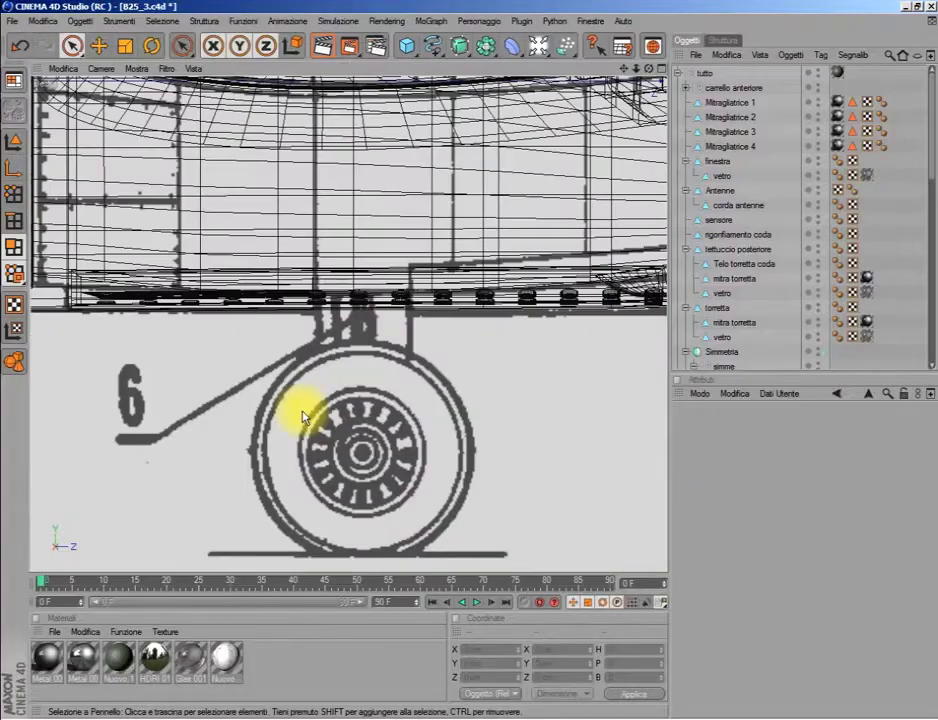
# - Add a torus primitive oriented along the +X axis
pyautogui.click(406, 45)
pyautogui.click(662, 132)
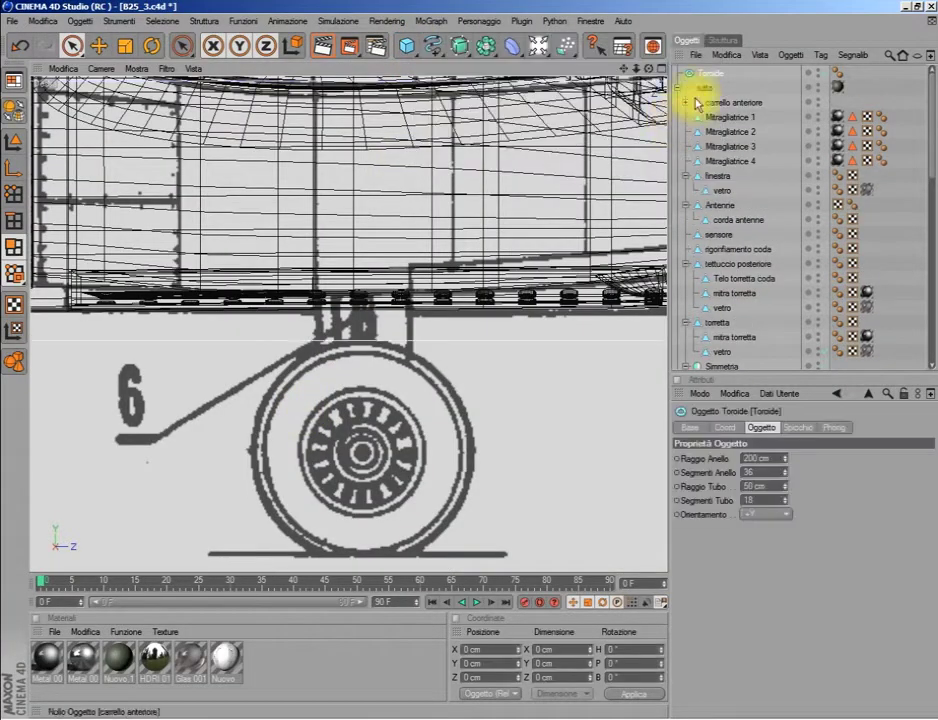
pyautogui.click(765, 514)
pyautogui.click(764, 534)
# - Show the aircraft in the Right side view with the scale tool active
pyautogui.click(125, 45)
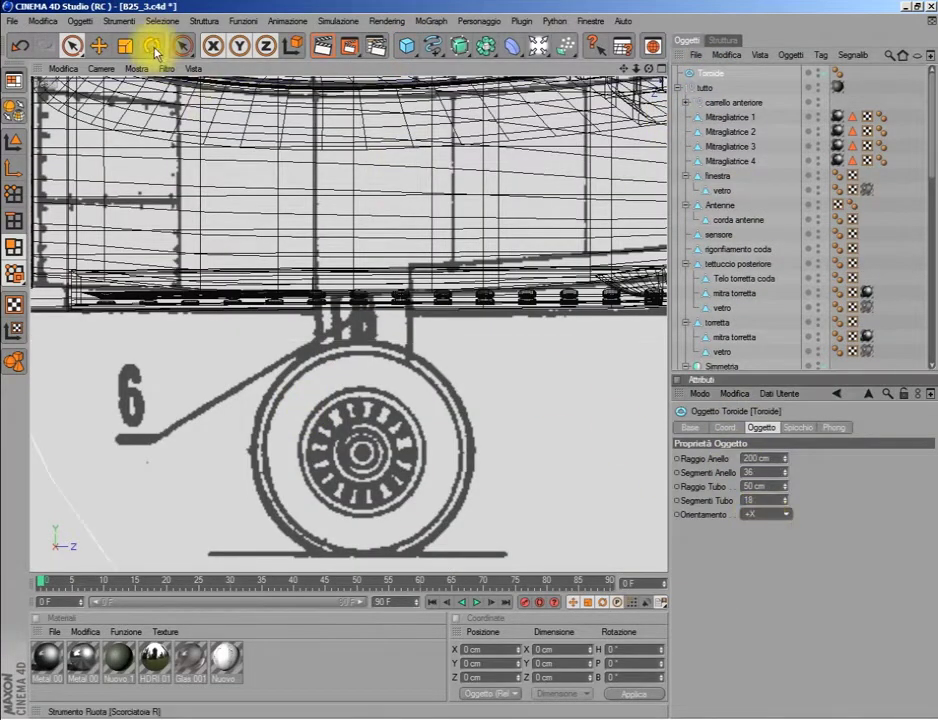
pyautogui.click(20, 140)
pyautogui.scroll(-5, 398, 429)
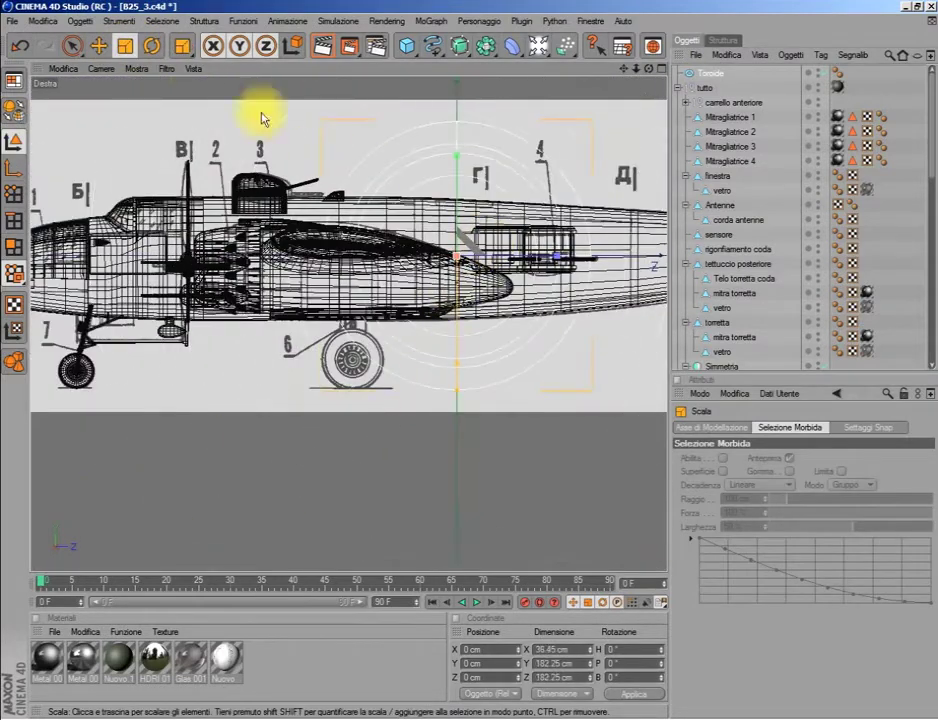
# - Move the torus onto the blueprint's landing wheel, centred on the hub
pyautogui.press('e')
pyautogui.moveTo(457, 257); pyautogui.dragTo(356, 488)
pyautogui.scroll(3, 429, 283)
pyautogui.scroll(3, 383, 429)
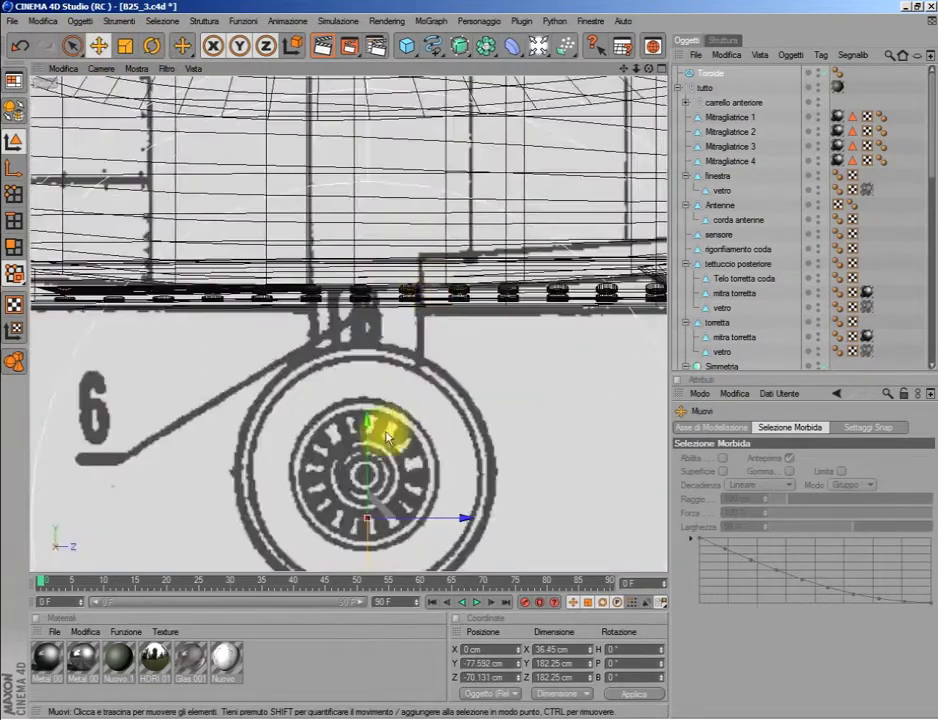
pyautogui.moveTo(383, 429); pyautogui.dragTo(365, 475)
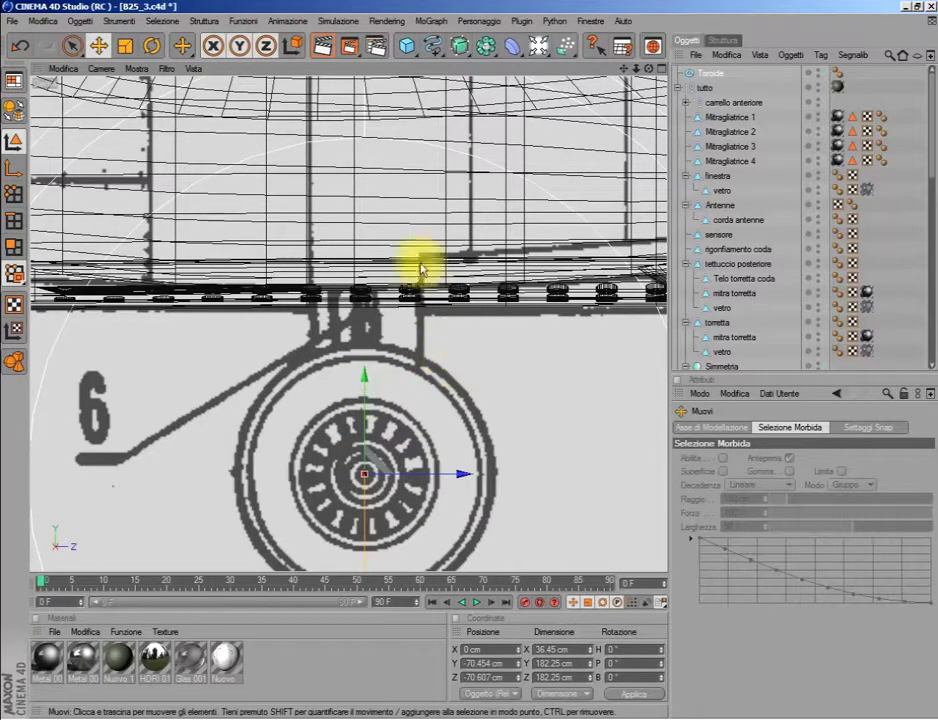
# - Scale the torus to about 10.686 × 42.51 × 42.51 cm to fit the tire outline
pyautogui.press('t')
pyautogui.moveTo(250, 330); pyautogui.dragTo(300, 330)
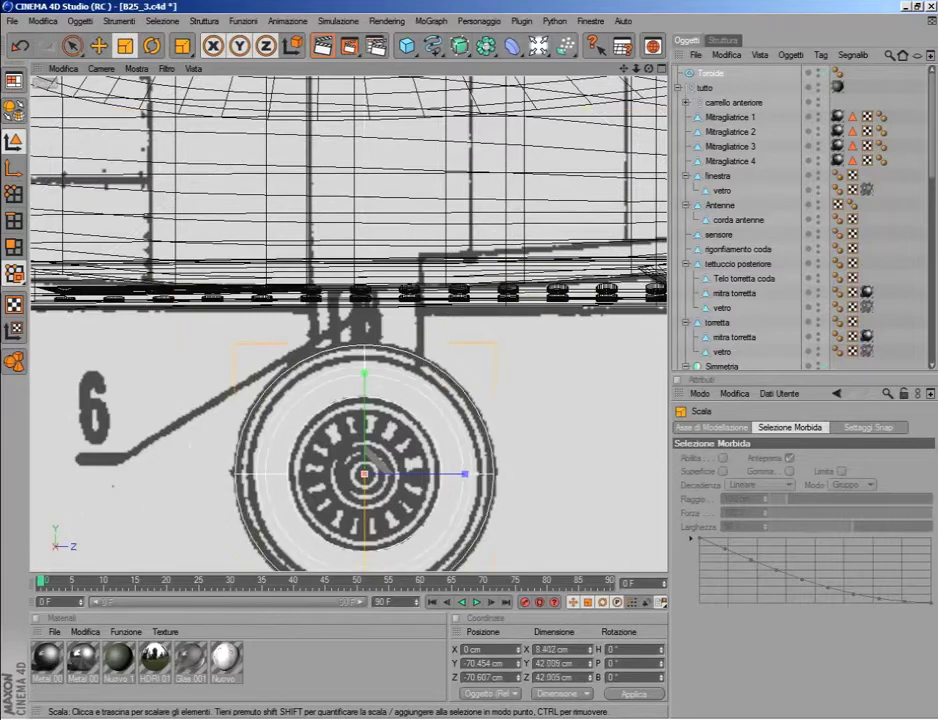
pyautogui.scroll(-2, 609, 213)
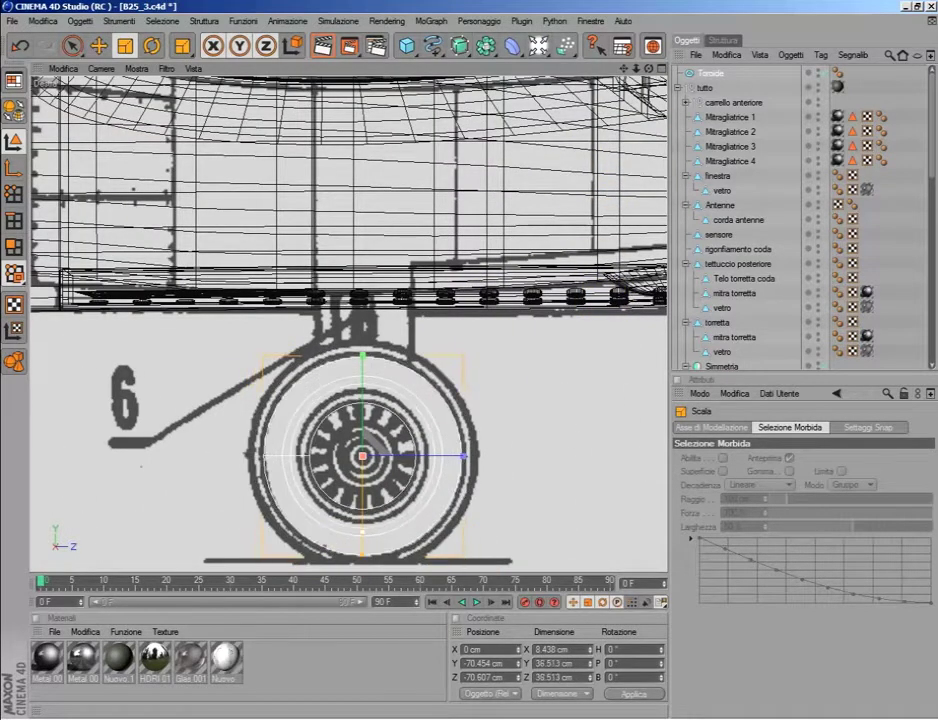
pyautogui.moveTo(400, 553)
pyautogui.mouseDown()
pyautogui.moveTo(363, 553)
pyautogui.moveTo(371, 563)
pyautogui.moveTo(400, 563)
pyautogui.mouseUp()
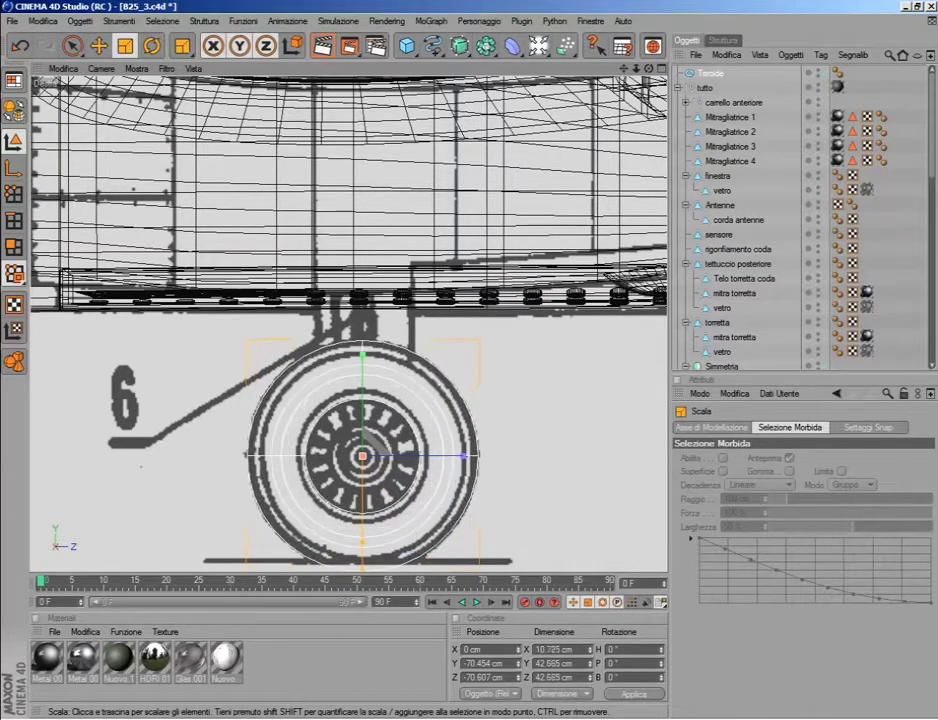
pyautogui.scroll(-1, 548, 371)
pyautogui.middleClick(548, 371)
pyautogui.middleClick(401, 470)
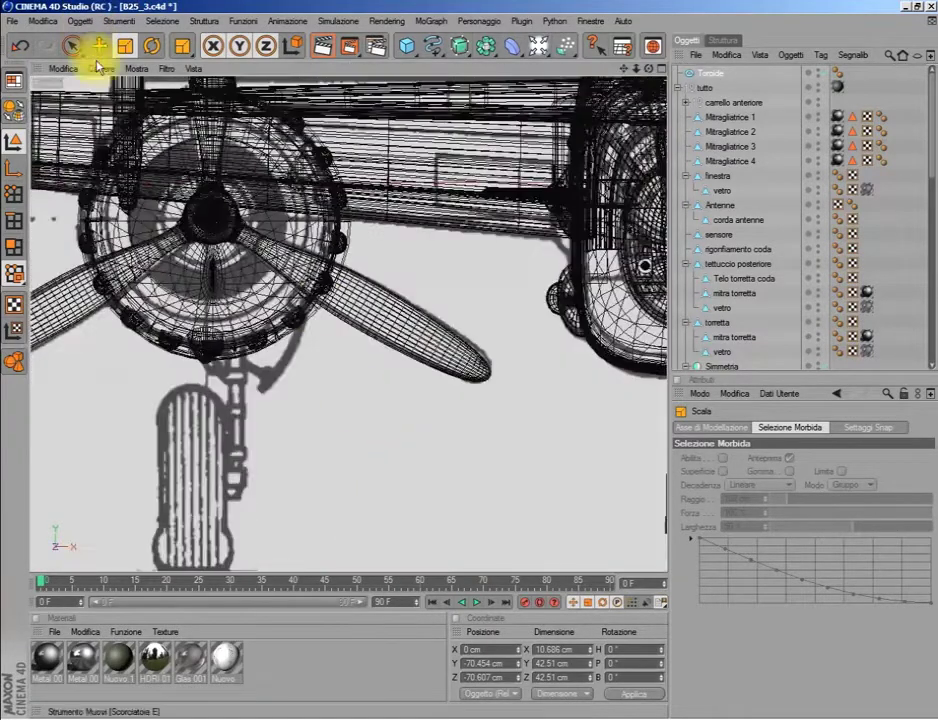
# - In the front view, align the torus over the wheel at X −114.253 cm and widen it to 13.775 cm
pyautogui.press('e')
pyautogui.click(14, 80)
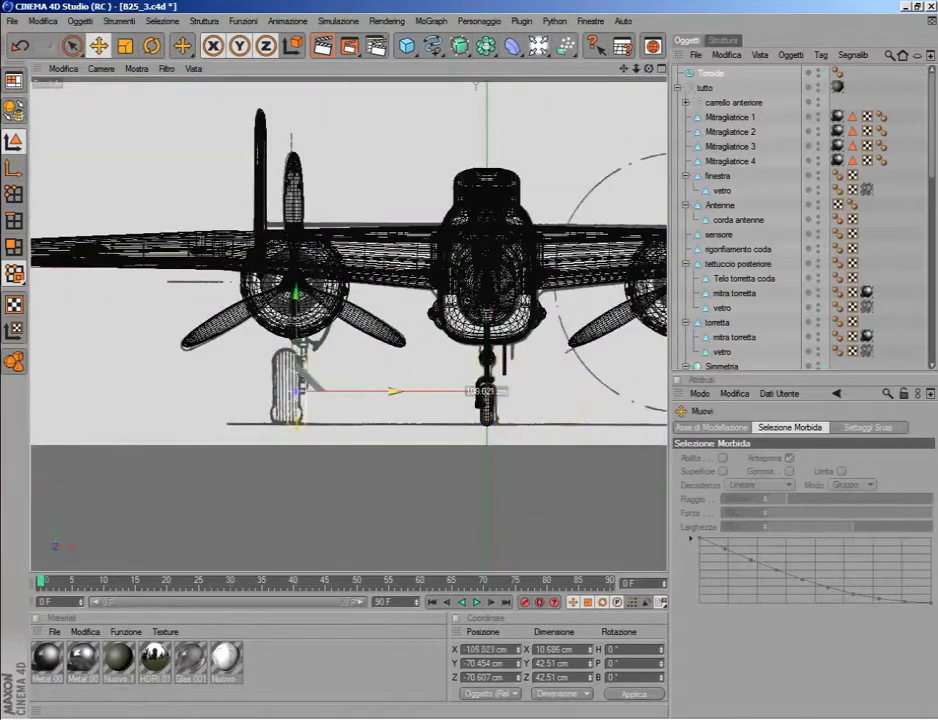
pyautogui.scroll(3, 356, 377)
pyautogui.scroll(2, 356, 377)
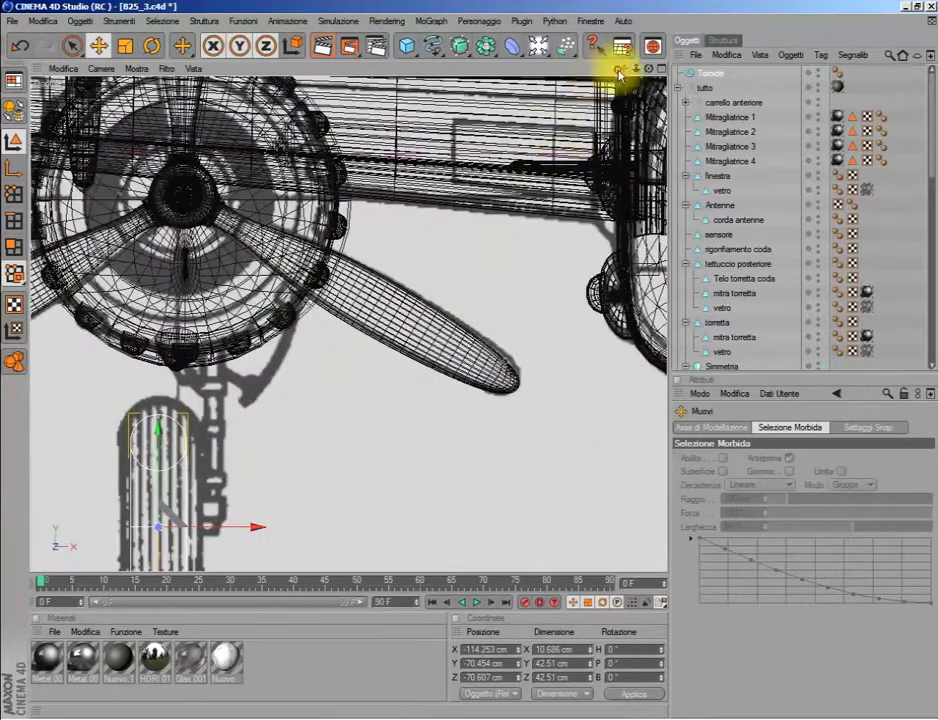
pyautogui.moveTo(622, 67); pyautogui.dragTo(700, 10)
pyautogui.scroll(2, 429, 255)
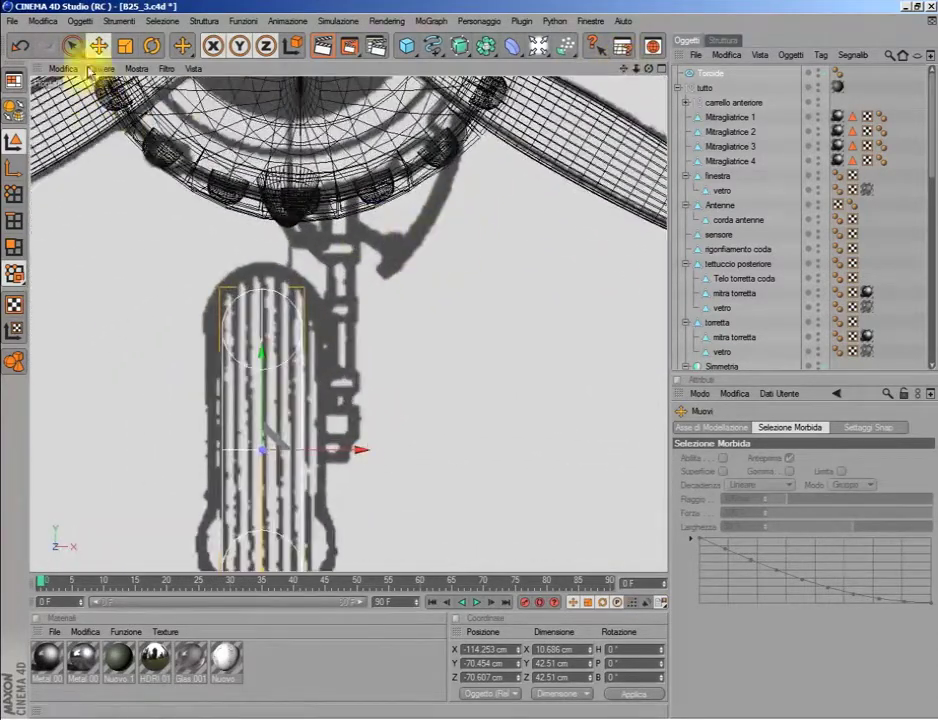
pyautogui.click(124, 45)
pyautogui.moveTo(350, 418)
pyautogui.mouseDown()
pyautogui.moveTo(362, 449)
pyautogui.moveTo(326, 449)
pyautogui.mouseUp()
# - Make the torus an editable polygon object and return to the perspective view
pyautogui.click(14, 80)
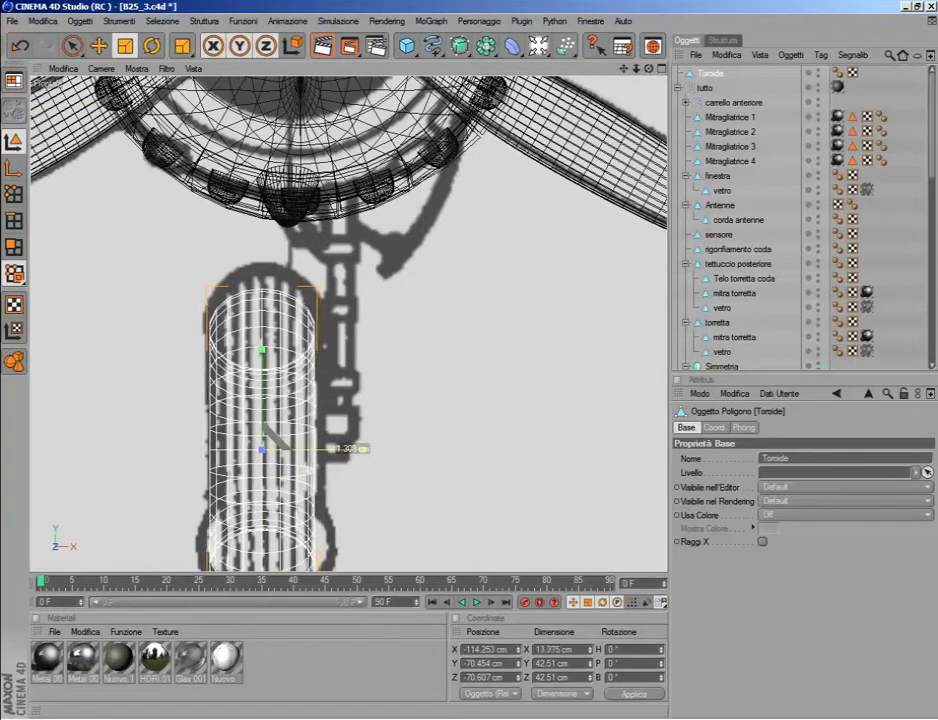
pyautogui.middleClick(366, 412)
pyautogui.middleClick(262, 293)
pyautogui.scroll(5, 262, 293)
pyautogui.scroll(3, 262, 293)
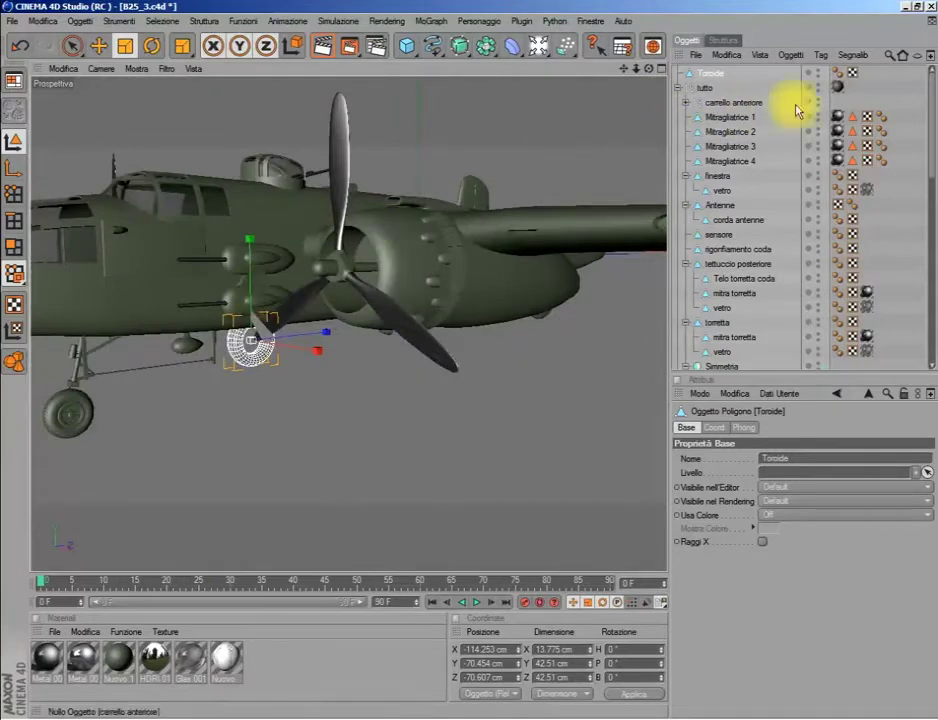
# - Hide the 'tutto' aircraft group and frame the torus on its own
pyautogui.click(818, 86)
pyautogui.scroll(2, 521, 335)
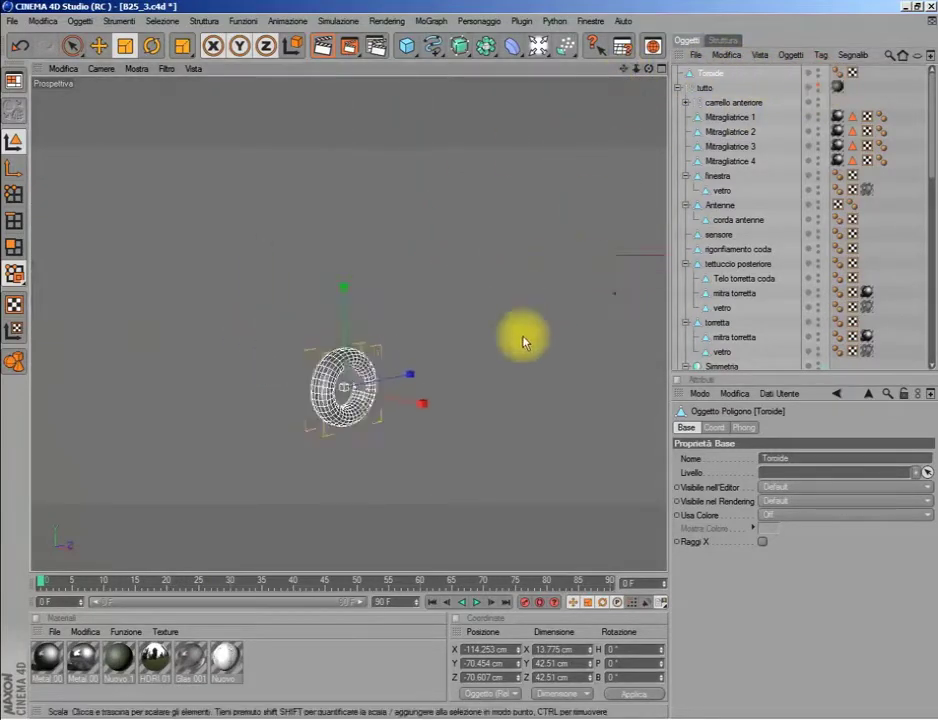
pyautogui.scroll(4, 523, 341)
pyautogui.moveTo(622, 72)
pyautogui.mouseDown()
pyautogui.moveTo(628, 77)
pyautogui.moveTo(465, 60)
pyautogui.mouseUp()
# - Loop-select the band of polygons around the torus's inner hole
pyautogui.click(70, 47)
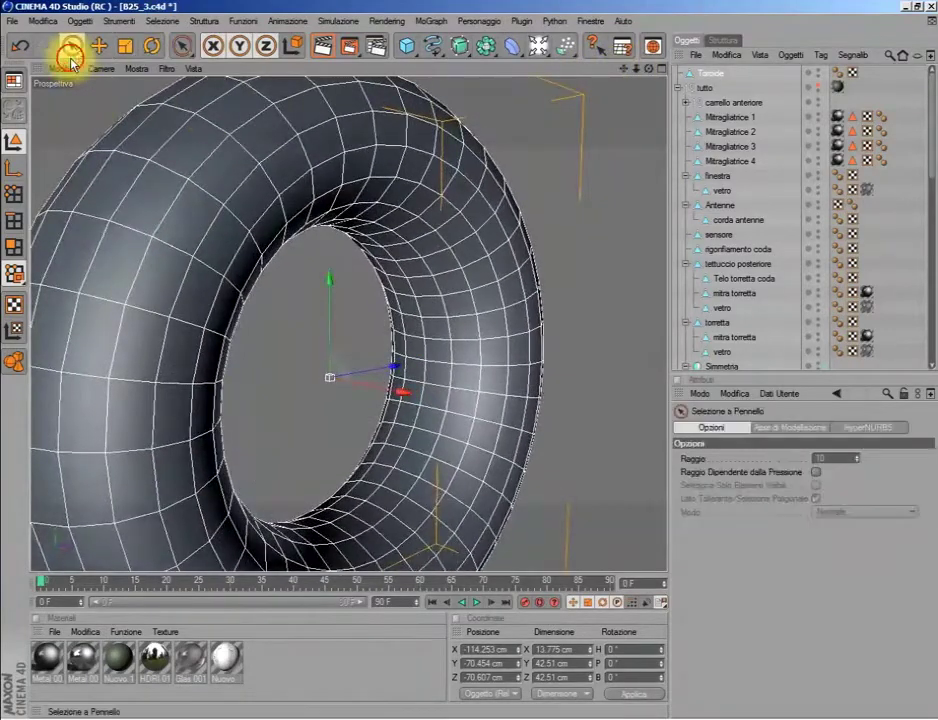
pyautogui.click(119, 21)
pyautogui.moveTo(188, 42)
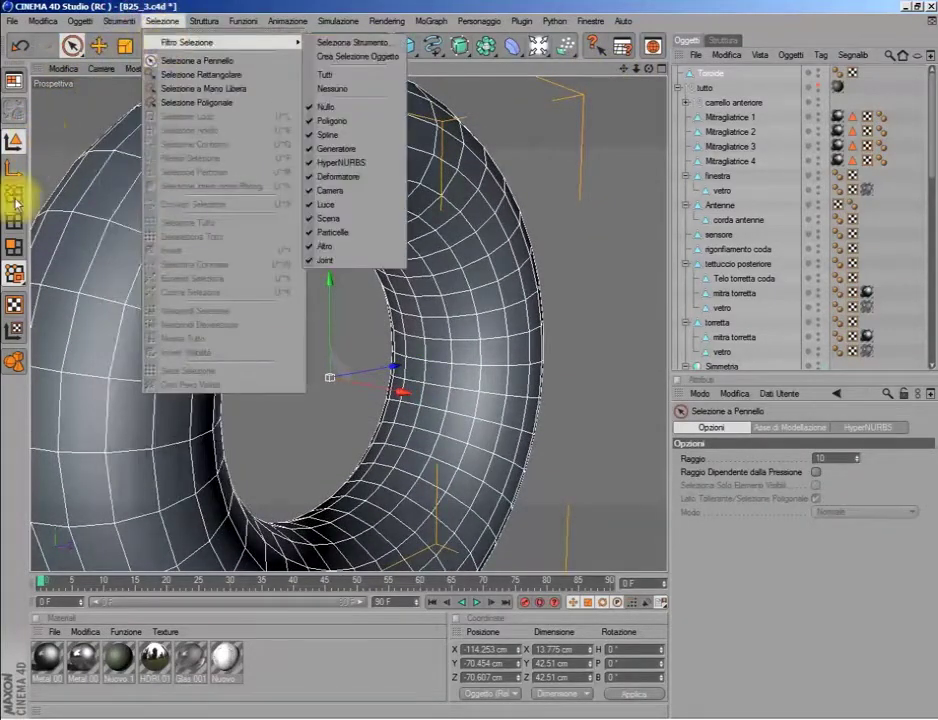
pyautogui.click(98, 45)
pyautogui.click(160, 20)
pyautogui.click(185, 125)
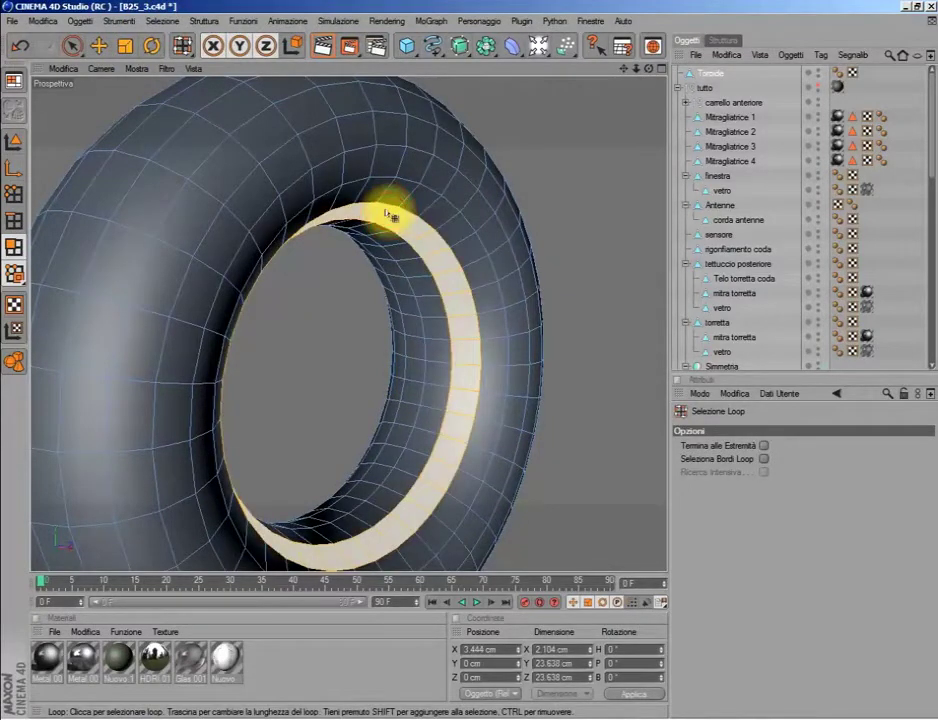
pyautogui.click(389, 228)
pyautogui.click(20, 45)
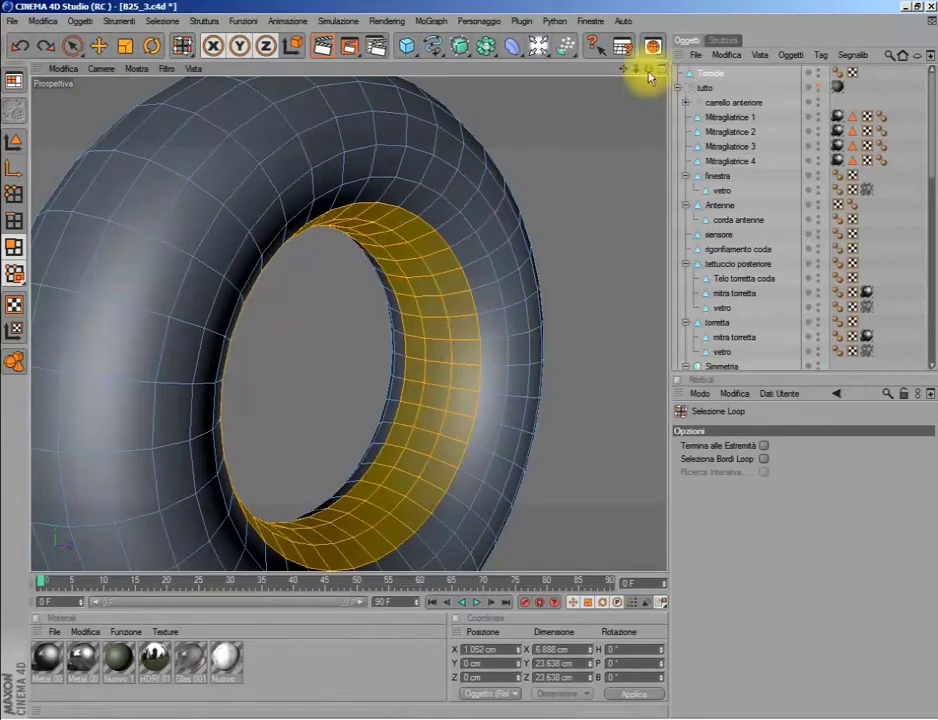
pyautogui.moveTo(648, 68); pyautogui.dragTo(268, 217)
# - Switch to Points mode with Rectangle Selection
pyautogui.hotkey('ctrl', 'shift', 'a')
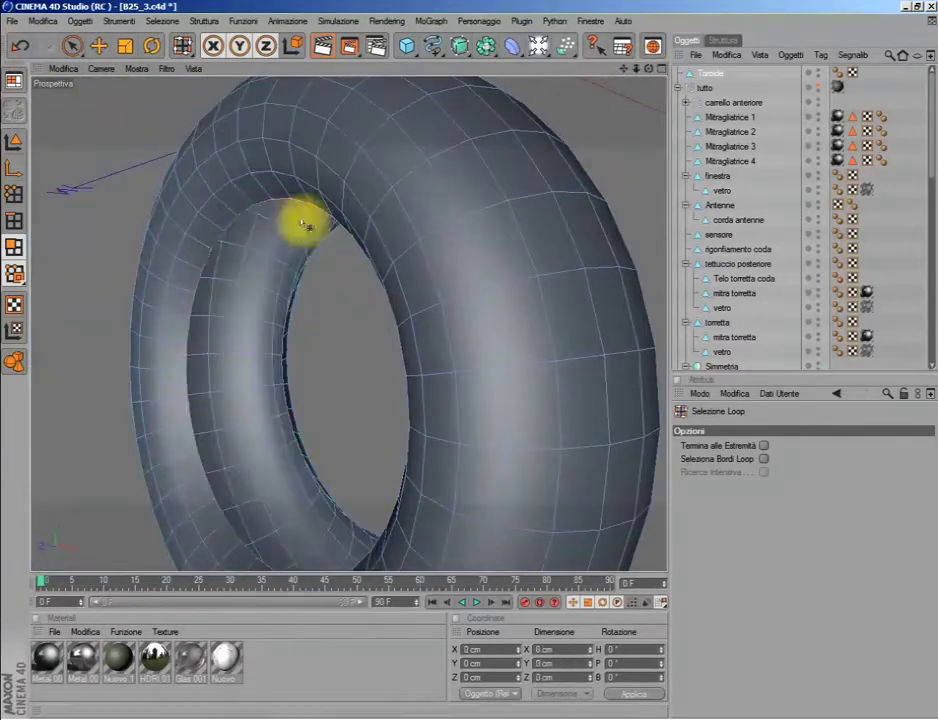
pyautogui.scroll(-5, 329, 218)
pyautogui.click(70, 45)
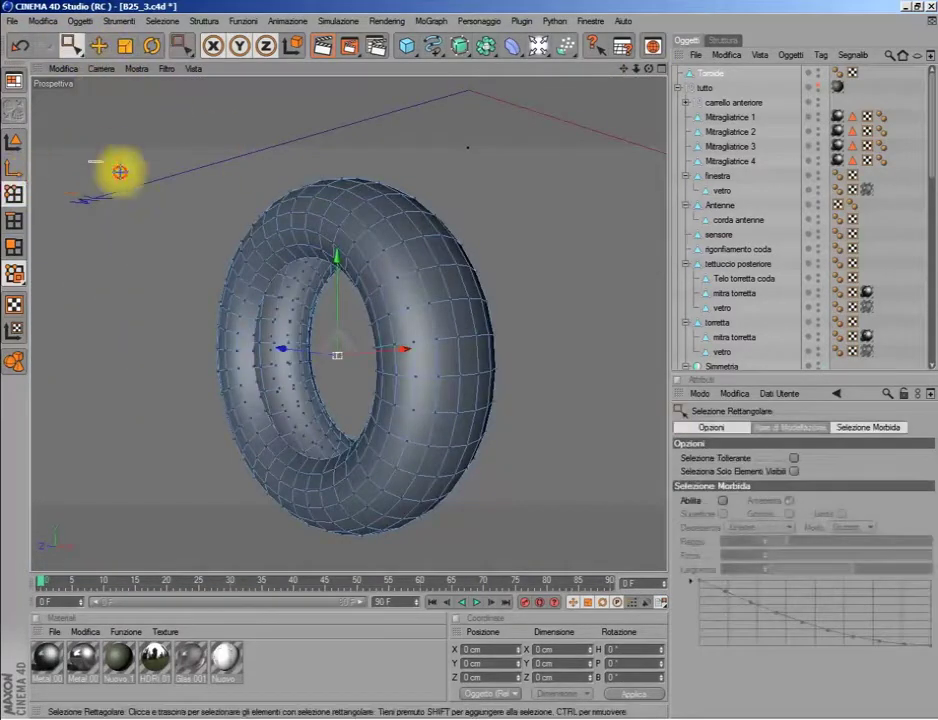
# - Select all torus points and optimise the mesh to merge duplicate points
pyautogui.moveTo(119, 170); pyautogui.dragTo(649, 551)
pyautogui.rightClick(640, 565)
pyautogui.click(628, 572)
pyautogui.click(596, 628)
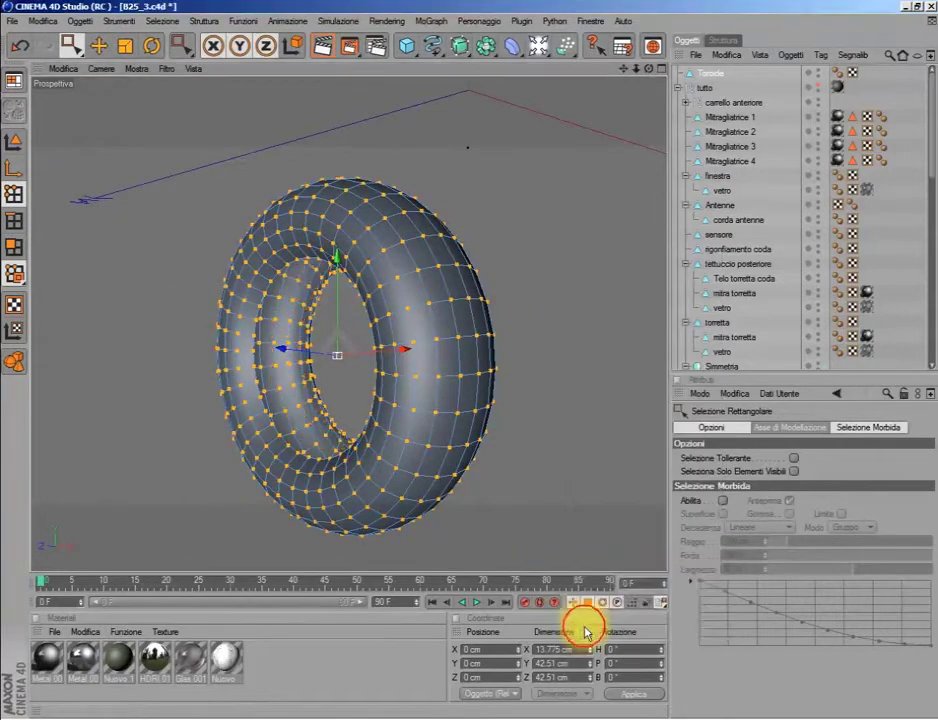
# - Loop-select the edge loop at the front of the inner hole and scale it slightly larger
pyautogui.click(161, 21)
pyautogui.click(190, 116)
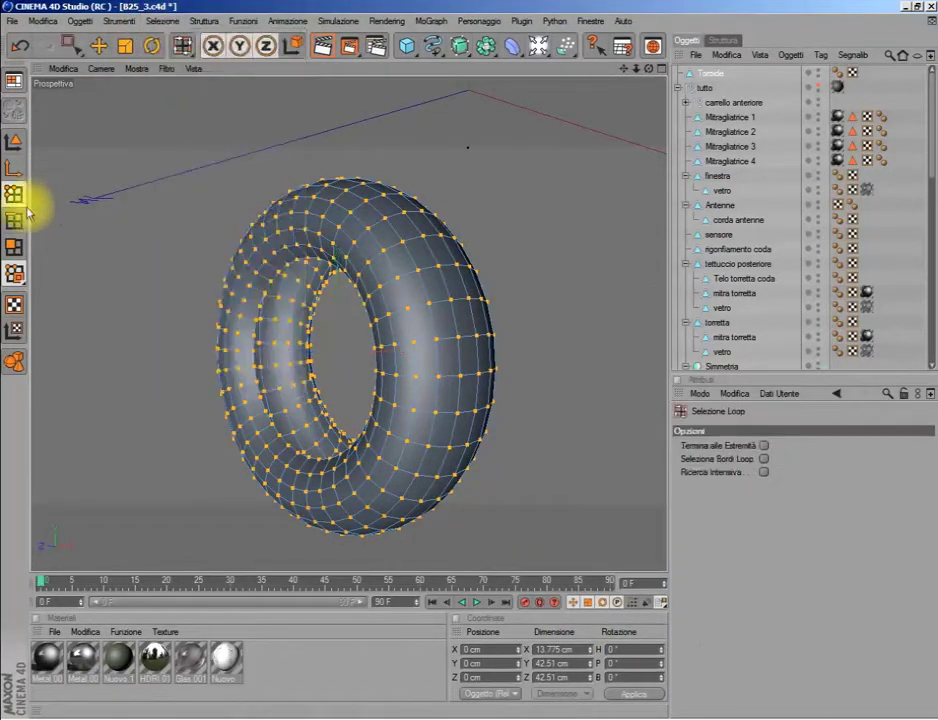
pyautogui.click(14, 167)
pyautogui.click(281, 266)
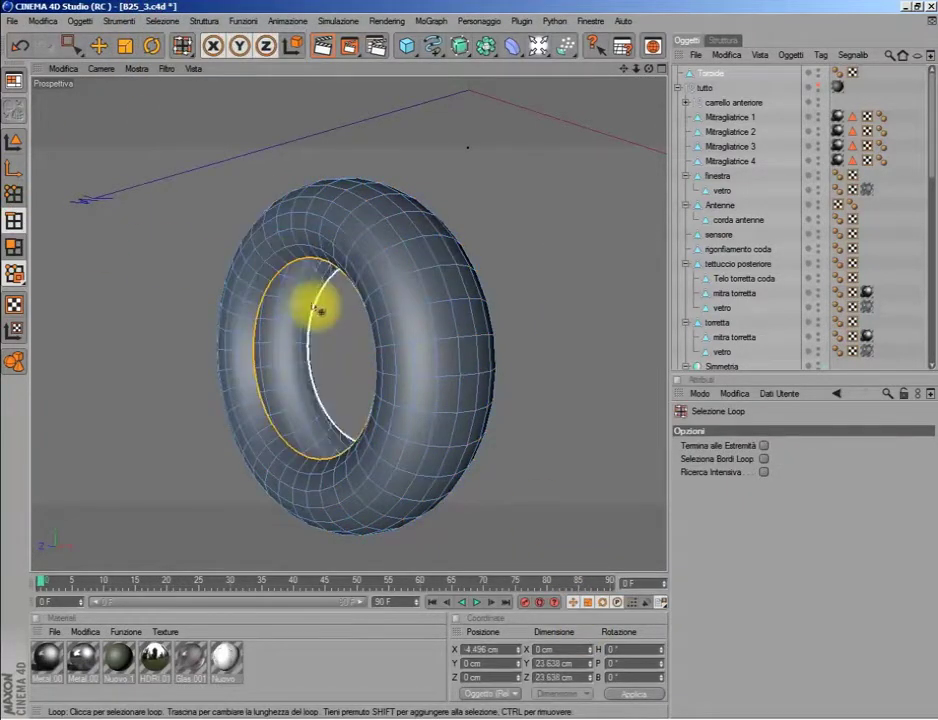
pyautogui.moveTo(647, 68); pyautogui.dragTo(393, 243)
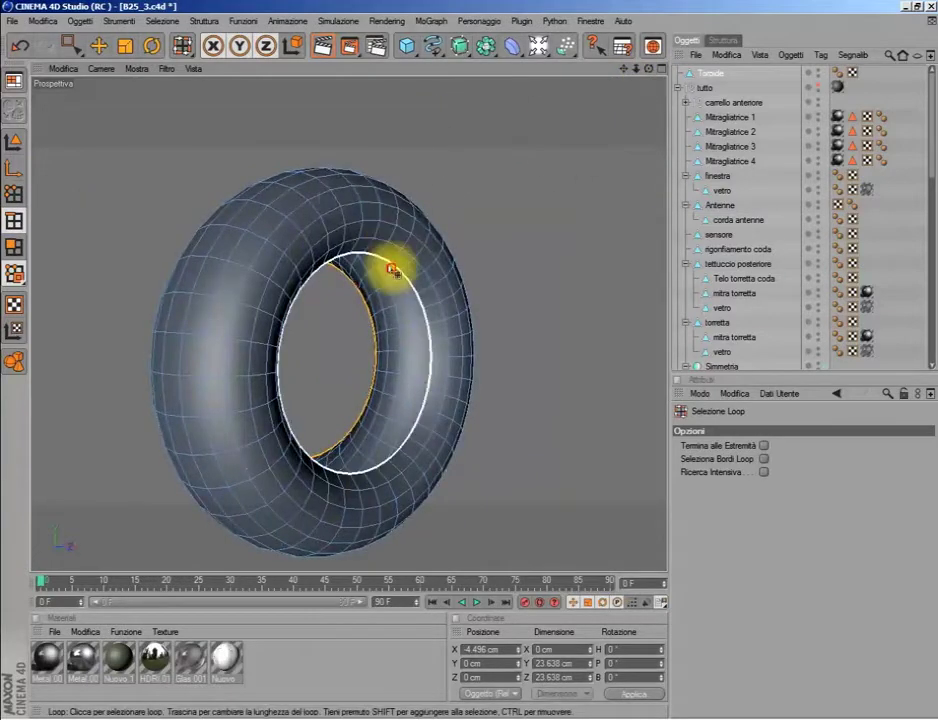
pyautogui.click(386, 265)
pyautogui.click(125, 45)
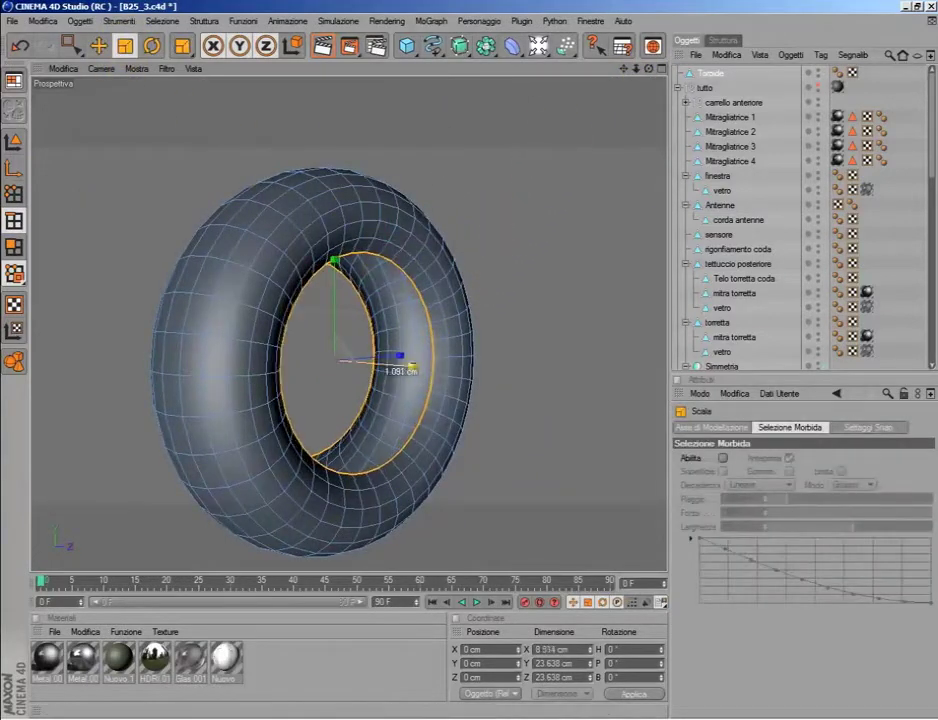
pyautogui.moveTo(403, 377); pyautogui.dragTo(404, 371)
# - Select the next edge loop around the hole and enlarge it slightly
pyautogui.moveTo(636, 68); pyautogui.dragTo(635, 79)
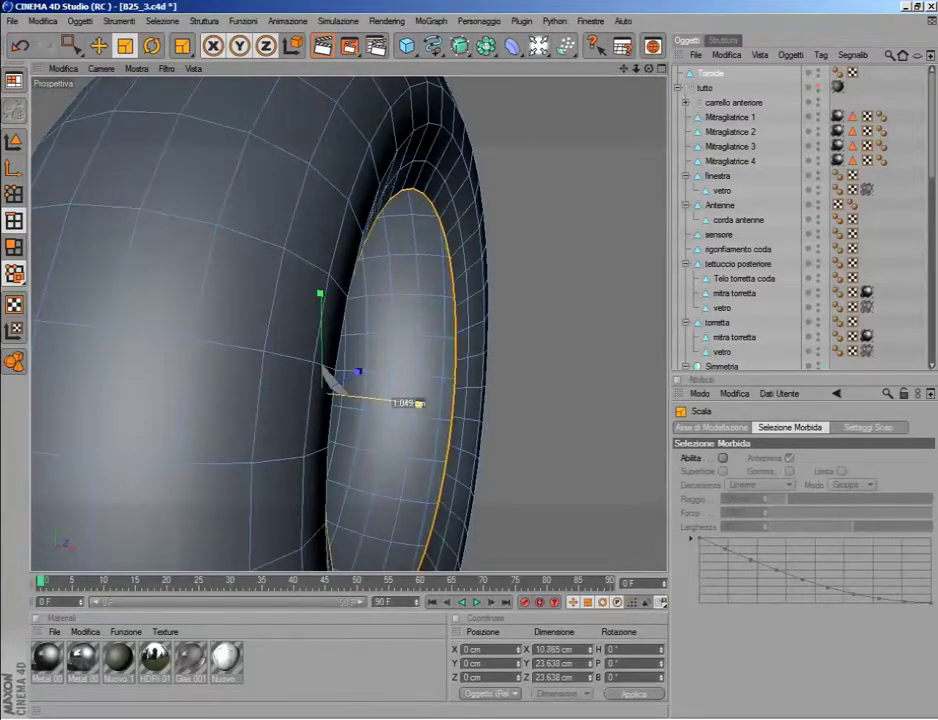
pyautogui.moveTo(183, 45); pyautogui.dragTo(240, 86)
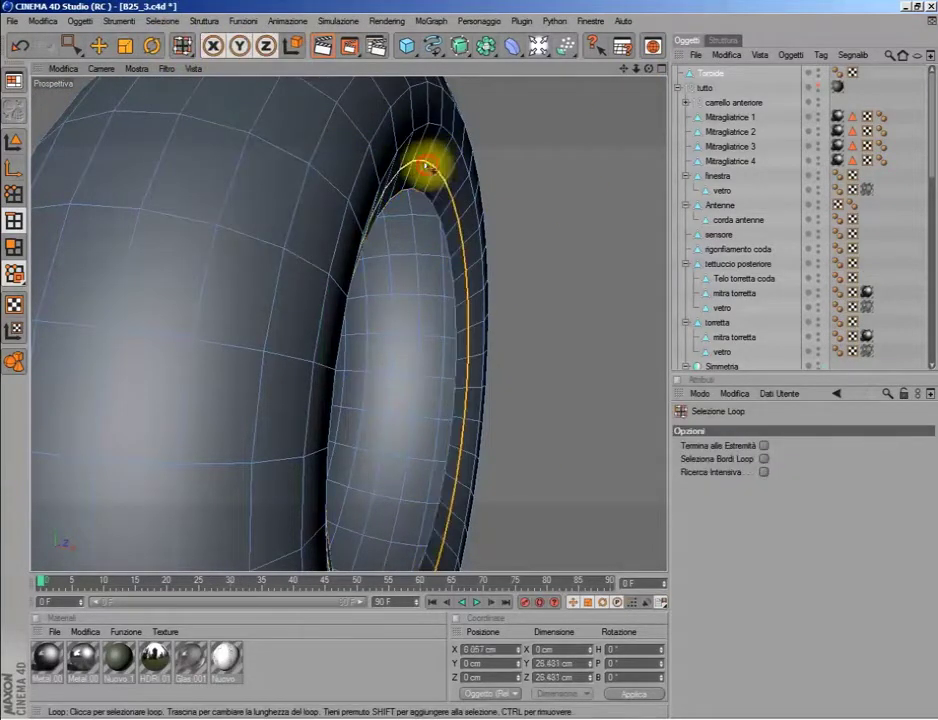
pyautogui.moveTo(649, 68); pyautogui.dragTo(630, 120)
pyautogui.click(228, 150)
pyautogui.click(133, 45)
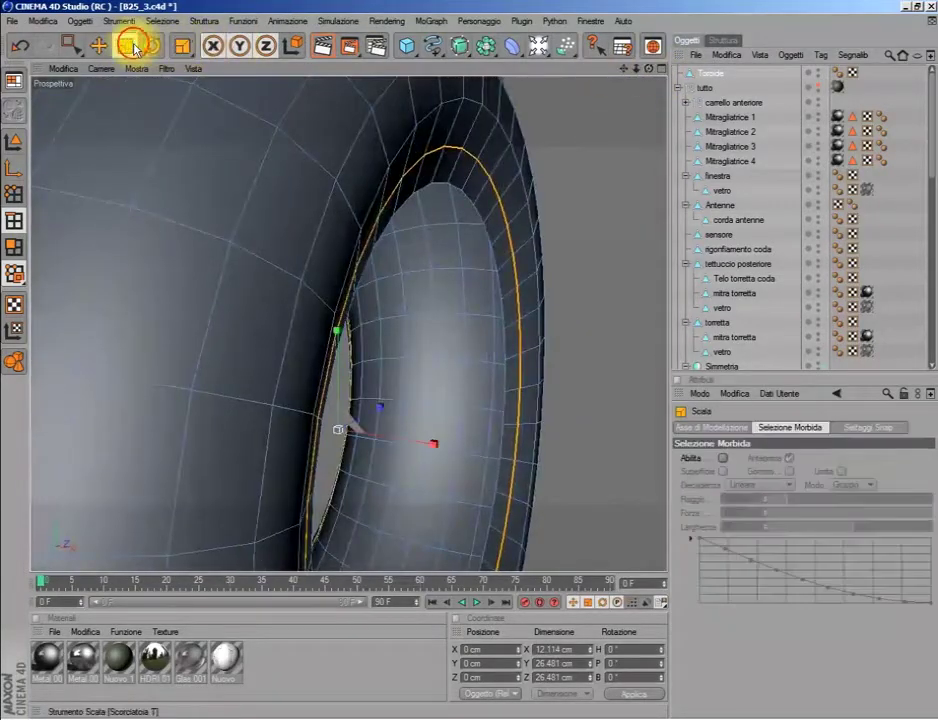
pyautogui.moveTo(410, 440); pyautogui.dragTo(432, 443)
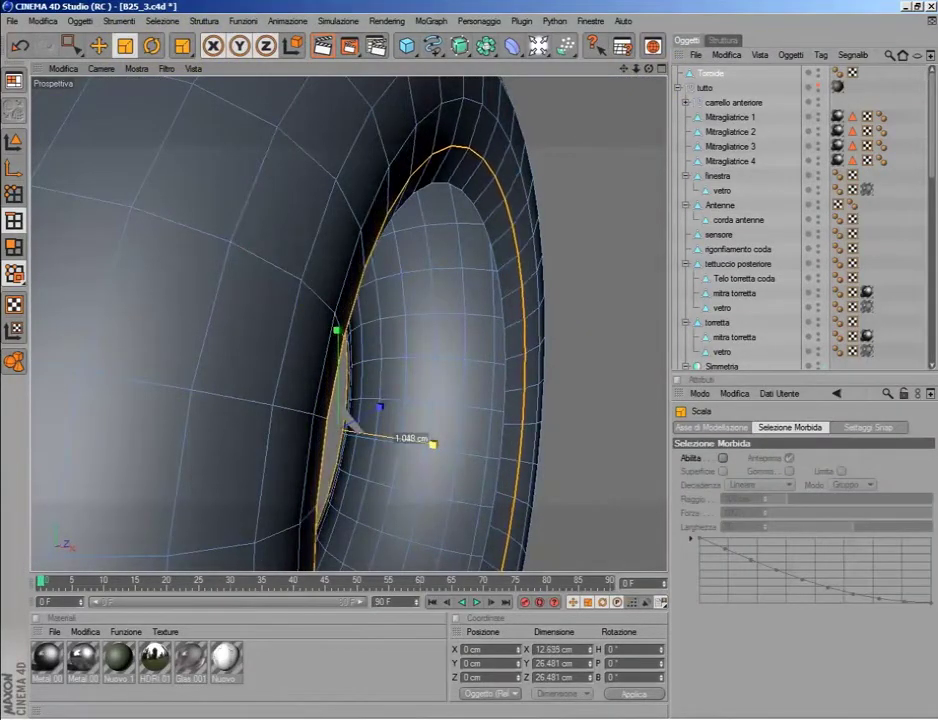
# - Widen the innermost hole loop to 11.262 cm along X and switch to the Modeling layout
pyautogui.moveTo(182, 45); pyautogui.dragTo(207, 82)
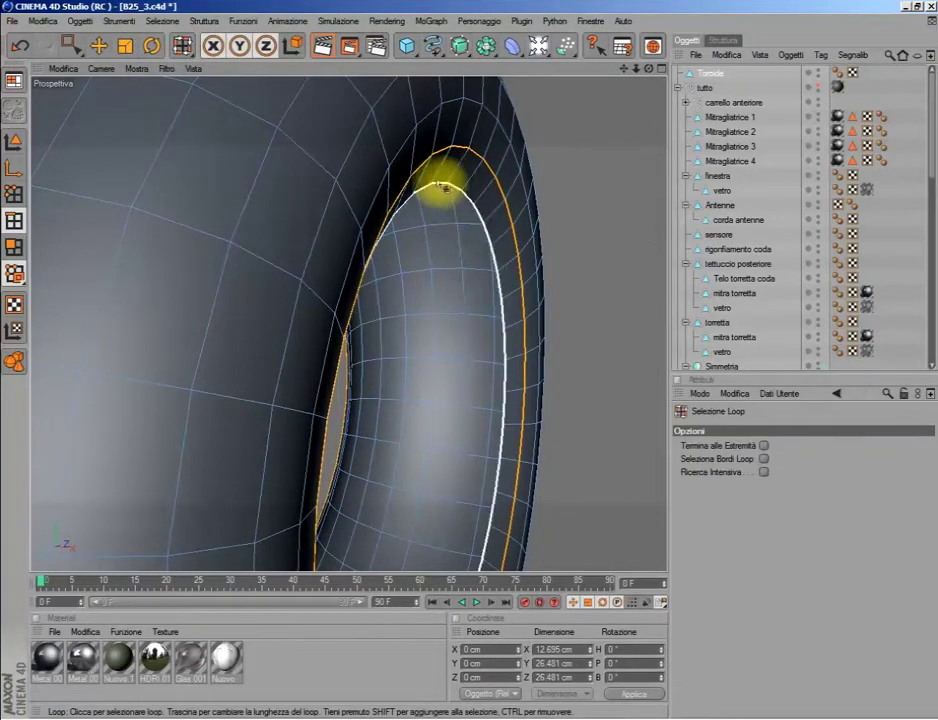
pyautogui.moveTo(629, 74); pyautogui.dragTo(193, 211)
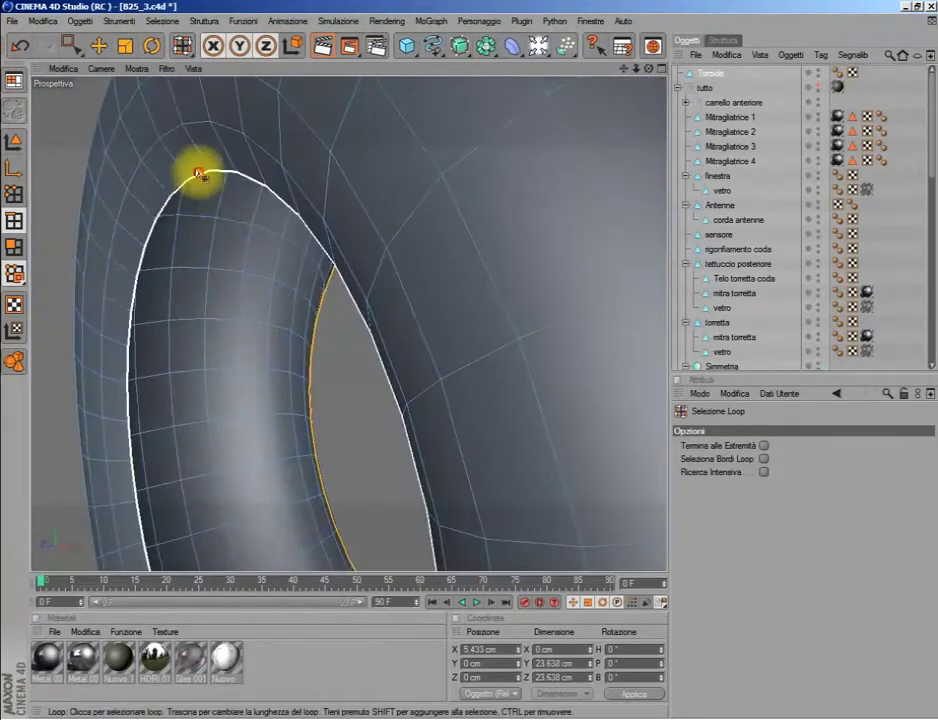
pyautogui.click(198, 173)
pyautogui.moveTo(653, 52); pyautogui.dragTo(477, 46)
pyautogui.click(125, 46)
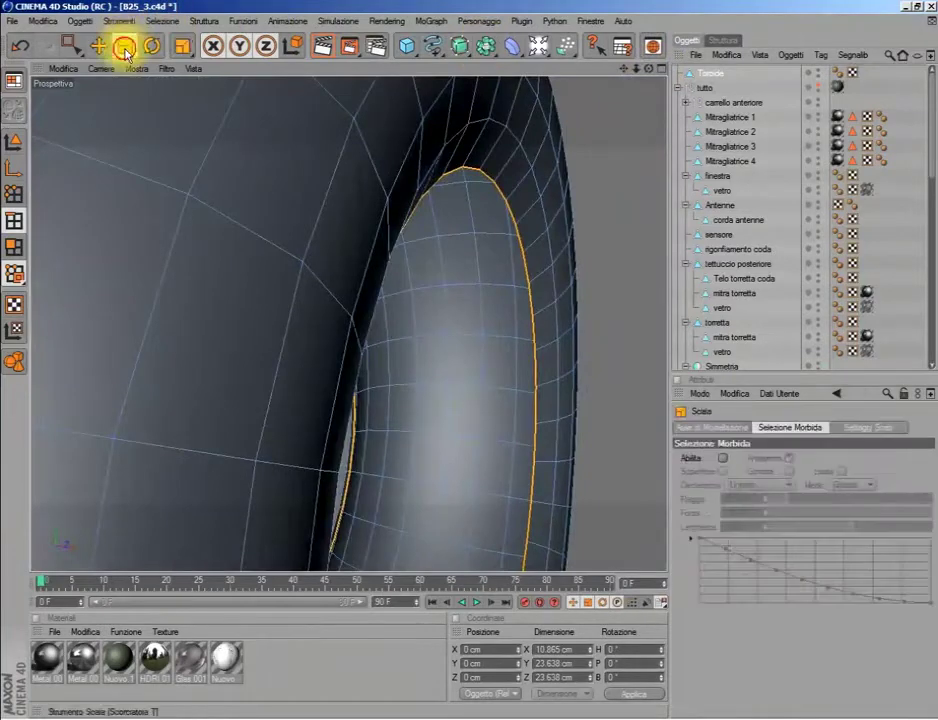
pyautogui.moveTo(433, 488); pyautogui.dragTo(440, 487)
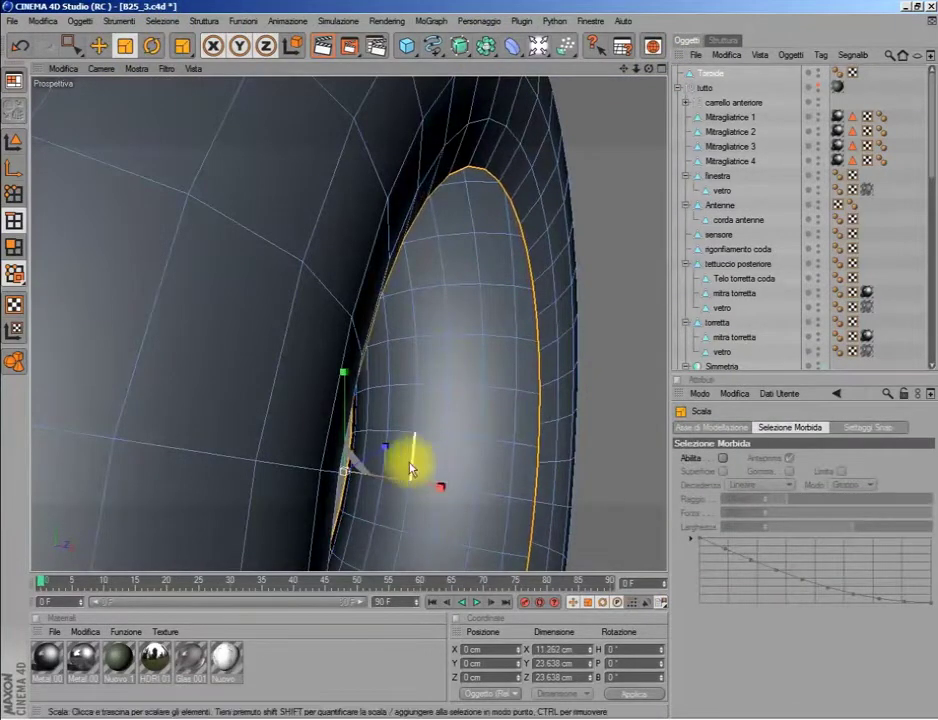
pyautogui.click(14, 80)
pyautogui.click(62, 124)
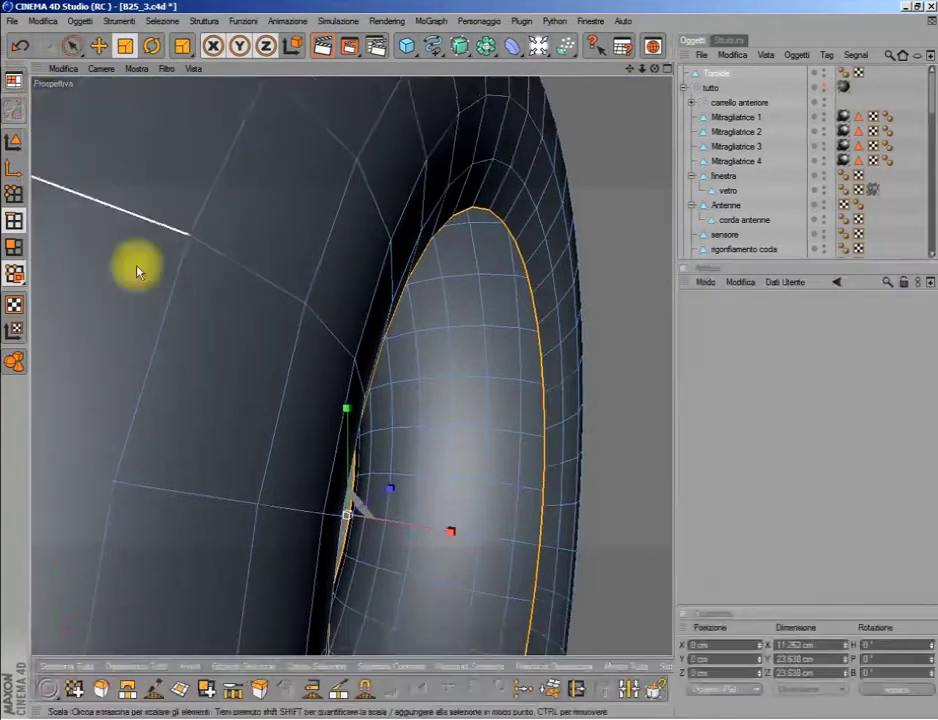
# - Fill the torus's open inner hole with a new polygon using Close Polygon Hole
pyautogui.click(190, 694)
pyautogui.press('h')
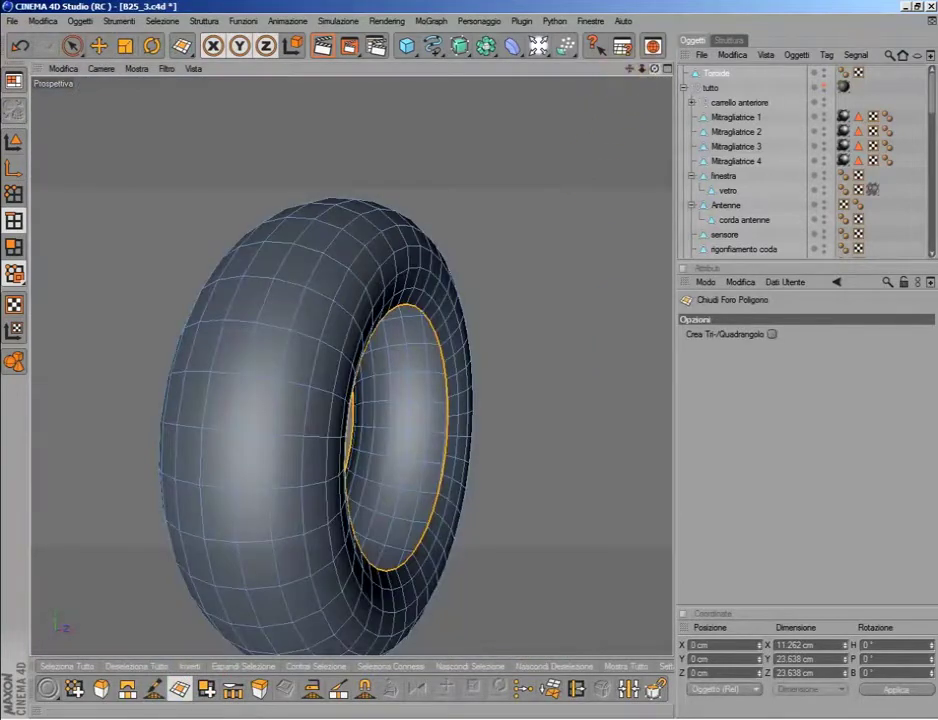
pyautogui.keyDown('alt'); pyautogui.moveTo(380, 110); pyautogui.dragTo(548, 105); pyautogui.keyUp('alt')
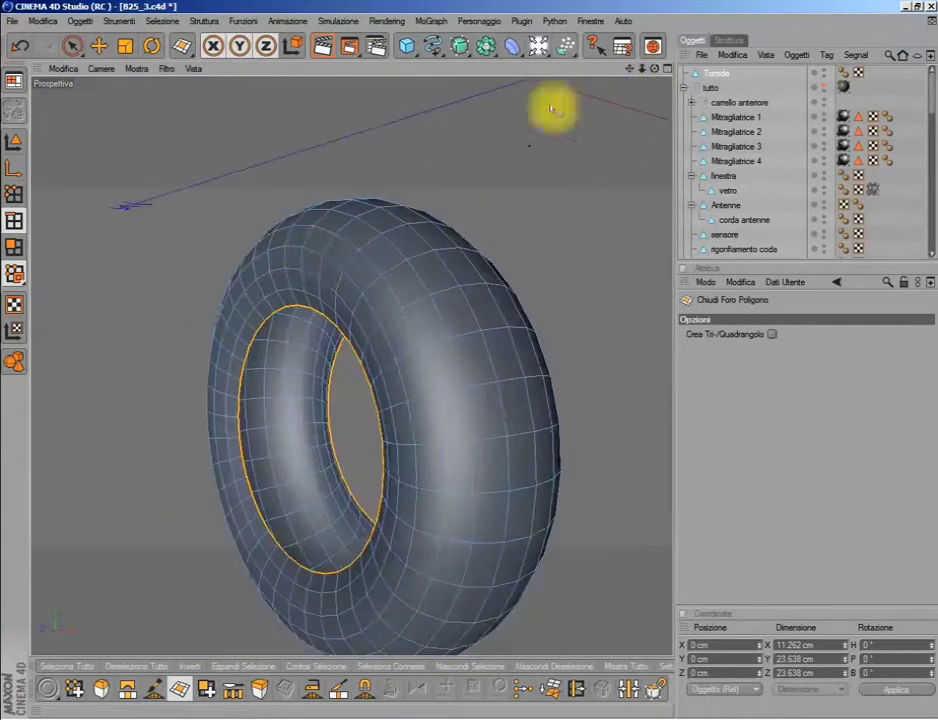
pyautogui.click(282, 310)
# - Select the new cap polygon with Live Selection limited to visible elements
pyautogui.click(67, 46)
pyautogui.click(310, 372)
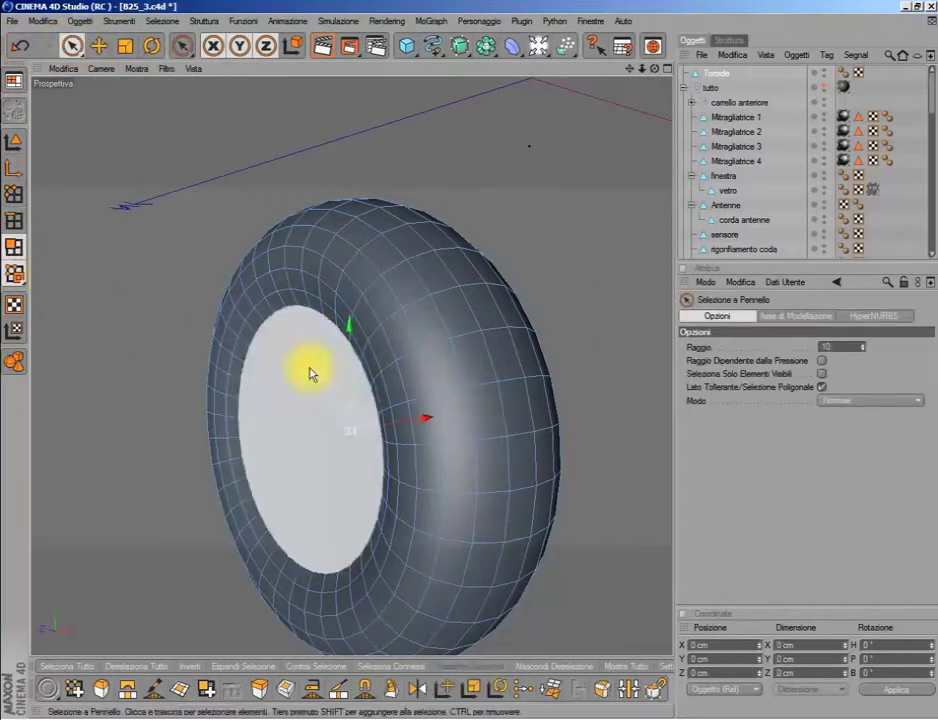
pyautogui.keyDown('alt'); pyautogui.moveTo(470, 290); pyautogui.dragTo(378, 283); pyautogui.keyUp('alt')
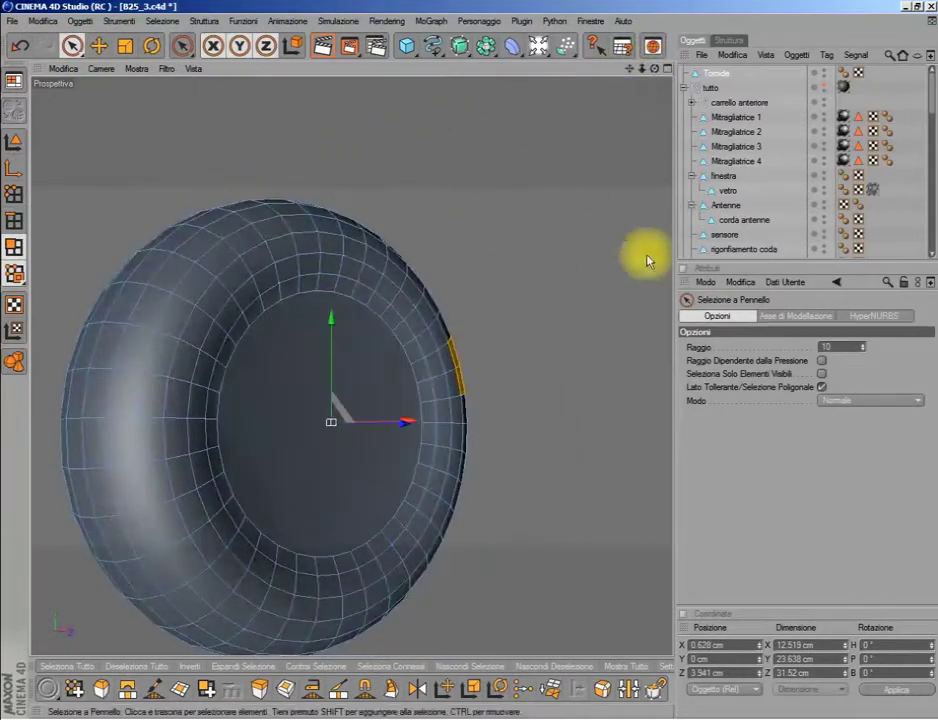
pyautogui.click(823, 374)
pyautogui.click(329, 371)
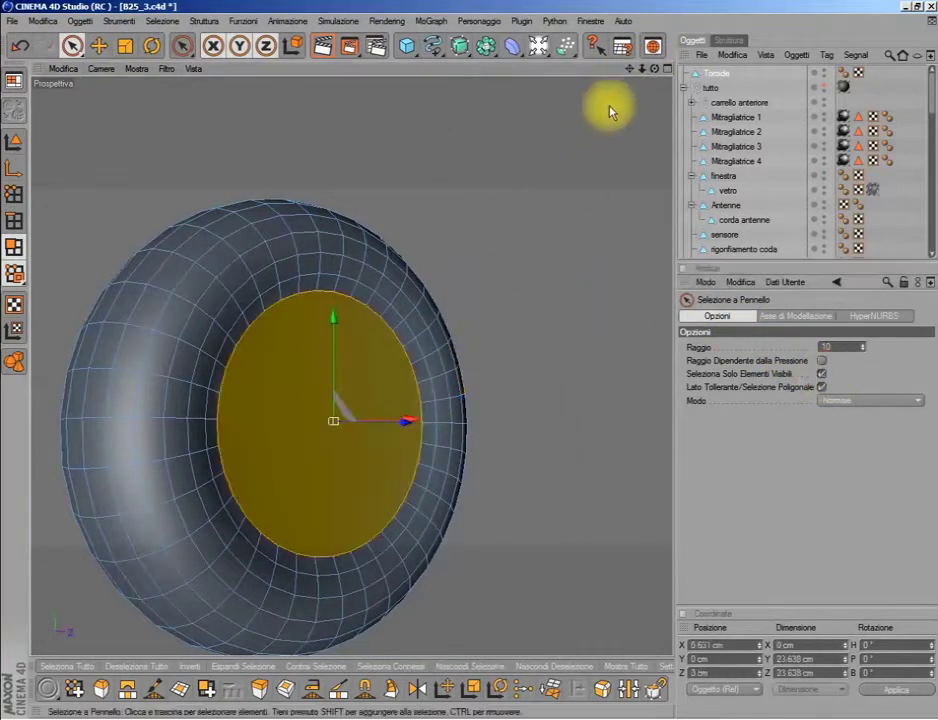
pyautogui.keyDown('alt'); pyautogui.moveTo(609, 109); pyautogui.dragTo(336, 320); pyautogui.keyUp('alt')
pyautogui.click(281, 576)
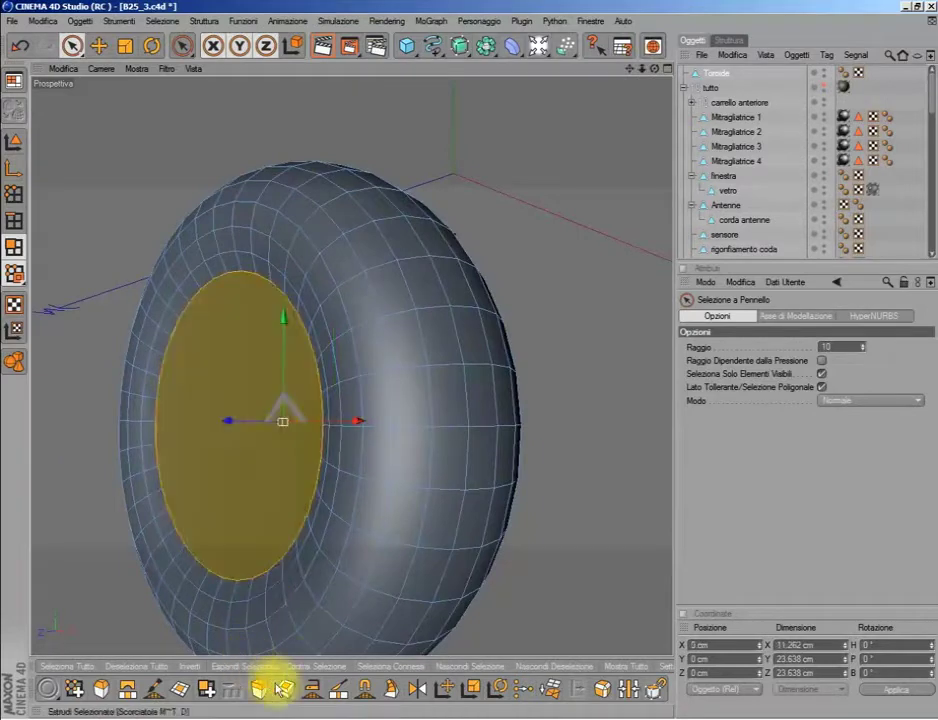
# - Extrude the cap polygon slightly outward
pyautogui.click(285, 688)
pyautogui.moveTo(658, 75)
pyautogui.mouseDown()
pyautogui.moveTo(591, 112)
pyautogui.moveTo(600, 112)
pyautogui.mouseUp()
pyautogui.scroll(5, 591, 112)
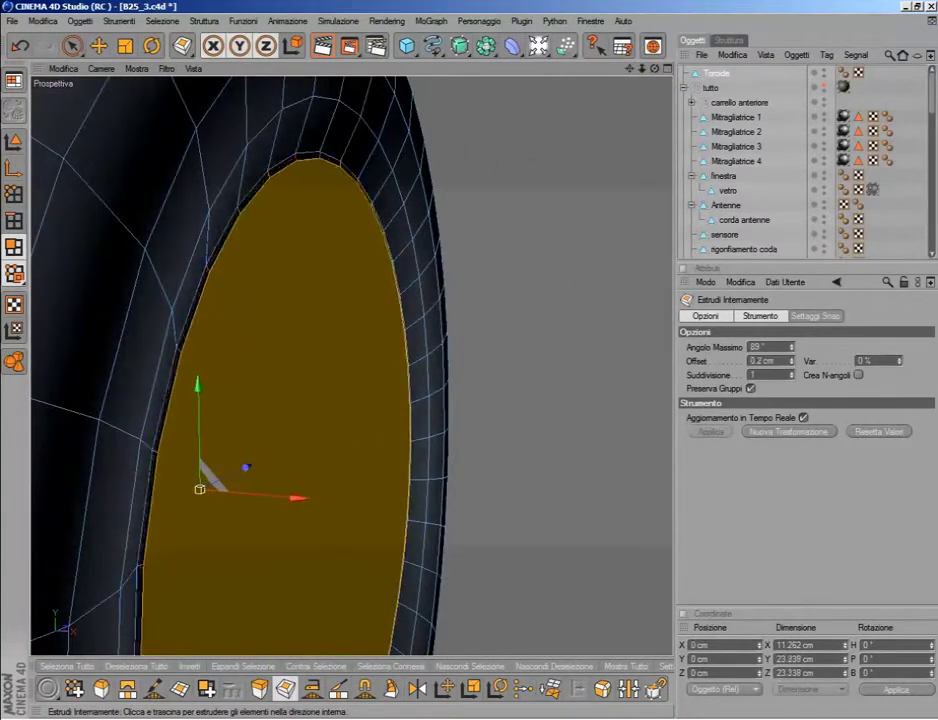
pyautogui.click(259, 688)
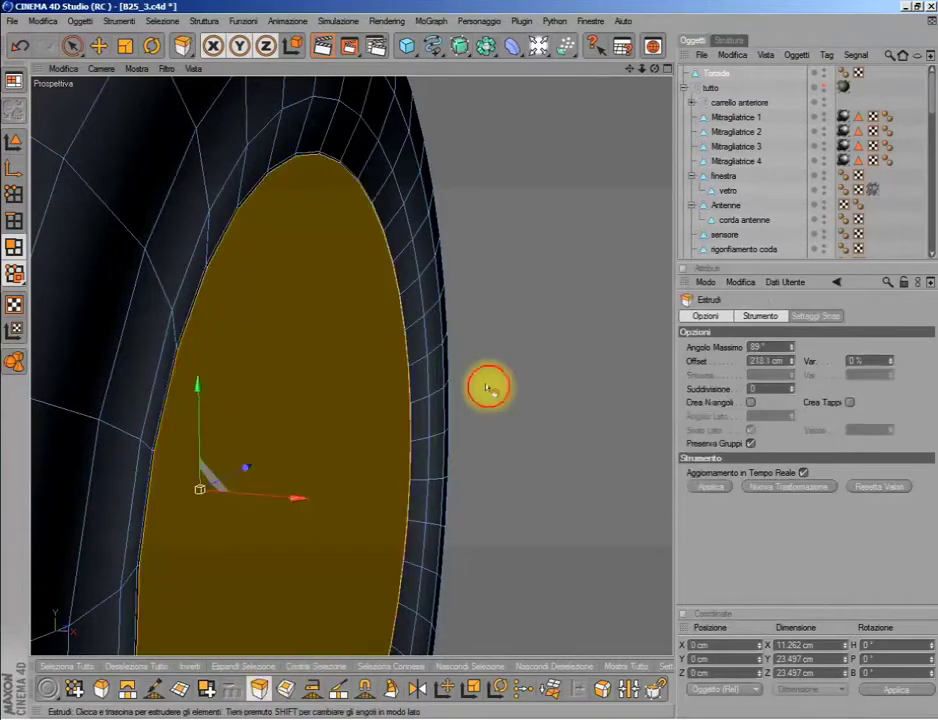
pyautogui.moveTo(488, 389)
pyautogui.mouseDown()
pyautogui.moveTo(530, 389)
pyautogui.moveTo(510, 389)
pyautogui.mouseUp()
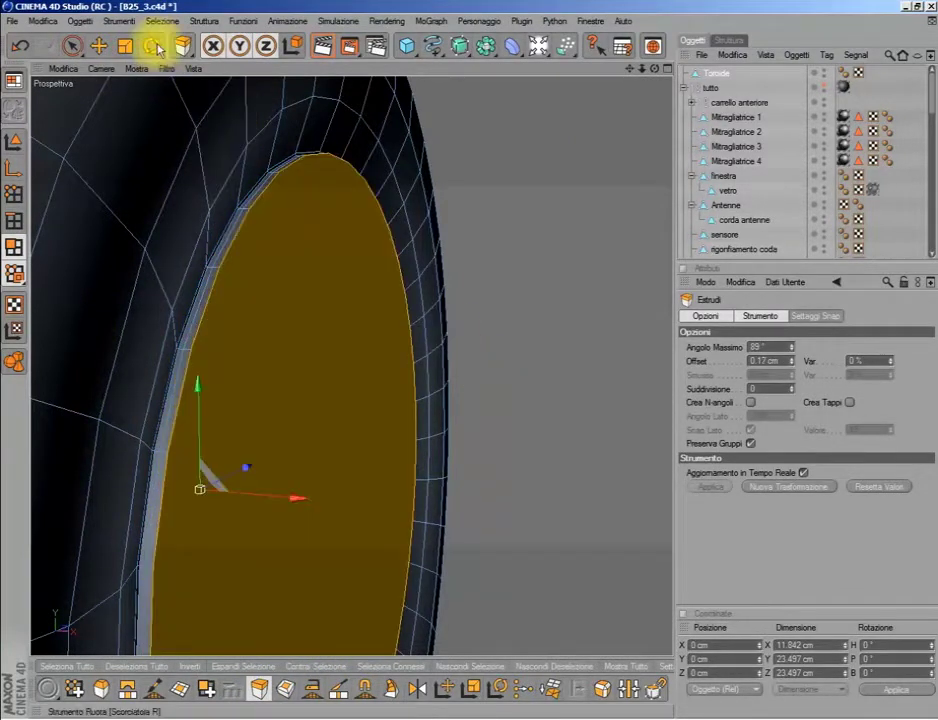
pyautogui.click(124, 47)
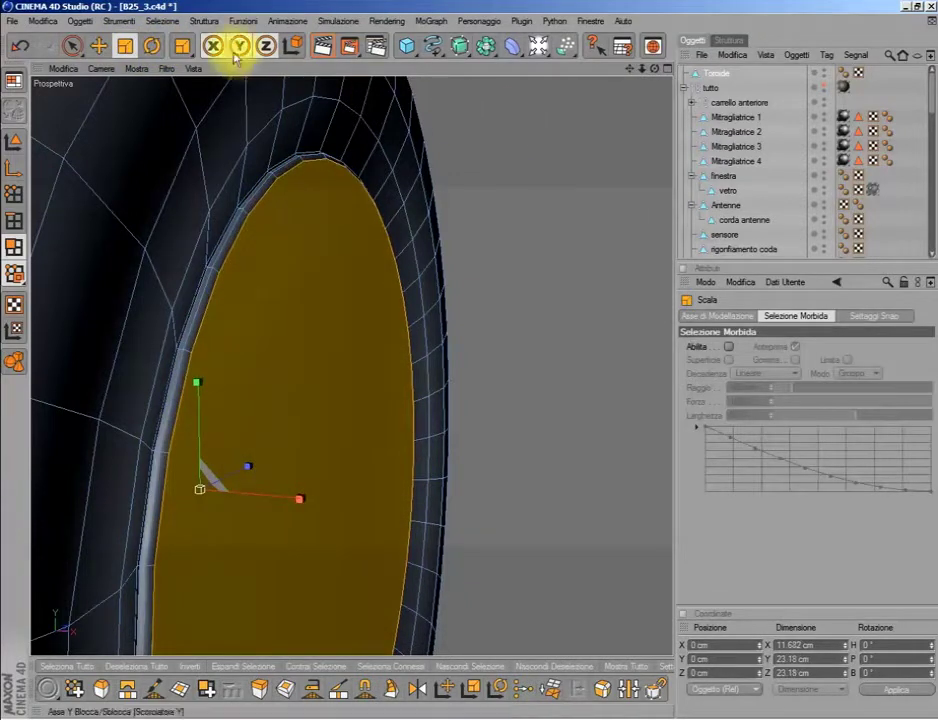
# - Inset the cap face slightly and extrude the new inset face
pyautogui.click(260, 688)
pyautogui.click(285, 688)
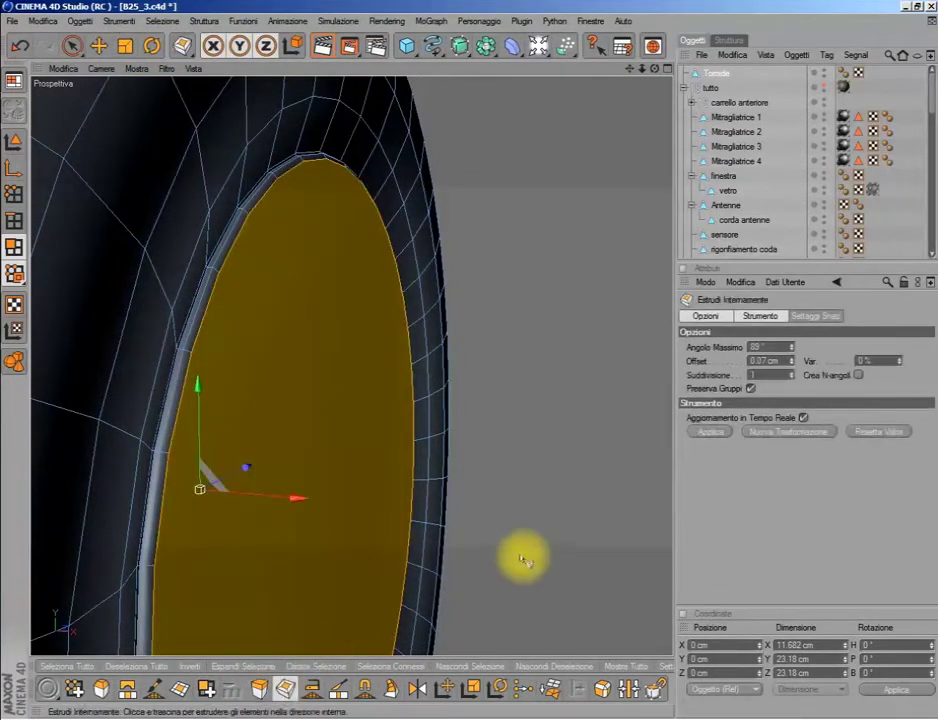
pyautogui.moveTo(340, 576); pyautogui.dragTo(387, 576)
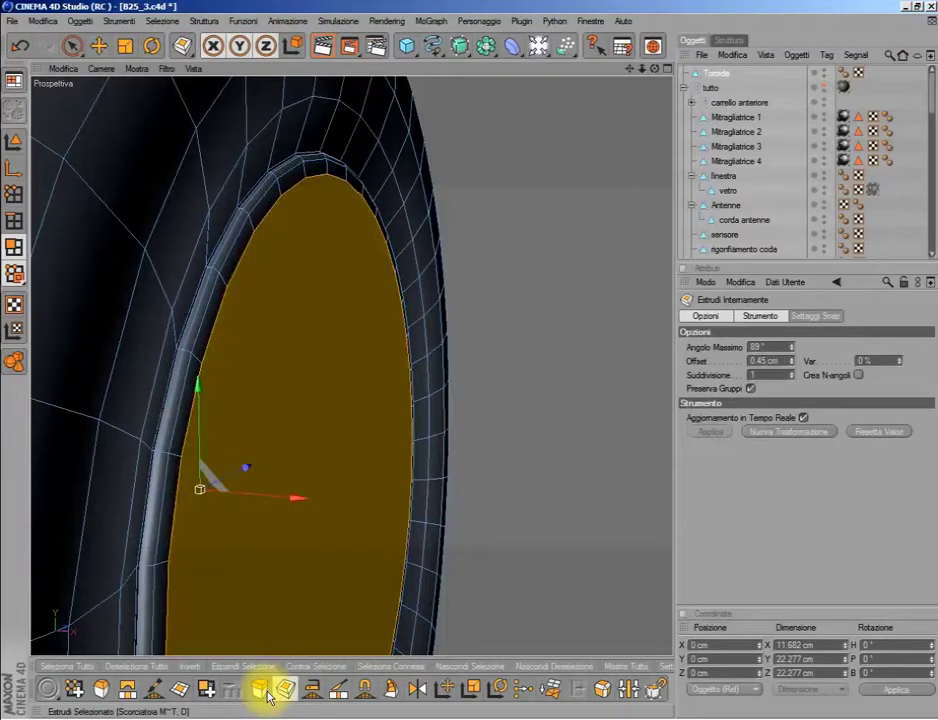
pyautogui.click(260, 688)
pyautogui.click(124, 47)
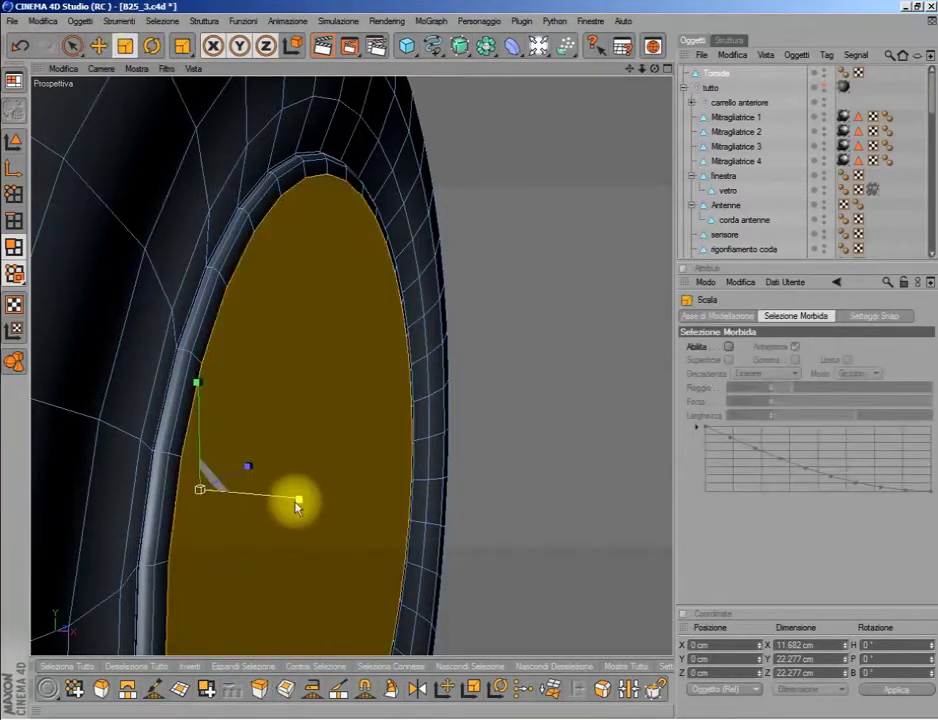
# - Compare with the blueprint side view, then inset the cap by a thin margin and shrink it
pyautogui.middleClick(502, 402)
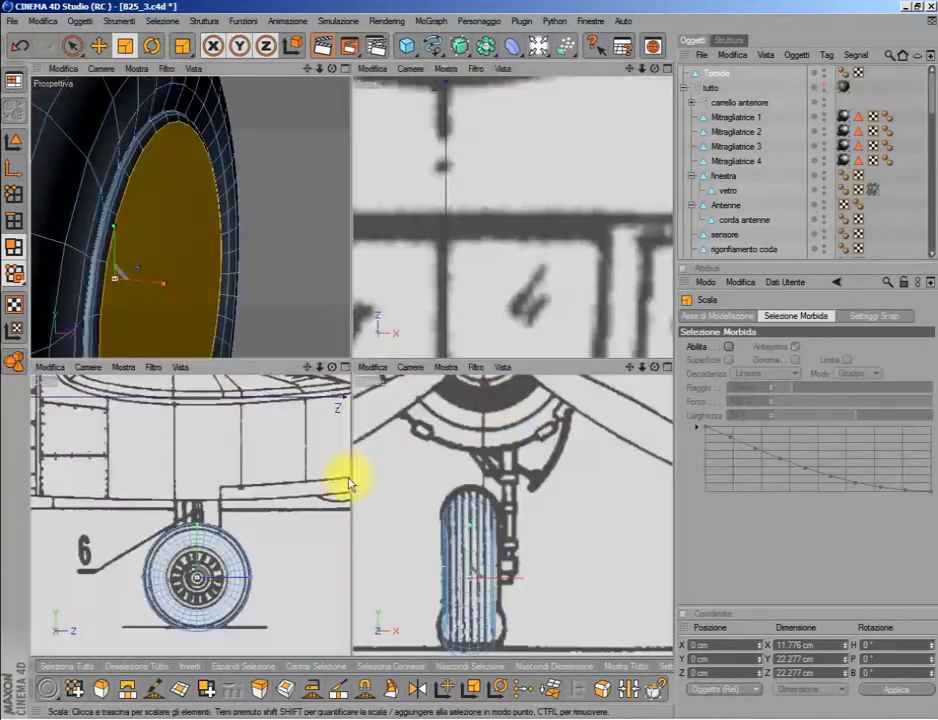
pyautogui.middleClick(340, 480)
pyautogui.scroll(3, 300, 500)
pyautogui.click(285, 688)
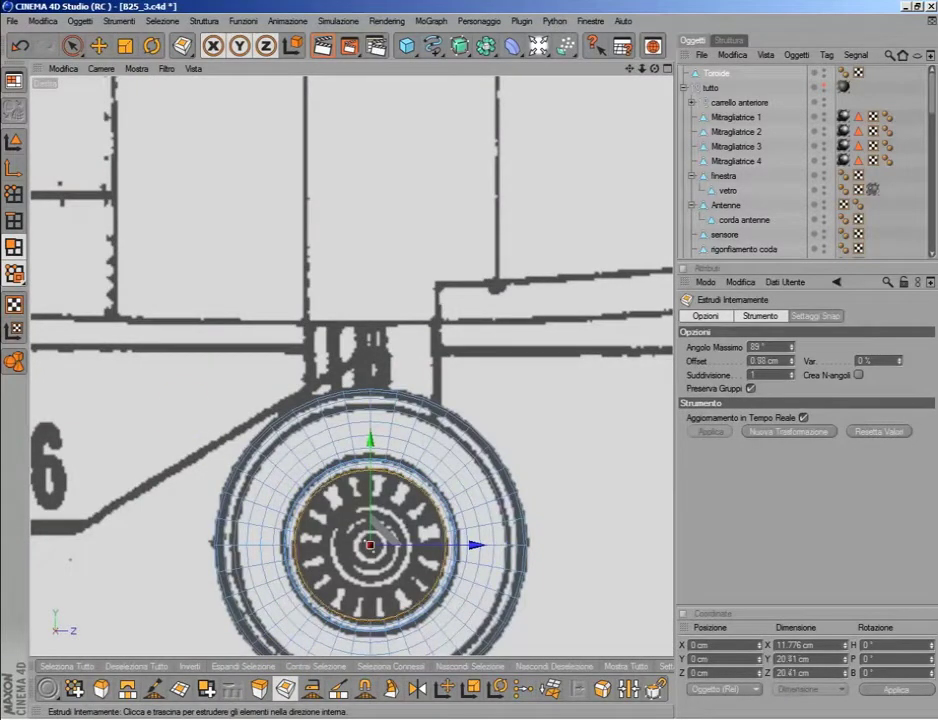
pyautogui.middleClick(212, 400)
pyautogui.middleClick(262, 329)
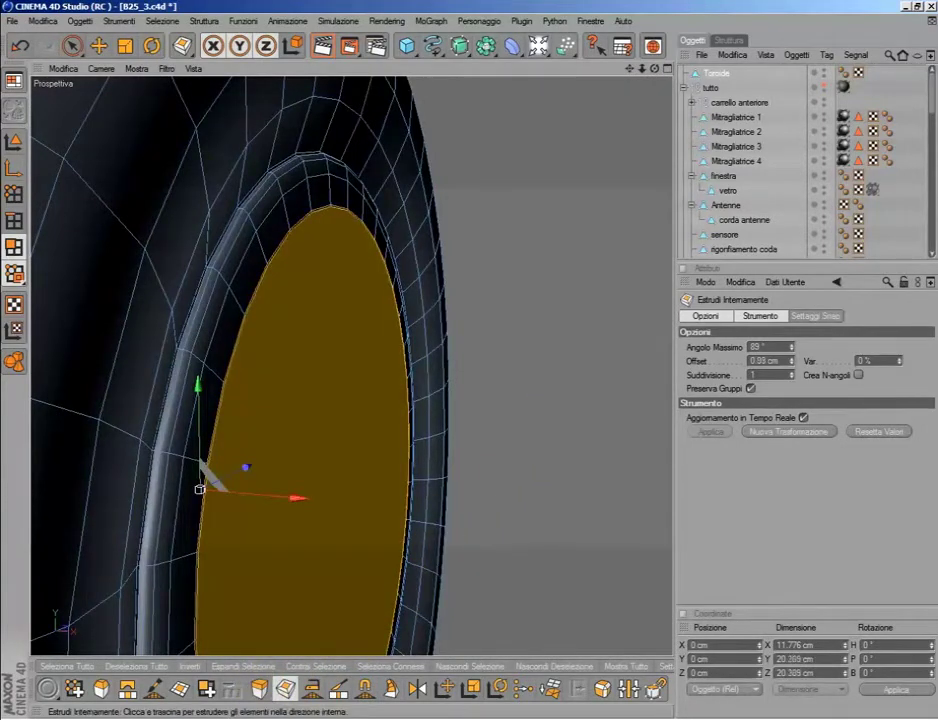
pyautogui.moveTo(401, 308); pyautogui.dragTo(341, 398)
pyautogui.click(126, 46)
pyautogui.moveTo(325, 481); pyautogui.dragTo(297, 498)
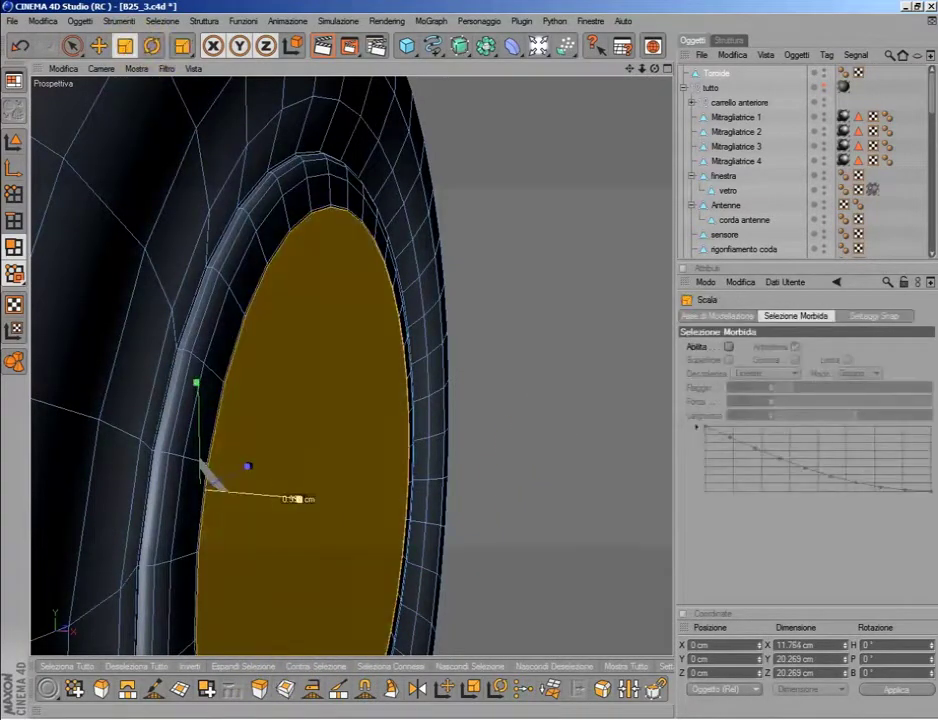
# - Add two more inset rings, ending at a 4.25 cm offset, scaling each inward
pyautogui.click(283, 690)
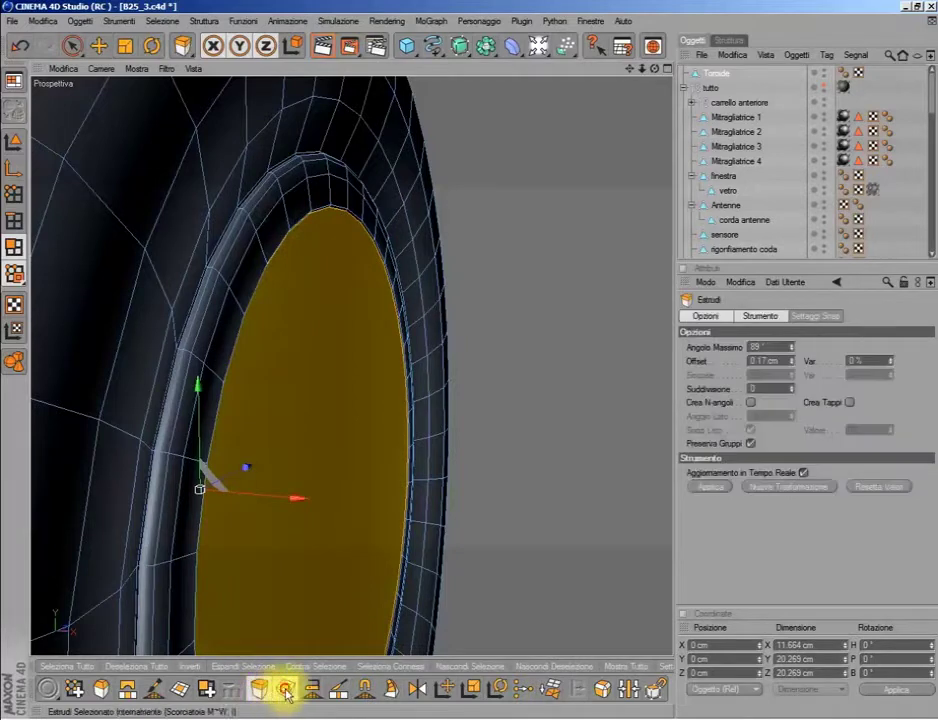
pyautogui.click(125, 46)
pyautogui.moveTo(329, 475); pyautogui.dragTo(298, 497)
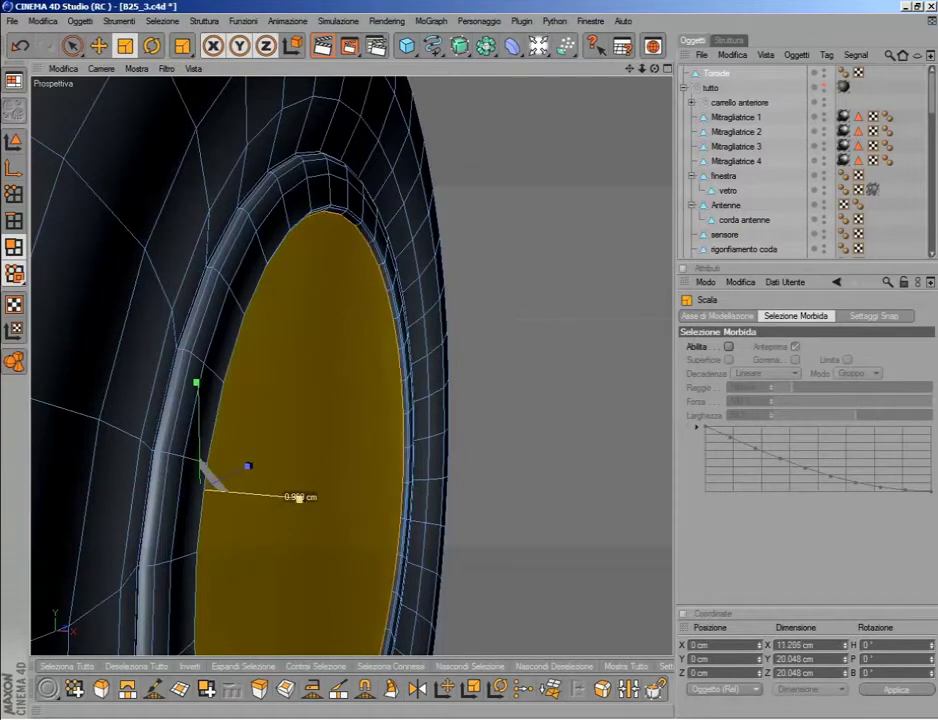
pyautogui.click(285, 688)
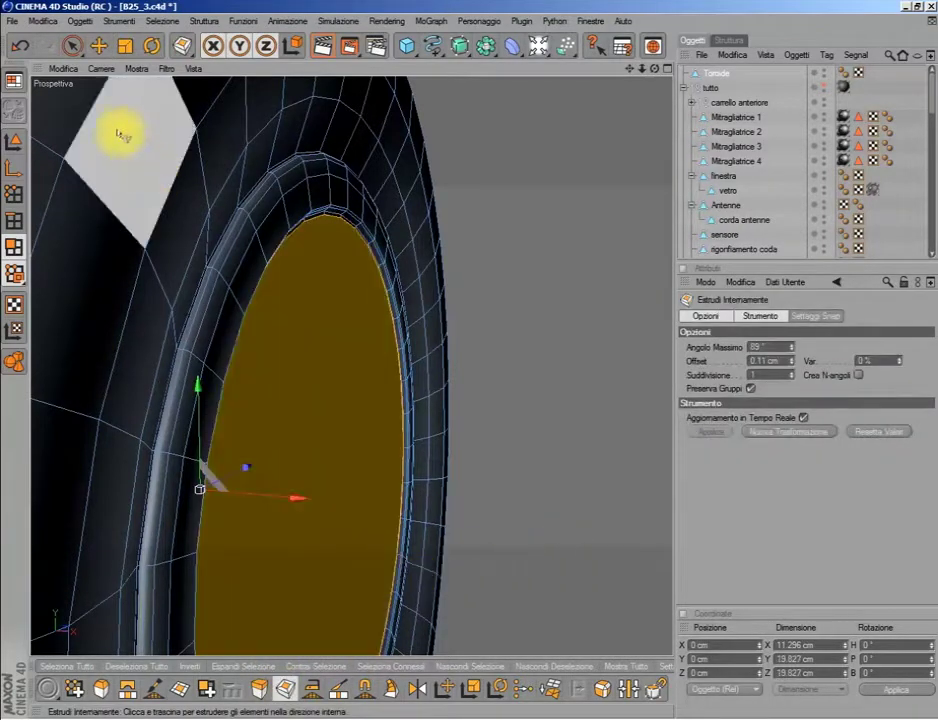
pyautogui.click(125, 46)
pyautogui.moveTo(318, 497); pyautogui.dragTo(300, 498)
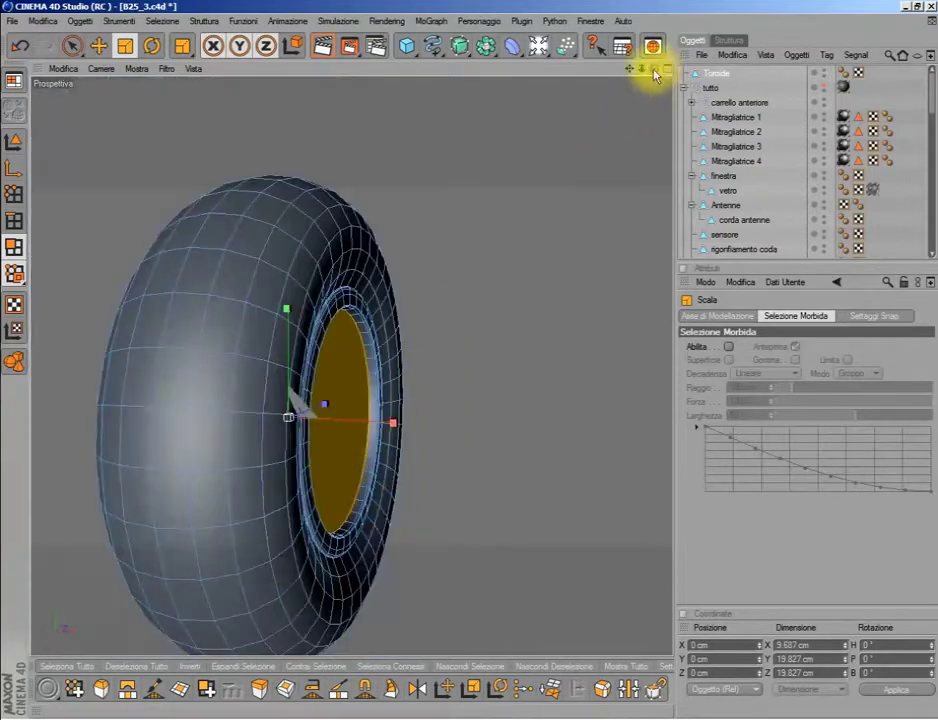
# - Centre the whole wheel in the front view to check the stepped rim rings
pyautogui.moveTo(654, 68); pyautogui.dragTo(610, 80)
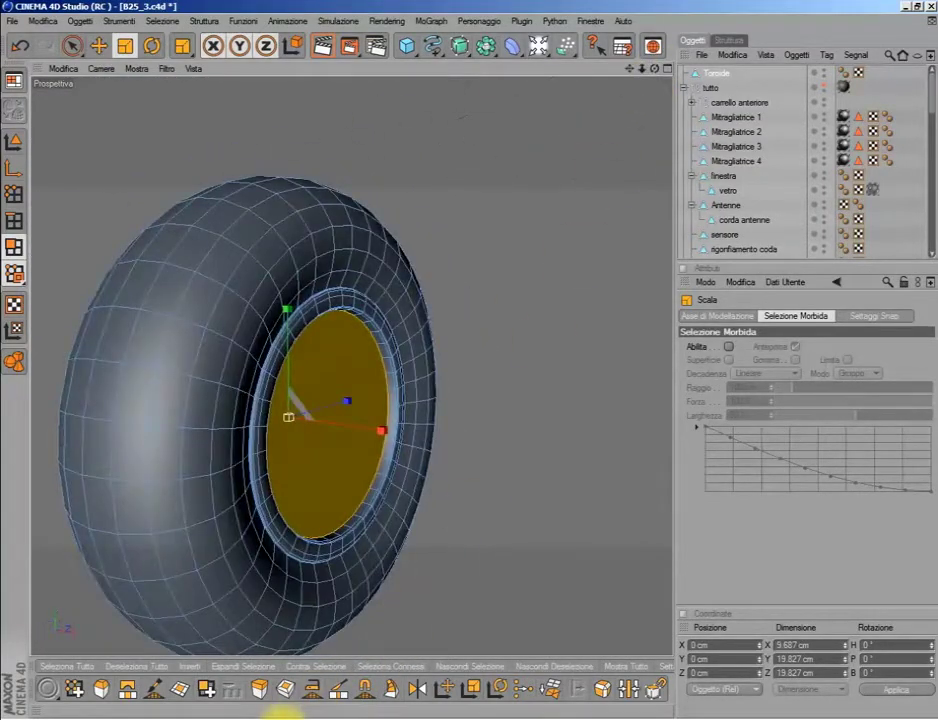
pyautogui.click(273, 713)
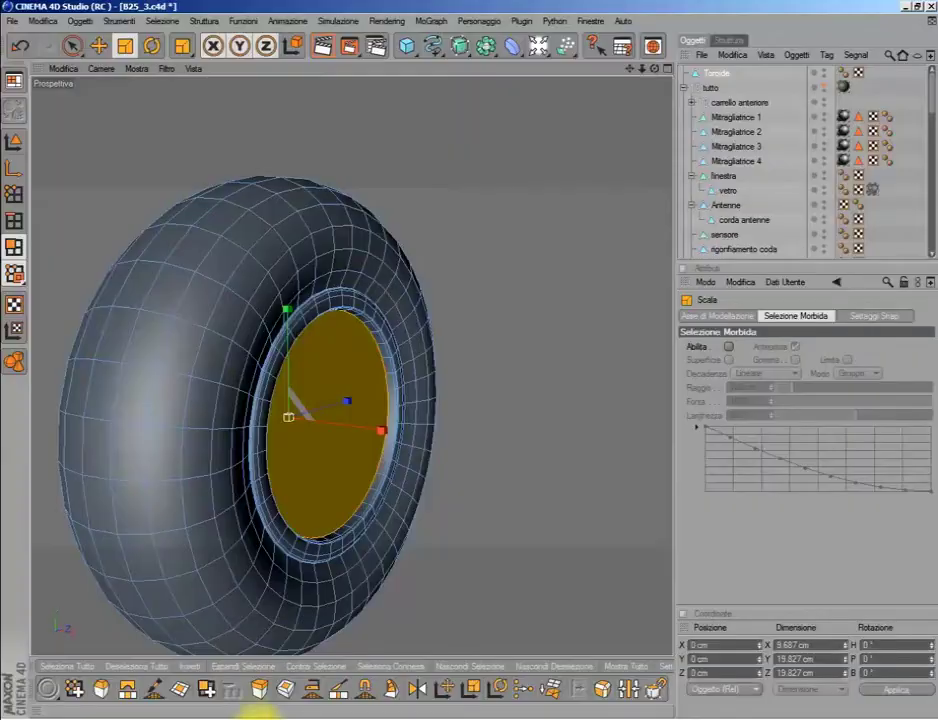
pyautogui.middleClick(466, 480)
pyautogui.middleClick(272, 509)
pyautogui.scroll(3, 272, 509)
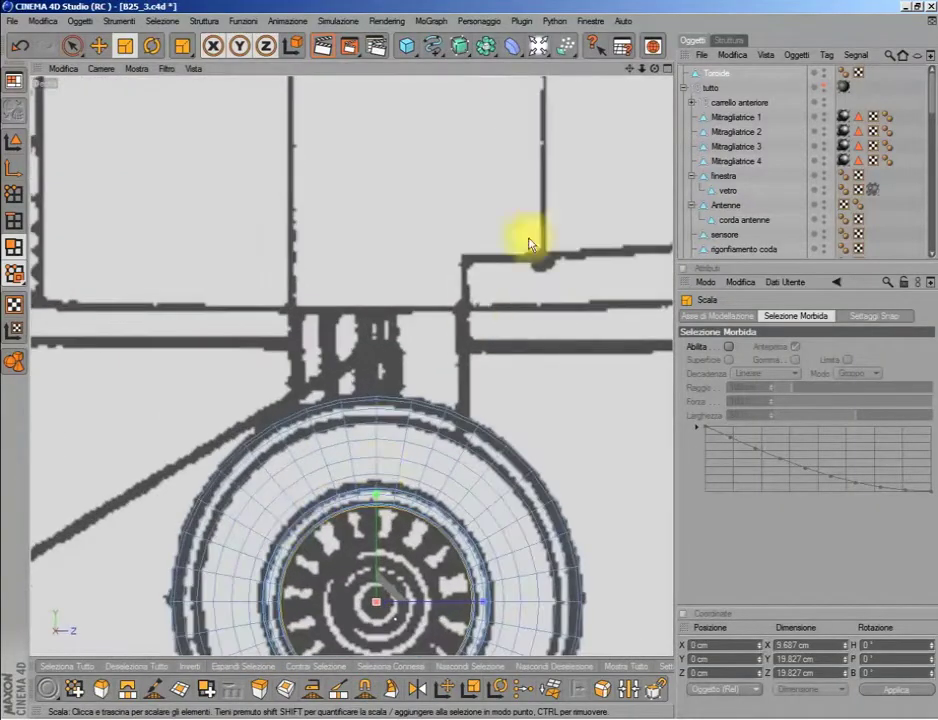
pyautogui.keyDown('alt'); pyautogui.moveTo(550, 510); pyautogui.dragTo(502, 245, button='middle'); pyautogui.keyUp('alt')
pyautogui.scroll(2, 502, 245)
# - Give the hub's central disc a small outward extrusion
pyautogui.click(285, 688)
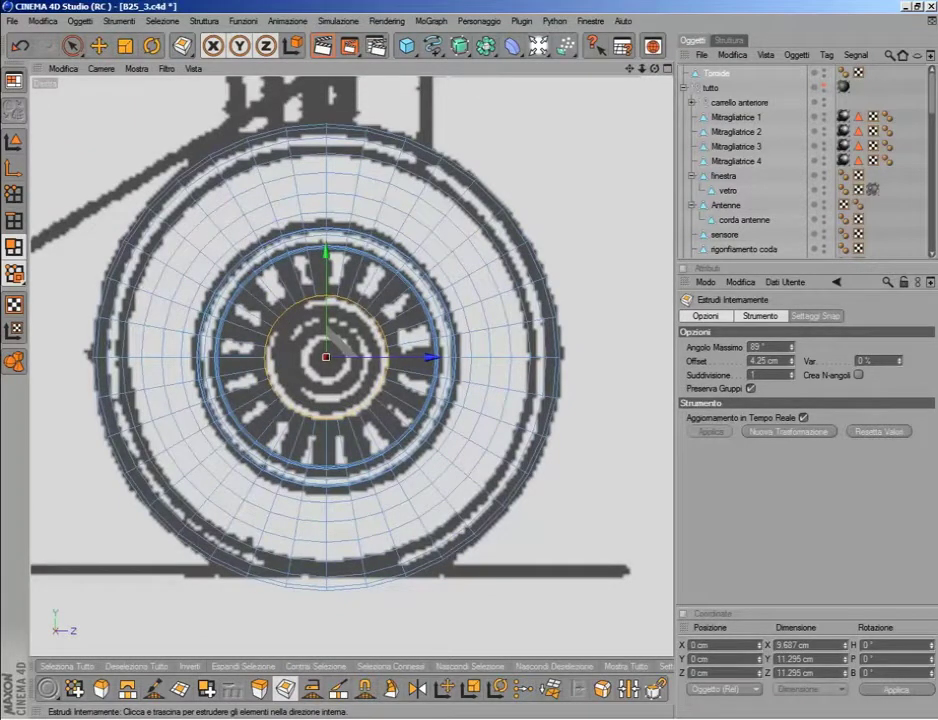
pyautogui.middleClick(608, 428)
pyautogui.middleClick(335, 335)
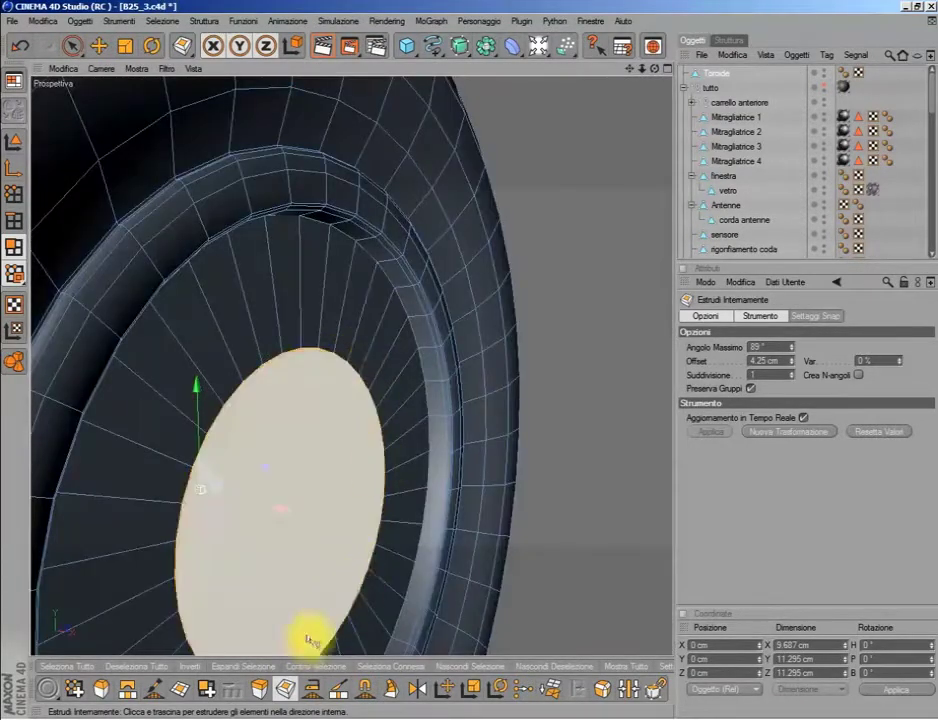
pyautogui.press('d')
pyautogui.click(343, 640)
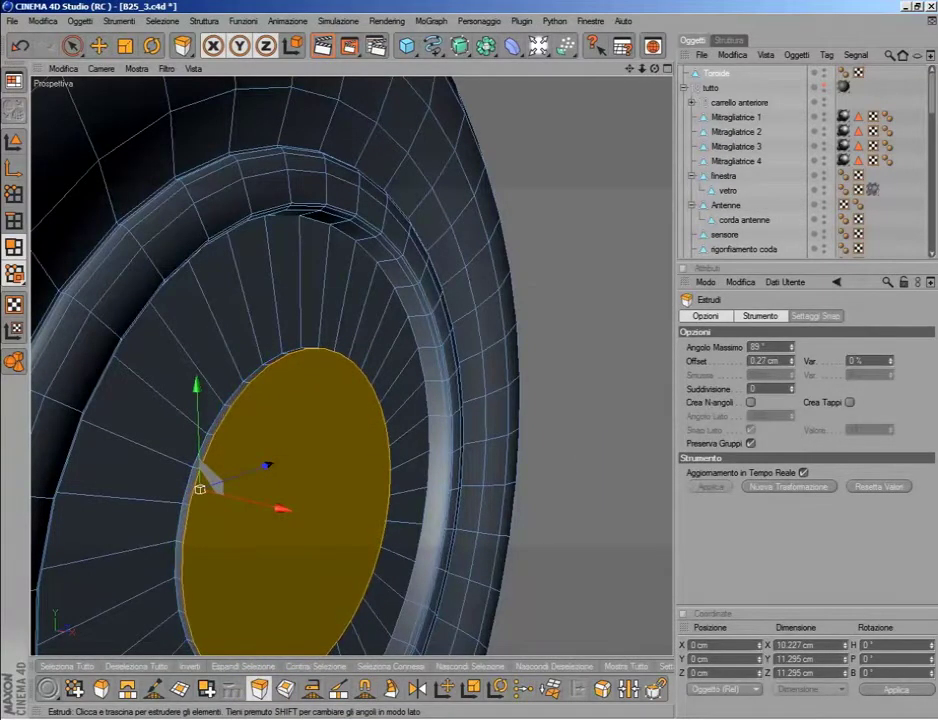
# - Inset the central disc and extrude it slightly outward, checking against the blueprint side view
pyautogui.click(285, 690)
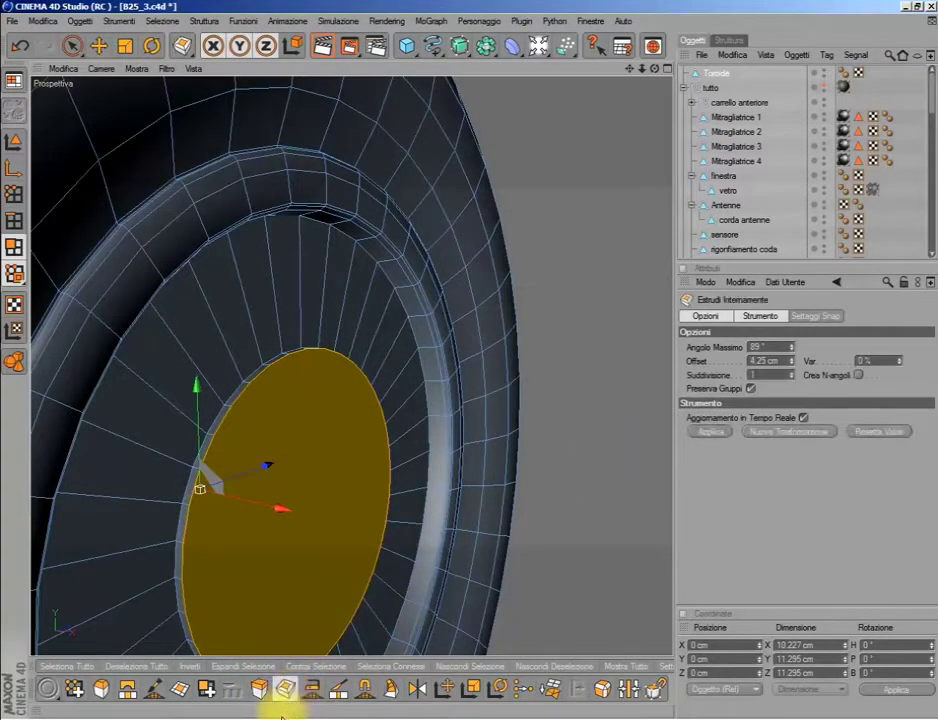
pyautogui.middleClick(345, 560)
pyautogui.middleClick(340, 512)
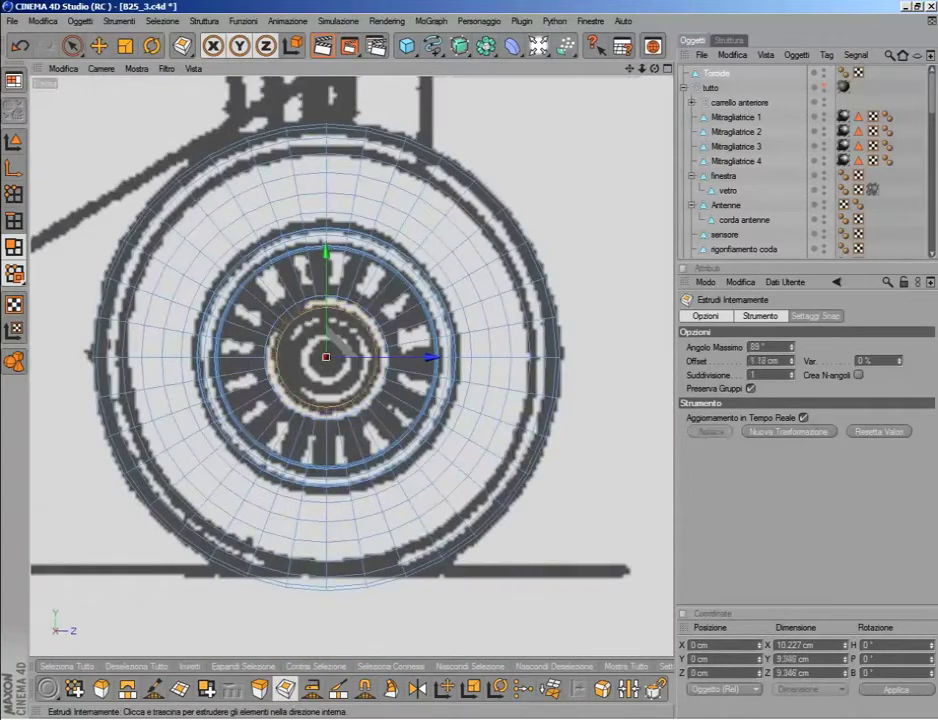
pyautogui.middleClick(524, 433)
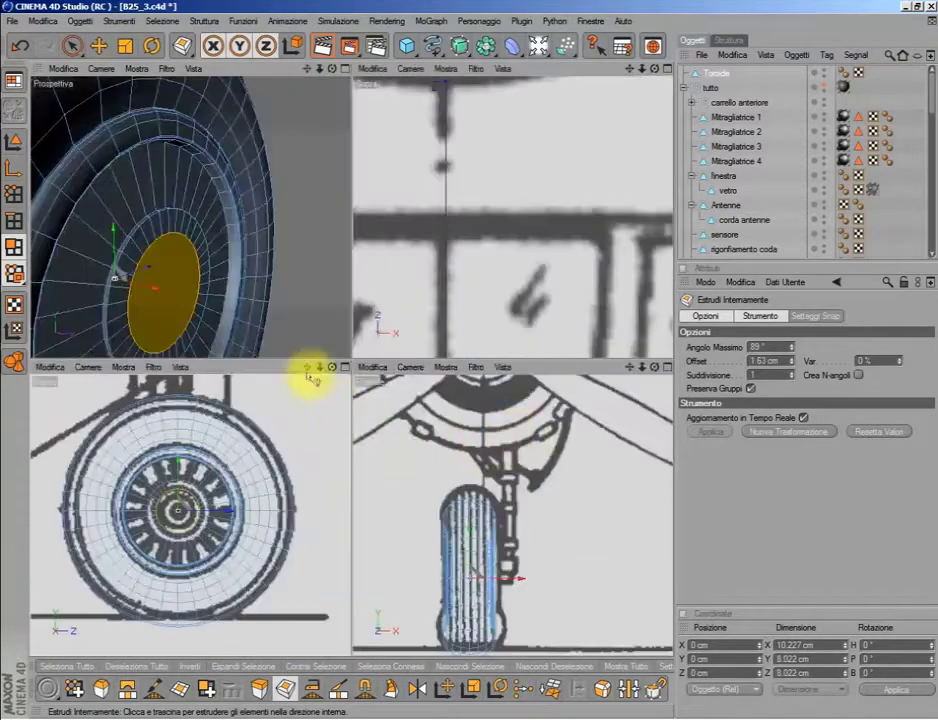
pyautogui.middleClick(305, 340)
pyautogui.click(262, 686)
pyautogui.moveTo(205, 465); pyautogui.dragTo(200, 462)
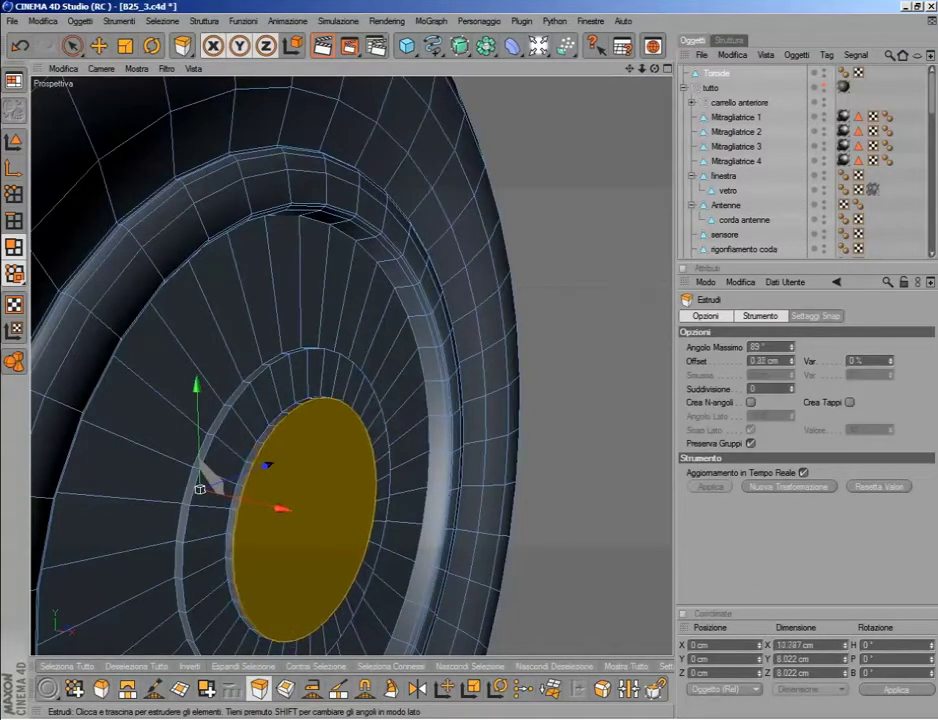
pyautogui.middleClick(318, 621)
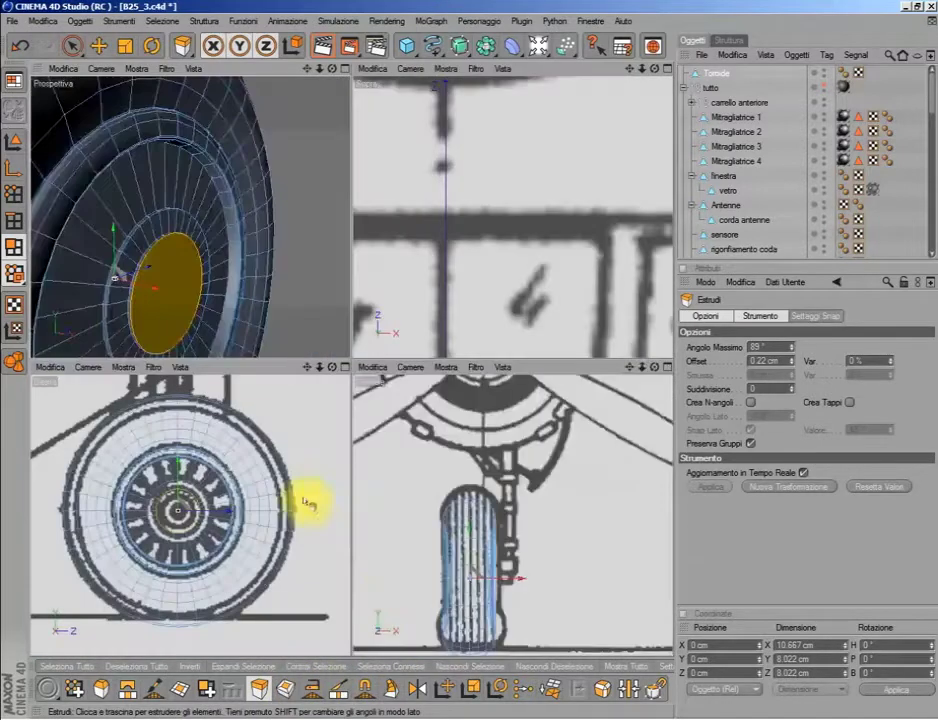
pyautogui.middleClick(305, 502)
# - Inset the disc to a 2.582 cm face and extrude it to a −0.78 cm recess
pyautogui.click(284, 690)
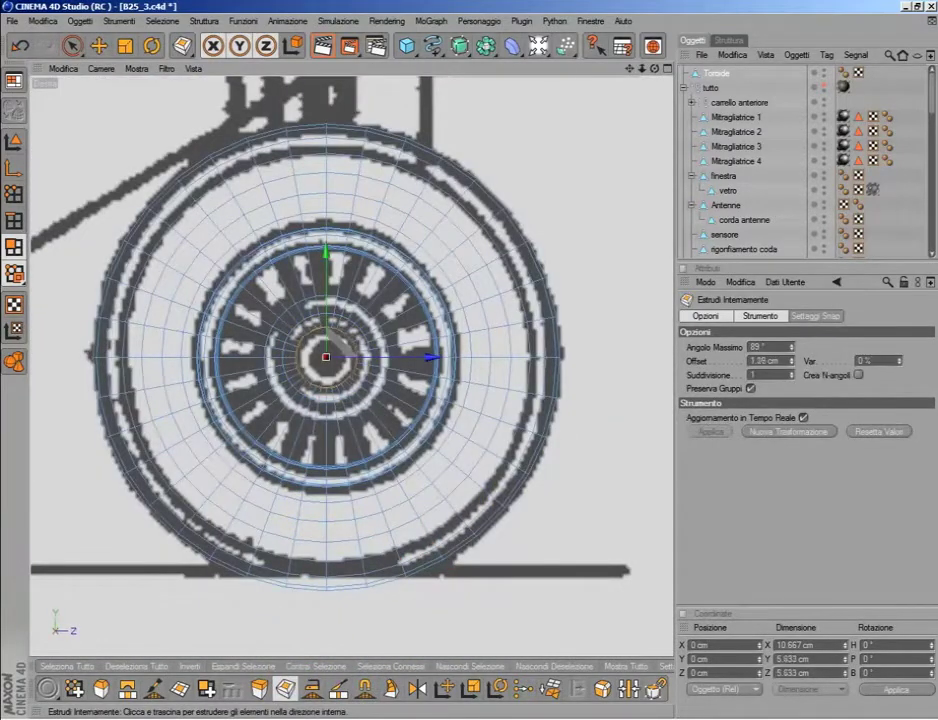
pyautogui.middleClick(508, 510)
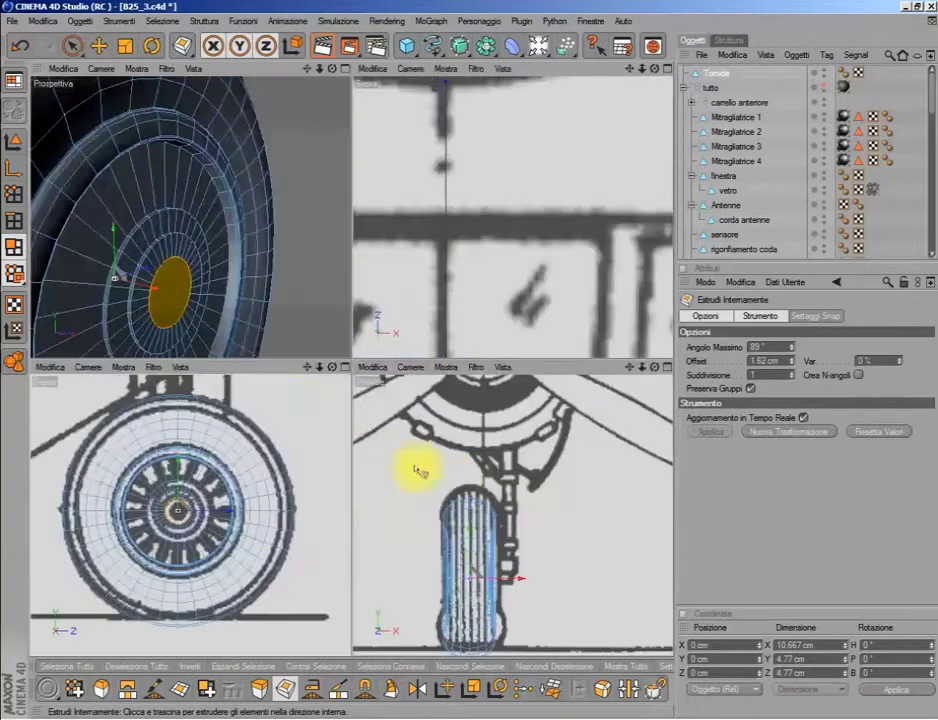
pyautogui.middleClick(312, 338)
pyautogui.click(259, 689)
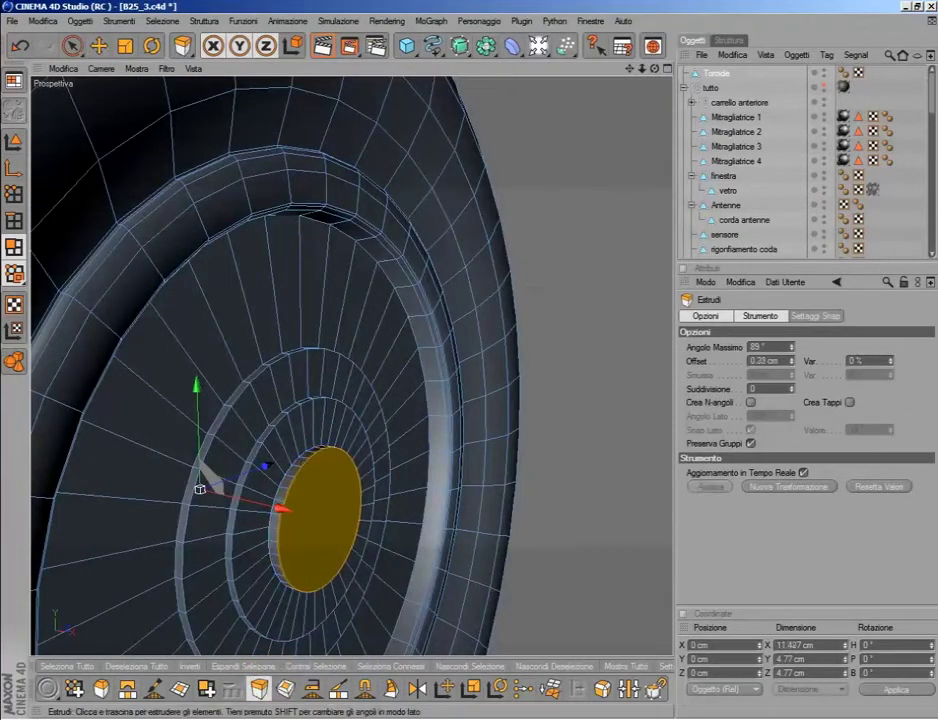
pyautogui.click(286, 689)
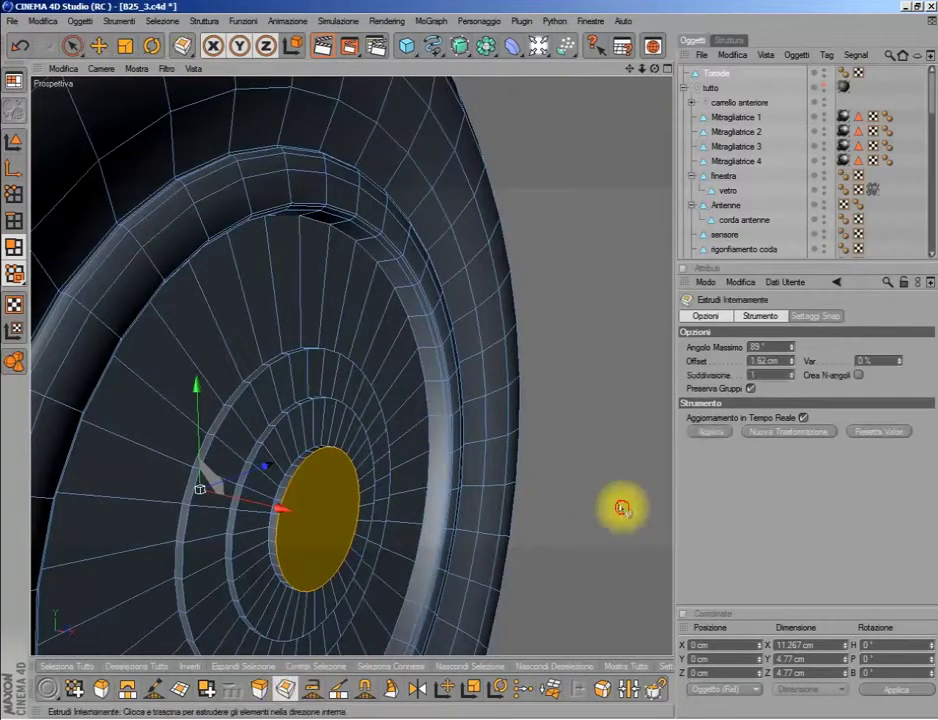
pyautogui.moveTo(620, 507); pyautogui.dragTo(580, 507)
pyautogui.click(259, 688)
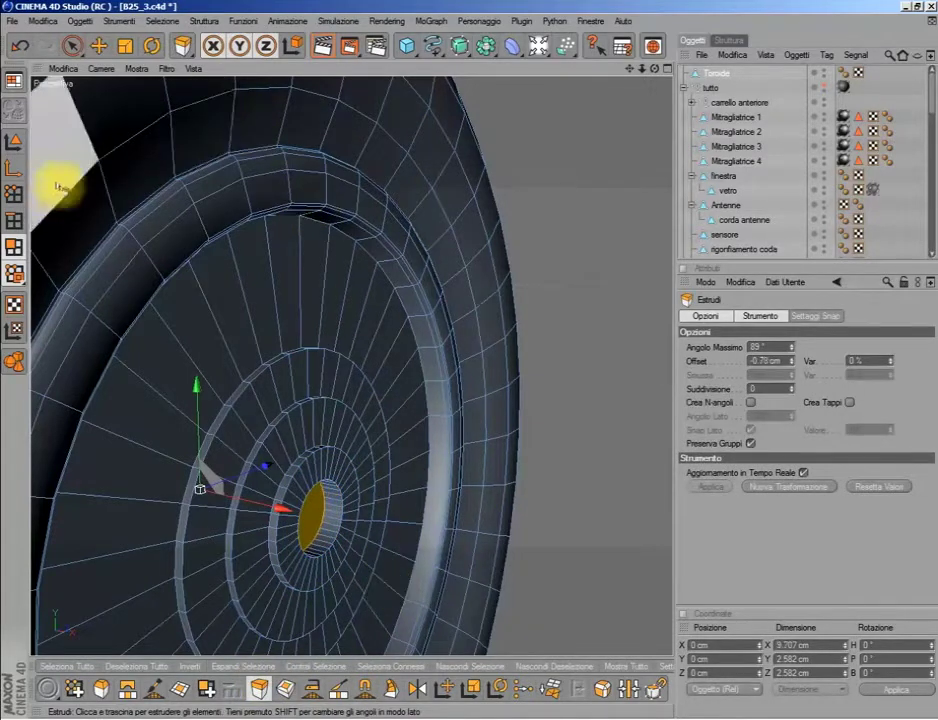
# - Loop-select the hub's concentric ring edges, from the outer ring inward
pyautogui.click(163, 21)
pyautogui.click(175, 100)
pyautogui.click(175, 120)
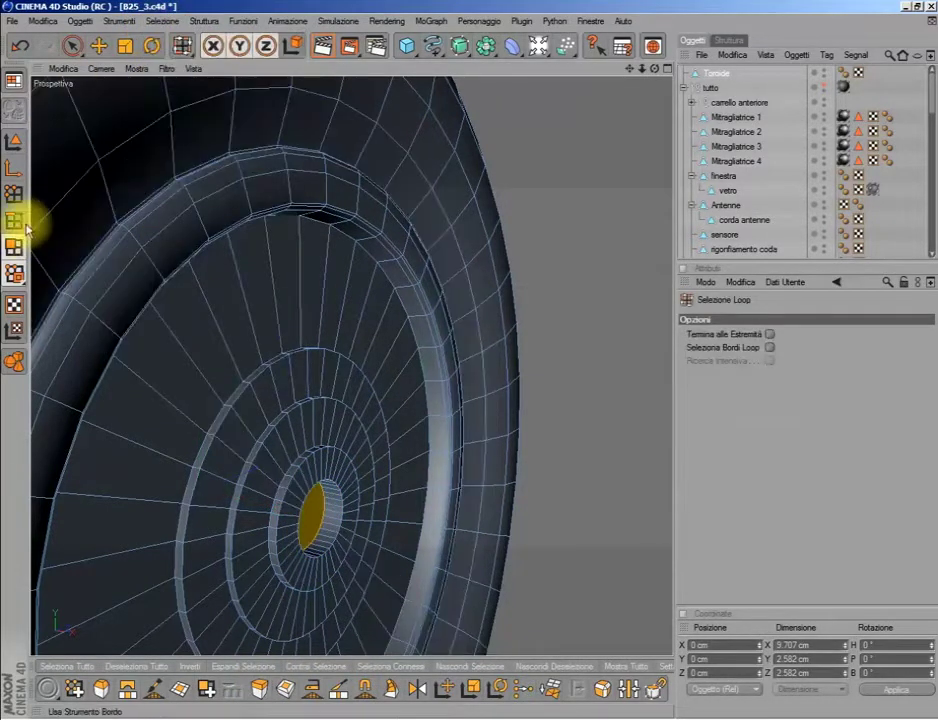
pyautogui.click(242, 404)
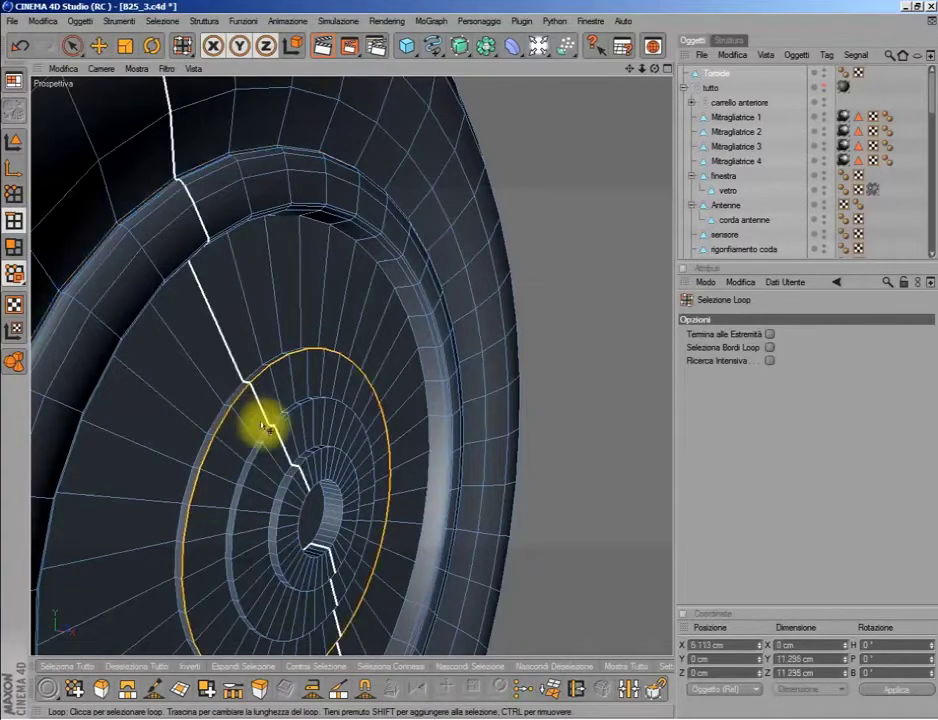
pyautogui.keyDown('shift'); pyautogui.click(270, 433); pyautogui.keyUp('shift')
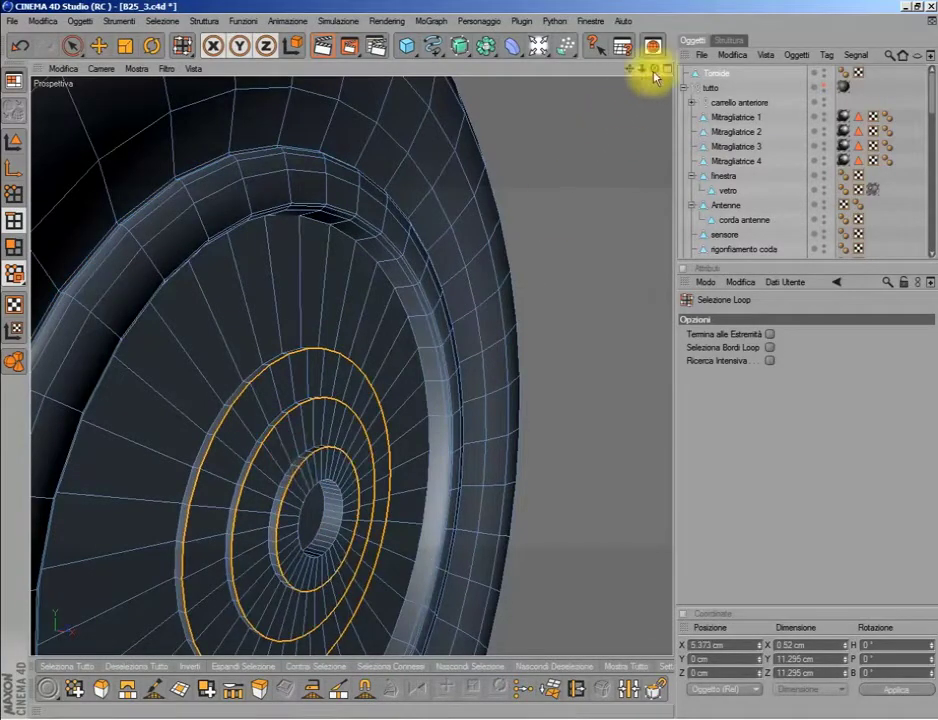
pyautogui.click(650, 46)
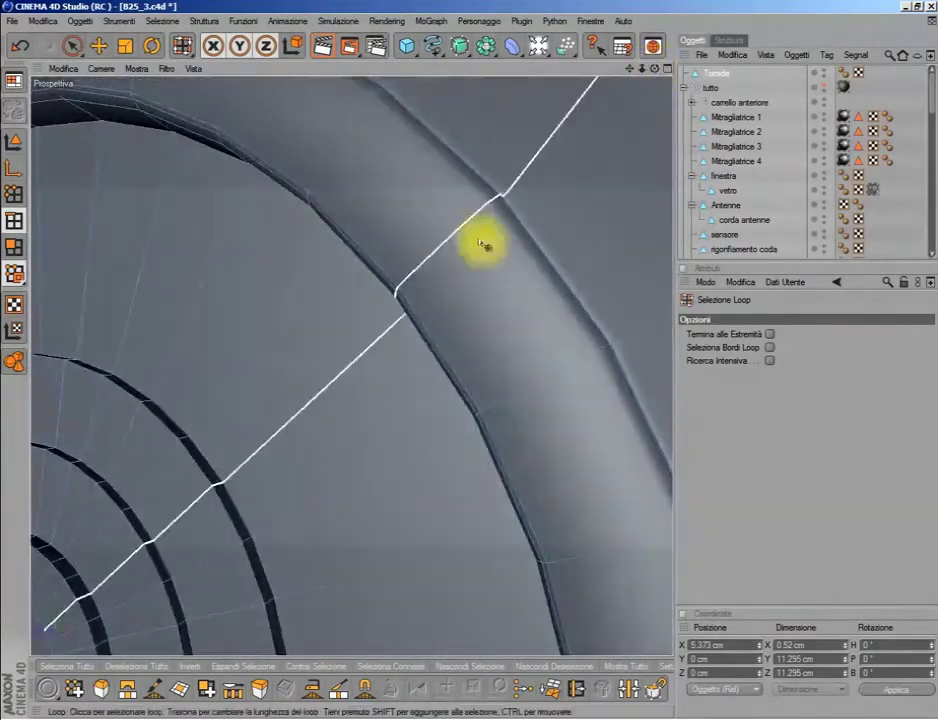
pyautogui.click(73, 587)
pyautogui.keyDown('shift'); pyautogui.click(163, 480); pyautogui.keyUp('shift')
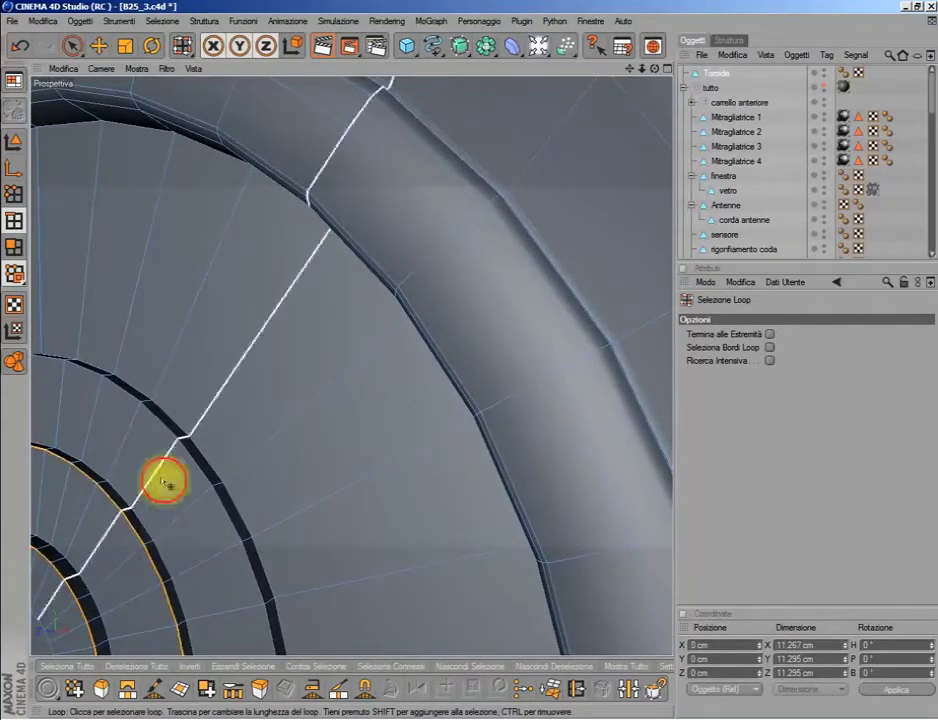
pyautogui.keyDown('shift'); pyautogui.click(216, 431); pyautogui.keyUp('shift')
pyautogui.click(622, 46)
pyautogui.click(650, 46)
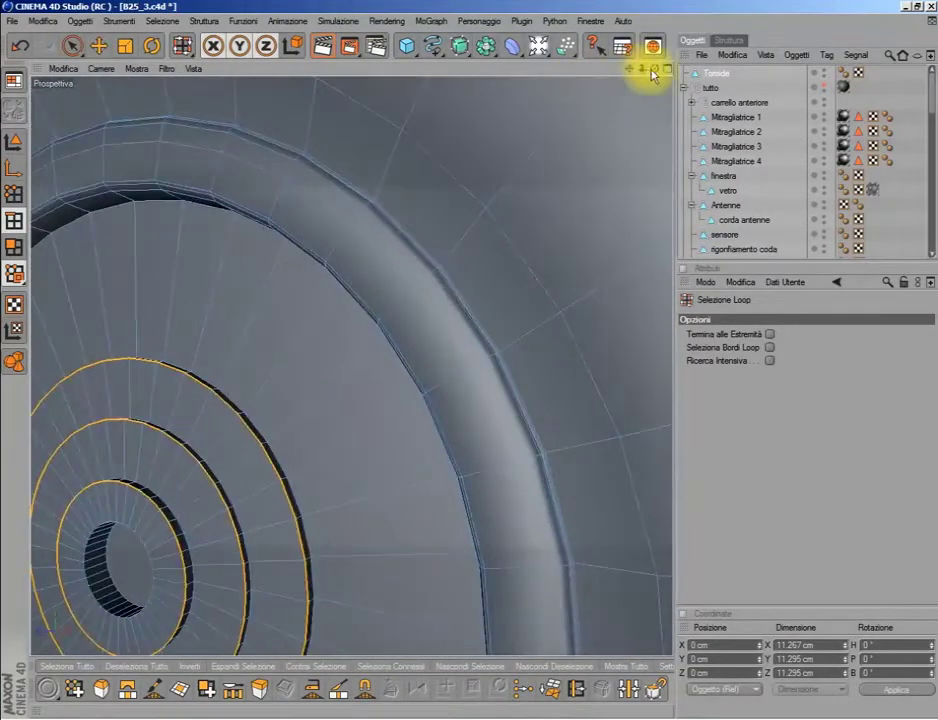
pyautogui.click(650, 46)
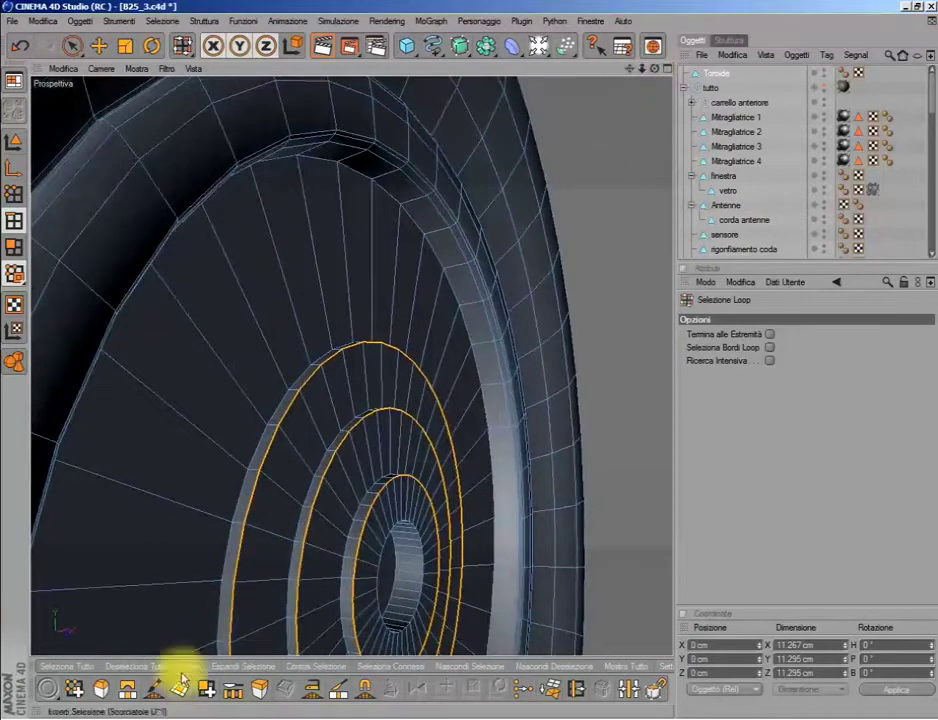
# - Bevel the selected ring loops with a 0.04 cm inner offset
pyautogui.click(101, 688)
pyautogui.moveTo(300, 420); pyautogui.dragTo(340, 420)
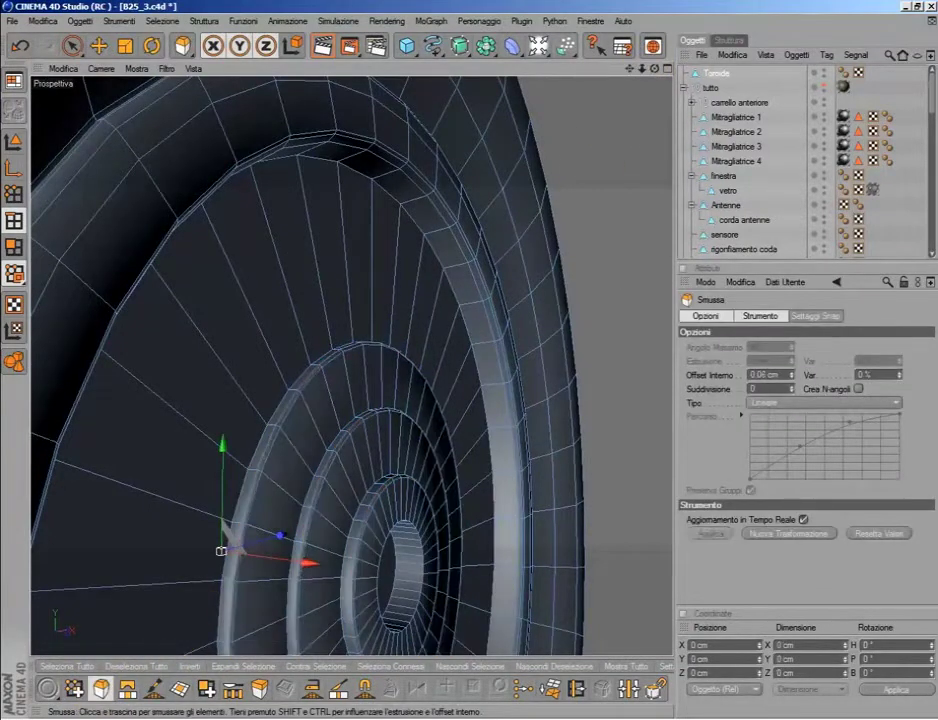
pyautogui.moveTo(611, 259); pyautogui.dragTo(585, 259)
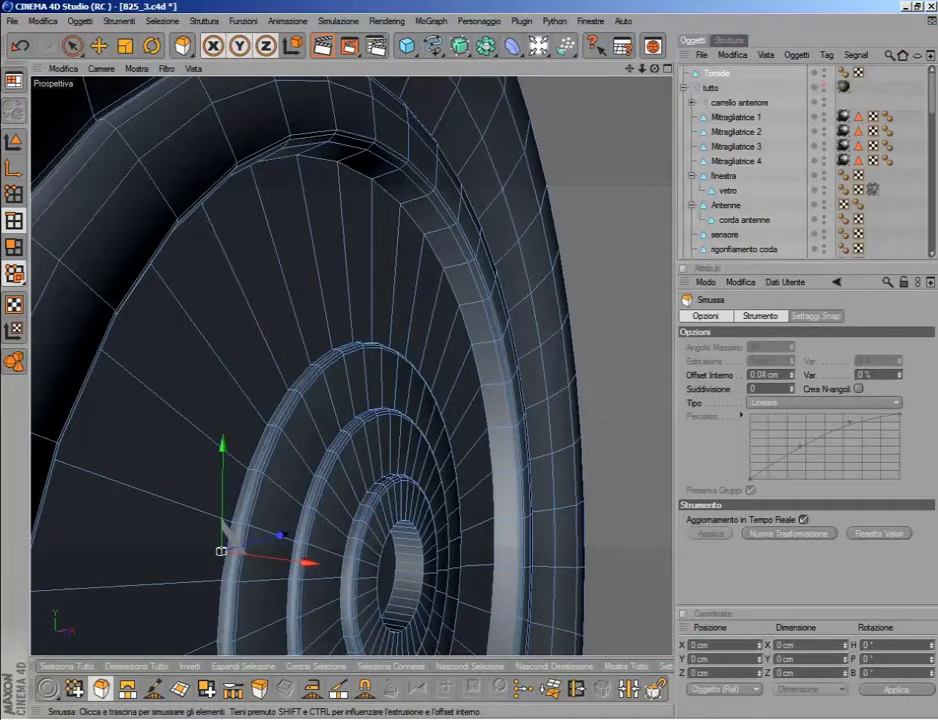
pyautogui.moveTo(655, 68); pyautogui.dragTo(639, 63)
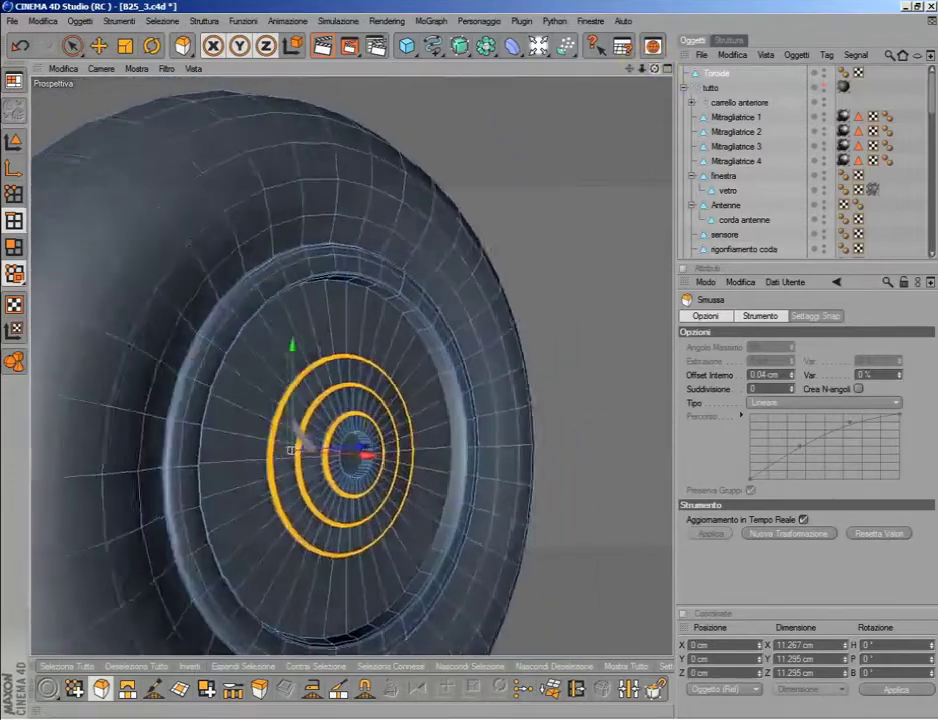
pyautogui.middleClick(628, 151)
pyautogui.middleClick(245, 497)
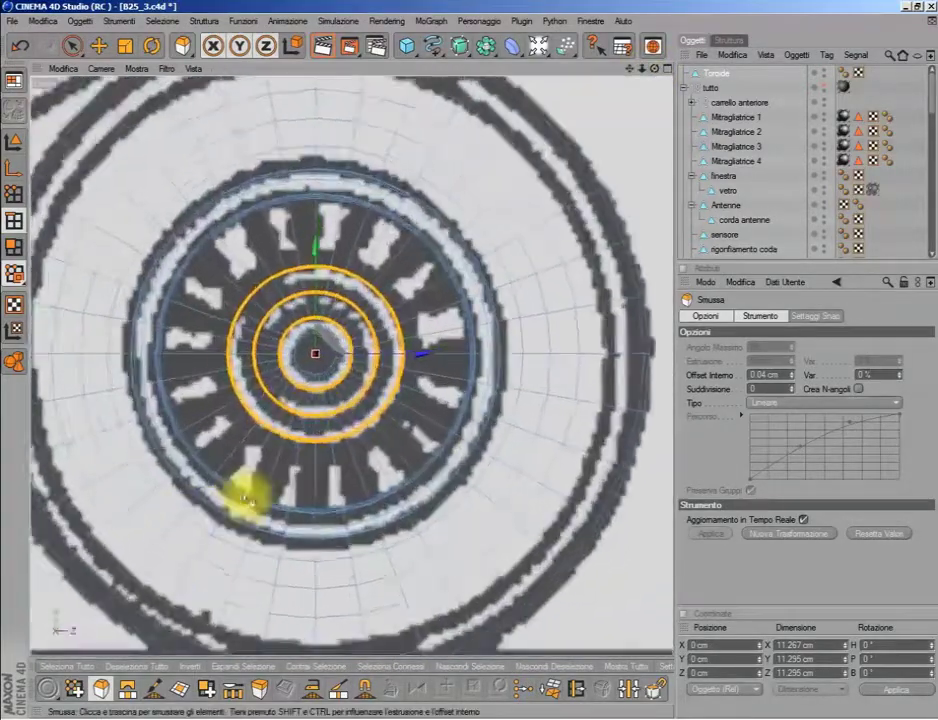
# - Cut a new edge loop around the hub with the Knife tool
pyautogui.click(68, 46)
pyautogui.click(14, 247)
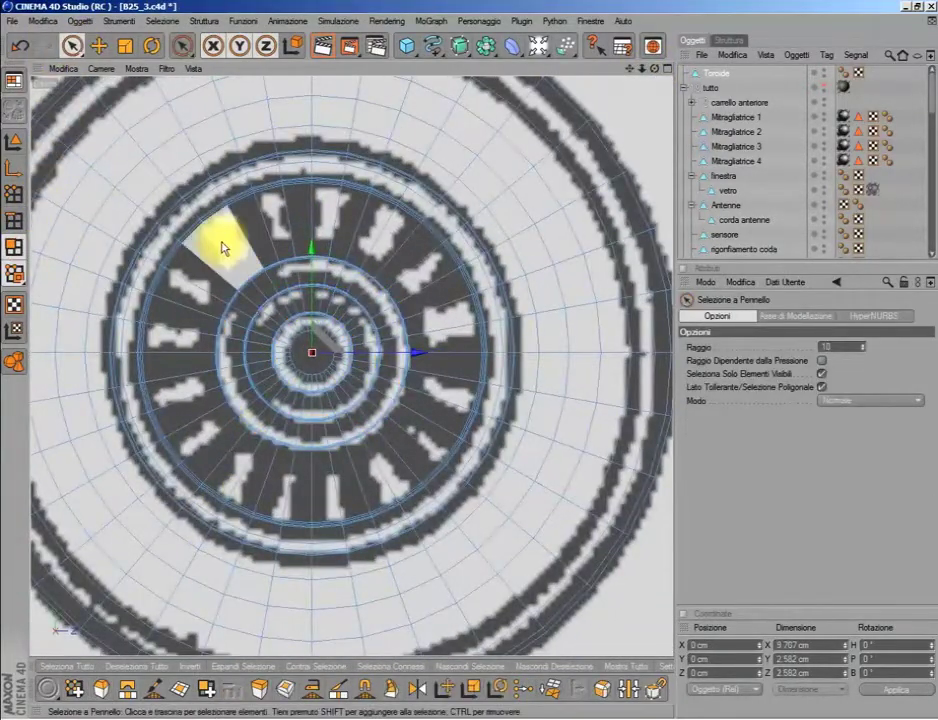
pyautogui.click(338, 688)
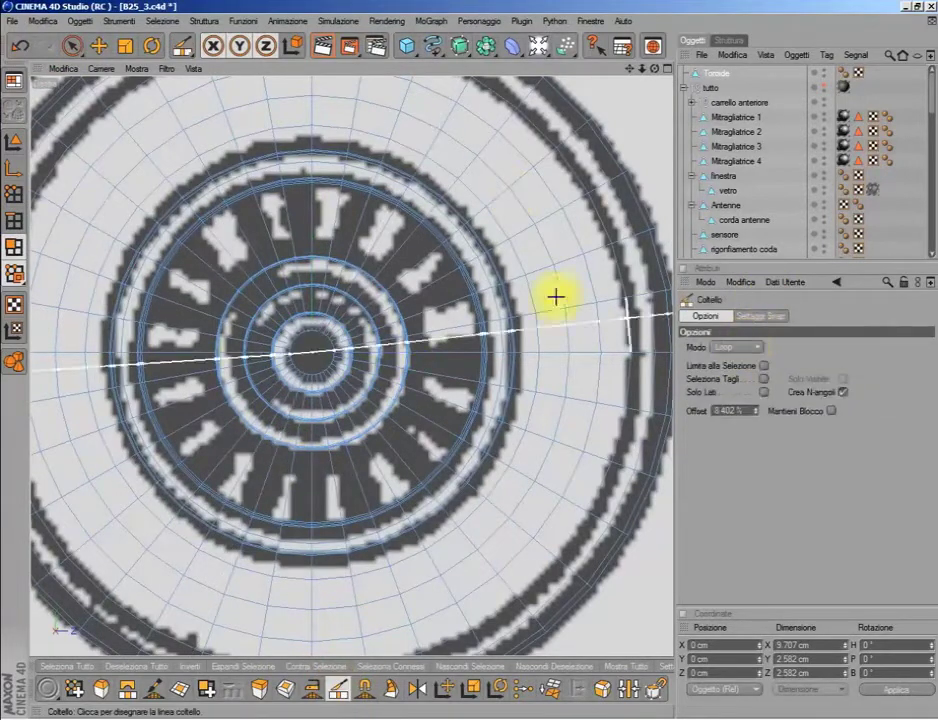
pyautogui.click(371, 262)
# - Start paint-selecting the hub faces under the blueprint's spokes
pyautogui.click(71, 45)
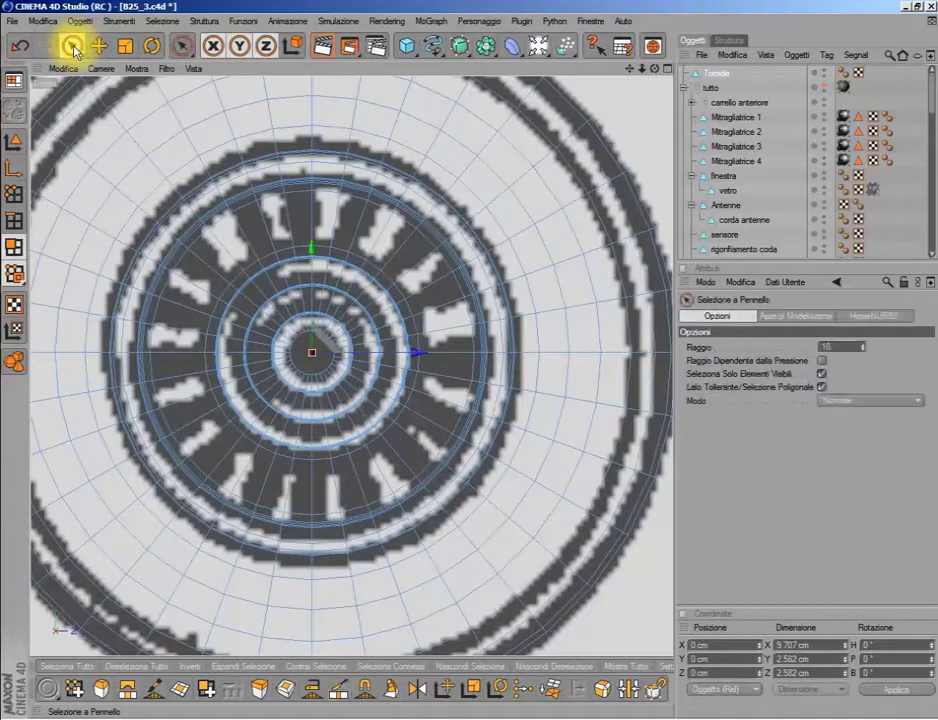
pyautogui.click(805, 711)
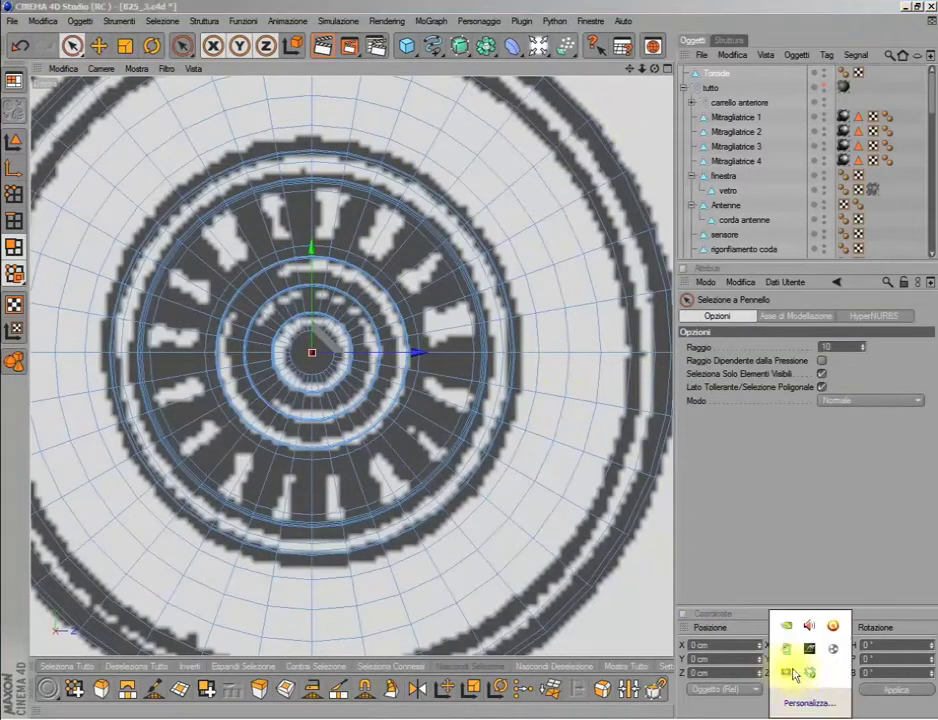
pyautogui.click(786, 673)
pyautogui.click(655, 608)
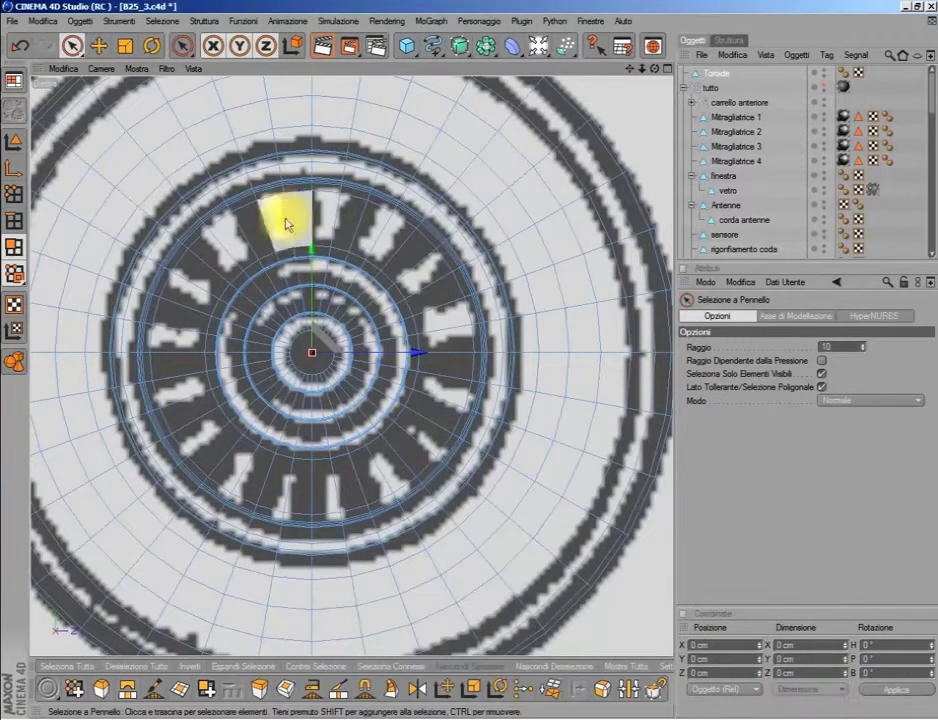
pyautogui.click(301, 222)
pyautogui.moveTo(345, 230)
pyautogui.mouseDown()
pyautogui.moveTo(388, 240)
pyautogui.moveTo(429, 272)
pyautogui.moveTo(460, 368)
pyautogui.moveTo(450, 398)
pyautogui.mouseUp()
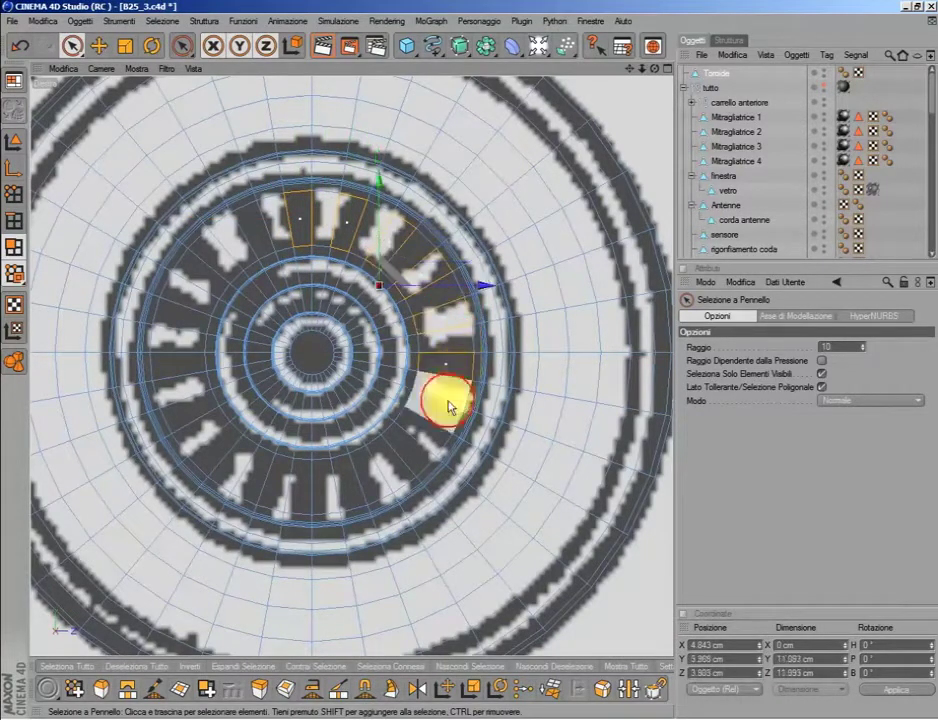
# - Allow hidden faces to be selected and paint the remaining alternating spoke faces around the ring
pyautogui.click(821, 373)
pyautogui.moveTo(307, 233)
pyautogui.mouseDown()
pyautogui.moveTo(297, 209)
pyautogui.moveTo(388, 262)
pyautogui.moveTo(440, 314)
pyautogui.moveTo(452, 372)
pyautogui.mouseUp()
pyautogui.moveTo(443, 419)
pyautogui.mouseDown()
pyautogui.moveTo(412, 464)
pyautogui.moveTo(325, 498)
pyautogui.moveTo(297, 492)
pyautogui.moveTo(193, 429)
pyautogui.moveTo(167, 391)
pyautogui.moveTo(173, 290)
pyautogui.mouseUp()
pyautogui.moveTo(209, 253); pyautogui.dragTo(247, 222)
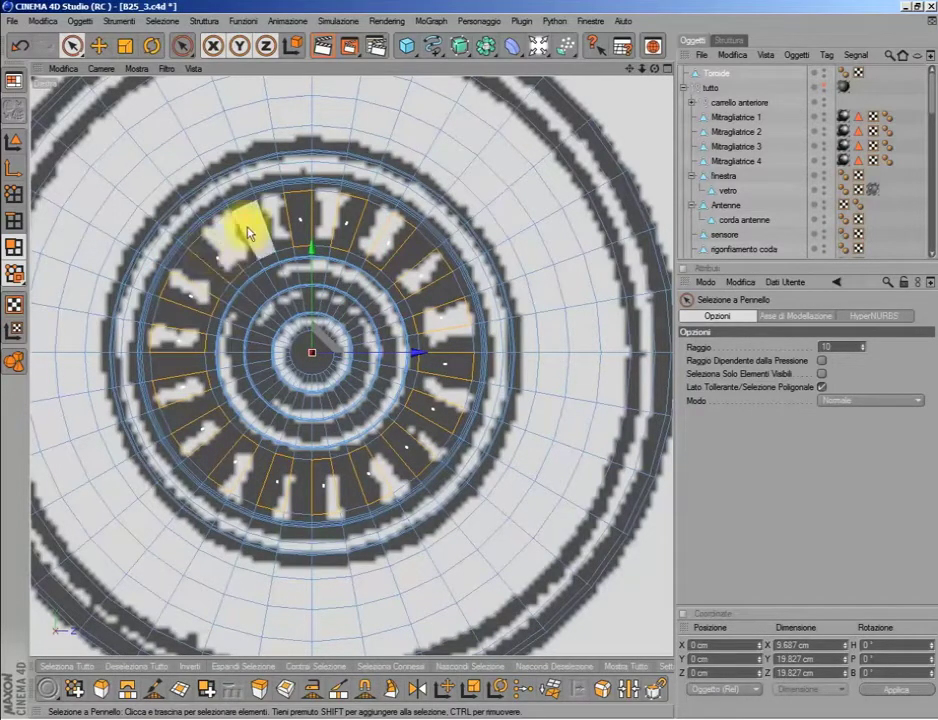
pyautogui.middleClick(404, 335)
pyautogui.middleClick(348, 232)
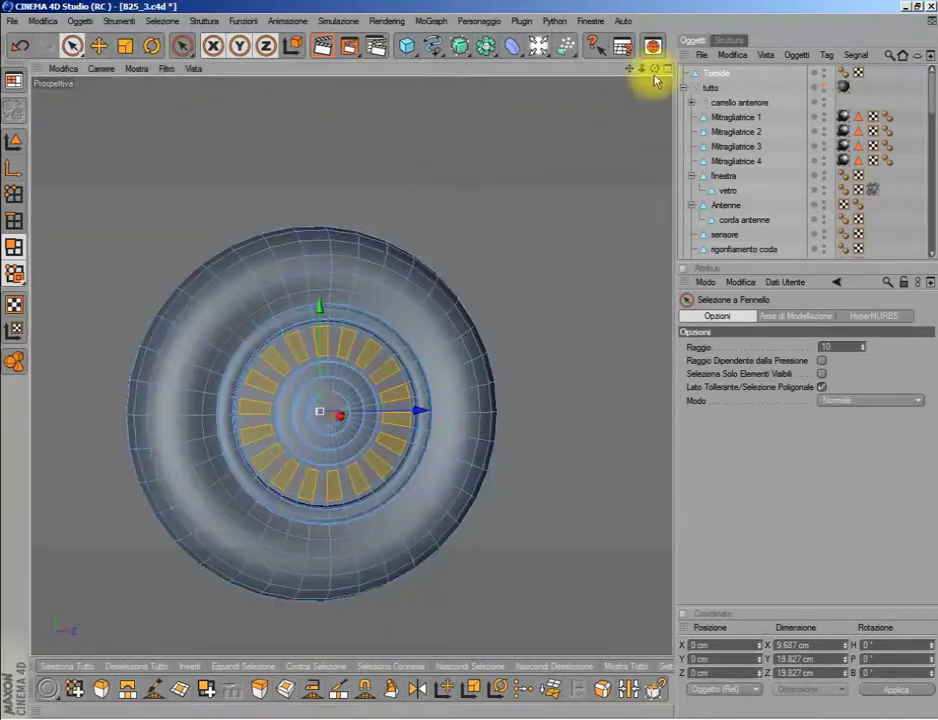
pyautogui.moveTo(654, 70)
pyautogui.mouseDown()
pyautogui.moveTo(643, 75)
pyautogui.moveTo(540, 313)
pyautogui.mouseUp()
# - Inset the yellow spoke faces slightly and extrude them inward by −2.05 cm
pyautogui.click(285, 688)
pyautogui.moveTo(597, 513); pyautogui.dragTo(649, 412)
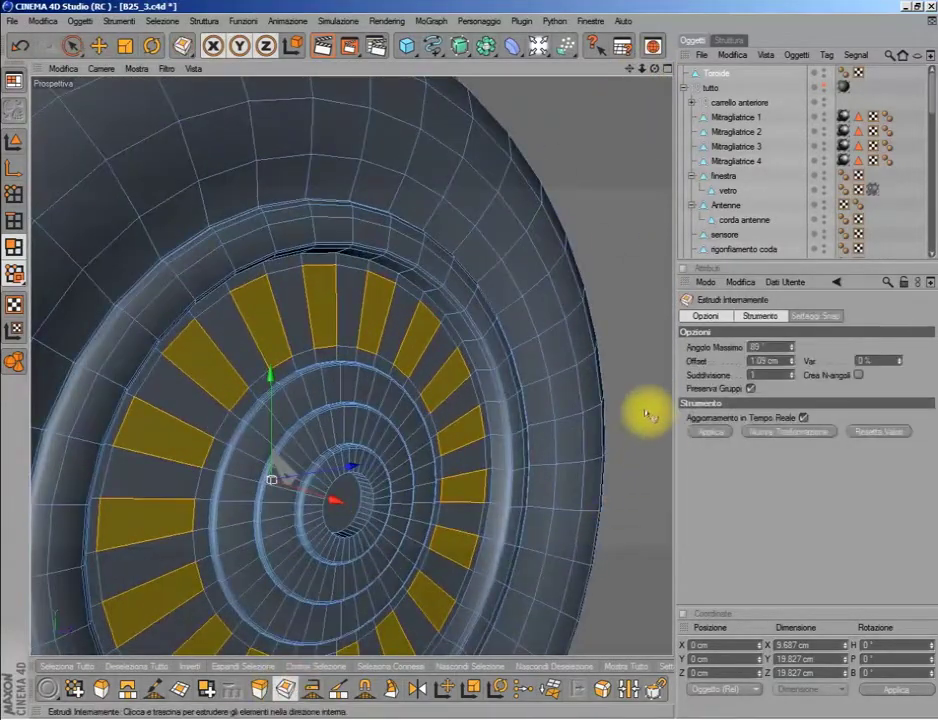
pyautogui.click(259, 693)
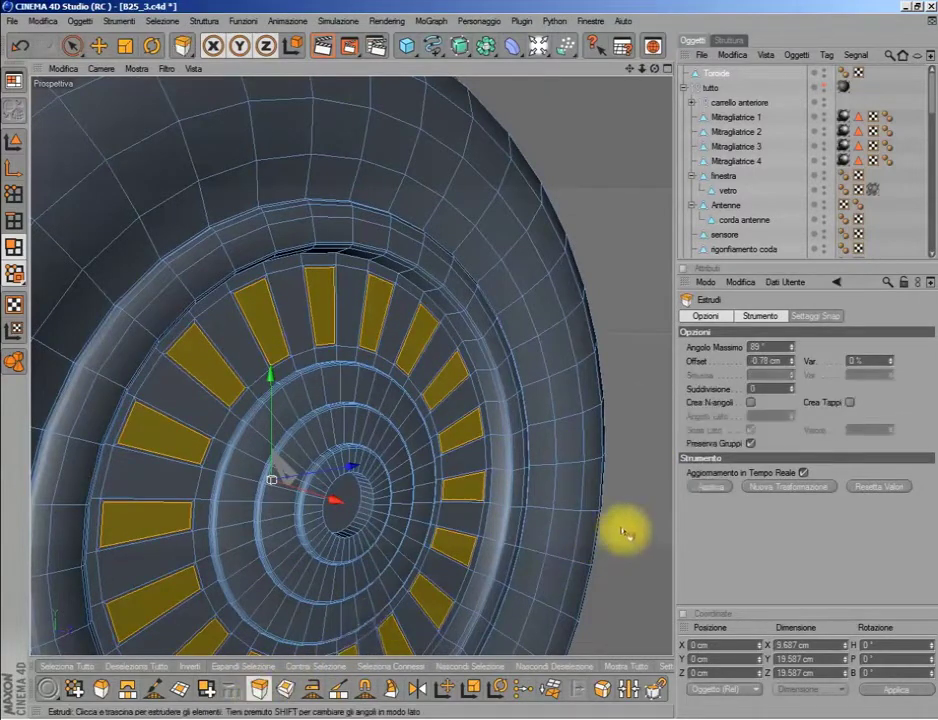
pyautogui.moveTo(624, 532); pyautogui.dragTo(590, 545)
pyautogui.scroll(-5, 582, 486)
pyautogui.scroll(-3, 561, 419)
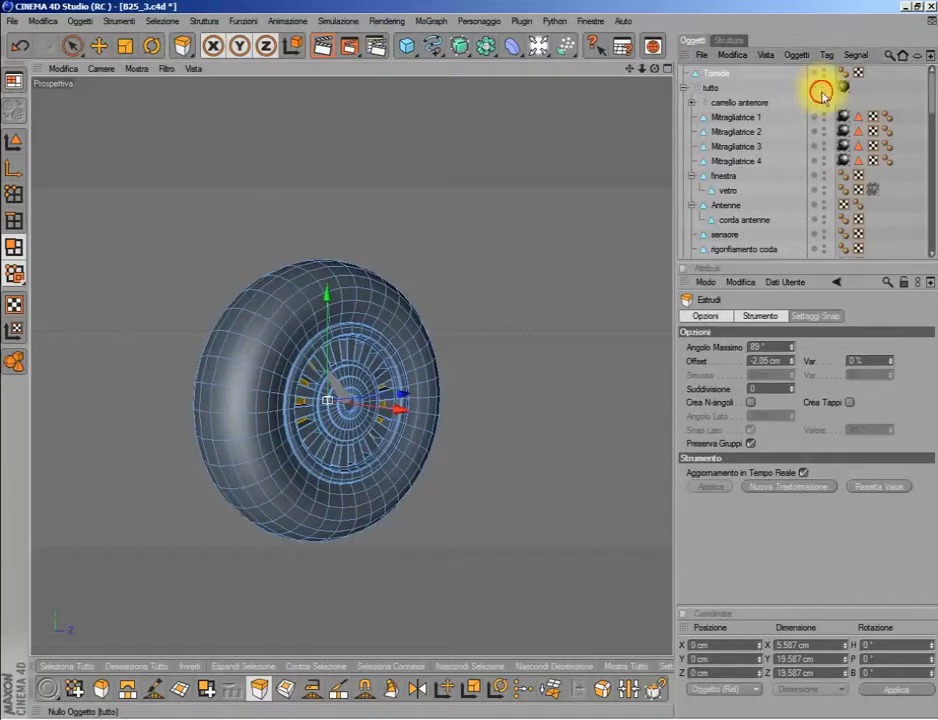
# - Render a region preview covering the whole wheel
pyautogui.click(349, 45)
pyautogui.moveTo(490, 193); pyautogui.dragTo(122, 590)
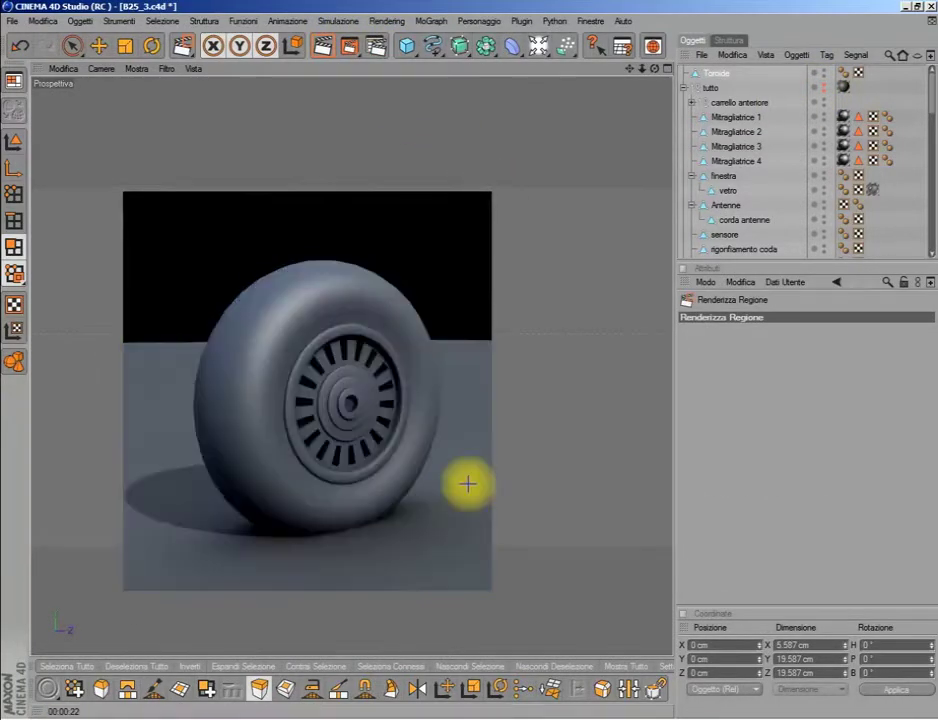
pyautogui.press('d')
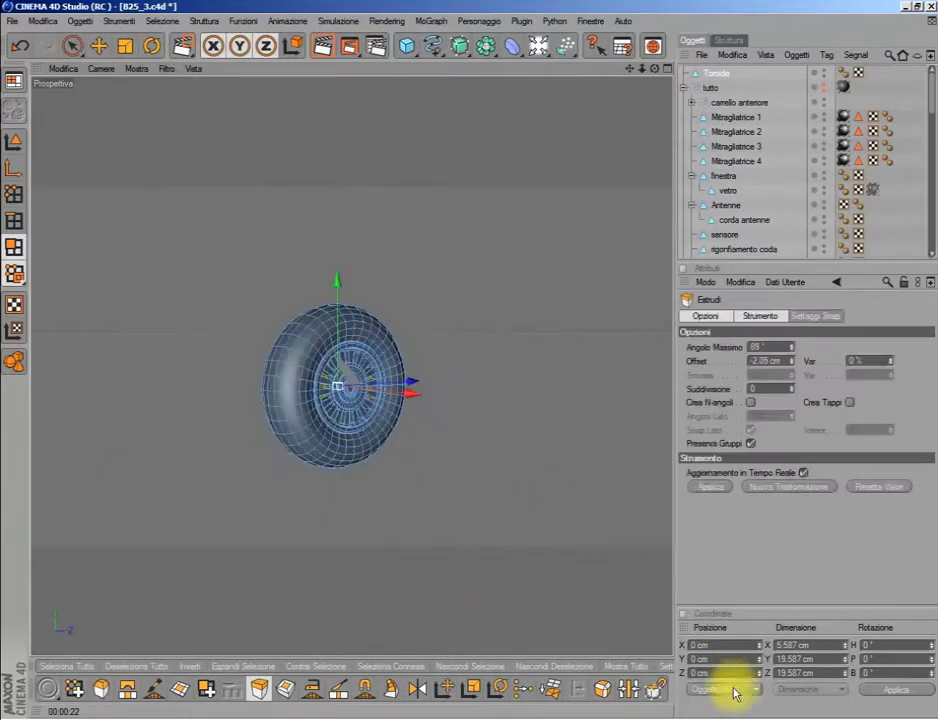
# - Return to the maximised Front view with the blueprint
pyautogui.click(737, 693)
pyautogui.click(787, 668)
pyautogui.click(657, 607)
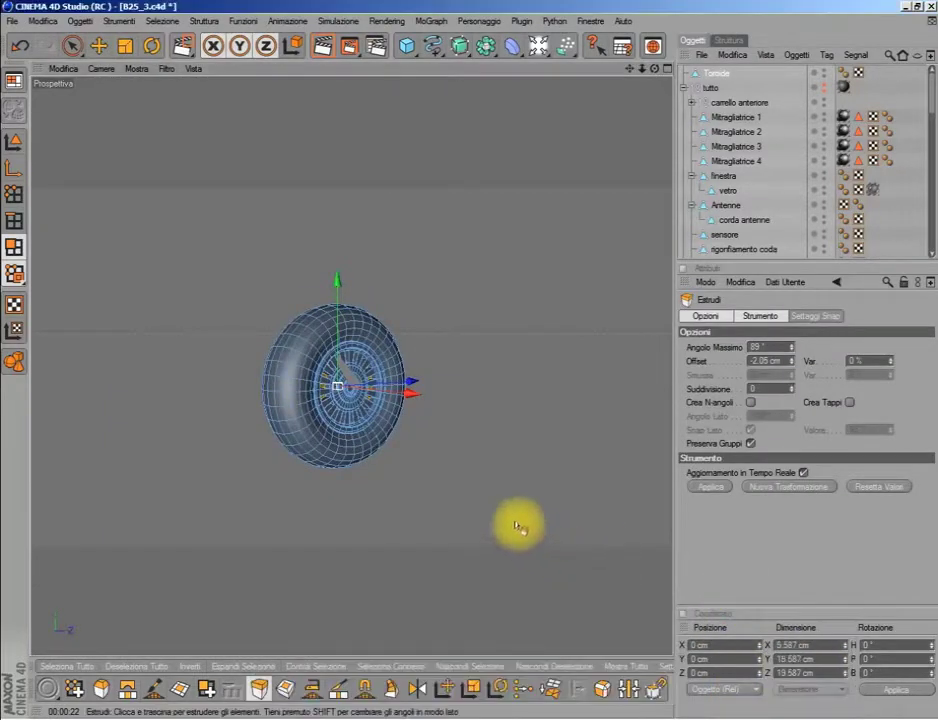
pyautogui.middleClick(251, 360)
pyautogui.middleClick(429, 492)
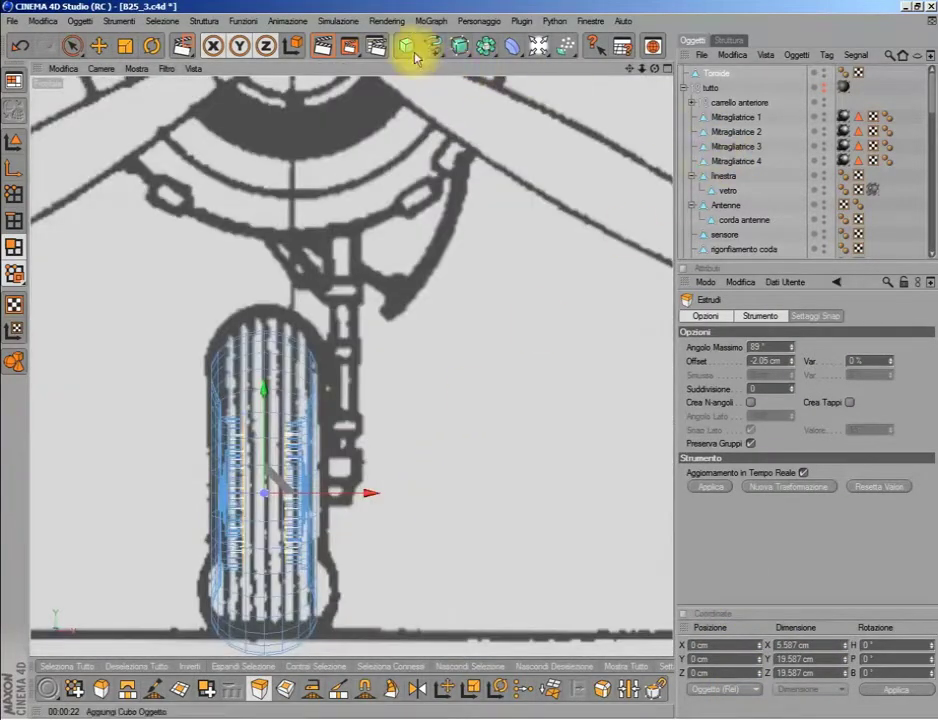
# - Add a Cylinder and move it onto the landing-gear leg on the blueprint
pyautogui.moveTo(406, 45); pyautogui.dragTo(665, 62)
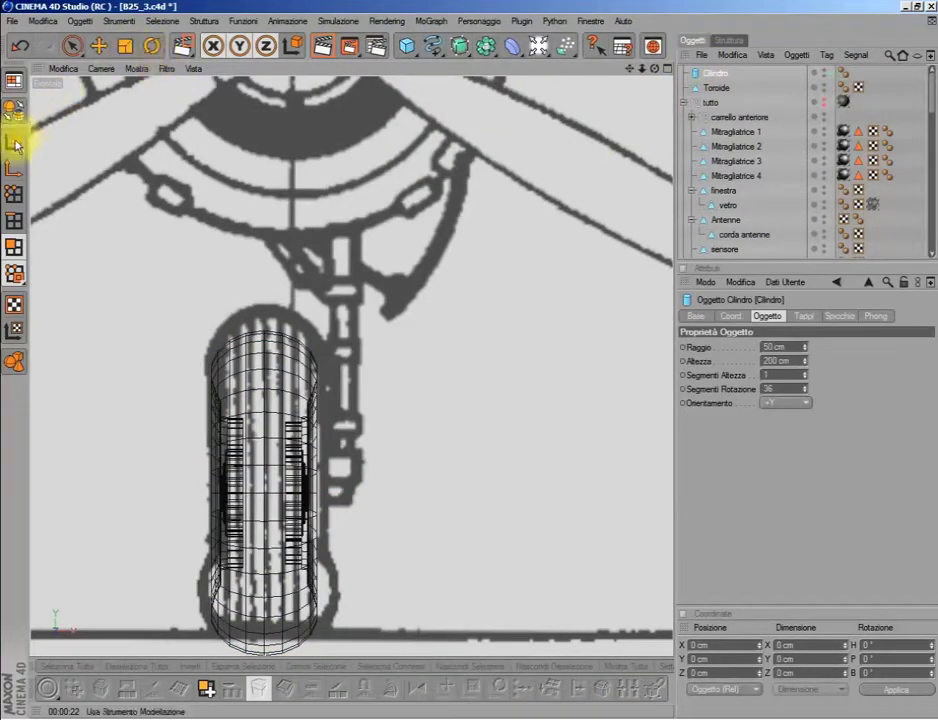
pyautogui.click(98, 45)
pyautogui.scroll(-3, 482, 392)
pyautogui.scroll(-1, 576, 335)
pyautogui.scroll(-1, 640, 240)
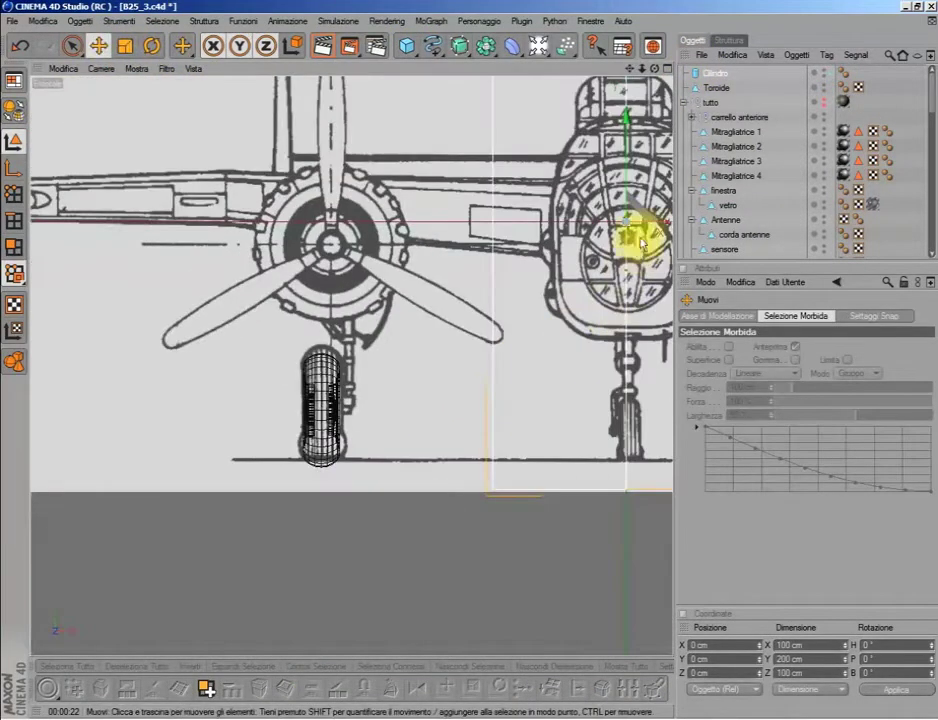
pyautogui.moveTo(641, 242); pyautogui.dragTo(373, 246)
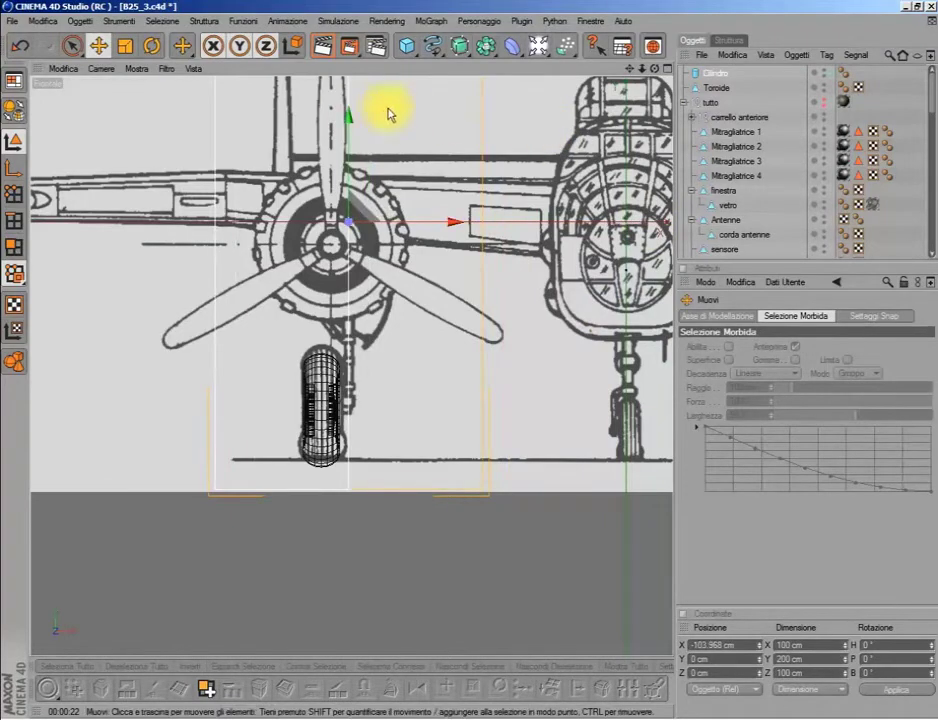
pyautogui.moveTo(388, 113); pyautogui.dragTo(388, 253)
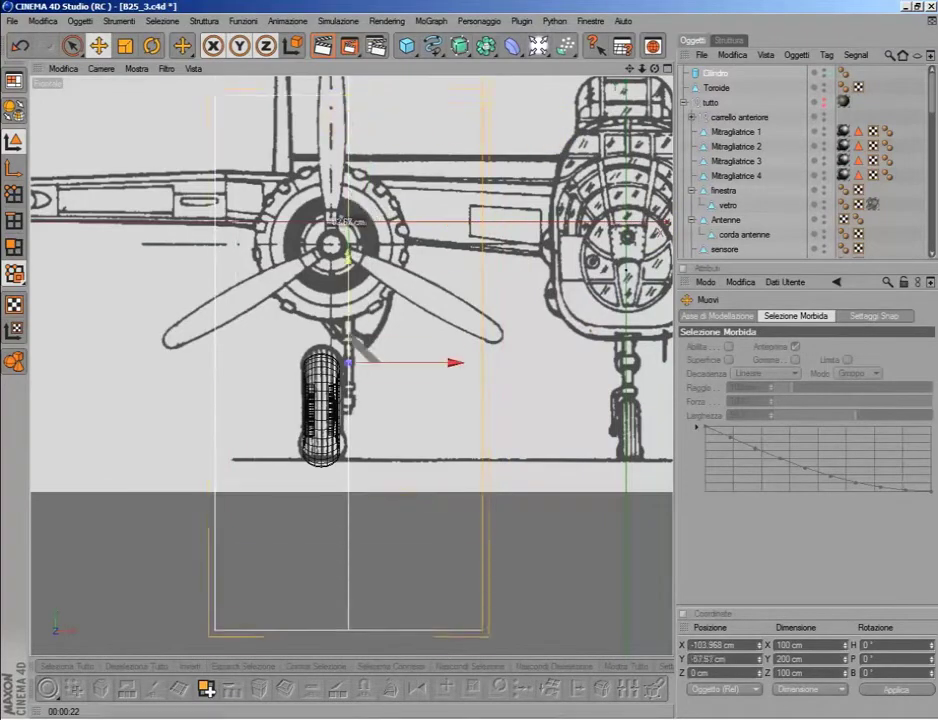
# - Scale the cylinder tall and thin, about 3.461 × 61.954 cm, to match the strut
pyautogui.click(125, 45)
pyautogui.scroll(2, 199, 224)
pyautogui.scroll(3, 286, 195)
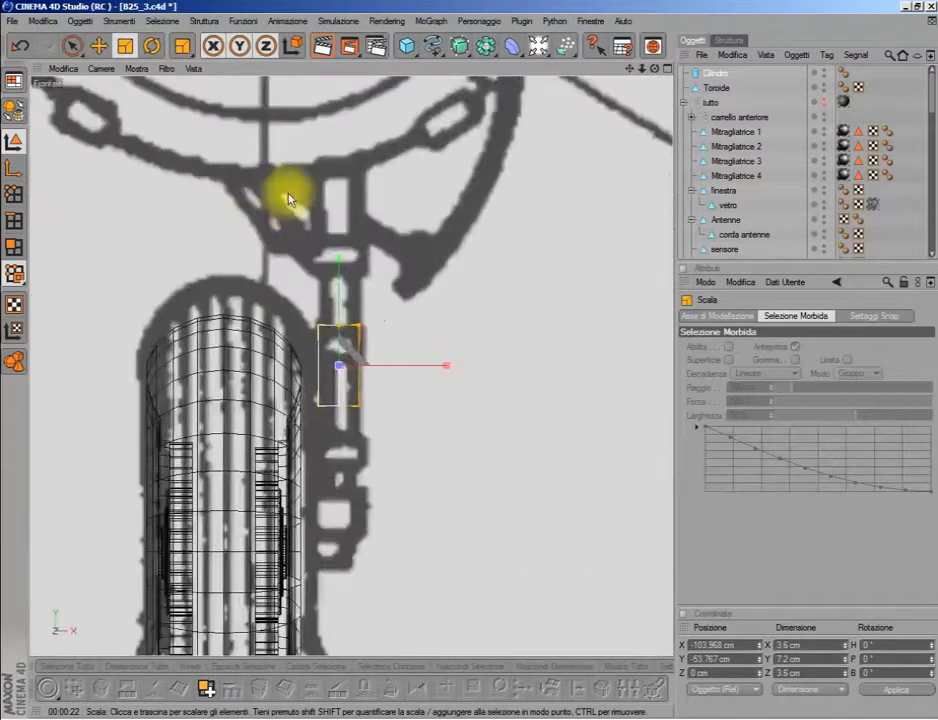
pyautogui.scroll(3, 530, 180)
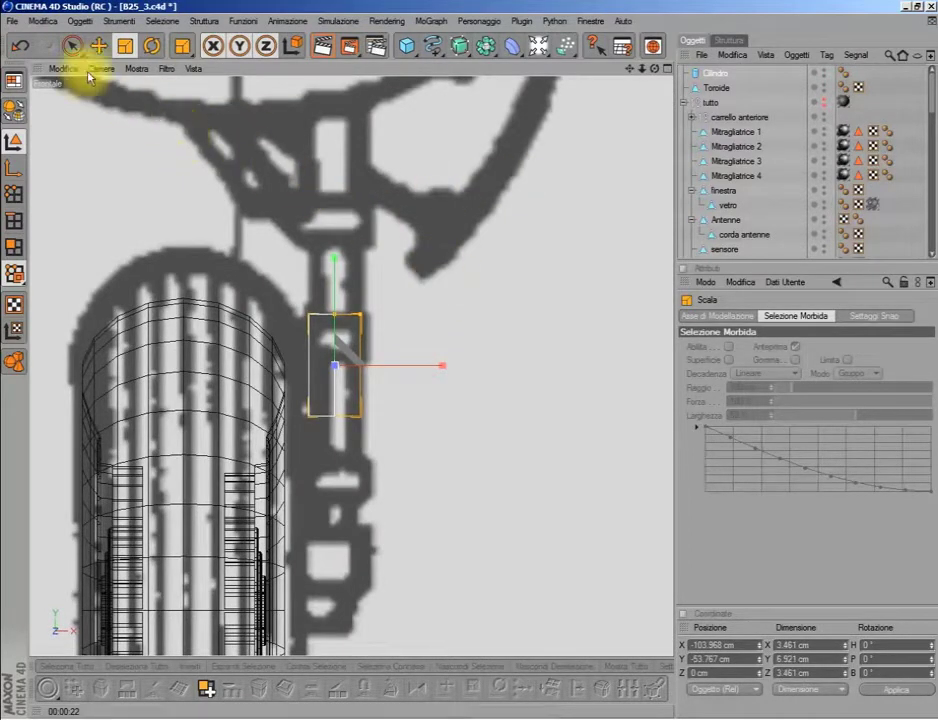
pyautogui.moveTo(333, 285); pyautogui.dragTo(334, 200)
pyautogui.scroll(-3, 335, 360)
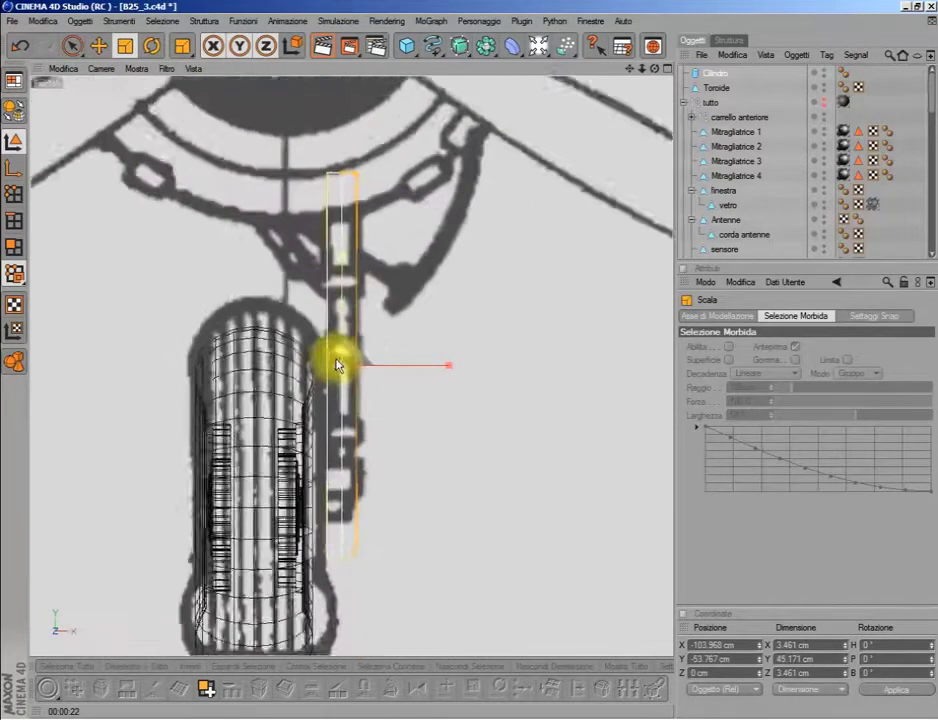
pyautogui.moveTo(335, 356); pyautogui.dragTo(340, 365)
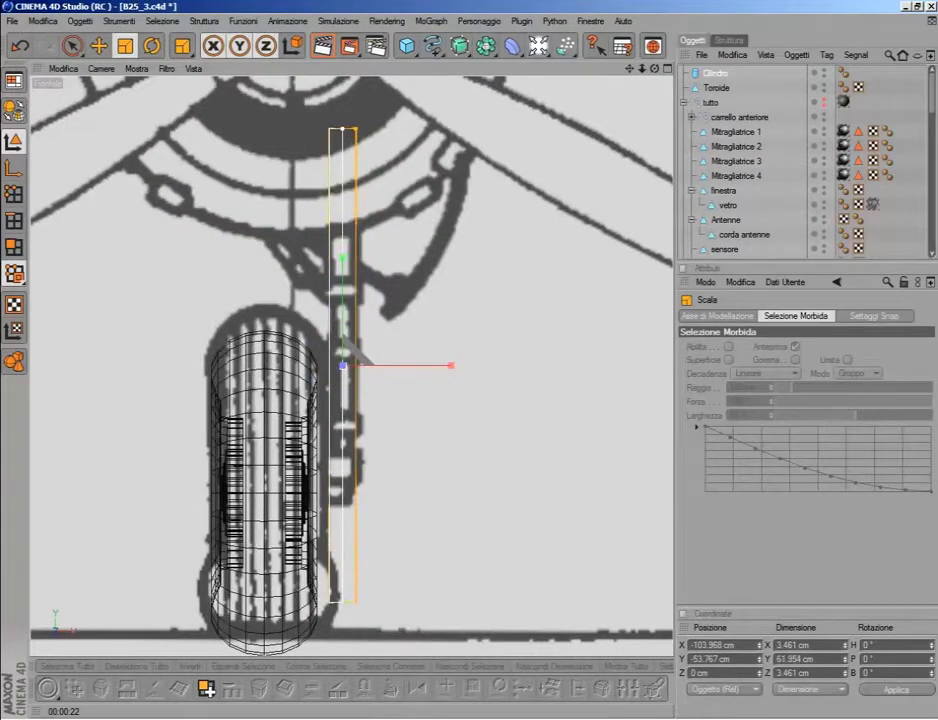
# - Untick Caps on the cylinder and make it editable
pyautogui.click(72, 46)
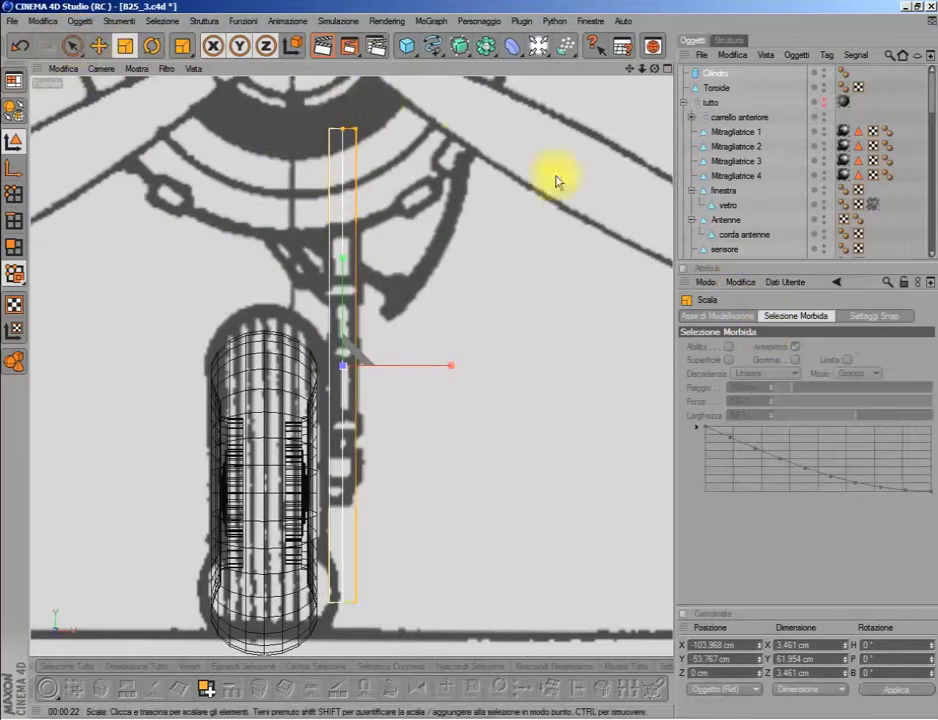
pyautogui.click(716, 74)
pyautogui.click(800, 317)
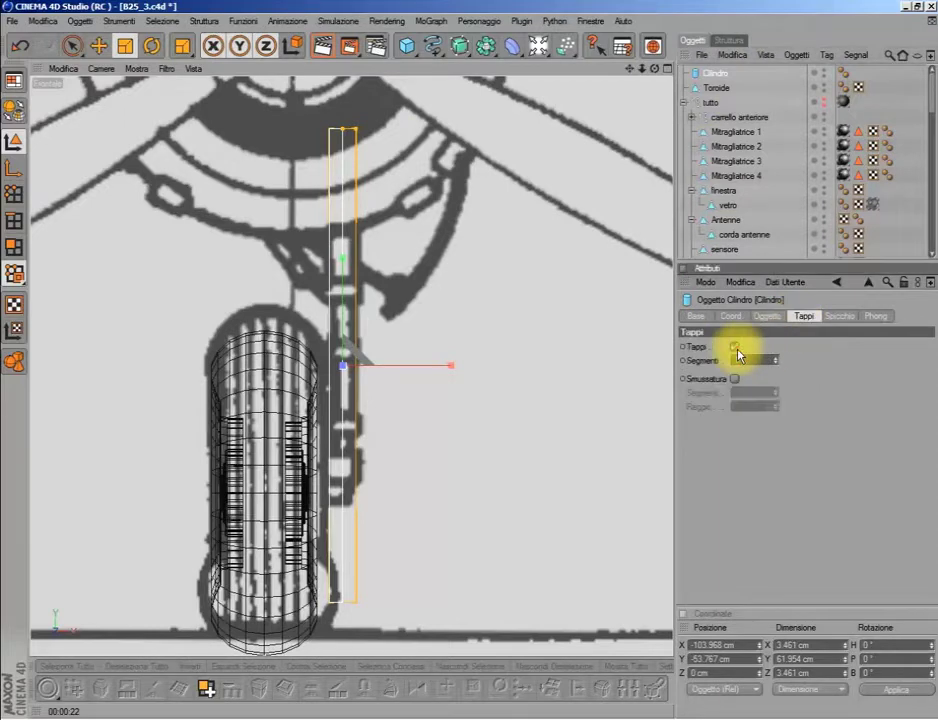
pyautogui.click(735, 346)
pyautogui.click(14, 110)
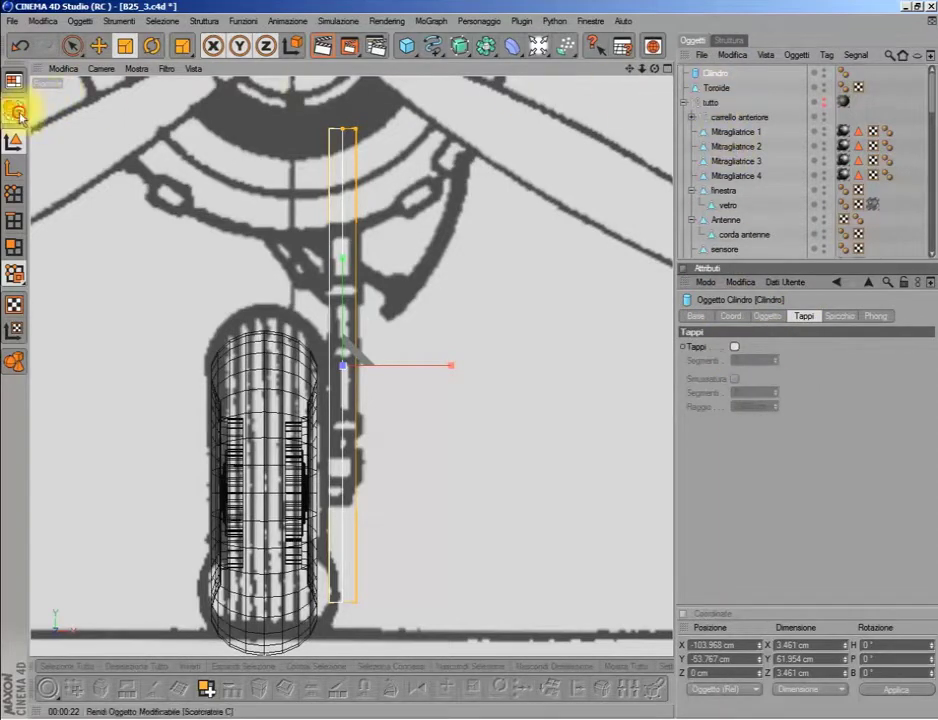
pyautogui.moveTo(70, 48); pyautogui.dragTo(105, 60)
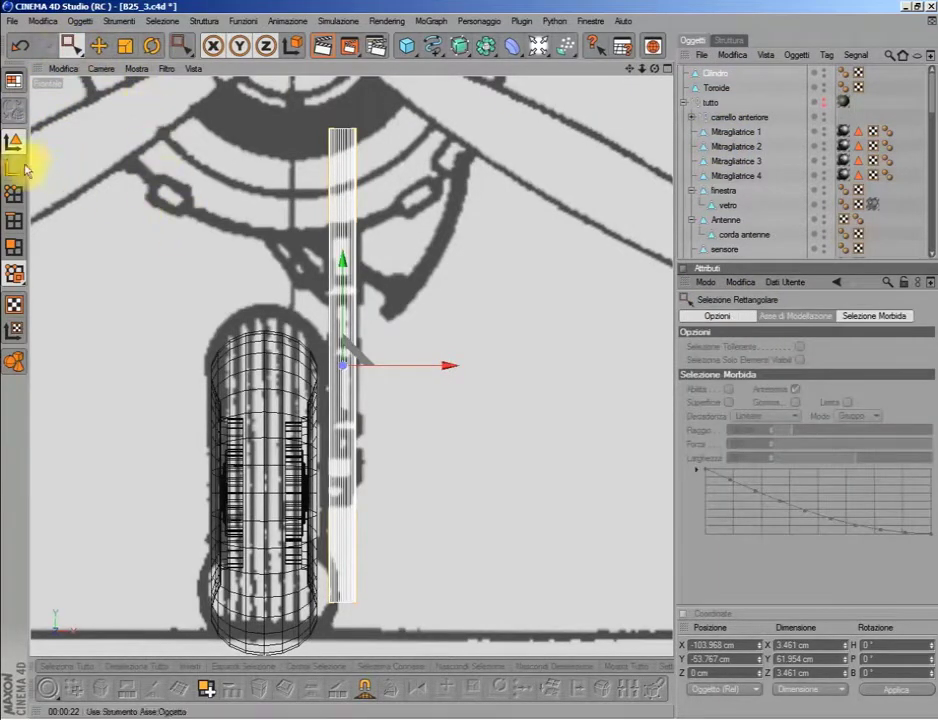
# - Move the strut's bottom points over the wheel hub centre in the Right view
pyautogui.click(14, 193)
pyautogui.moveTo(310, 620); pyautogui.dragTo(408, 576)
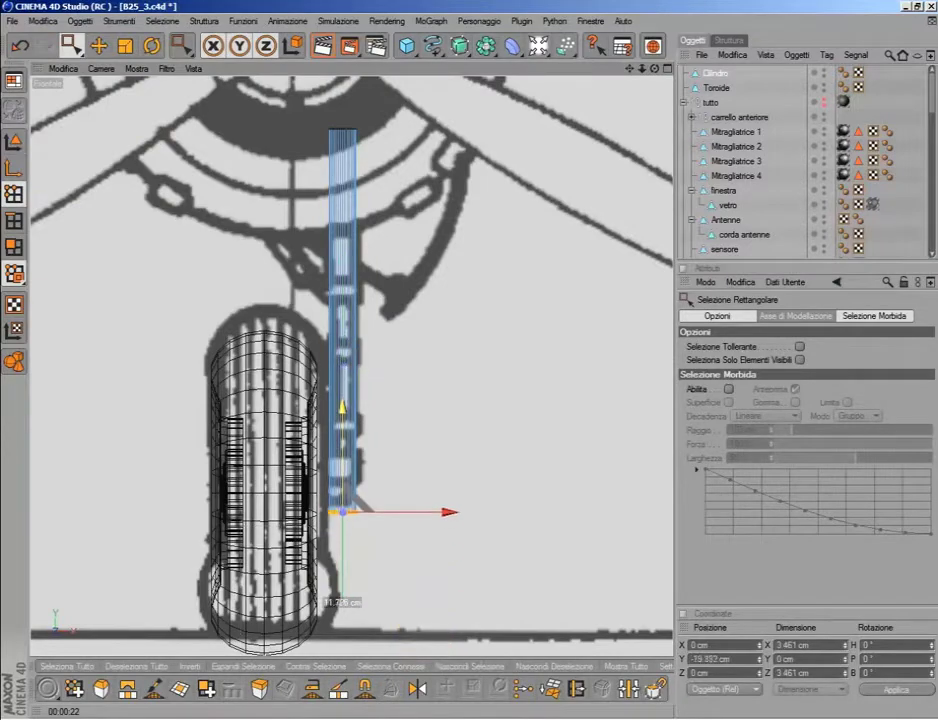
pyautogui.middleClick(344, 517)
pyautogui.middleClick(252, 288)
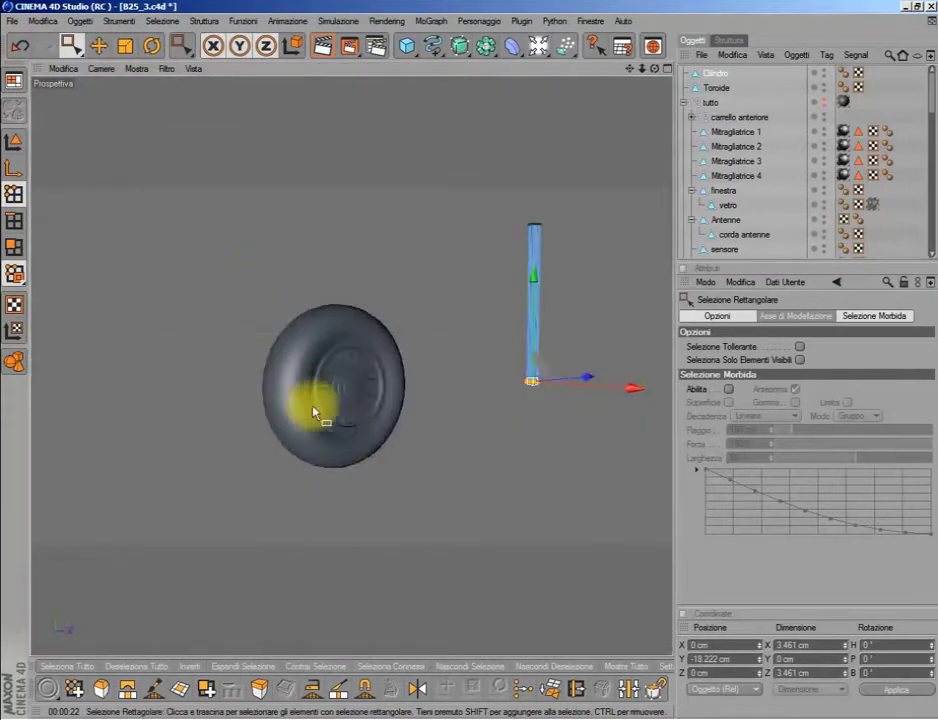
pyautogui.middleClick(330, 483)
pyautogui.middleClick(324, 481)
pyautogui.scroll(-5, 317, 478)
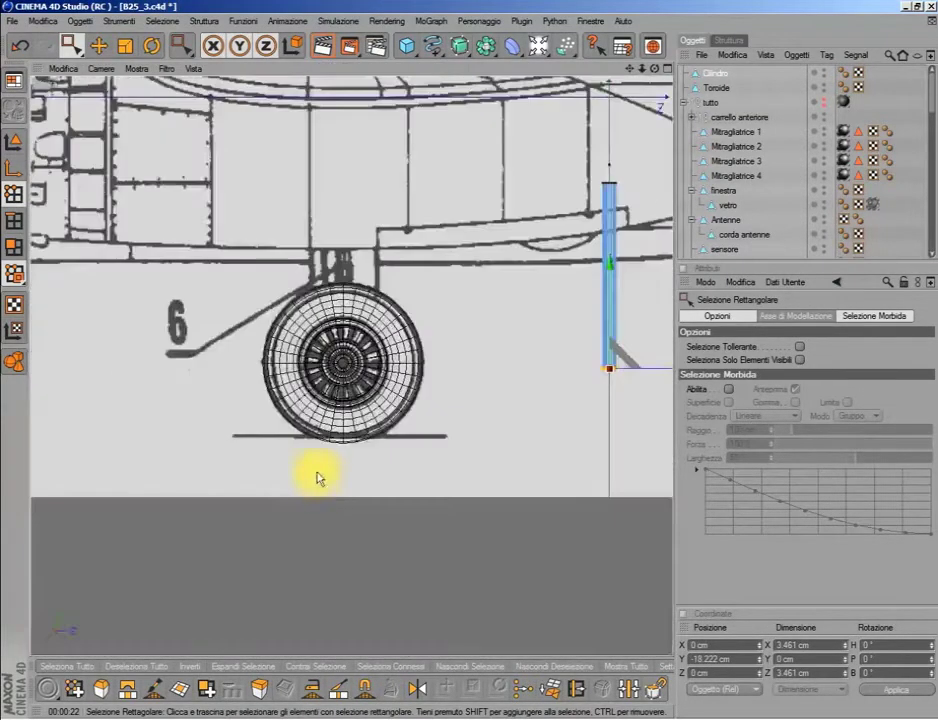
pyautogui.click(98, 45)
pyautogui.moveTo(653, 300); pyautogui.dragTo(389, 299)
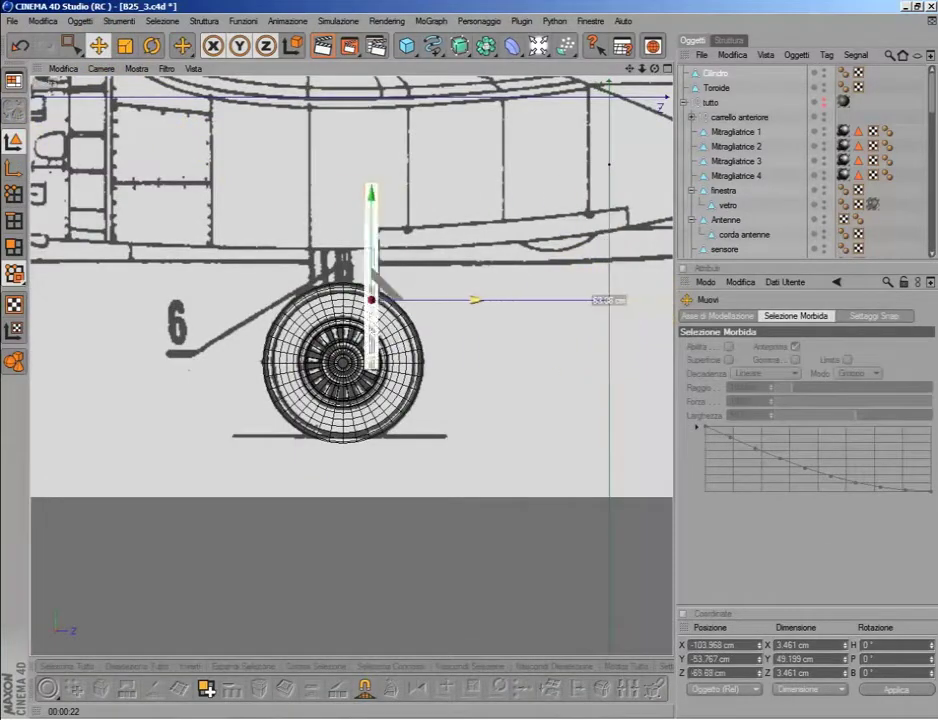
pyautogui.scroll(3, 450, 377)
pyautogui.scroll(2, 445, 330)
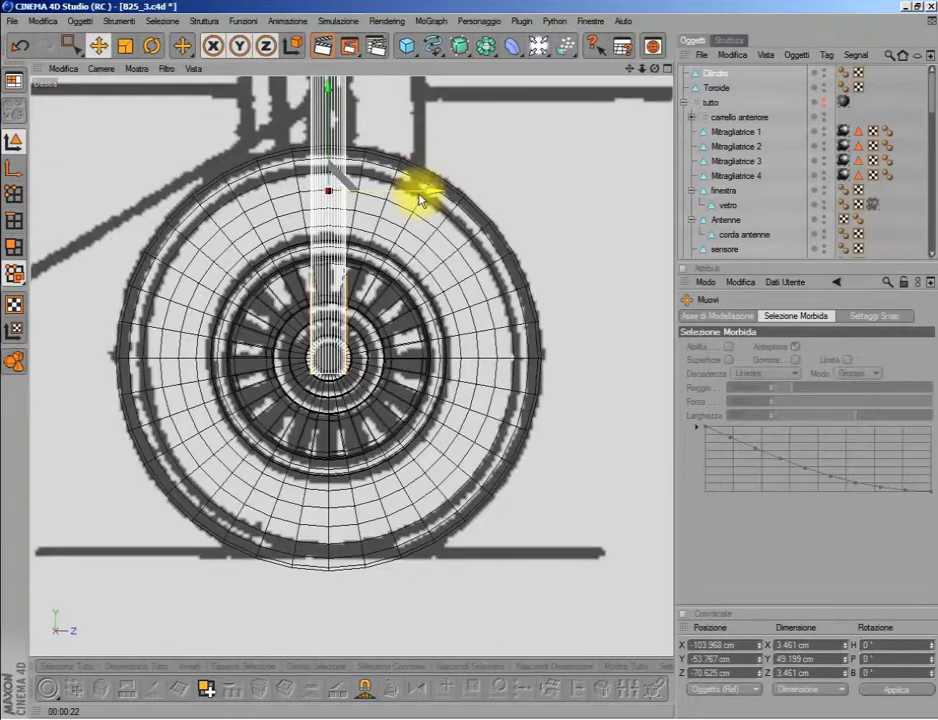
# - Cap the strut's open lower end with Close Polygon Hole and nudge it slightly lower
pyautogui.middleClick(420, 200)
pyautogui.middleClick(239, 314)
pyautogui.scroll(2, 259, 311)
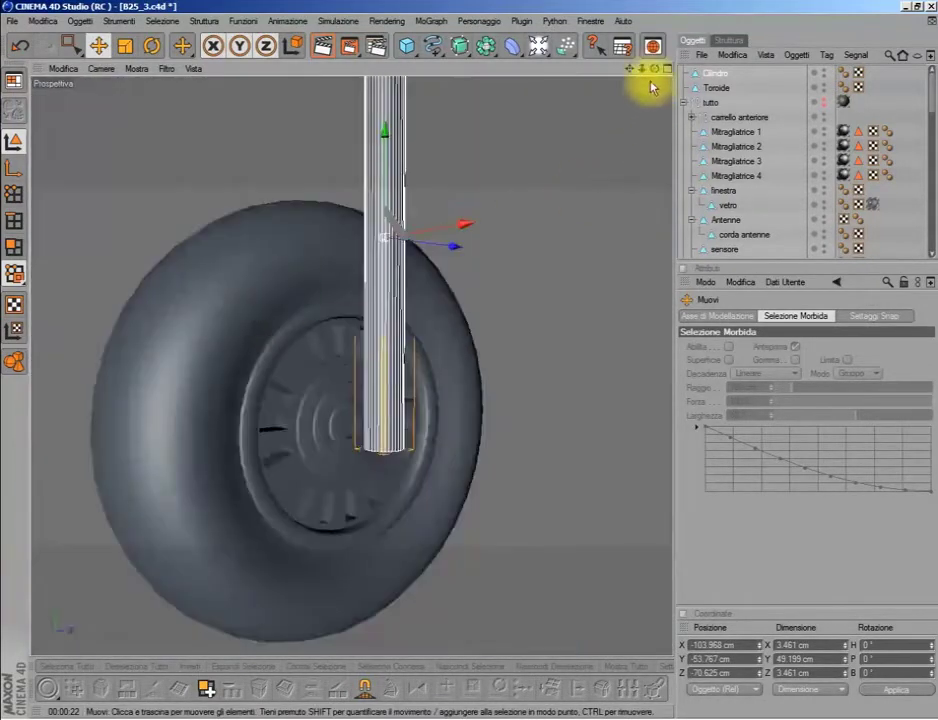
pyautogui.moveTo(654, 69); pyautogui.dragTo(481, 175)
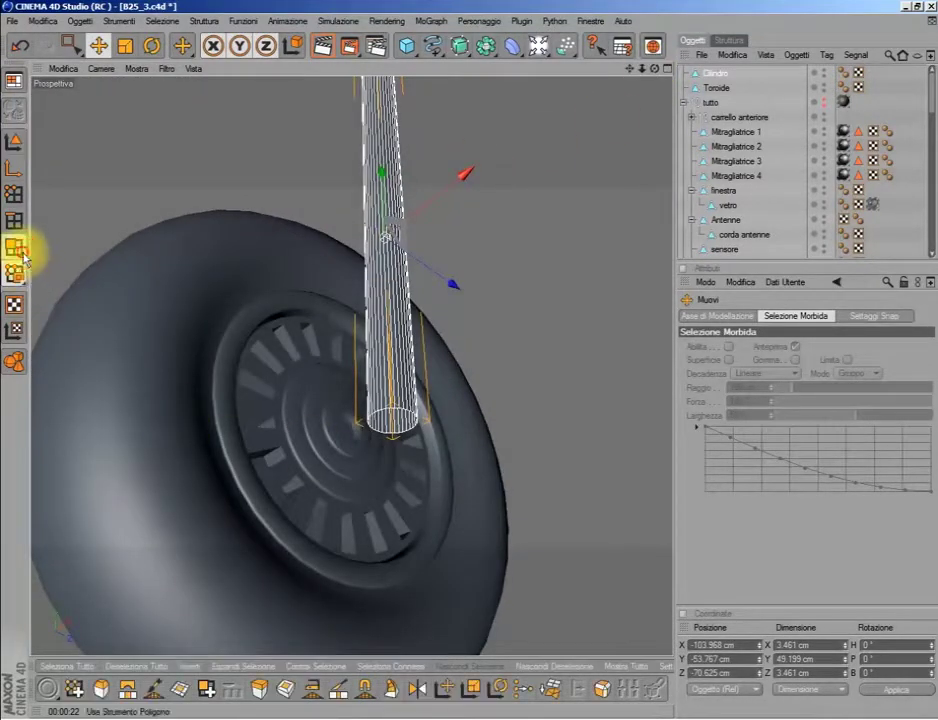
pyautogui.click(14, 247)
pyautogui.click(180, 688)
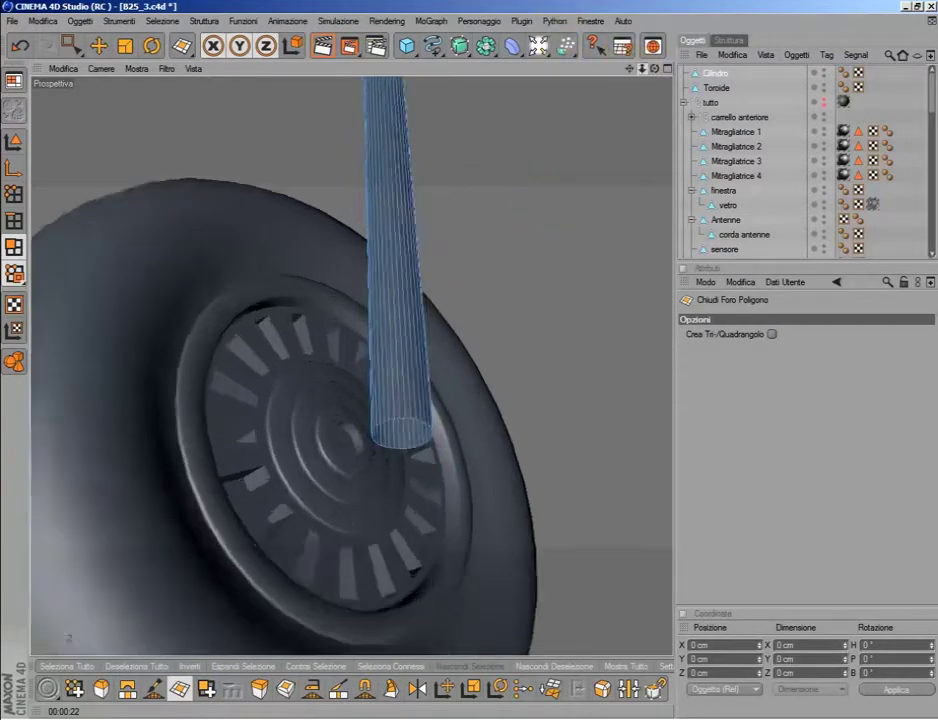
pyautogui.moveTo(642, 69); pyautogui.dragTo(509, 498)
pyautogui.click(495, 530)
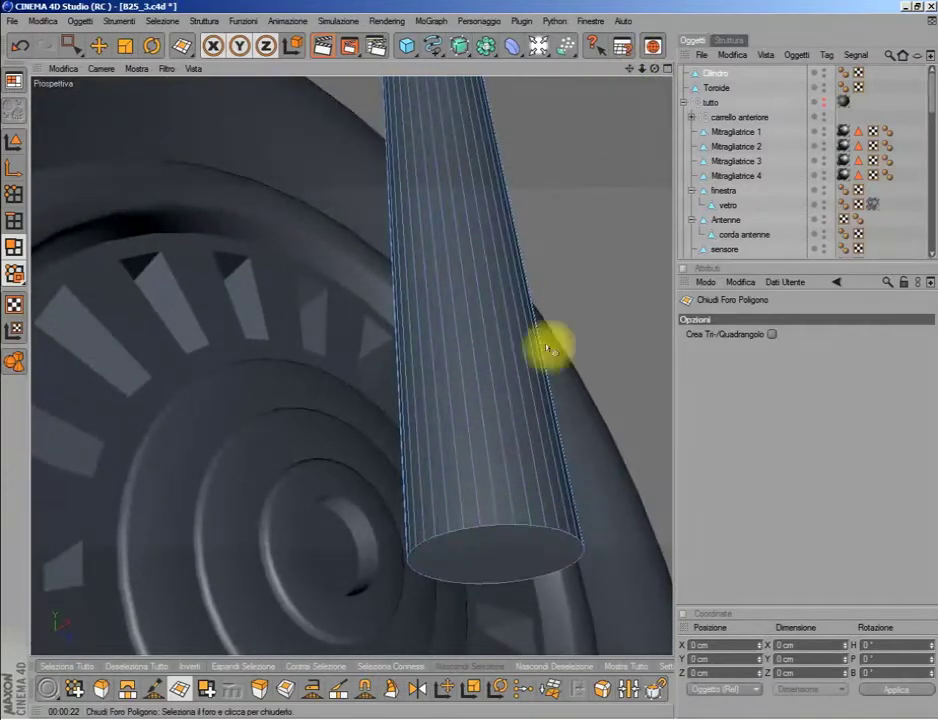
pyautogui.click(70, 44)
pyautogui.moveTo(484, 468); pyautogui.dragTo(489, 494)
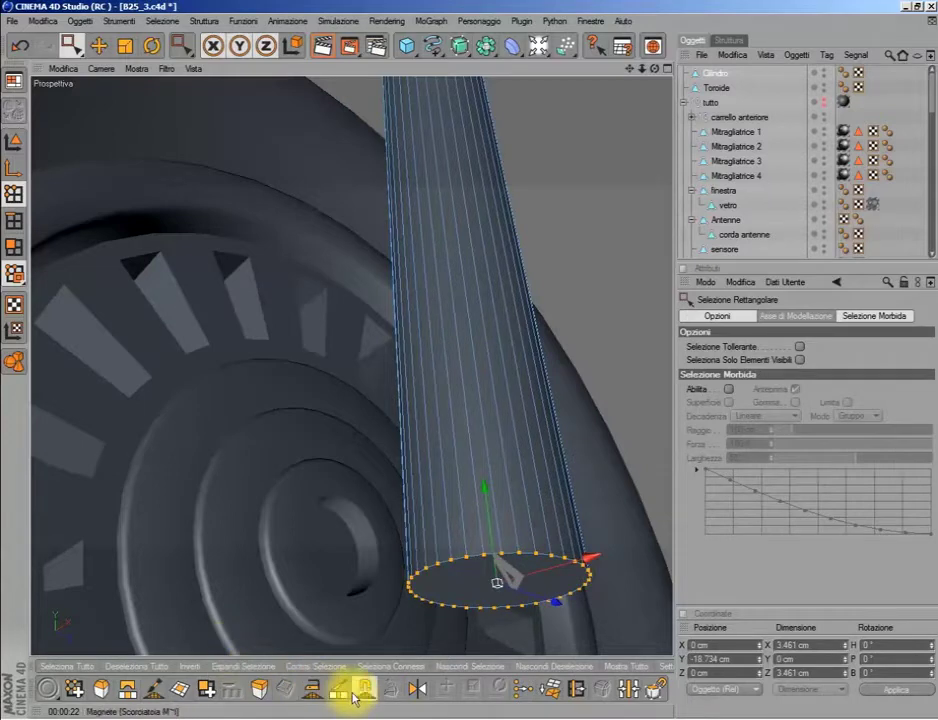
# - Cut an edge loop near the strut's bottom with the Knife tool
pyautogui.click(338, 688)
pyautogui.middleClick(505, 393)
pyautogui.middleClick(505, 393)
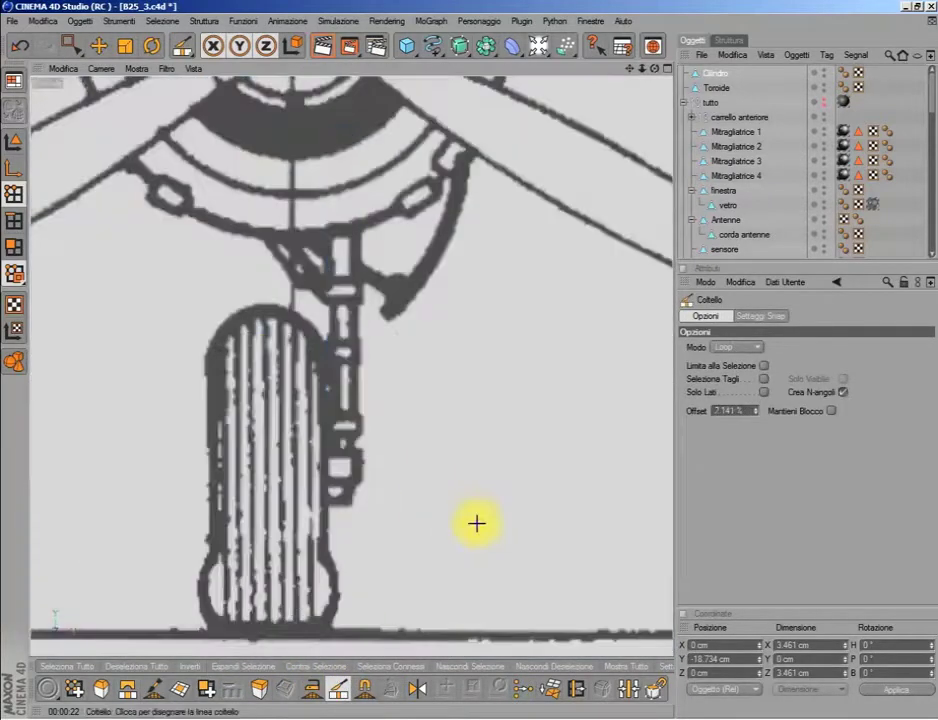
pyautogui.scroll(3, 453, 543)
pyautogui.click(370, 500)
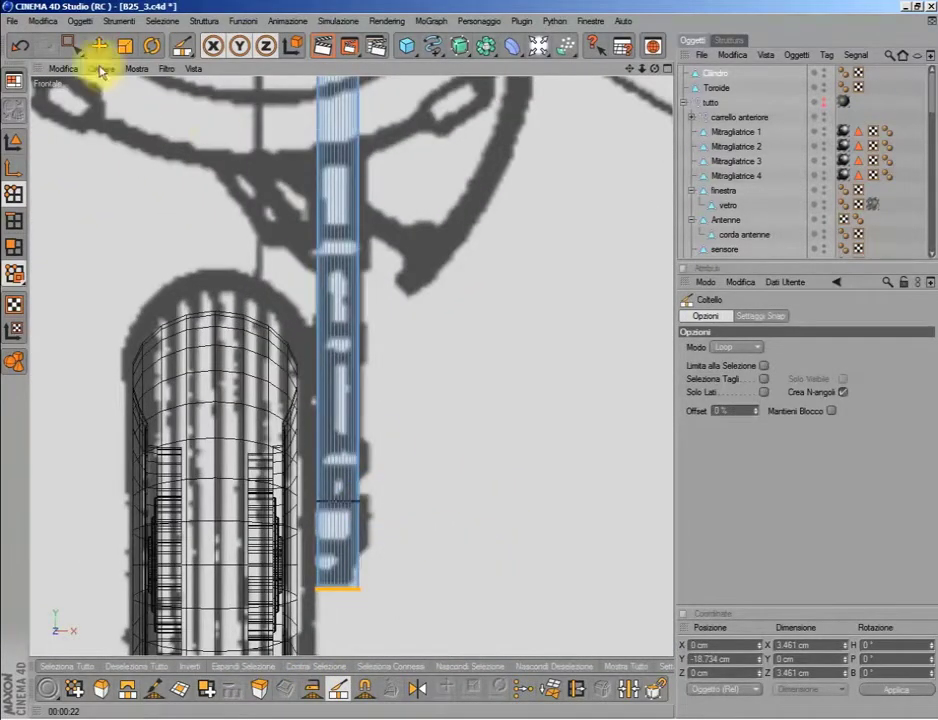
# - Loop-select the strut's bottom polygons and extrude them 0.33 cm outward
pyautogui.click(163, 20)
pyautogui.click(197, 119)
pyautogui.click(14, 246)
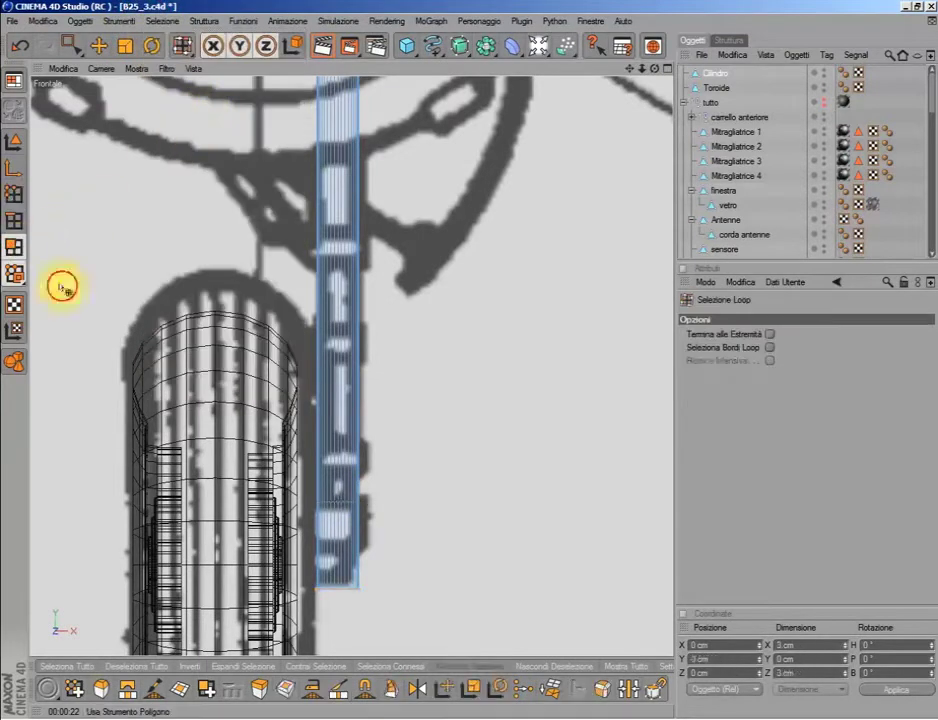
pyautogui.click(340, 523)
pyautogui.click(259, 688)
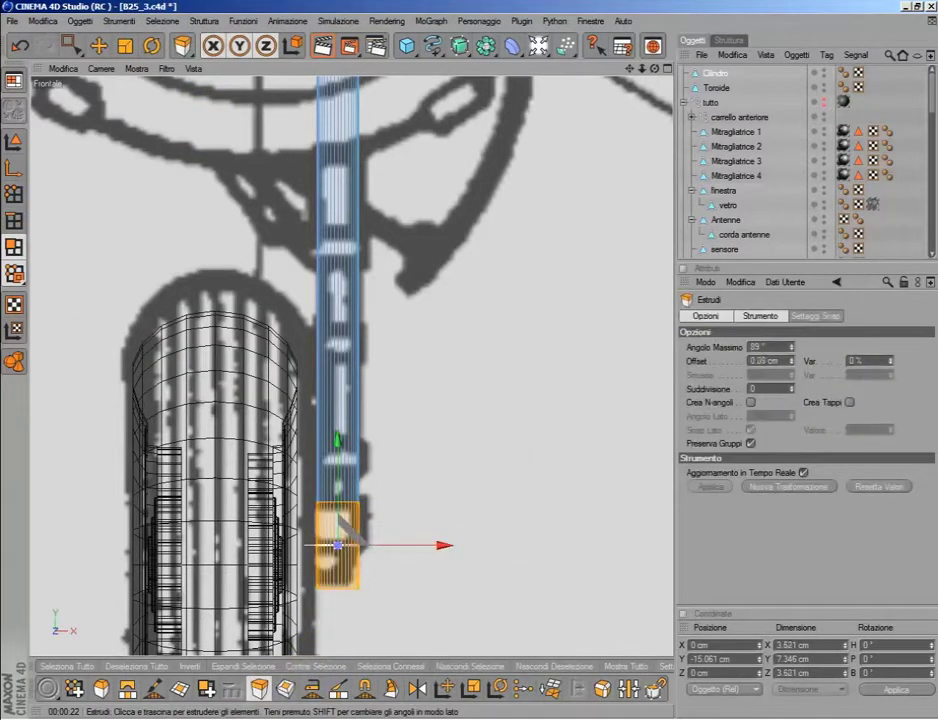
pyautogui.scroll(-1, 658, 88)
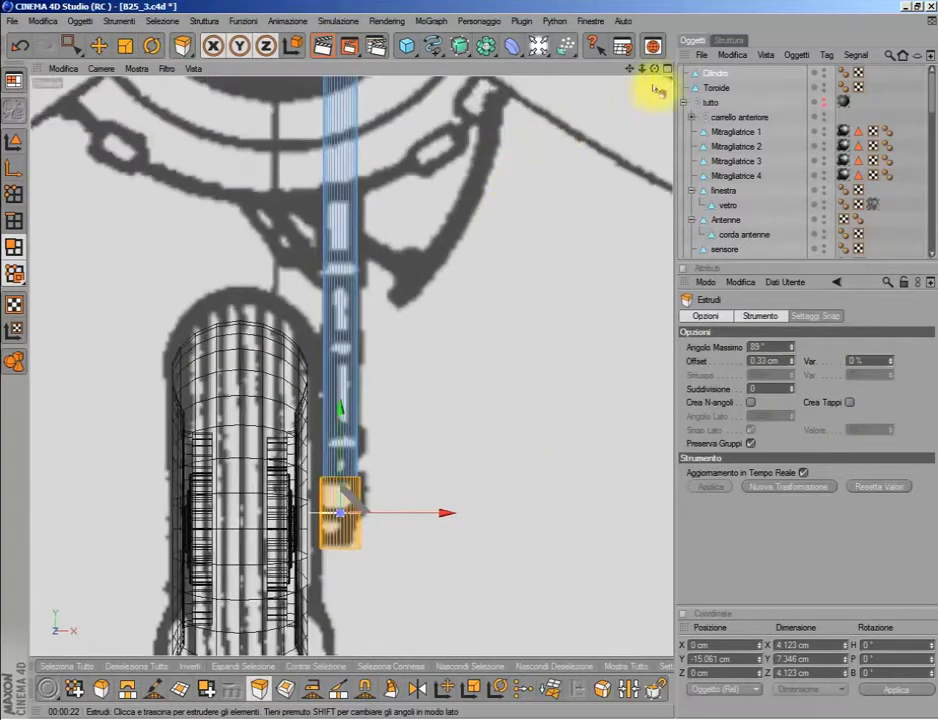
pyautogui.scroll(-2, 655, 86)
# - Copy and paste Cilindro to create Cilindro.1, then add a loop cut on the strut
pyautogui.click(705, 75)
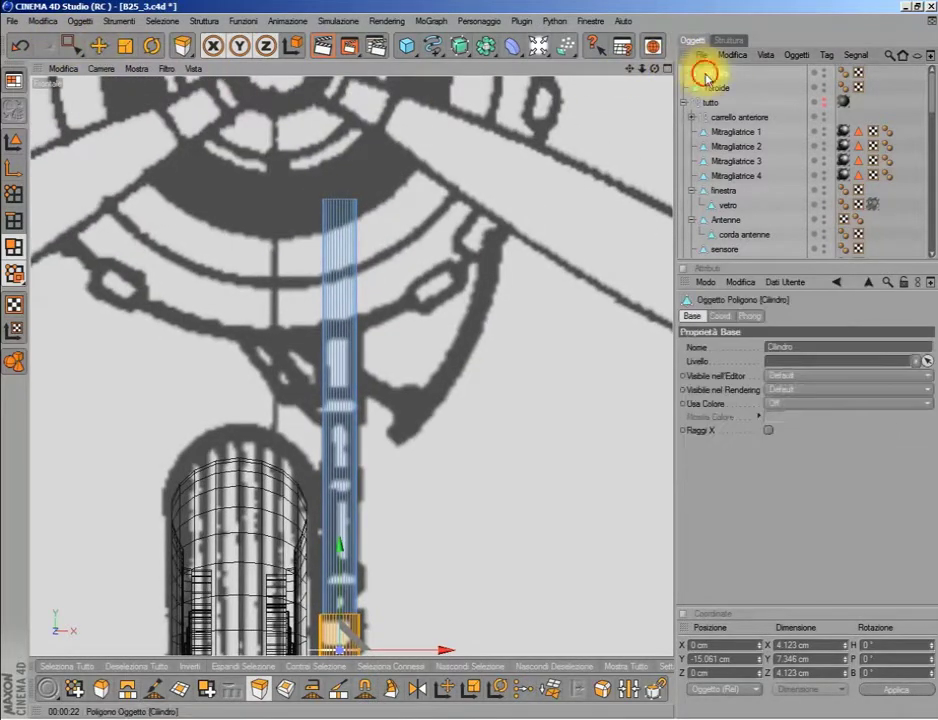
pyautogui.hotkey('ctrl', 'c')
pyautogui.hotkey('ctrl', 'v')
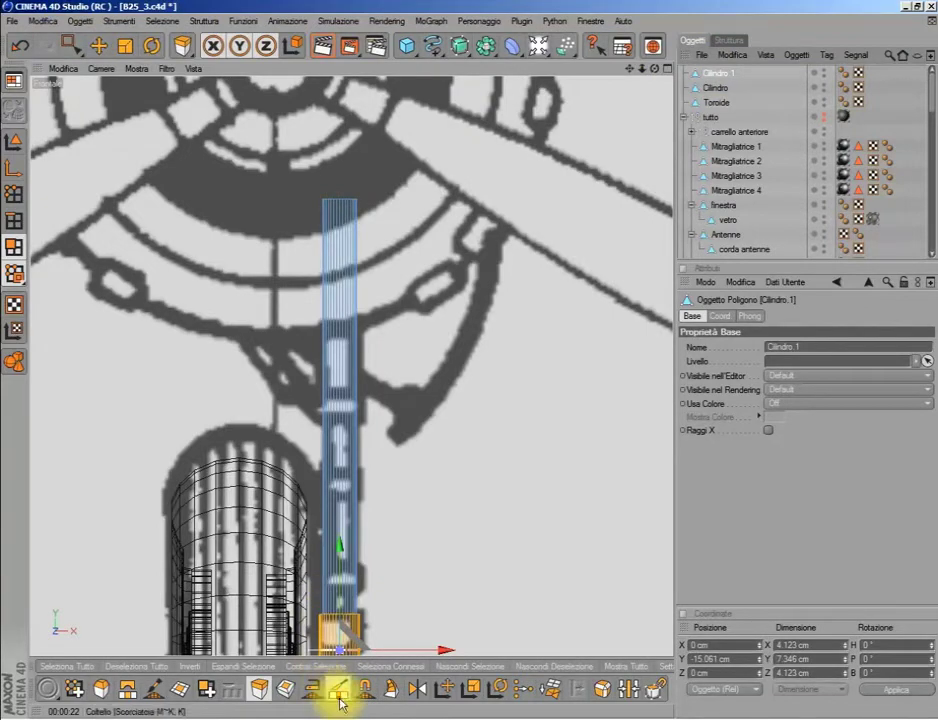
pyautogui.click(338, 688)
pyautogui.click(387, 259)
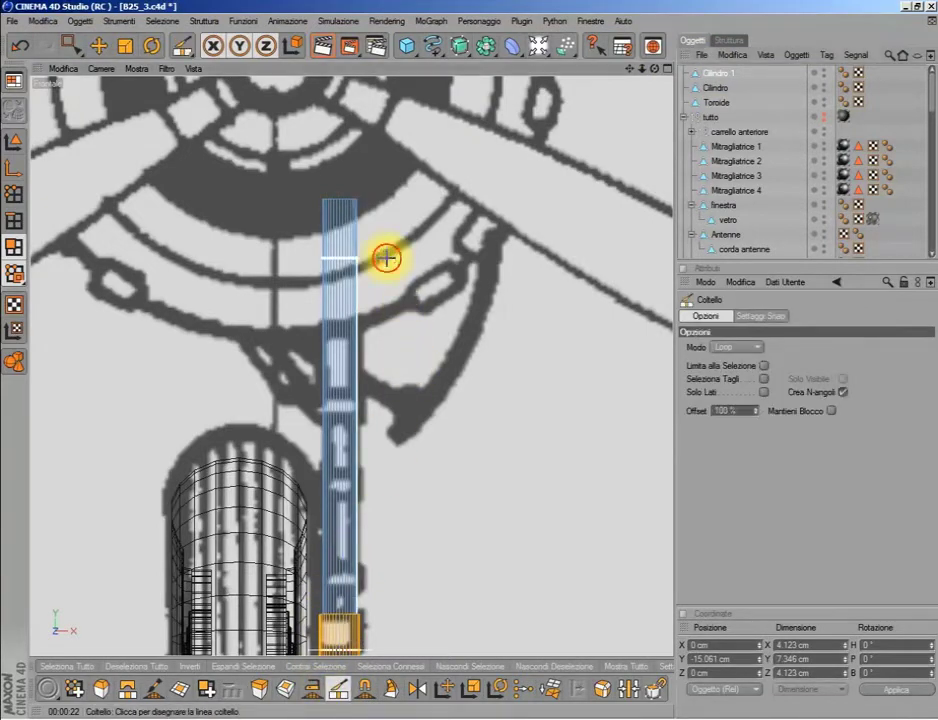
pyautogui.click(72, 46)
pyautogui.scroll(-3, 301, 416)
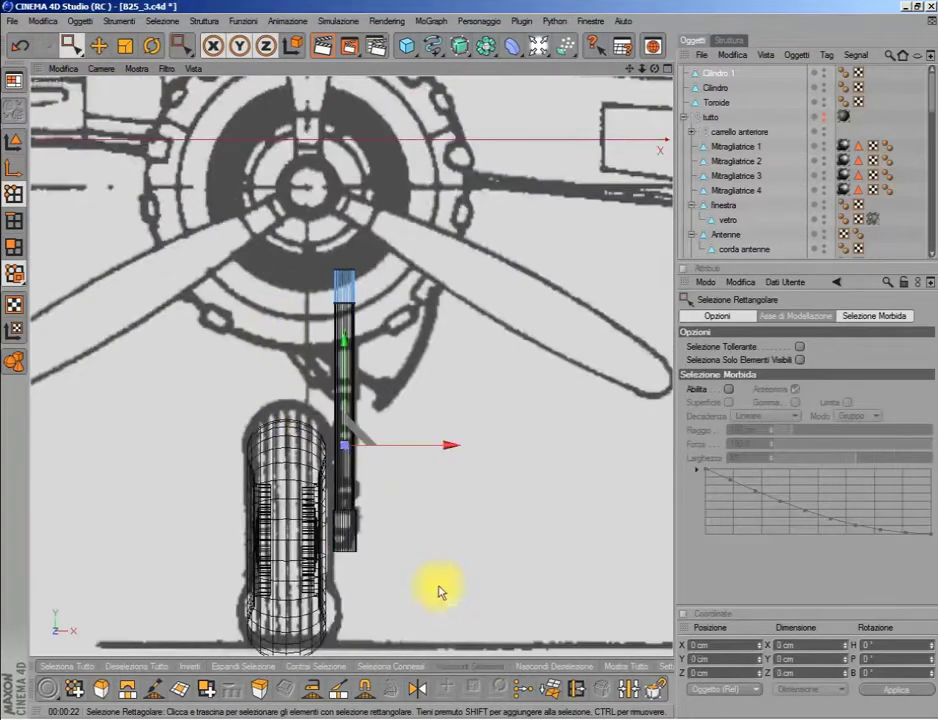
# - Rotate the Cilindro.1 copy 90° so it lies horizontally
pyautogui.scroll(3, 389, 402)
pyautogui.scroll(3, 275, 172)
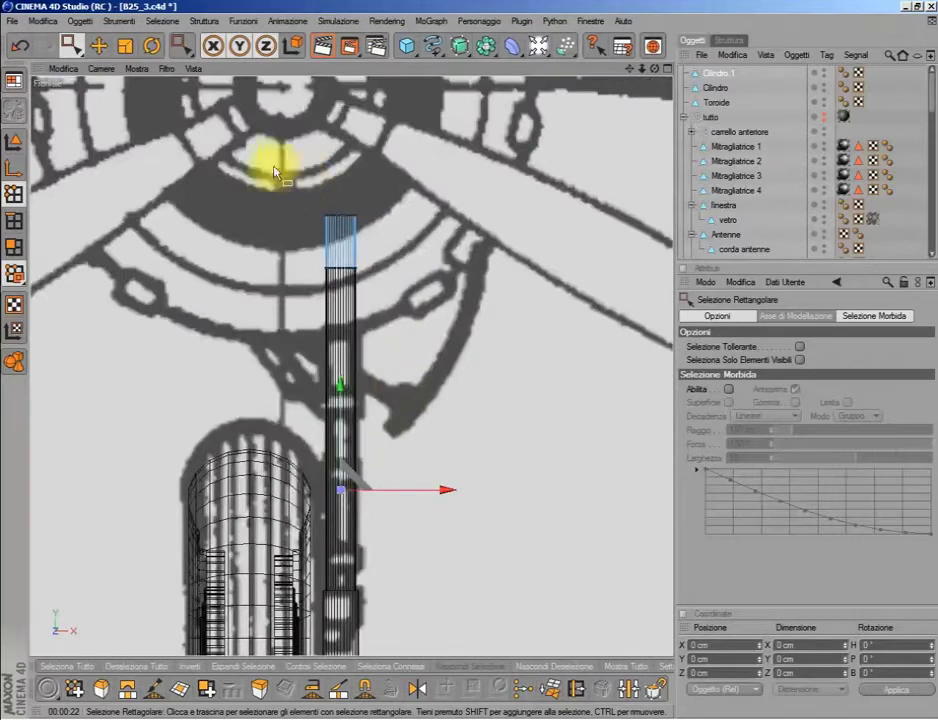
pyautogui.click(98, 46)
pyautogui.click(14, 166)
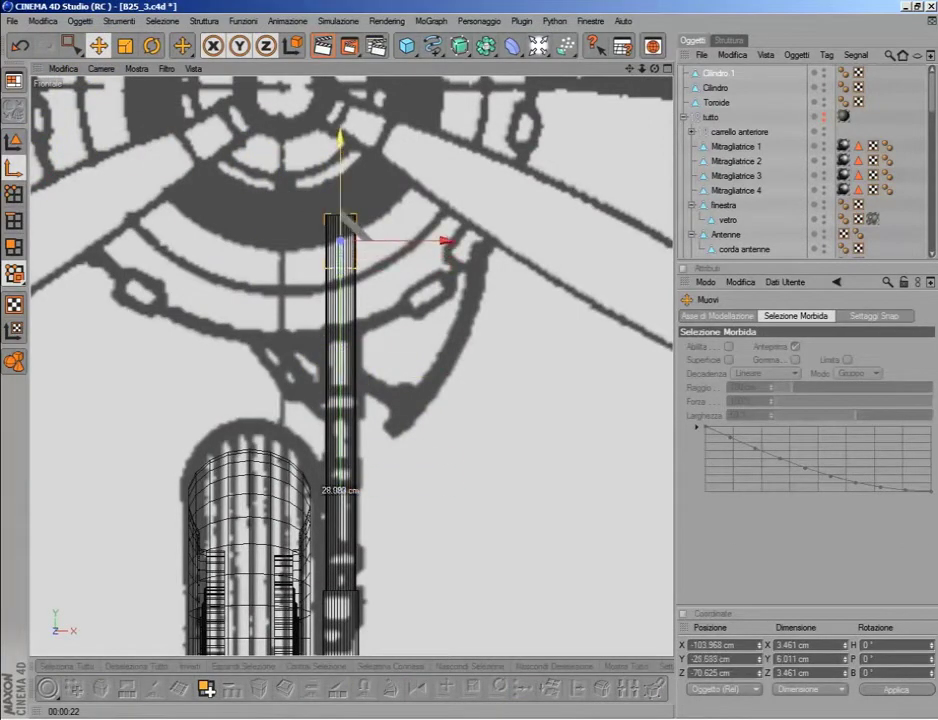
pyautogui.click(151, 46)
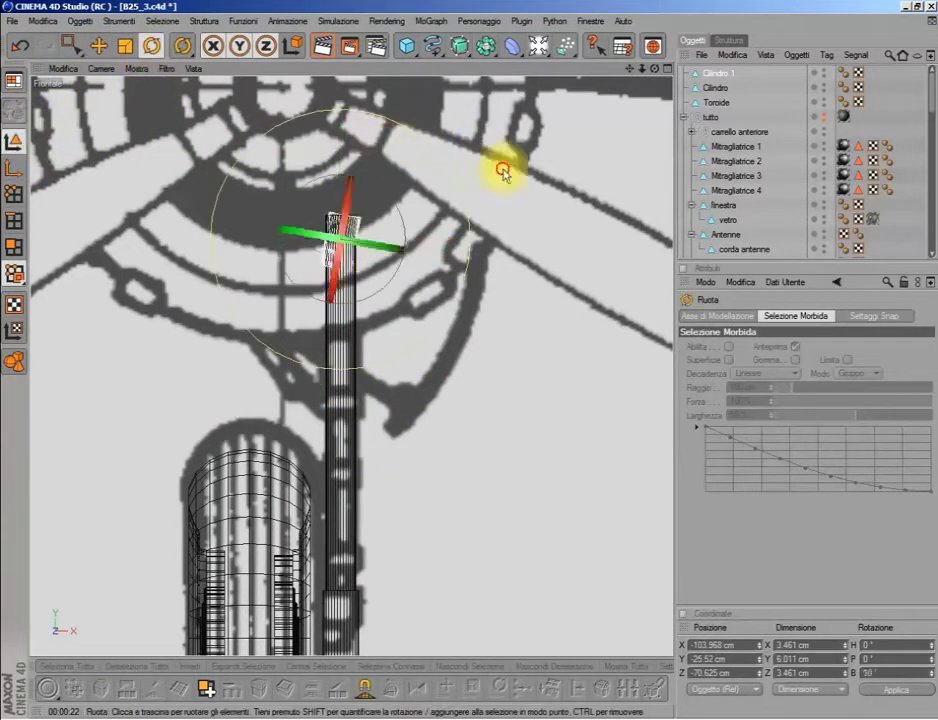
pyautogui.moveTo(503, 172); pyautogui.dragTo(515, 437)
# - Lower the rotated piece down onto the wheel hub centre
pyautogui.click(98, 46)
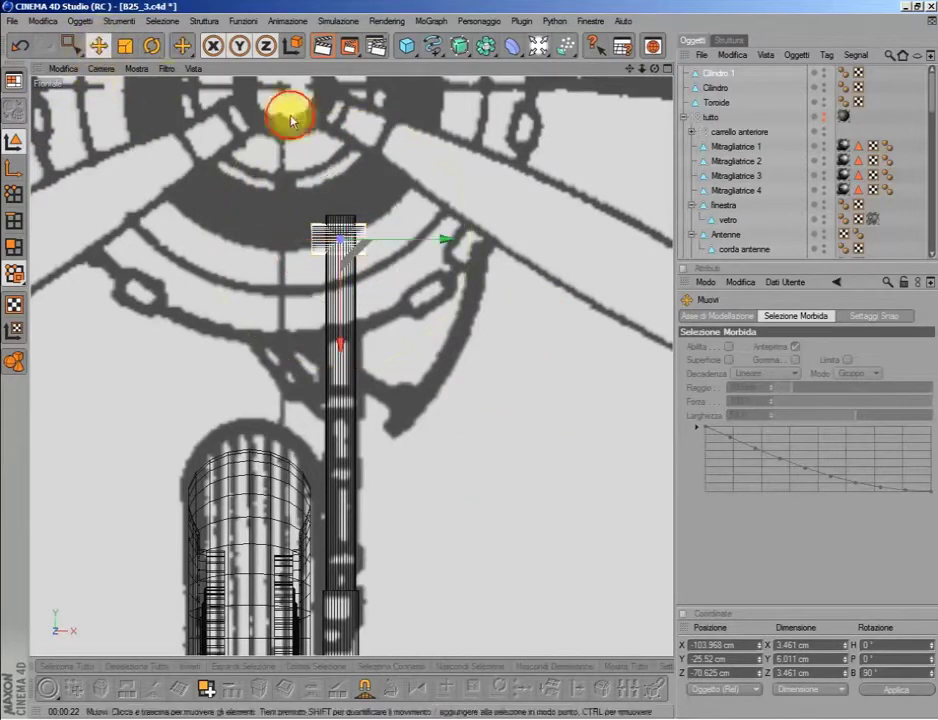
pyautogui.moveTo(343, 350); pyautogui.dragTo(343, 660)
pyautogui.middleClick(345, 330)
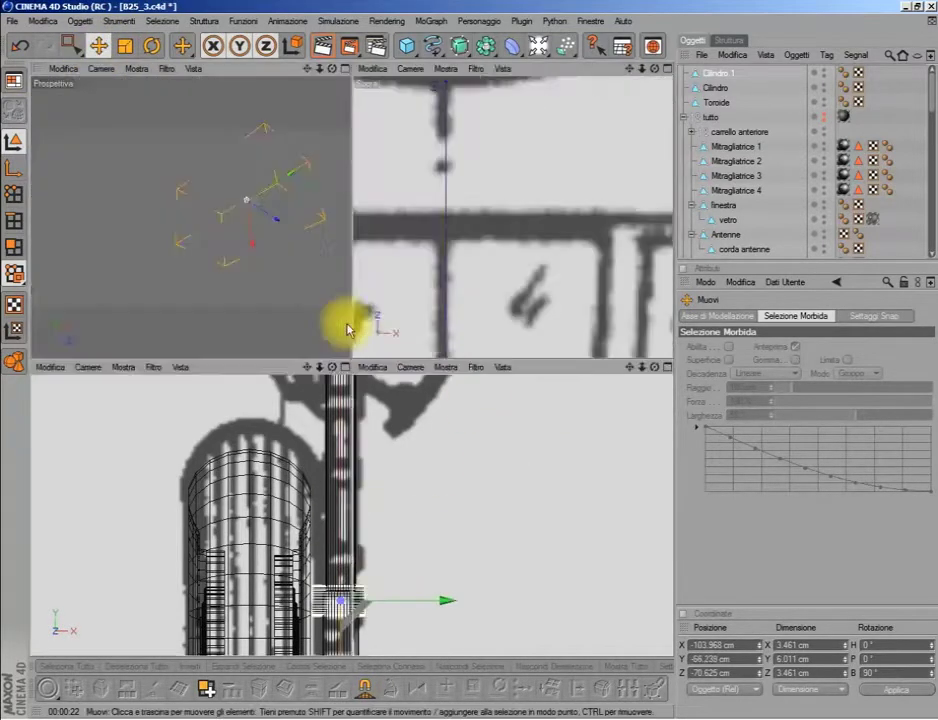
pyautogui.middleClick(345, 324)
pyautogui.moveTo(475, 392); pyautogui.dragTo(477, 405)
pyautogui.middleClick(477, 383)
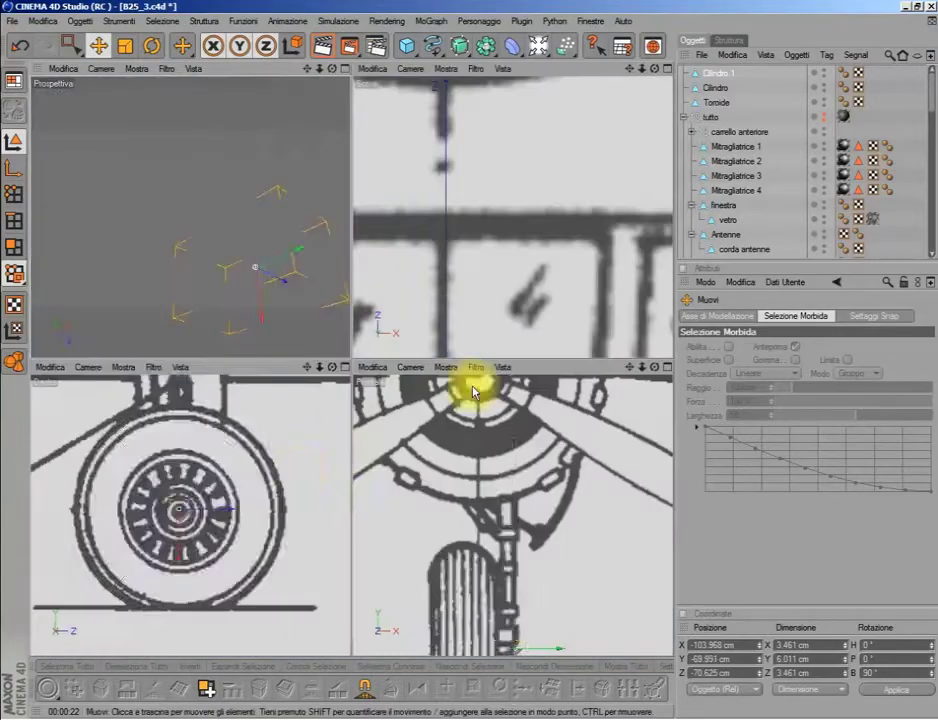
pyautogui.middleClick(258, 455)
pyautogui.scroll(3, 222, 490)
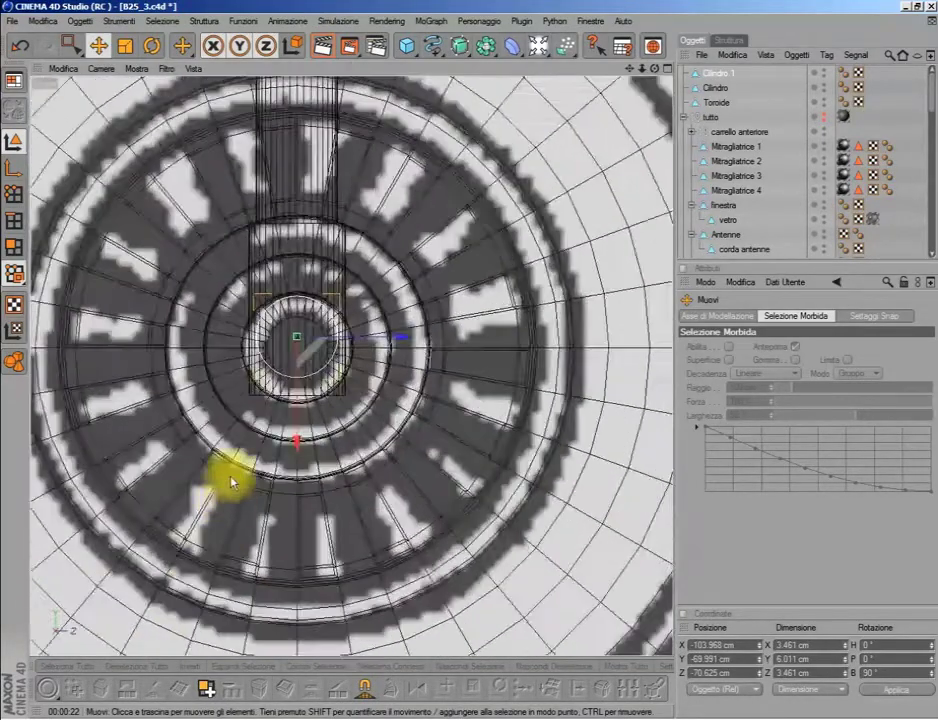
pyautogui.scroll(3, 226, 477)
pyautogui.moveTo(266, 377); pyautogui.dragTo(266, 400)
# - Shrink the piece and stretch its end points sideways into the hub as a 2.346 cm-wide axle
pyautogui.click(125, 45)
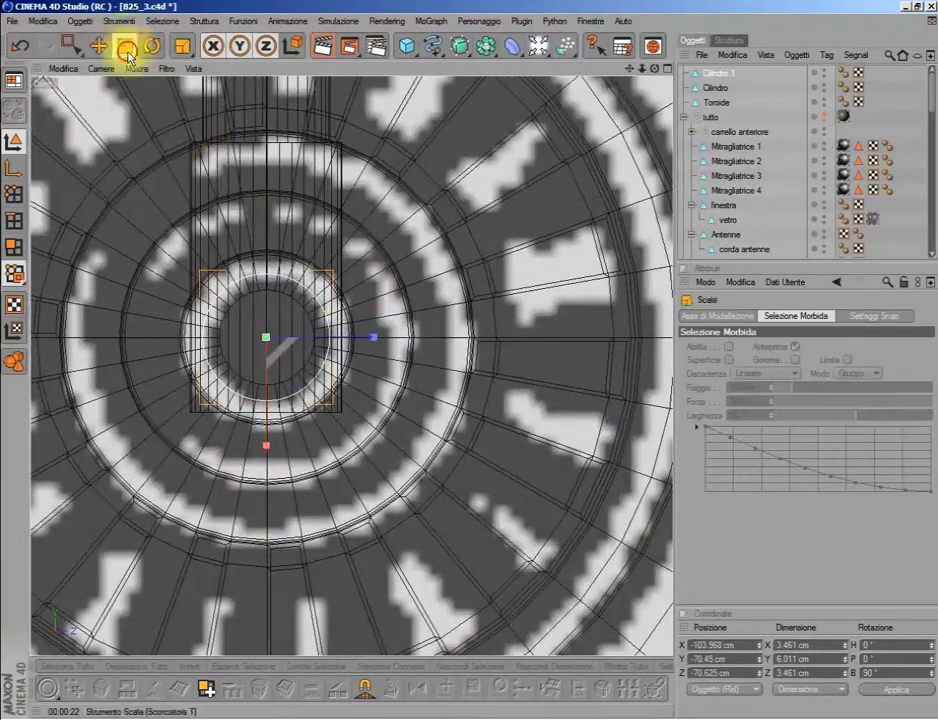
pyautogui.middleClick(197, 168)
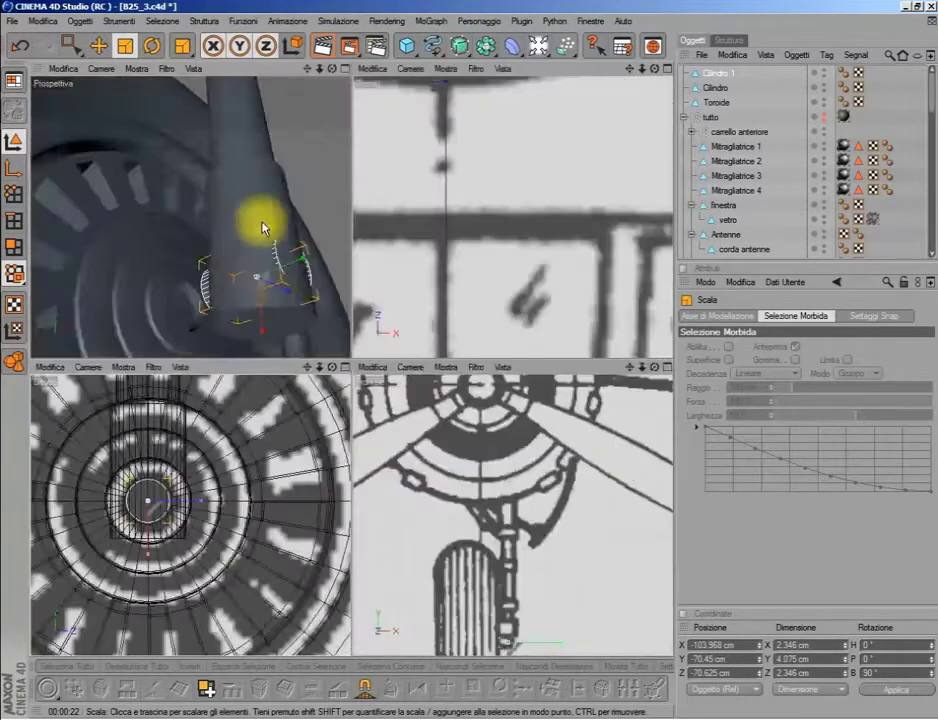
pyautogui.middleClick(292, 316)
pyautogui.moveTo(655, 68); pyautogui.dragTo(342, 40)
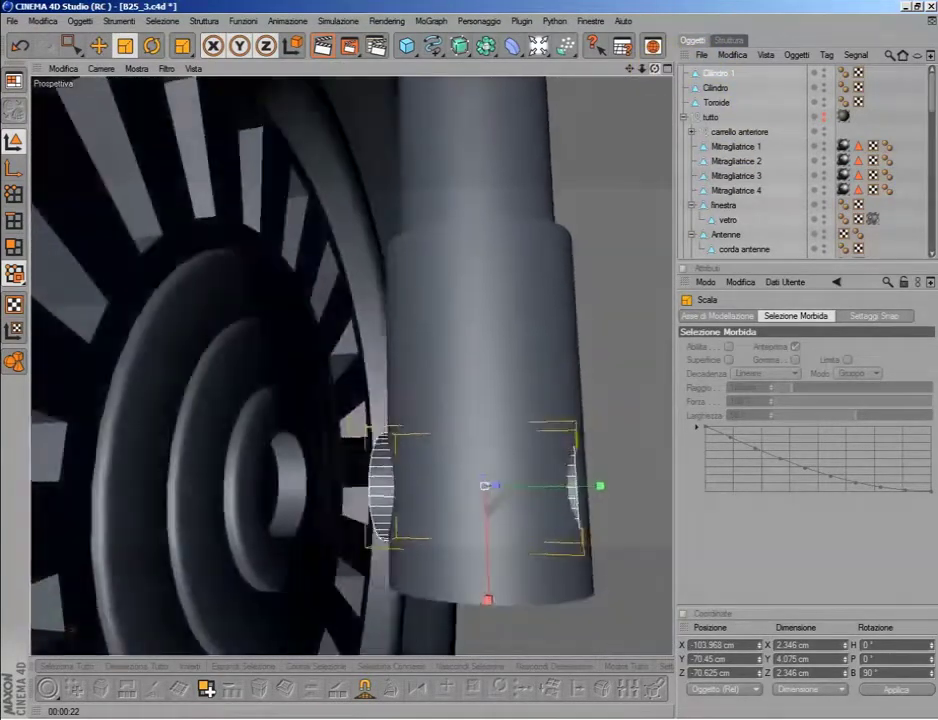
pyautogui.moveTo(68, 45); pyautogui.dragTo(110, 58)
pyautogui.moveTo(167, 272); pyautogui.dragTo(452, 690)
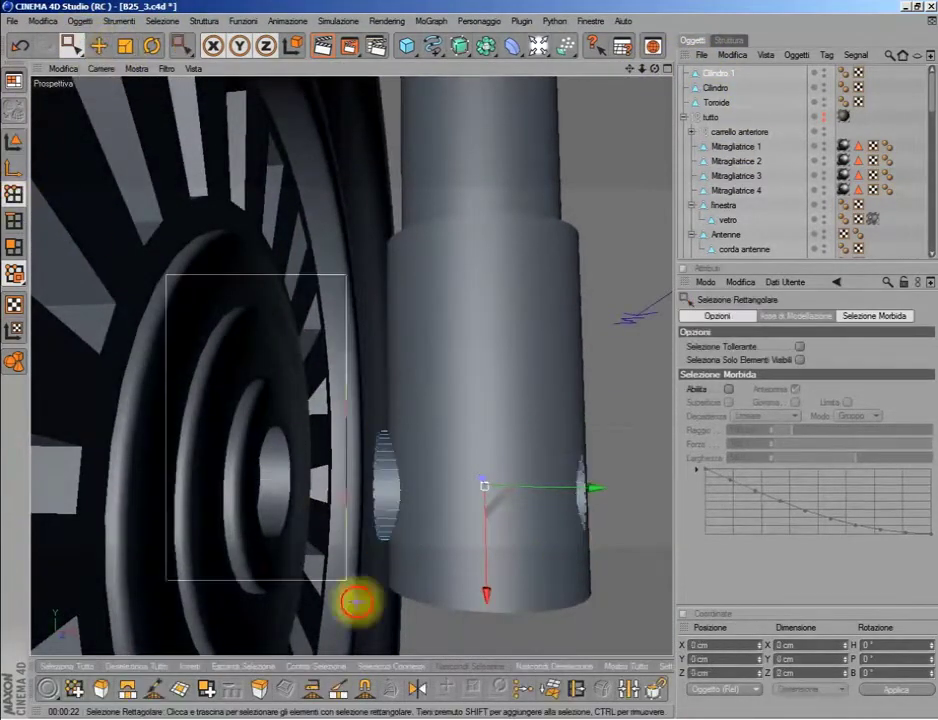
pyautogui.moveTo(478, 490); pyautogui.dragTo(353, 487)
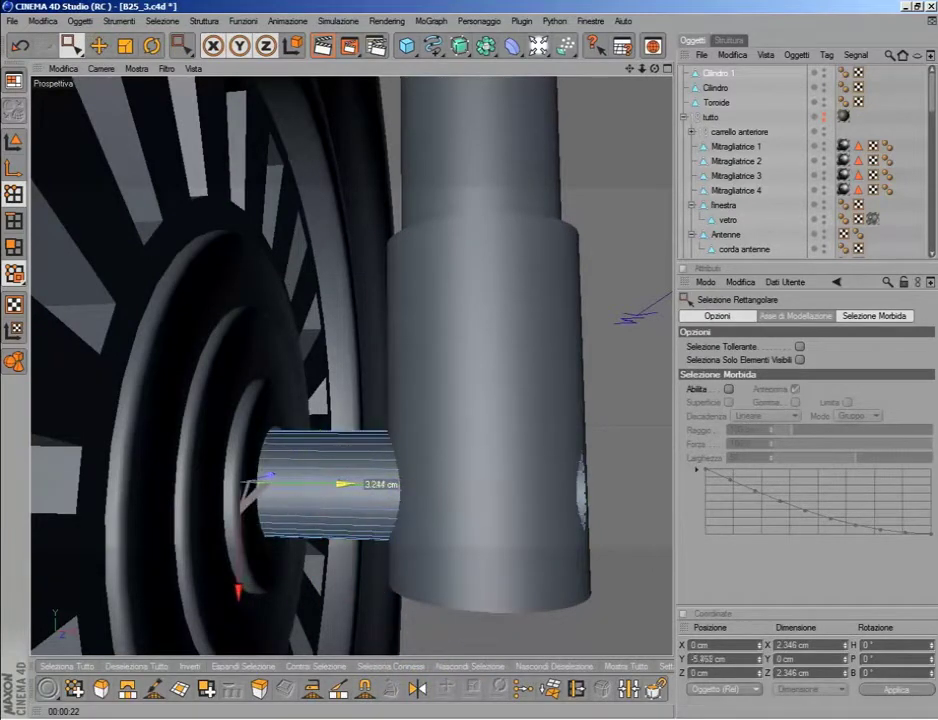
pyautogui.moveTo(612, 335); pyautogui.dragTo(517, 655)
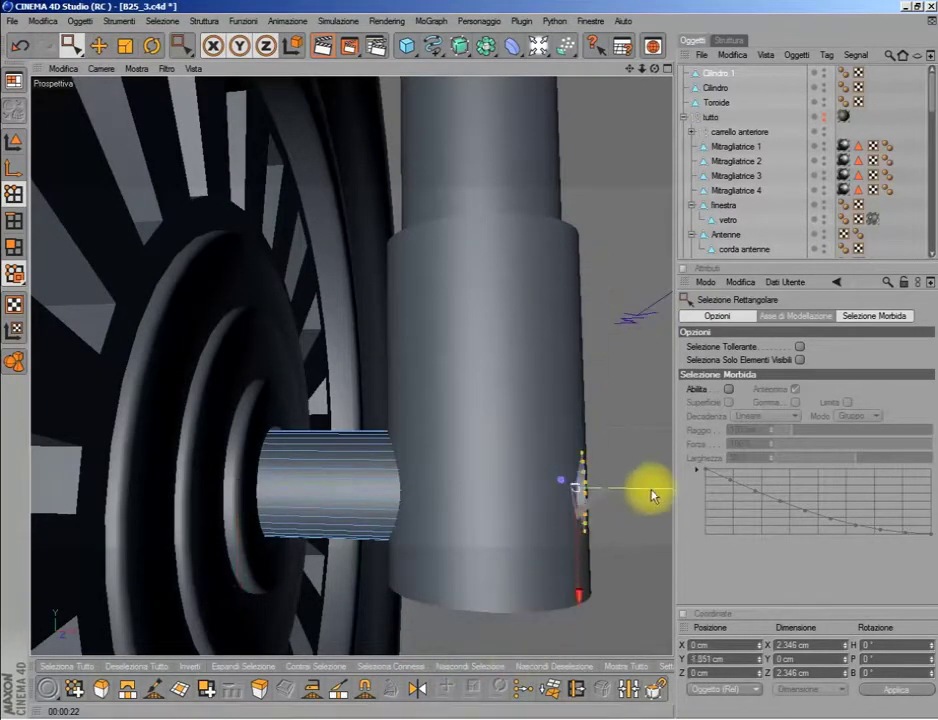
pyautogui.moveTo(642, 68)
pyautogui.mouseDown()
pyautogui.moveTo(608, 141)
pyautogui.moveTo(612, 101)
pyautogui.moveTo(652, 200)
pyautogui.mouseUp()
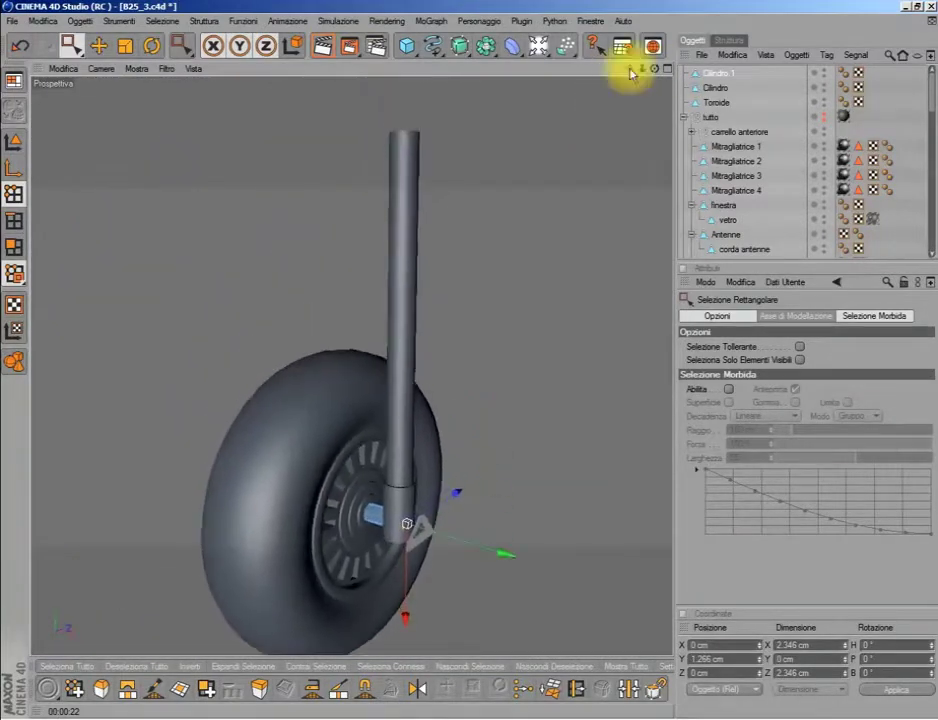
# - In the front view, select the strut's bottom row of points and lower it onto the axle
pyautogui.press('F4')
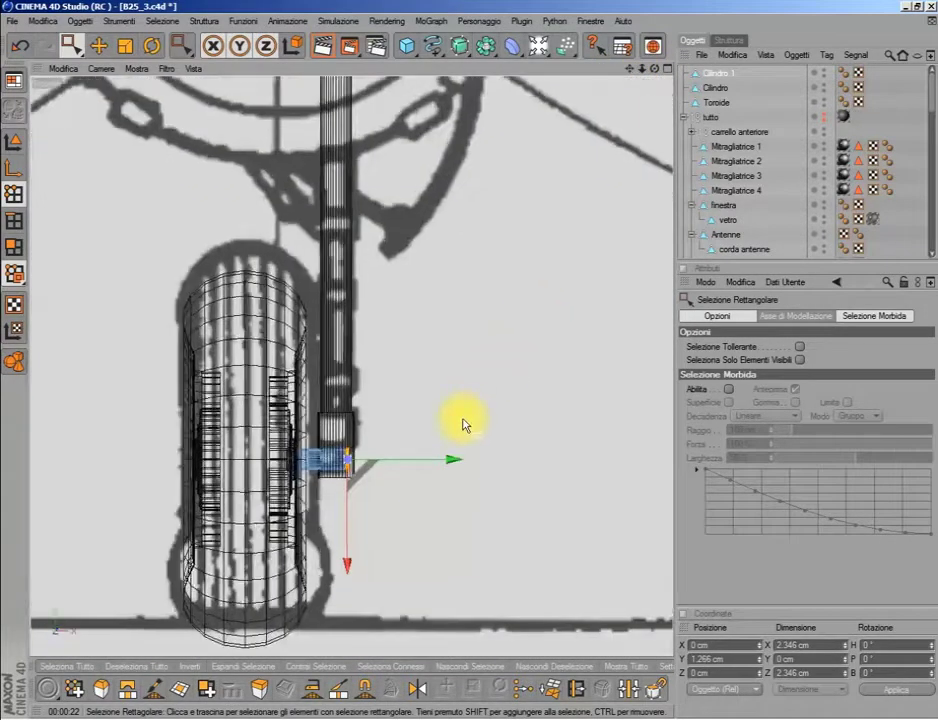
pyautogui.scroll(3, 462, 425)
pyautogui.moveTo(398, 377); pyautogui.dragTo(325, 446)
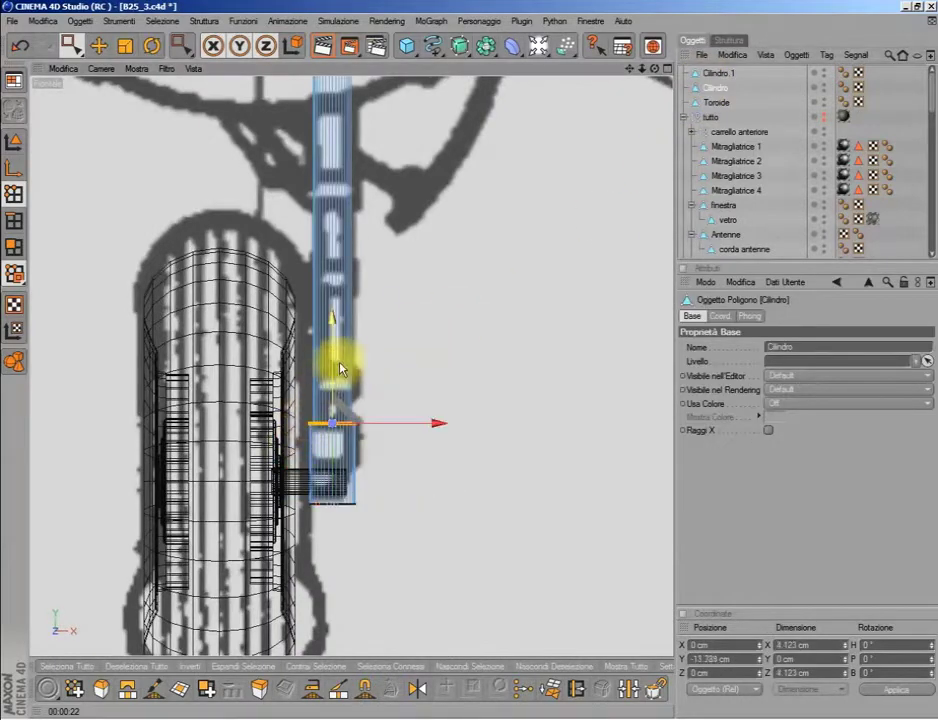
pyautogui.moveTo(332, 380); pyautogui.dragTo(468, 316)
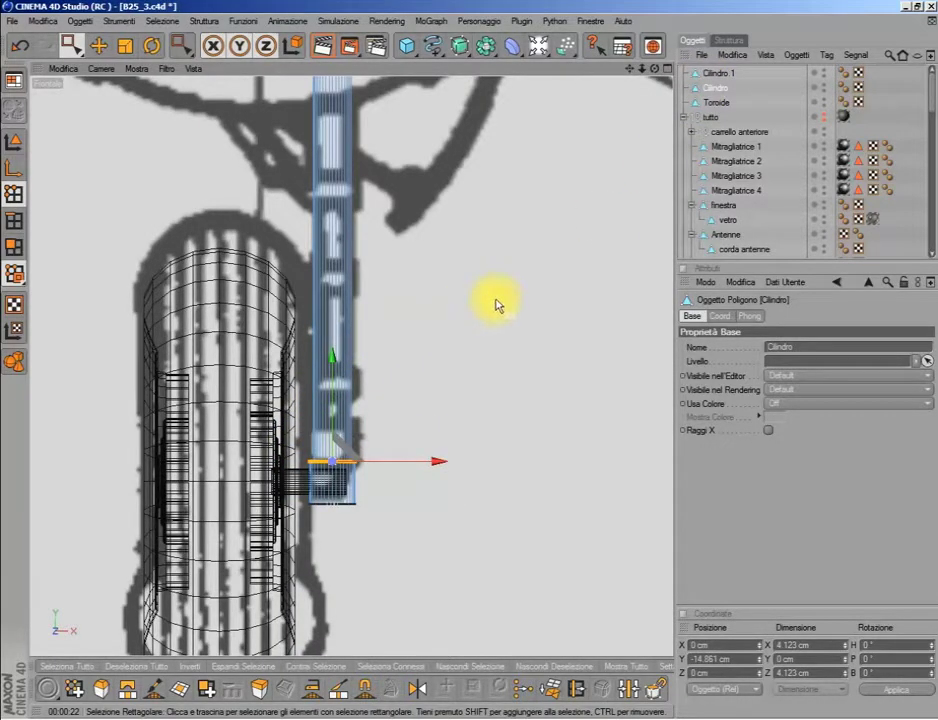
# - Undo a Coltello loop cut on the strut and expand the carrello anteriore group
pyautogui.scroll(2, 456, 412)
pyautogui.scroll(2, 456, 420)
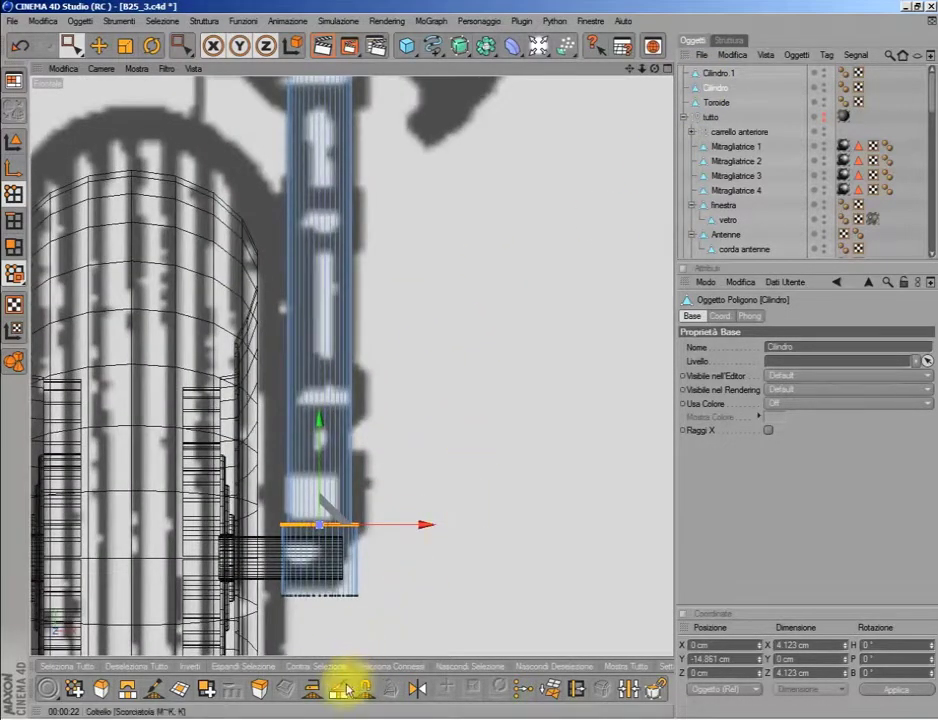
pyautogui.click(338, 688)
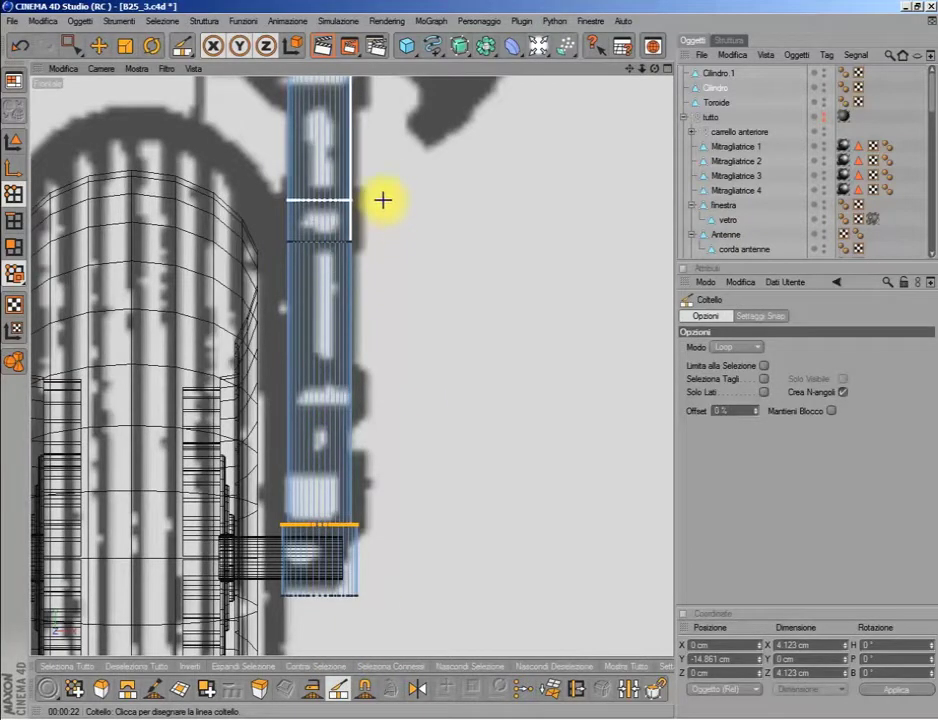
pyautogui.scroll(-2, 383, 200)
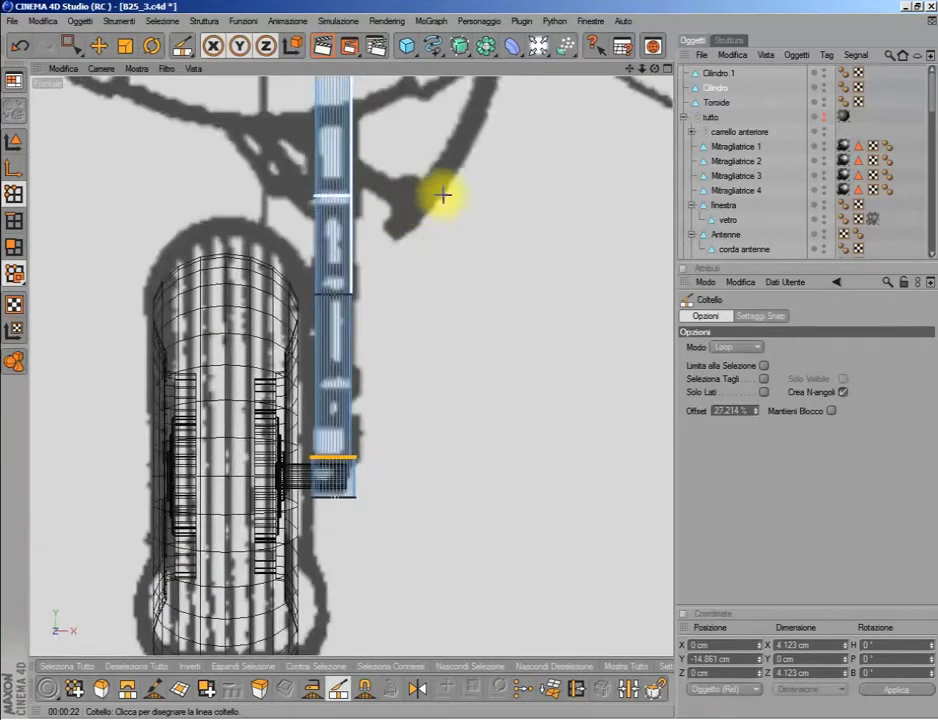
pyautogui.click(19, 45)
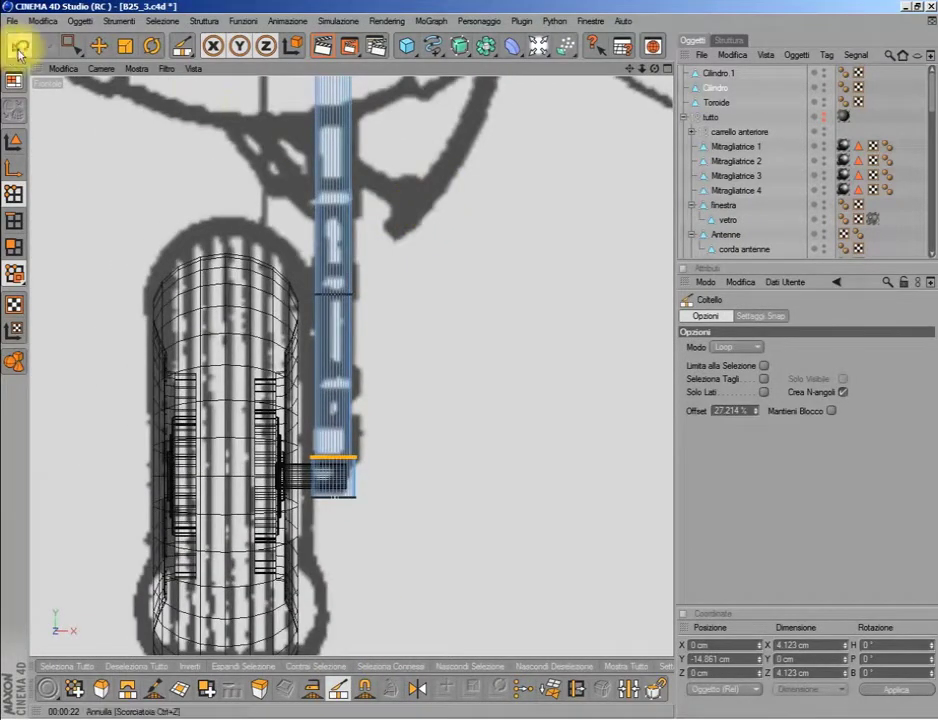
pyautogui.click(690, 131)
pyautogui.scroll(-1, 565, 383)
# - Copy the nose-gear collar Cilindro out to the top level and set its Rotation P to 0
pyautogui.scroll(-4, 565, 280)
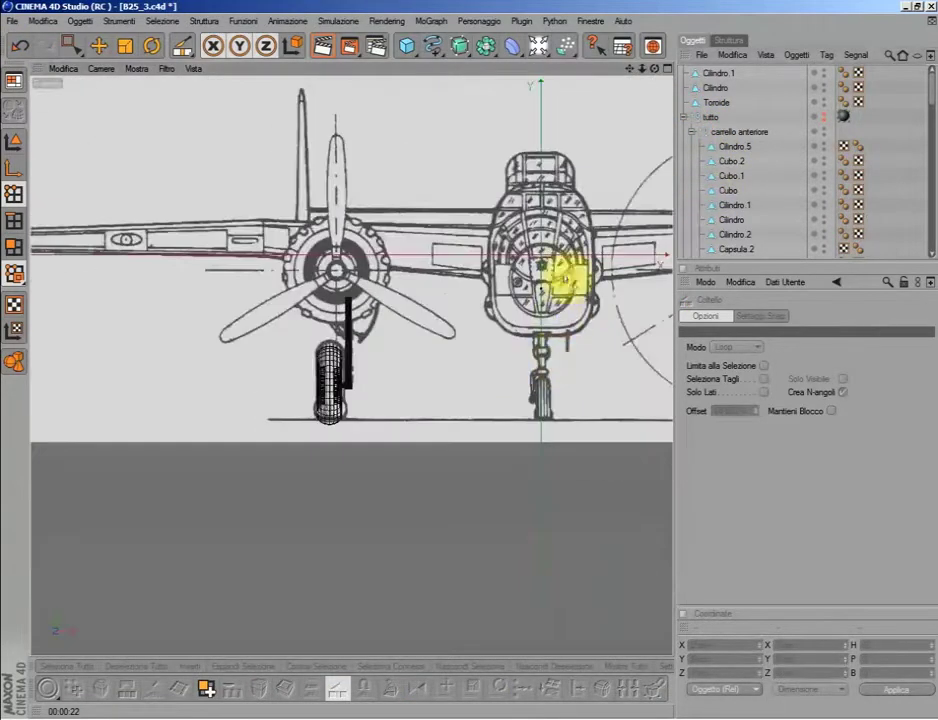
pyautogui.scroll(3, 640, 160)
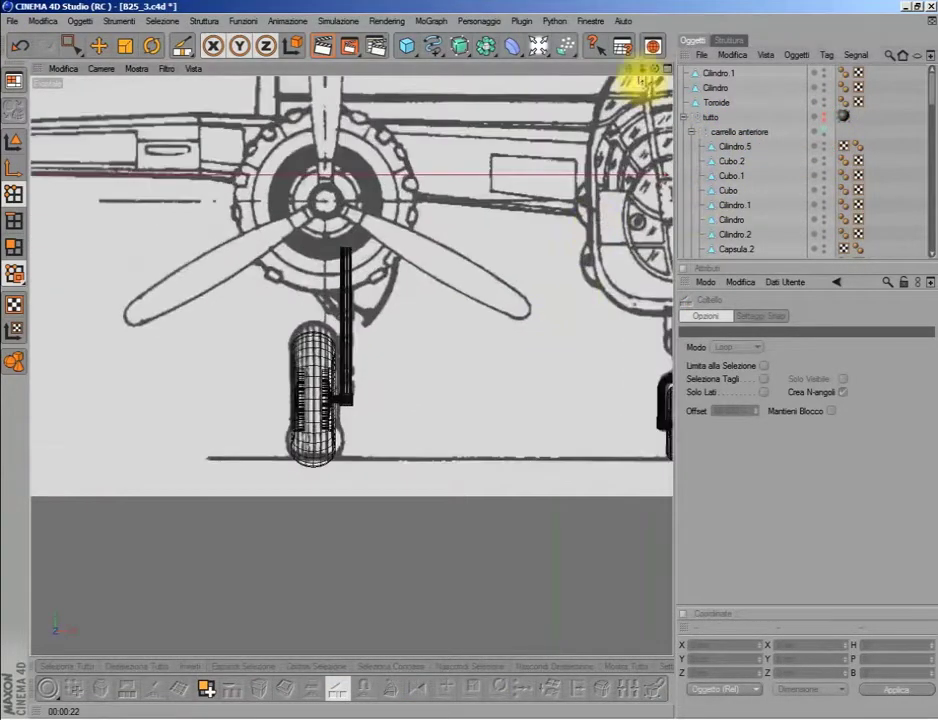
pyautogui.moveTo(630, 68); pyautogui.dragTo(507, 297)
pyautogui.scroll(3, 507, 297)
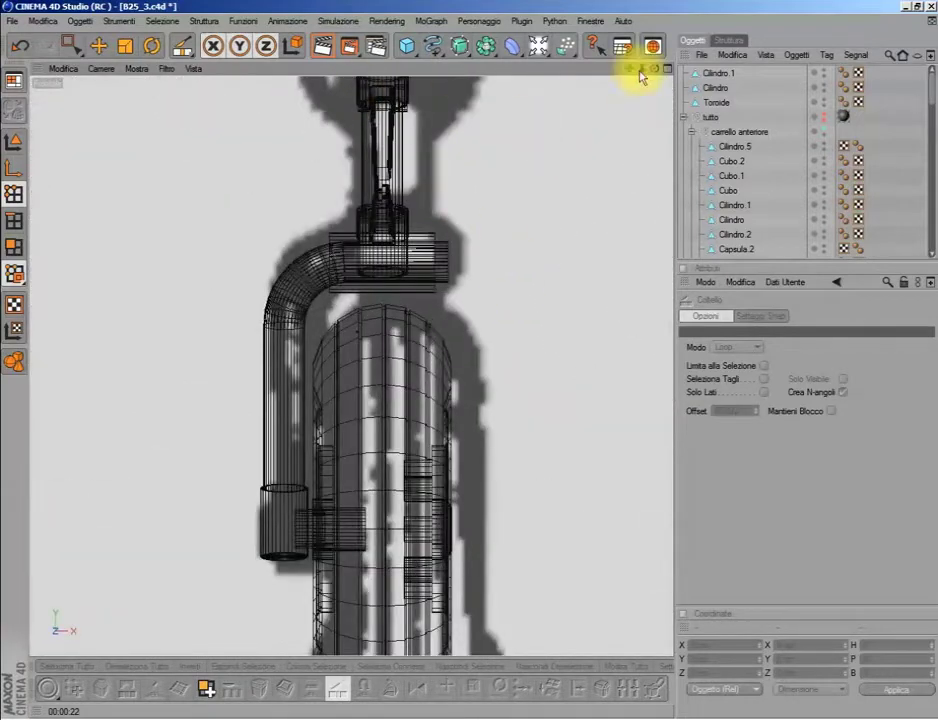
pyautogui.moveTo(641, 75); pyautogui.dragTo(616, 275)
pyautogui.moveTo(71, 45); pyautogui.dragTo(94, 52)
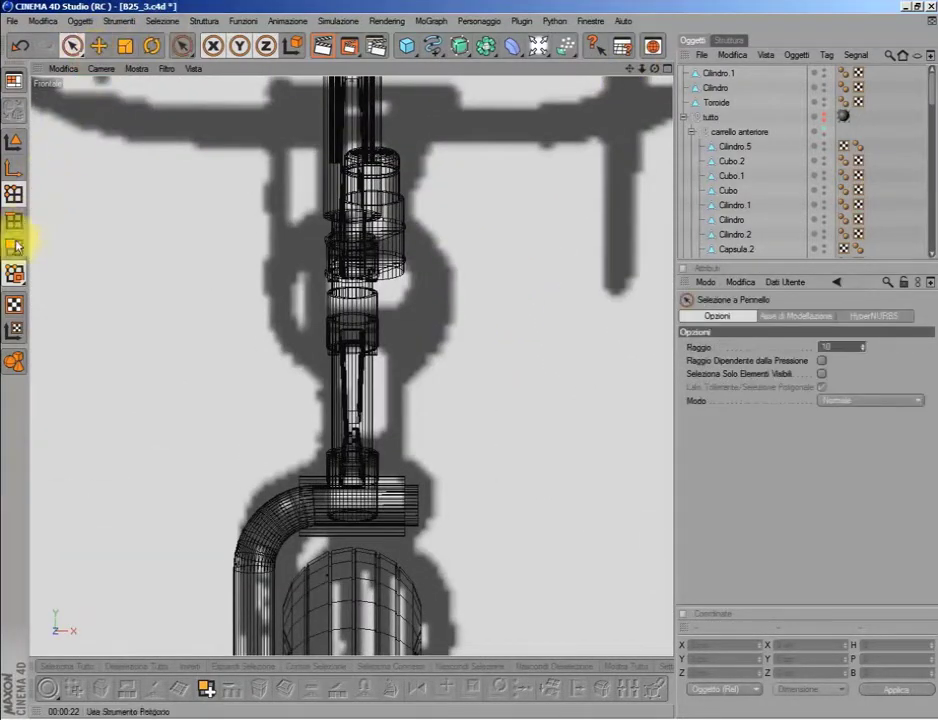
pyautogui.click(20, 143)
pyautogui.click(373, 332)
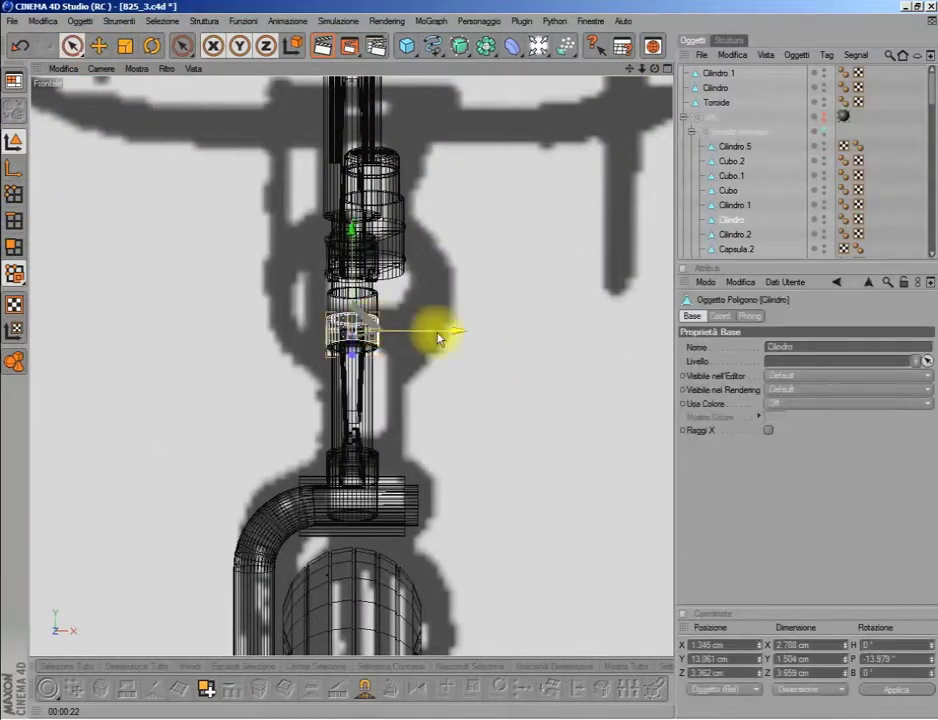
pyautogui.moveTo(737, 222)
pyautogui.mouseDown()
pyautogui.moveTo(737, 111)
pyautogui.moveTo(720, 75)
pyautogui.mouseUp()
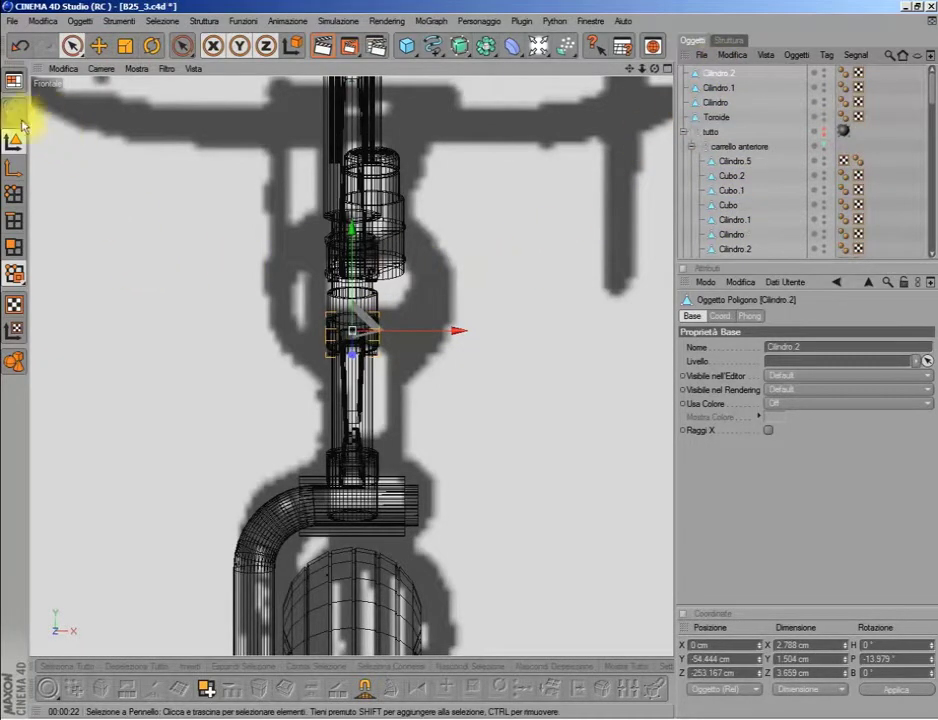
pyautogui.moveTo(445, 335); pyautogui.dragTo(228, 335)
pyautogui.doubleClick(870, 659)
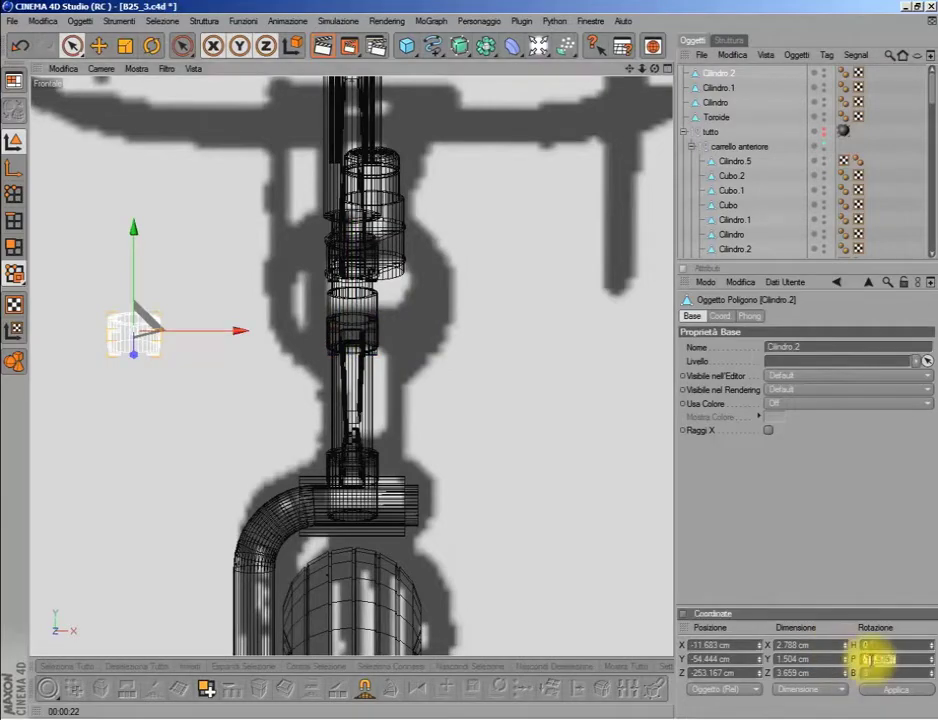
pyautogui.write('0')
# - Place the collar copy on the main strut above the wheel, scaled to 4.127 × 2.226 × 5.416 cm
pyautogui.moveTo(639, 71)
pyautogui.mouseDown()
pyautogui.moveTo(455, 373)
pyautogui.moveTo(193, 376)
pyautogui.mouseUp()
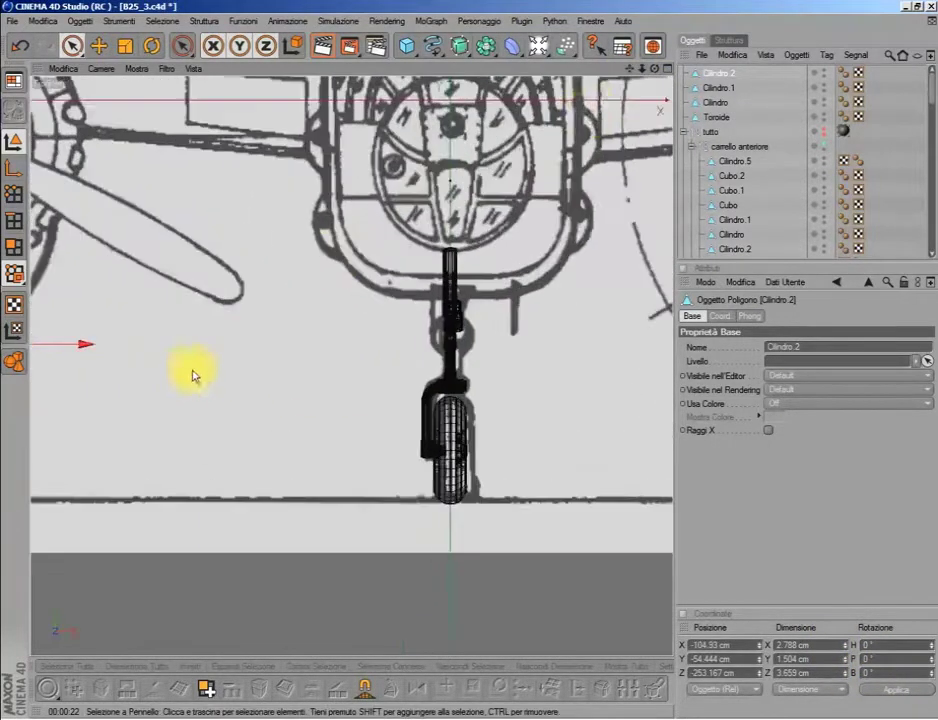
pyautogui.moveTo(629, 68)
pyautogui.mouseDown()
pyautogui.moveTo(484, 312)
pyautogui.moveTo(383, 184)
pyautogui.mouseUp()
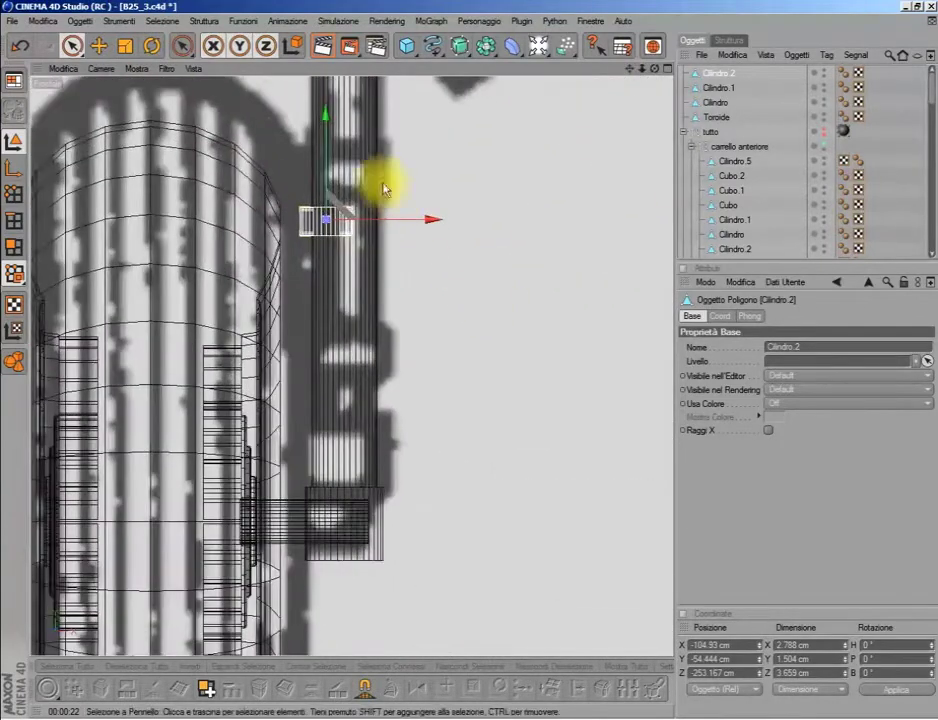
pyautogui.moveTo(326, 352); pyautogui.dragTo(381, 433)
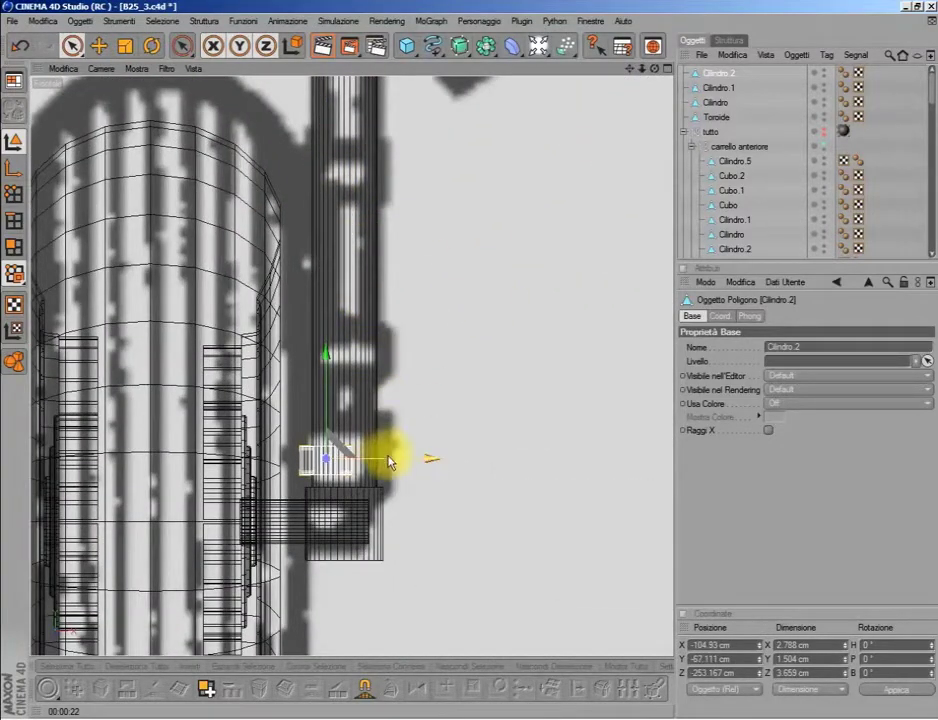
pyautogui.click(124, 45)
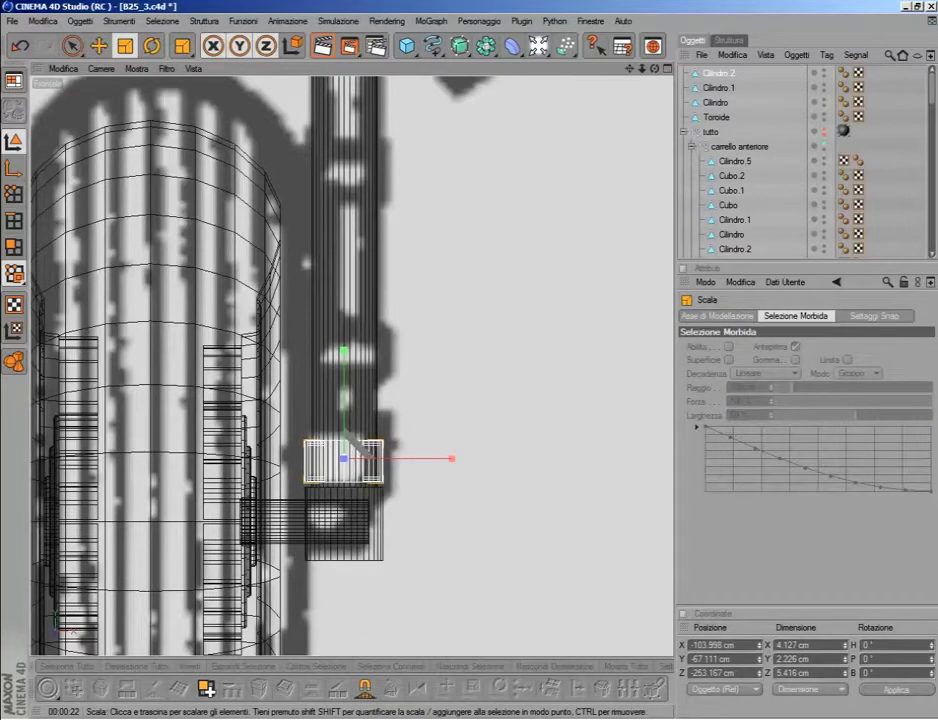
pyautogui.middleClick(339, 250)
pyautogui.middleClick(304, 266)
pyautogui.middleClick(413, 272)
# - Move Cilindro.2 along Z to −70.593 cm so it wraps the strut at the hub, then check it in perspective
pyautogui.middleClick(276, 444)
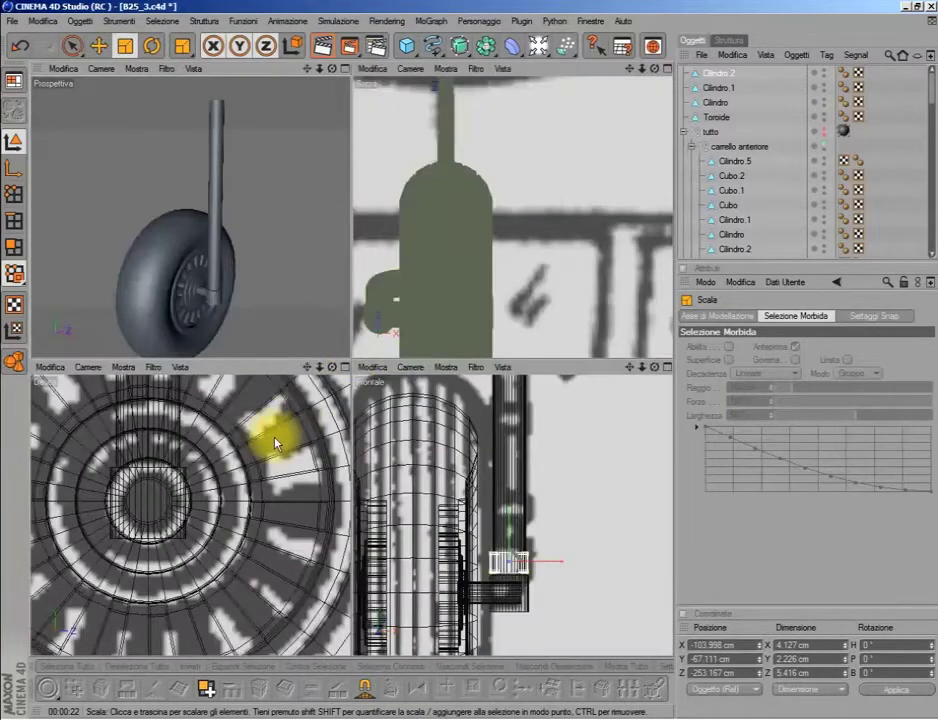
pyautogui.click(98, 45)
pyautogui.press('F3')
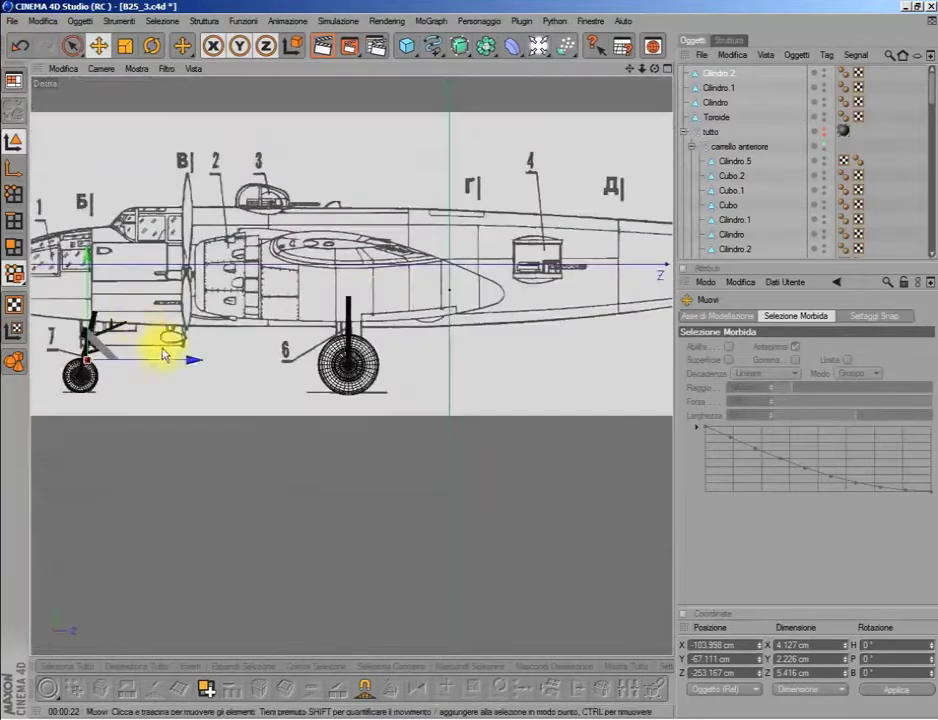
pyautogui.moveTo(165, 355); pyautogui.dragTo(428, 358)
pyautogui.scroll(5, 220, 345)
pyautogui.scroll(3, 297, 298)
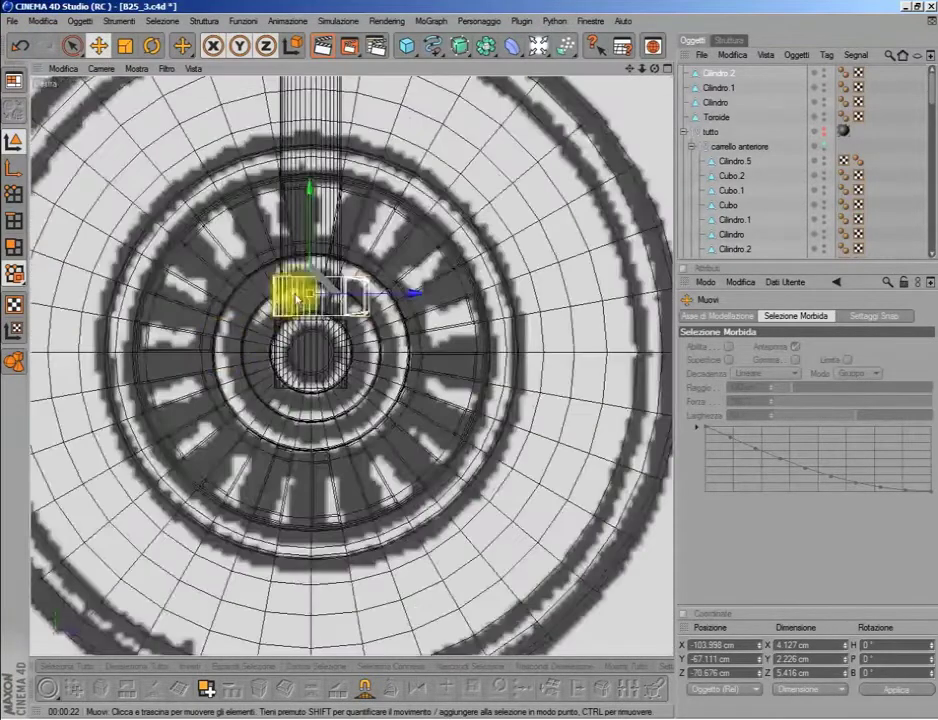
pyautogui.moveTo(408, 290); pyautogui.dragTo(412, 293)
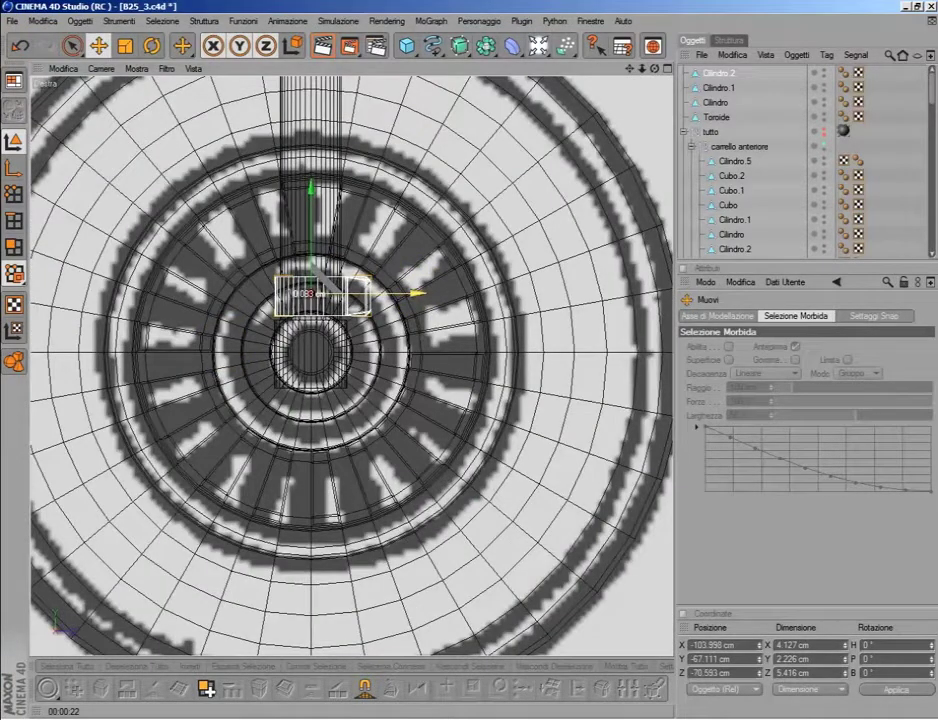
pyautogui.middleClick(414, 289)
pyautogui.middleClick(283, 262)
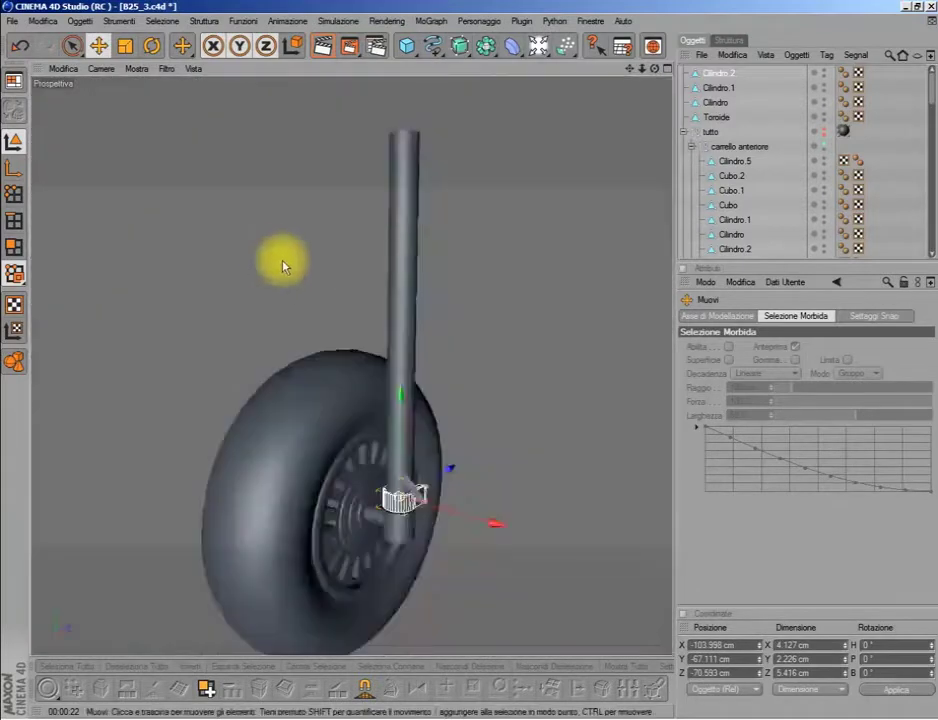
pyautogui.scroll(4, 430, 520)
pyautogui.moveTo(655, 68)
pyautogui.mouseDown()
pyautogui.moveTo(637, 75)
pyautogui.moveTo(628, 63)
pyautogui.moveTo(638, 73)
pyautogui.mouseUp()
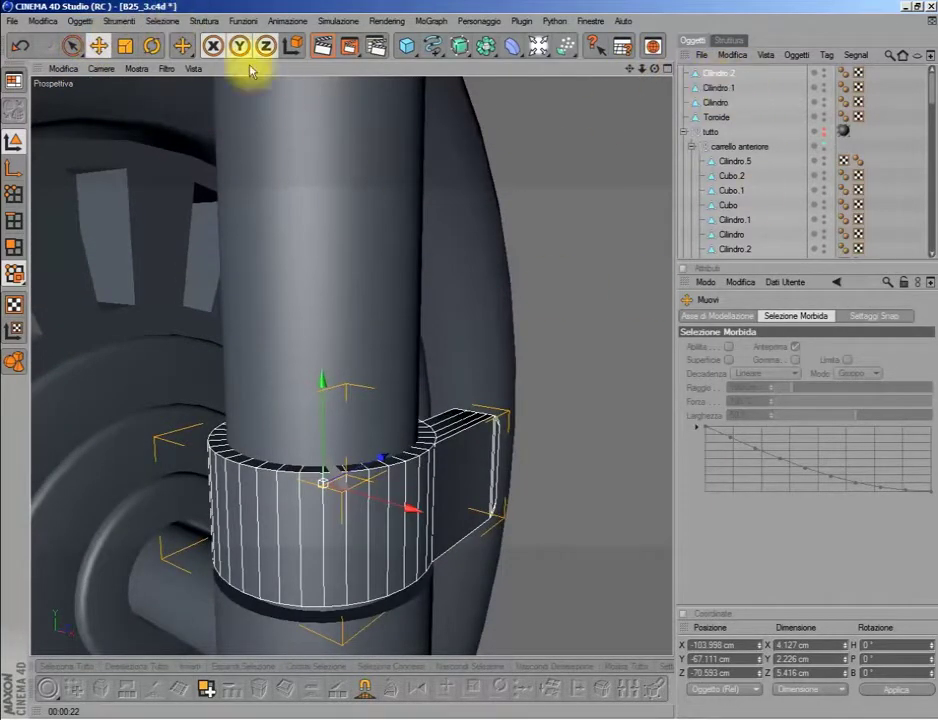
# - Select the main gear strut in polygon mode and cut a new edge loop with the Knife in Loop mode
pyautogui.click(72, 45)
pyautogui.click(14, 247)
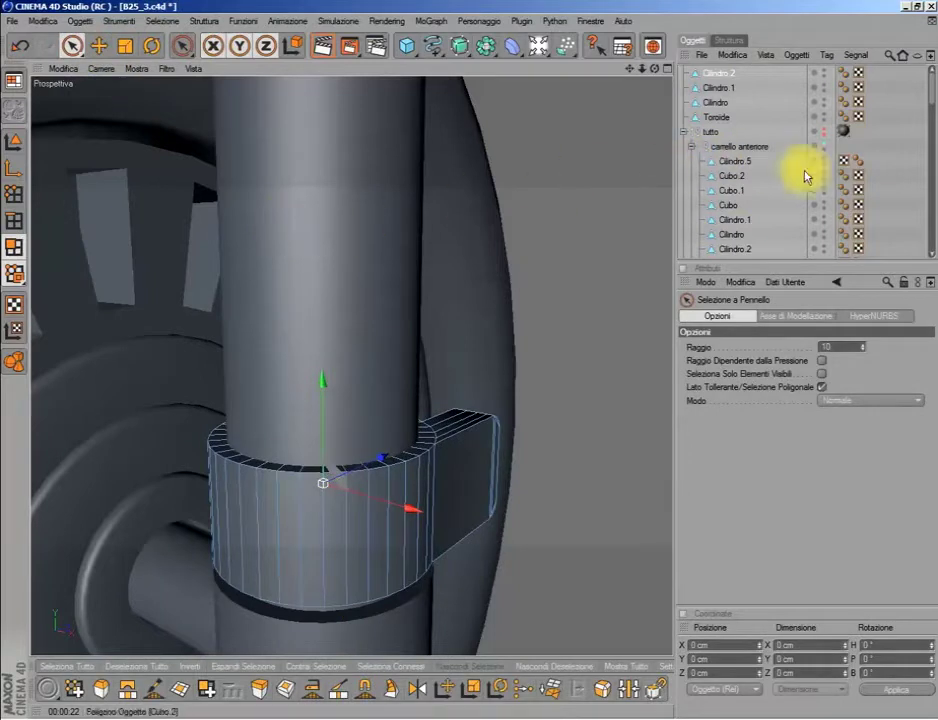
pyautogui.click(693, 148)
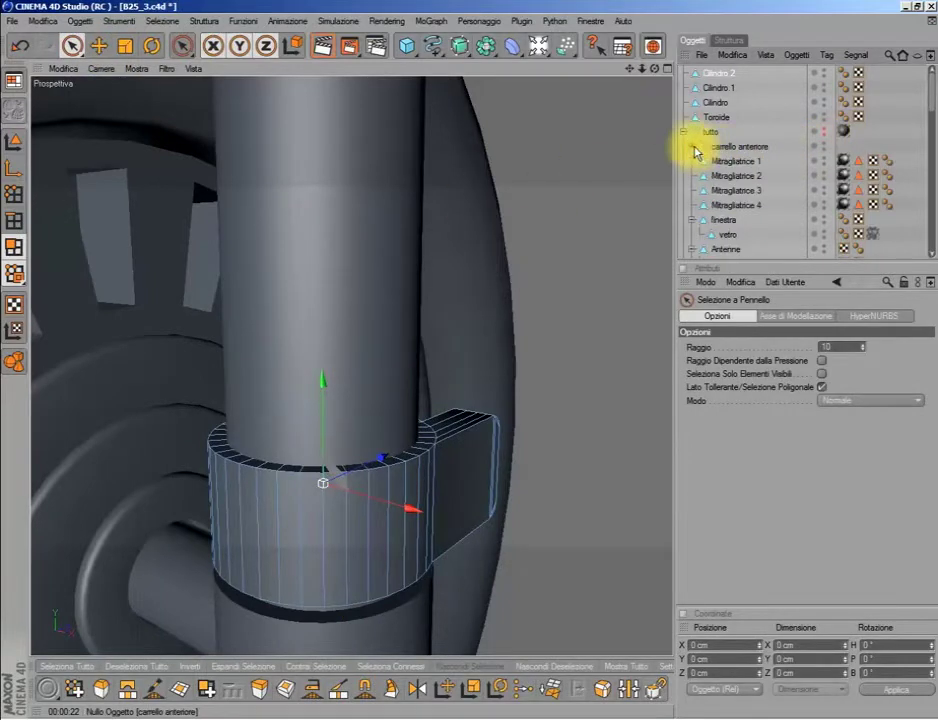
pyautogui.click(684, 132)
pyautogui.click(14, 141)
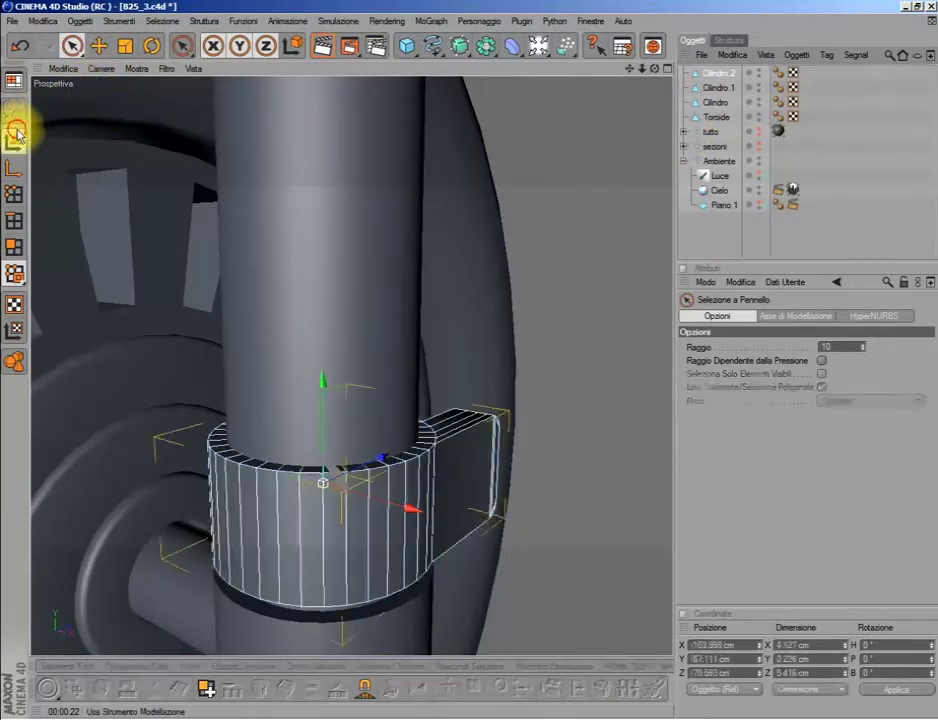
pyautogui.click(305, 170)
pyautogui.click(14, 247)
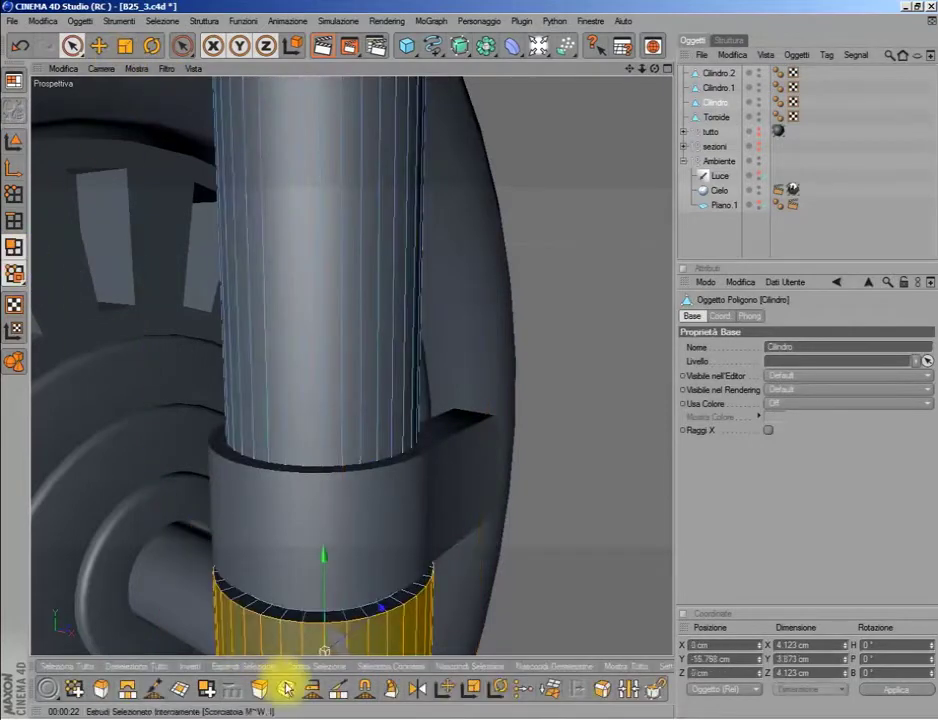
pyautogui.click(335, 691)
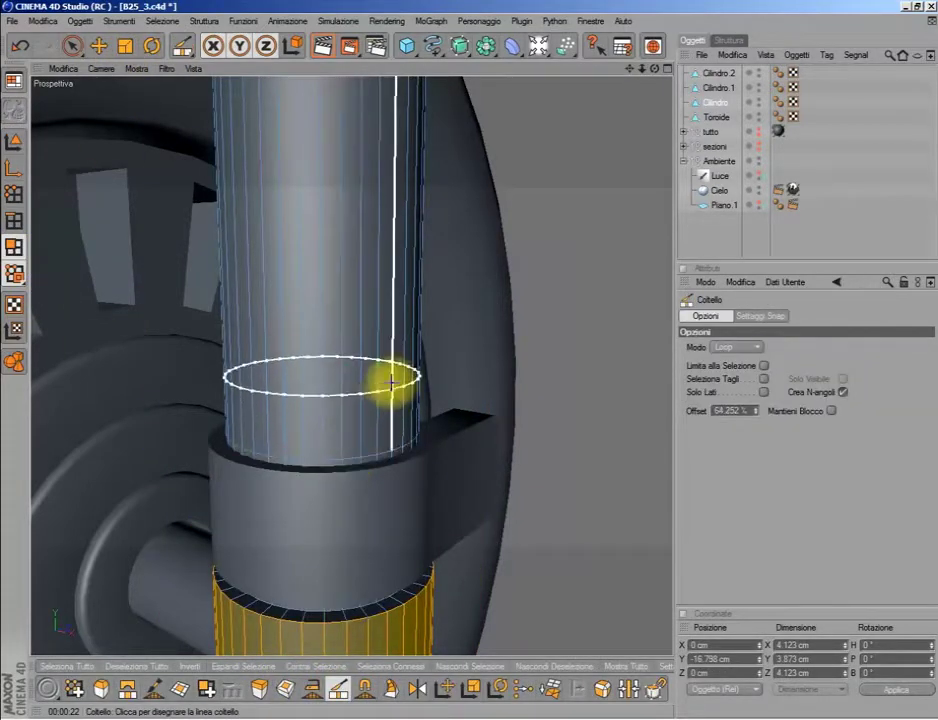
pyautogui.middleClick(387, 381)
pyautogui.middleClick(362, 508)
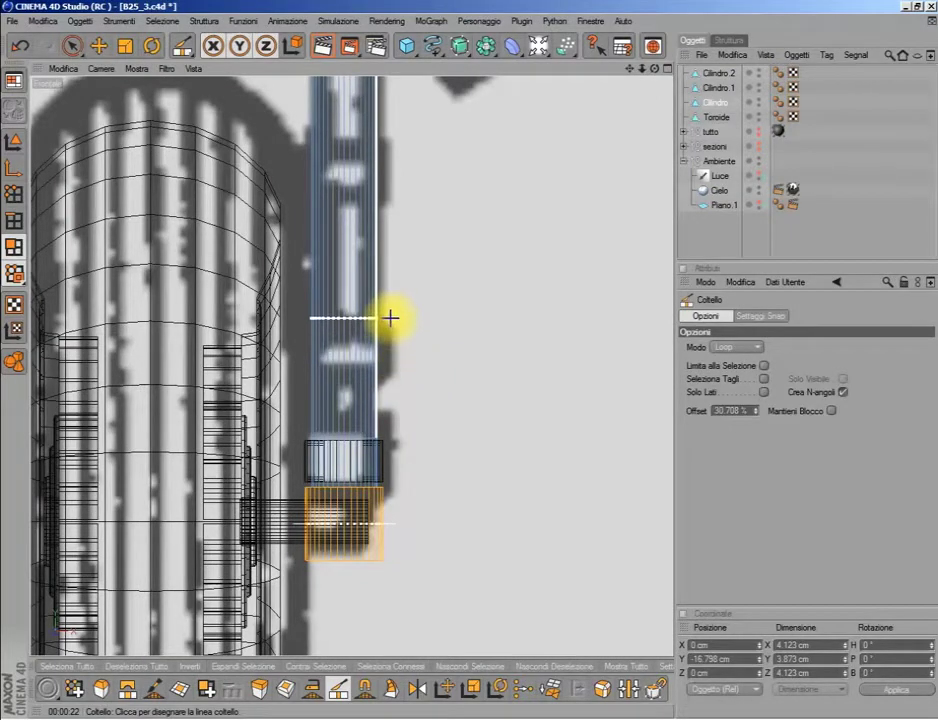
# - Loop-select the strut band above the collar, extrude it −0.31 cm, then reselect the collar ring
pyautogui.click(163, 21)
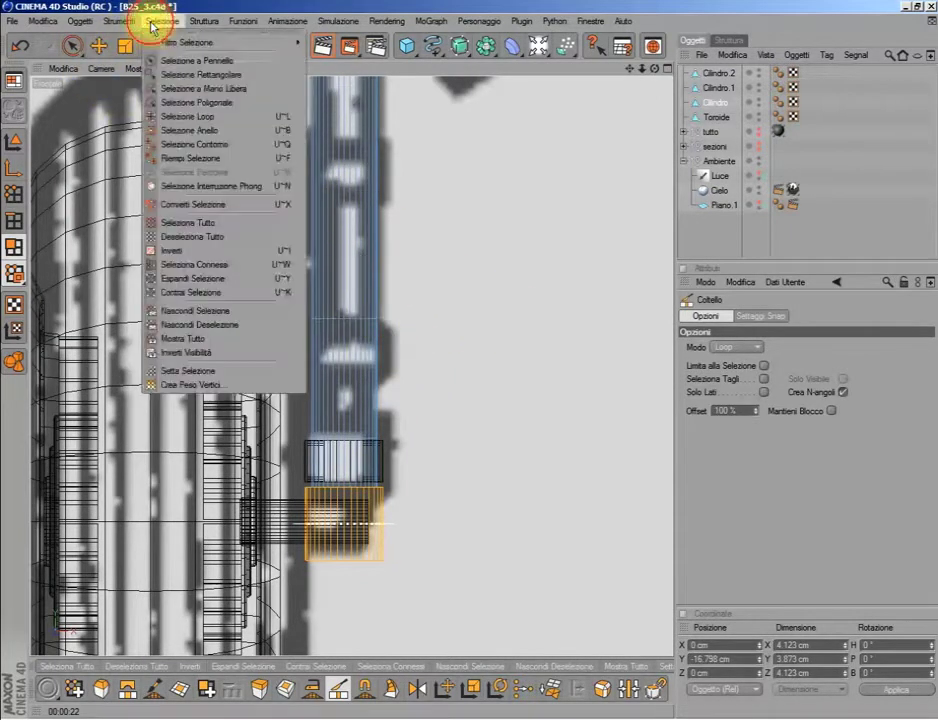
pyautogui.click(167, 108)
pyautogui.click(368, 357)
pyautogui.press('d')
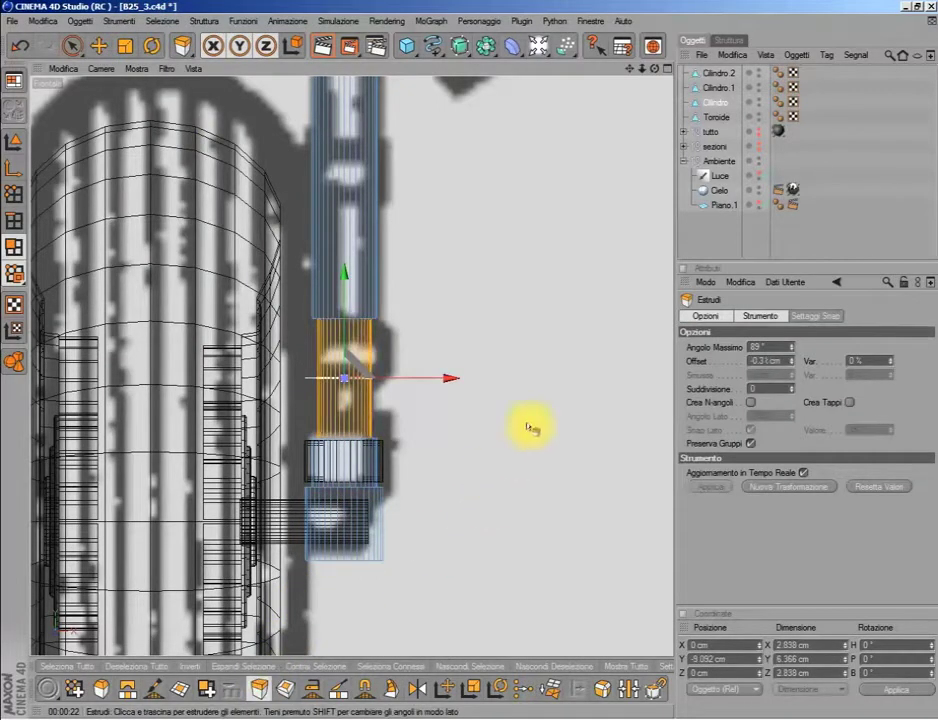
pyautogui.click(719, 76)
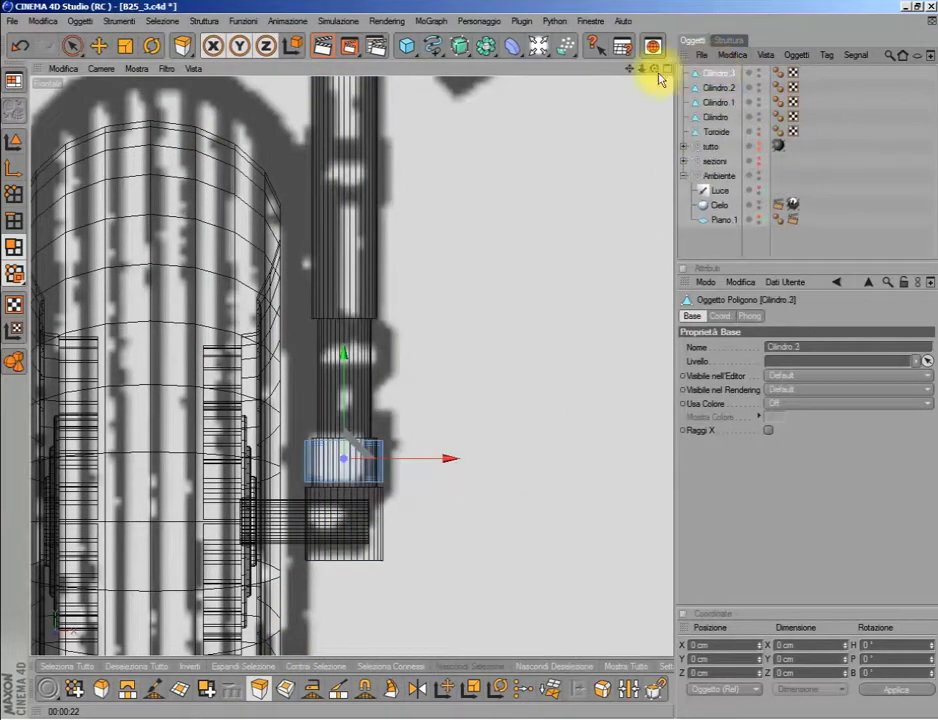
# - Raise the collar copy Cilindro.3 up the strut's Y axis and check both collars in perspective
pyautogui.click(98, 45)
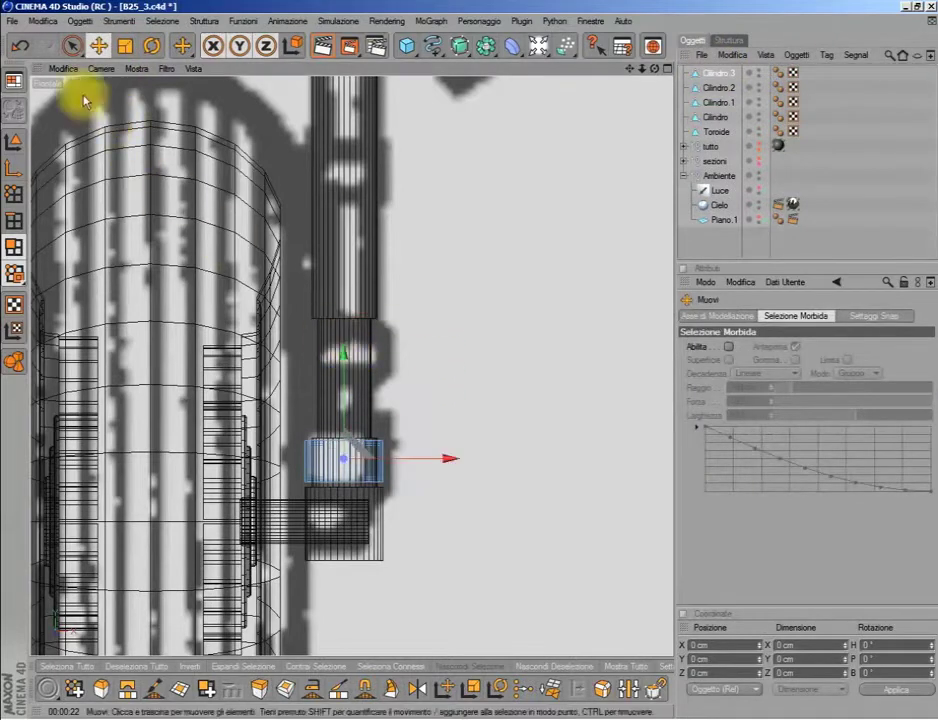
pyautogui.click(14, 141)
pyautogui.moveTo(350, 340); pyautogui.dragTo(350, 172)
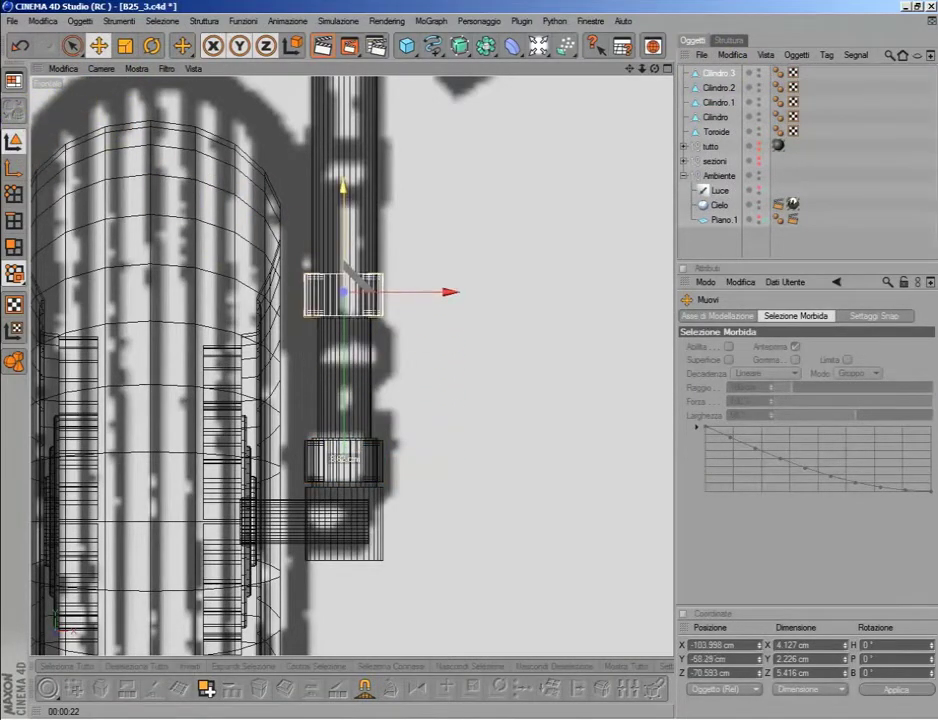
pyautogui.middleClick(410, 400)
pyautogui.middleClick(268, 310)
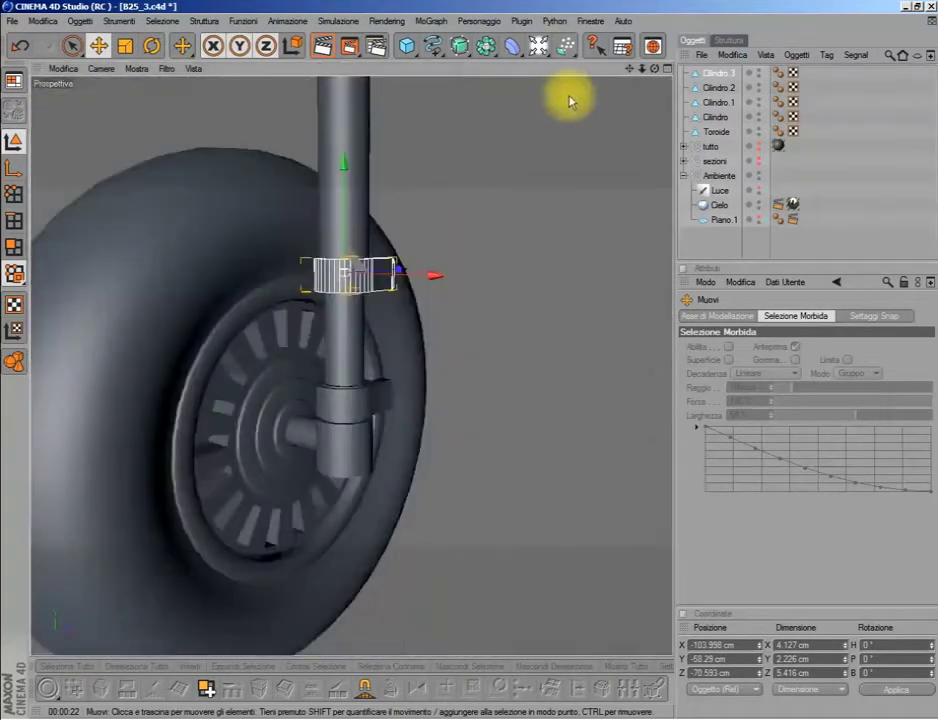
pyautogui.keyDown('alt'); pyautogui.moveTo(570, 100); pyautogui.dragTo(649, 63); pyautogui.keyUp('alt')
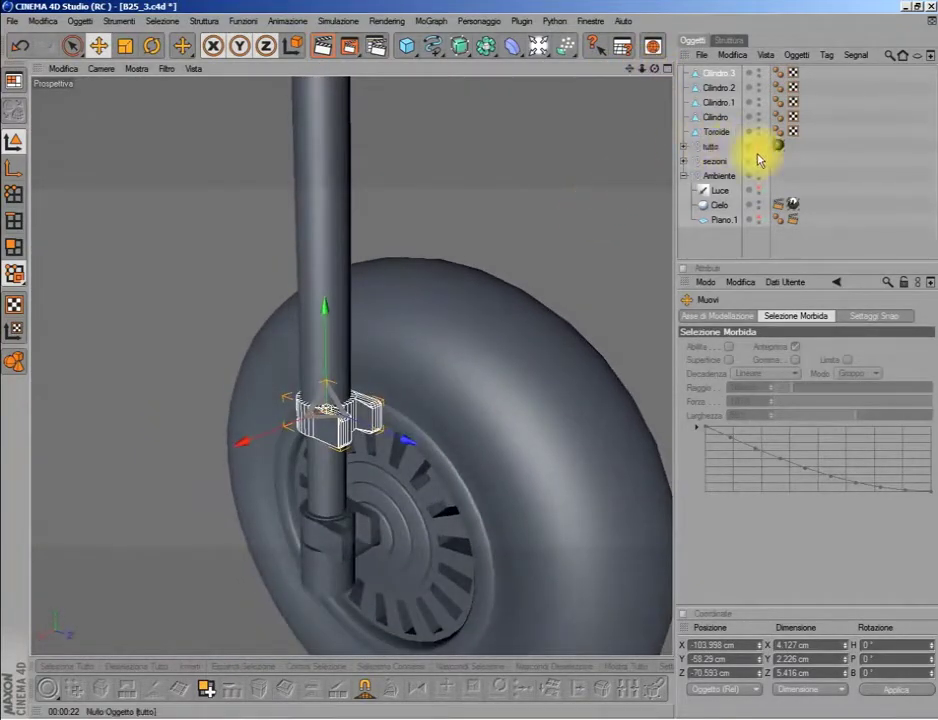
# - Expand the aircraft and nose-gear groups and pan the front blueprint view across the plane
pyautogui.click(683, 146)
pyautogui.click(691, 161)
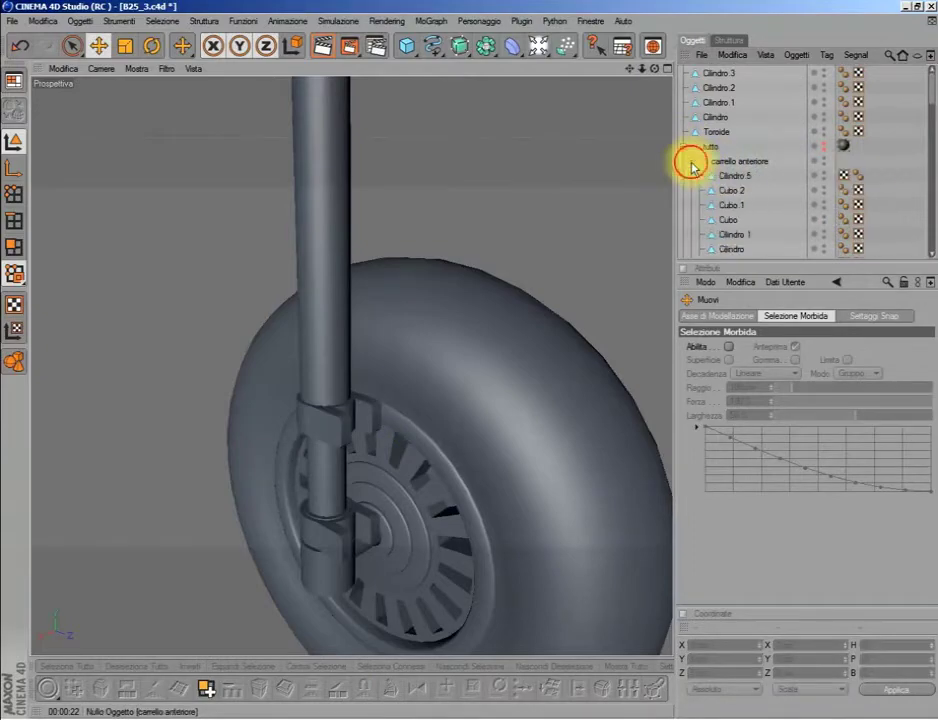
pyautogui.middleClick(617, 278)
pyautogui.middleClick(617, 278)
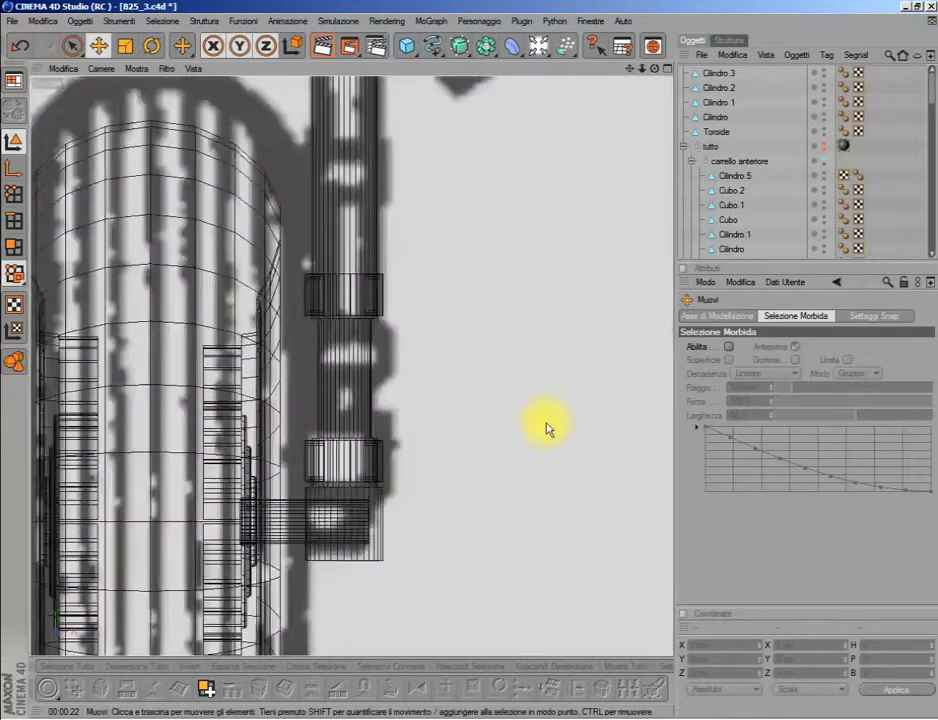
pyautogui.scroll(-3, 546, 427)
pyautogui.scroll(-3, 546, 427)
pyautogui.moveTo(629, 68); pyautogui.dragTo(429, 68)
pyautogui.scroll(5, 475, 304)
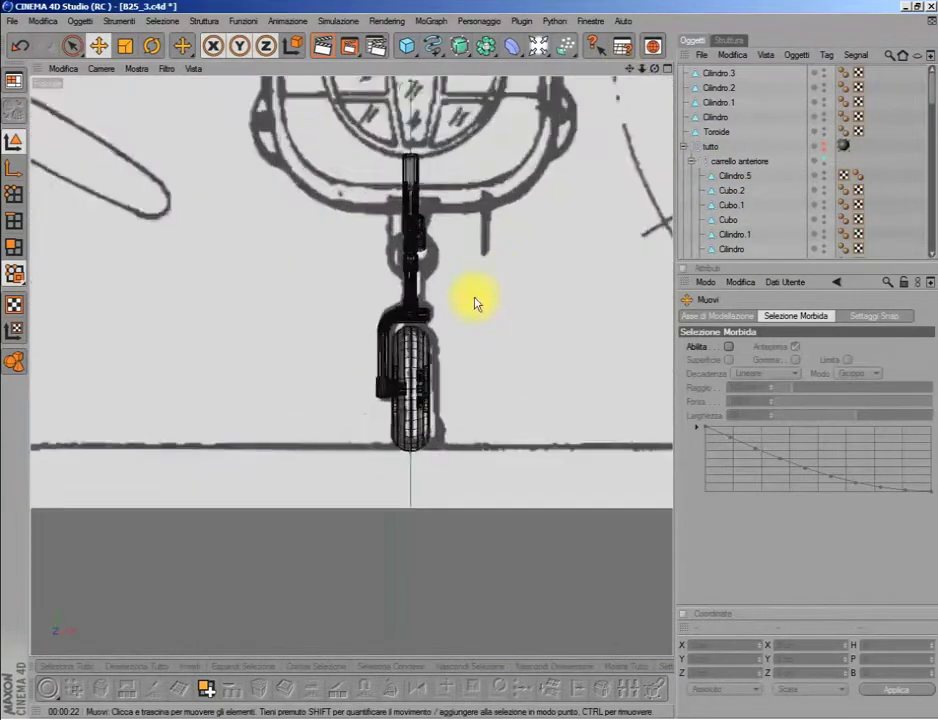
pyautogui.scroll(3, 473, 300)
# - Select the brace pieces Cubo and Cubo.1 together and drag them to the scene's top level
pyautogui.scroll(-5, 195, 416)
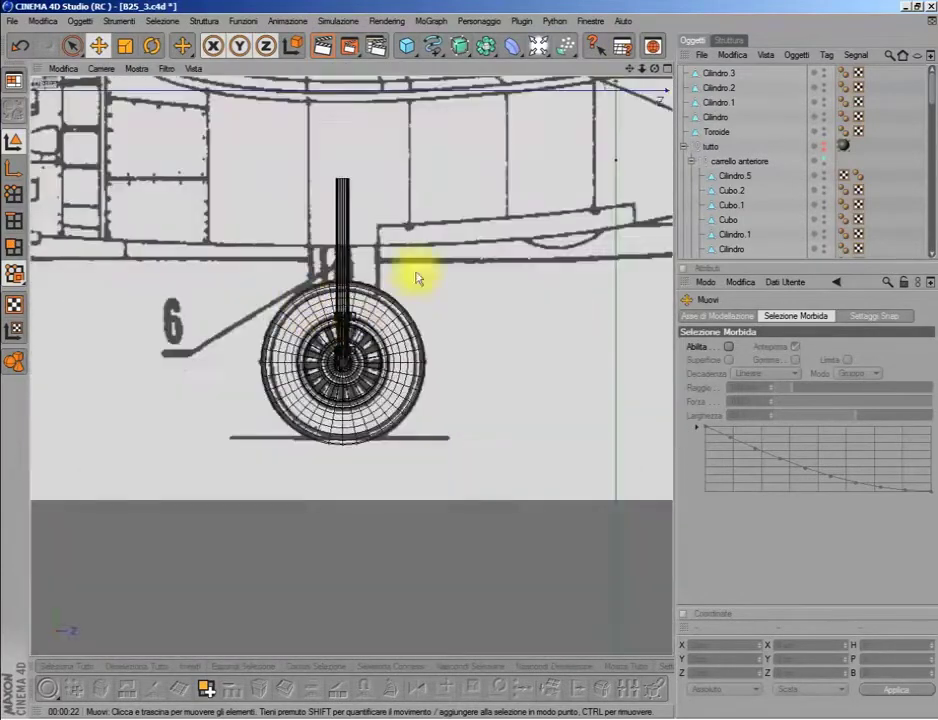
pyautogui.moveTo(629, 68); pyautogui.dragTo(600, 90)
pyautogui.scroll(5, 437, 292)
pyautogui.scroll(3, 437, 292)
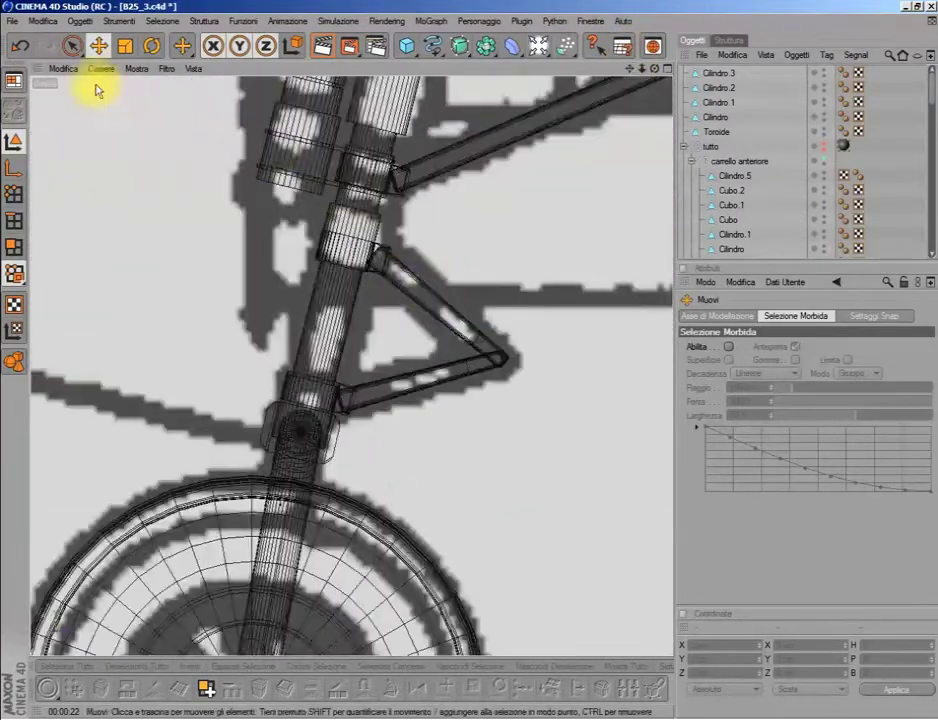
pyautogui.click(72, 45)
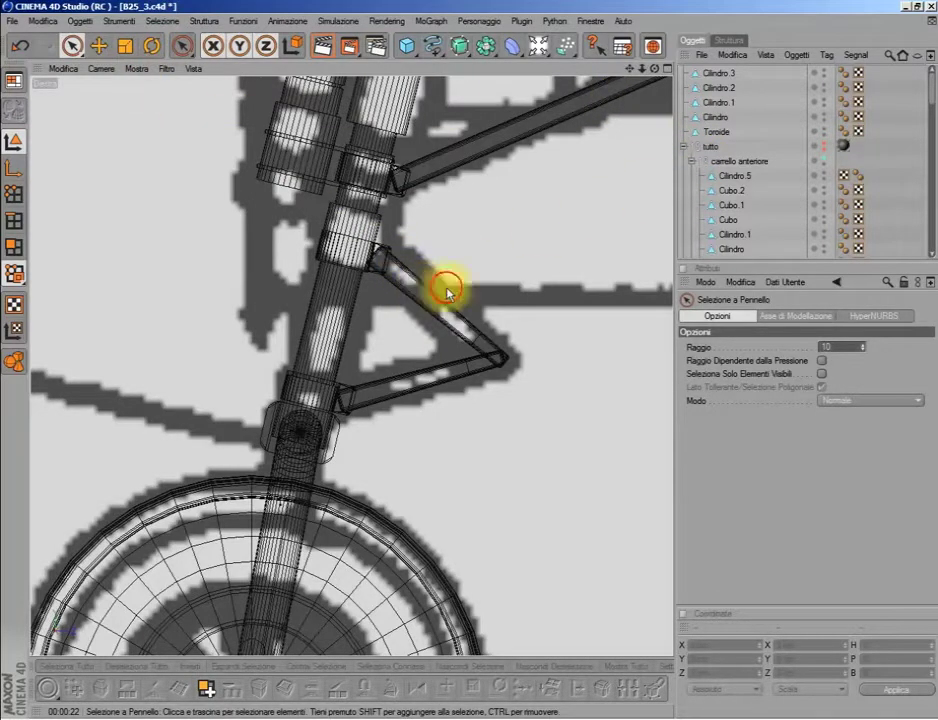
pyautogui.scroll(-2, 699, 194)
pyautogui.click(735, 149)
pyautogui.click(737, 127)
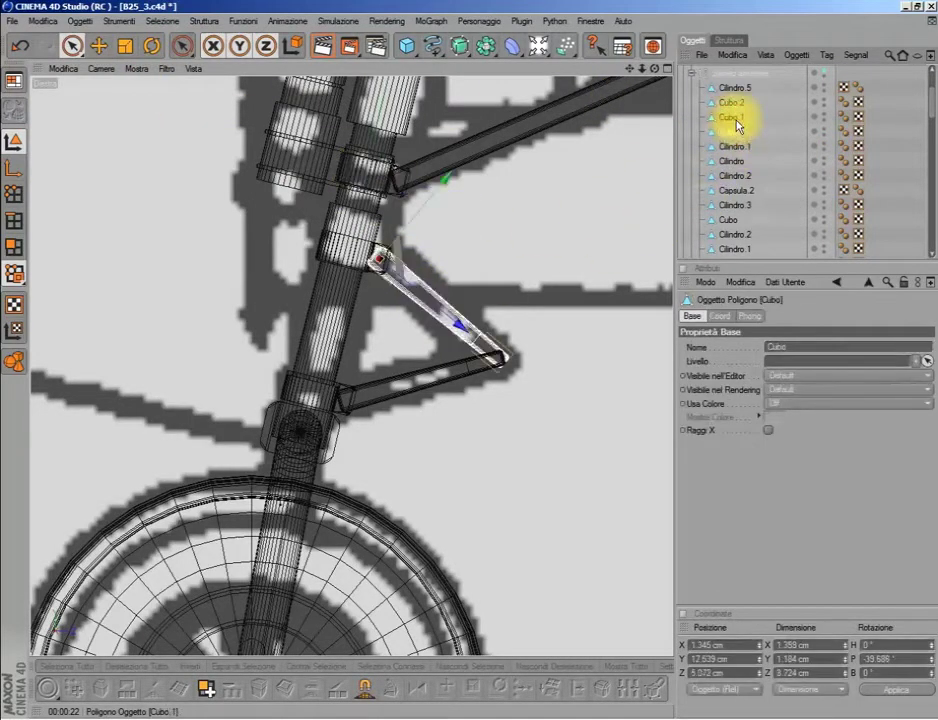
pyautogui.click(735, 119)
pyautogui.click(737, 127)
pyautogui.keyDown('ctrl'); pyautogui.click(735, 121); pyautogui.keyUp('ctrl')
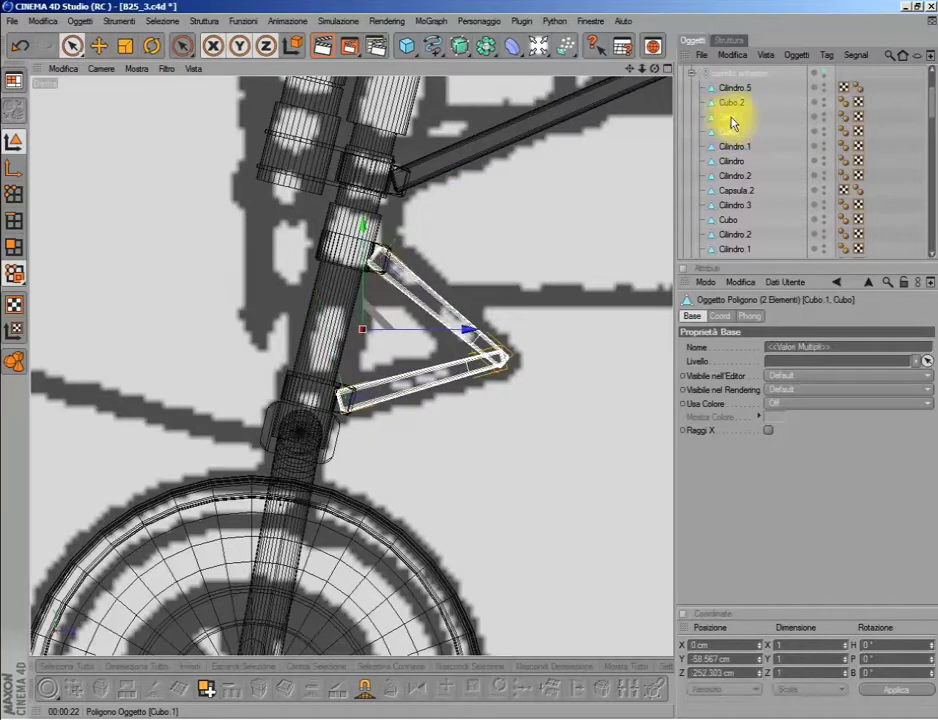
pyautogui.moveTo(740, 82); pyautogui.dragTo(732, 72)
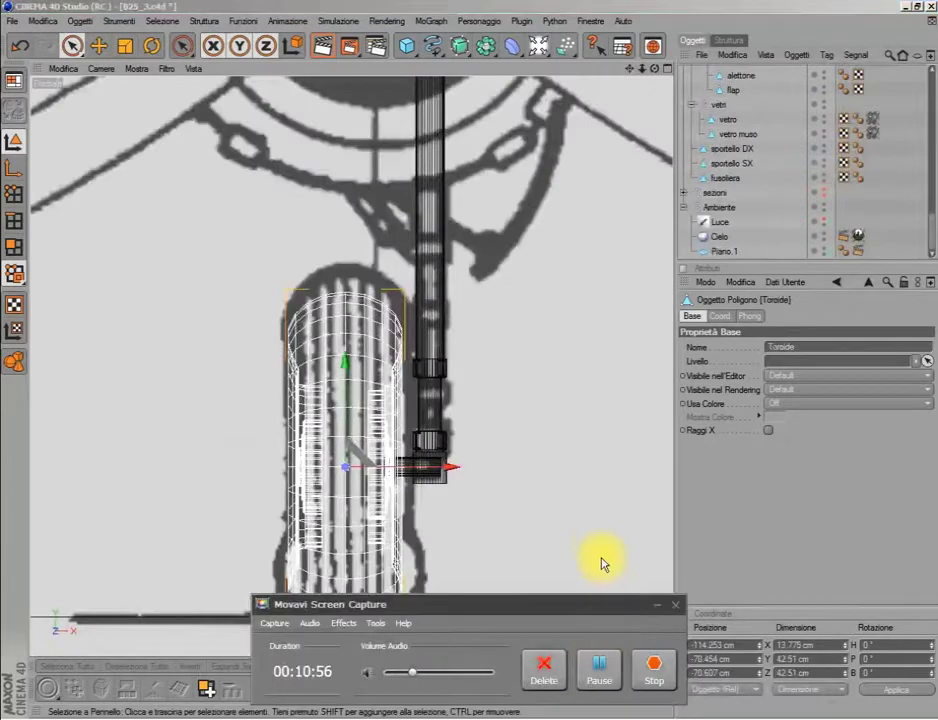
pyautogui.click(628, 372)
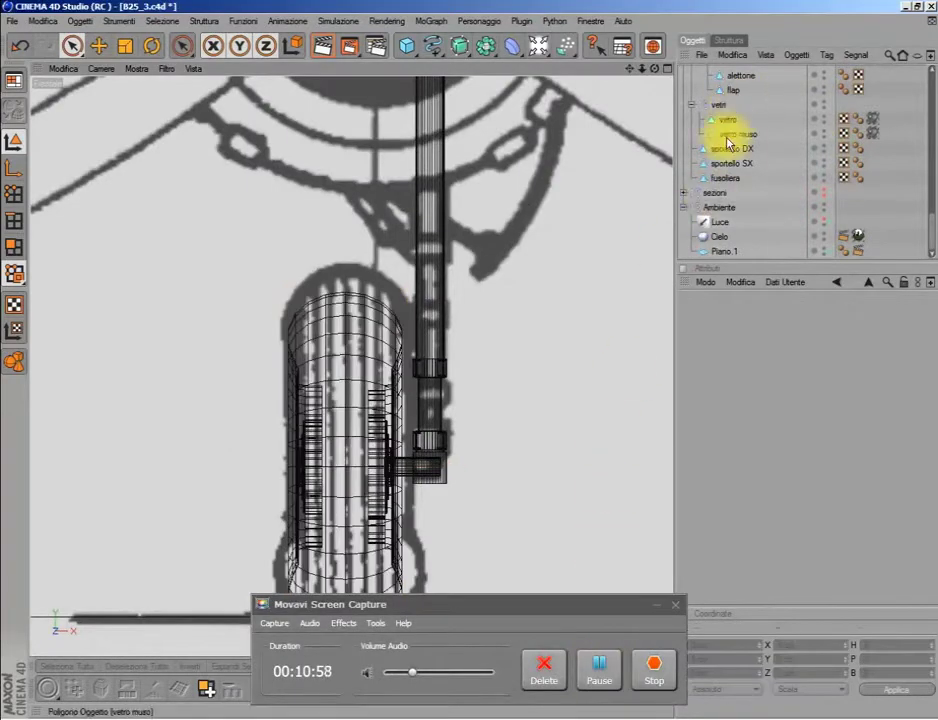
# - Pull the Toroide tyre's bottom points in Points mode with the Magnet tool at a 13 cm radius
pyautogui.scroll(5, 727, 143)
pyautogui.click(716, 160)
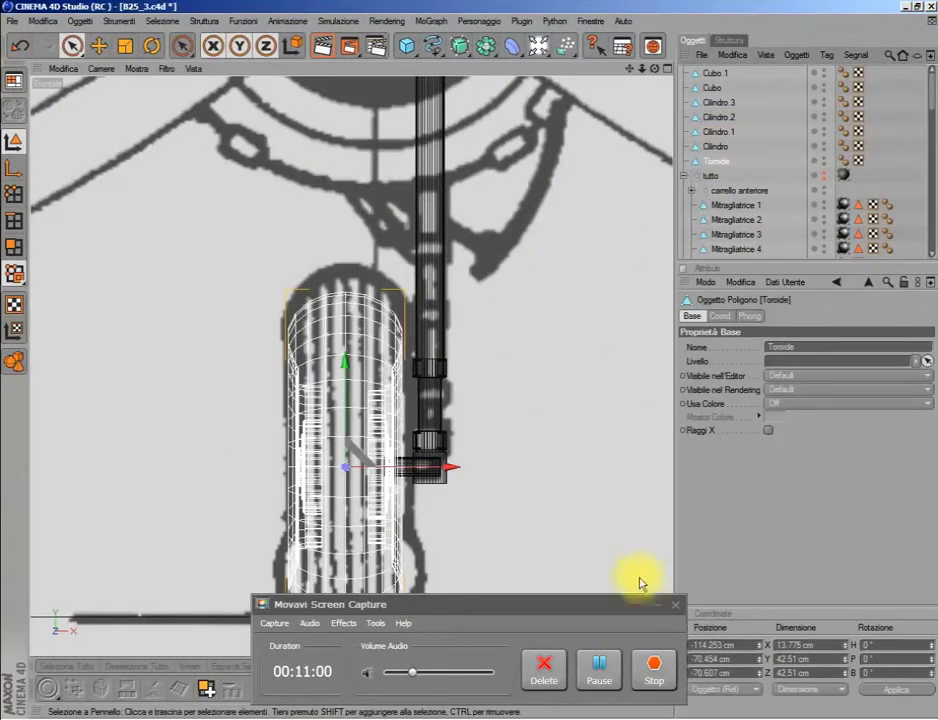
pyautogui.click(658, 605)
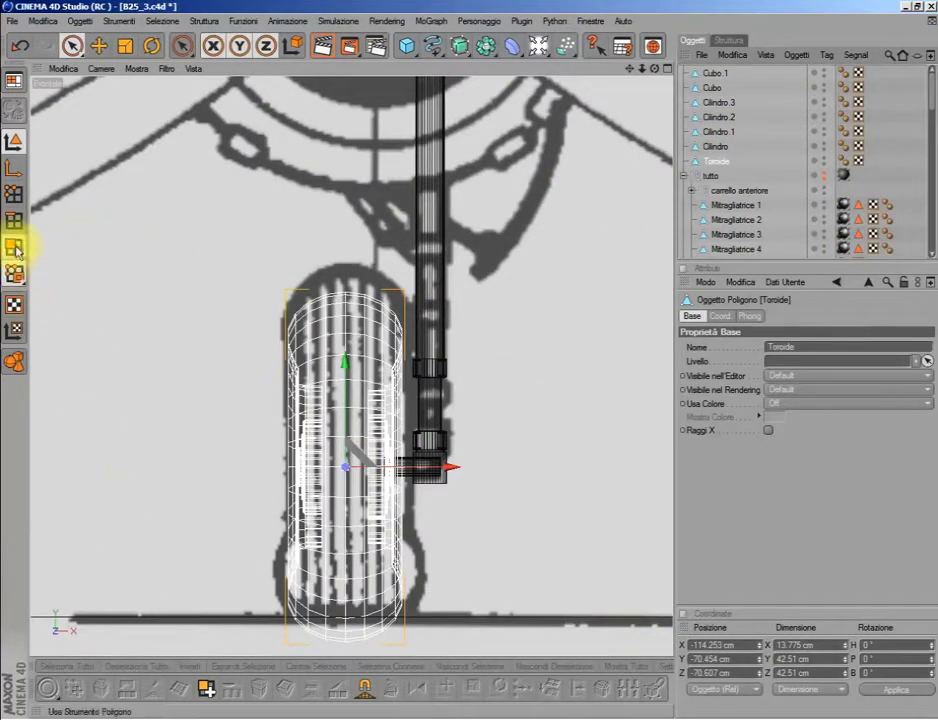
pyautogui.click(15, 193)
pyautogui.click(365, 688)
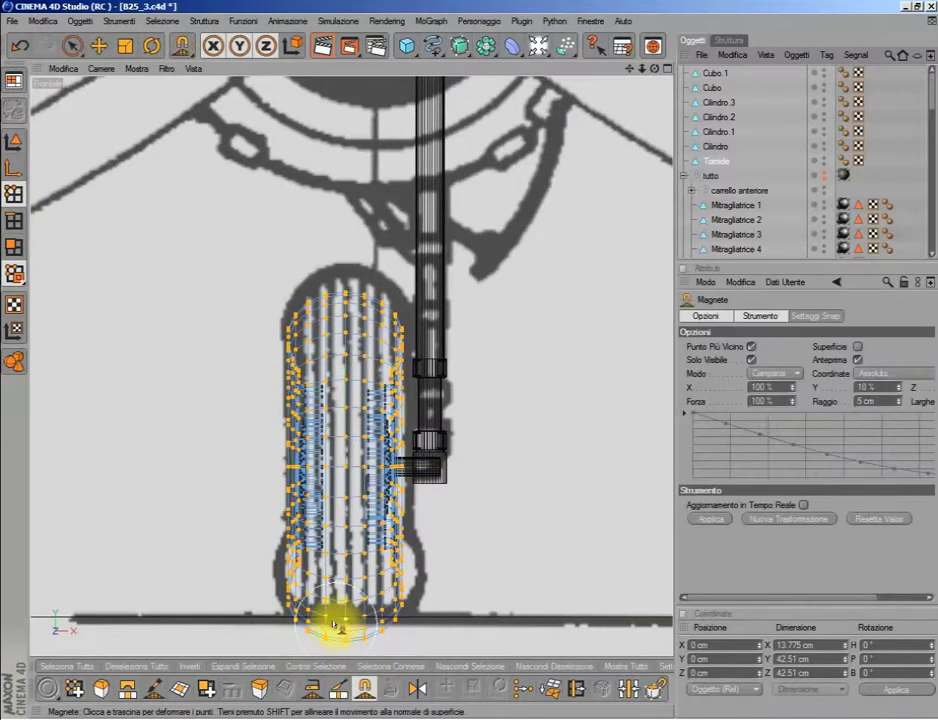
pyautogui.click(72, 45)
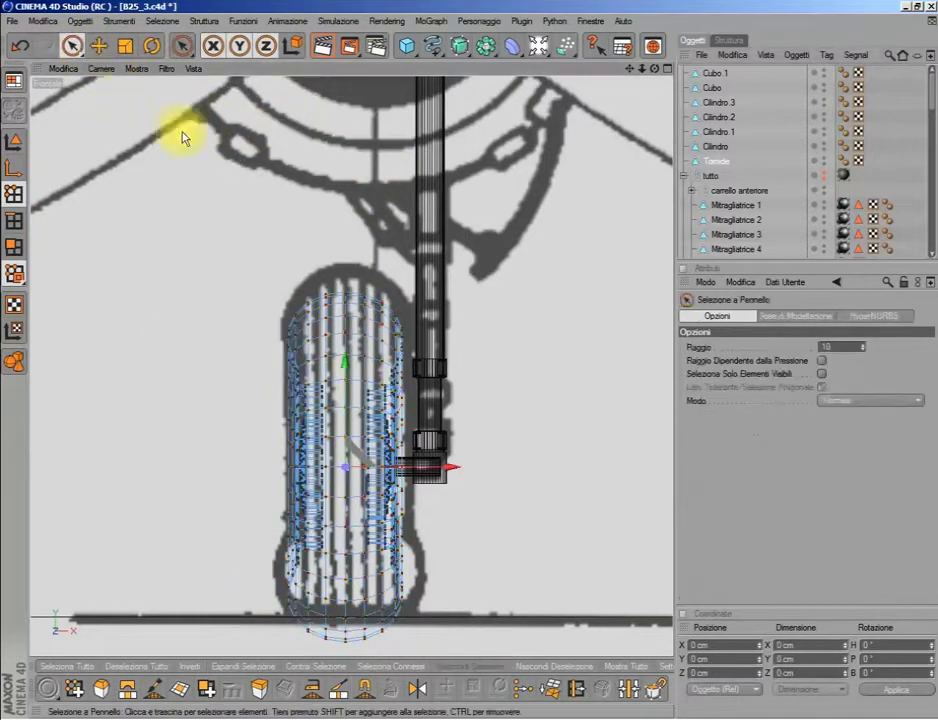
pyautogui.click(364, 688)
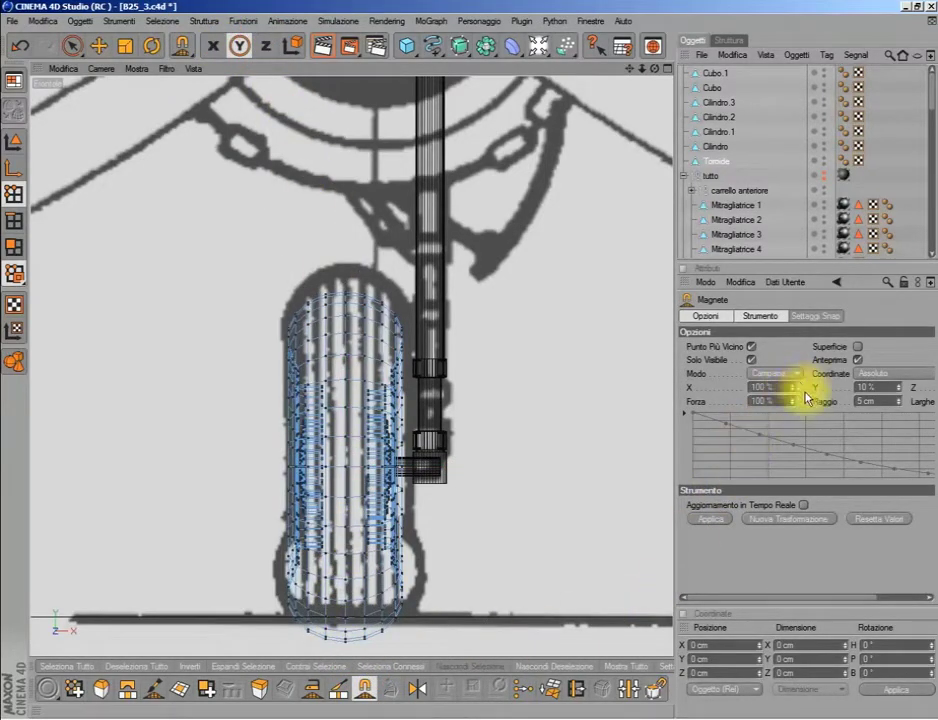
pyautogui.click(898, 399)
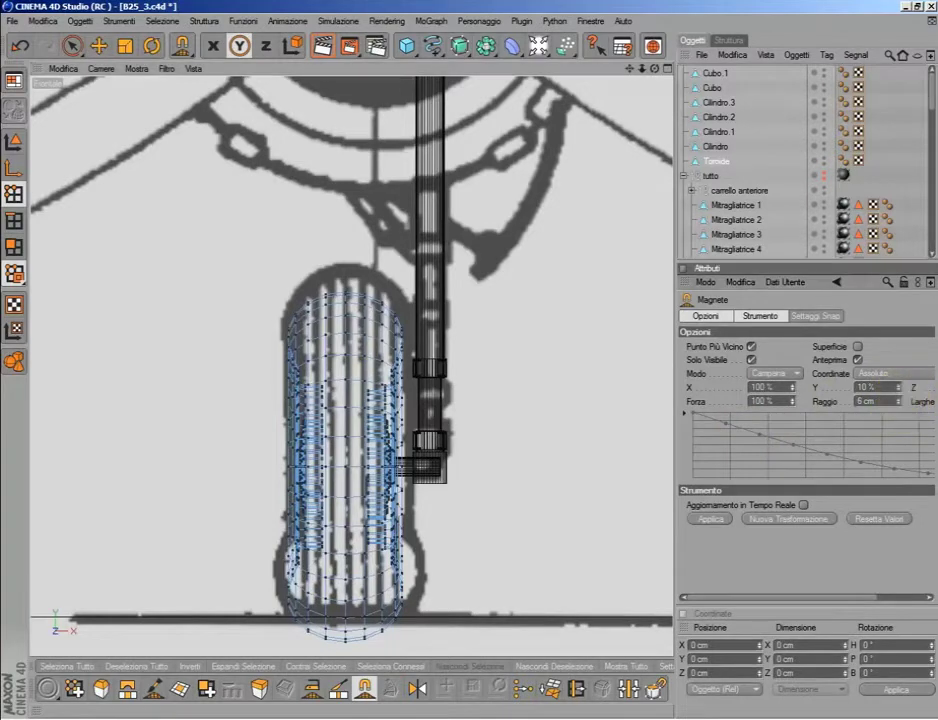
pyautogui.moveTo(347, 656); pyautogui.dragTo(356, 636)
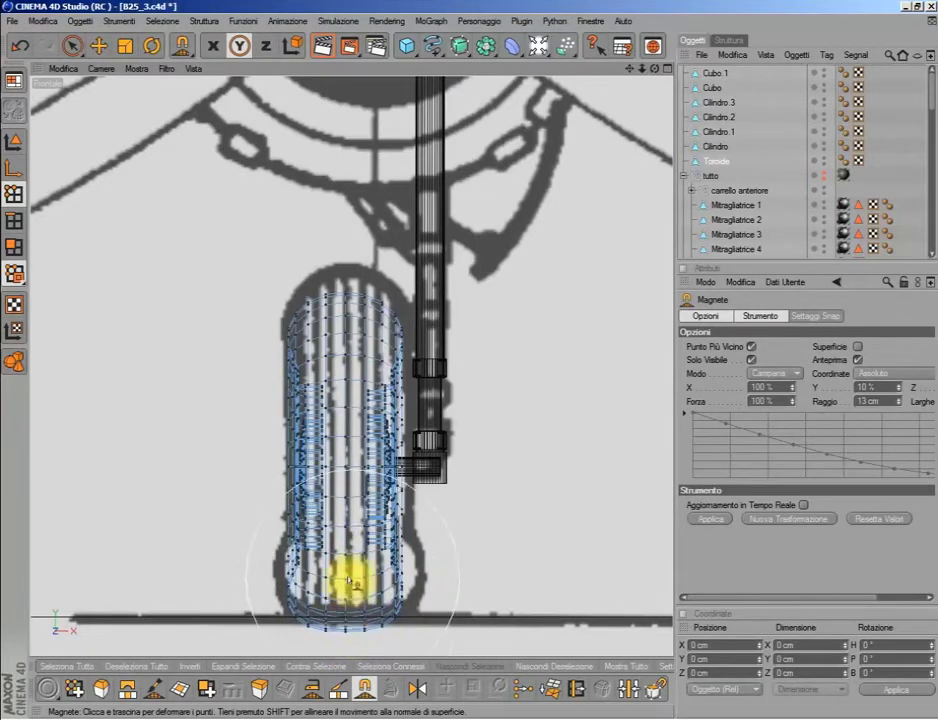
pyautogui.middleClick(349, 620)
pyautogui.middleClick(299, 331)
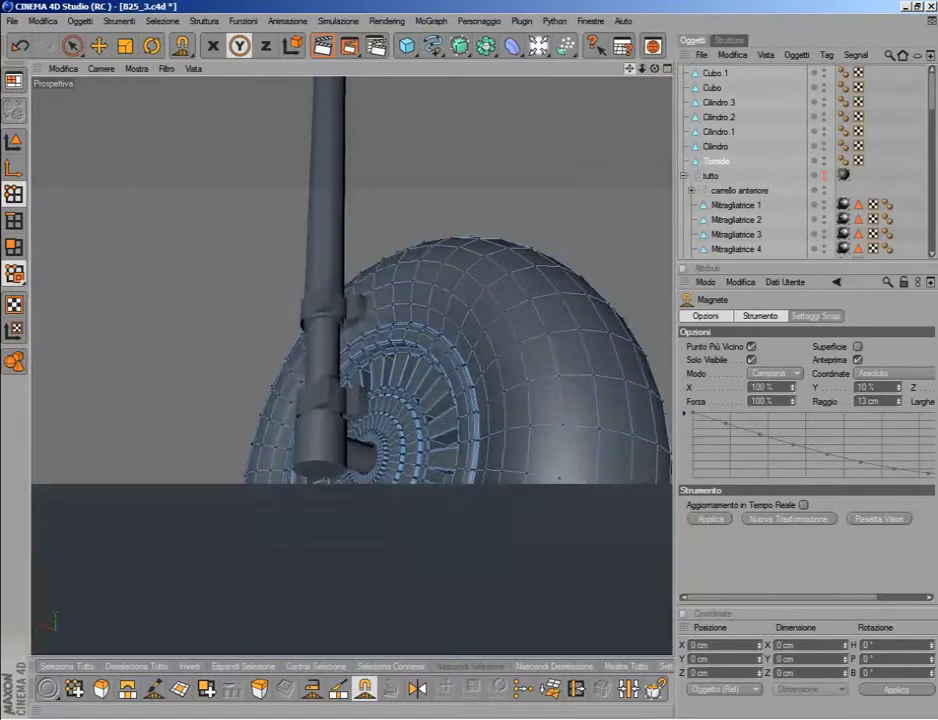
# - Undo the stray magnet dent at the tyre's lower left
pyautogui.keyDown('alt'); pyautogui.moveTo(440, 400); pyautogui.dragTo(607, 142); pyautogui.keyUp('alt')
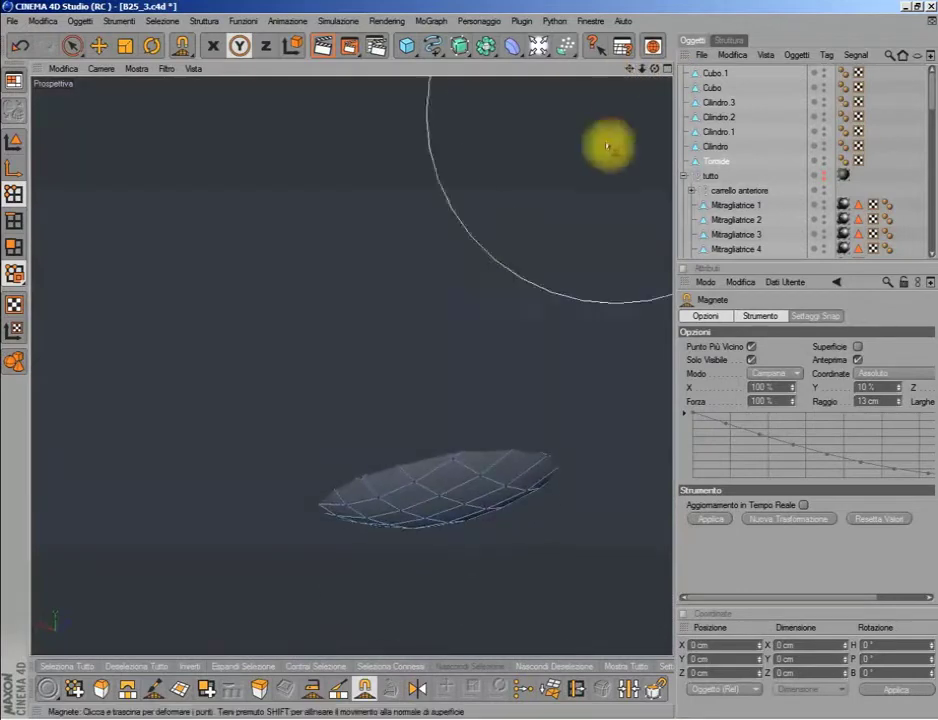
pyautogui.moveTo(653, 67)
pyautogui.mouseDown()
pyautogui.moveTo(537, 418)
pyautogui.moveTo(436, 477)
pyautogui.moveTo(446, 331)
pyautogui.moveTo(412, 465)
pyautogui.moveTo(436, 406)
pyautogui.moveTo(425, 419)
pyautogui.moveTo(429, 398)
pyautogui.moveTo(433, 534)
pyautogui.moveTo(444, 427)
pyautogui.moveTo(429, 544)
pyautogui.moveTo(429, 514)
pyautogui.moveTo(404, 484)
pyautogui.moveTo(425, 479)
pyautogui.moveTo(462, 508)
pyautogui.moveTo(461, 492)
pyautogui.moveTo(431, 488)
pyautogui.moveTo(429, 448)
pyautogui.moveTo(398, 446)
pyautogui.moveTo(469, 454)
pyautogui.moveTo(488, 477)
pyautogui.moveTo(493, 470)
pyautogui.moveTo(471, 475)
pyautogui.mouseUp()
pyautogui.middleClick(471, 477)
pyautogui.middleClick(471, 477)
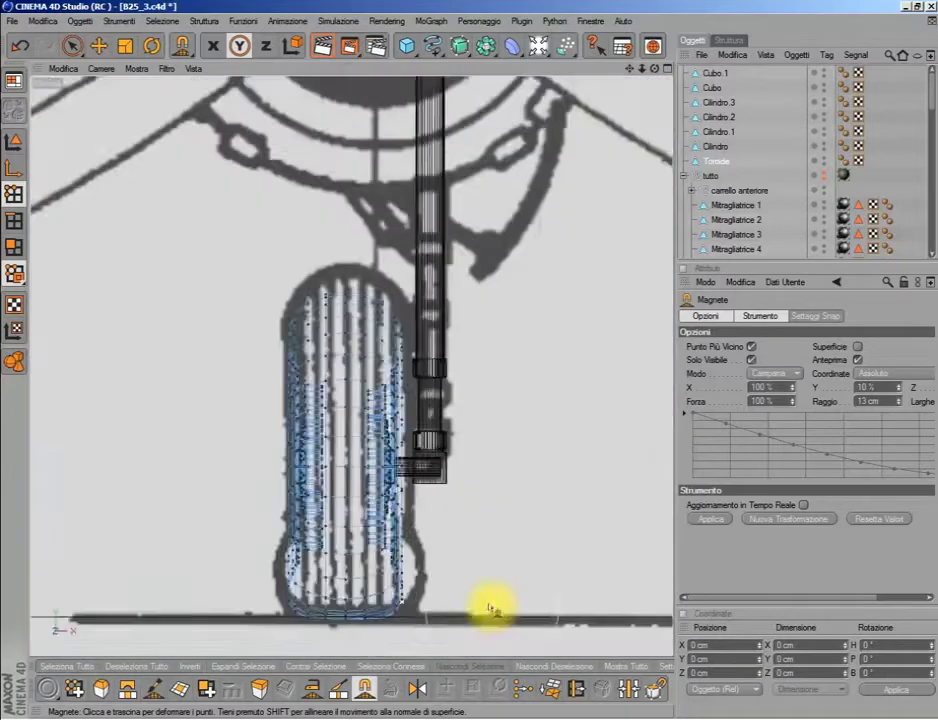
pyautogui.moveTo(642, 68); pyautogui.dragTo(557, 304)
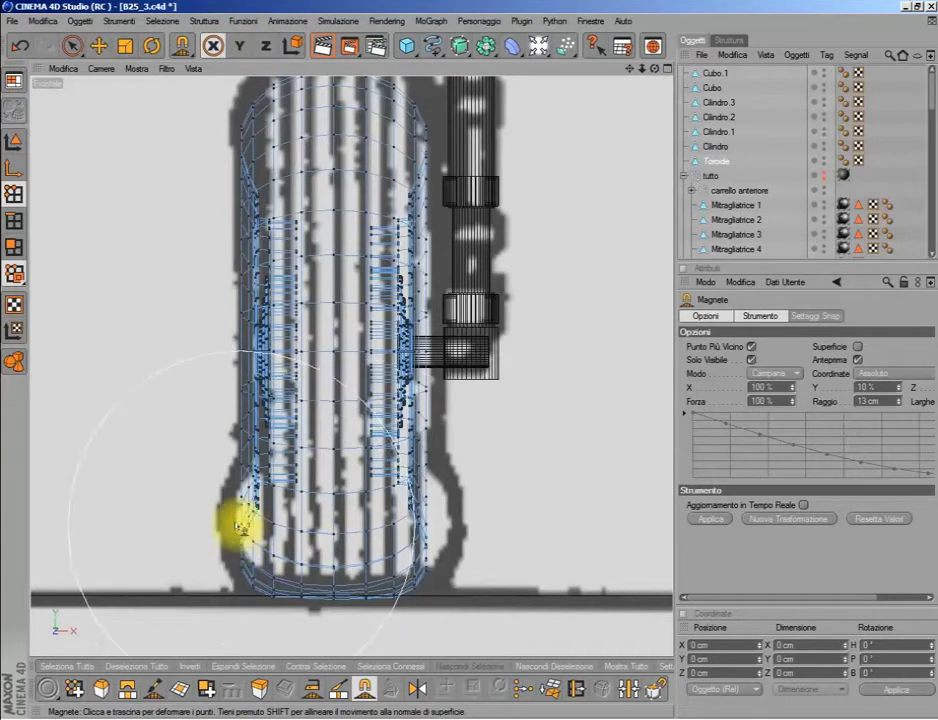
pyautogui.click(19, 45)
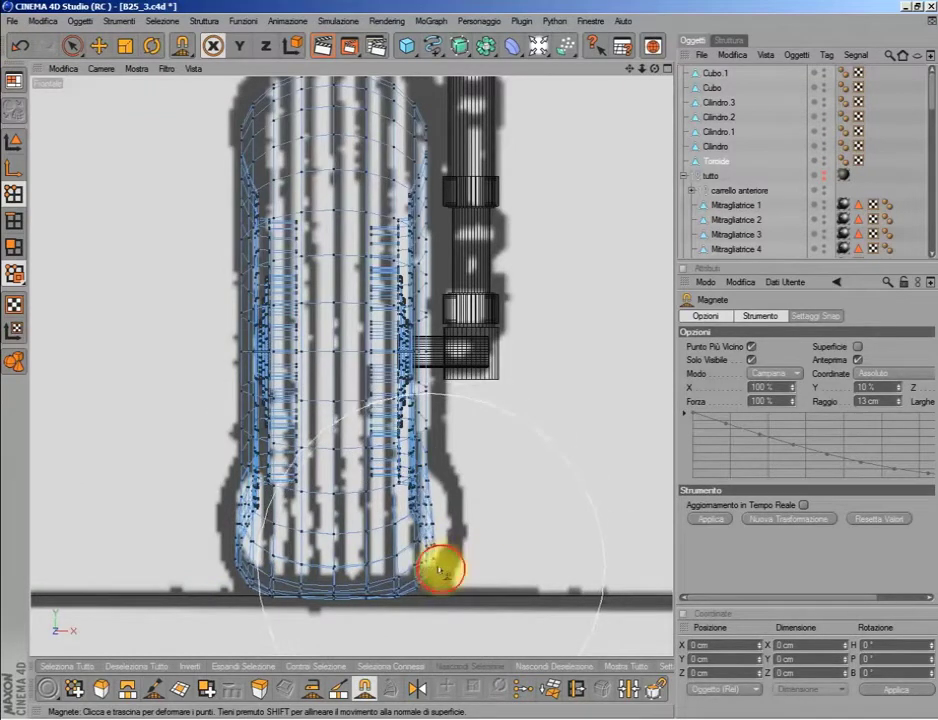
# - Orbit and zoom the perspective view to inspect the shaded wheel's rim and spokes
pyautogui.middleClick(447, 552)
pyautogui.middleClick(283, 341)
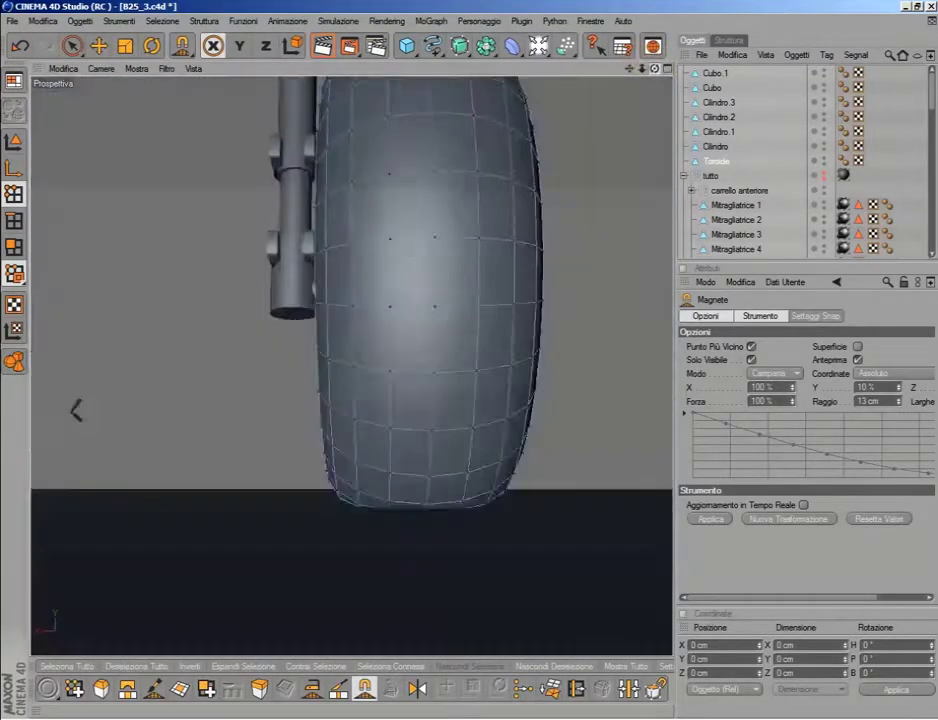
pyautogui.moveTo(76, 410)
pyautogui.keyDown('alt'); pyautogui.mouseDown()
pyautogui.moveTo(200, 400)
pyautogui.moveTo(300, 470)
pyautogui.mouseUp(); pyautogui.keyUp('alt')
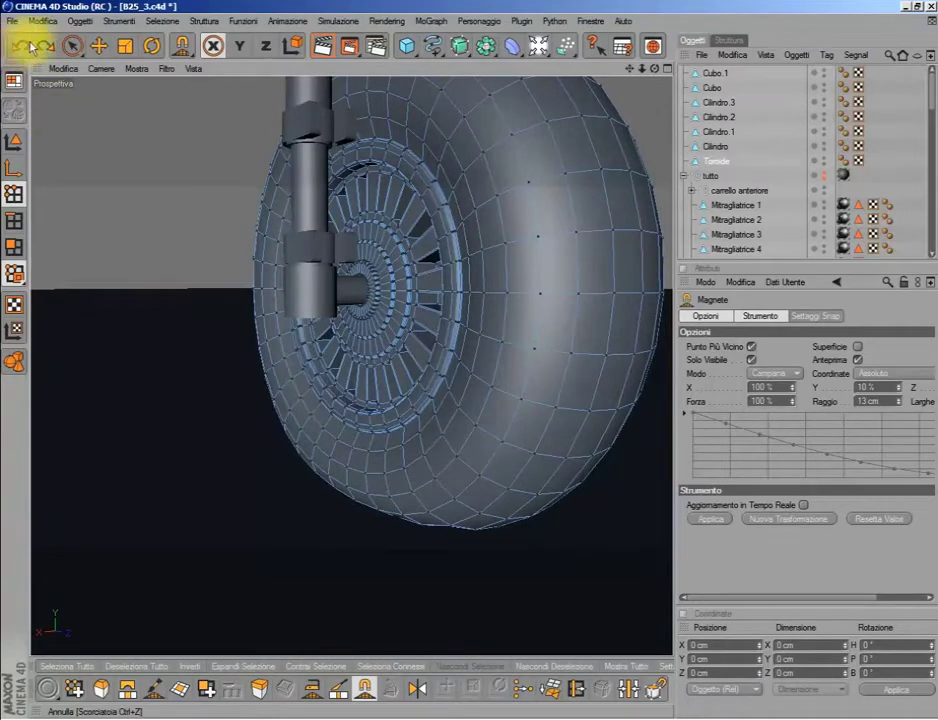
pyautogui.moveTo(645, 68); pyautogui.dragTo(127, 90)
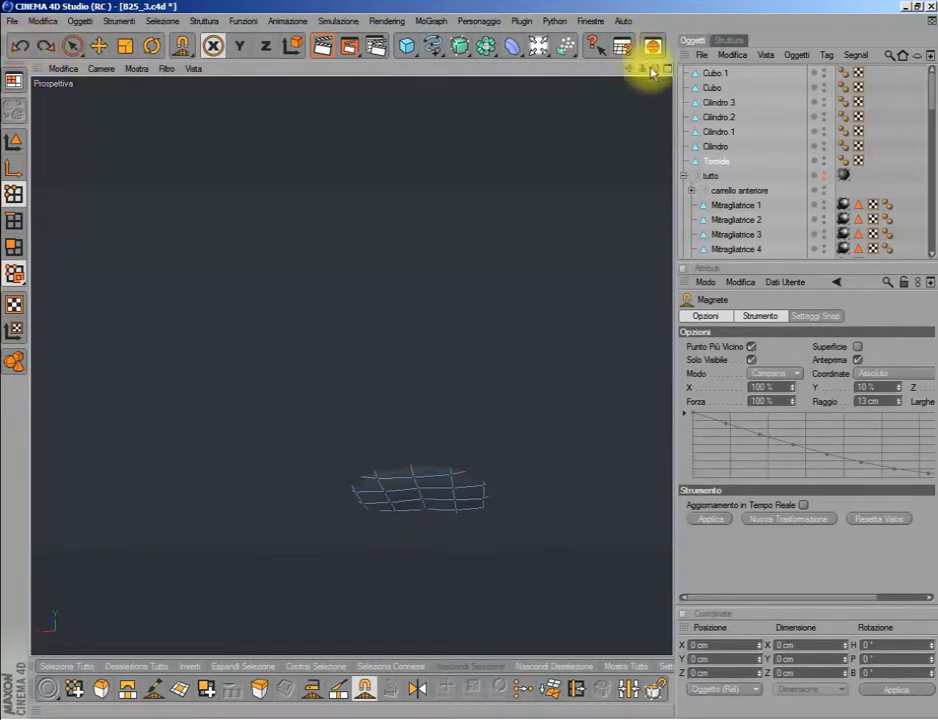
pyautogui.moveTo(642, 68); pyautogui.dragTo(258, 78)
# - Paint-select the lower tyre polygons with Live Selection and set the Magnet radius to 6 cm
pyautogui.click(72, 45)
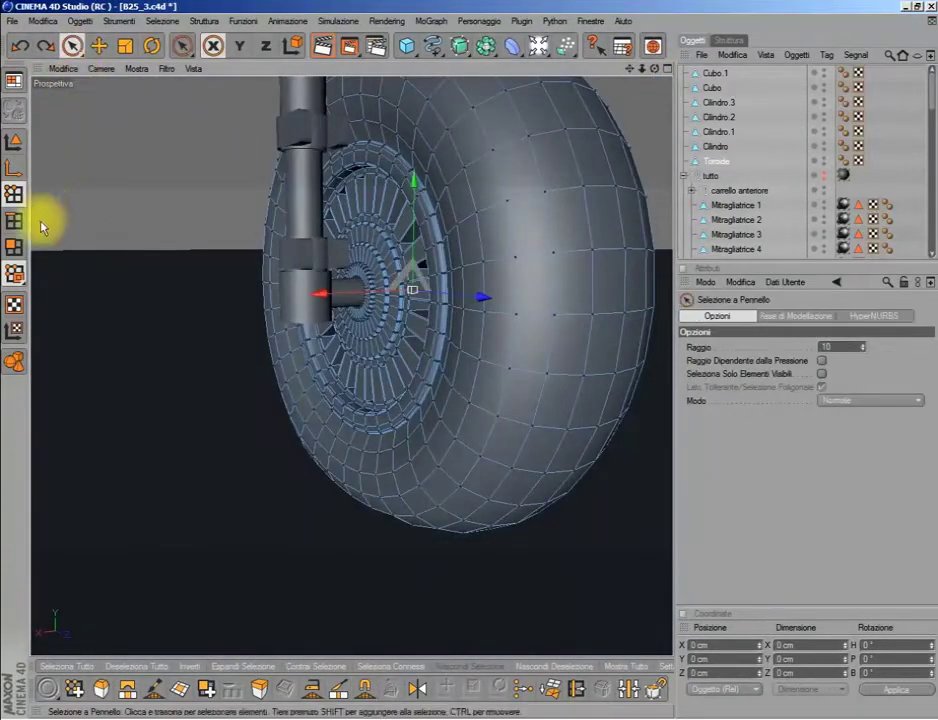
pyautogui.click(15, 252)
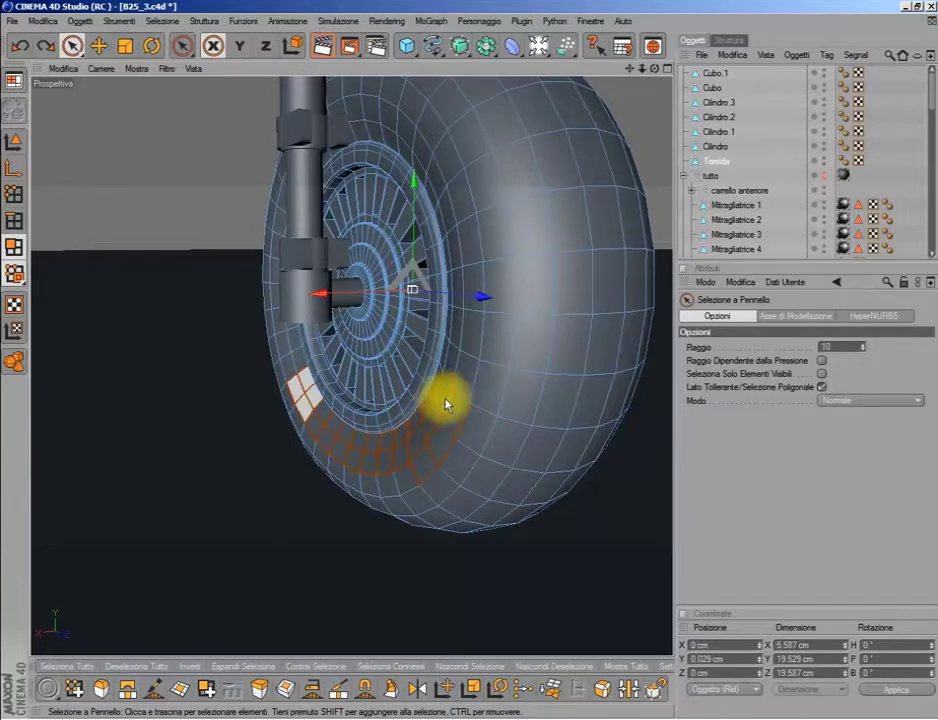
pyautogui.moveTo(446, 404); pyautogui.dragTo(372, 497)
pyautogui.moveTo(295, 405); pyautogui.dragTo(507, 446)
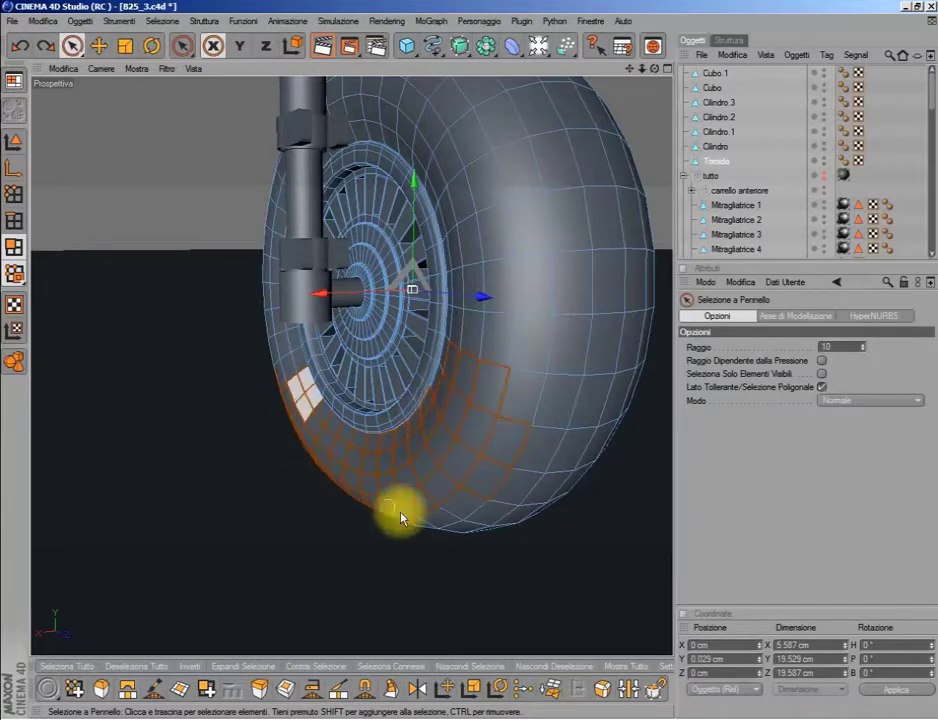
pyautogui.click(810, 712)
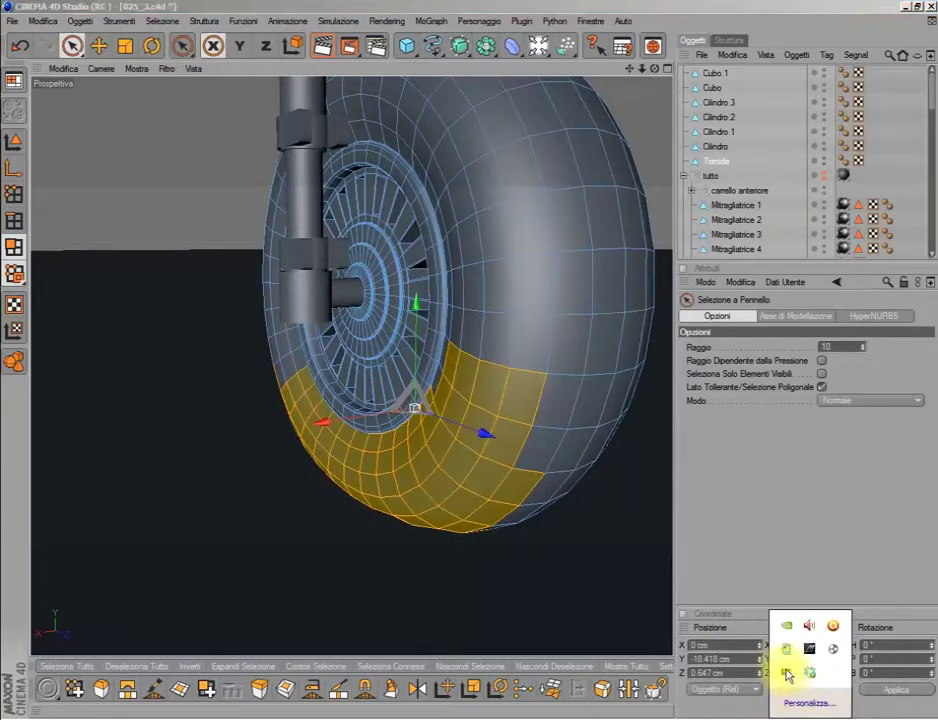
pyautogui.click(785, 670)
pyautogui.click(599, 666)
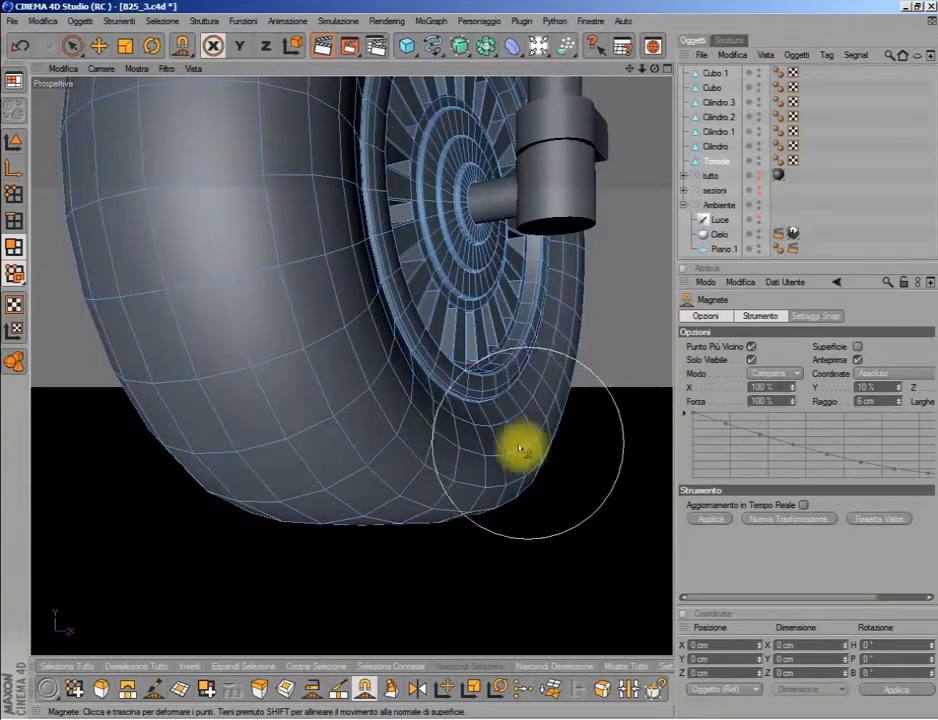
# - Drag the tyre's bottom points down with the 6 cm Magnet so its lower sidewall bulges at the ground
pyautogui.moveTo(502, 457)
pyautogui.mouseDown()
pyautogui.moveTo(490, 452)
pyautogui.moveTo(503, 480)
pyautogui.moveTo(509, 454)
pyautogui.moveTo(469, 480)
pyautogui.moveTo(466, 456)
pyautogui.moveTo(456, 509)
pyautogui.moveTo(431, 473)
pyautogui.mouseUp()
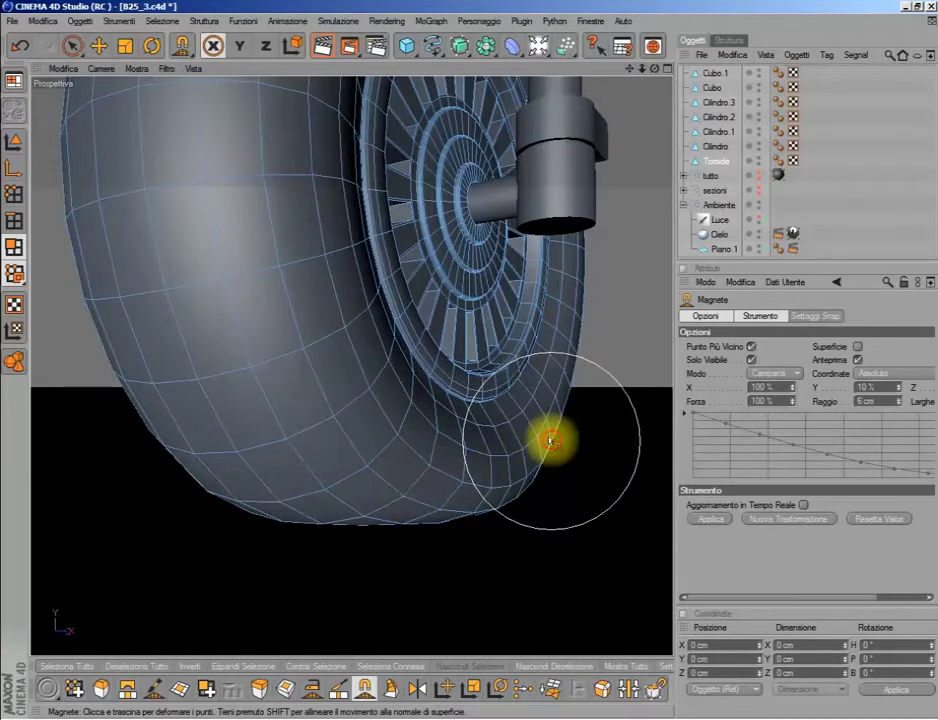
pyautogui.moveTo(535, 438)
pyautogui.mouseDown()
pyautogui.moveTo(553, 400)
pyautogui.moveTo(557, 442)
pyautogui.mouseUp()
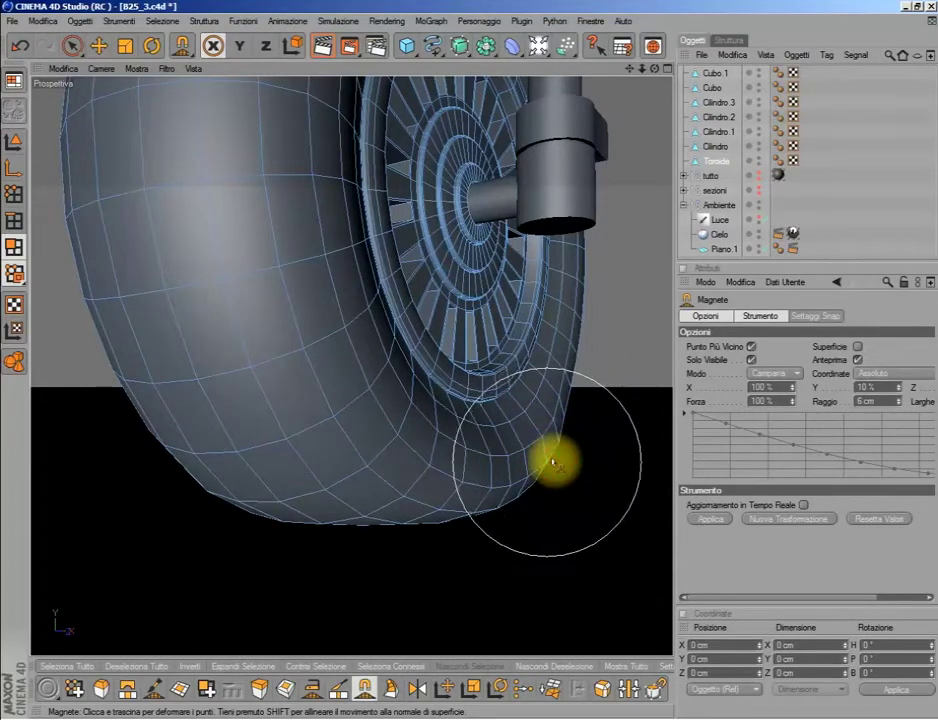
pyautogui.moveTo(555, 461); pyautogui.dragTo(542, 400)
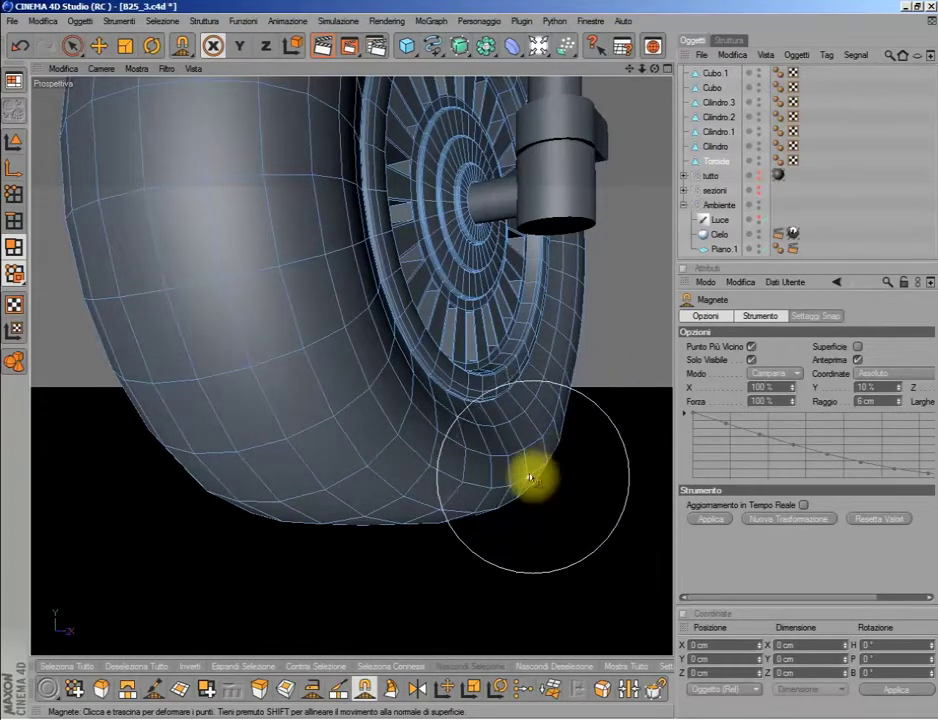
pyautogui.scroll(-3, 532, 452)
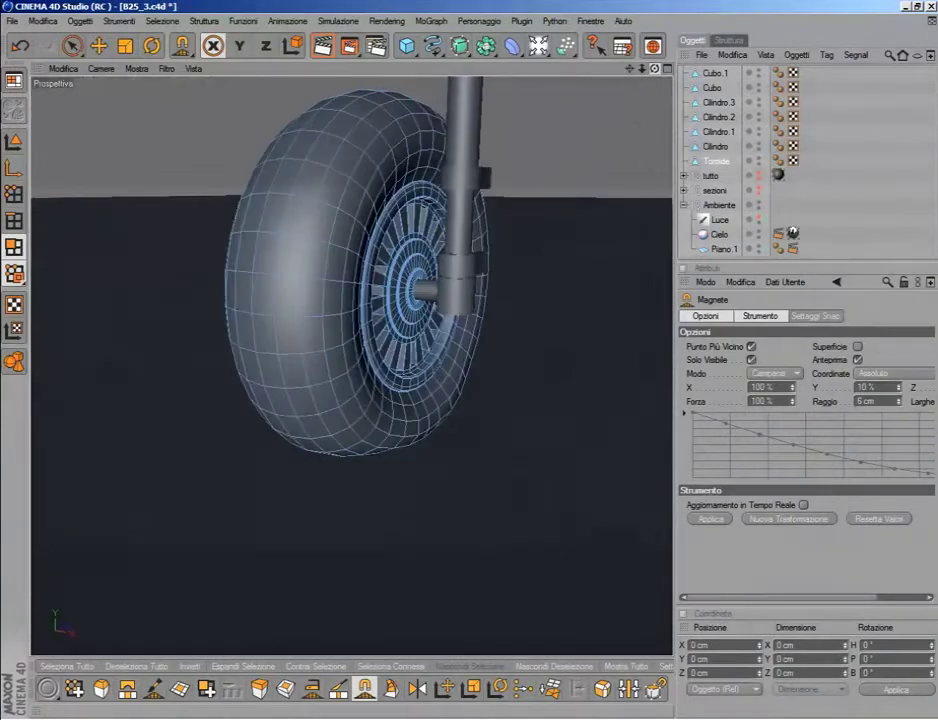
pyautogui.moveTo(633, 73); pyautogui.dragTo(670, 142)
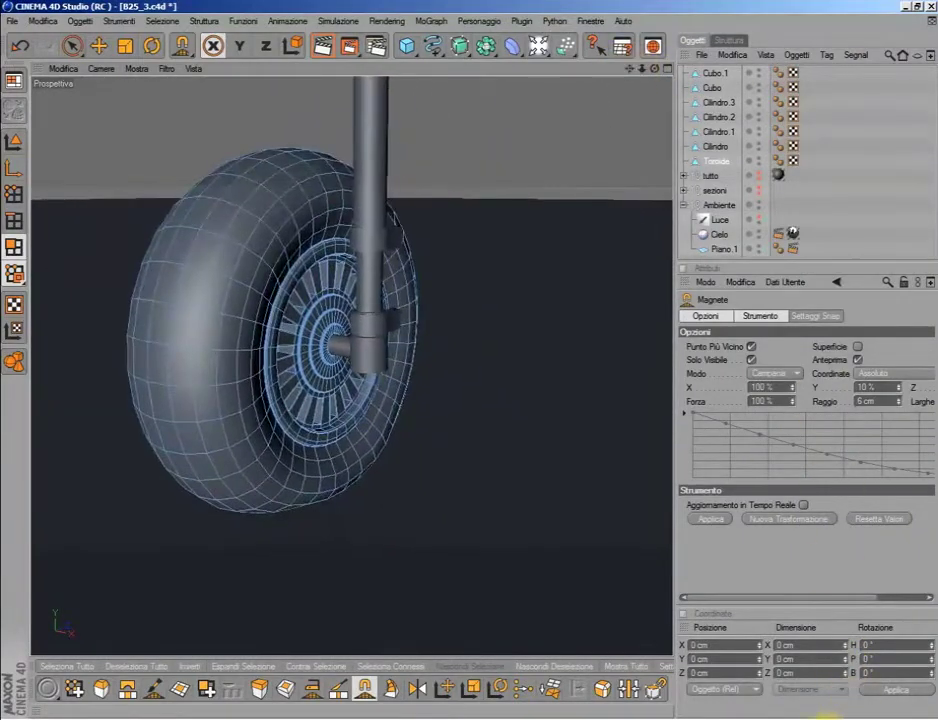
pyautogui.click(808, 712)
pyautogui.click(786, 671)
pyautogui.click(603, 666)
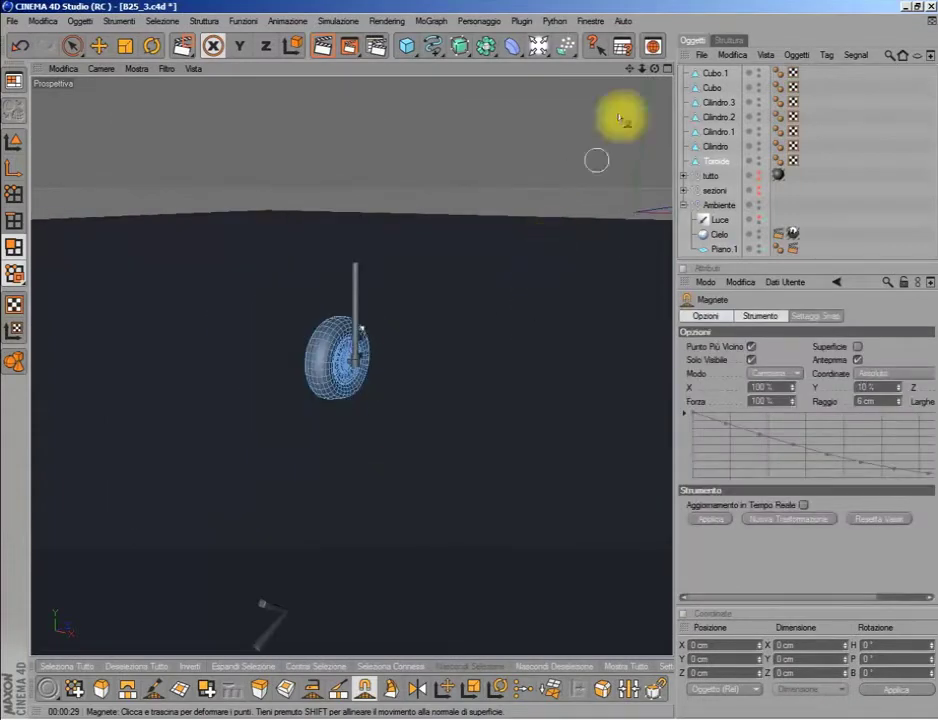
# - Select the brace bars Cubo and Cubo.1 and zoom the Right view in on the wheel and strut
pyautogui.click(713, 75)
pyautogui.middleClick(601, 262)
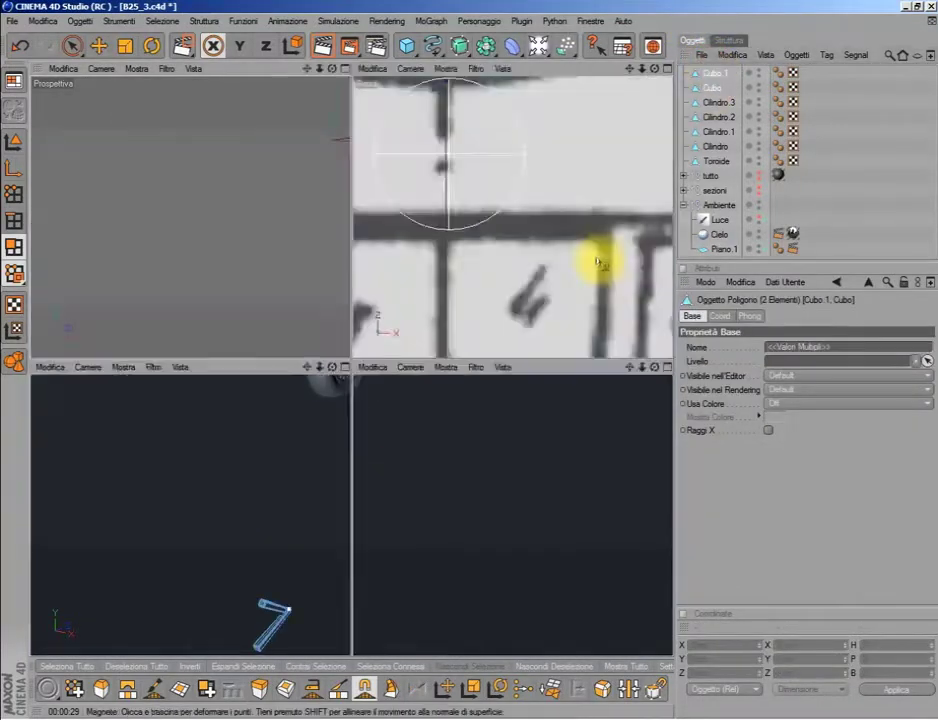
pyautogui.middleClick(601, 262)
pyautogui.click(98, 45)
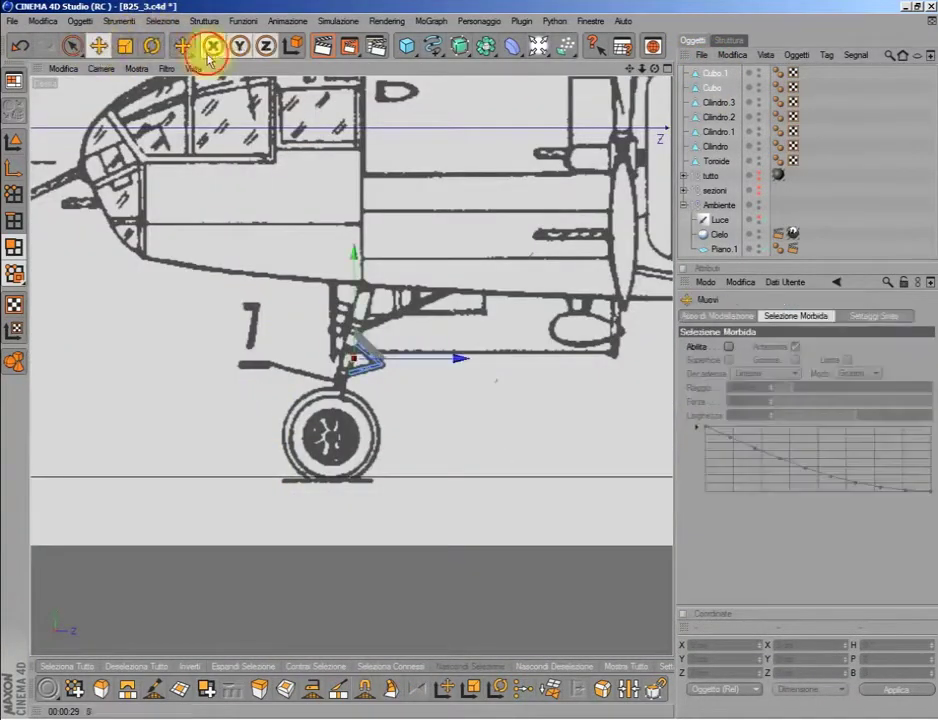
pyautogui.click(13, 143)
pyautogui.click(375, 372)
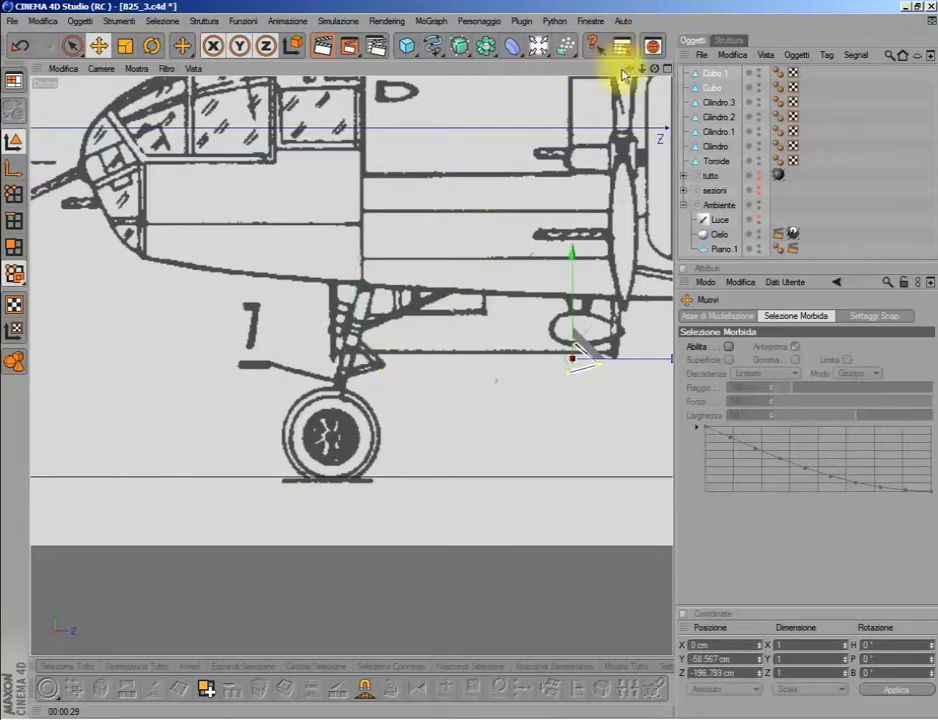
pyautogui.moveTo(629, 68); pyautogui.dragTo(297, 276)
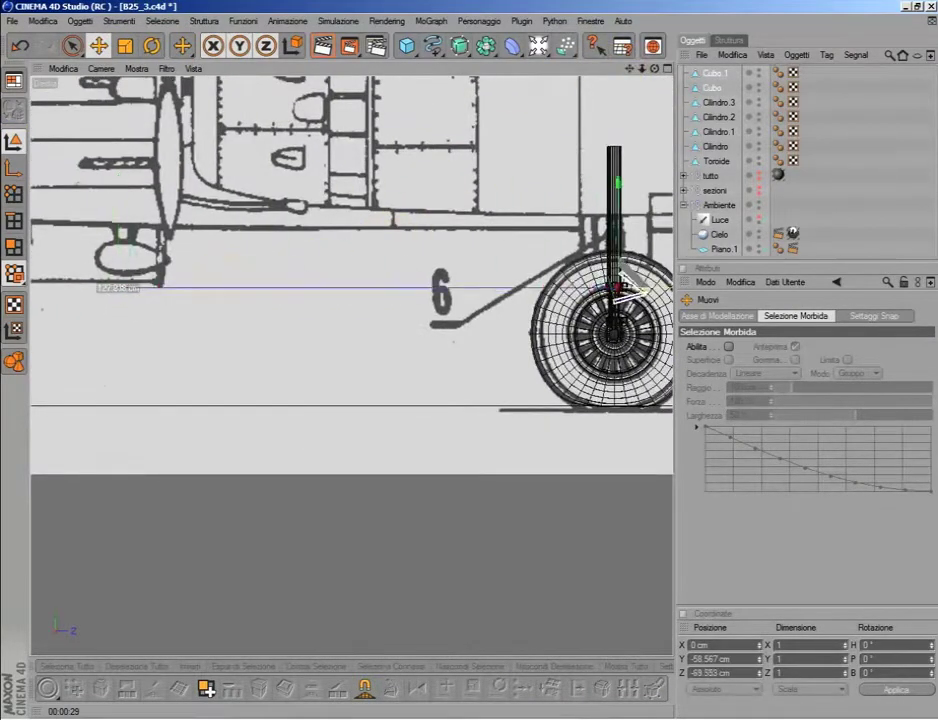
pyautogui.moveTo(629, 70); pyautogui.dragTo(435, 325)
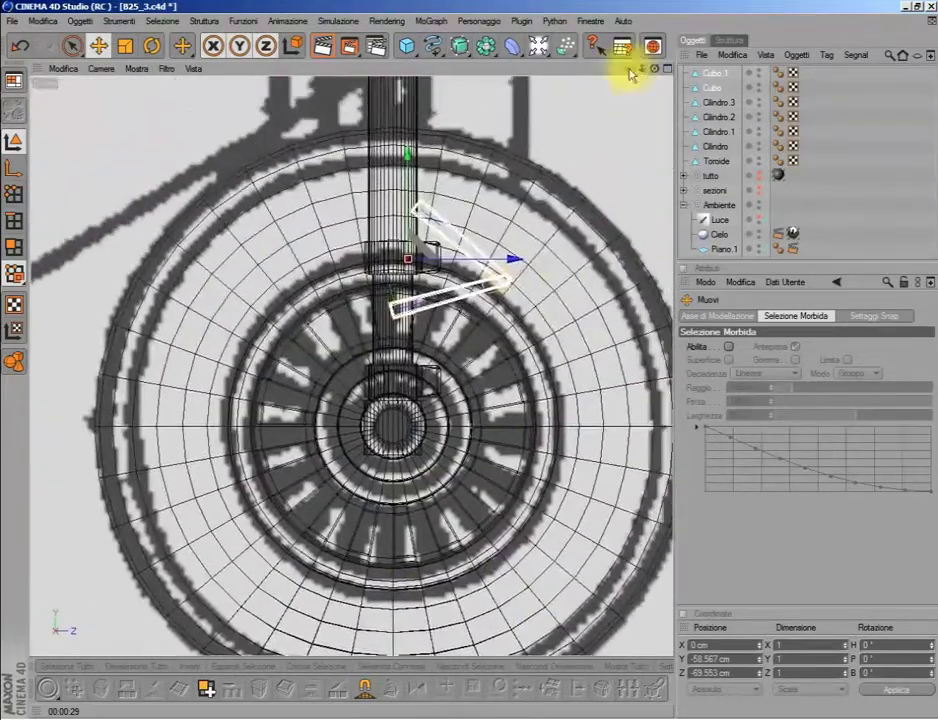
pyautogui.moveTo(630, 70); pyautogui.dragTo(502, 240)
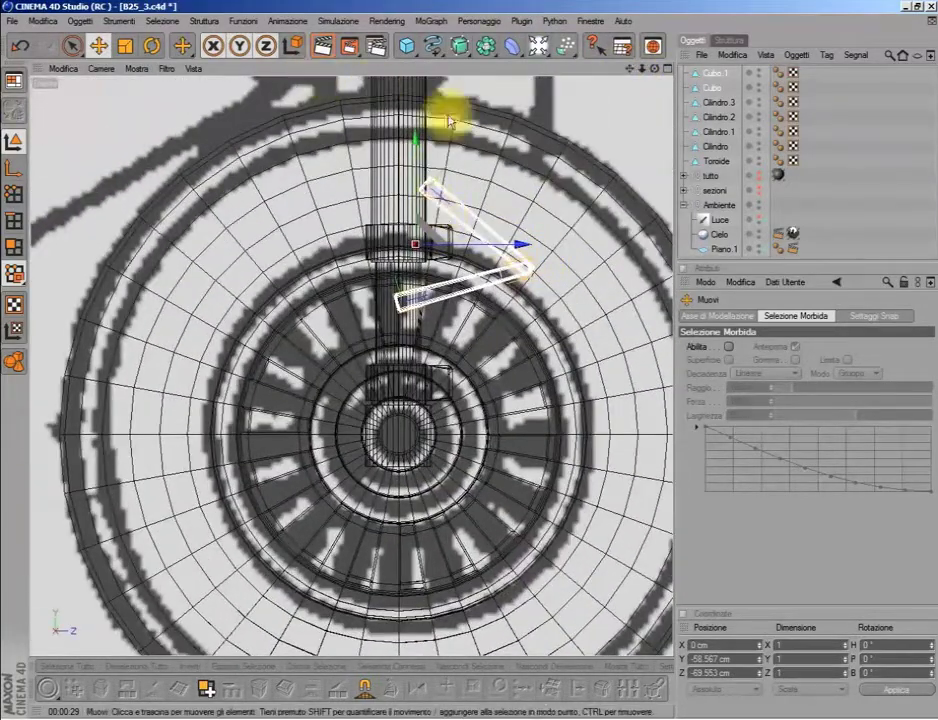
# - Try moving the brace's pivot down, then undo it and return to editing the brace
pyautogui.click(156, 46)
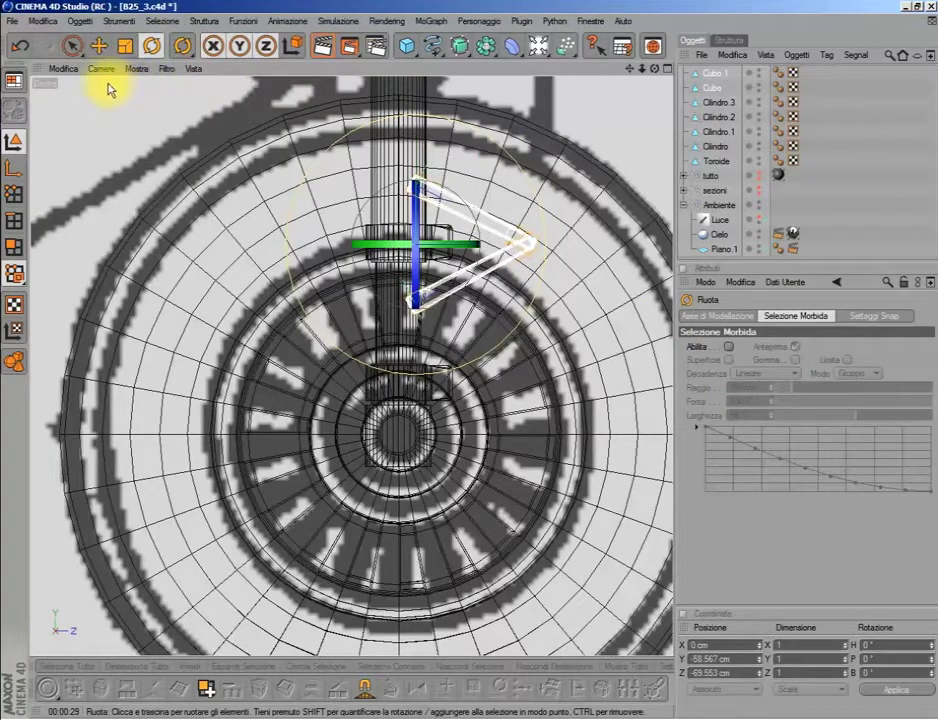
pyautogui.click(104, 47)
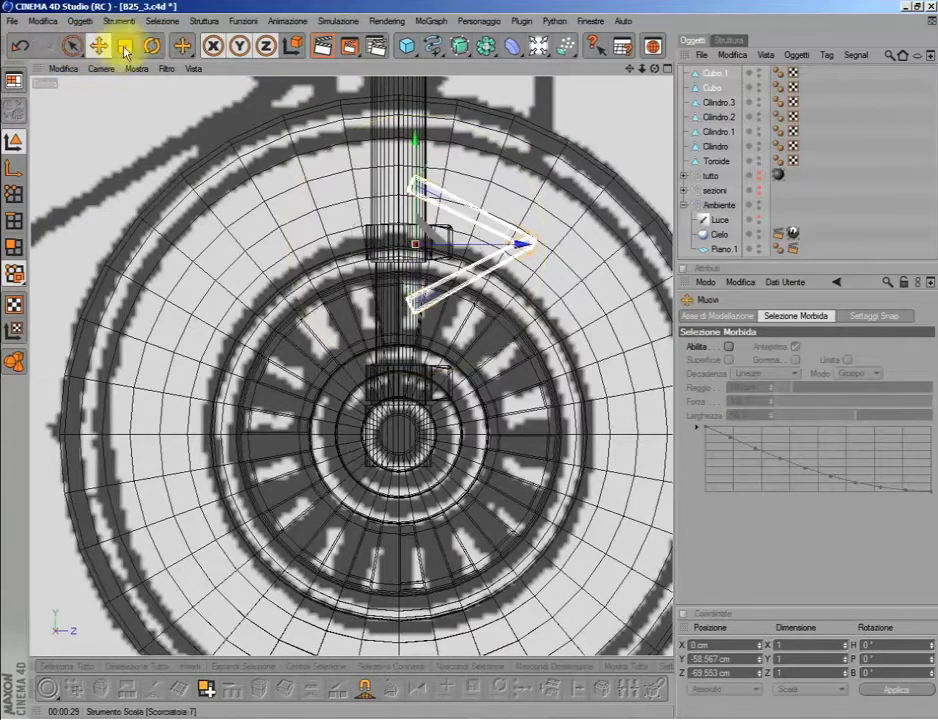
pyautogui.click(14, 168)
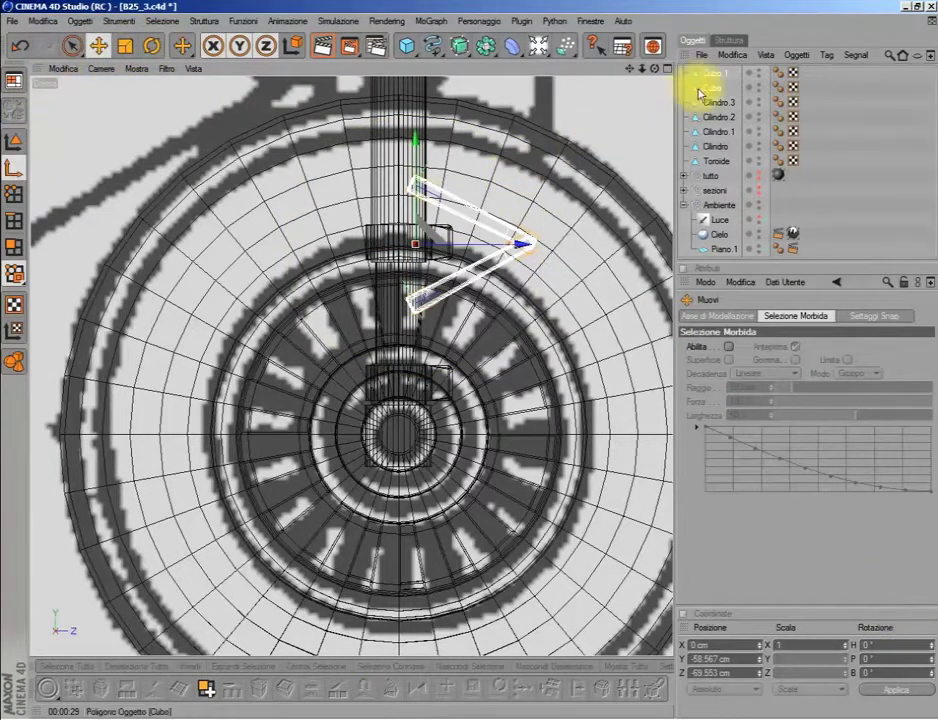
pyautogui.moveTo(415, 150)
pyautogui.mouseDown()
pyautogui.moveTo(400, 143)
pyautogui.moveTo(417, 235)
pyautogui.moveTo(416, 198)
pyautogui.mouseUp()
pyautogui.click(20, 47)
pyautogui.click(78, 52)
# - Move the brace arm right against the strut, raising it and nudging it slightly left
pyautogui.moveTo(509, 314); pyautogui.dragTo(585, 320)
pyautogui.click(125, 46)
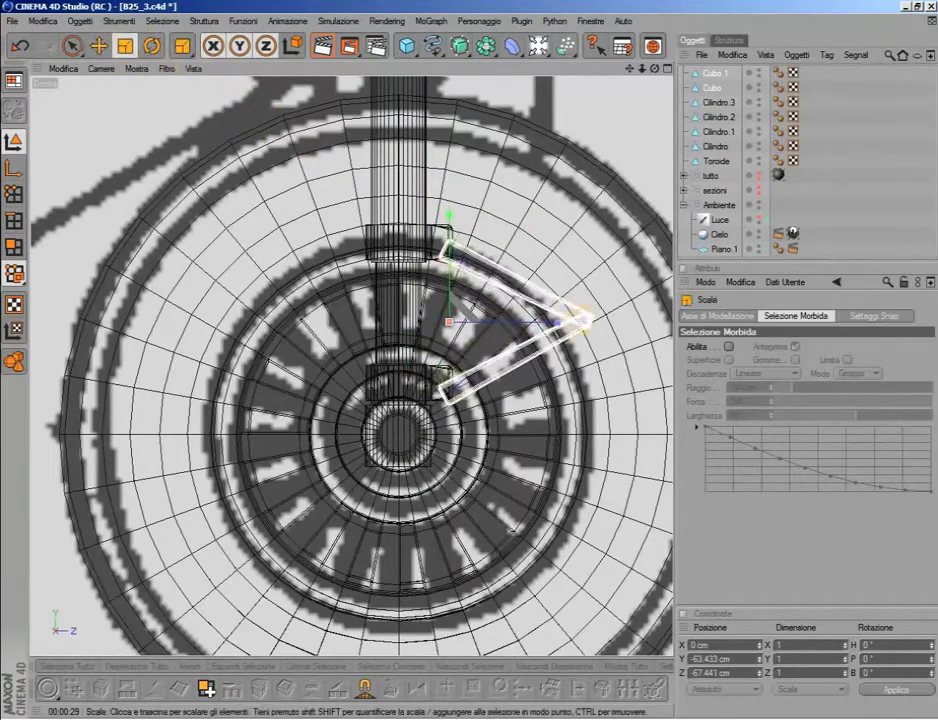
pyautogui.click(98, 46)
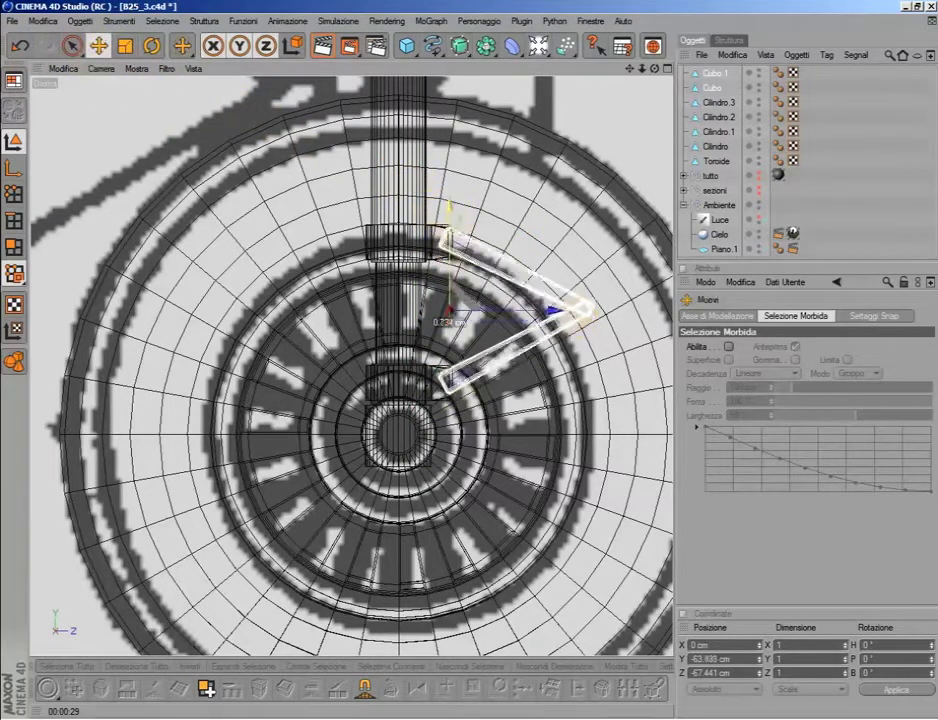
pyautogui.moveTo(449, 218); pyautogui.dragTo(449, 207)
pyautogui.moveTo(520, 312); pyautogui.dragTo(513, 312)
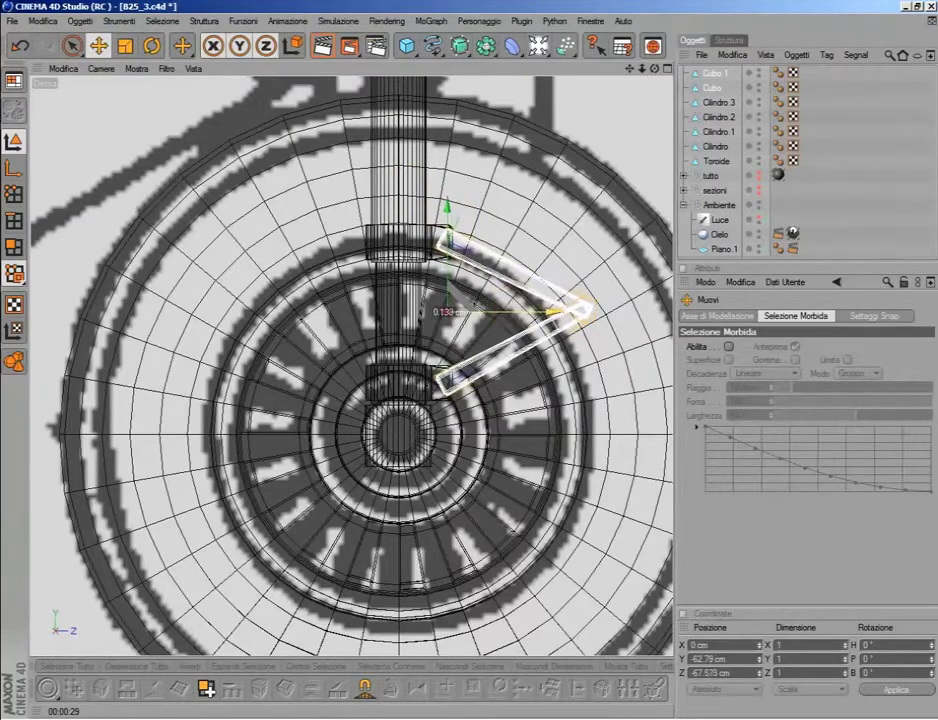
# - Show the Top view as lines only and centre the brace arm on the blueprint
pyautogui.middleClick(524, 313)
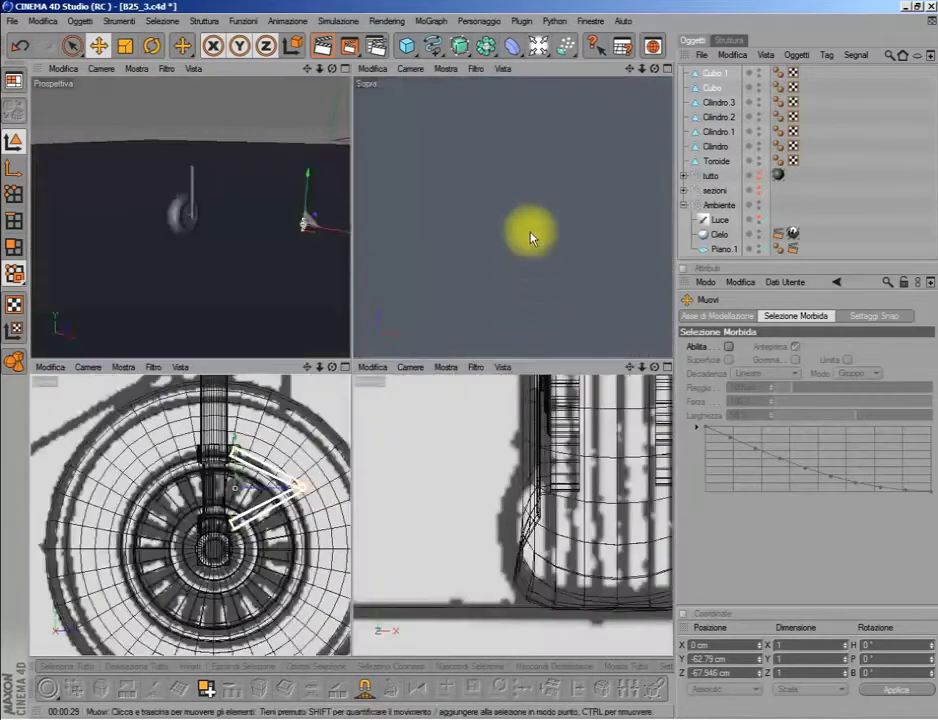
pyautogui.middleClick(532, 237)
pyautogui.click(136, 69)
pyautogui.click(155, 221)
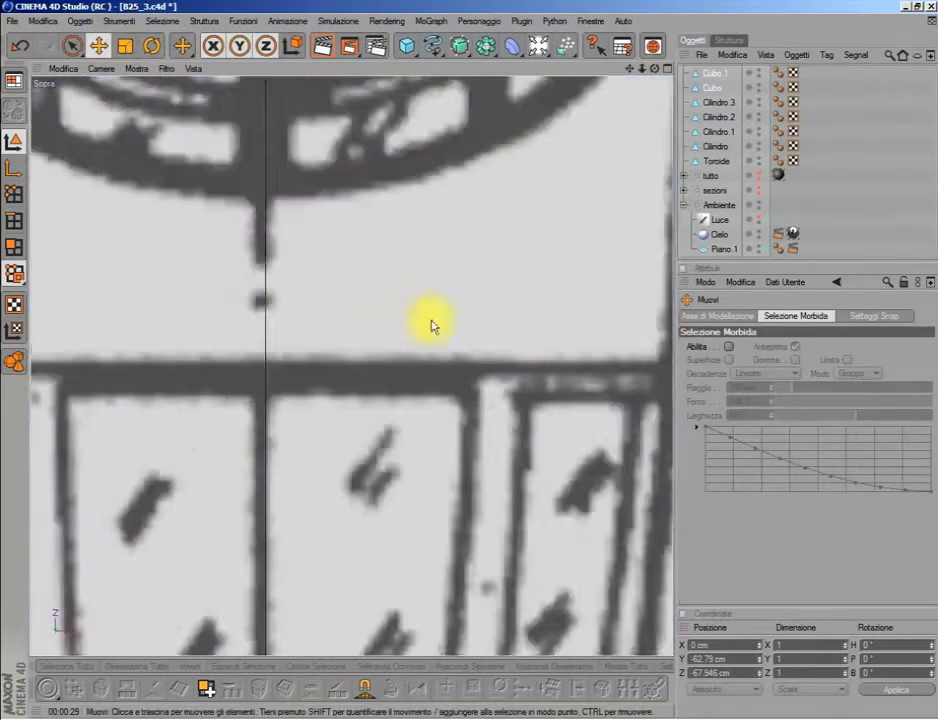
pyautogui.keyDown('alt'); pyautogui.moveTo(582, 297); pyautogui.dragTo(601, 328, button='middle'); pyautogui.keyUp('alt')
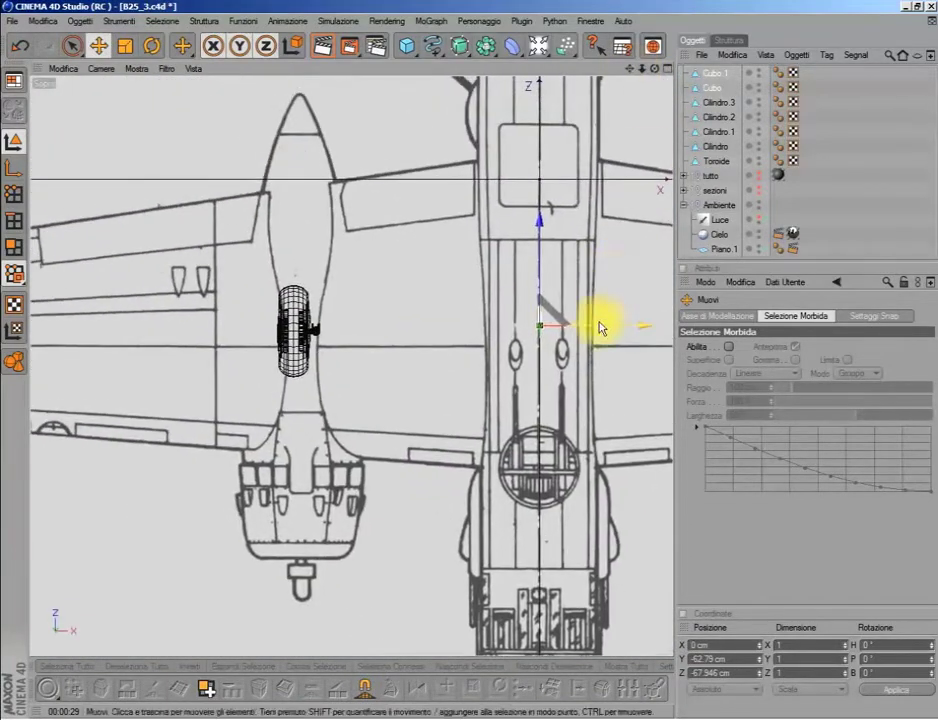
pyautogui.scroll(5, 340, 362)
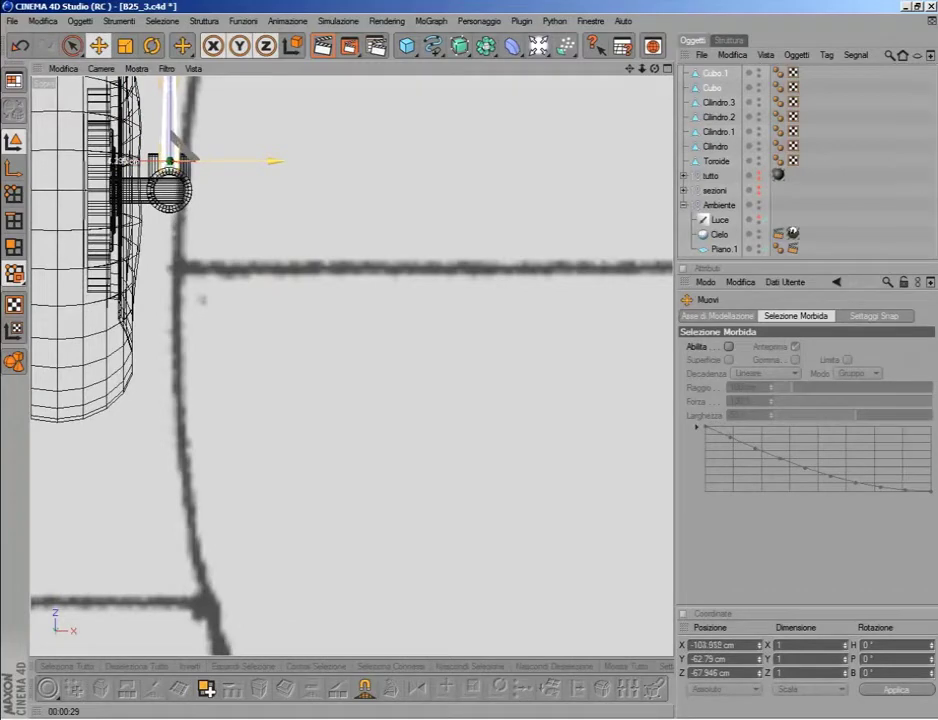
pyautogui.click(128, 47)
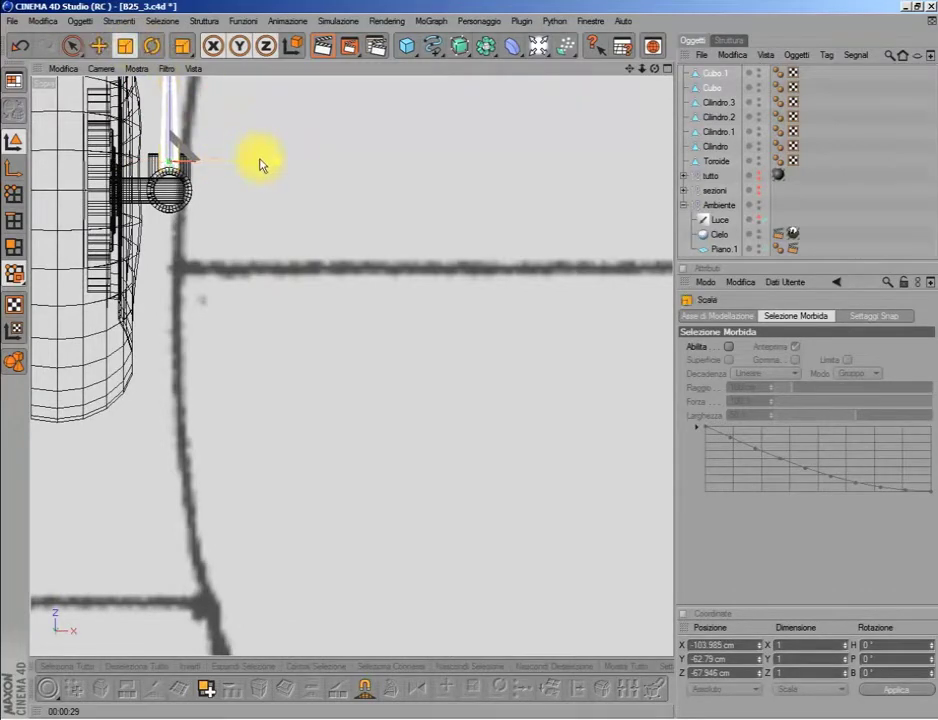
# - Hide the ground plane Piano.1 and Ctrl-drag collar Cilindro.3 to duplicate it as Cilindro.4
pyautogui.middleClick(259, 165)
pyautogui.middleClick(283, 253)
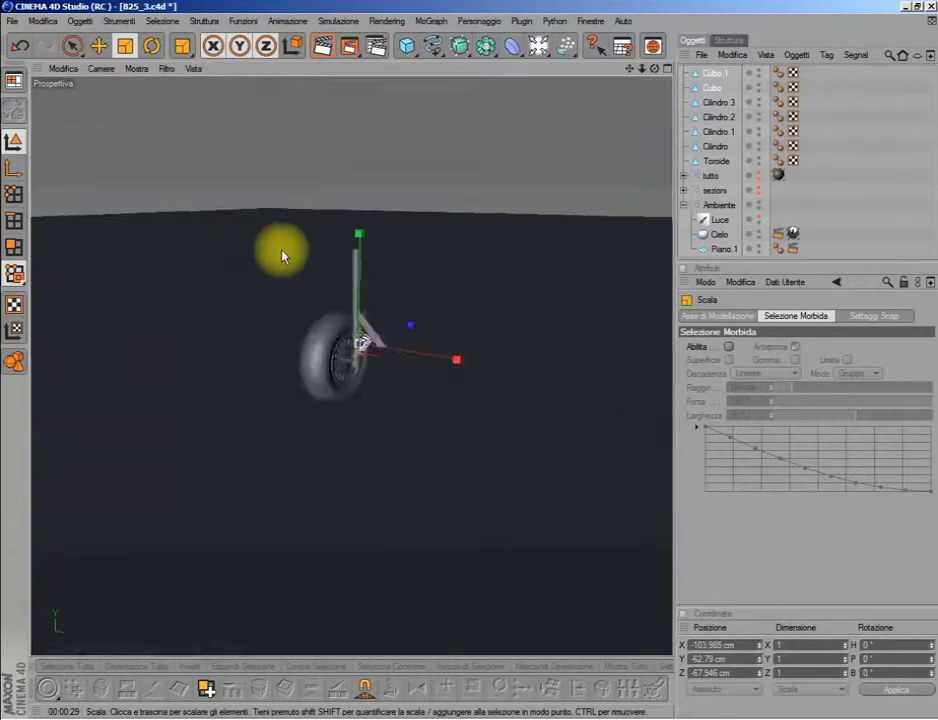
pyautogui.scroll(3, 377, 220)
pyautogui.scroll(2, 377, 220)
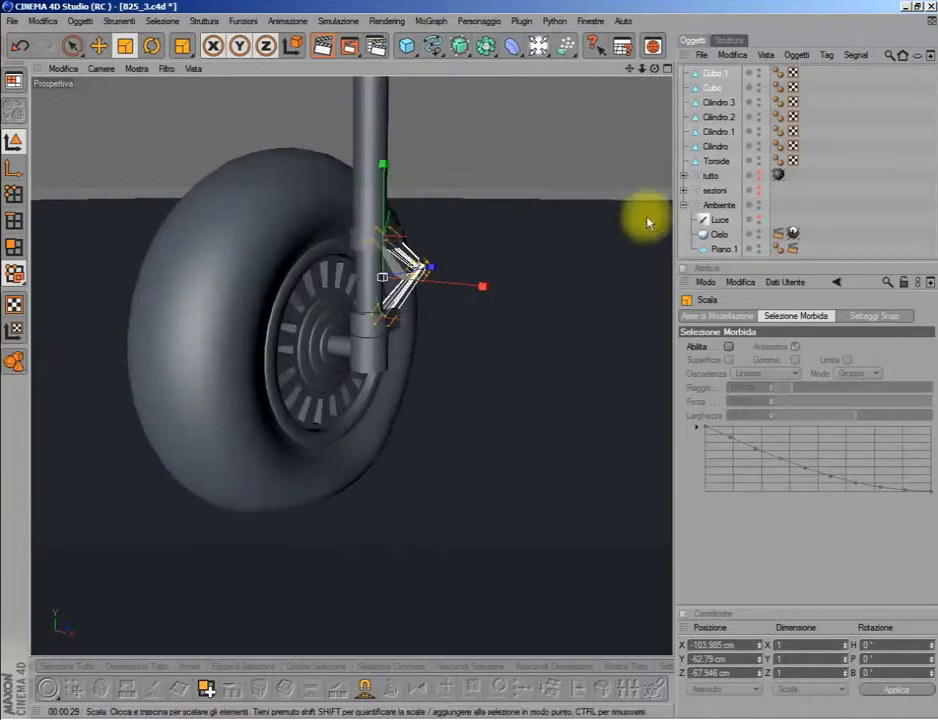
pyautogui.click(758, 248)
pyautogui.keyDown('alt'); pyautogui.moveTo(601, 176); pyautogui.dragTo(390, 275); pyautogui.keyUp('alt')
pyautogui.click(716, 102)
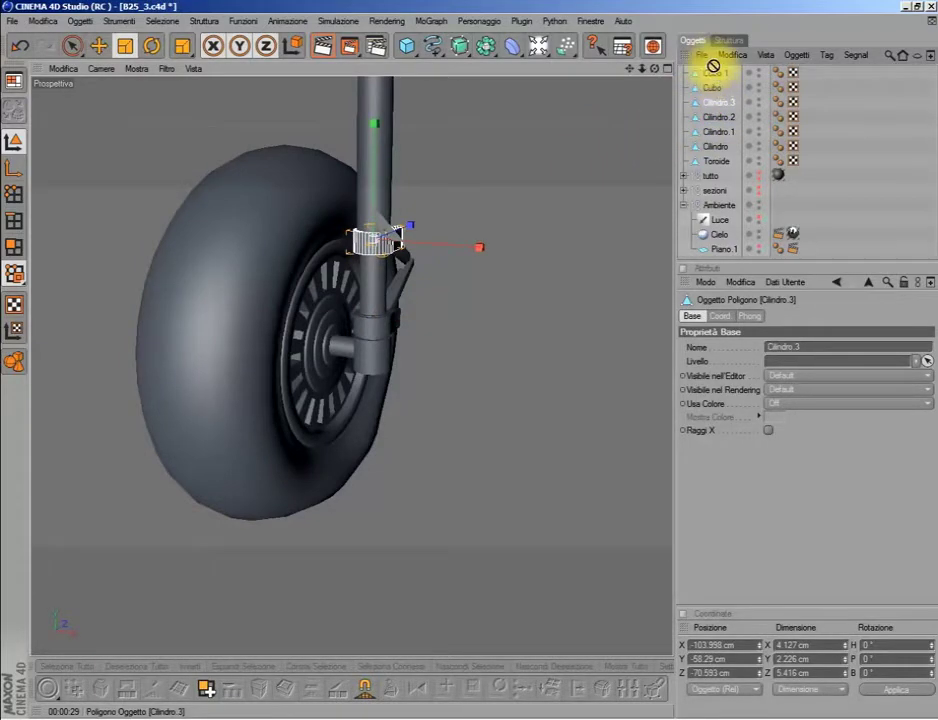
pyautogui.keyDown('ctrl'); pyautogui.moveTo(713, 66); pyautogui.dragTo(716, 72); pyautogui.keyUp('ctrl')
# - Zoom in on the fork, wheel and strut and show the aircraft body again
pyautogui.click(98, 46)
pyautogui.middleClick(240, 155)
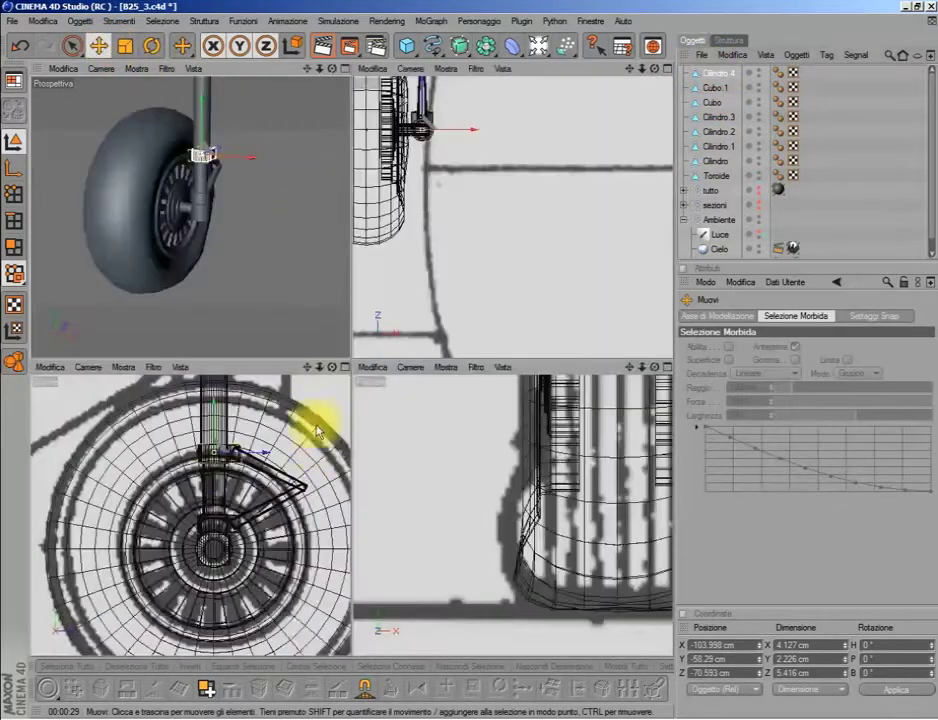
pyautogui.middleClick(559, 454)
pyautogui.scroll(-3, 575, 195)
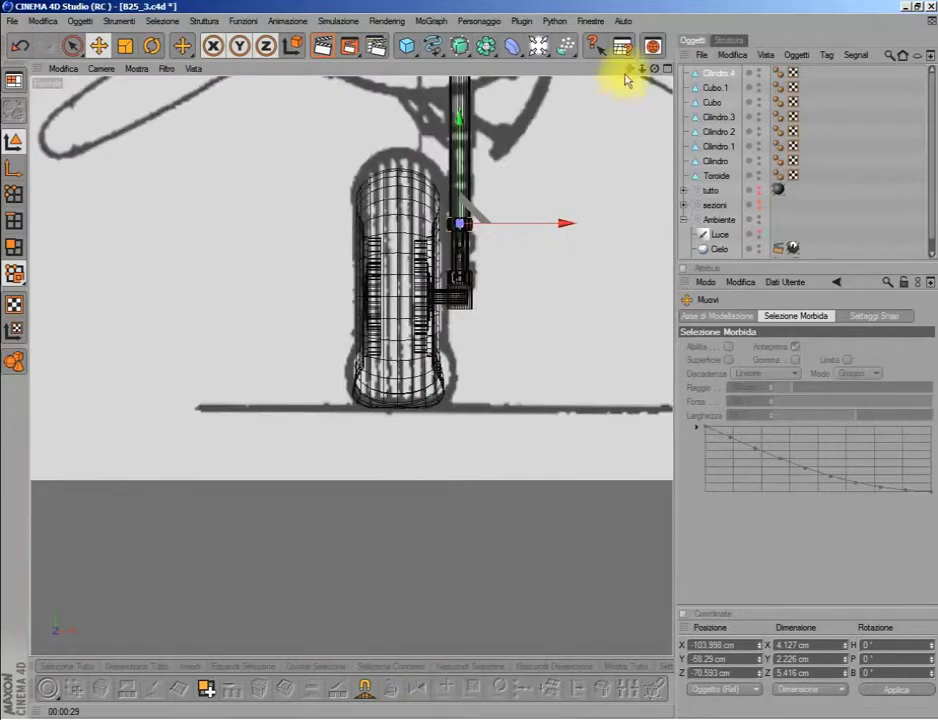
pyautogui.moveTo(627, 78); pyautogui.dragTo(456, 268)
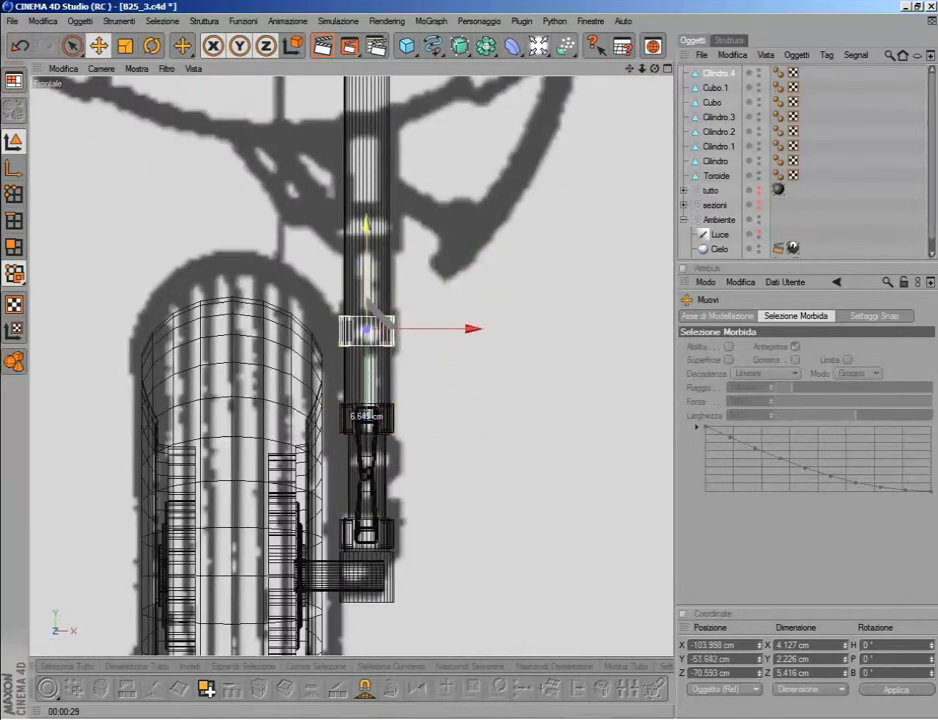
pyautogui.middleClick(360, 167)
pyautogui.middleClick(253, 157)
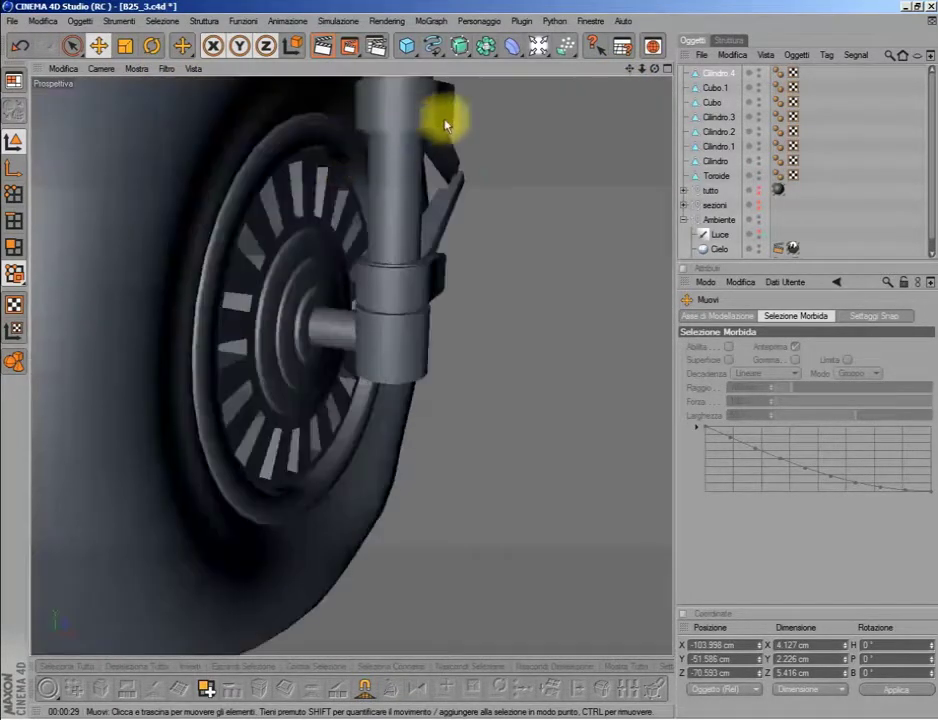
pyautogui.moveTo(628, 70); pyautogui.dragTo(504, 218)
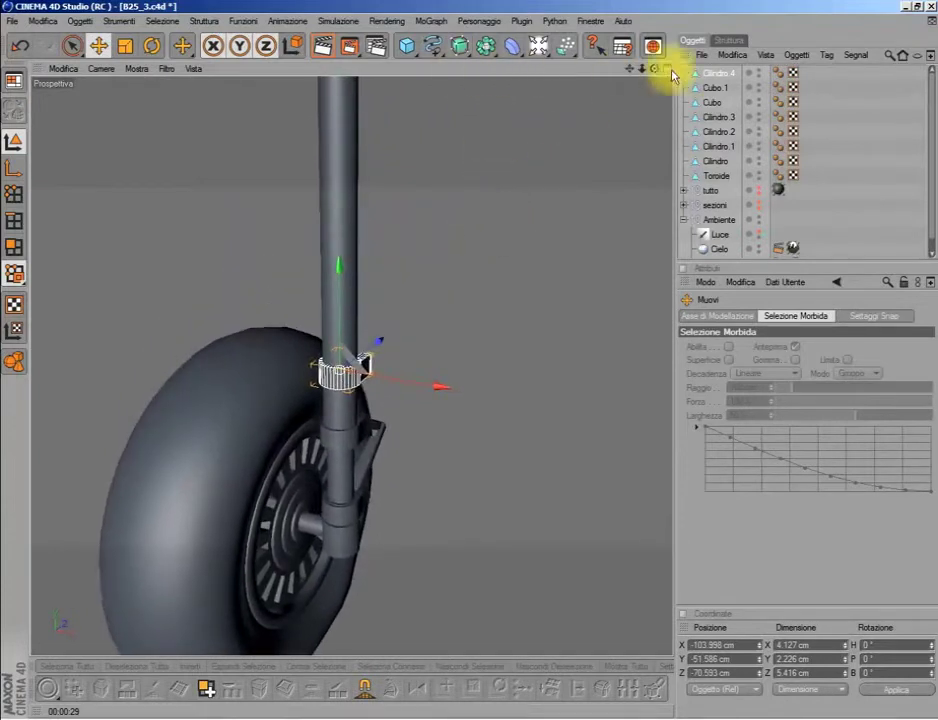
pyautogui.click(760, 187)
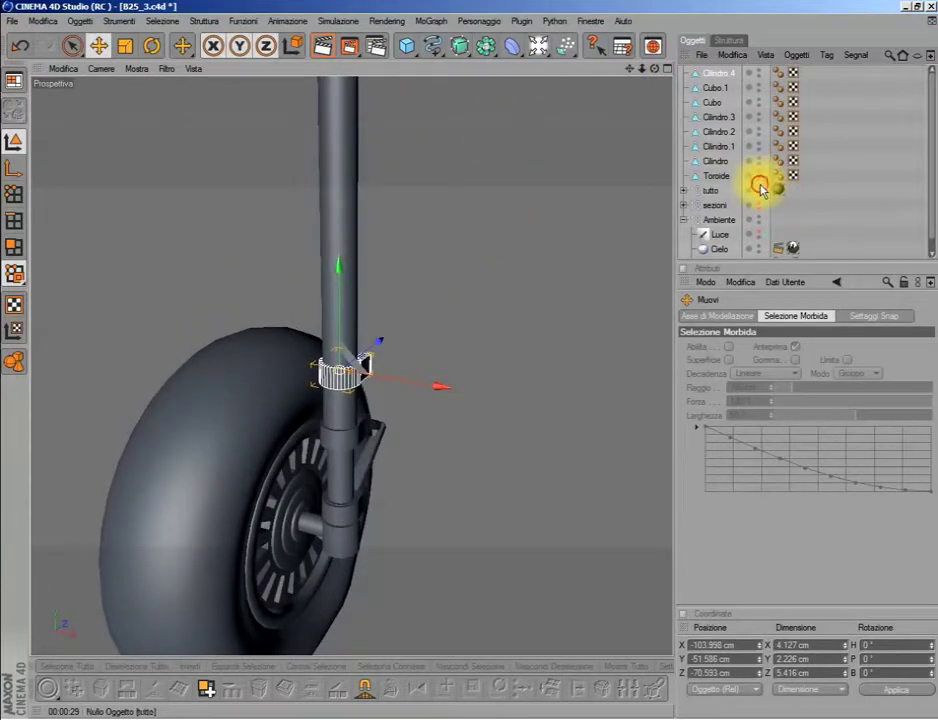
# - Raise Cilindro.4 up the strut to Y −45.913 cm in the front view
pyautogui.moveTo(654, 69); pyautogui.dragTo(600, 90)
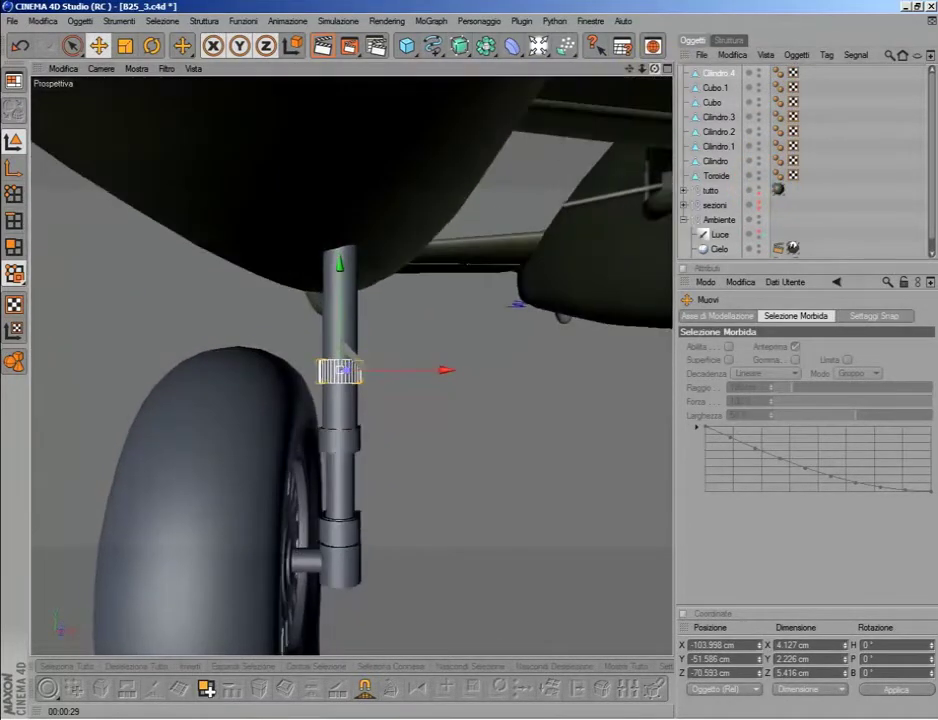
pyautogui.middleClick(460, 206)
pyautogui.middleClick(500, 386)
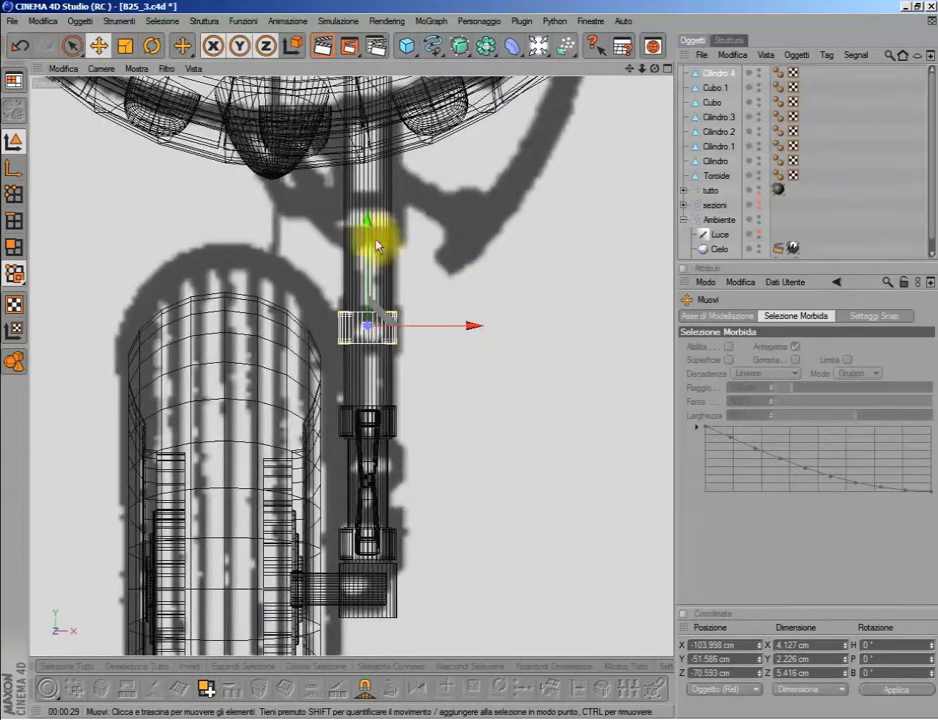
pyautogui.moveTo(377, 245); pyautogui.dragTo(377, 228)
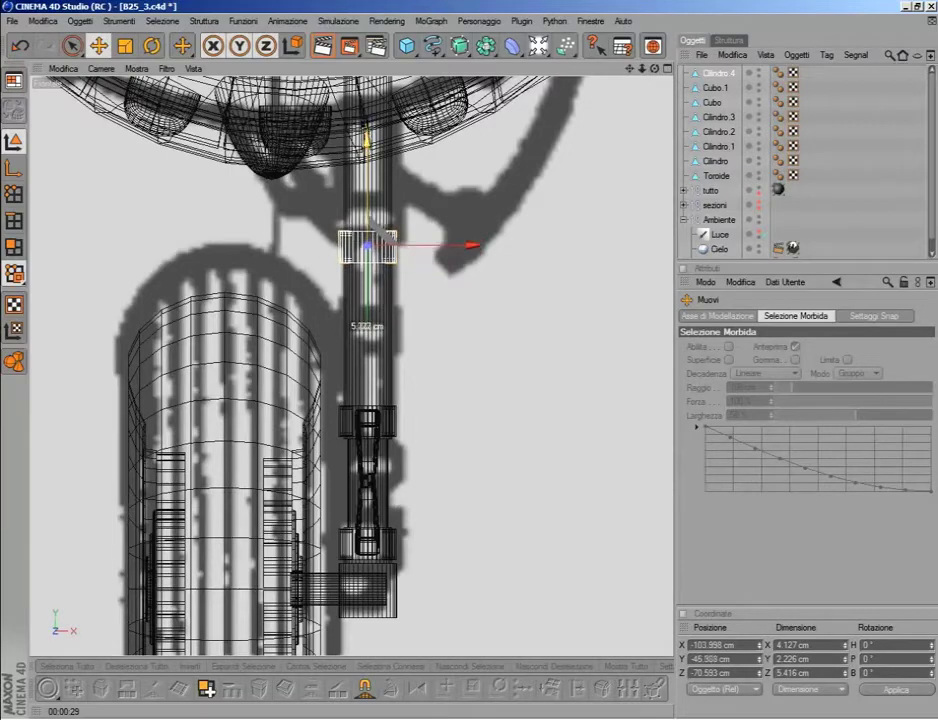
# - Turn Cilindro.4 180° around the strut, then add a new 200 cm cube, Cubo.2
pyautogui.middleClick(415, 209)
pyautogui.middleClick(355, 188)
pyautogui.moveTo(643, 69); pyautogui.dragTo(649, 88)
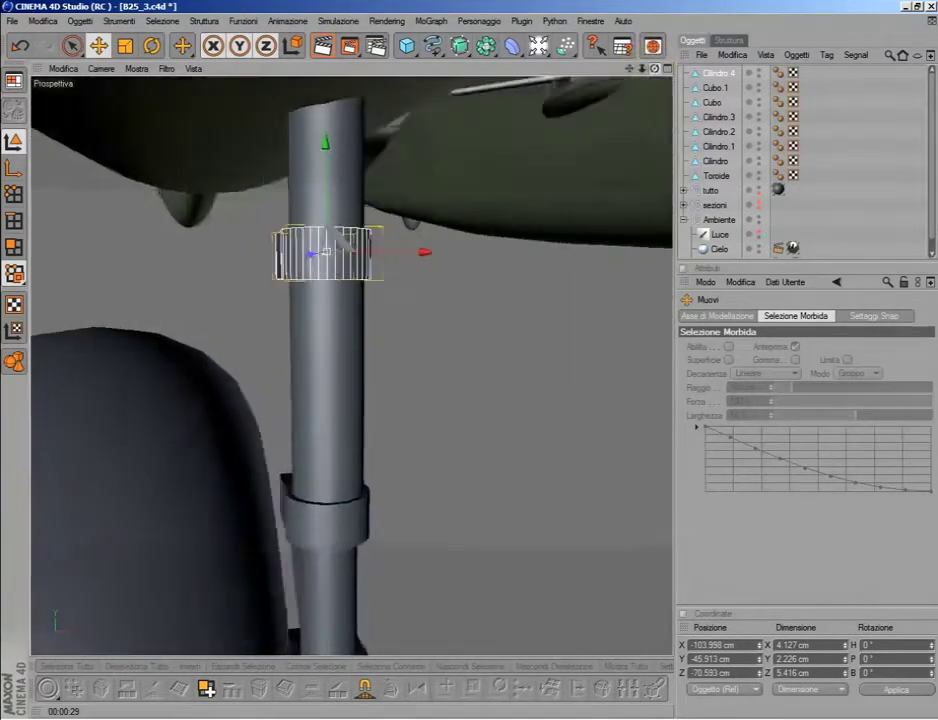
pyautogui.click(151, 45)
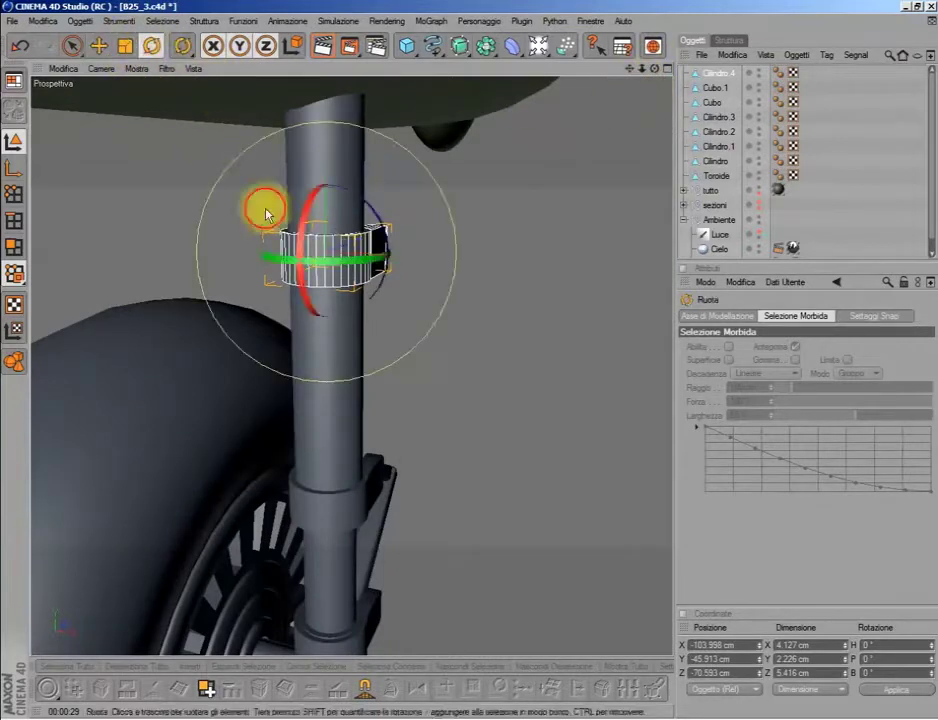
pyautogui.moveTo(325, 262); pyautogui.dragTo(393, 256)
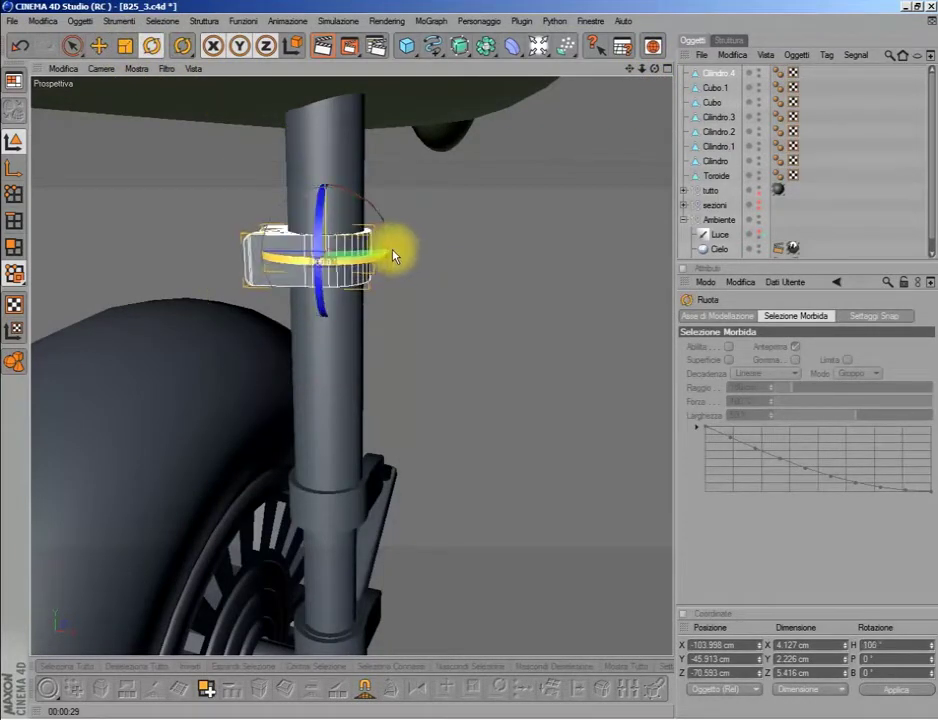
pyautogui.click(406, 45)
pyautogui.middleClick(596, 187)
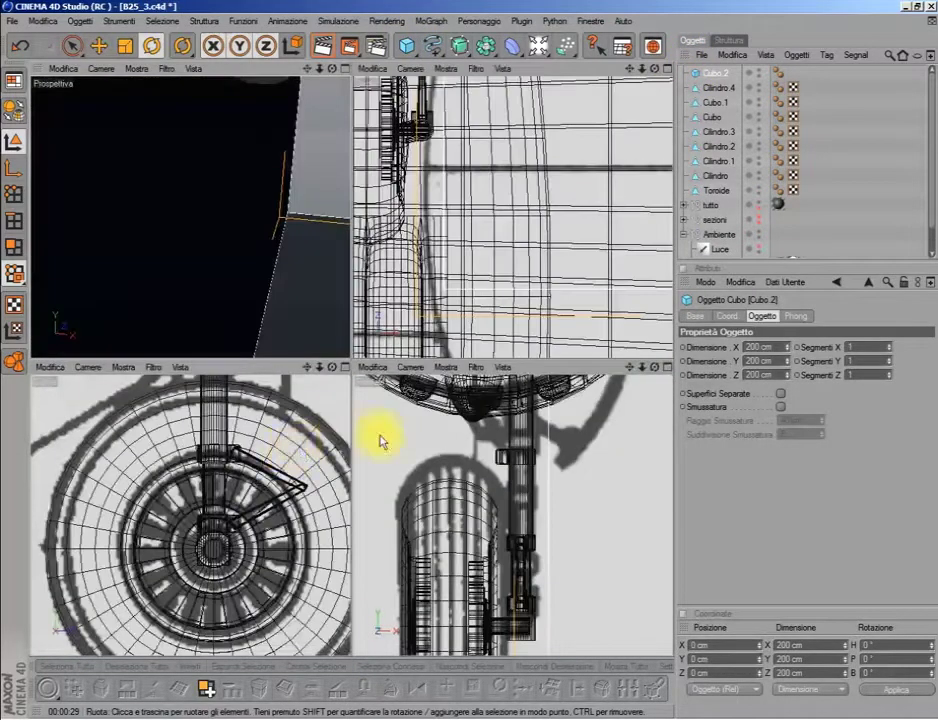
# - Scale Cubo.2 down to 1.587 cm in the front view
pyautogui.middleClick(377, 433)
pyautogui.click(125, 45)
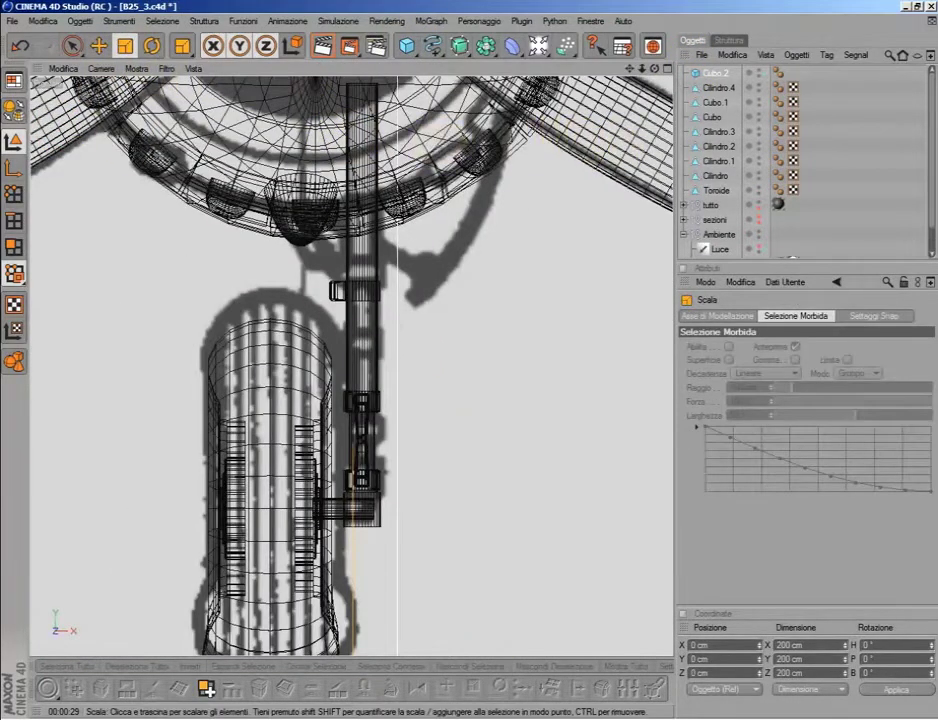
pyautogui.click(98, 45)
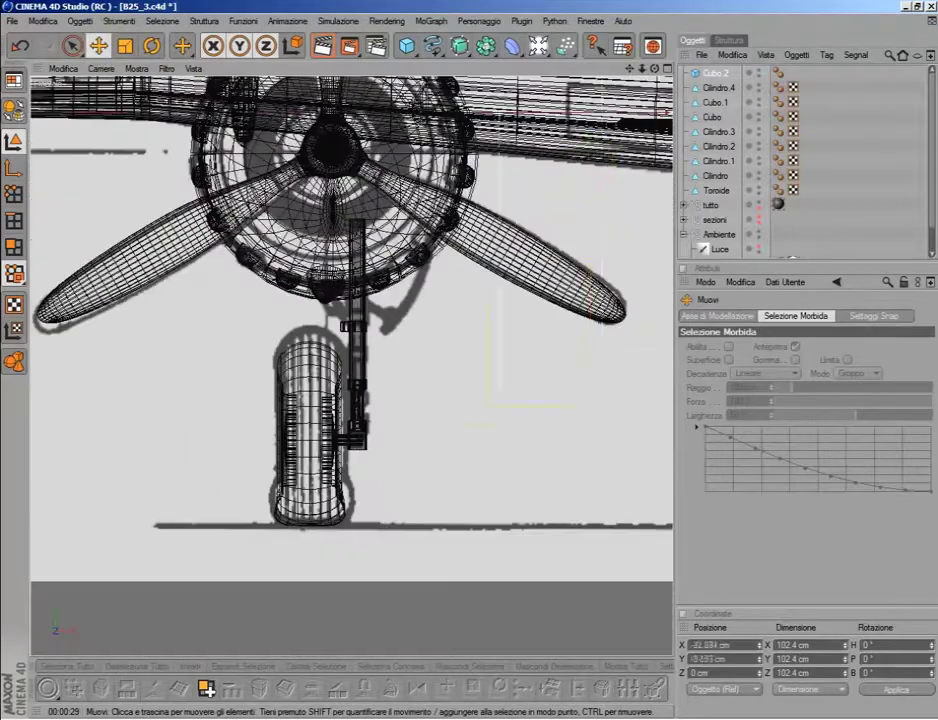
pyautogui.scroll(3, 398, 167)
pyautogui.scroll(3, 377, 136)
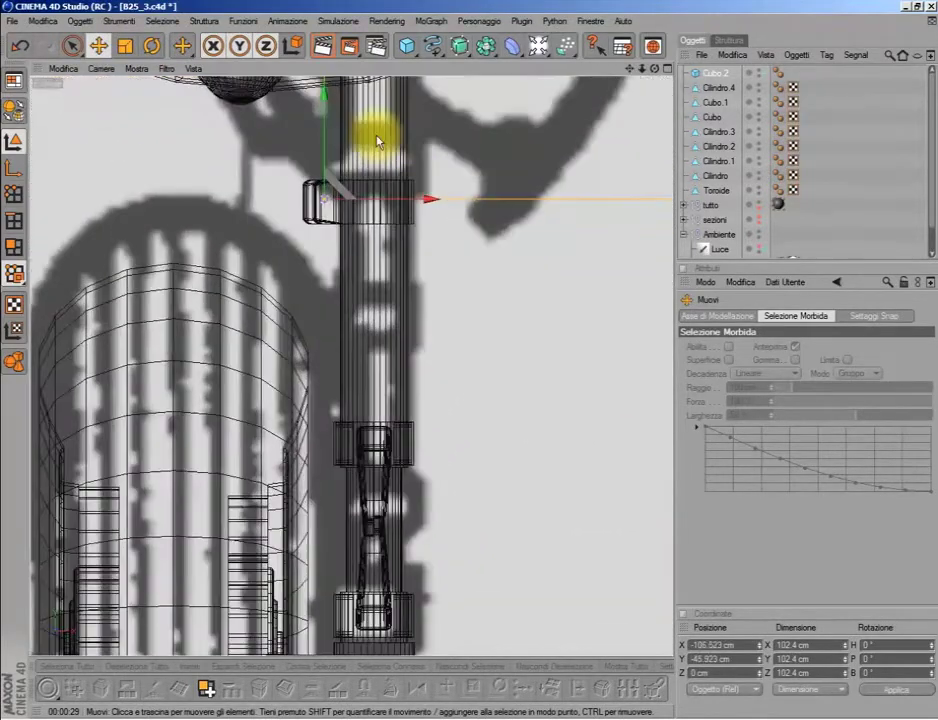
pyautogui.click(128, 45)
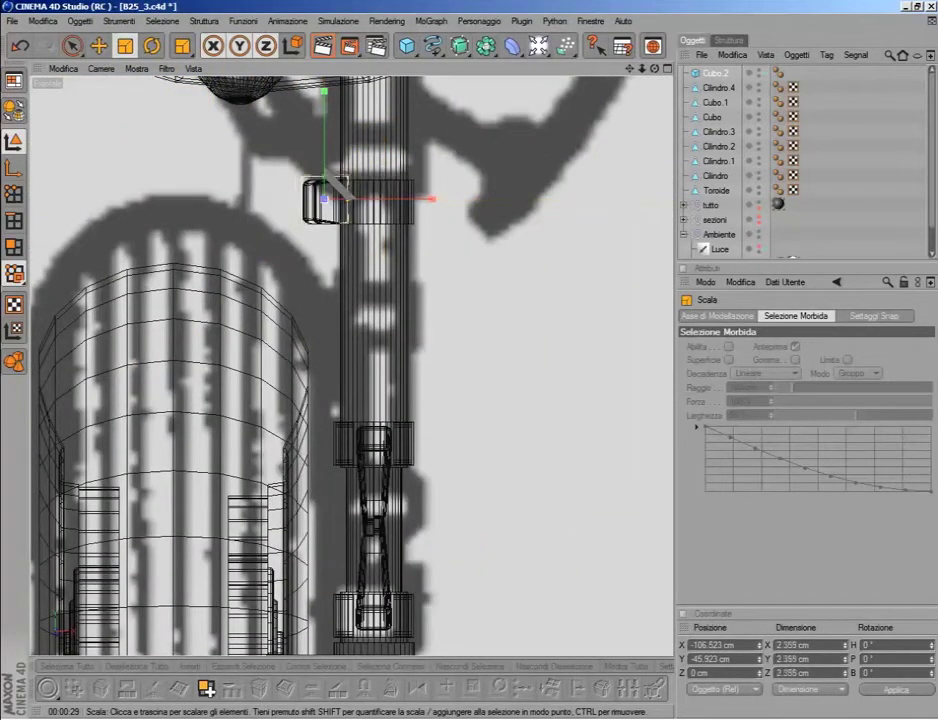
pyautogui.moveTo(628, 69); pyautogui.dragTo(628, 88)
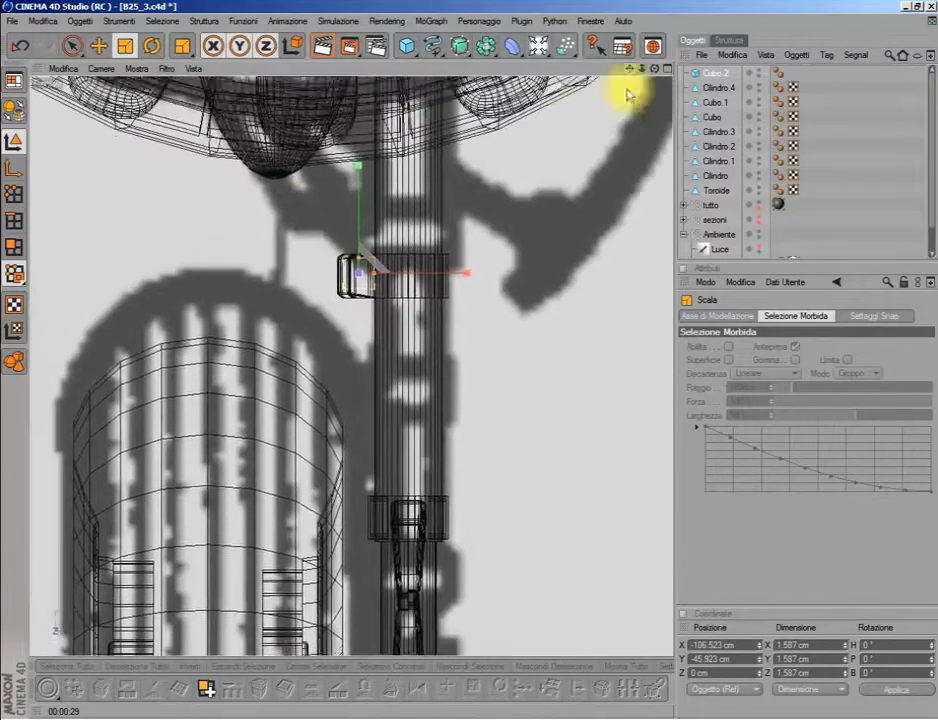
pyautogui.scroll(3, 408, 140)
pyautogui.click(100, 45)
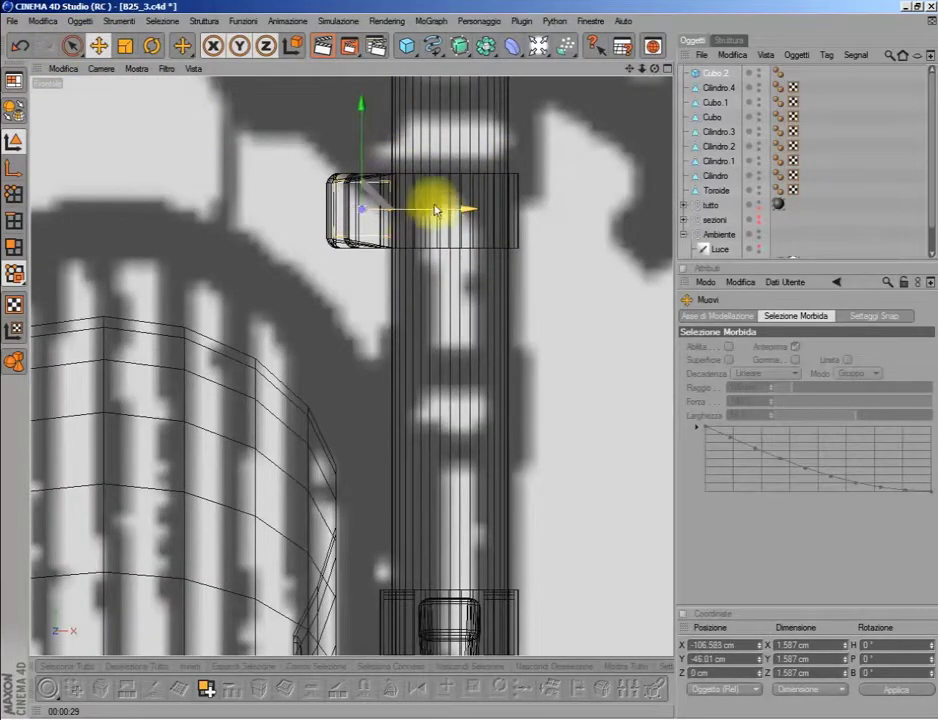
pyautogui.scroll(-3, 435, 210)
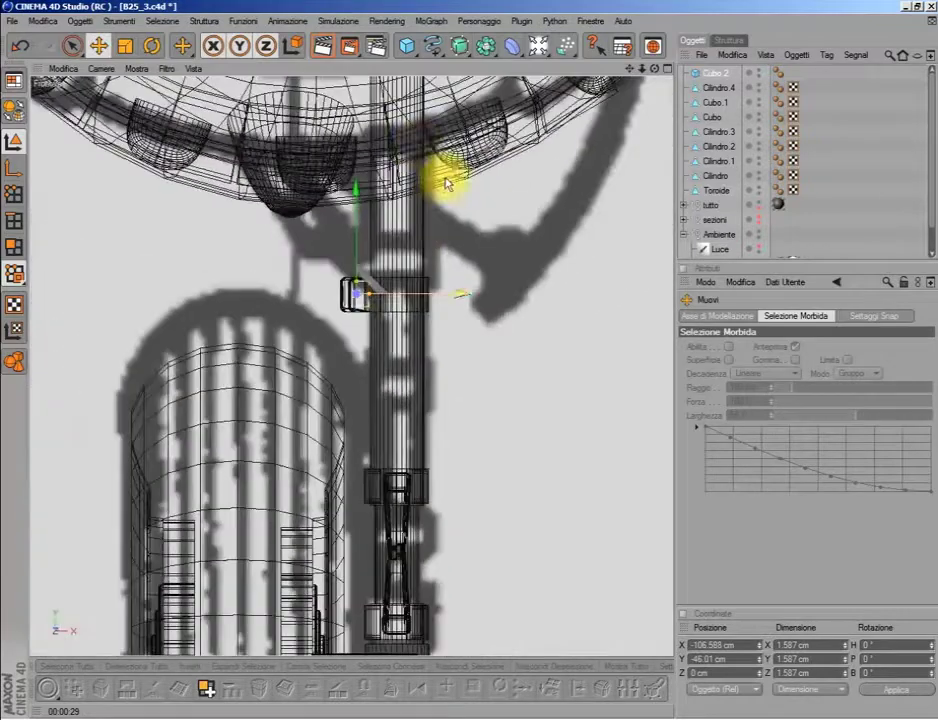
# - Make Cubo.2 editable and select the points on one side to stretch it
pyautogui.click(13, 108)
pyautogui.click(70, 45)
pyautogui.click(112, 62)
pyautogui.click(14, 193)
pyautogui.moveTo(262, 223); pyautogui.dragTo(344, 289)
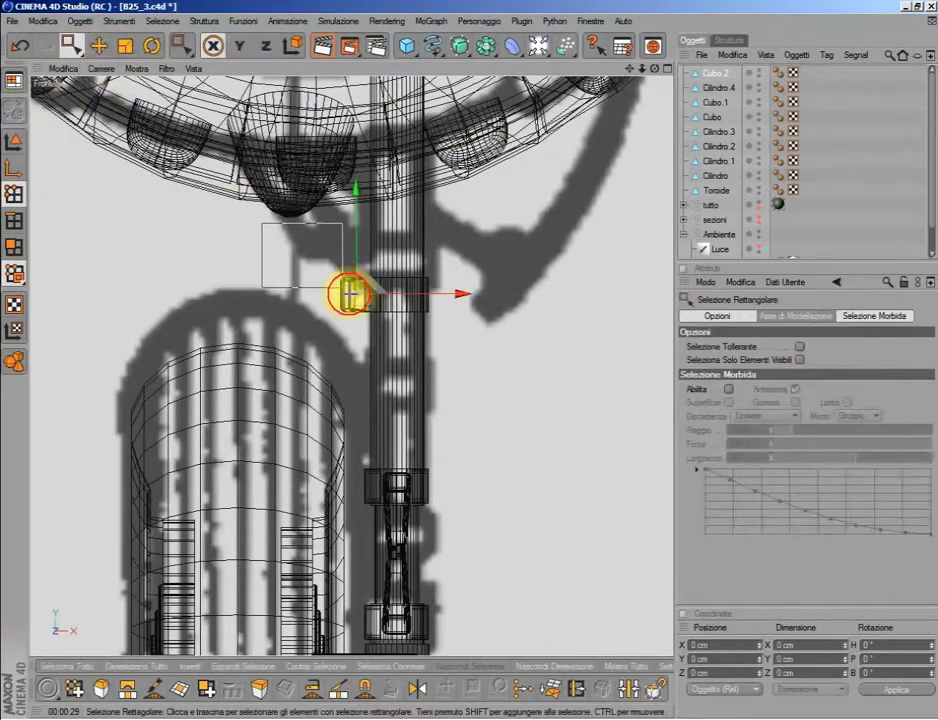
pyautogui.click(14, 138)
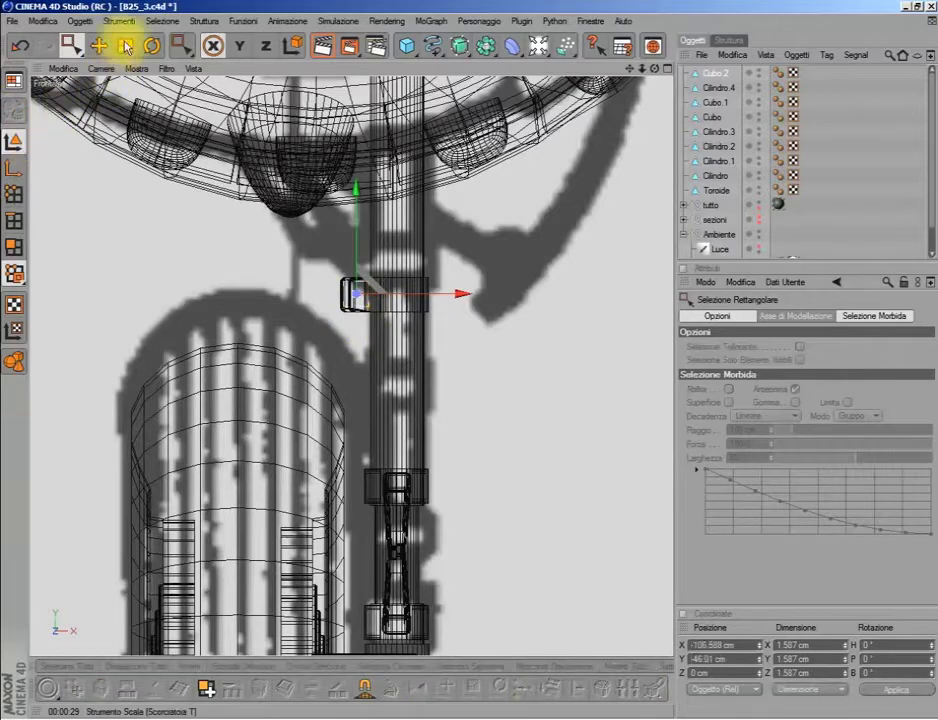
# - Tilt the bar toward B 45.991° and reselect the points at one end of the block
pyautogui.click(151, 45)
pyautogui.moveTo(486, 130); pyautogui.dragTo(627, 217)
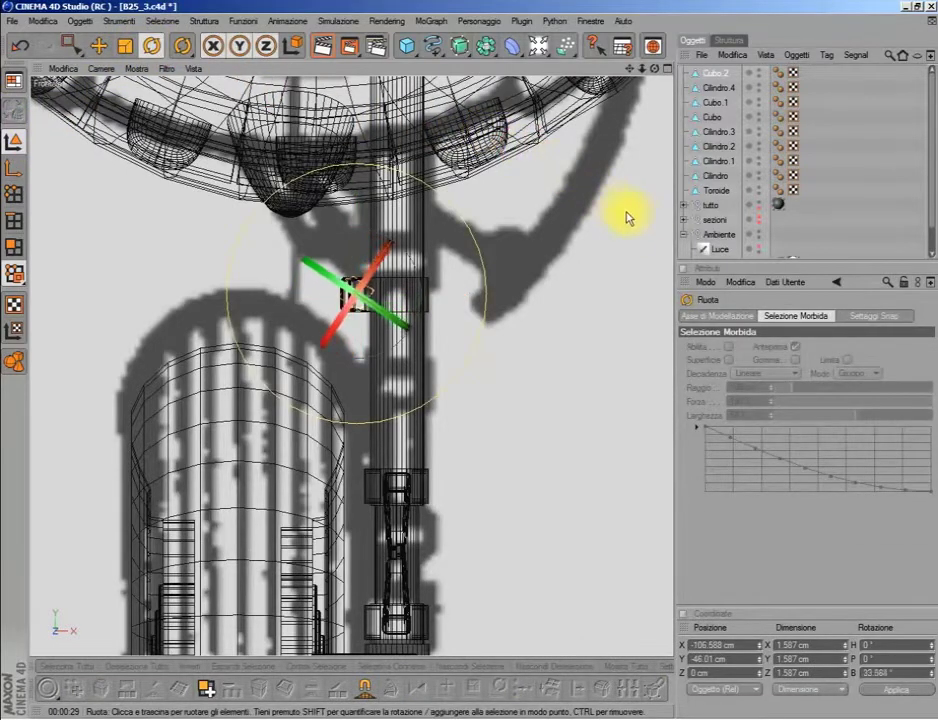
pyautogui.click(70, 44)
pyautogui.click(14, 193)
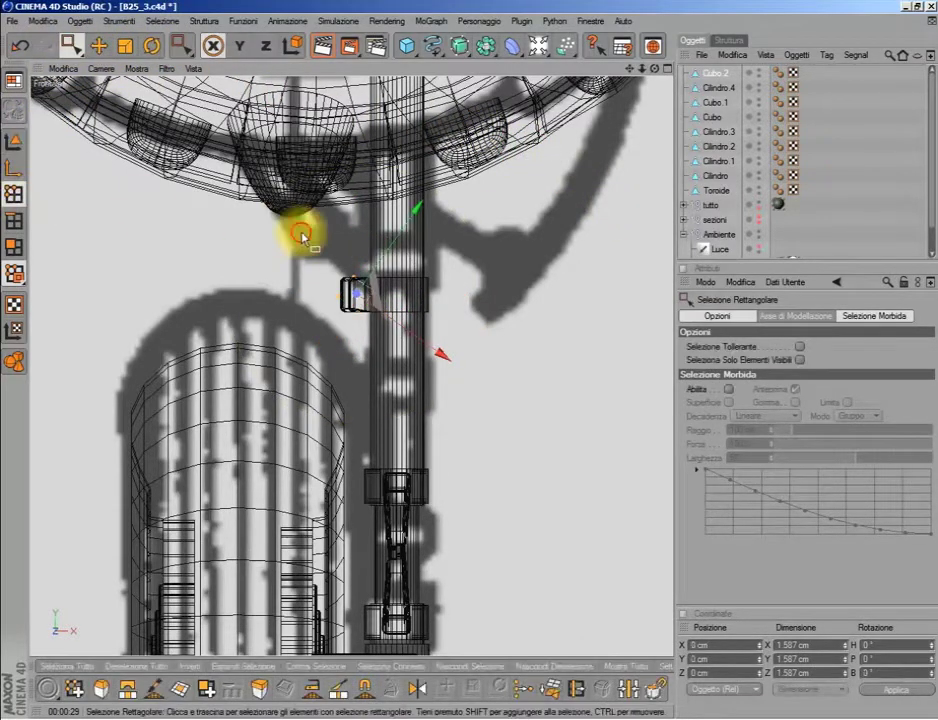
pyautogui.moveTo(357, 298)
pyautogui.mouseDown()
pyautogui.moveTo(352, 290)
pyautogui.moveTo(390, 320)
pyautogui.mouseUp()
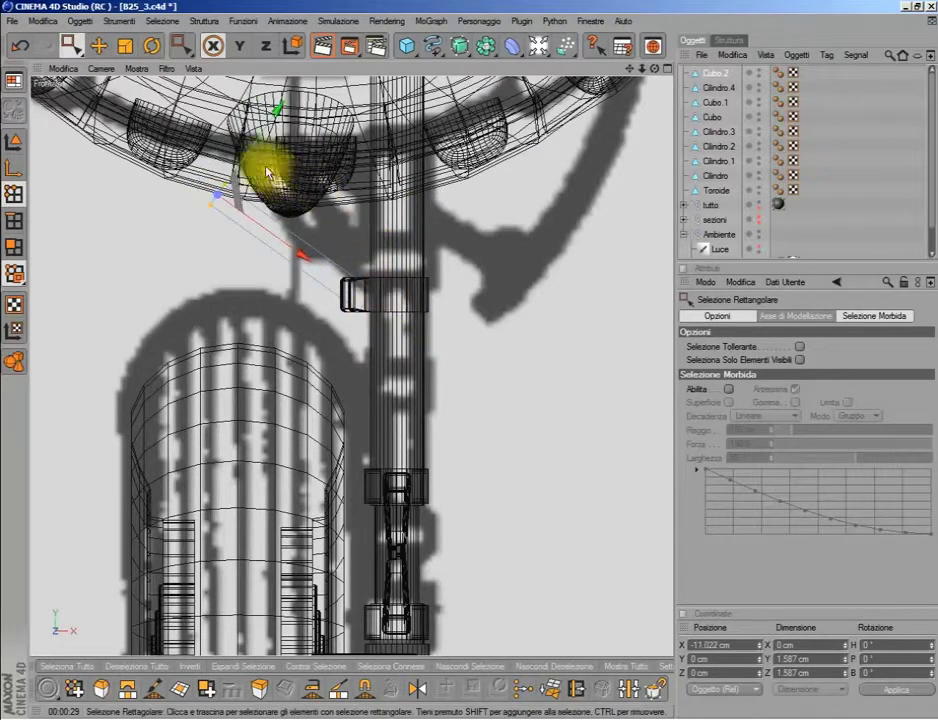
pyautogui.click(14, 141)
pyautogui.click(151, 45)
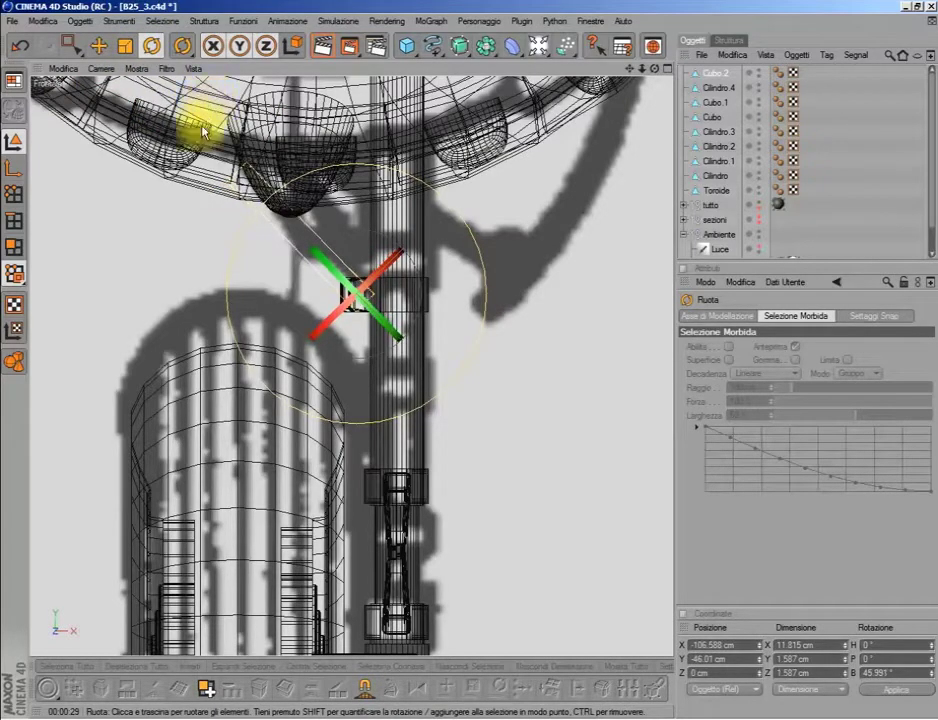
pyautogui.scroll(3, 203, 131)
# - Slide the arm sideways along Z onto the landing-gear strut in the side view
pyautogui.middleClick(335, 178)
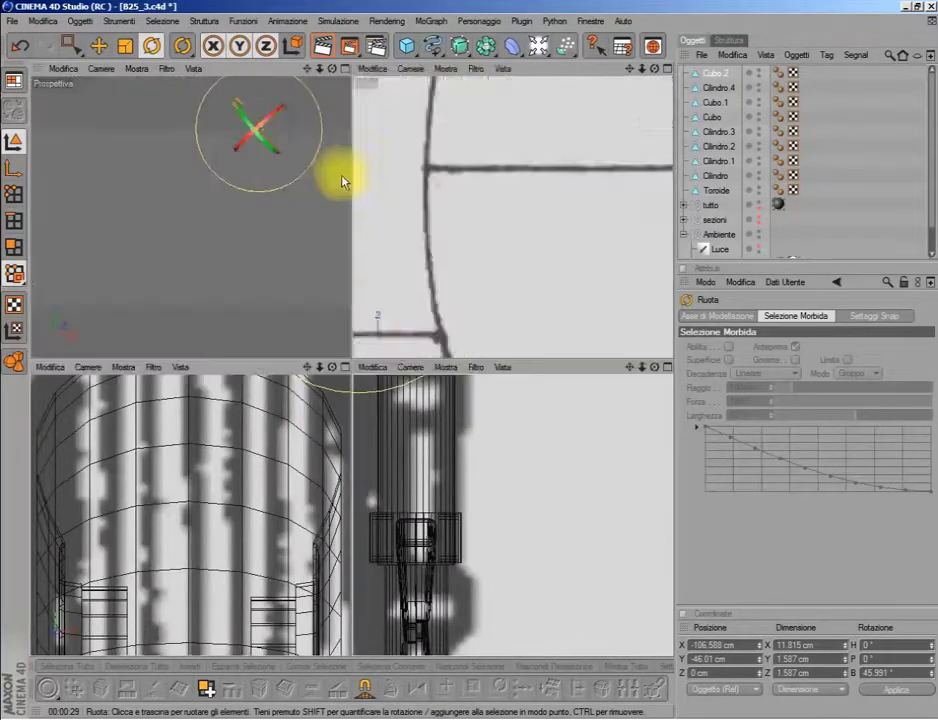
pyautogui.middleClick(278, 433)
pyautogui.scroll(-3, 341, 312)
pyautogui.click(98, 45)
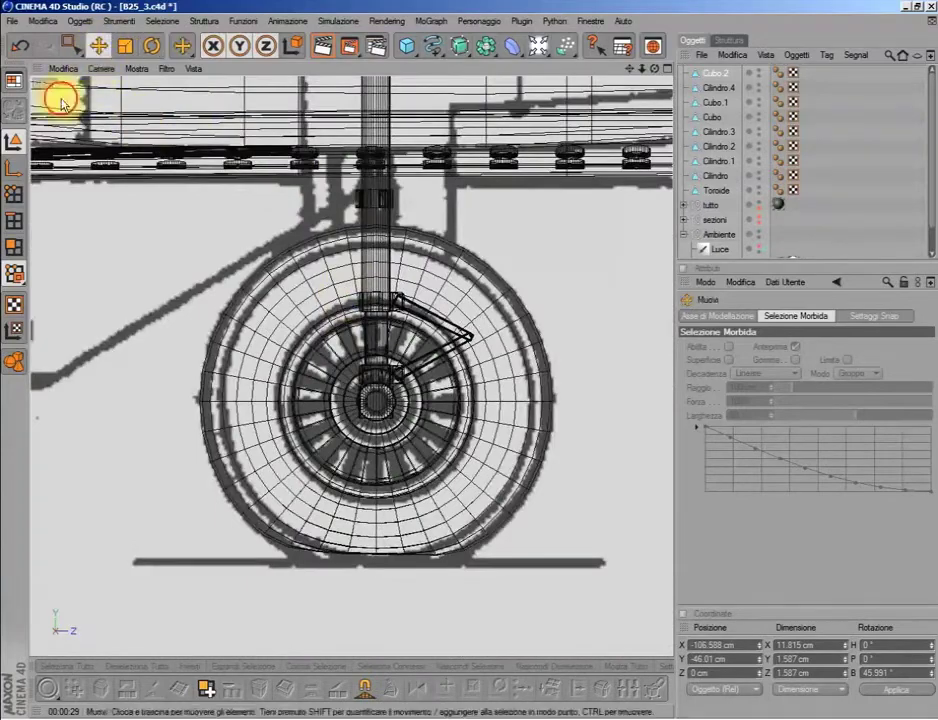
pyautogui.scroll(-2, 335, 262)
pyautogui.scroll(-4, 634, 303)
pyautogui.moveTo(585, 306); pyautogui.dragTo(378, 306)
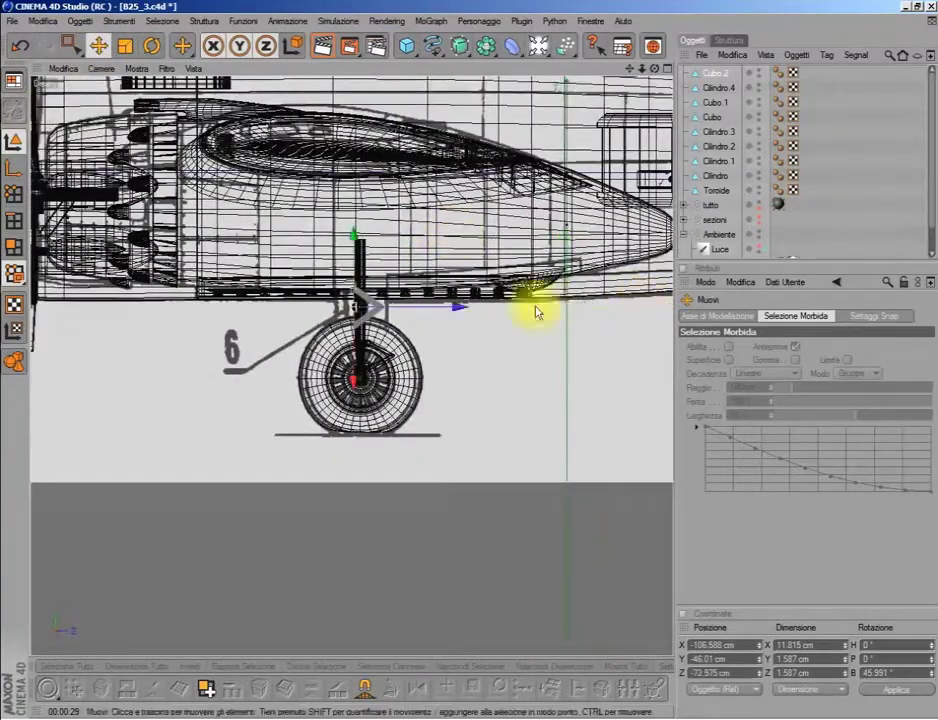
# - Nudge the arm to meet the strut collar and check it in the shaded perspective view
pyautogui.scroll(3, 435, 220)
pyautogui.scroll(2, 570, 92)
pyautogui.scroll(2, 570, 92)
pyautogui.scroll(2, 480, 188)
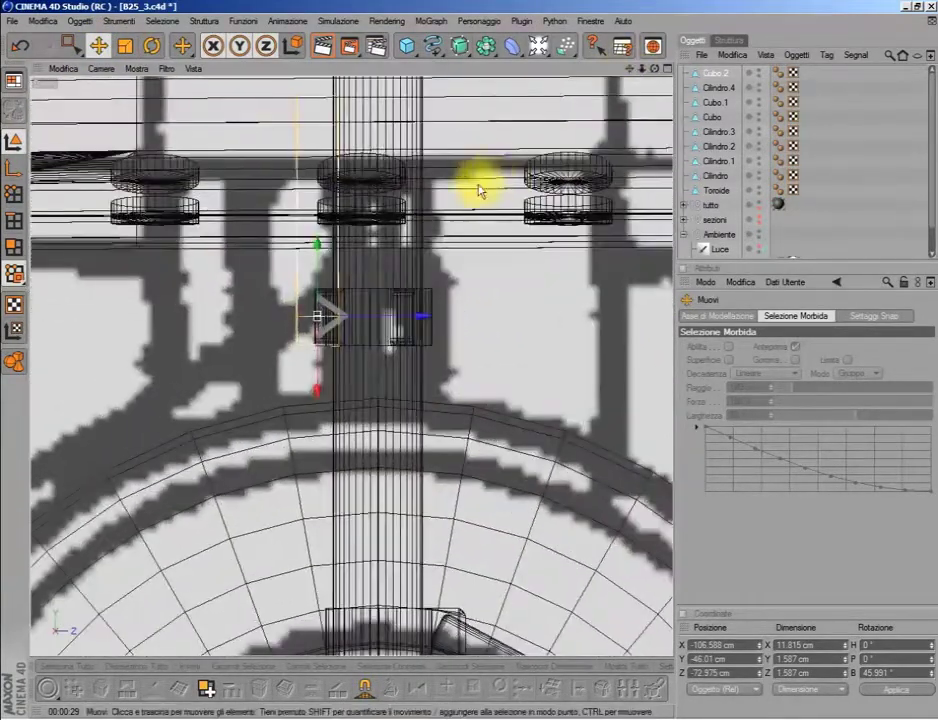
pyautogui.moveTo(419, 318); pyautogui.dragTo(470, 318)
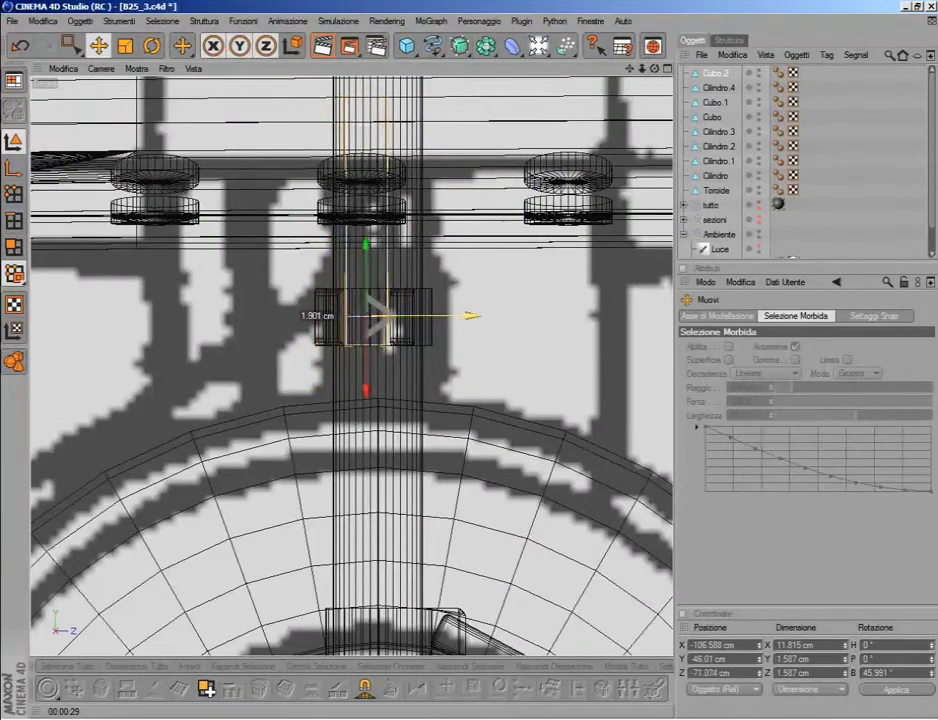
pyautogui.press('F1')
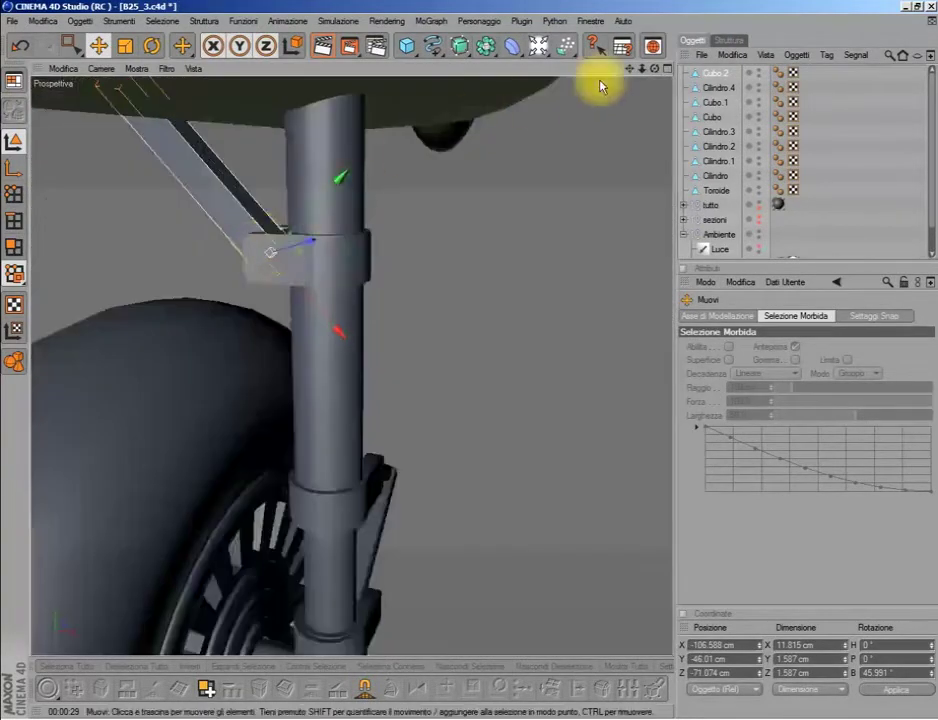
pyautogui.moveTo(642, 68); pyautogui.dragTo(655, 69)
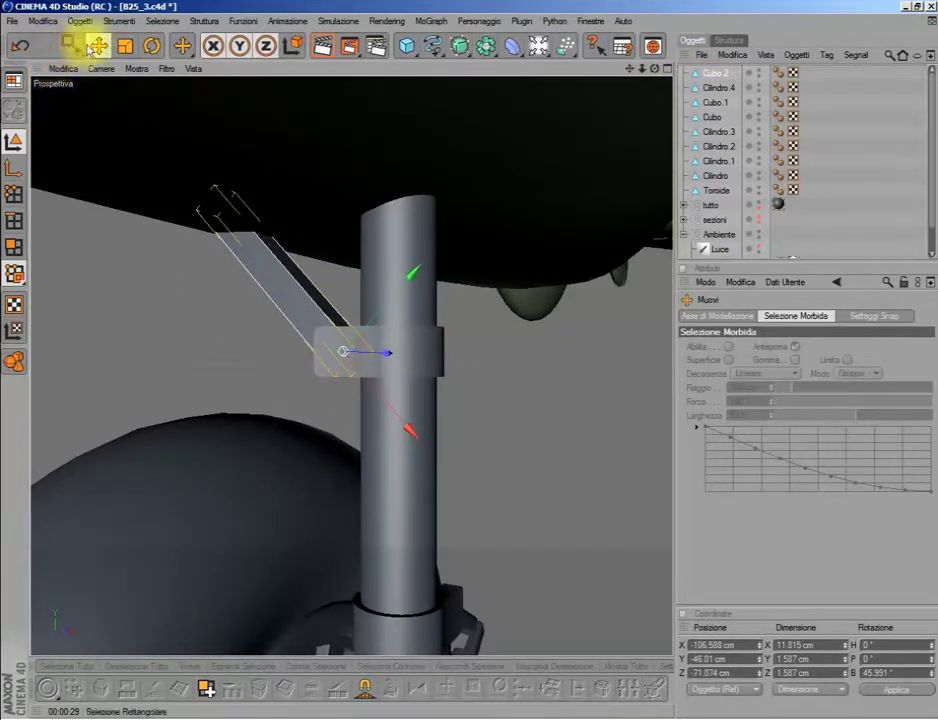
# - Pick the Knife (Coltello) tool and zoom in where the arm meets the collar, undoing a stray cut
pyautogui.click(181, 45)
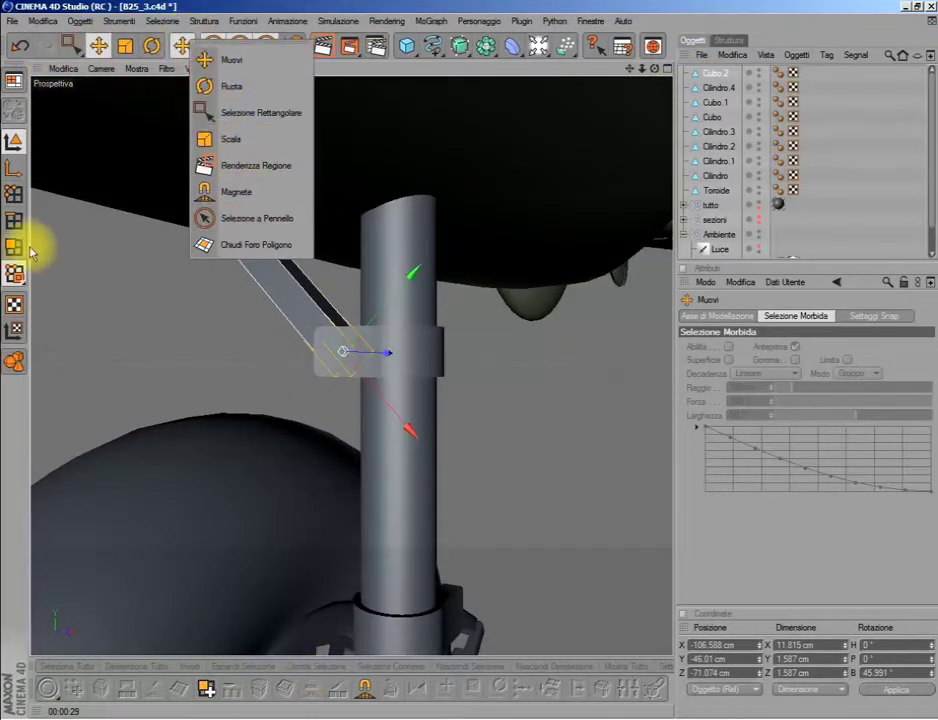
pyautogui.click(338, 688)
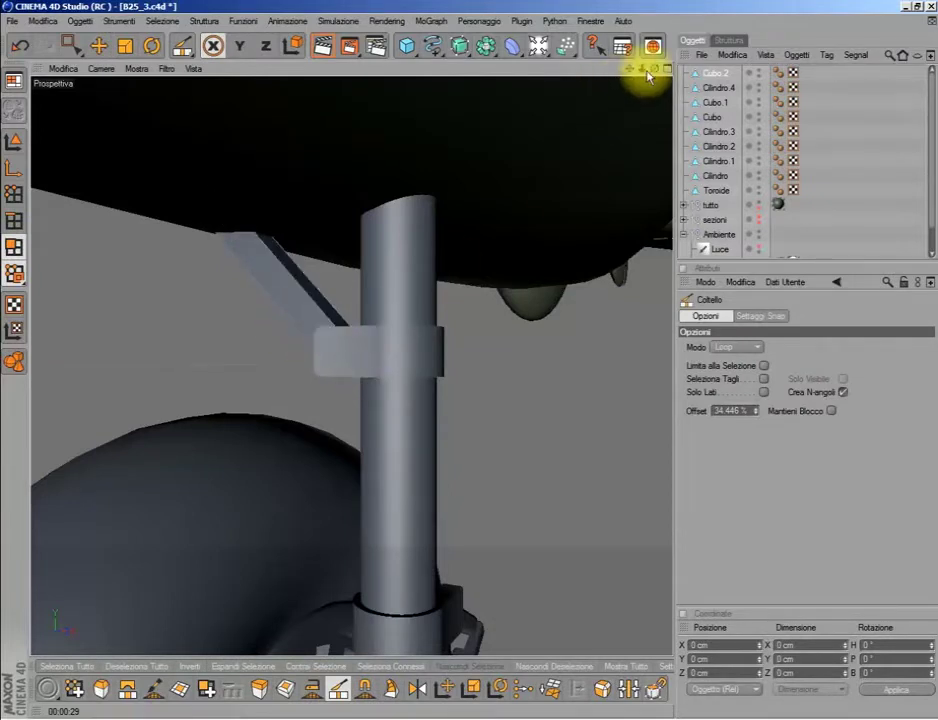
pyautogui.moveTo(645, 69); pyautogui.dragTo(690, 69)
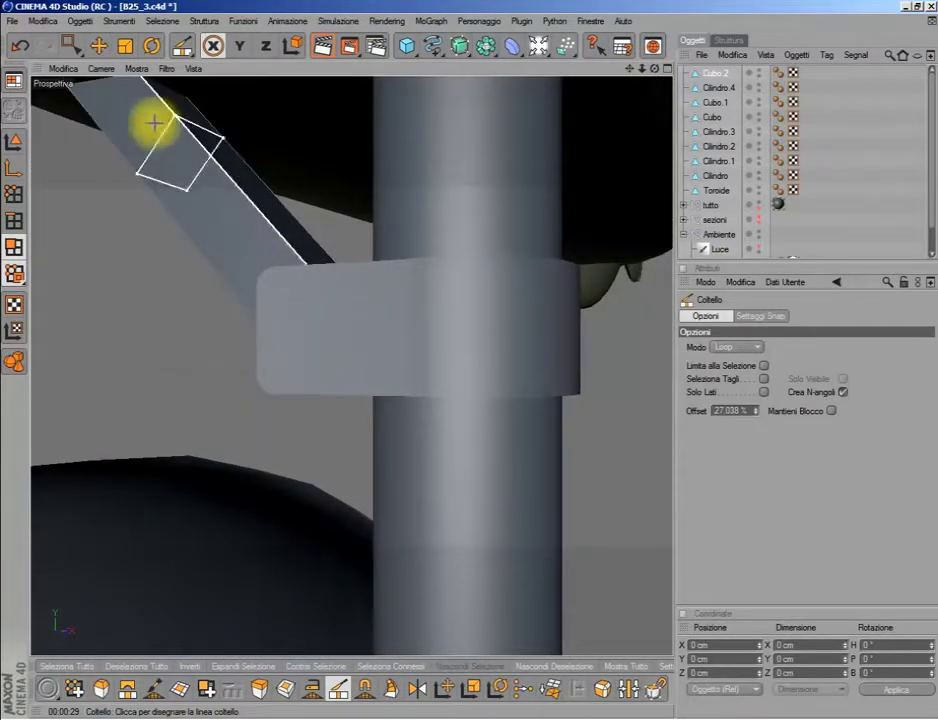
pyautogui.click(20, 45)
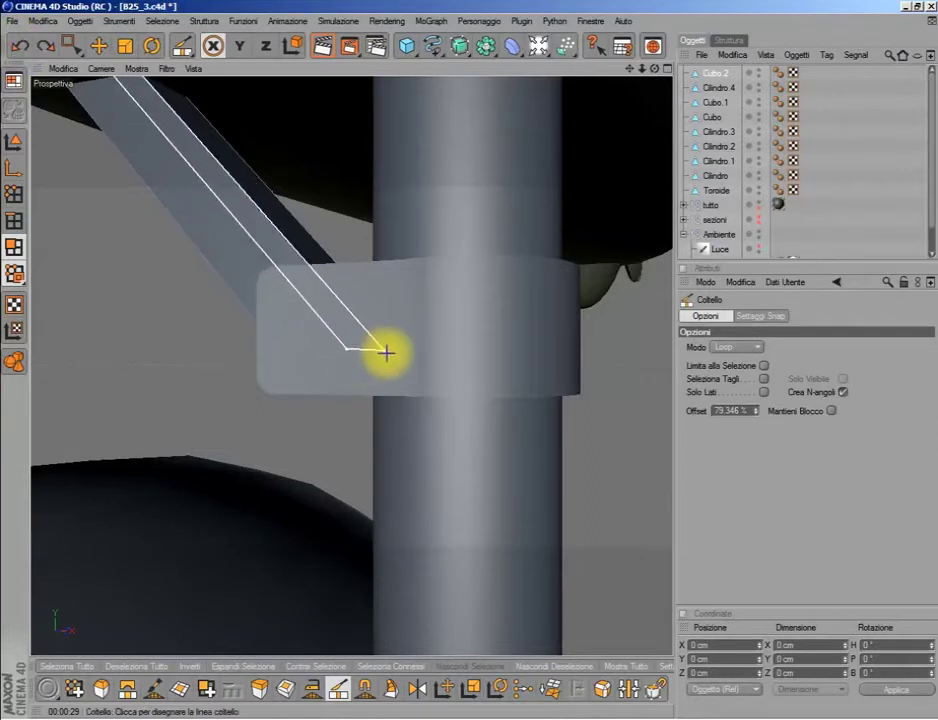
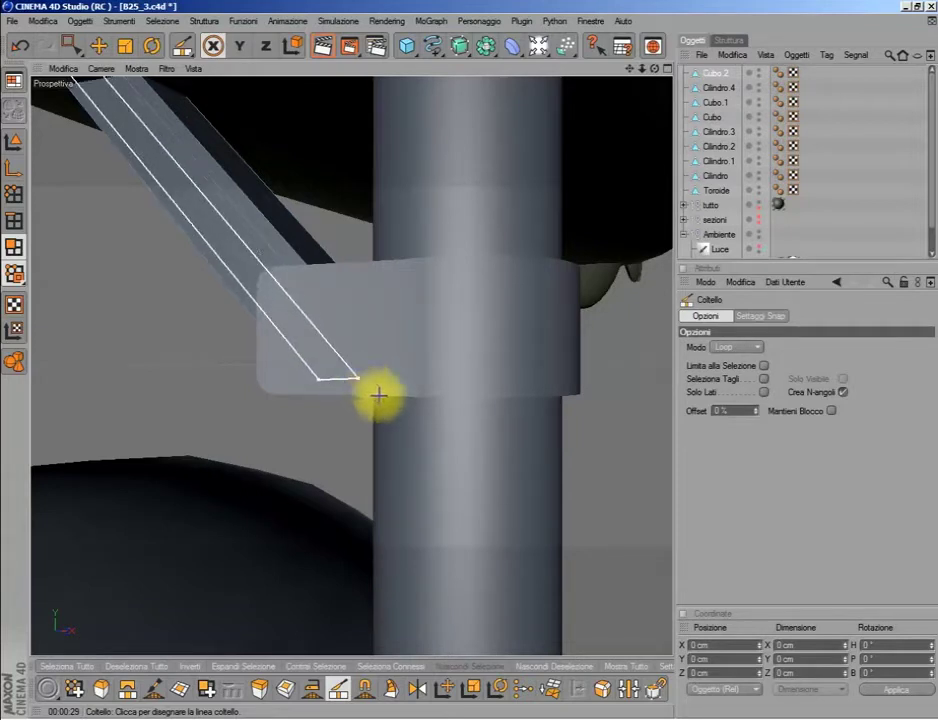
# - Loop-cut the diagonal brace and select its thin face strip with visible-only selection off
pyautogui.click(360, 379)
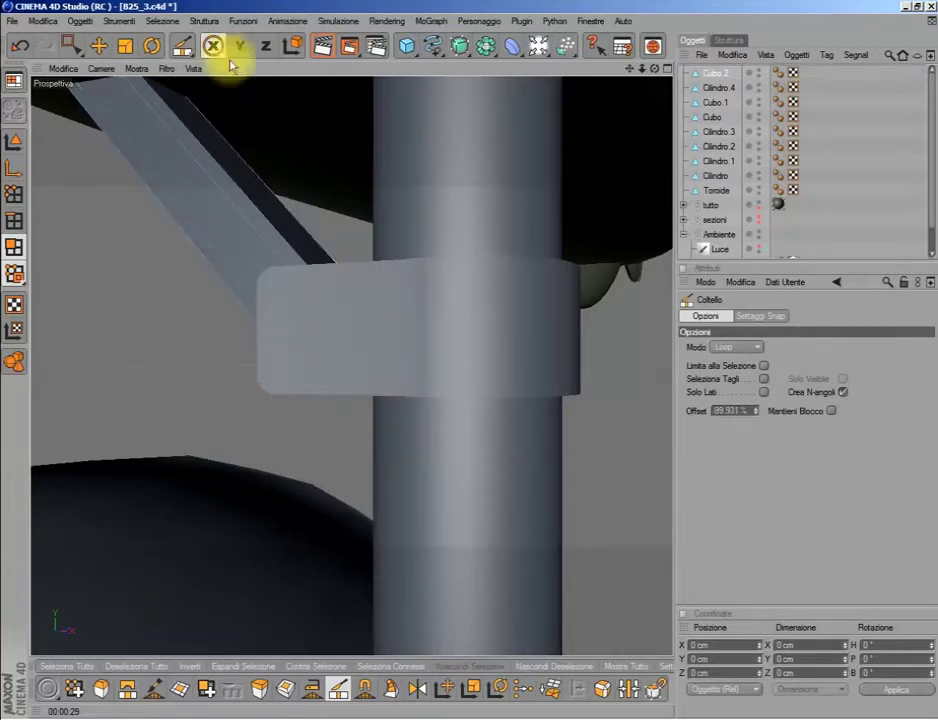
pyautogui.click(72, 45)
pyautogui.middleClick(253, 316)
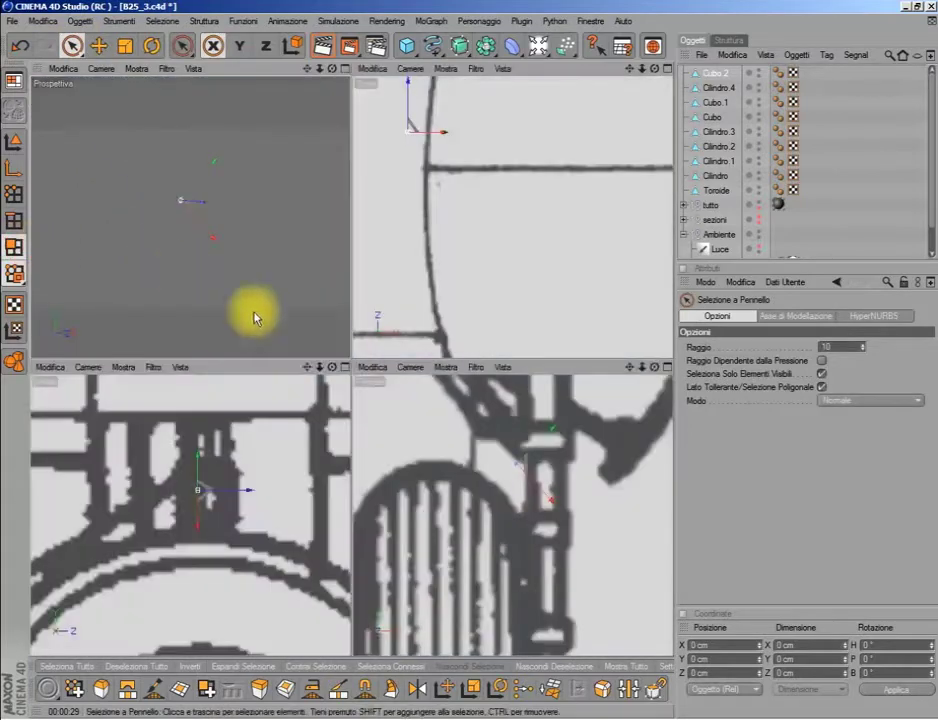
pyautogui.middleClick(481, 487)
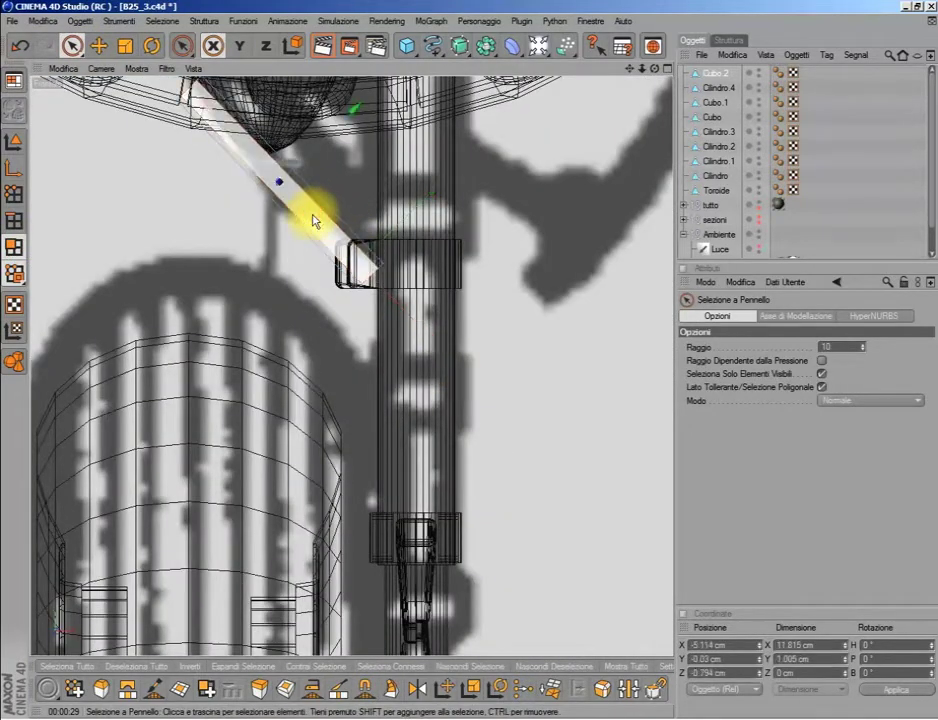
pyautogui.click(821, 373)
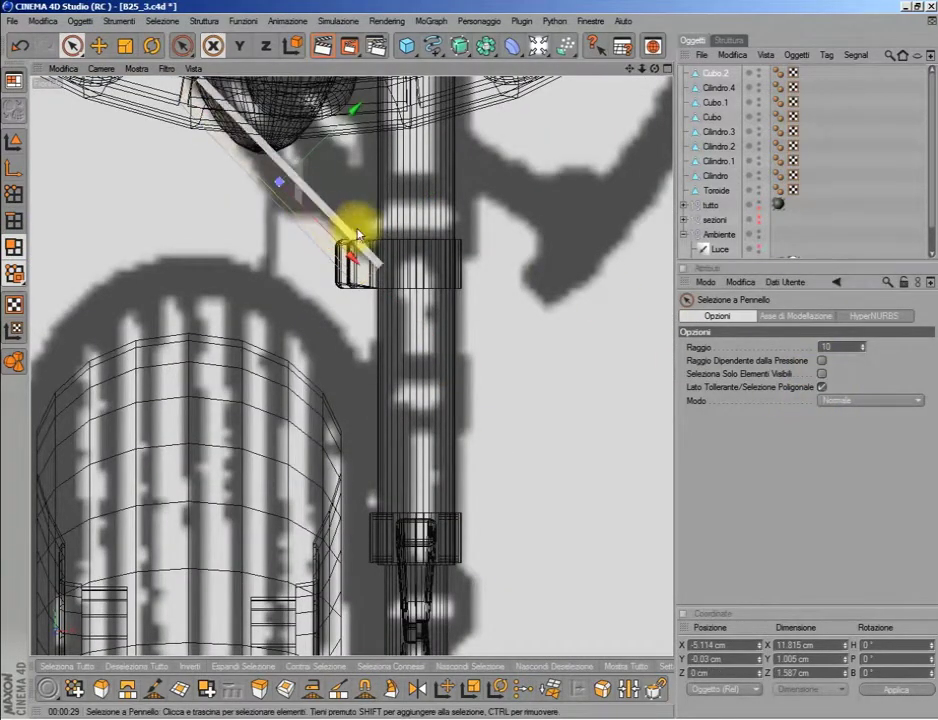
pyautogui.middleClick(358, 234)
pyautogui.middleClick(270, 145)
# - Extrude the selected brace strip inward by -0.73 cm to form a groove
pyautogui.click(259, 688)
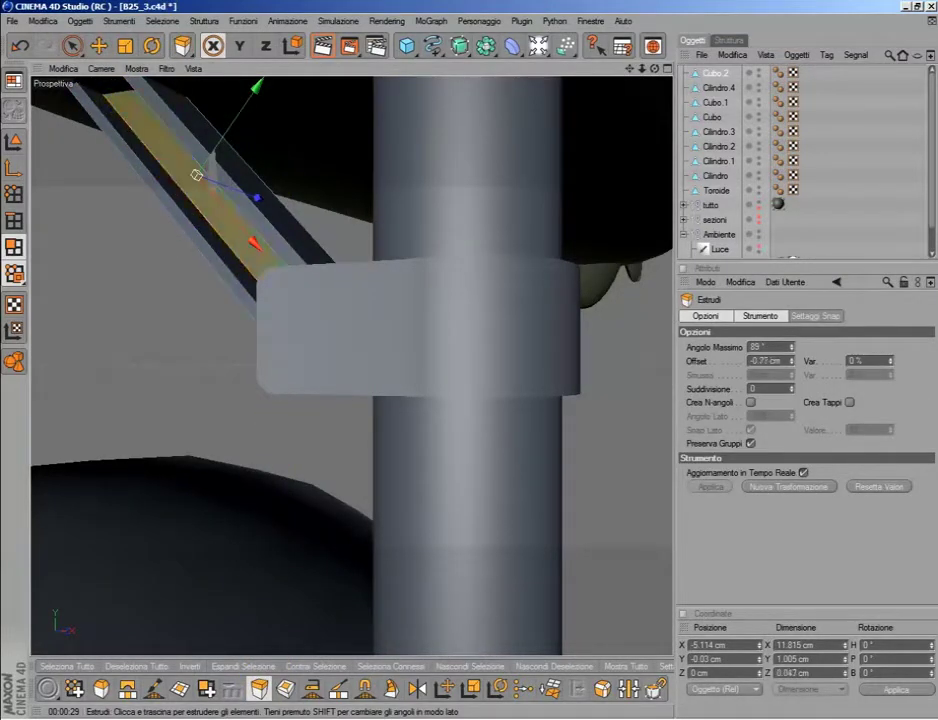
pyautogui.moveTo(629, 69); pyautogui.dragTo(700, 200)
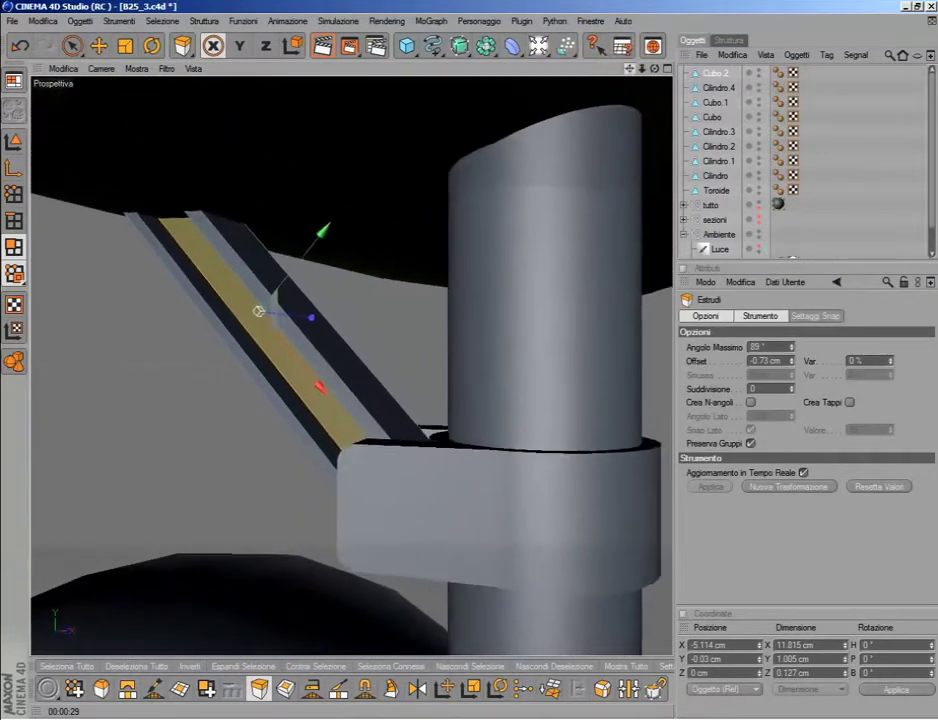
pyautogui.middleClick(612, 172)
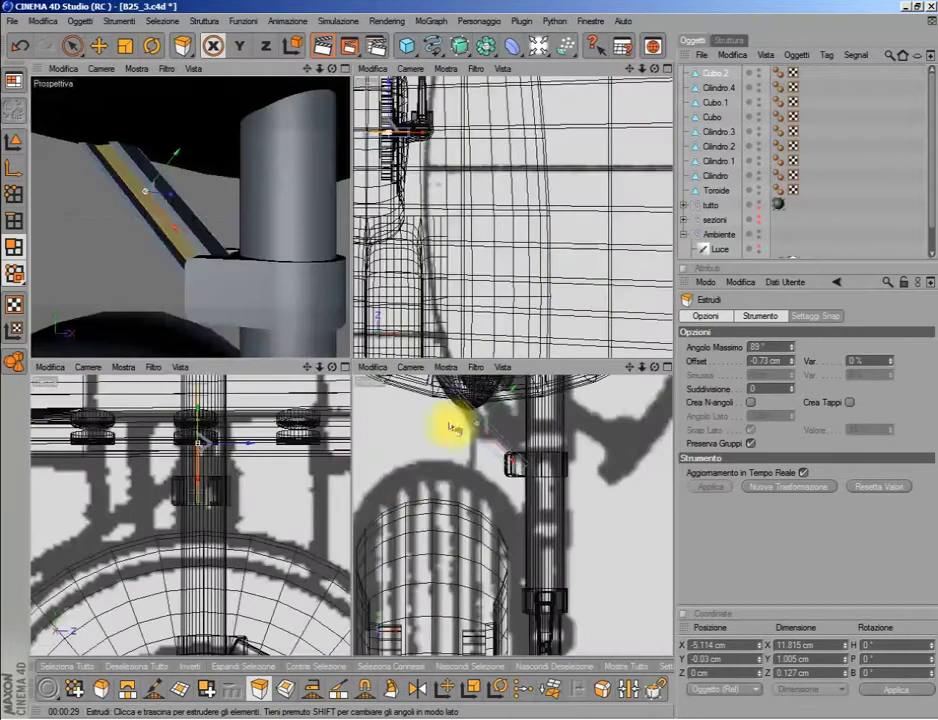
pyautogui.middleClick(450, 429)
pyautogui.press('space')
pyautogui.click(14, 222)
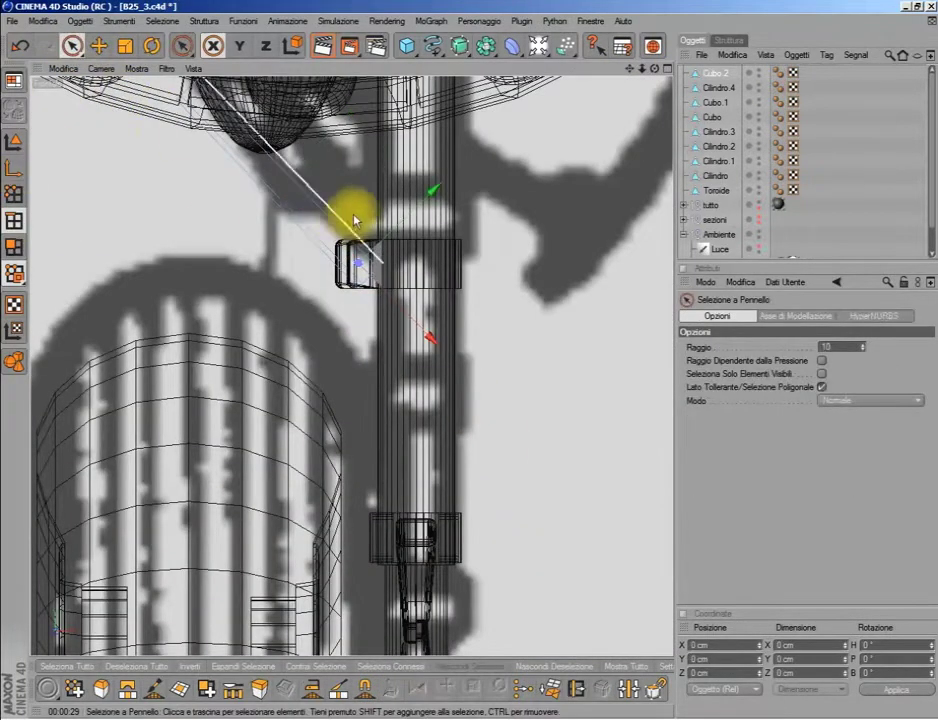
pyautogui.click(300, 237)
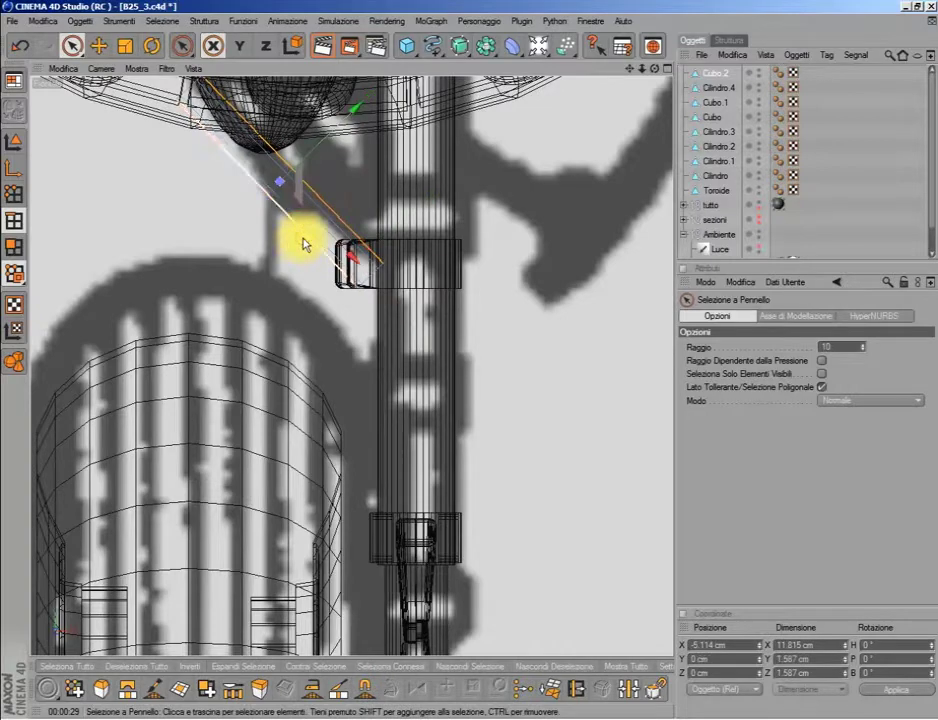
pyautogui.middleClick(300, 240)
pyautogui.middleClick(260, 209)
pyautogui.click(101, 688)
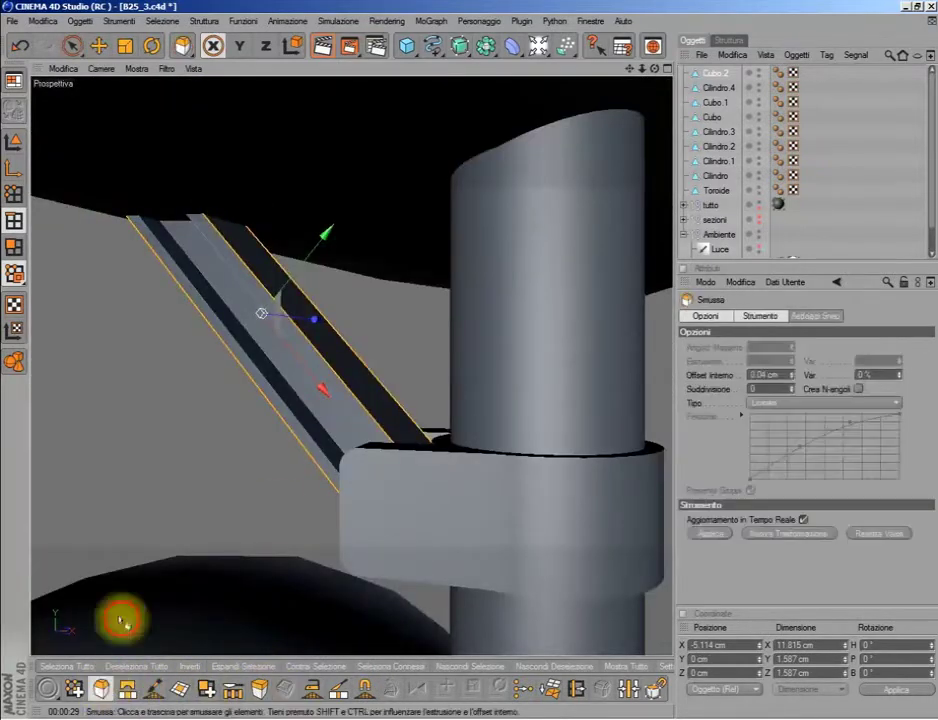
pyautogui.moveTo(120, 621); pyautogui.dragTo(91, 288)
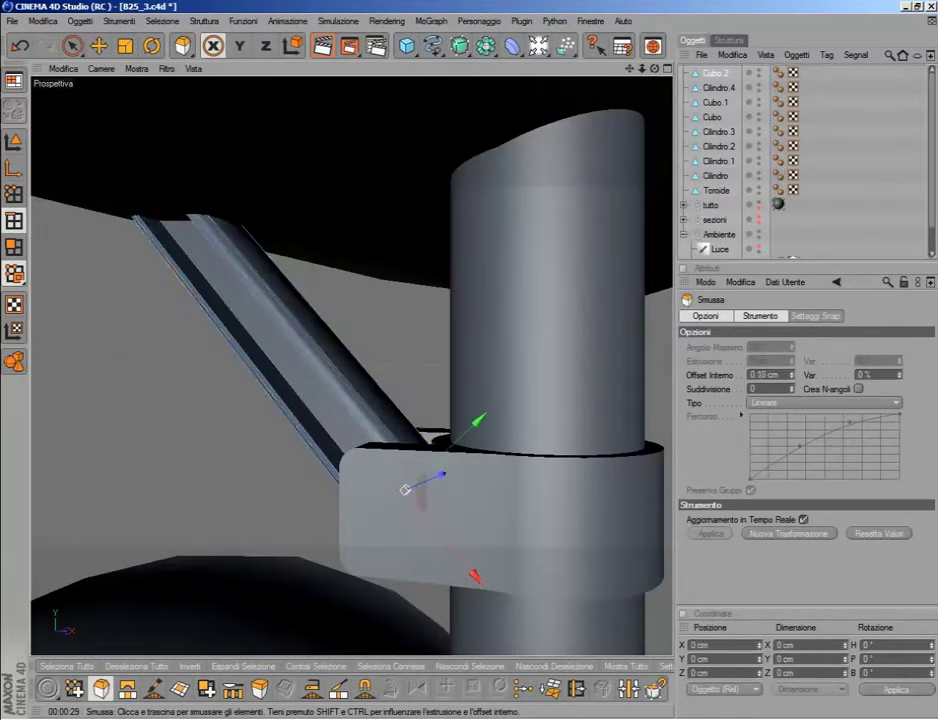
pyautogui.hotkey('ctrl', 'z')
pyautogui.hotkey('ctrl', 'z')
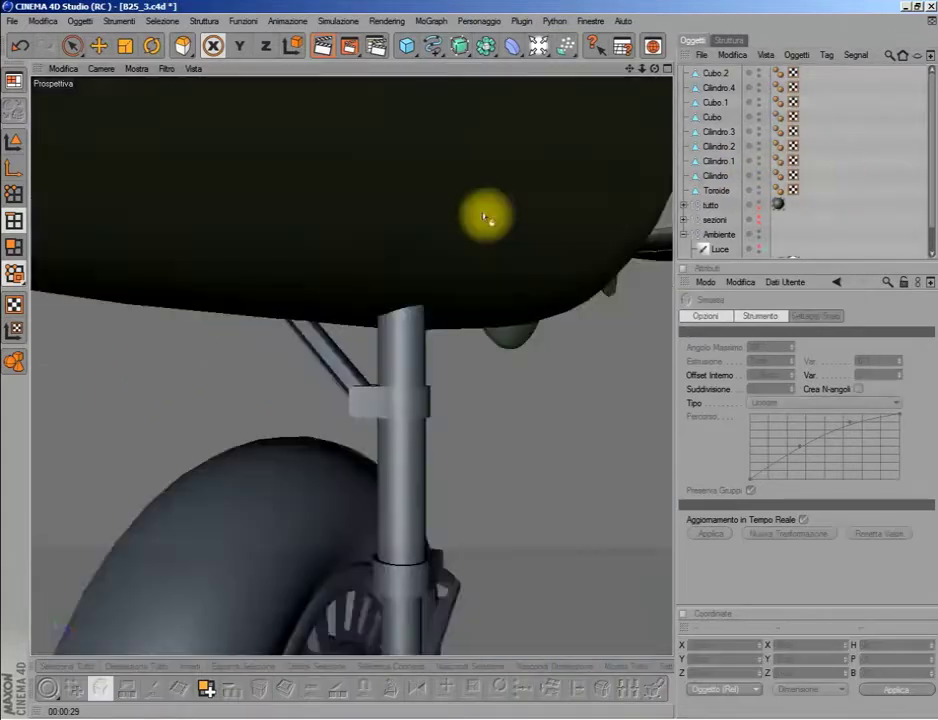
pyautogui.moveTo(652, 78)
pyautogui.mouseDown()
pyautogui.moveTo(632, 72)
pyautogui.moveTo(540, 260)
pyautogui.mouseUp()
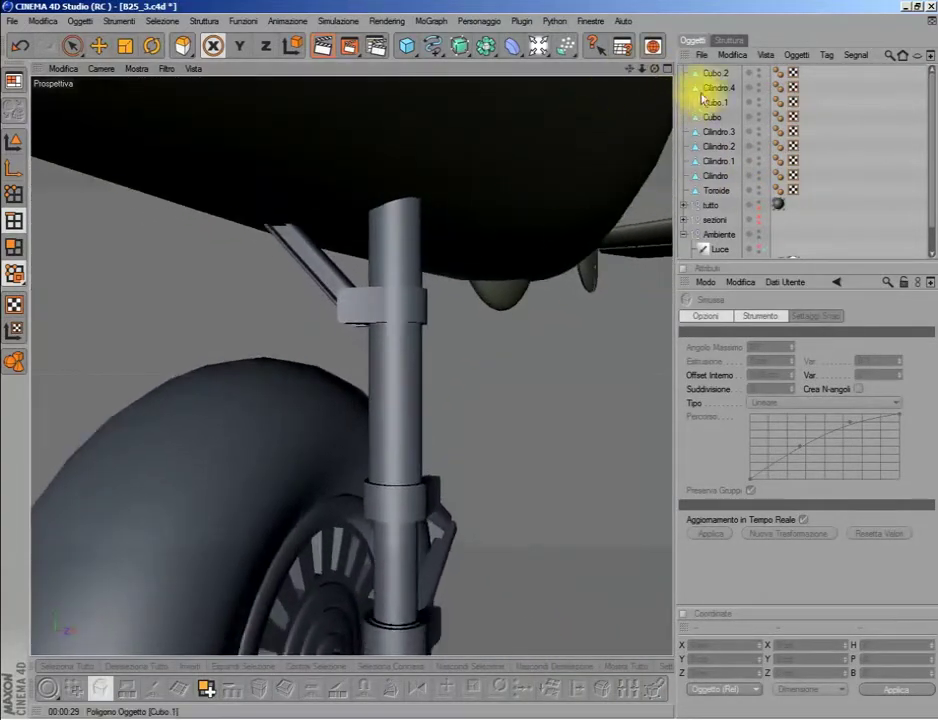
# - Duplicate clamp Cilindro.4 as Cilindro.5 and lower the copy to Y -52.019 cm
pyautogui.click(718, 88)
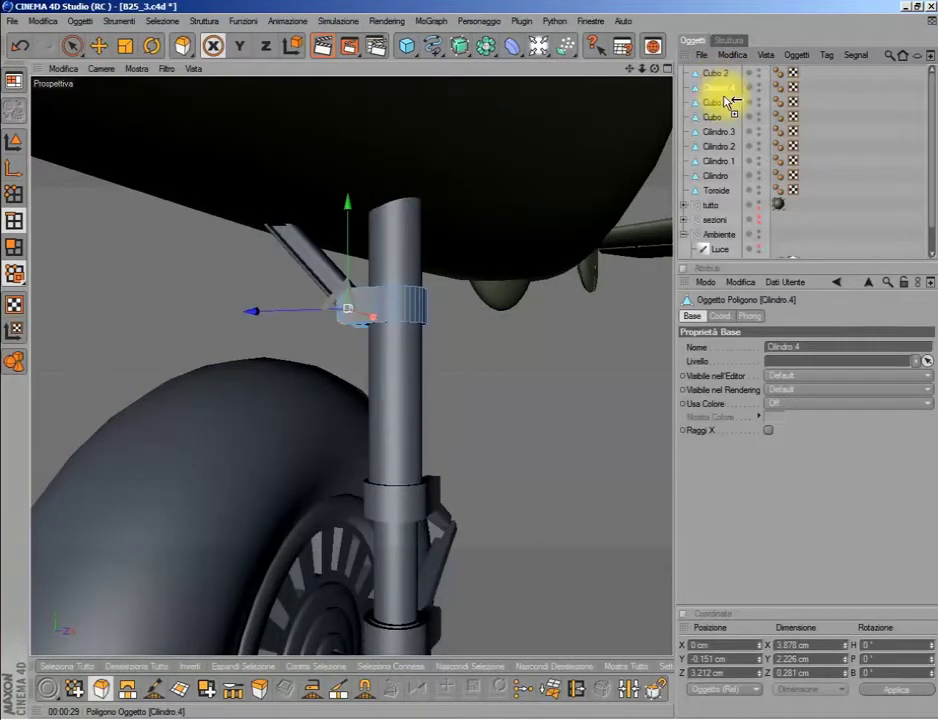
pyautogui.keyDown('ctrl'); pyautogui.moveTo(729, 101); pyautogui.dragTo(729, 102); pyautogui.keyUp('ctrl')
pyautogui.click(100, 46)
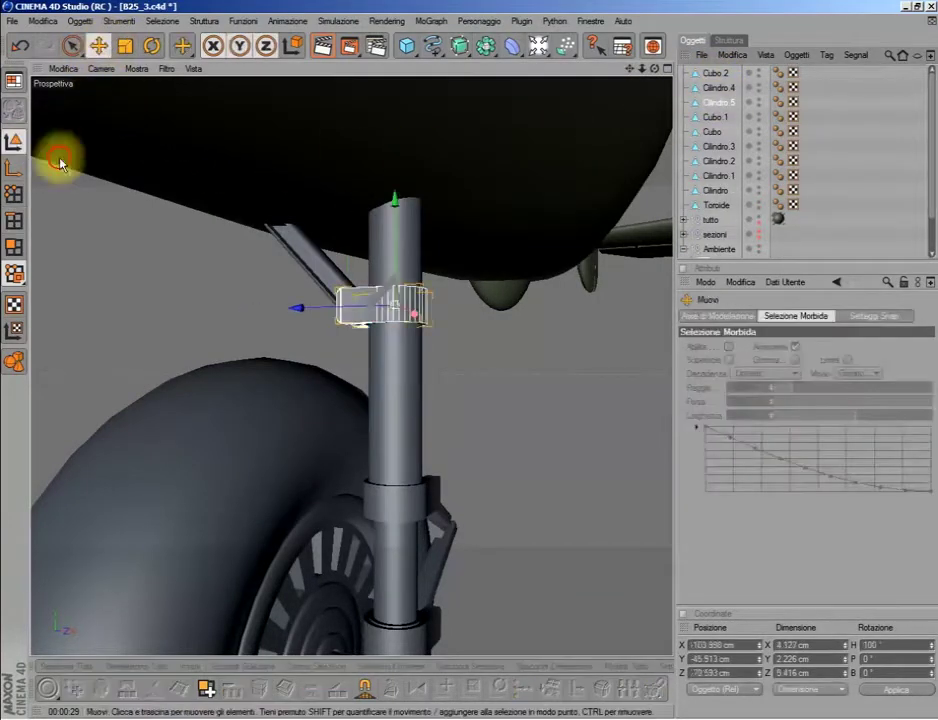
pyautogui.moveTo(391, 203); pyautogui.dragTo(391, 298)
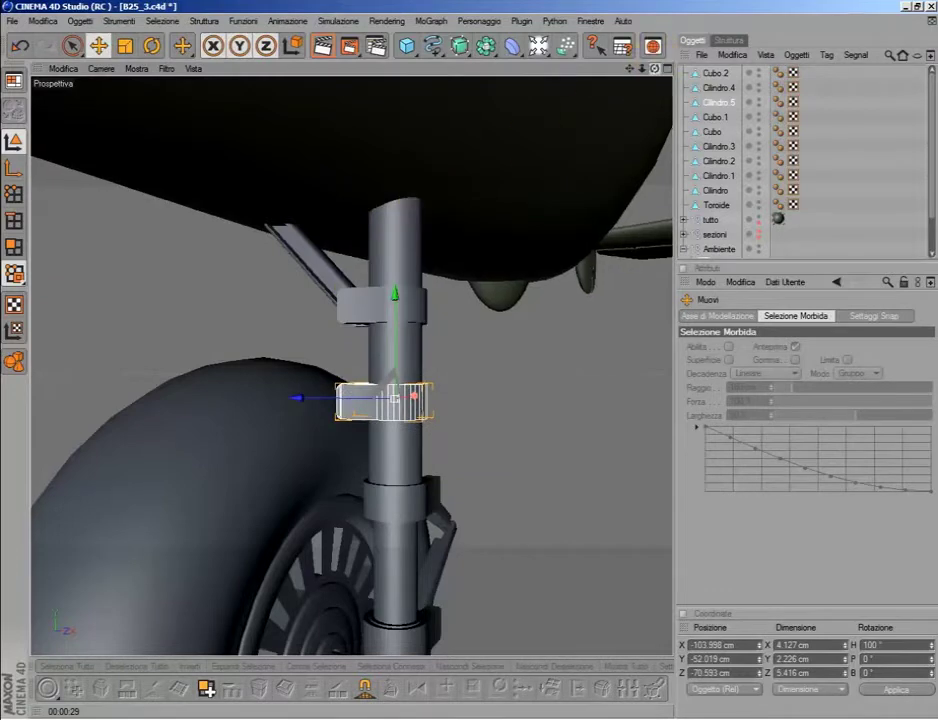
# - Hide the fuselage group 'tutto' to see the strut and wheel clearly
pyautogui.keyDown('alt'); pyautogui.moveTo(427, 203); pyautogui.dragTo(540, 160); pyautogui.keyUp('alt')
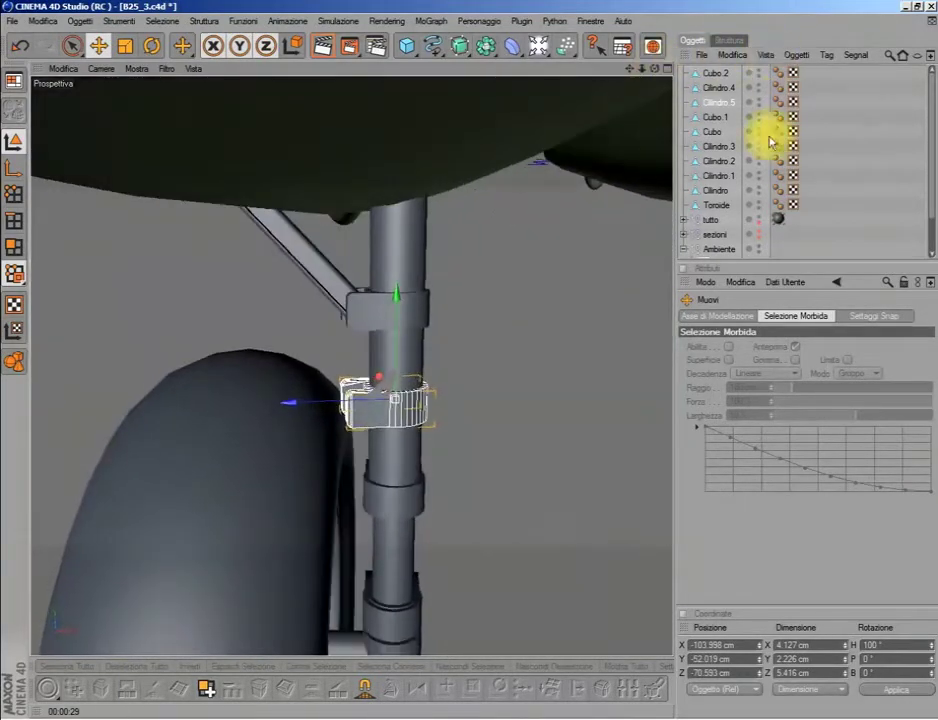
pyautogui.click(758, 219)
pyautogui.moveTo(654, 68); pyautogui.dragTo(600, 100)
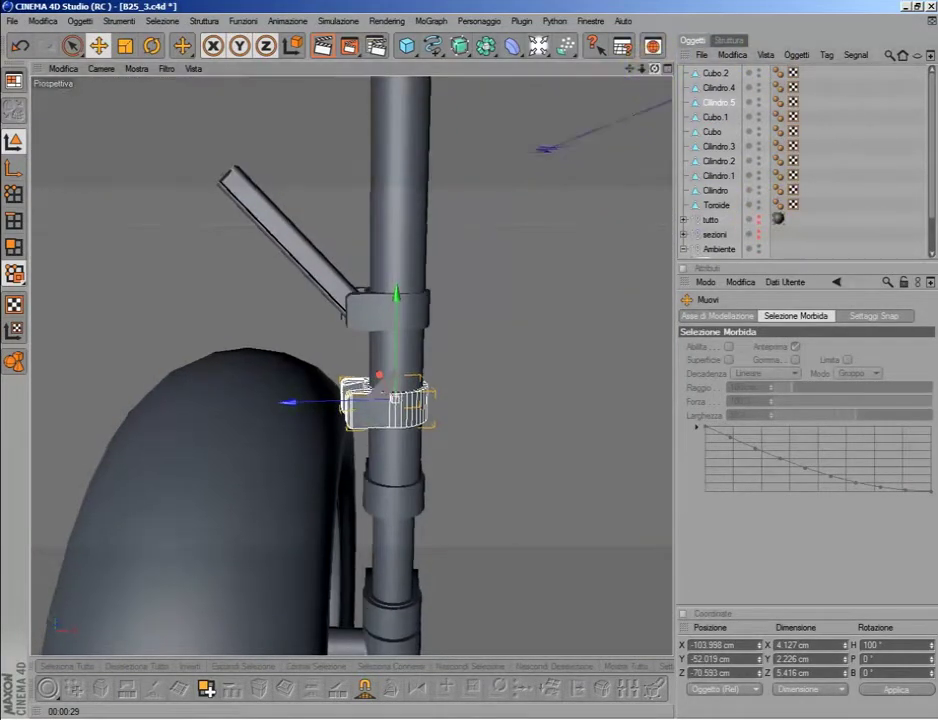
pyautogui.moveTo(654, 68); pyautogui.dragTo(578, 297)
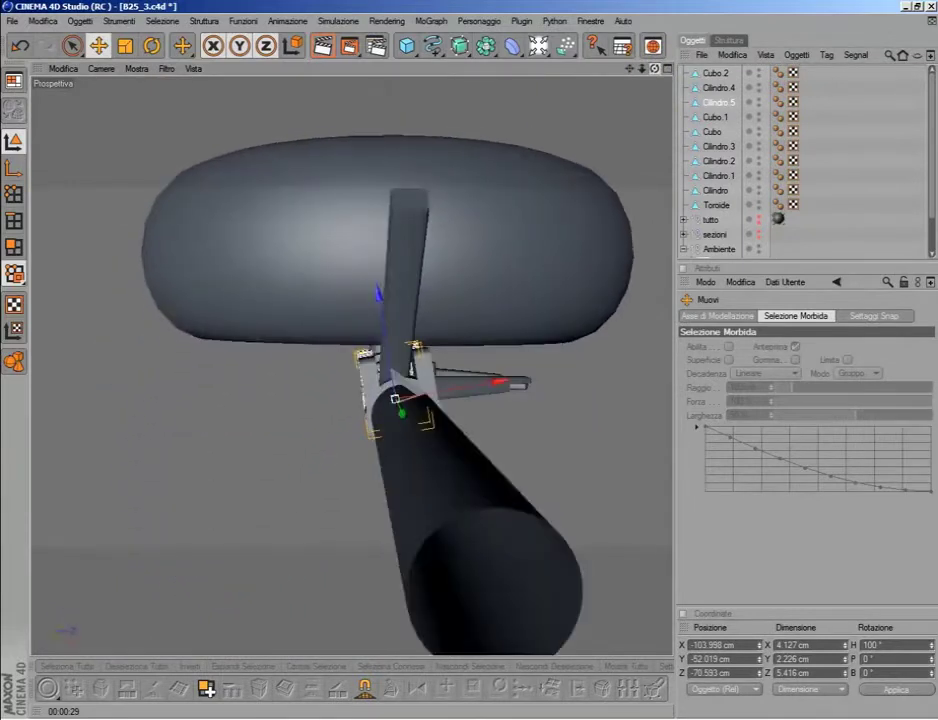
# - Rotate the original Cilindro.4 clamp to heading 90°
pyautogui.click(714, 88)
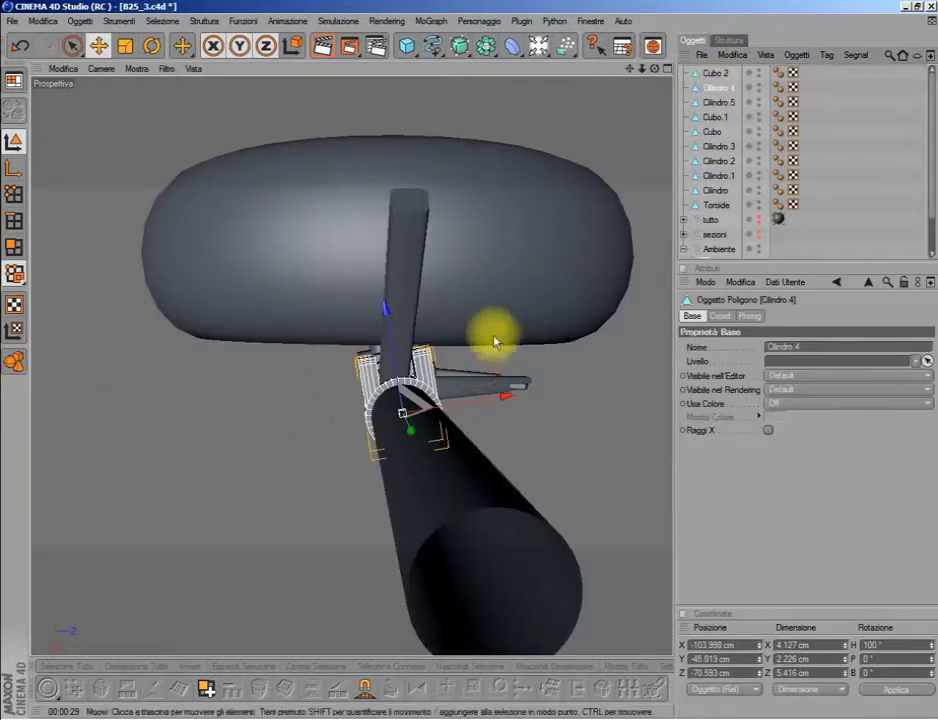
pyautogui.click(151, 47)
pyautogui.moveTo(419, 347)
pyautogui.mouseDown()
pyautogui.moveTo(427, 358)
pyautogui.moveTo(418, 348)
pyautogui.mouseUp()
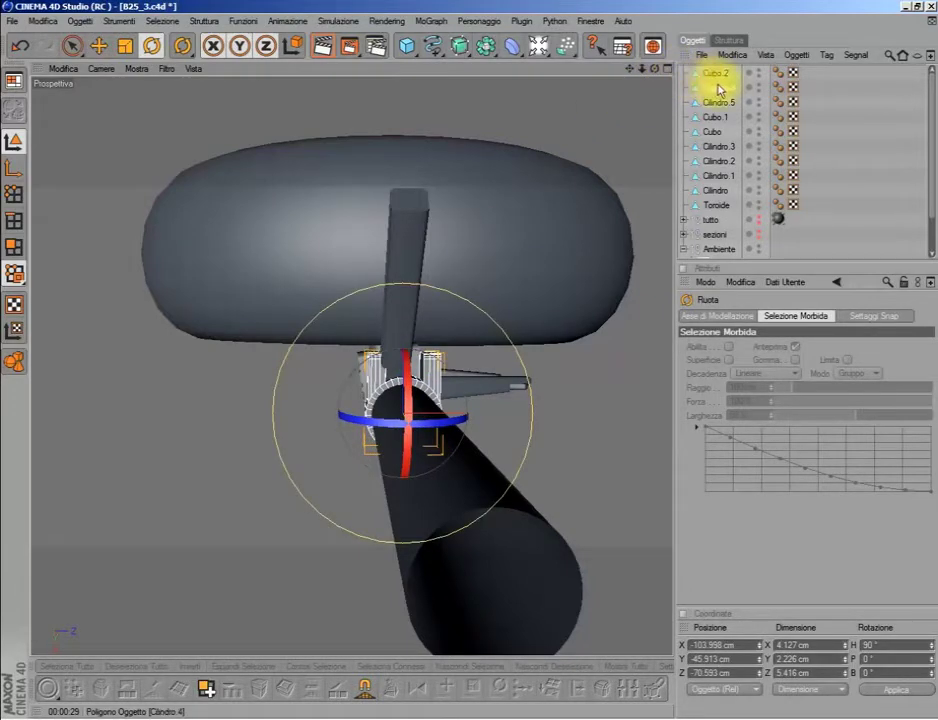
# - Move the brace Cubo.2 0.529 cm along X in the front view
pyautogui.click(715, 74)
pyautogui.middleClick(465, 278)
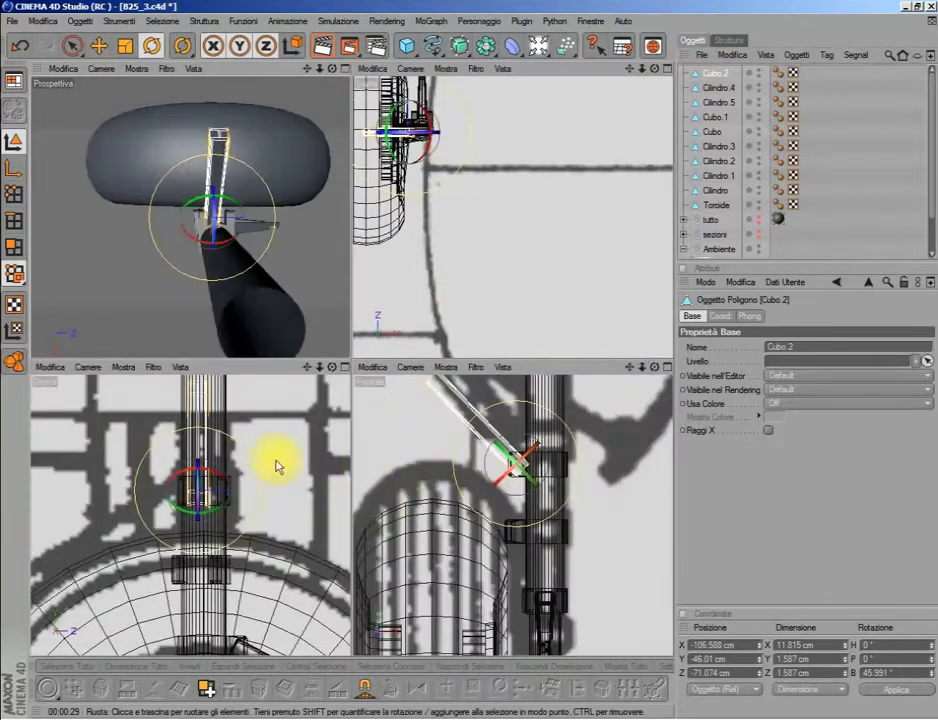
pyautogui.middleClick(278, 465)
pyautogui.click(98, 46)
pyautogui.moveTo(378, 317); pyautogui.dragTo(392, 316)
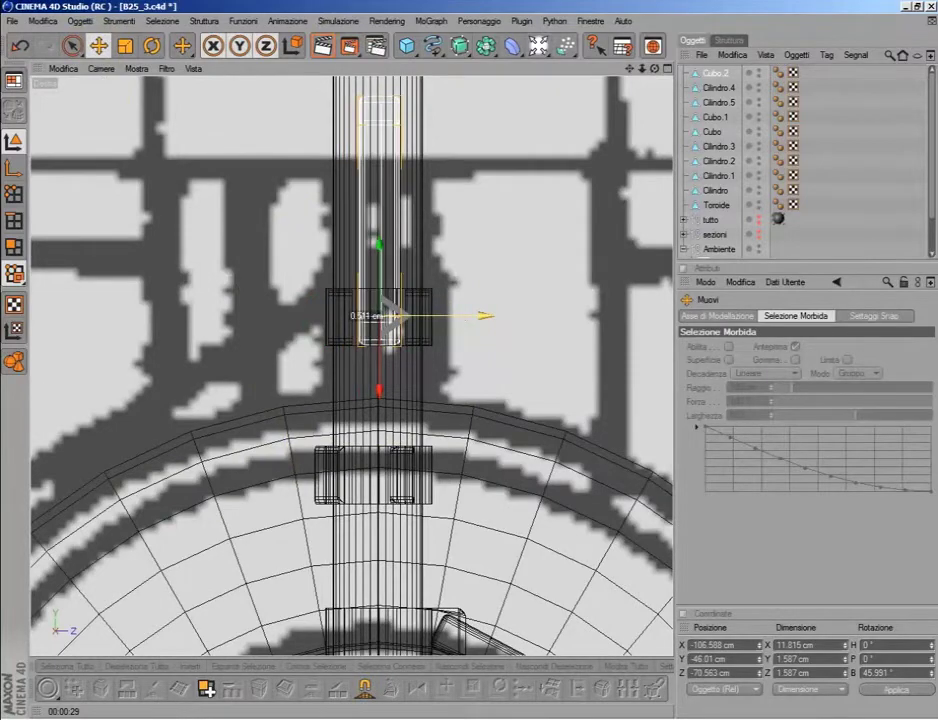
# - Return to the perspective view and select the Cilindro.5 clamp
pyautogui.middleClick(423, 327)
pyautogui.middleClick(278, 272)
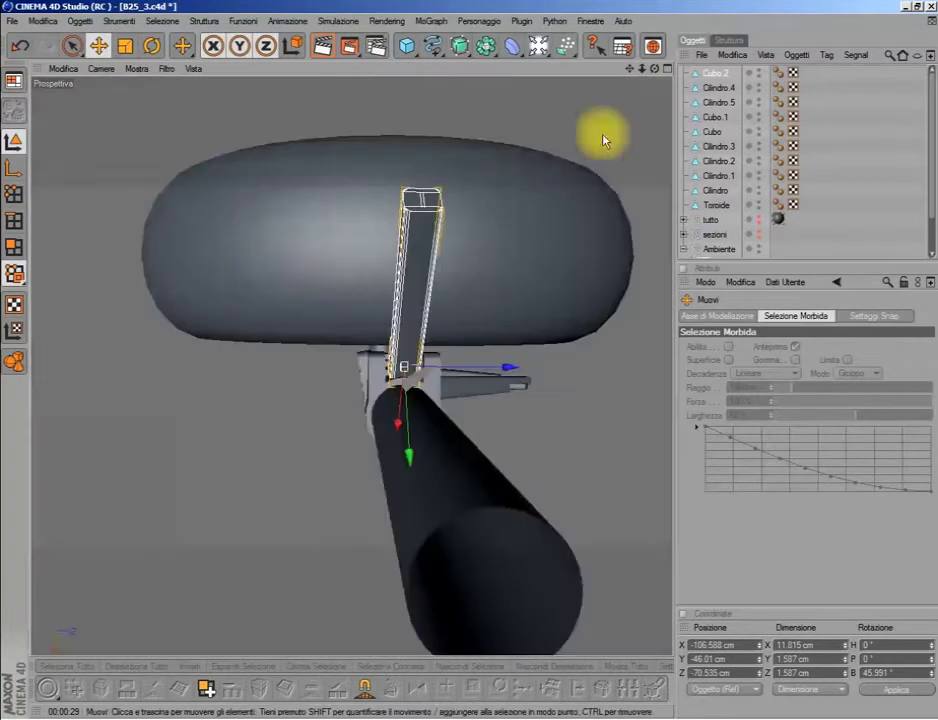
pyautogui.moveTo(655, 67)
pyautogui.mouseDown()
pyautogui.moveTo(580, 110)
pyautogui.moveTo(467, 477)
pyautogui.mouseUp()
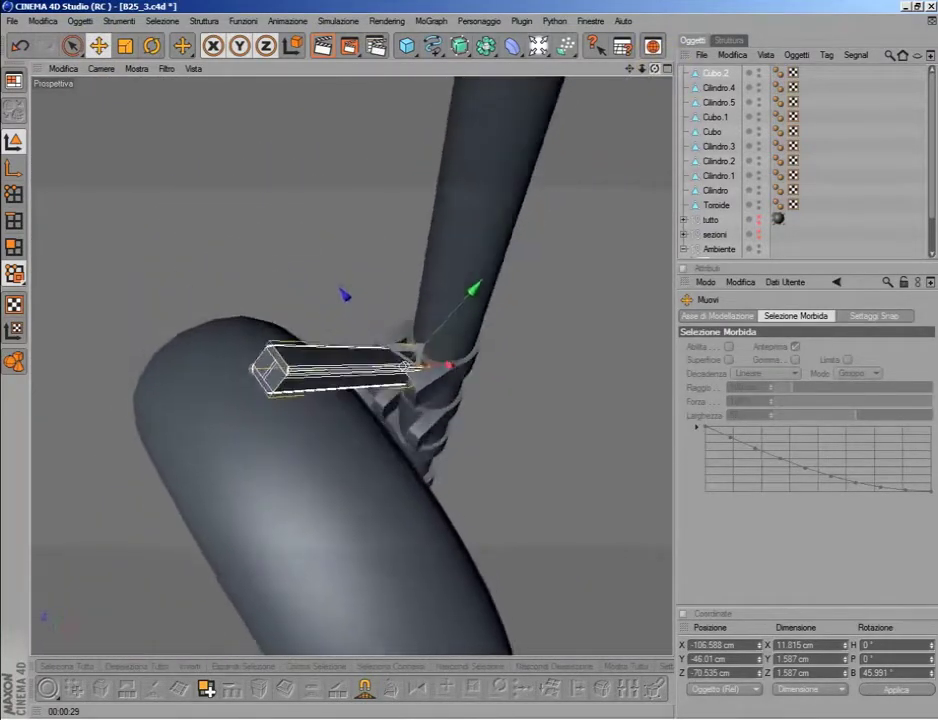
pyautogui.click(467, 477)
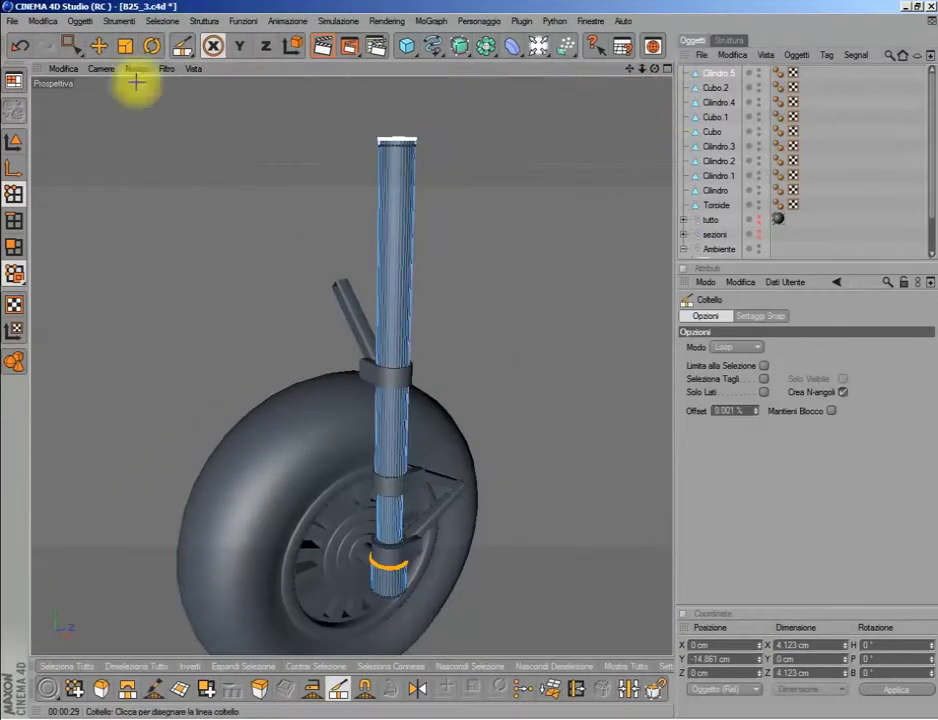
# - Box-select around the strut, clear the component selection, and reselect Cilindro.5
pyautogui.click(74, 44)
pyautogui.moveTo(304, 262); pyautogui.dragTo(433, 446)
pyautogui.click(544, 639)
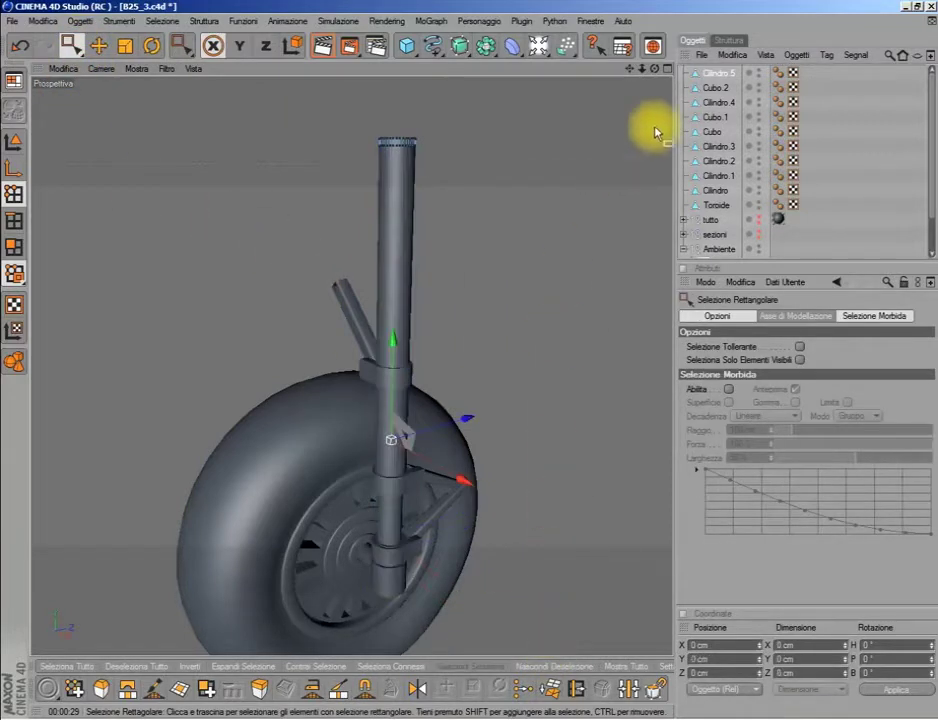
pyautogui.click(703, 80)
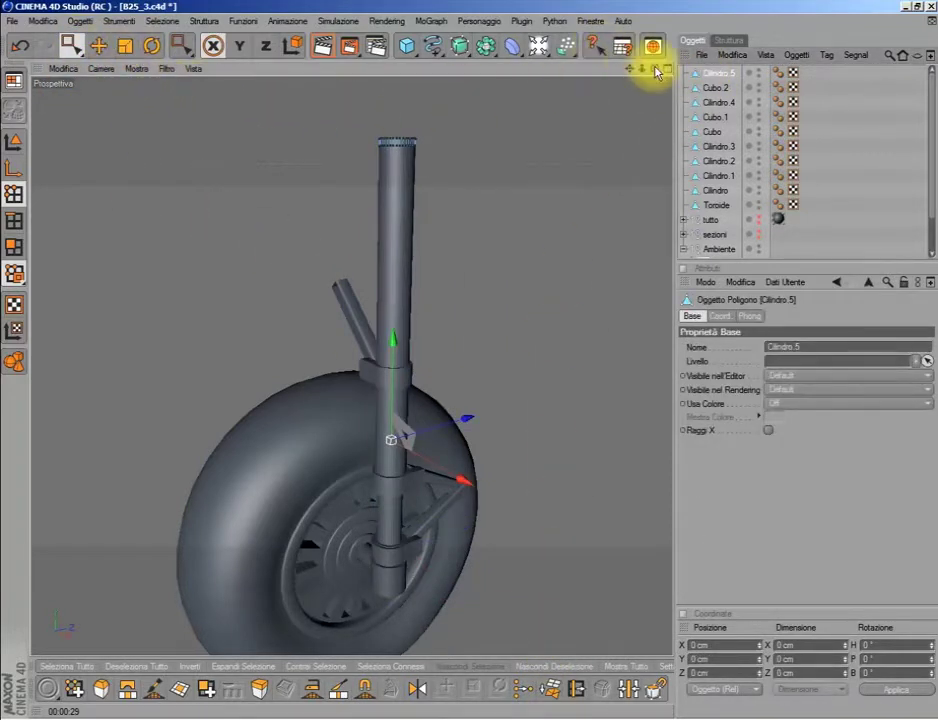
pyautogui.moveTo(654, 66); pyautogui.dragTo(657, 72)
pyautogui.moveTo(618, 104); pyautogui.dragTo(643, 69)
# - Cap the tube's open top with Close Polygon Hole, then undo the cap
pyautogui.click(180, 689)
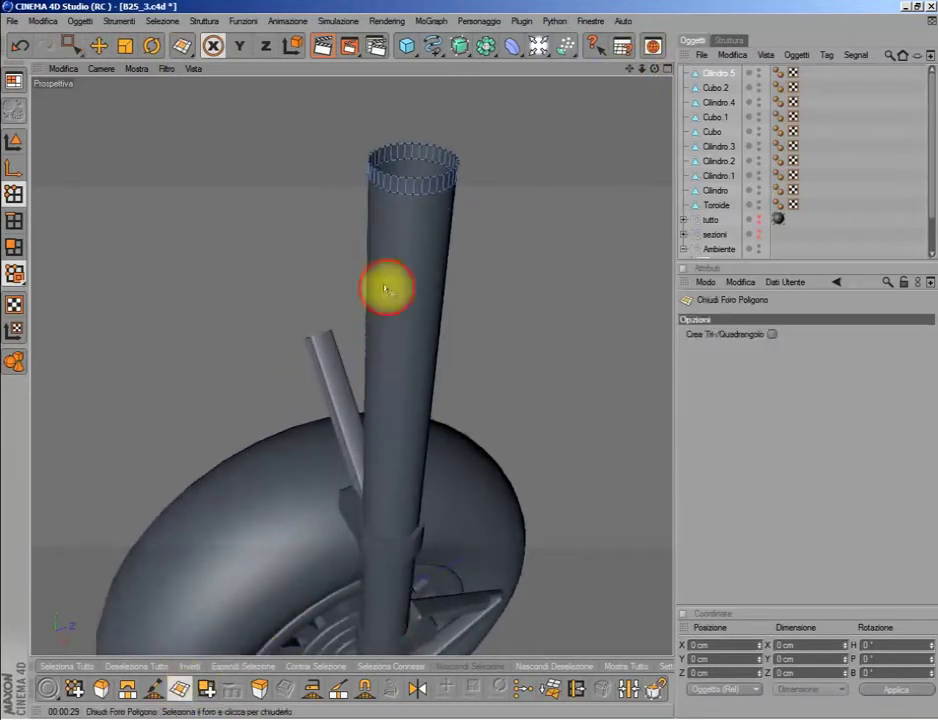
pyautogui.click(415, 192)
pyautogui.click(70, 44)
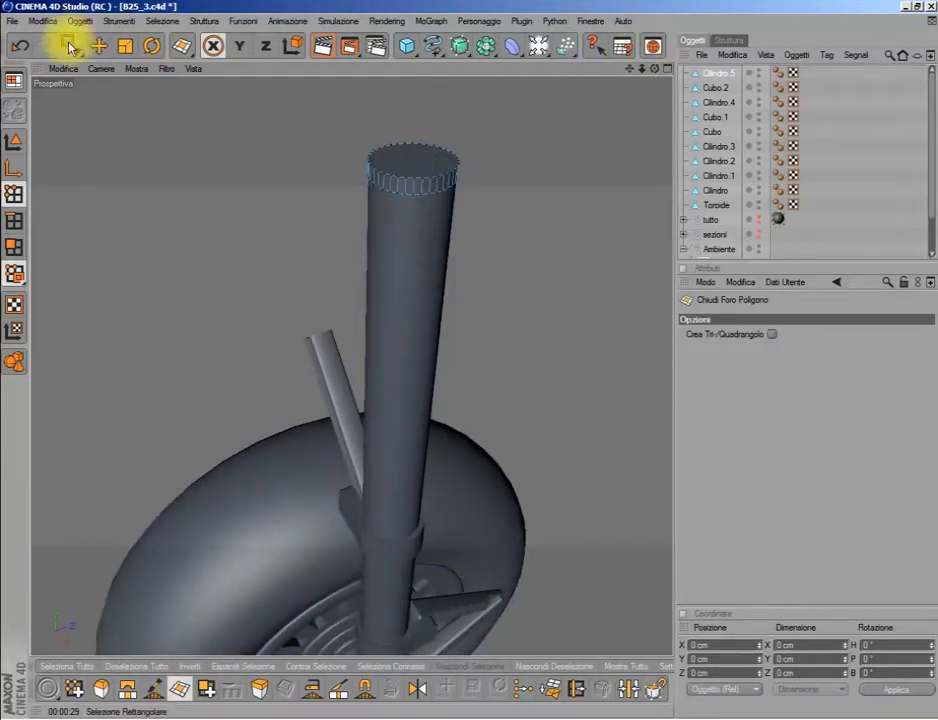
pyautogui.click(125, 45)
# - Undo back to the selected ring and inspect it in the front view
pyautogui.click(20, 44)
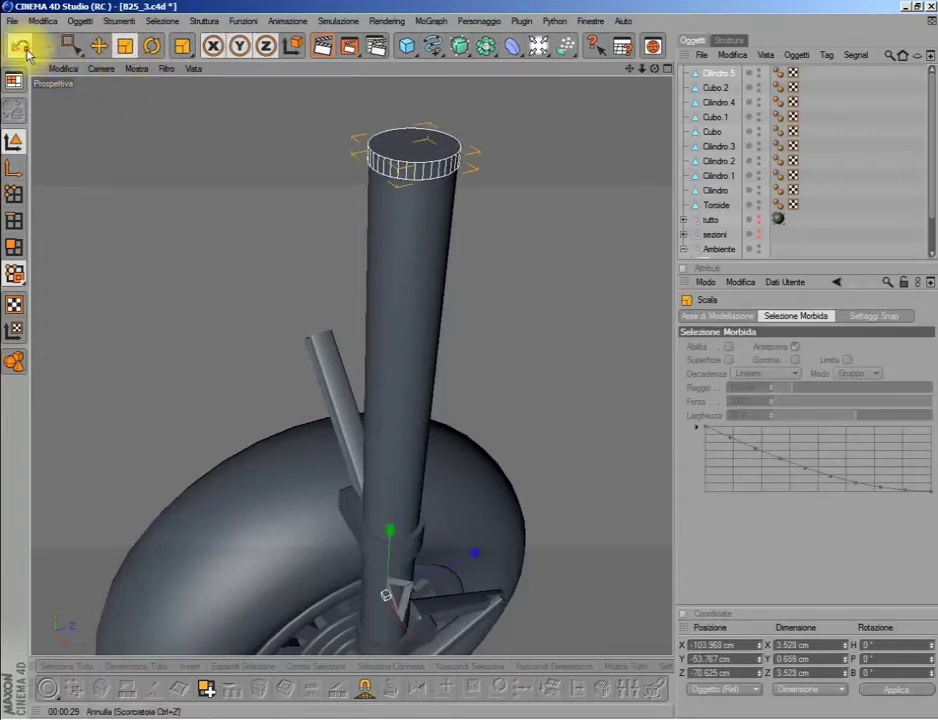
pyautogui.click(98, 45)
pyautogui.click(14, 167)
pyautogui.middleClick(377, 433)
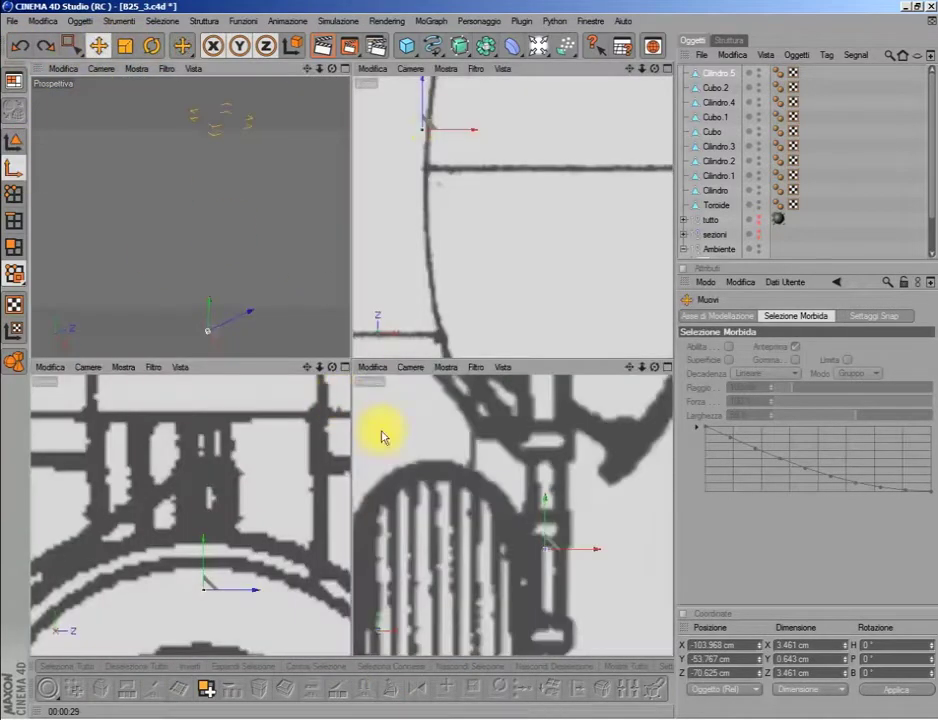
pyautogui.middleClick(377, 433)
pyautogui.scroll(-4, 497, 330)
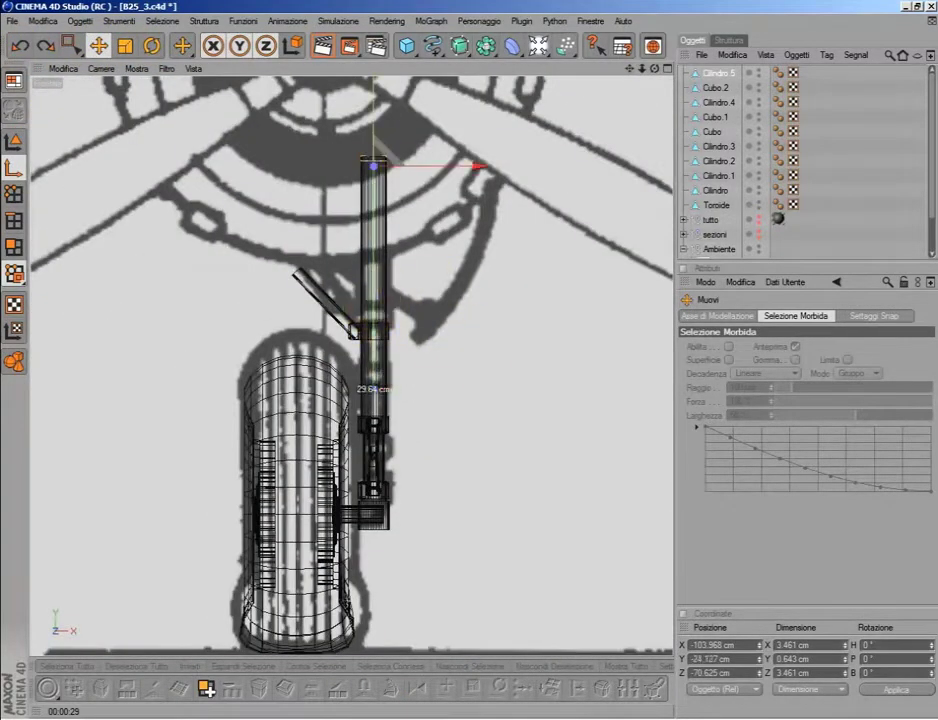
pyautogui.middleClick(377, 293)
pyautogui.middleClick(293, 203)
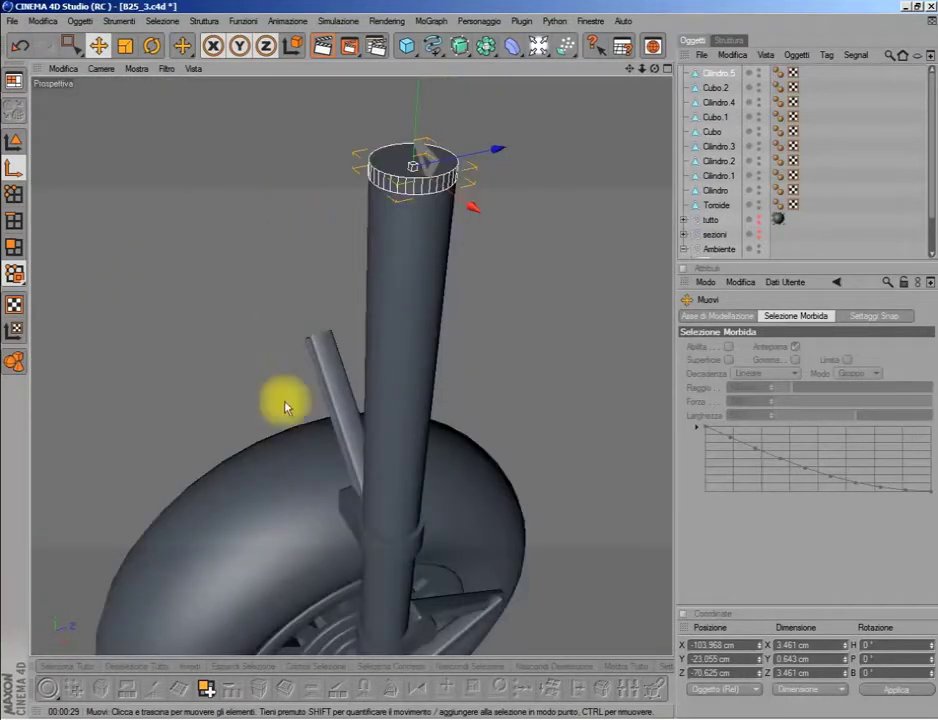
# - Lower the Cilindro.5 ring to Y -48.91 cm below the clamp and scale it to 4.196 cm
pyautogui.click(14, 141)
pyautogui.click(293, 530)
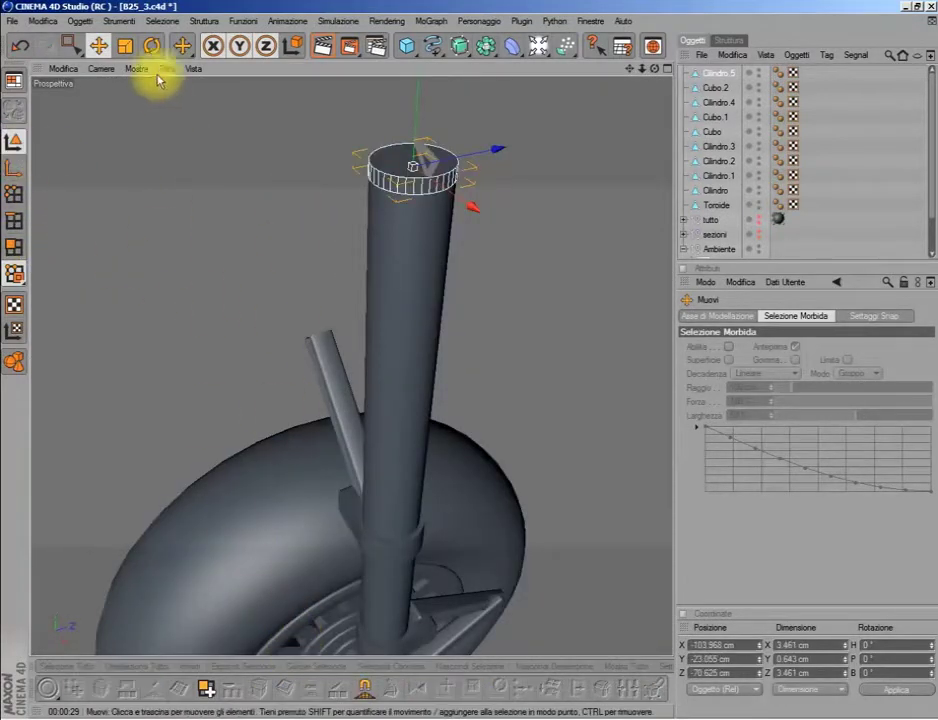
pyautogui.click(125, 45)
pyautogui.click(98, 45)
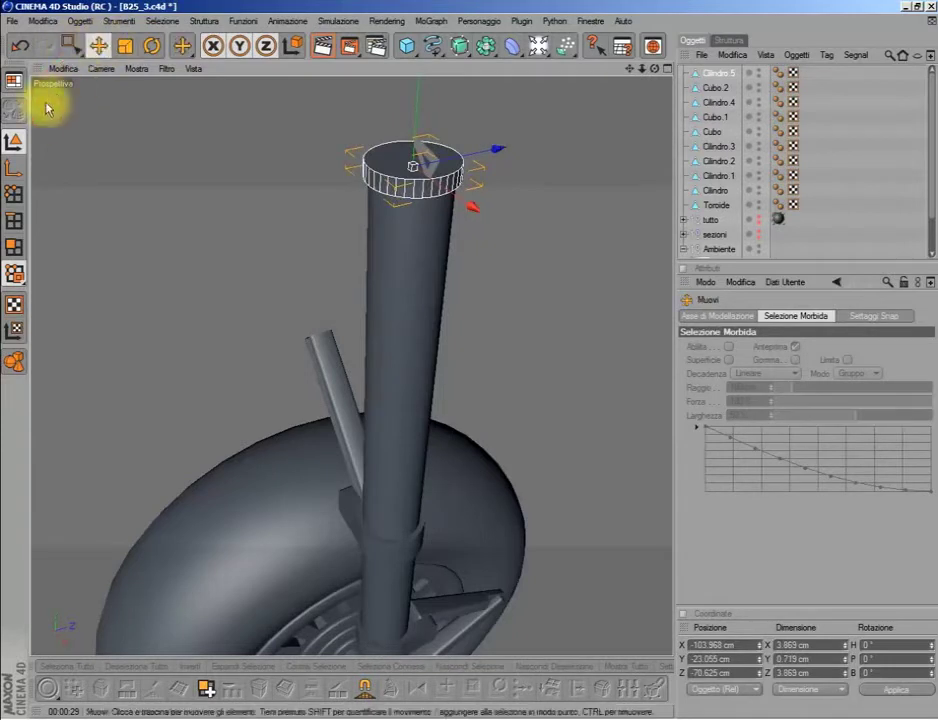
pyautogui.moveTo(416, 125); pyautogui.dragTo(417, 105)
pyautogui.moveTo(424, 195); pyautogui.dragTo(404, 545)
pyautogui.moveTo(655, 69); pyautogui.dragTo(640, 110)
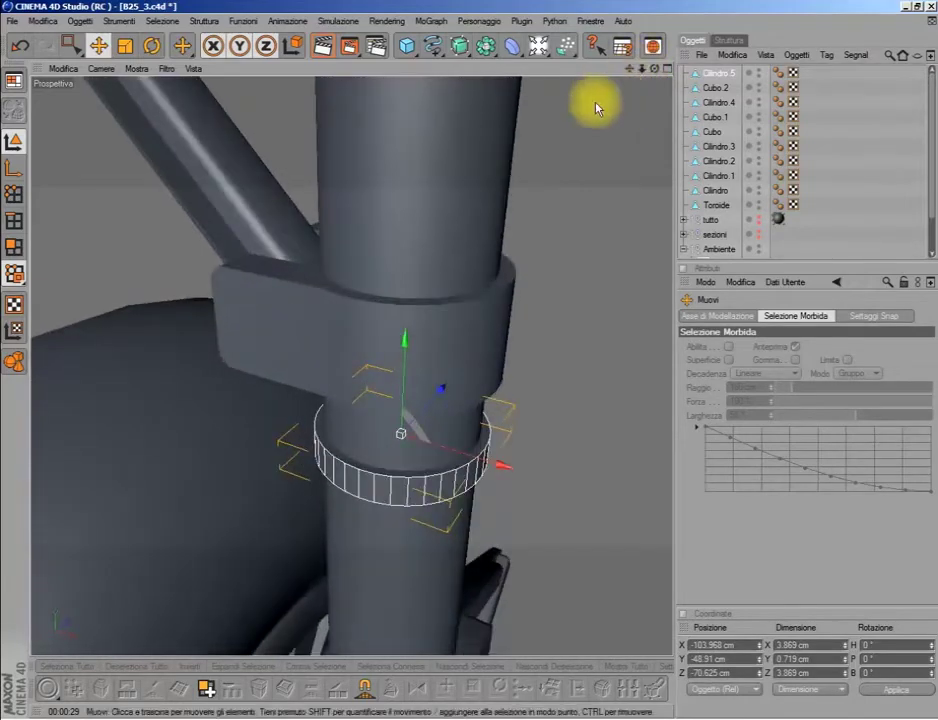
pyautogui.click(125, 45)
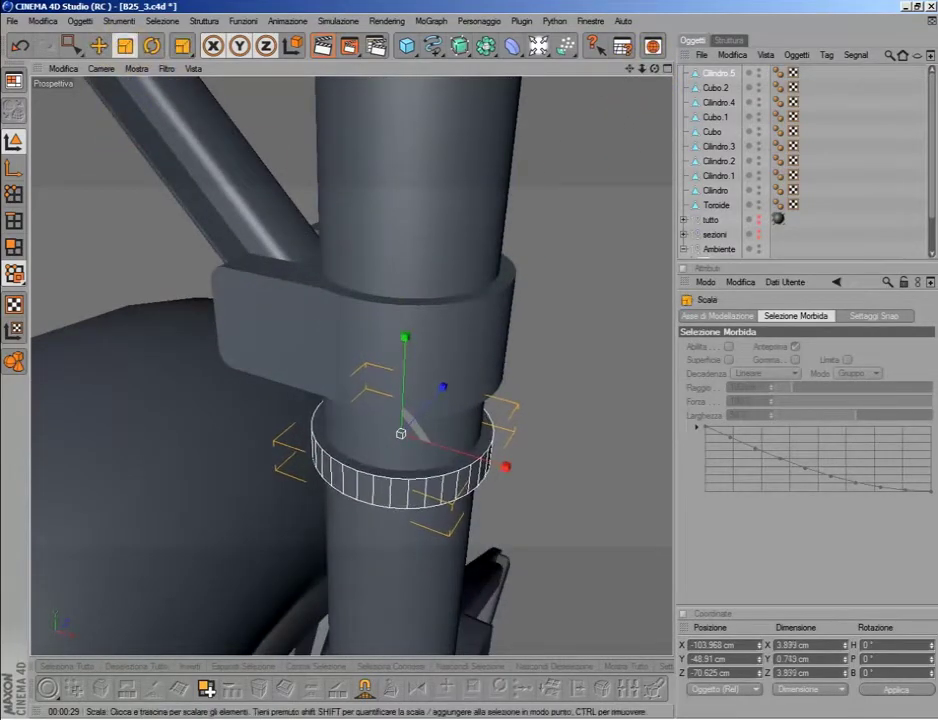
pyautogui.moveTo(320, 385); pyautogui.dragTo(210, 330)
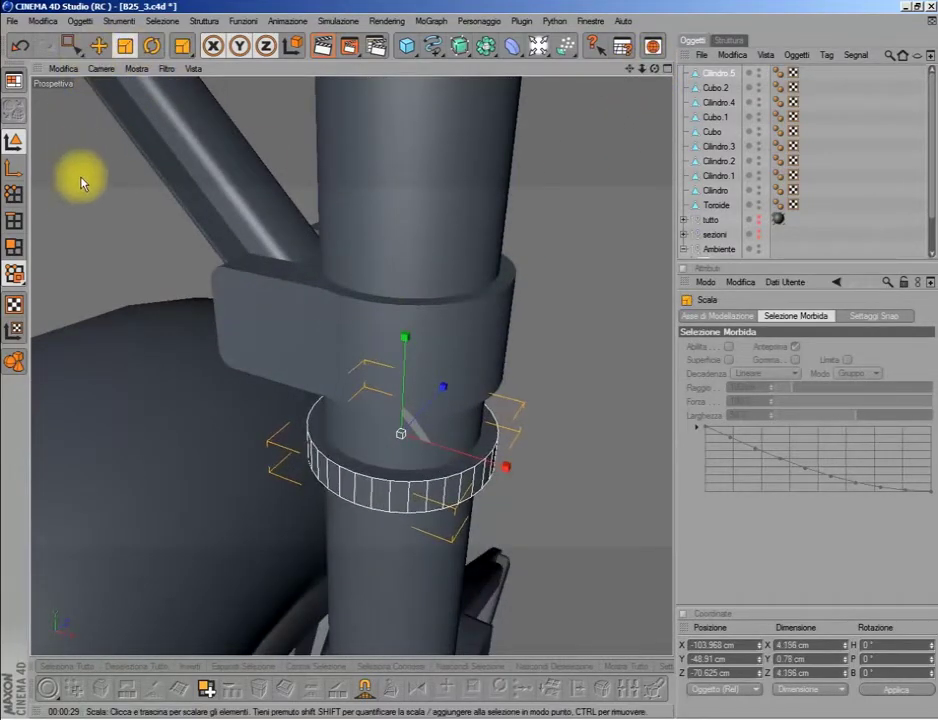
# - Extrude a face on each side of the ring outward into two tabs
pyautogui.click(71, 45)
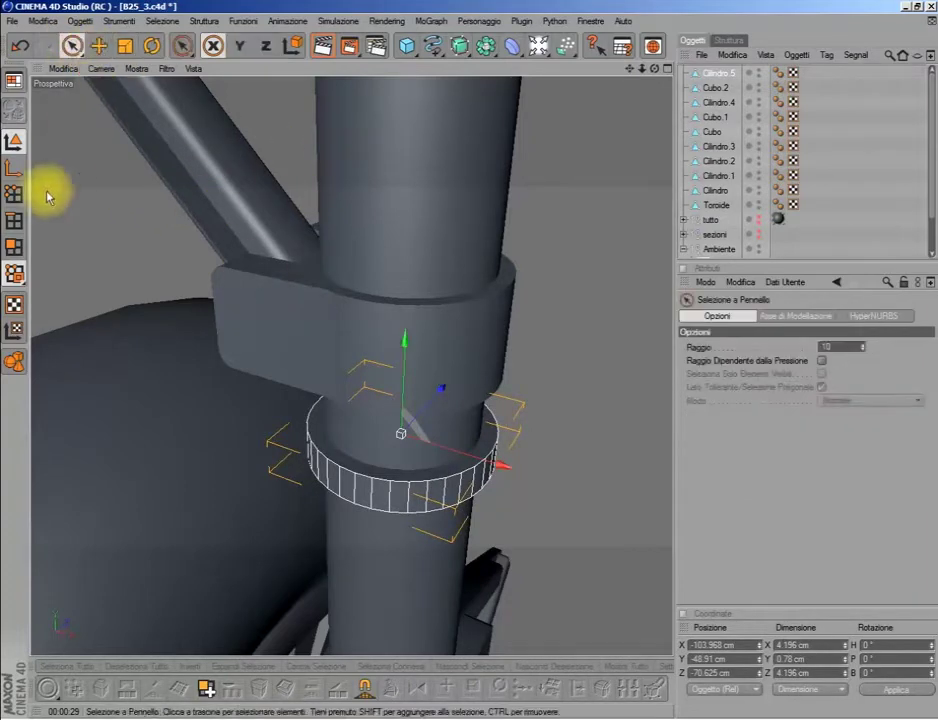
pyautogui.click(14, 246)
pyautogui.click(821, 373)
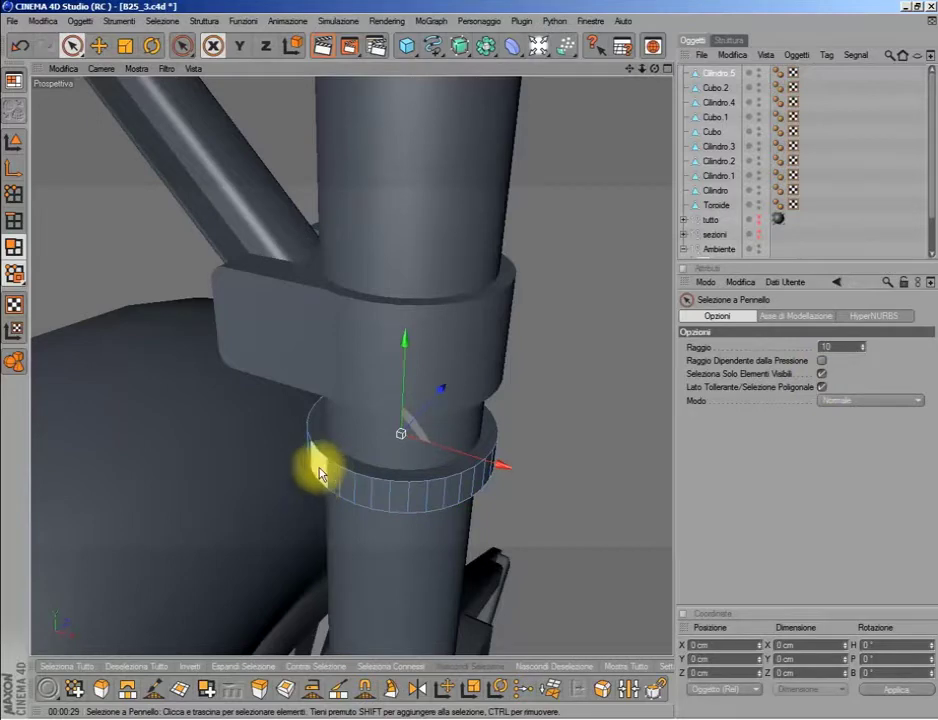
pyautogui.moveTo(654, 68); pyautogui.dragTo(600, 90)
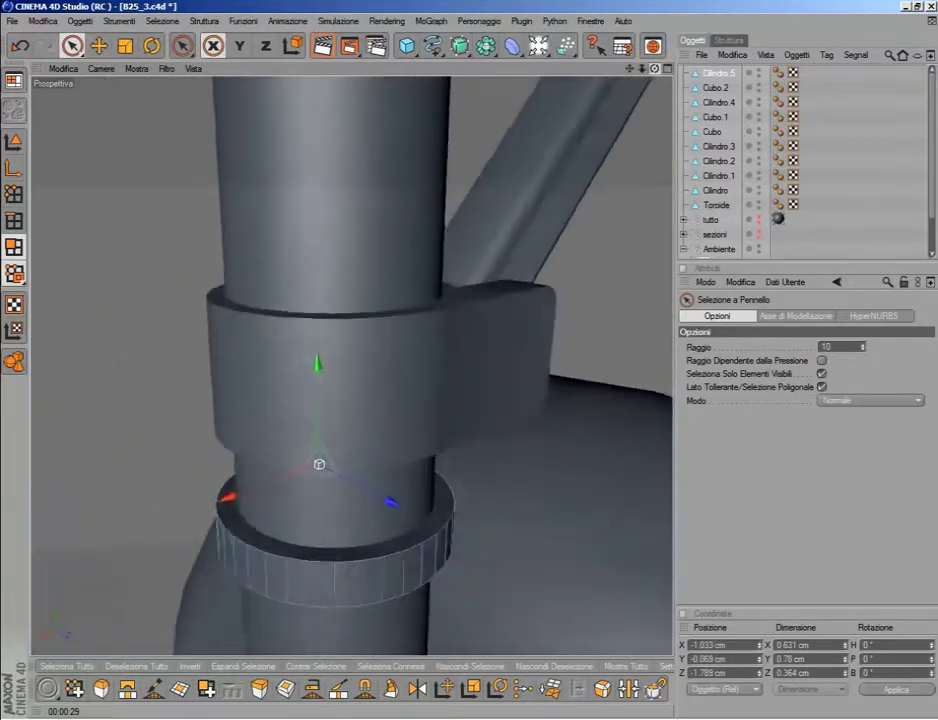
pyautogui.moveTo(296, 566); pyautogui.dragTo(445, 537)
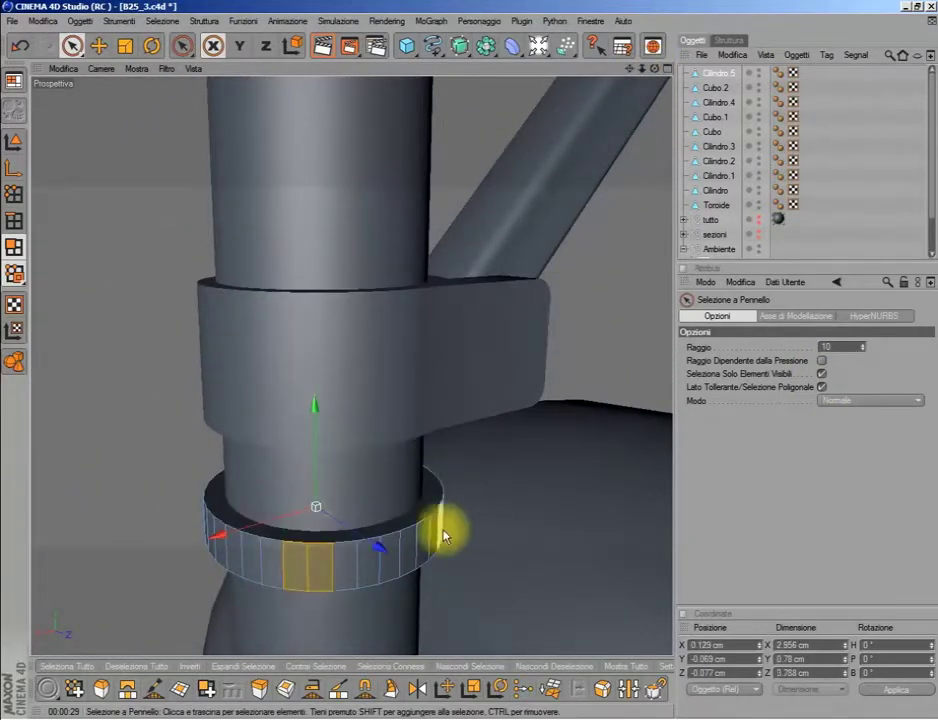
pyautogui.click(259, 688)
pyautogui.moveTo(652, 70)
pyautogui.mouseDown()
pyautogui.moveTo(600, 90)
pyautogui.moveTo(535, 188)
pyautogui.mouseUp()
# - Select one tab's end face and scale it down to taper it
pyautogui.click(125, 45)
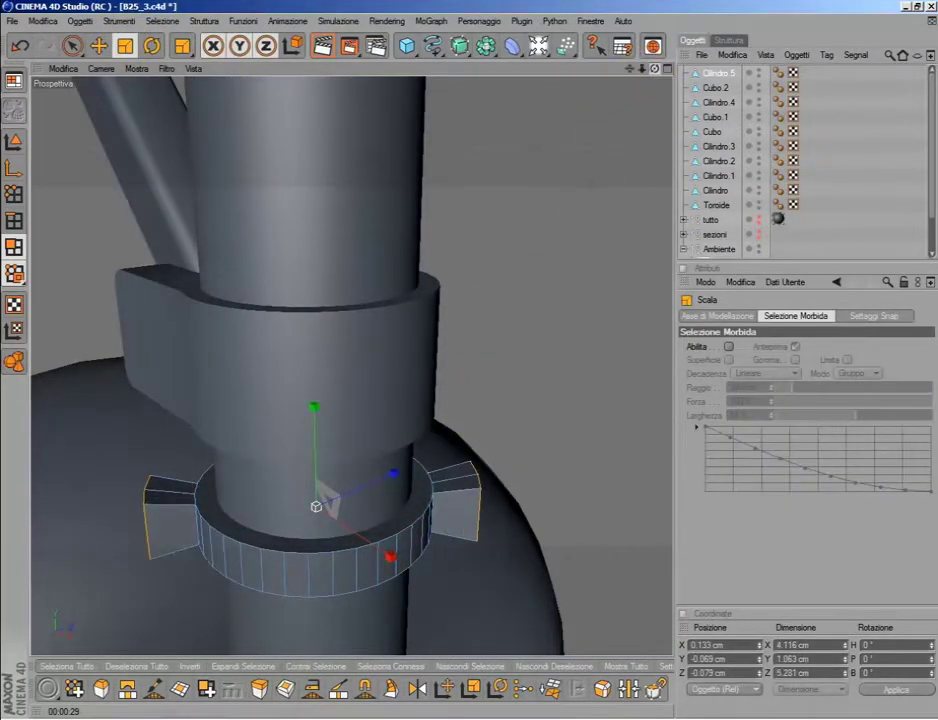
pyautogui.moveTo(642, 68); pyautogui.dragTo(580, 131)
pyautogui.click(72, 45)
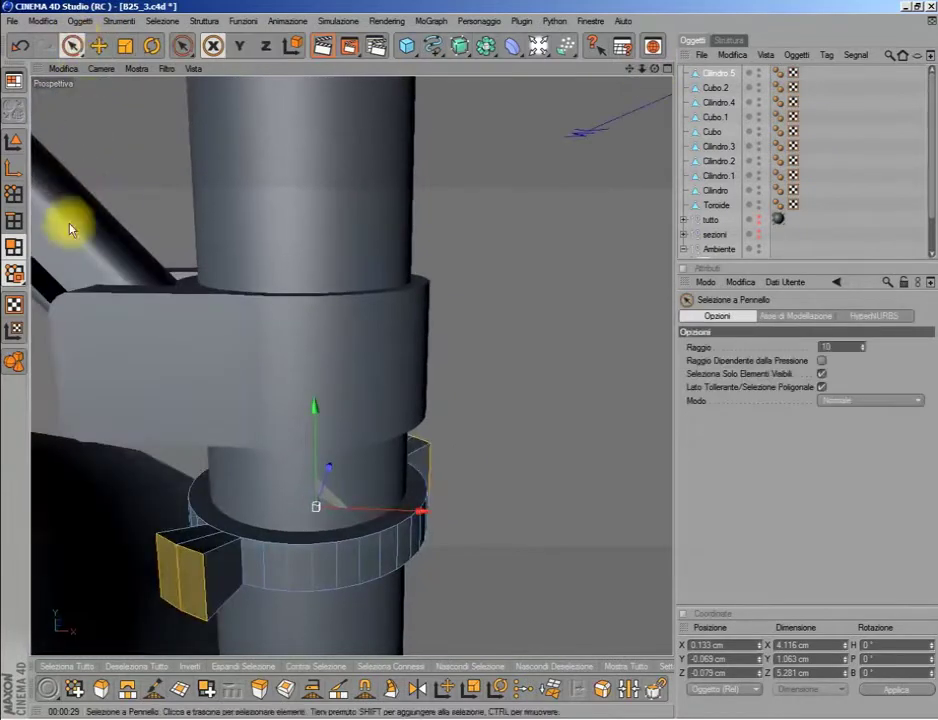
pyautogui.click(174, 562)
pyautogui.click(125, 45)
pyautogui.moveTo(175, 450); pyautogui.dragTo(118, 390)
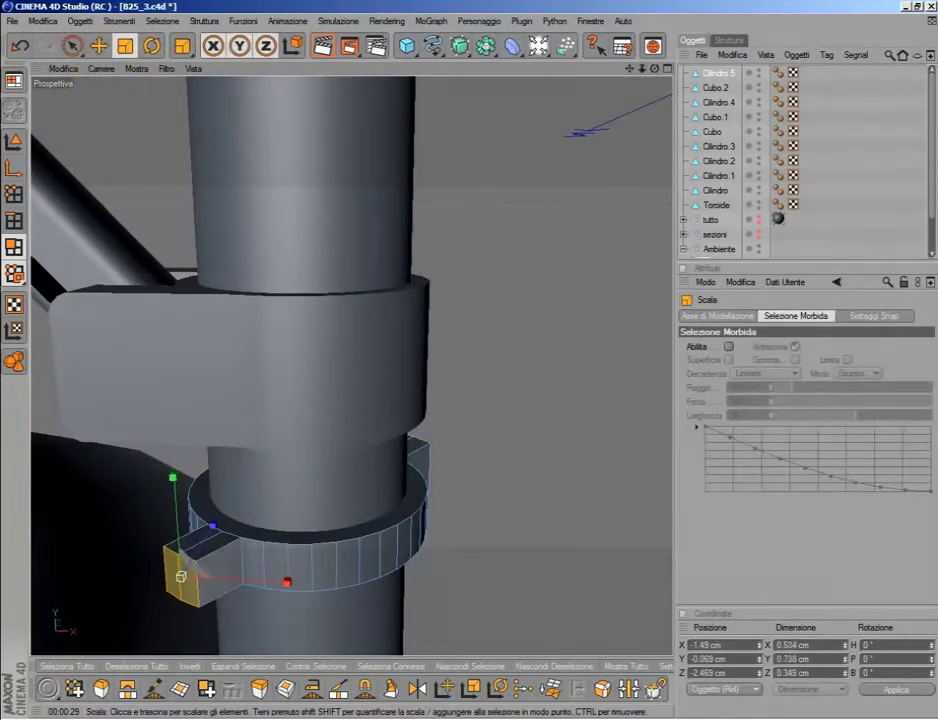
# - Shrink the other tab's front face to taper it as well
pyautogui.moveTo(642, 68); pyautogui.dragTo(620, 70)
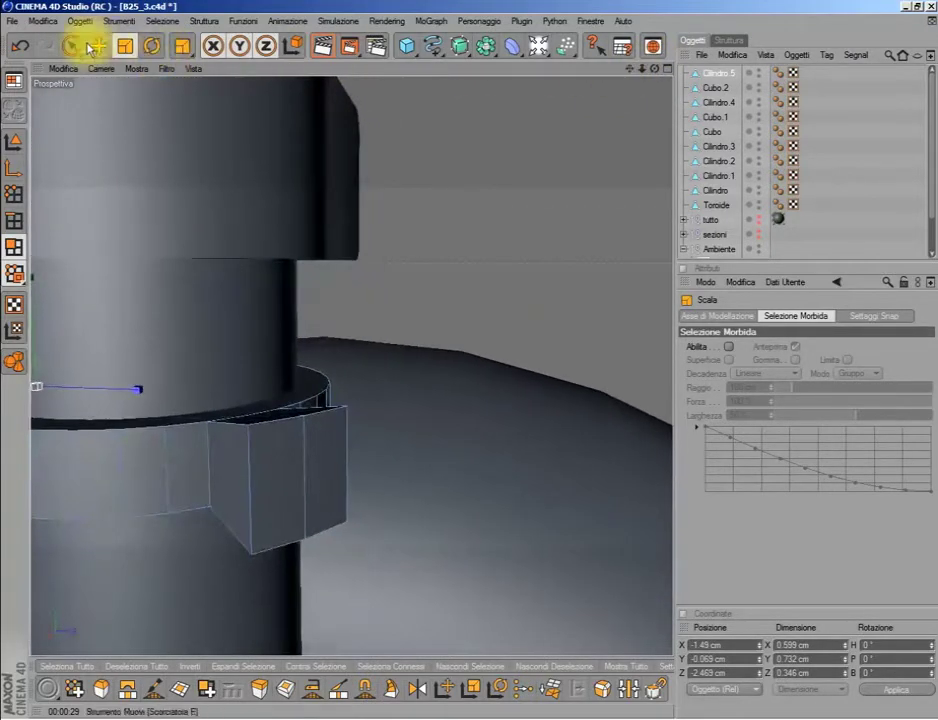
pyautogui.click(72, 45)
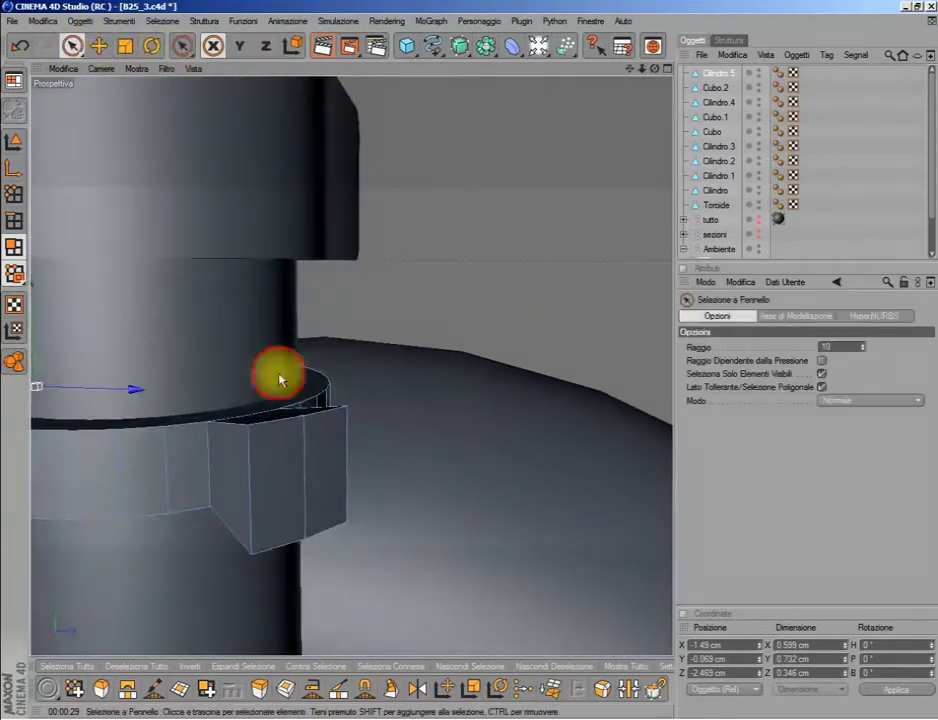
pyautogui.click(305, 450)
pyautogui.click(121, 46)
pyautogui.moveTo(235, 320); pyautogui.dragTo(205, 385)
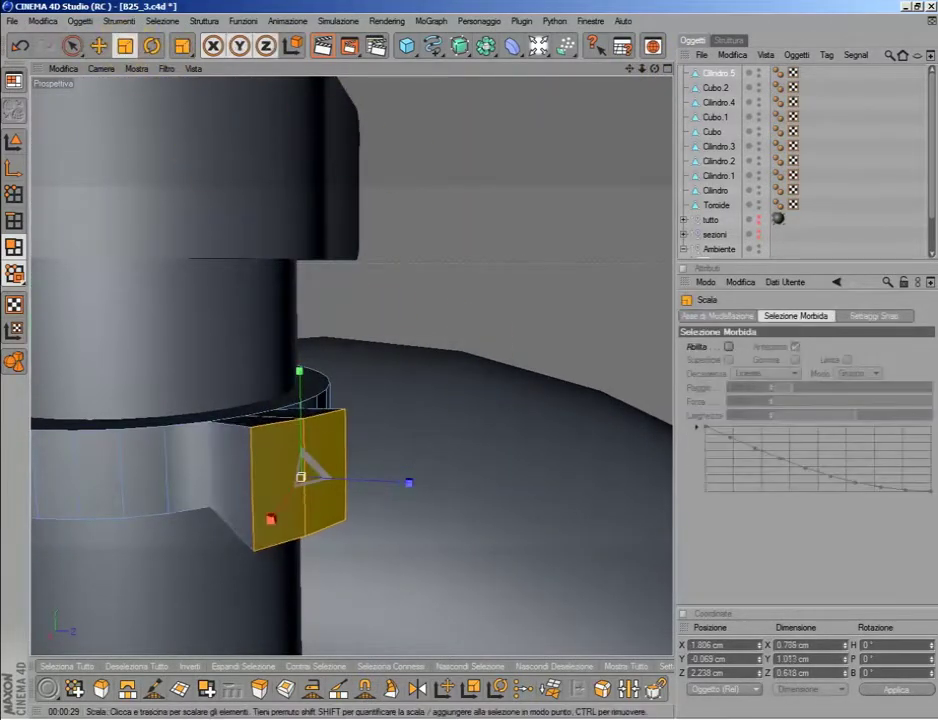
pyautogui.scroll(-5, 438, 195)
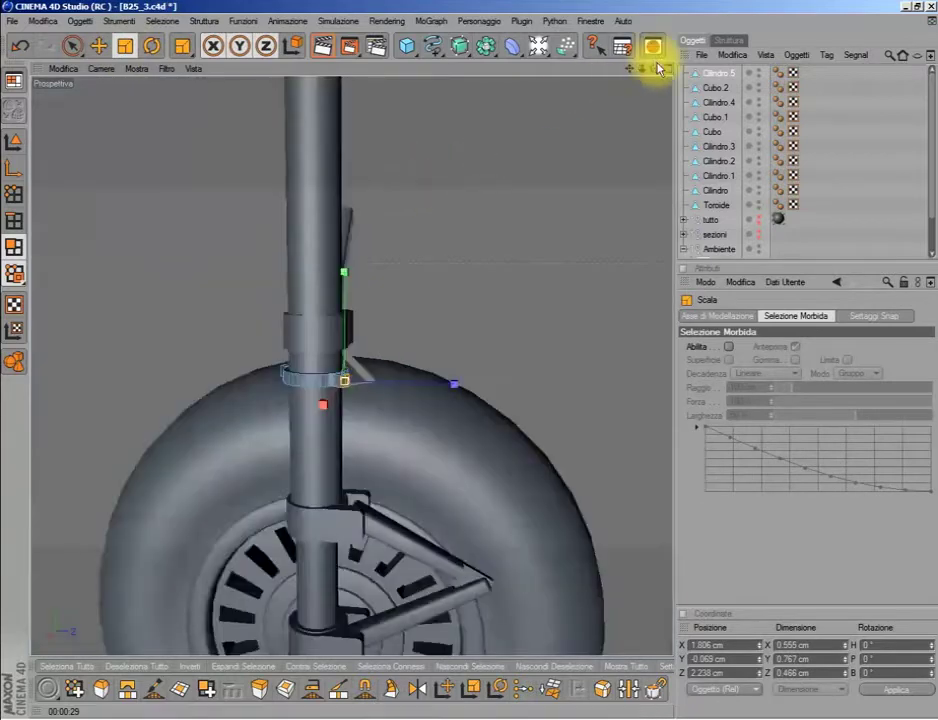
pyautogui.moveTo(655, 63)
pyautogui.mouseDown()
pyautogui.moveTo(656, 72)
pyautogui.moveTo(628, 73)
pyautogui.mouseUp()
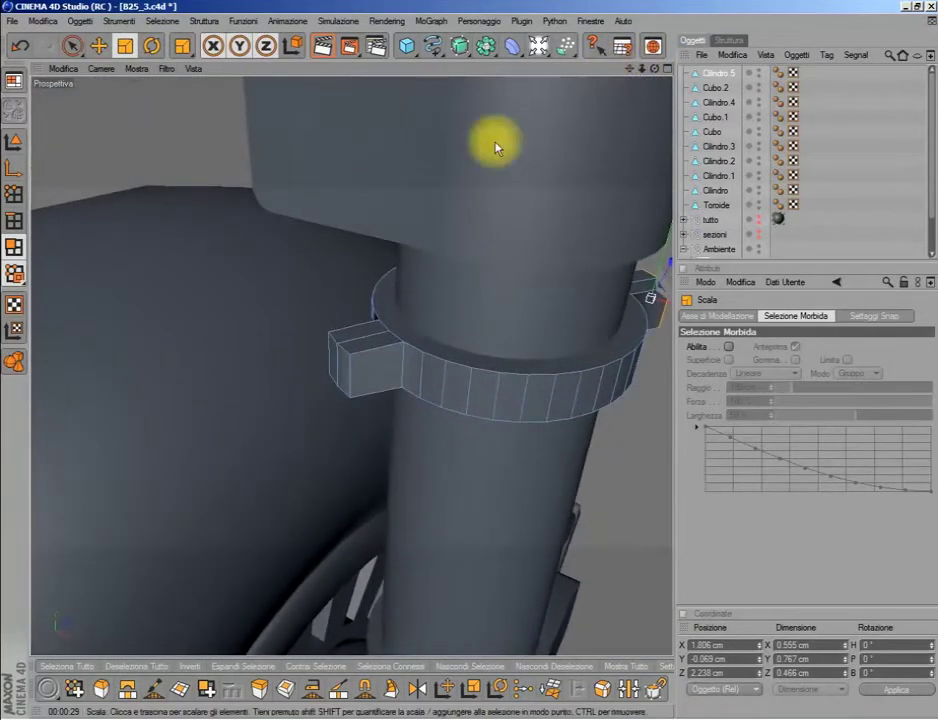
pyautogui.click(343, 691)
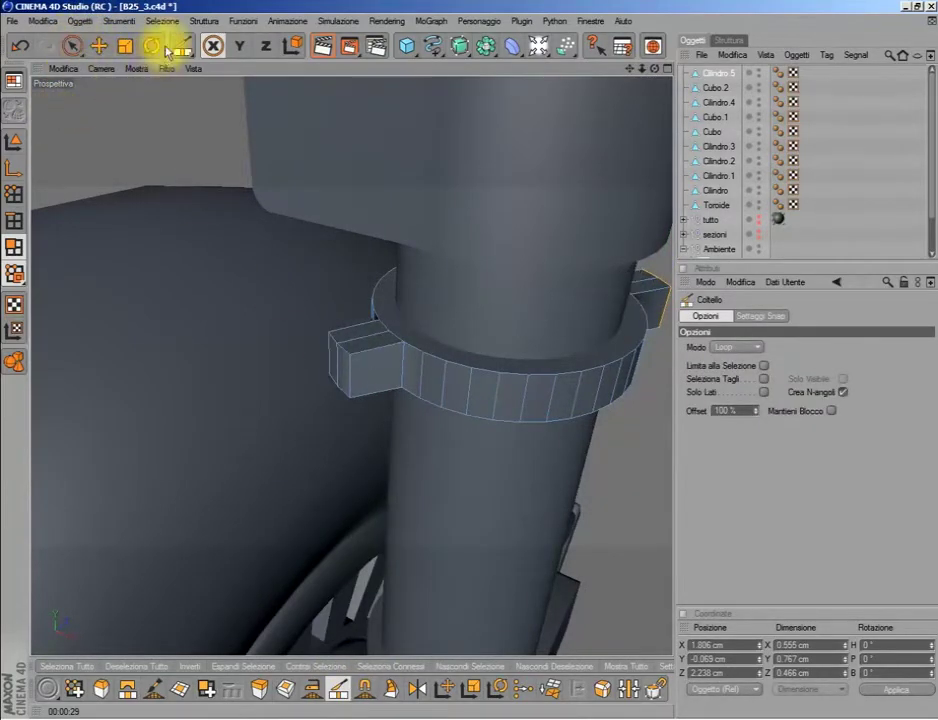
# - Select the face loop at a tab's end and push it slightly outward
pyautogui.click(162, 20)
pyautogui.click(199, 134)
pyautogui.click(20, 232)
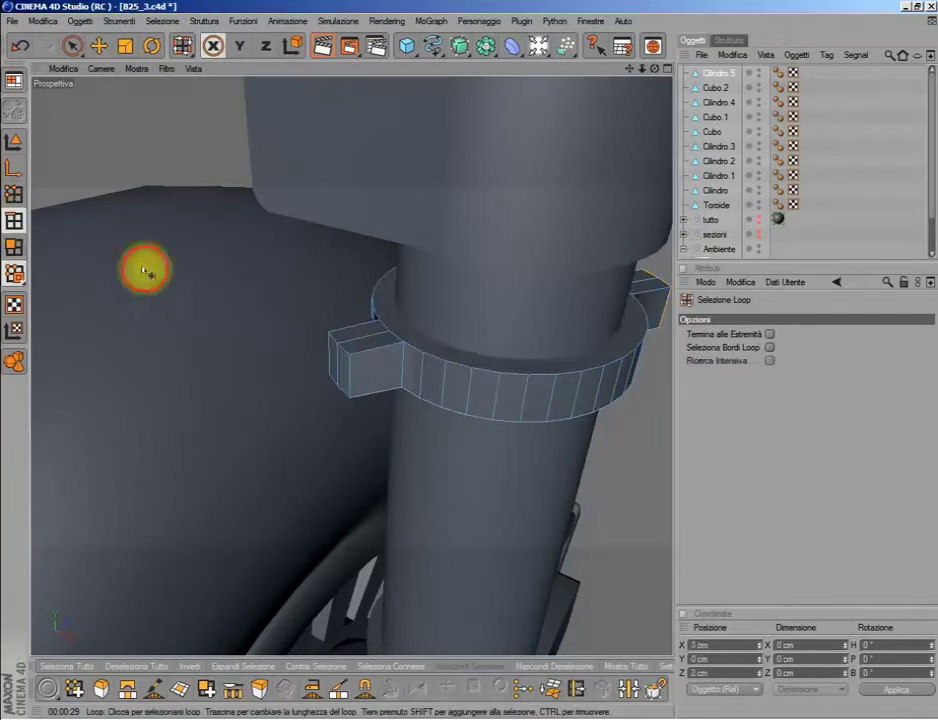
pyautogui.click(340, 350)
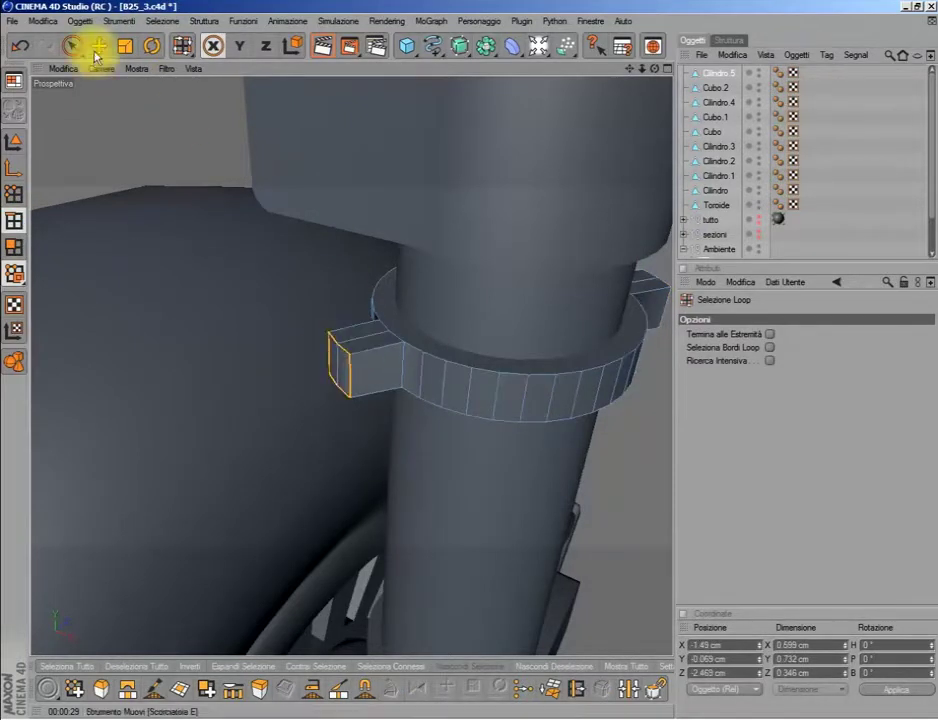
pyautogui.click(98, 45)
pyautogui.moveTo(360, 360); pyautogui.dragTo(345, 355)
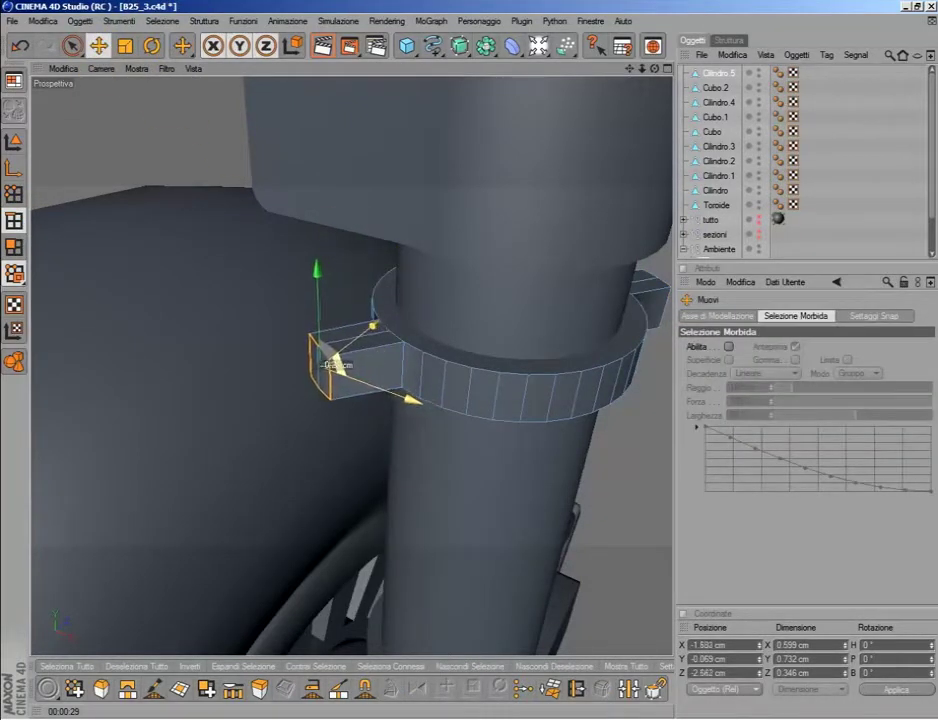
# - Zoom the top view onto the clamp, undo the tab move, and return to polygon Live Selection
pyautogui.middleClick(601, 167)
pyautogui.middleClick(534, 226)
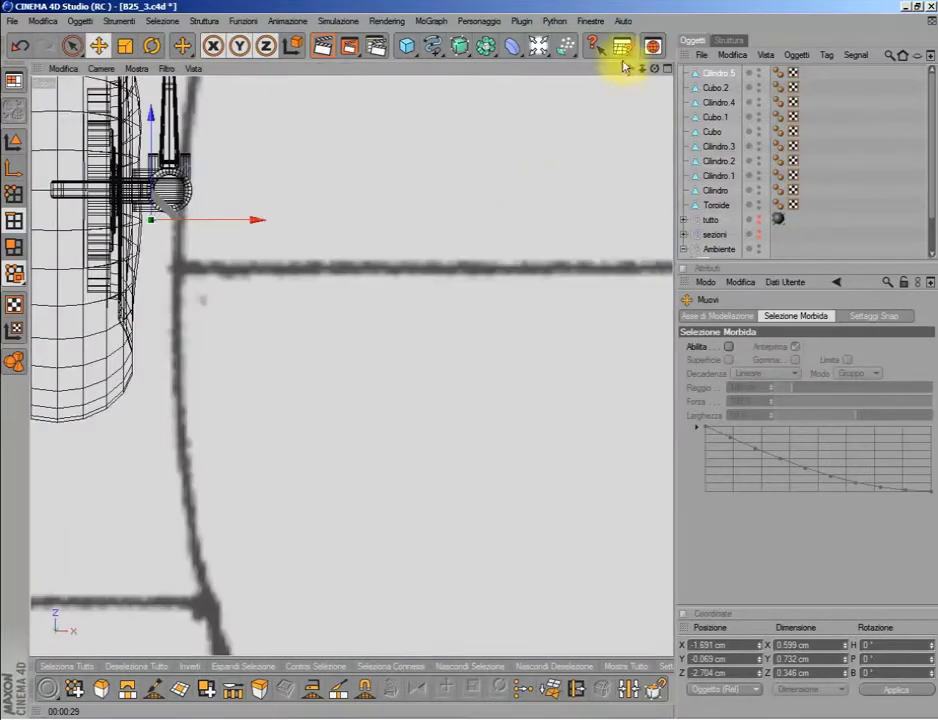
pyautogui.moveTo(630, 68); pyautogui.dragTo(660, 100)
pyautogui.scroll(5, 304, 287)
pyautogui.scroll(2, 603, 98)
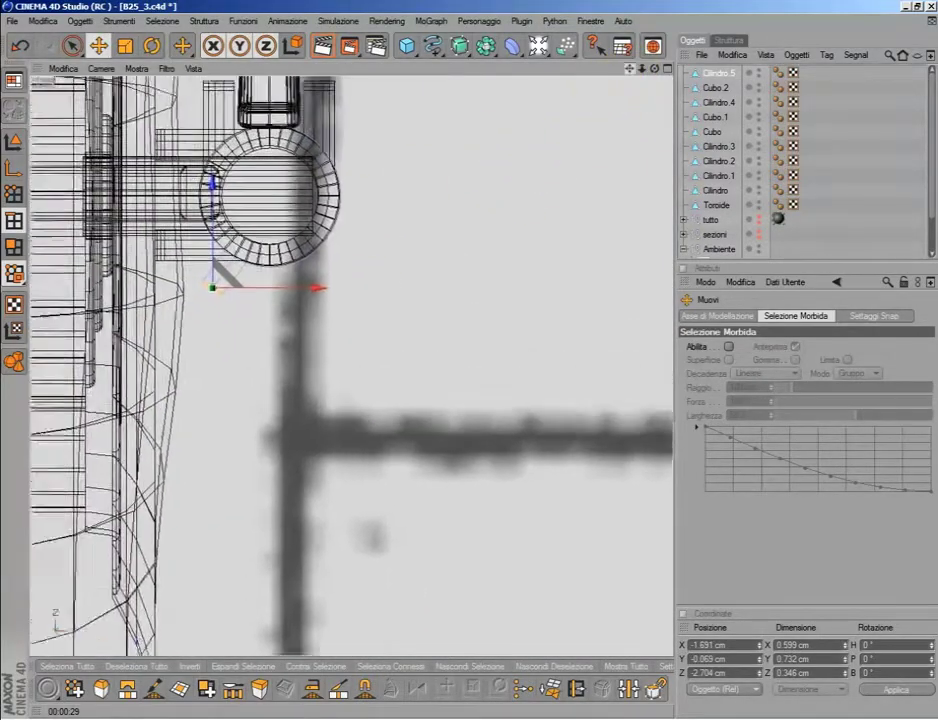
pyautogui.scroll(1, 581, 155)
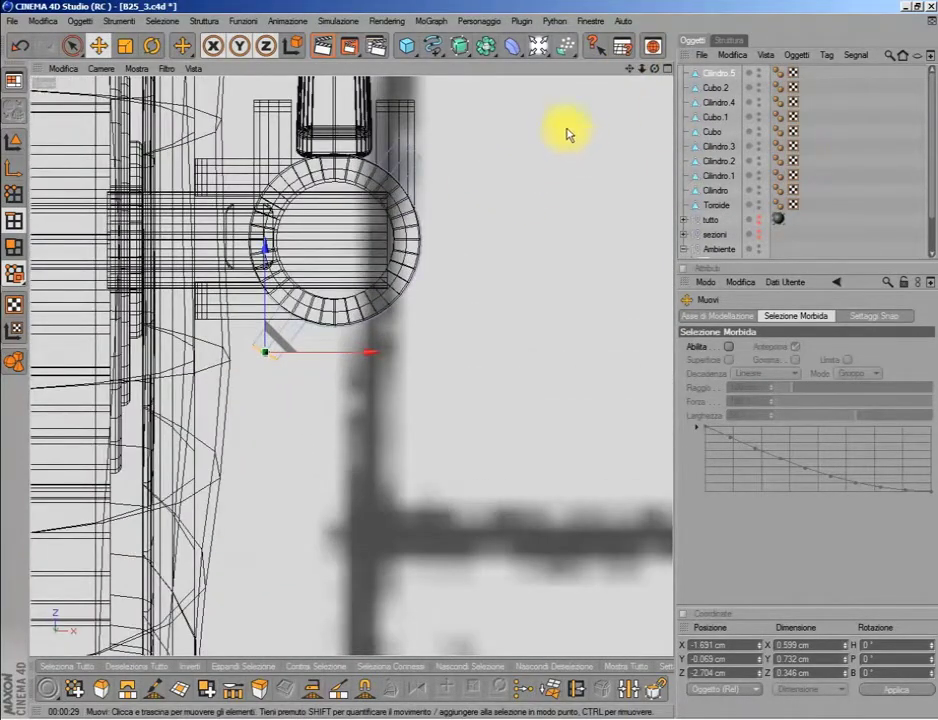
pyautogui.click(19, 45)
pyautogui.click(71, 45)
pyautogui.click(15, 245)
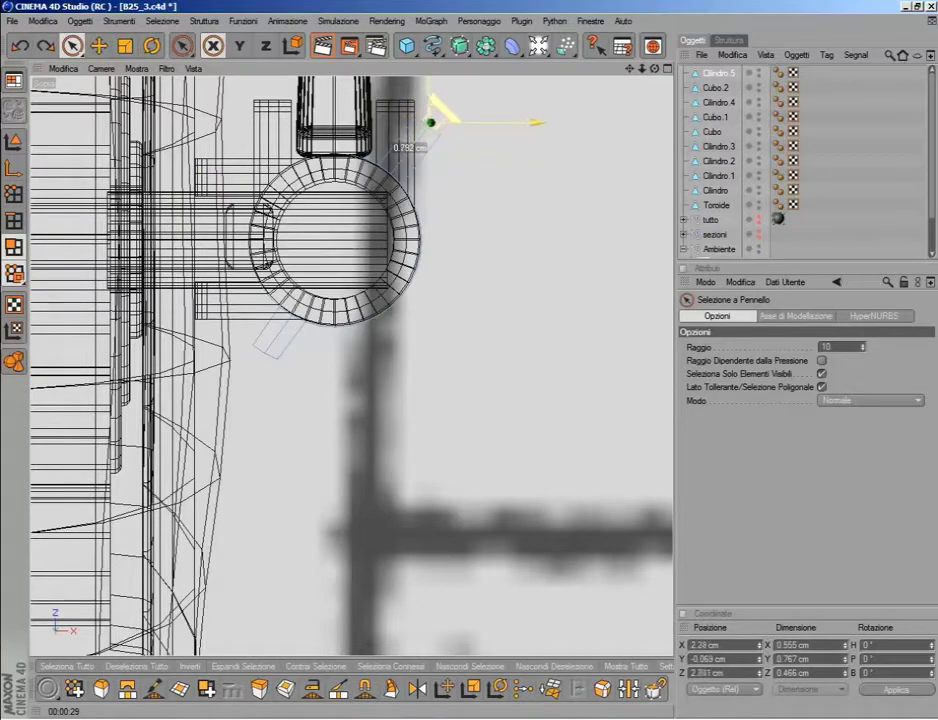
# - Preview the gear in perspective, back to top view, undo a trial sideways move, and pick Knife
pyautogui.middleClick(410, 157)
pyautogui.middleClick(321, 215)
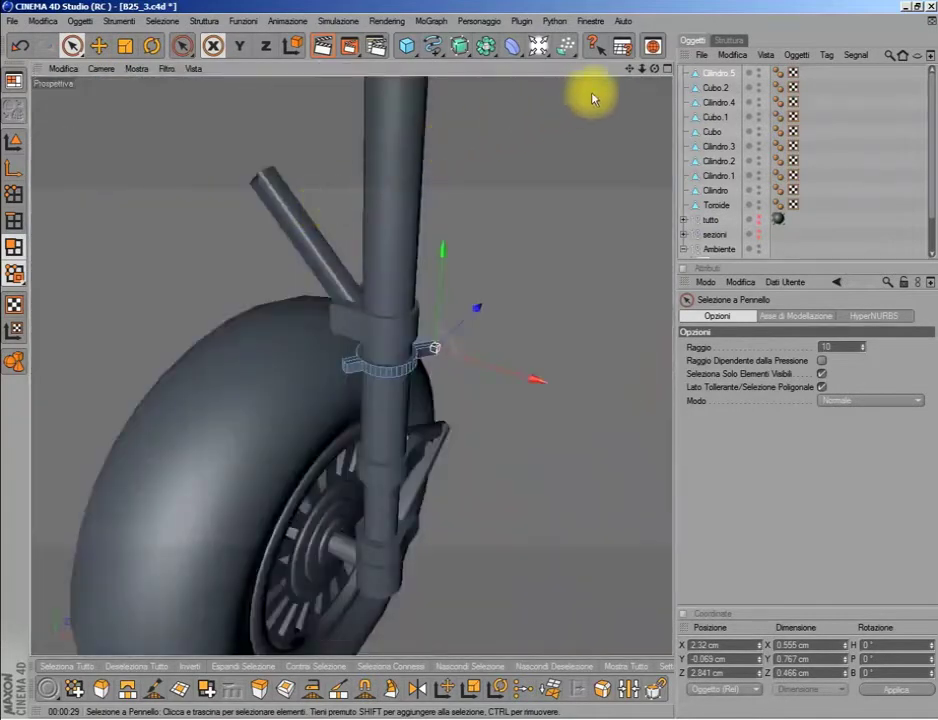
pyautogui.moveTo(629, 68); pyautogui.dragTo(545, 198)
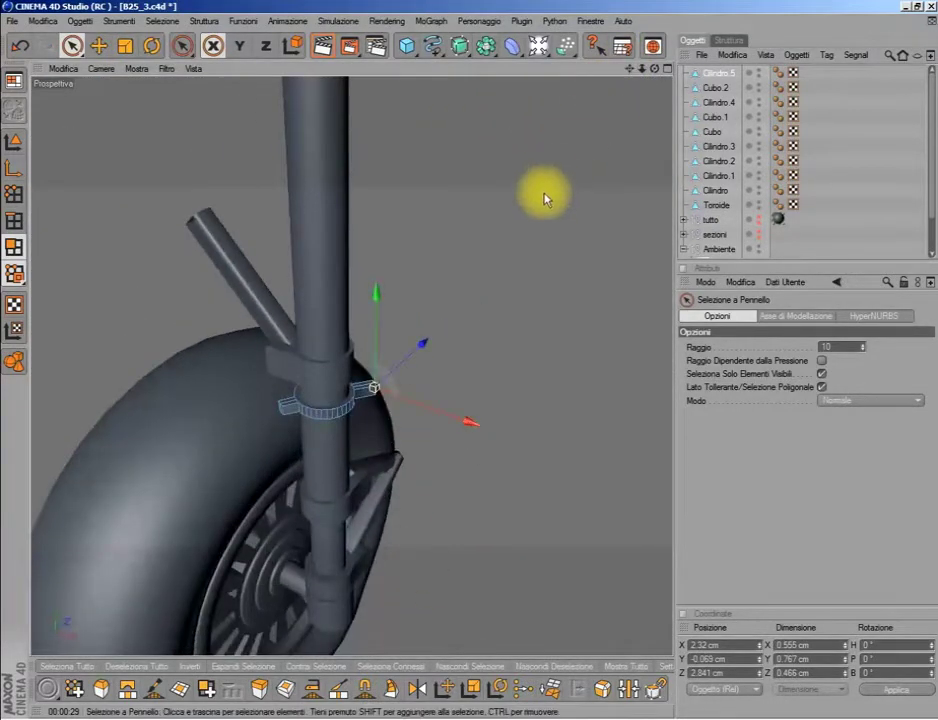
pyautogui.middleClick(545, 198)
pyautogui.middleClick(460, 222)
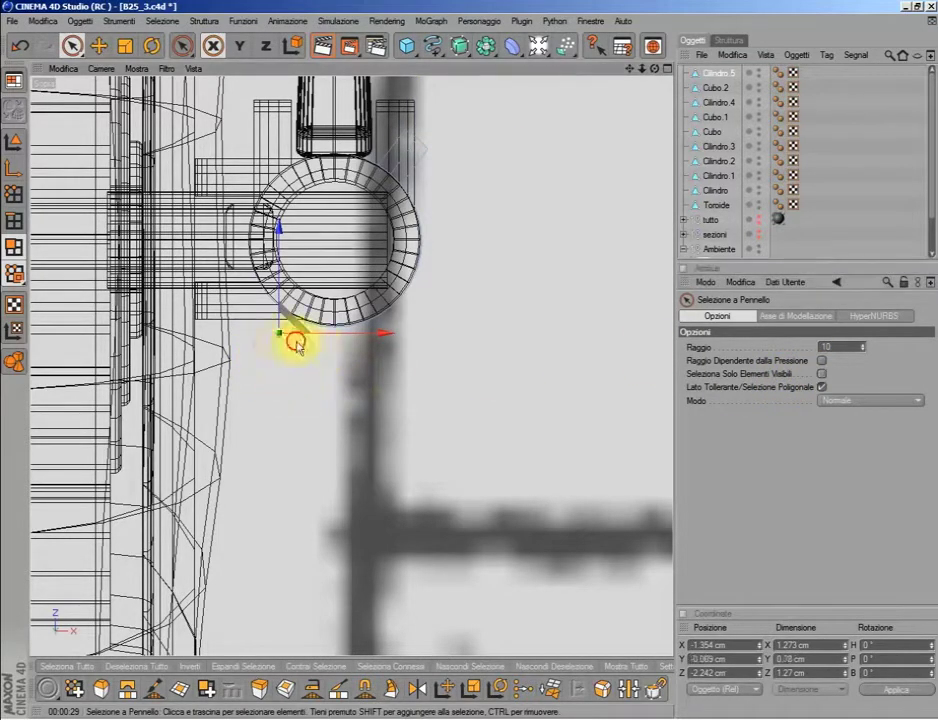
pyautogui.moveTo(285, 340); pyautogui.dragTo(268, 350)
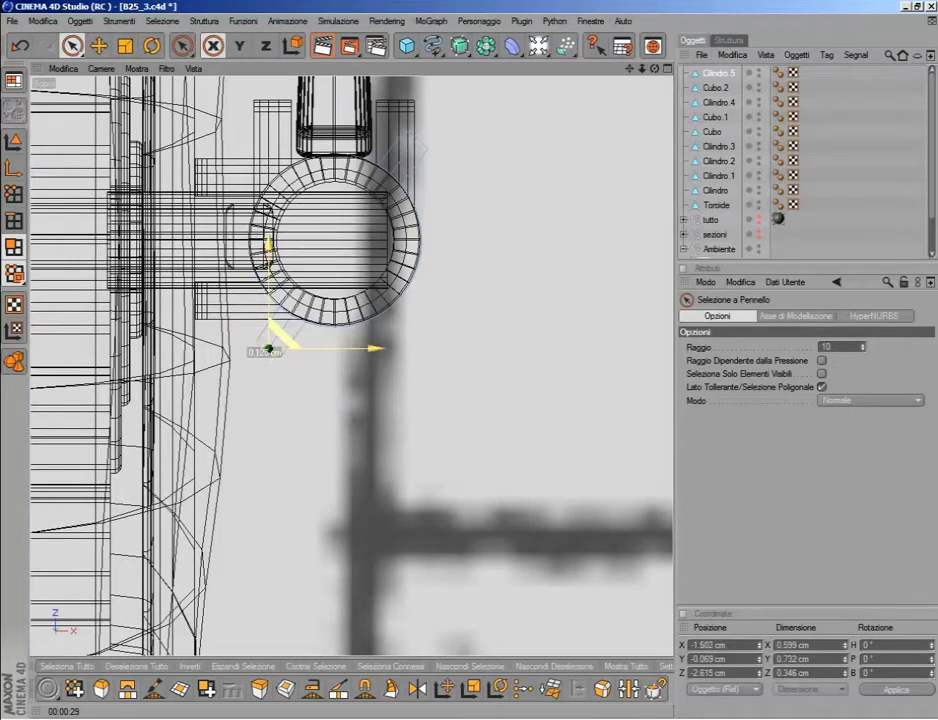
pyautogui.hotkey('ctrl', 'z')
pyautogui.click(338, 688)
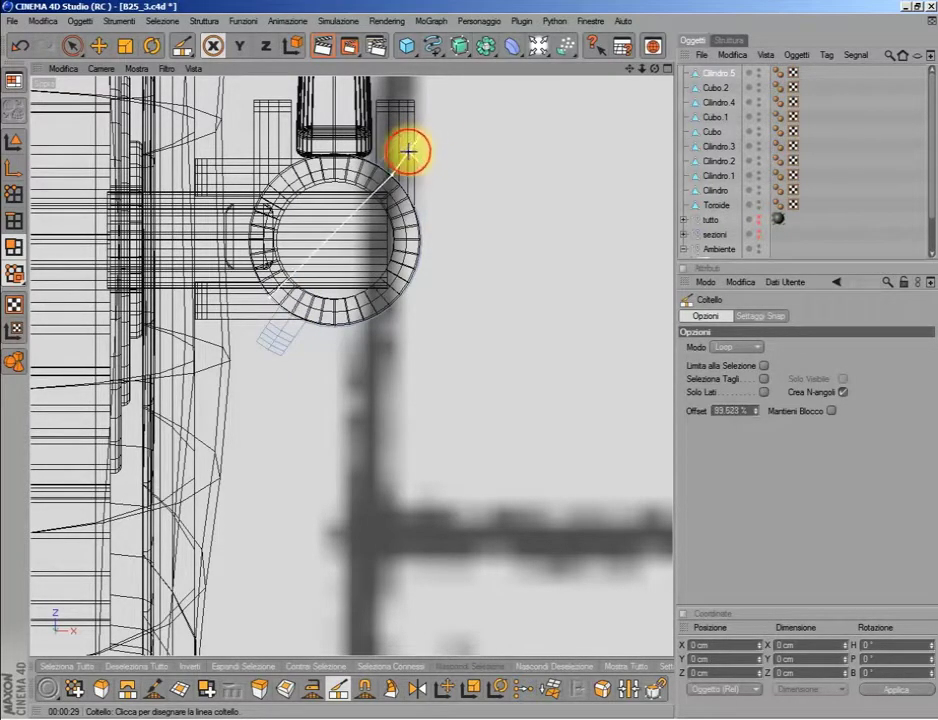
# - Select the points at the ring's upper-right tab end and scale them inward
pyautogui.moveTo(642, 68); pyautogui.dragTo(598, 85)
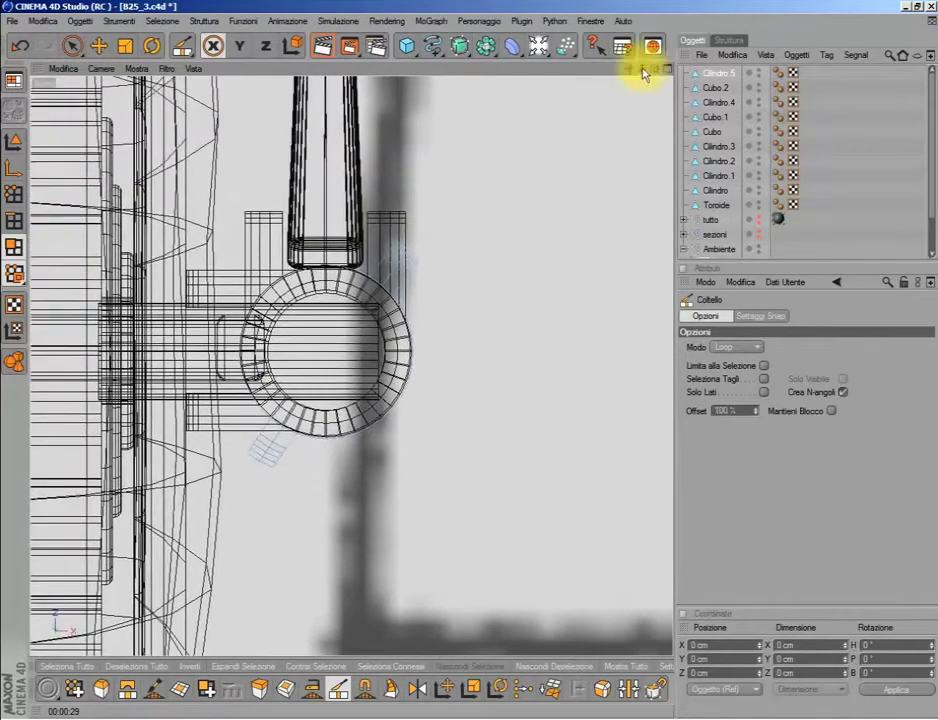
pyautogui.click(71, 45)
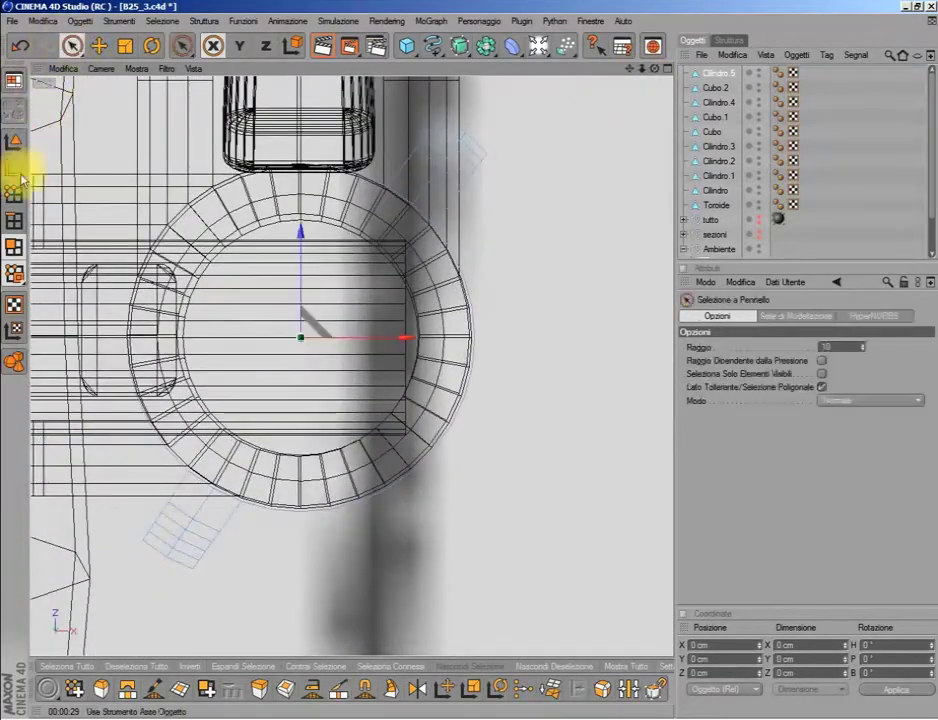
pyautogui.moveTo(437, 127); pyautogui.dragTo(446, 155)
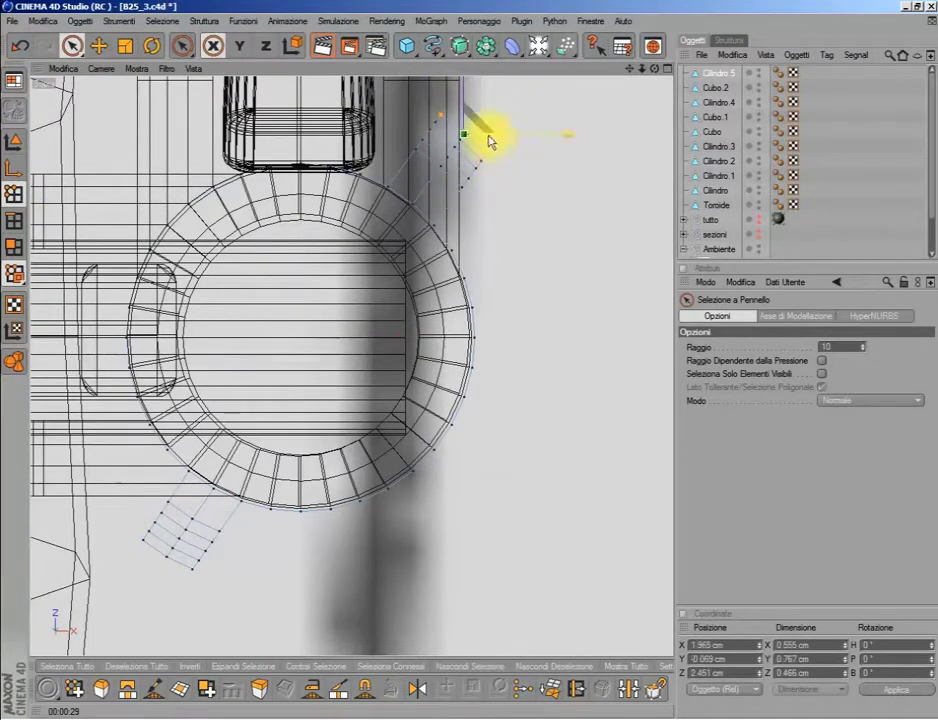
pyautogui.click(124, 45)
pyautogui.moveTo(483, 142); pyautogui.dragTo(468, 146)
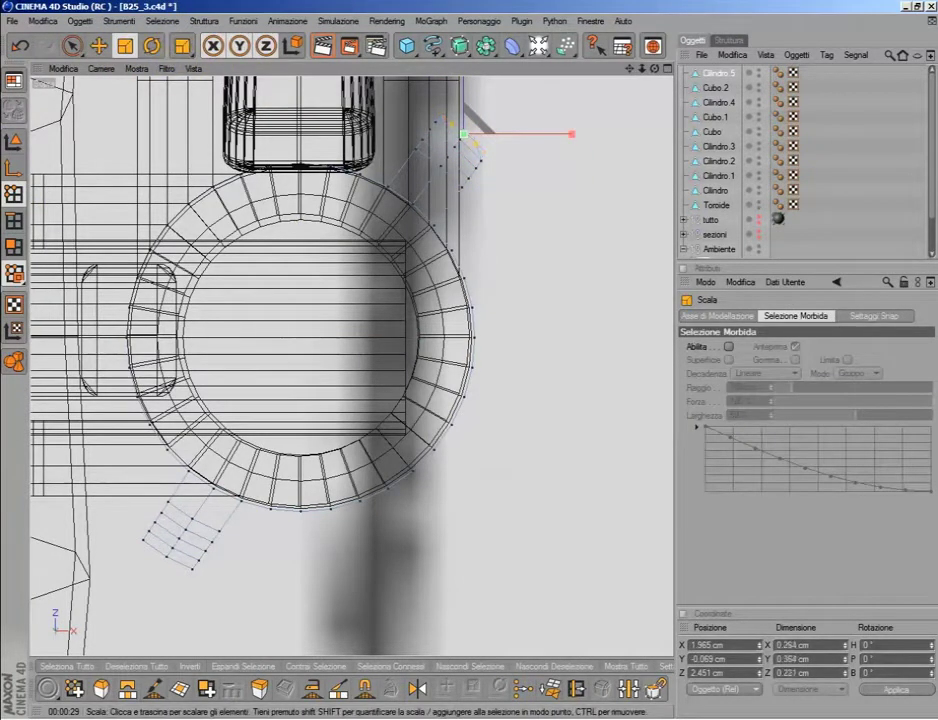
pyautogui.click(72, 48)
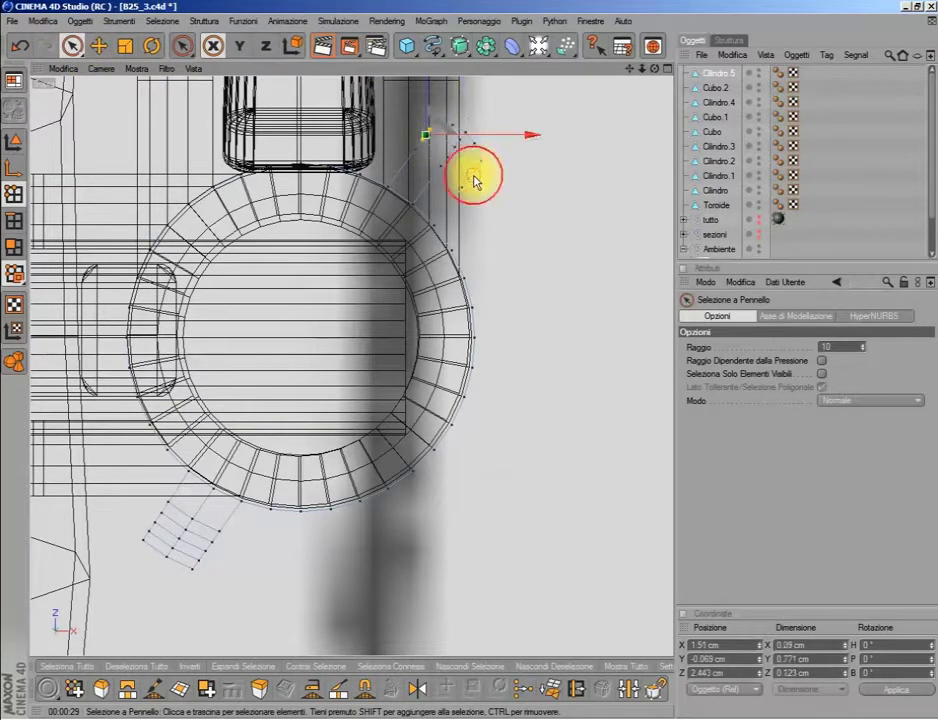
pyautogui.click(474, 181)
pyautogui.press('t')
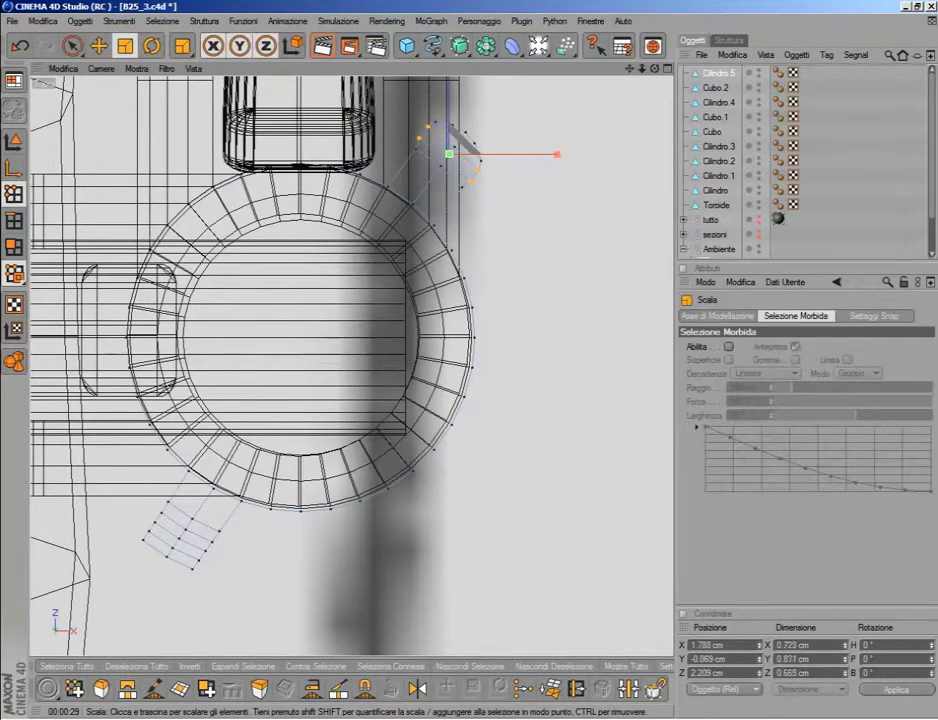
# - Select another group of tab end points and nudge them slightly along the horizontal axis
pyautogui.click(72, 47)
pyautogui.moveTo(475, 125); pyautogui.dragTo(470, 122)
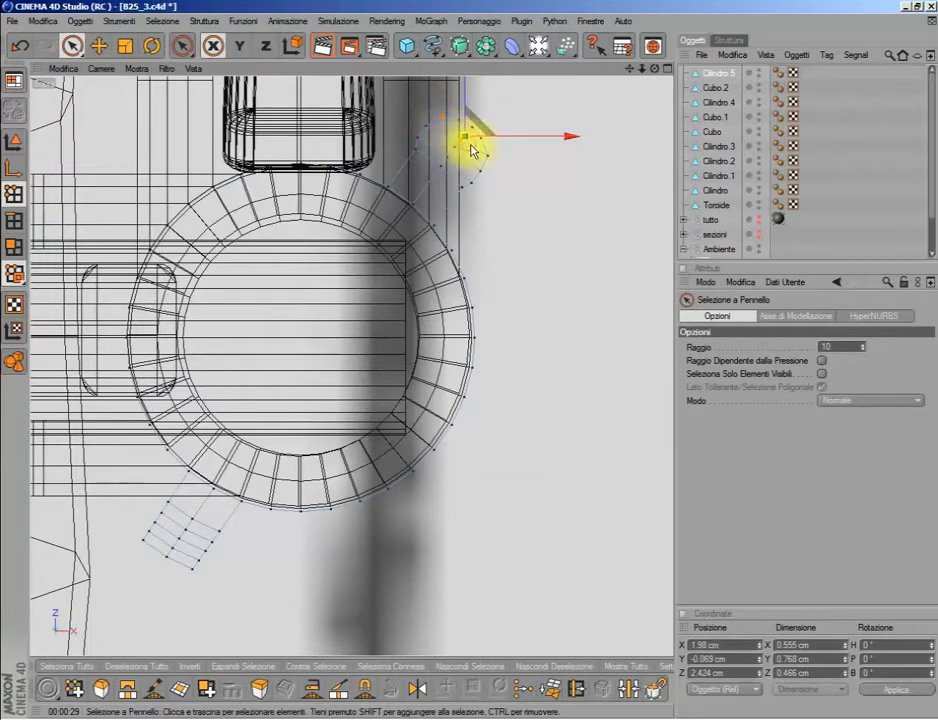
pyautogui.click(462, 145)
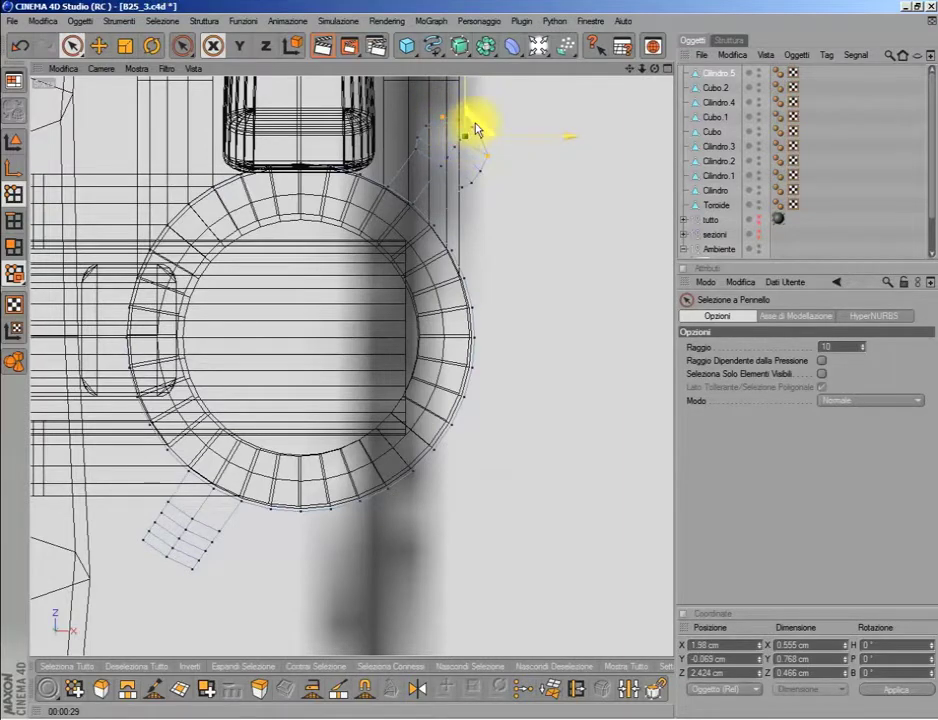
pyautogui.moveTo(462, 135); pyautogui.dragTo(465, 136)
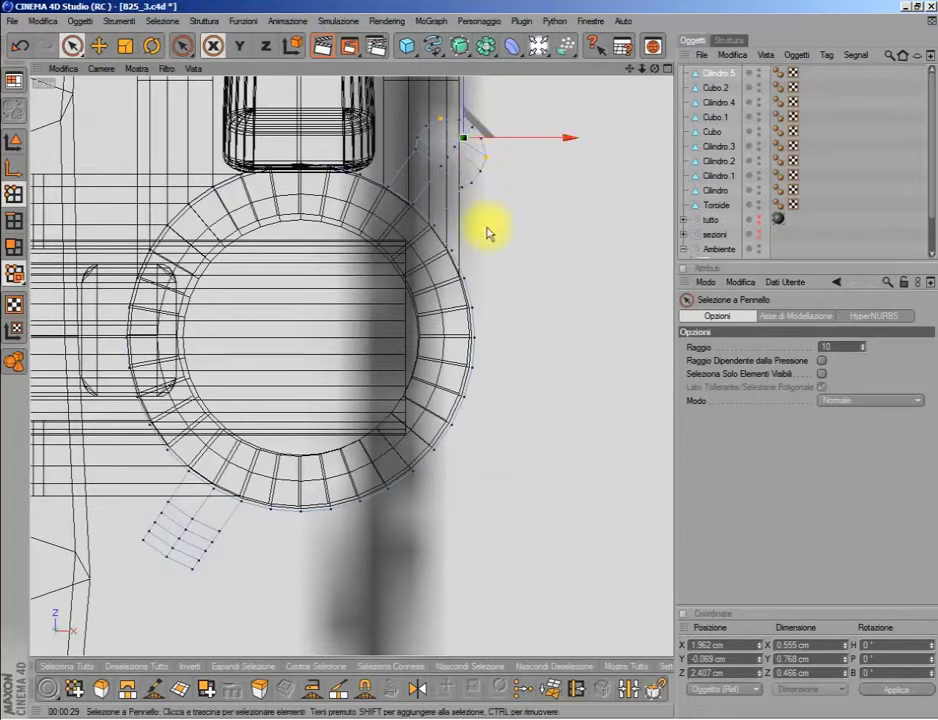
pyautogui.click(71, 45)
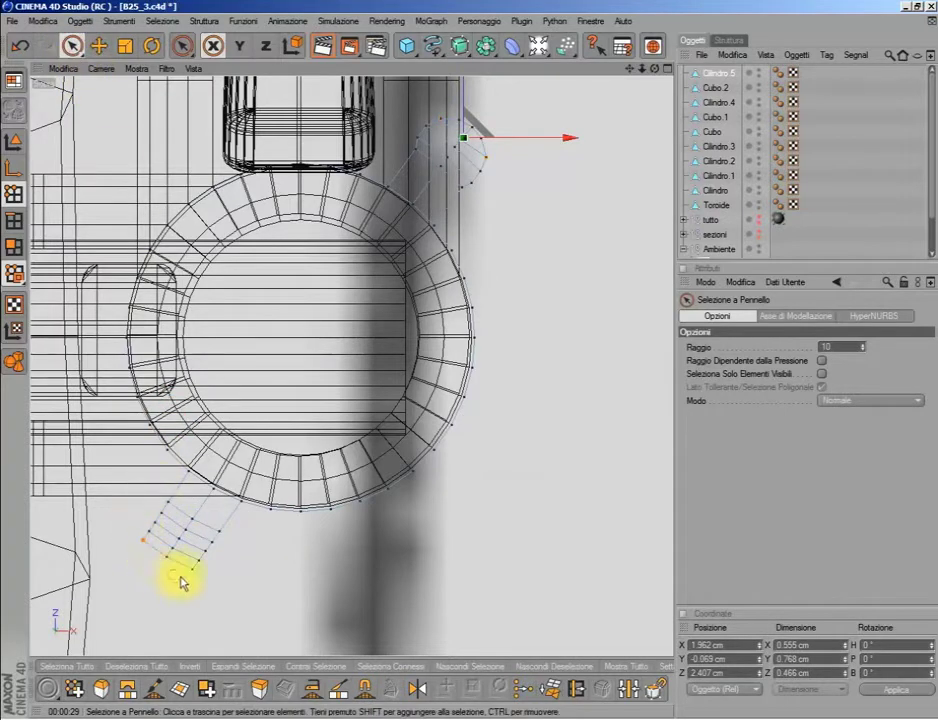
pyautogui.click(125, 45)
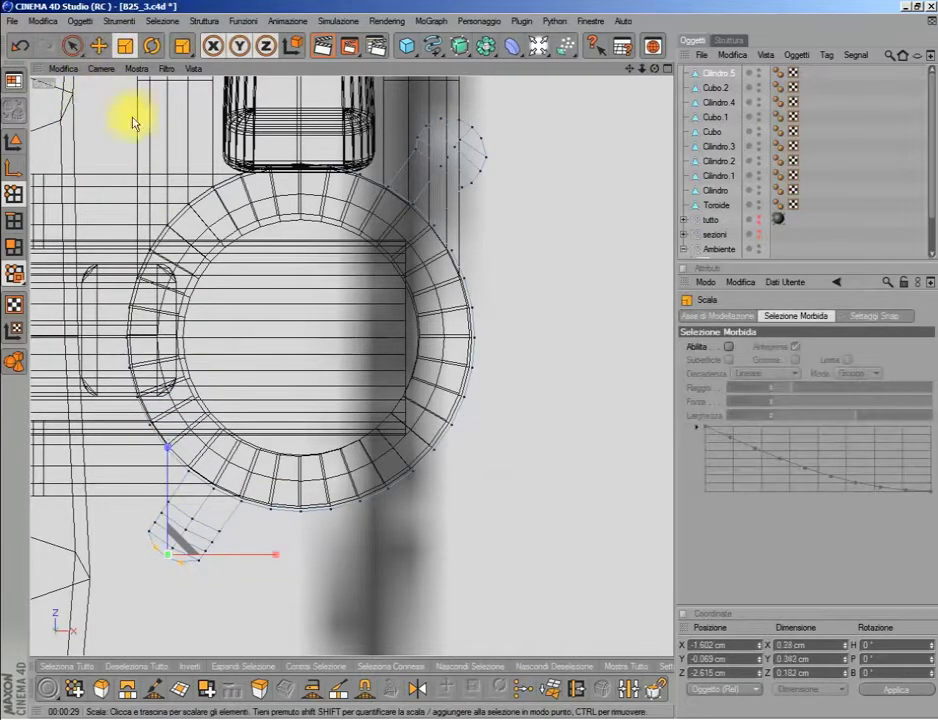
pyautogui.press('space')
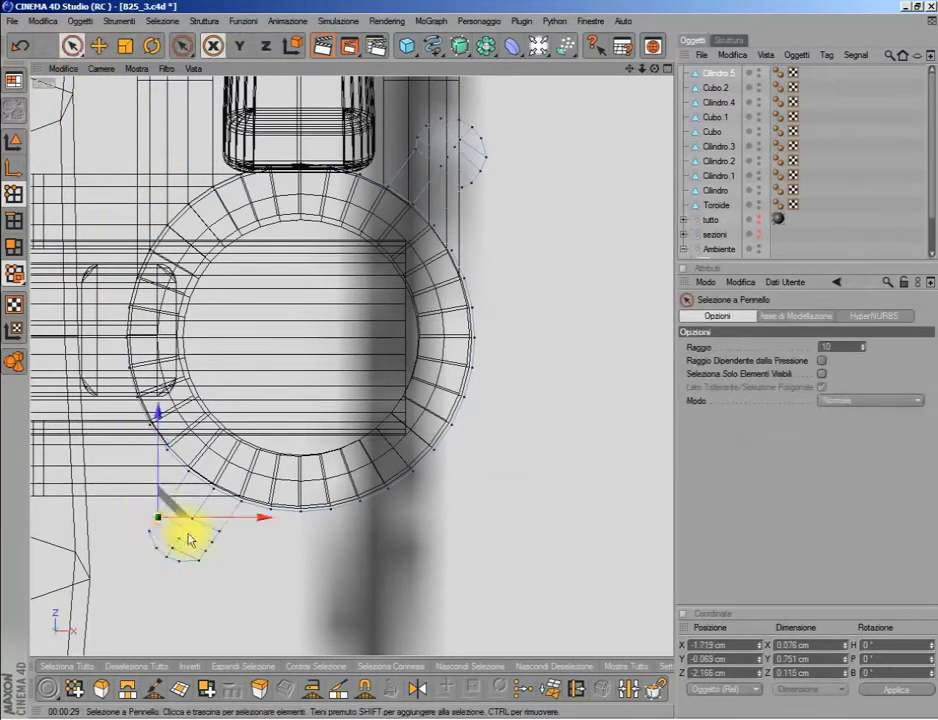
pyautogui.press('space')
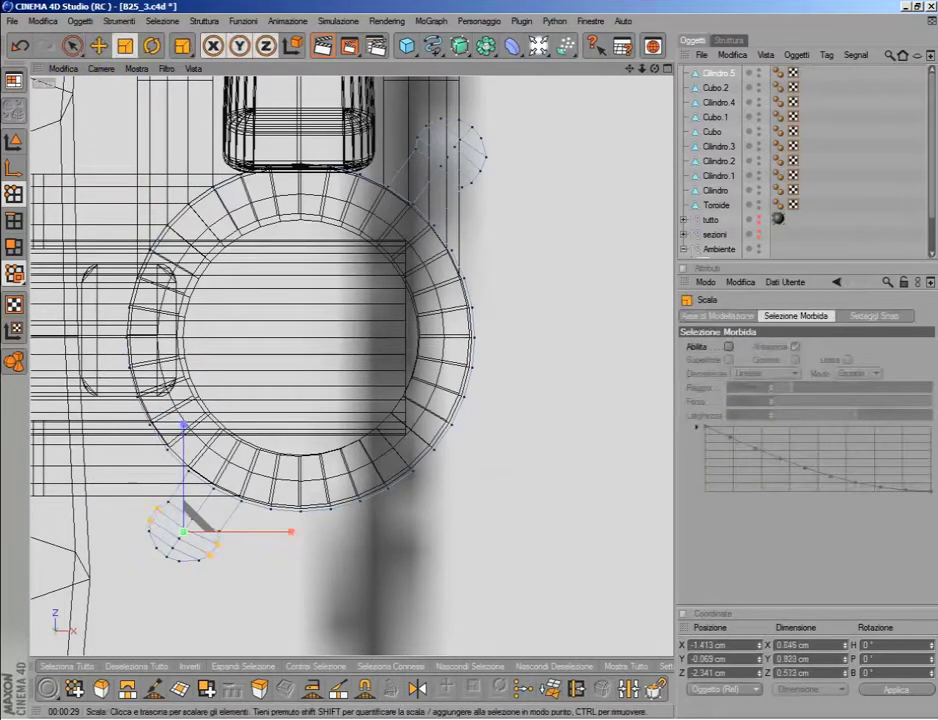
pyautogui.press('space')
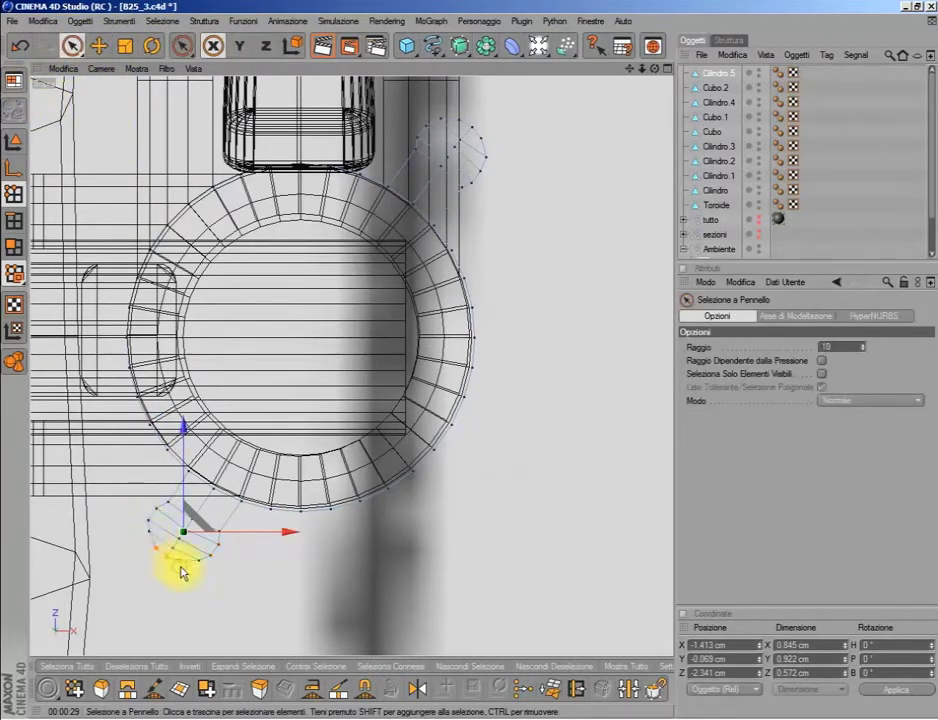
# - Adjust and reselect the points on the lower-left tab end's bent segment
pyautogui.moveTo(181, 572); pyautogui.dragTo(183, 549)
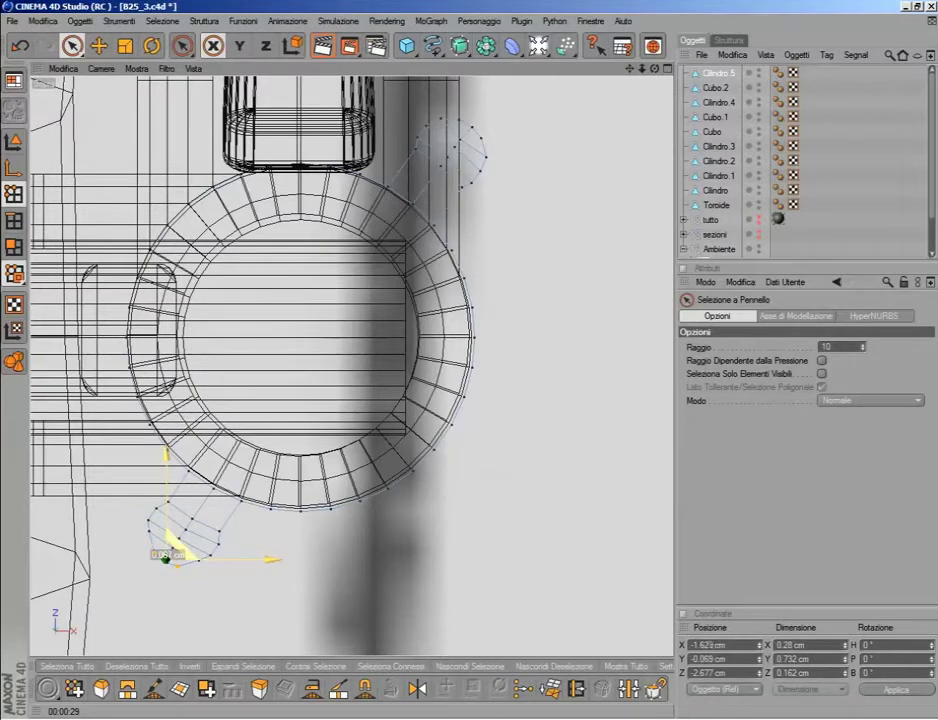
pyautogui.click(148, 543)
pyautogui.moveTo(198, 568); pyautogui.dragTo(188, 533)
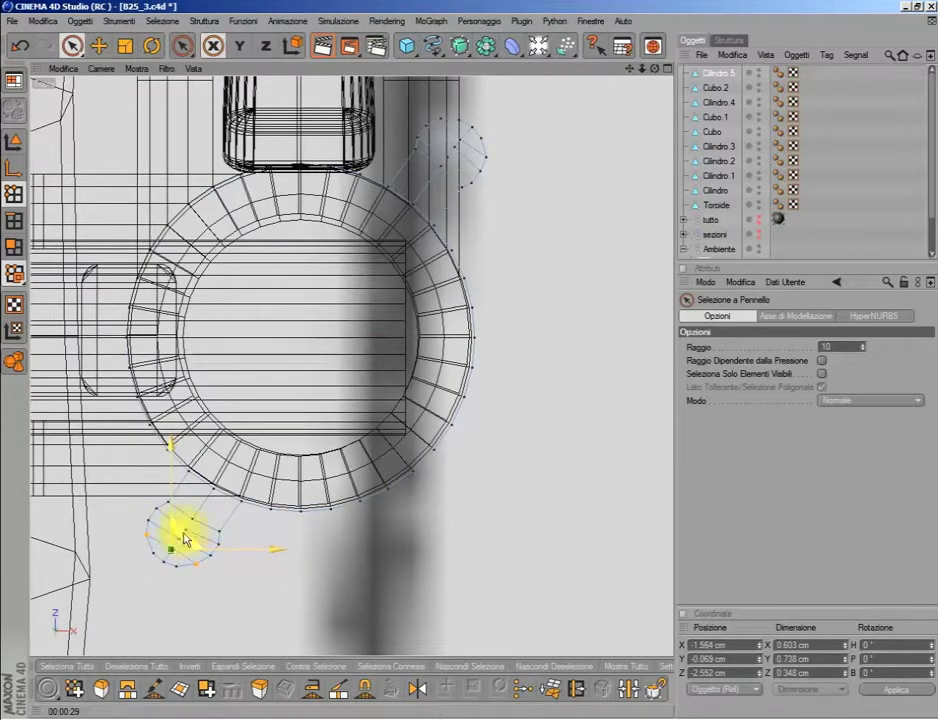
pyautogui.middleClick(364, 359)
pyautogui.middleClick(272, 245)
# - Loop-select the collar's upper ring and flatten its points to one Y height (0.321 cm)
pyautogui.scroll(3, 268, 220)
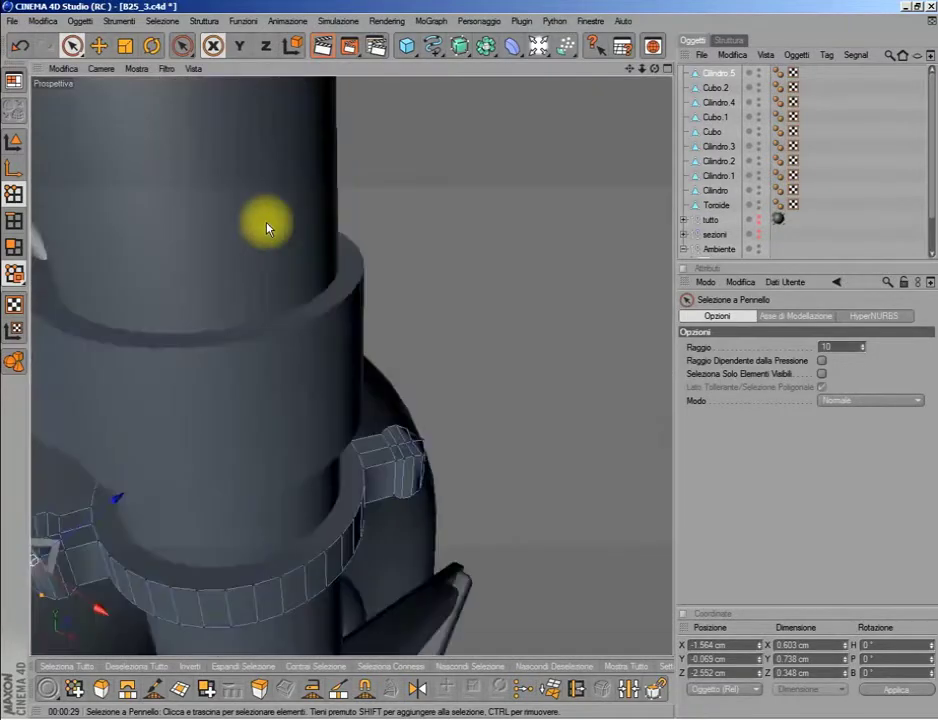
pyautogui.moveTo(641, 70); pyautogui.dragTo(628, 69)
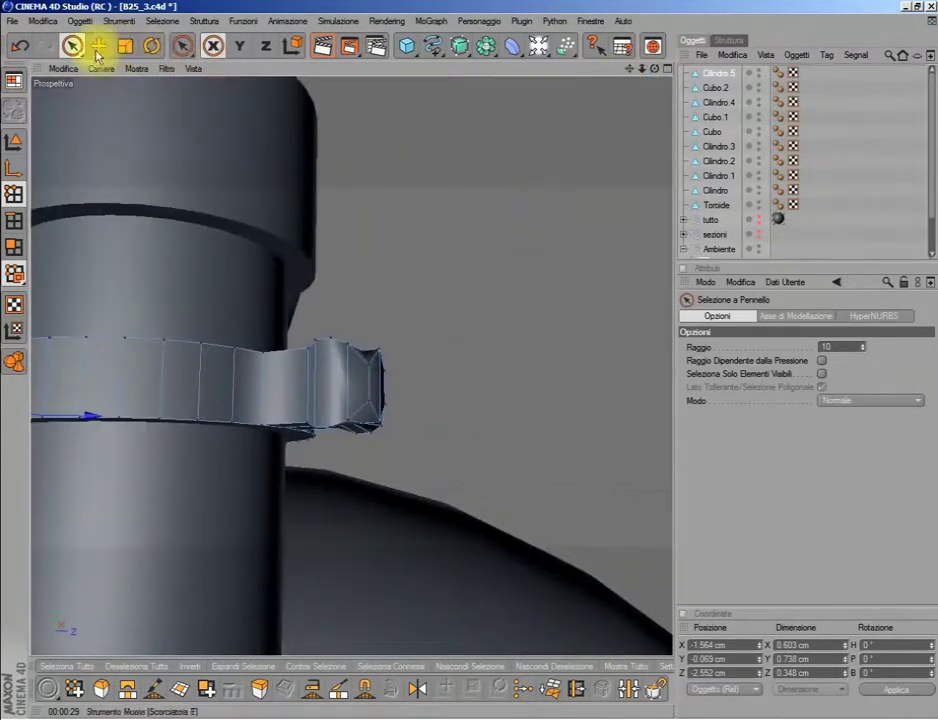
pyautogui.moveTo(660, 72); pyautogui.dragTo(477, 392)
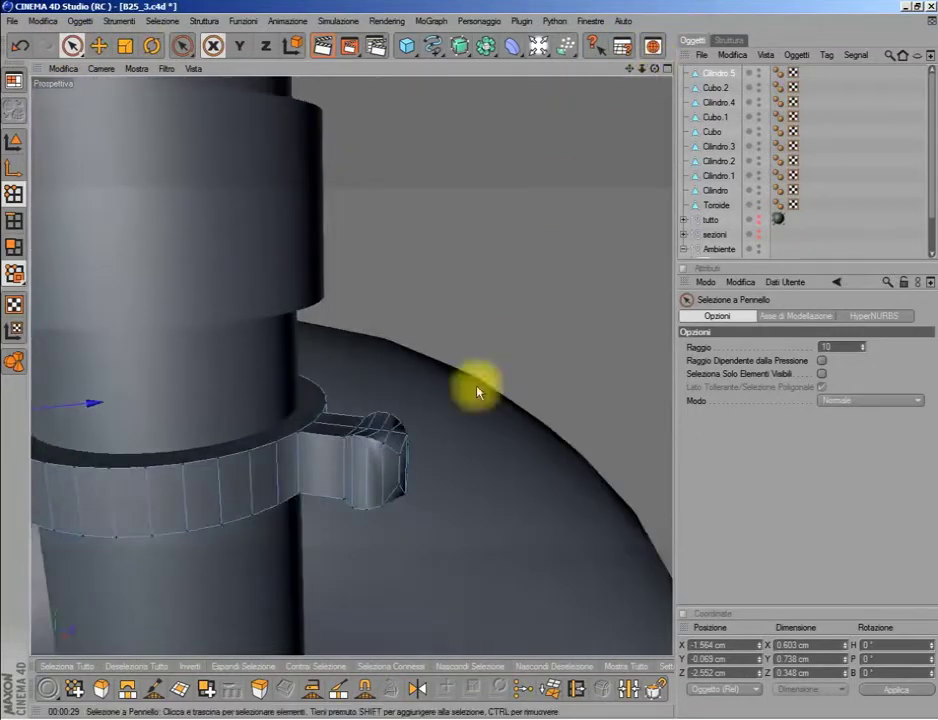
pyautogui.click(217, 457)
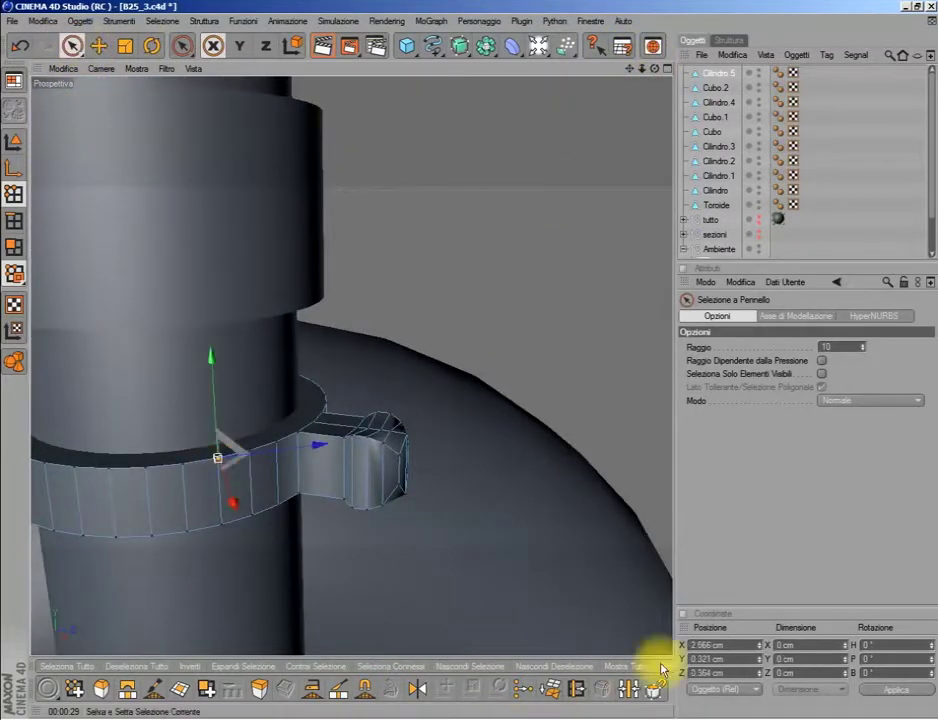
pyautogui.click(162, 21)
pyautogui.click(165, 73)
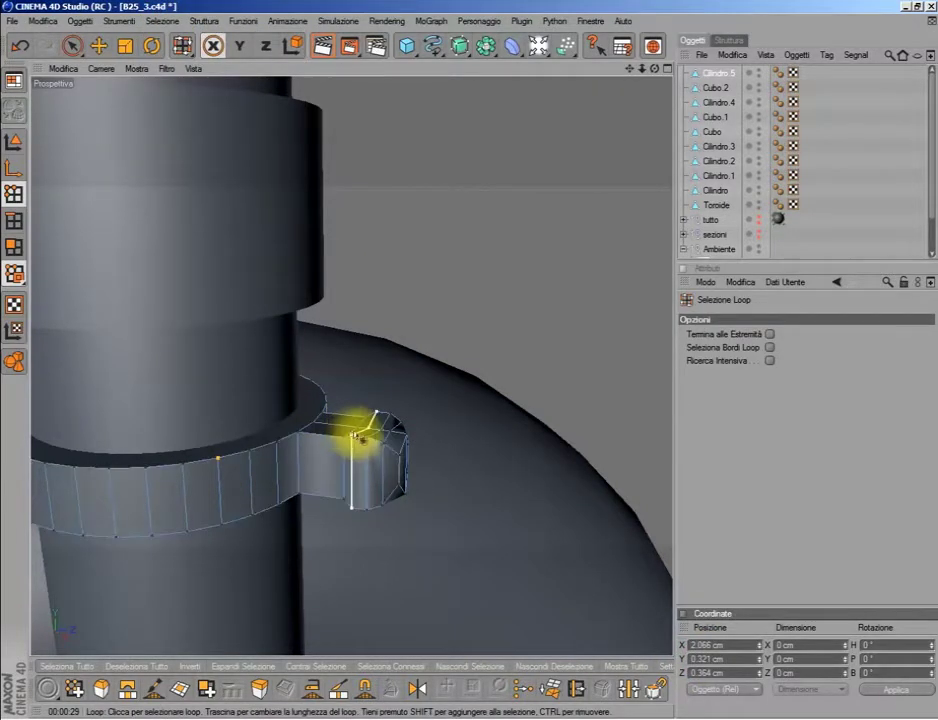
pyautogui.click(365, 435)
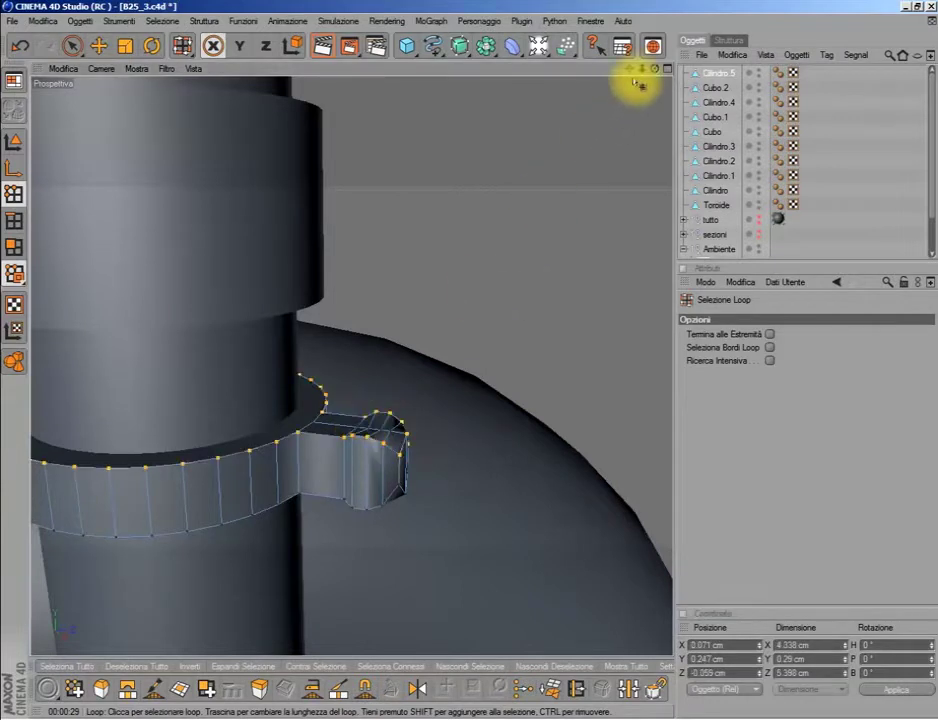
pyautogui.rightClick(592, 128)
pyautogui.click(549, 688)
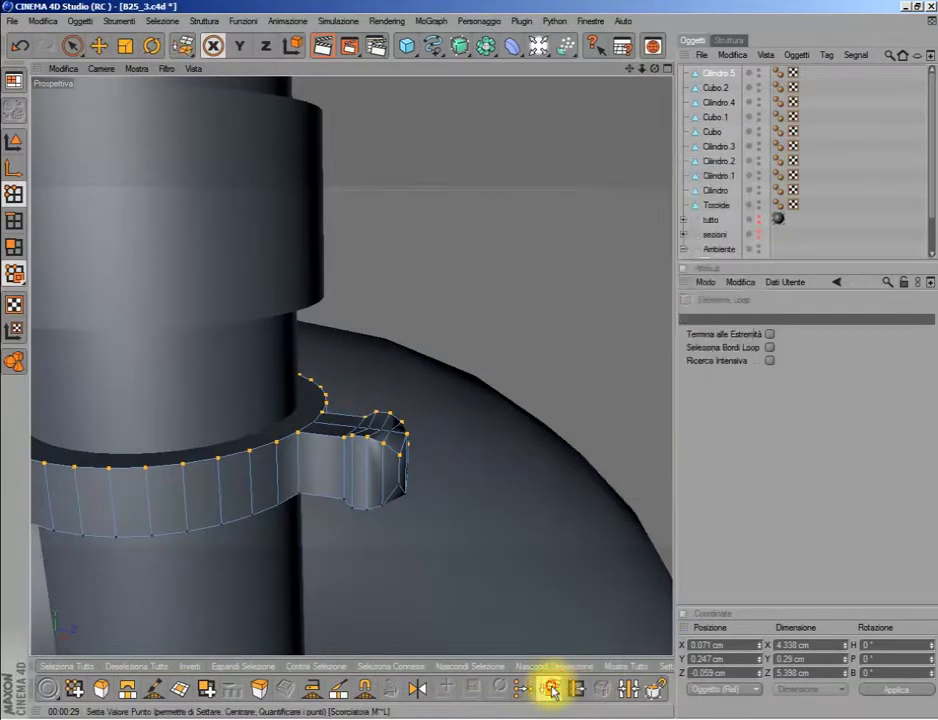
pyautogui.click(758, 374)
pyautogui.click(770, 401)
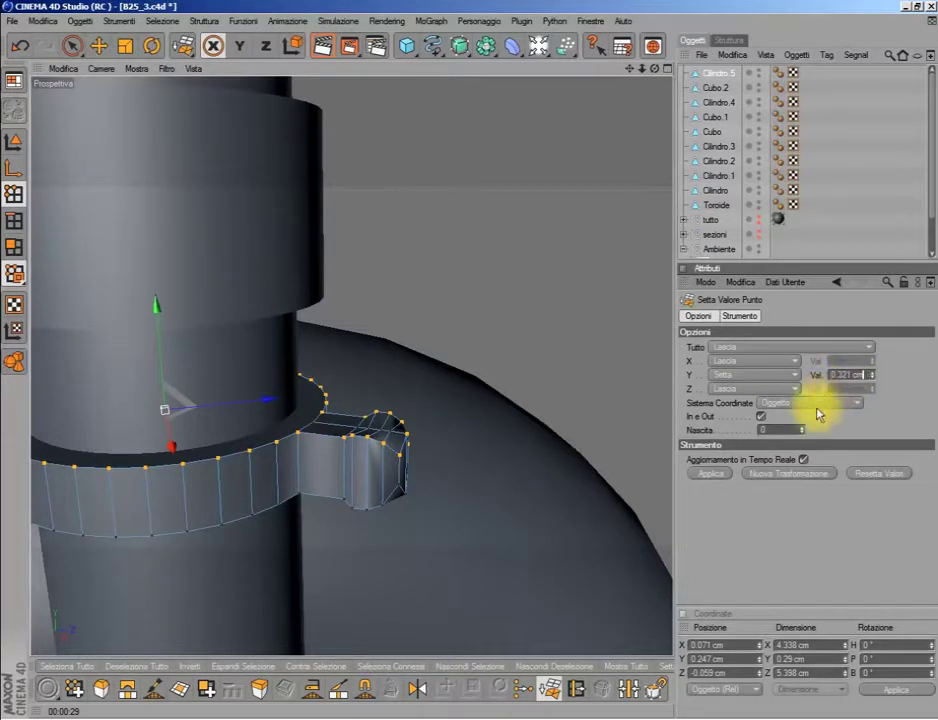
pyautogui.click(710, 473)
# - Loop-select the band's lower edge and set its points level at Y -0.459 cm
pyautogui.moveTo(654, 69); pyautogui.dragTo(656, 78)
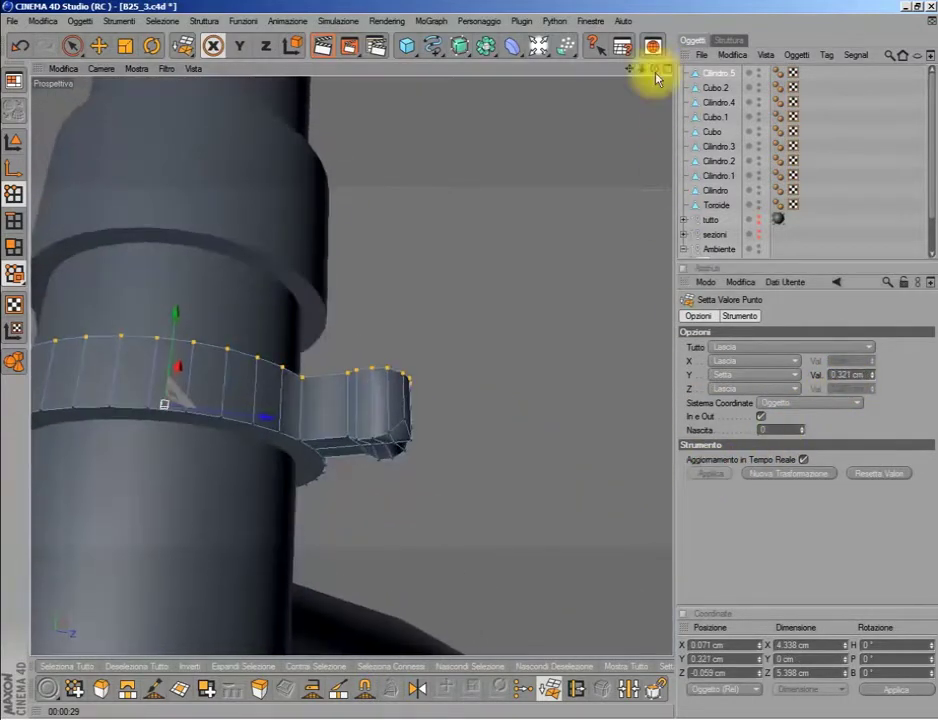
pyautogui.click(73, 45)
pyautogui.click(277, 432)
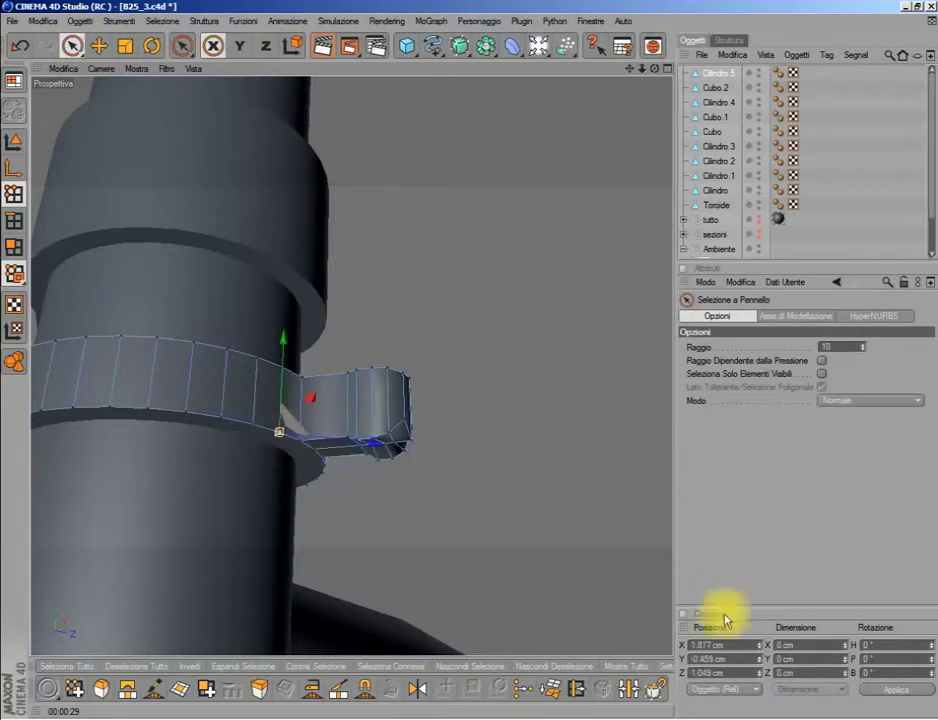
pyautogui.click(181, 45)
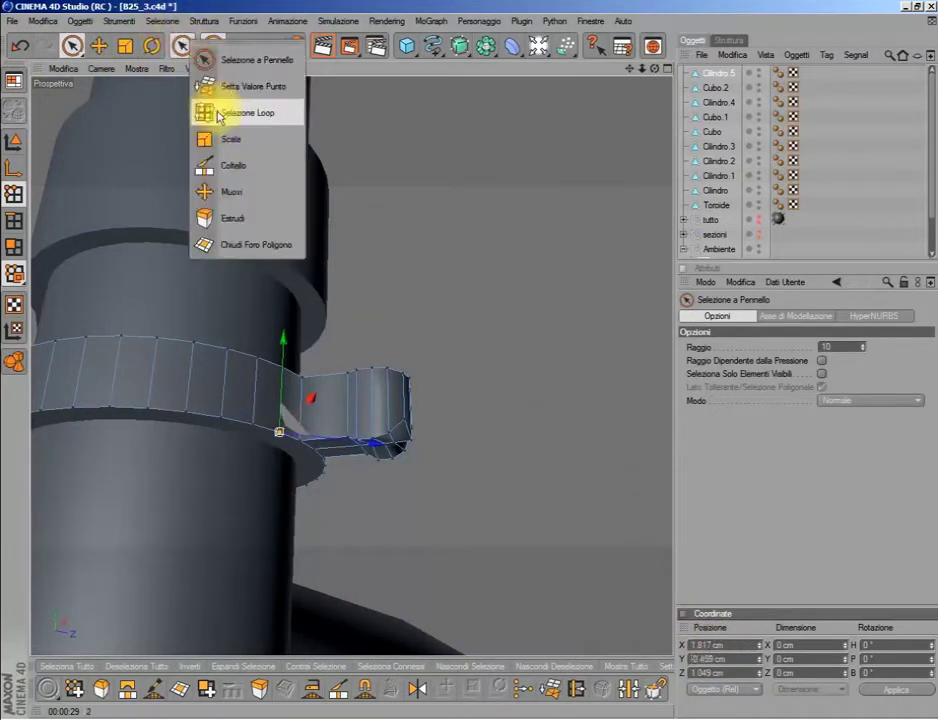
pyautogui.click(220, 117)
pyautogui.click(318, 444)
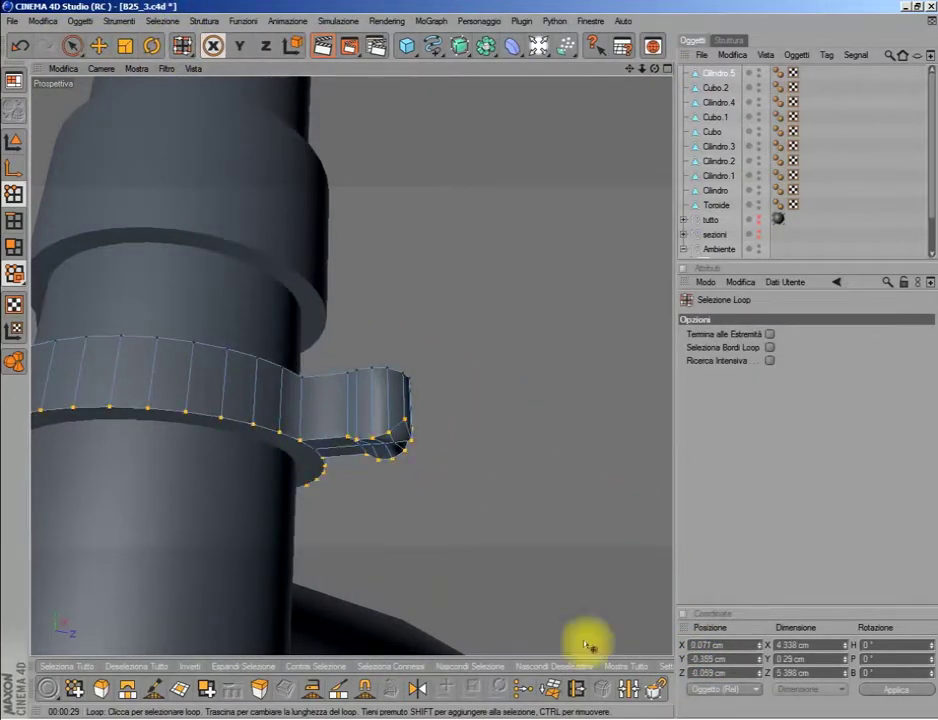
pyautogui.click(549, 688)
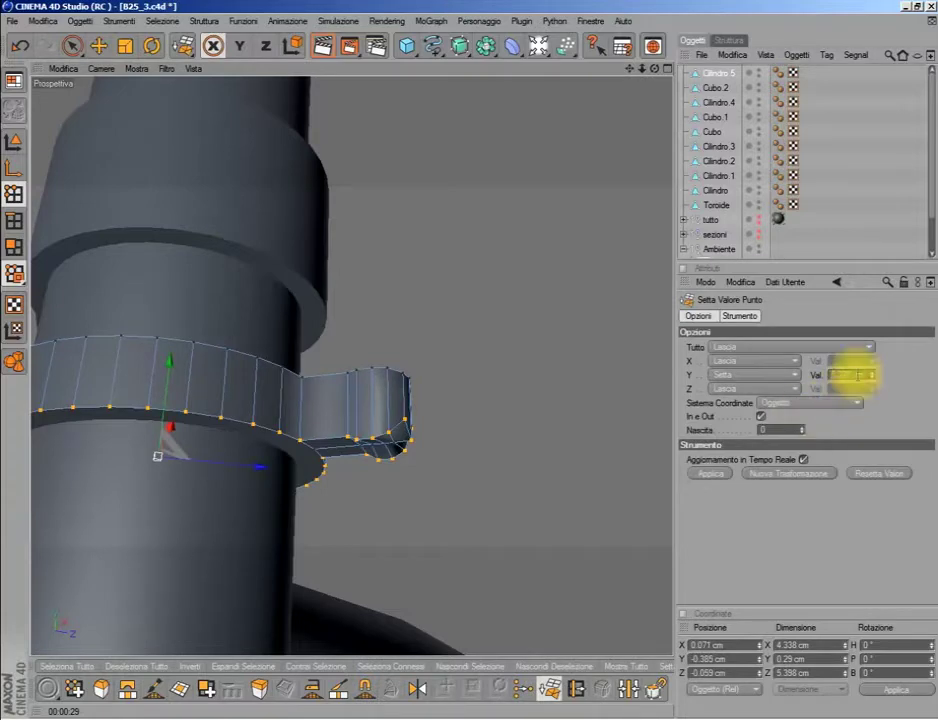
pyautogui.click(711, 474)
pyautogui.scroll(-3, 540, 205)
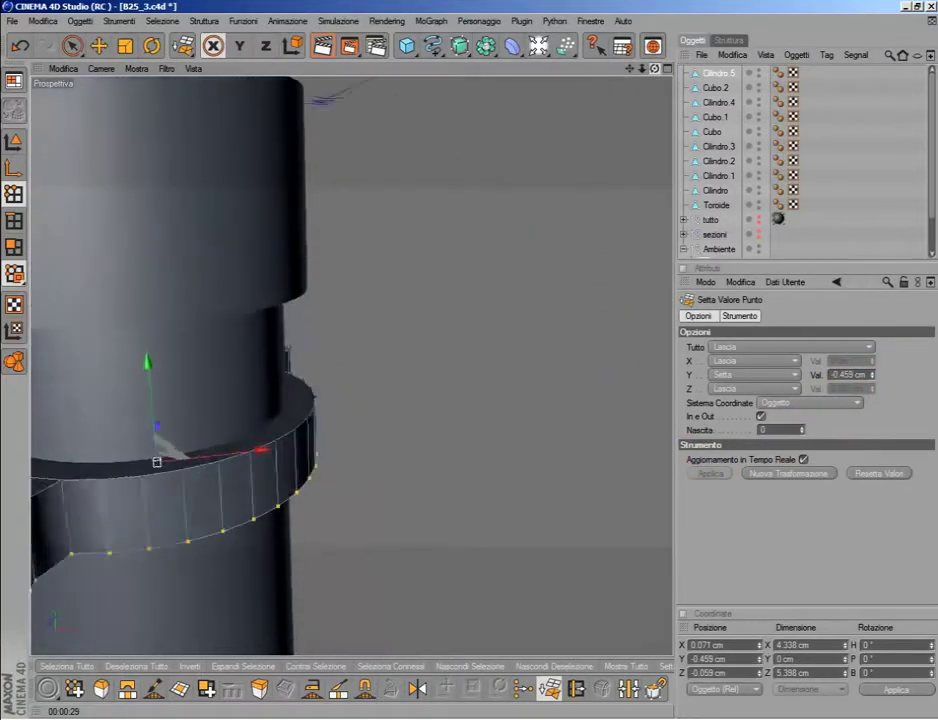
pyautogui.scroll(-5, 540, 205)
pyautogui.press('F5')
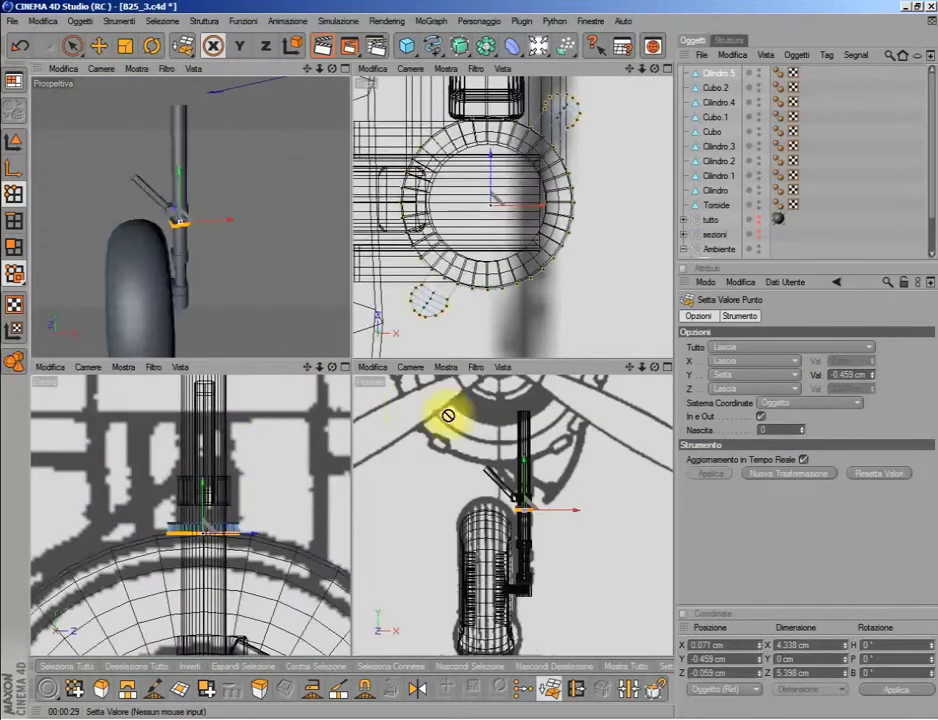
# - Duplicate the gear-leg cylinder as Cilindro.6, shrink it slightly and move it beside the leg
pyautogui.middleClick(447, 415)
pyautogui.click(70, 45)
pyautogui.click(377, 165)
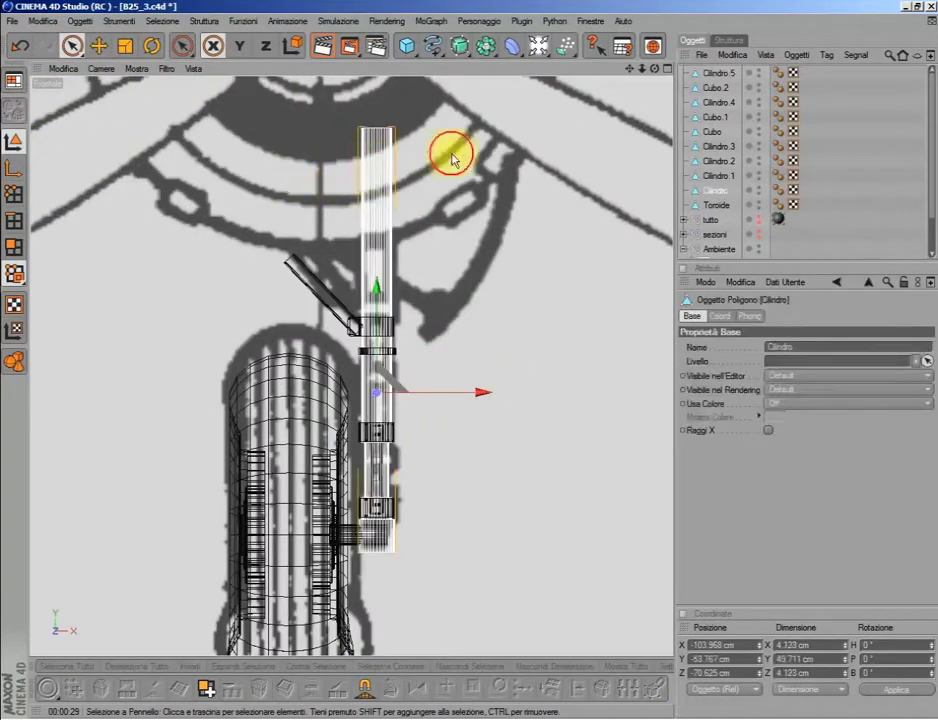
pyautogui.keyDown('ctrl'); pyautogui.moveTo(722, 78); pyautogui.dragTo(716, 73); pyautogui.keyUp('ctrl')
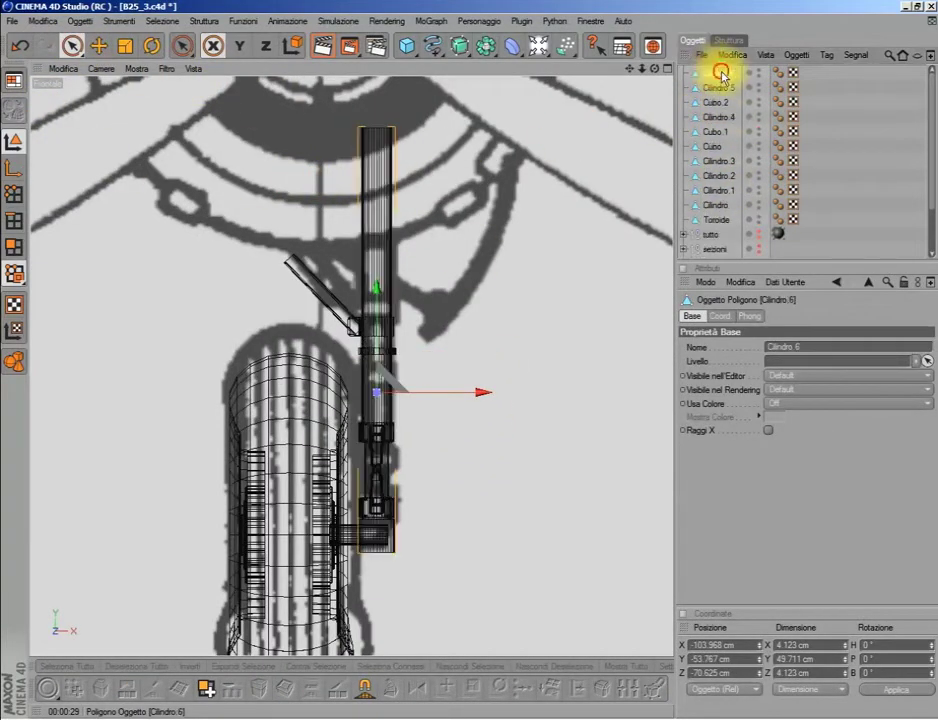
pyautogui.click(72, 46)
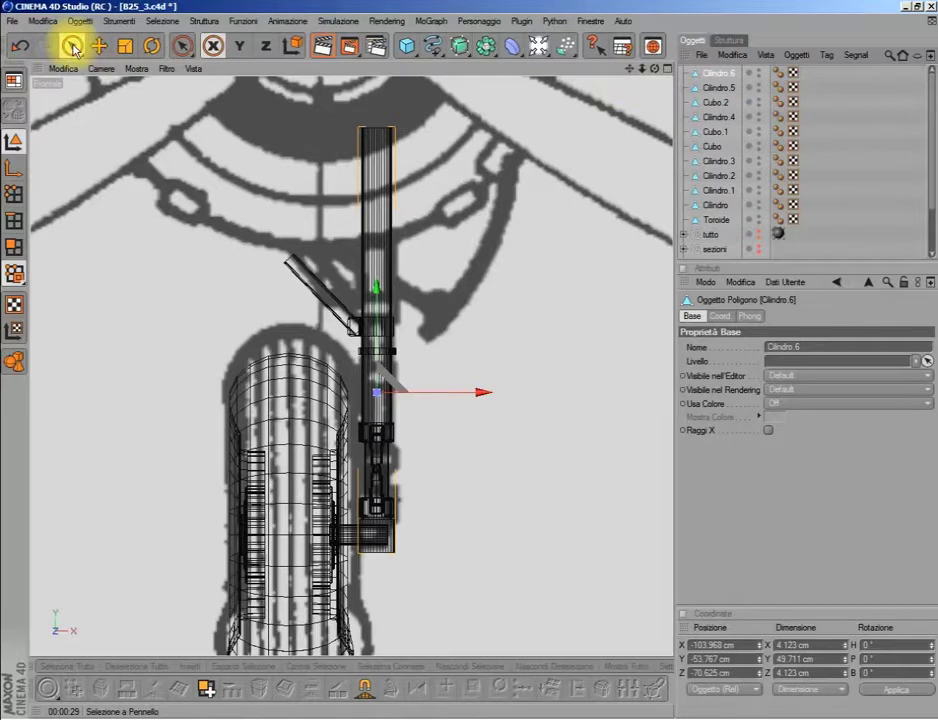
pyautogui.click(125, 48)
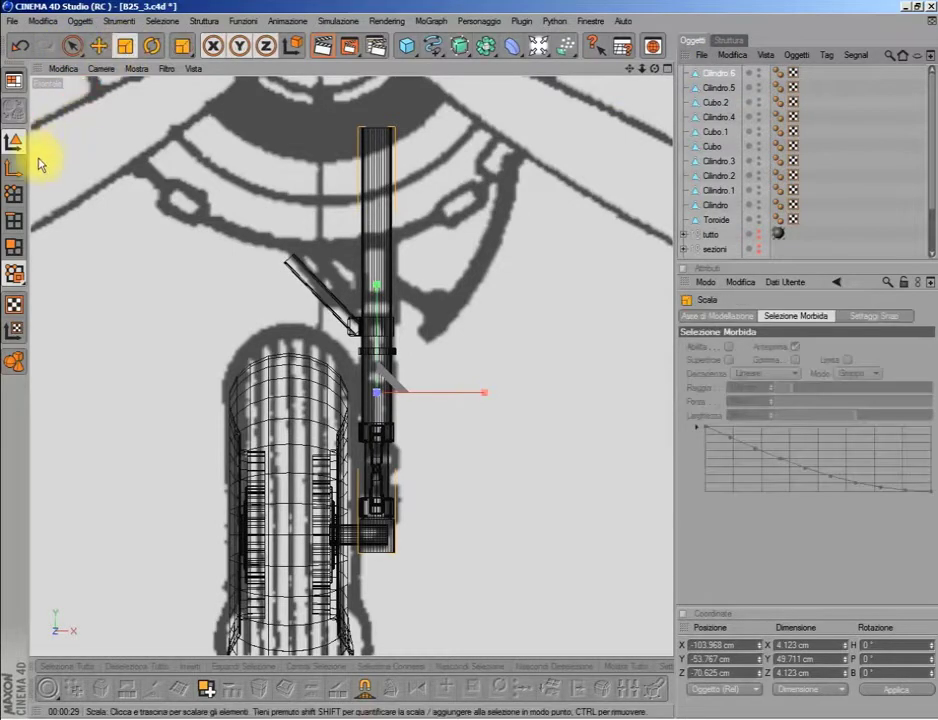
pyautogui.moveTo(195, 172); pyautogui.dragTo(195, 175)
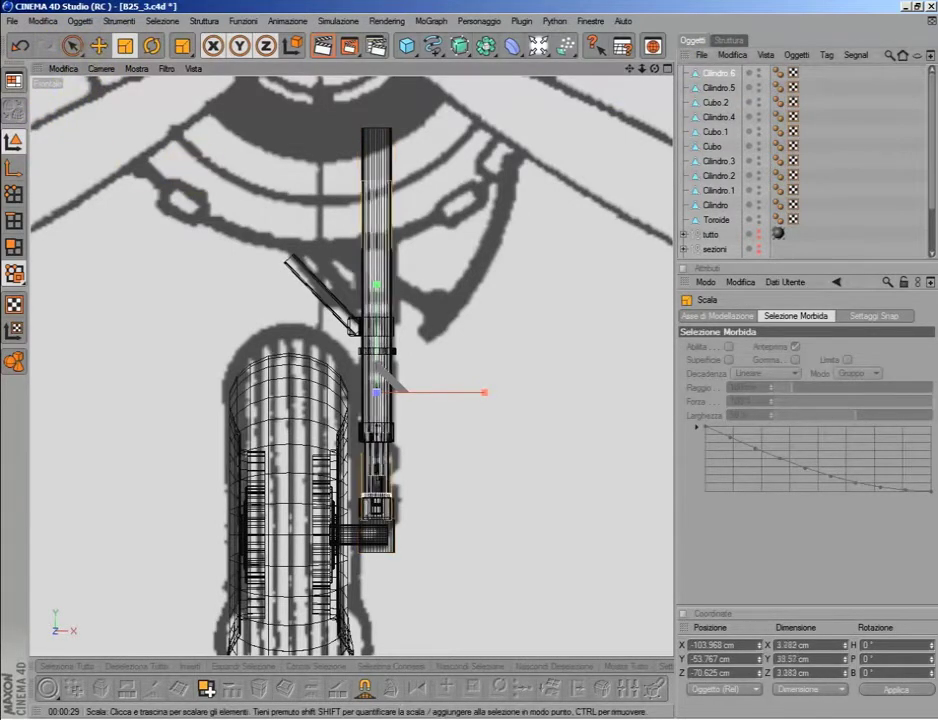
pyautogui.click(98, 46)
pyautogui.moveTo(376, 392); pyautogui.dragTo(467, 393)
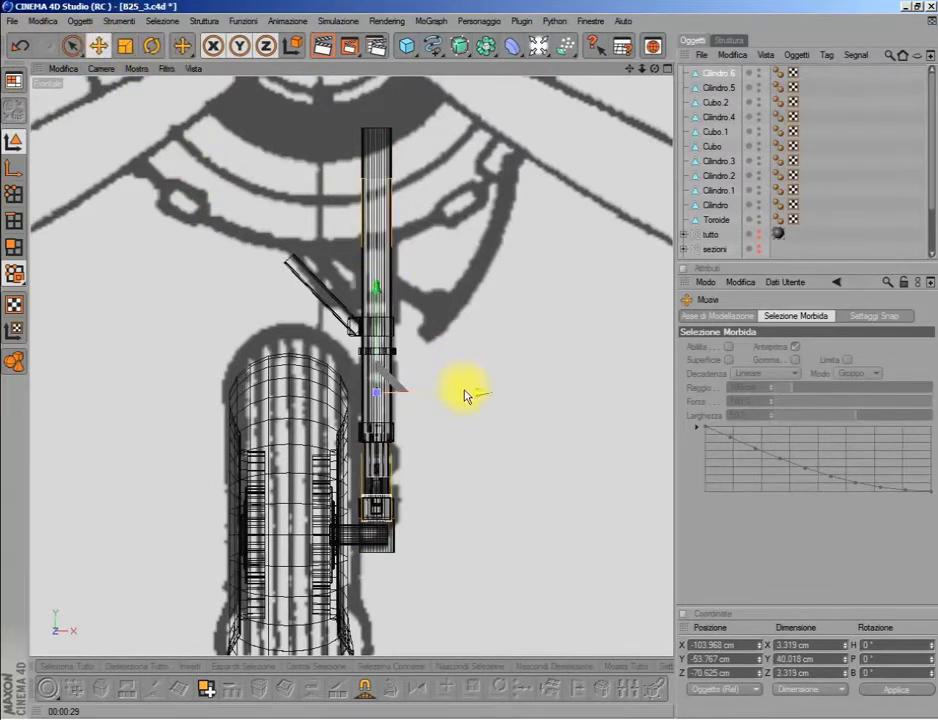
# - Knife-cut the copy, delete its lower polygons and scale it to a 0.599 × 5.913 × 0.599 cm pin
pyautogui.moveTo(78, 50); pyautogui.dragTo(112, 44)
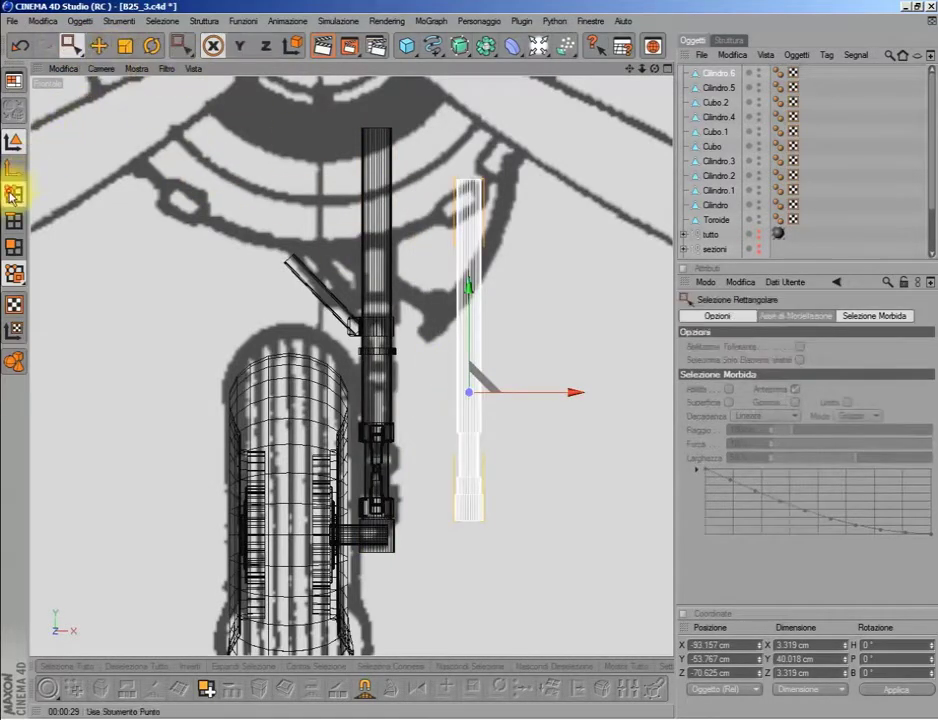
pyautogui.click(13, 193)
pyautogui.click(345, 692)
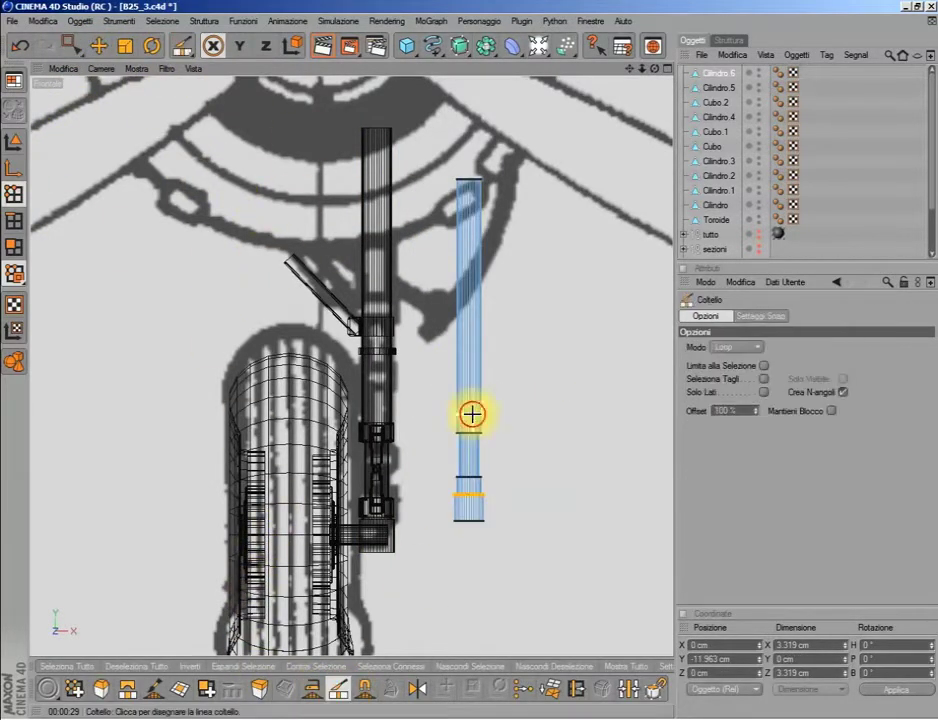
pyautogui.click(70, 45)
pyautogui.press('Delete')
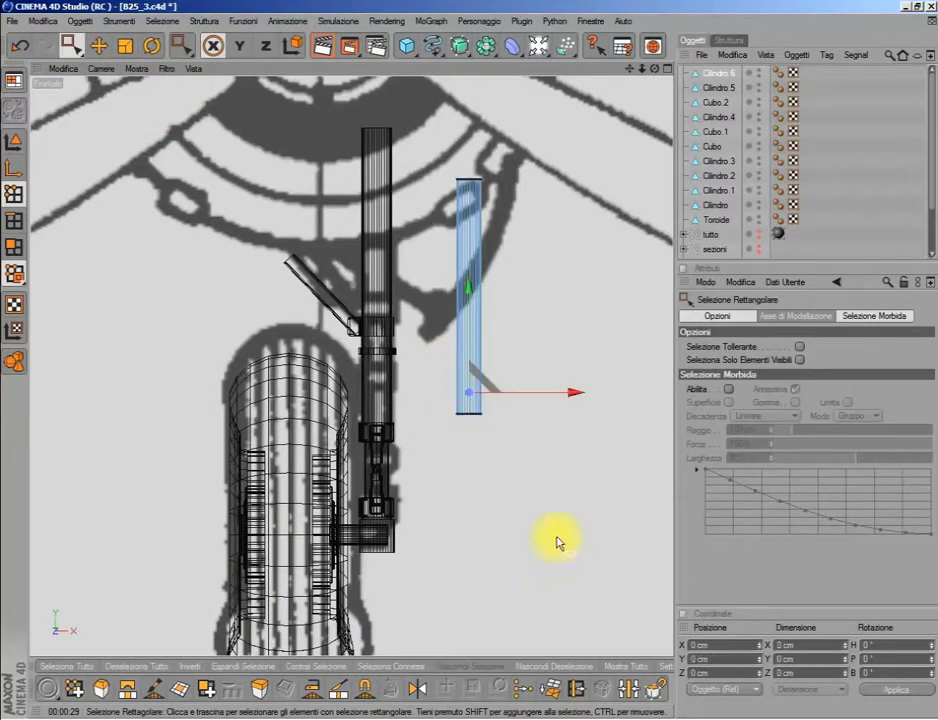
pyautogui.click(14, 141)
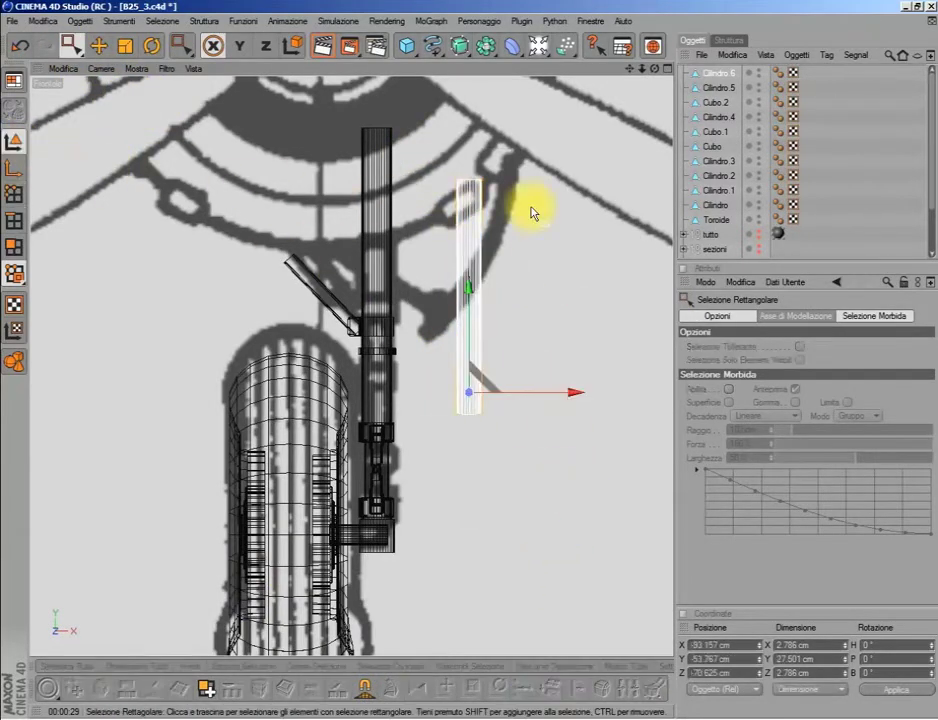
pyautogui.moveTo(281, 238); pyautogui.dragTo(282, 238)
pyautogui.moveTo(544, 467); pyautogui.dragTo(544, 467)
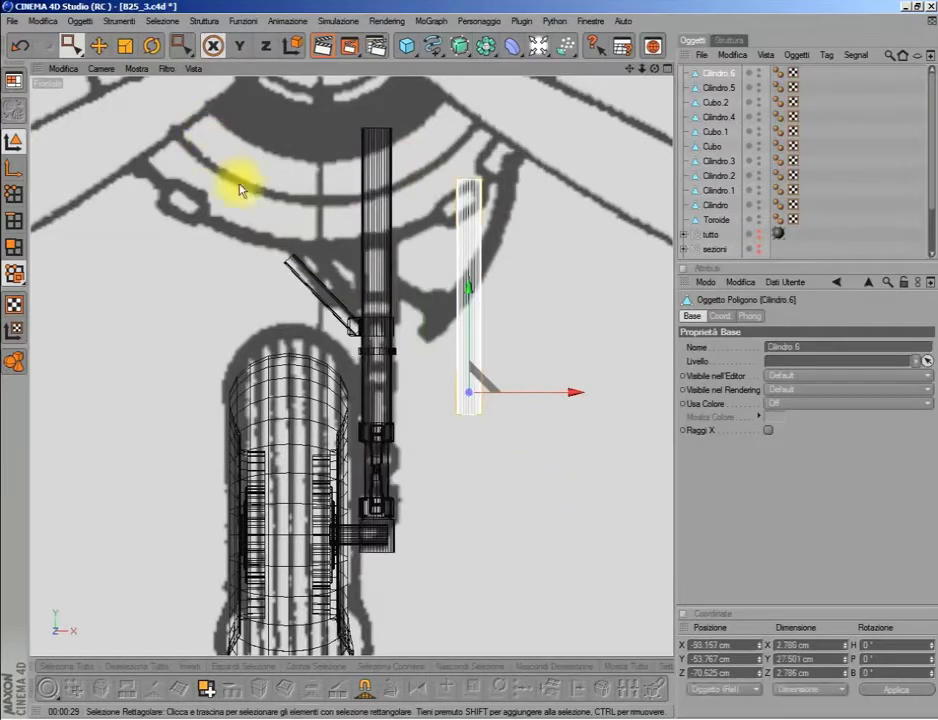
pyautogui.middleClick(250, 230)
pyautogui.press('F4')
pyautogui.click(120, 52)
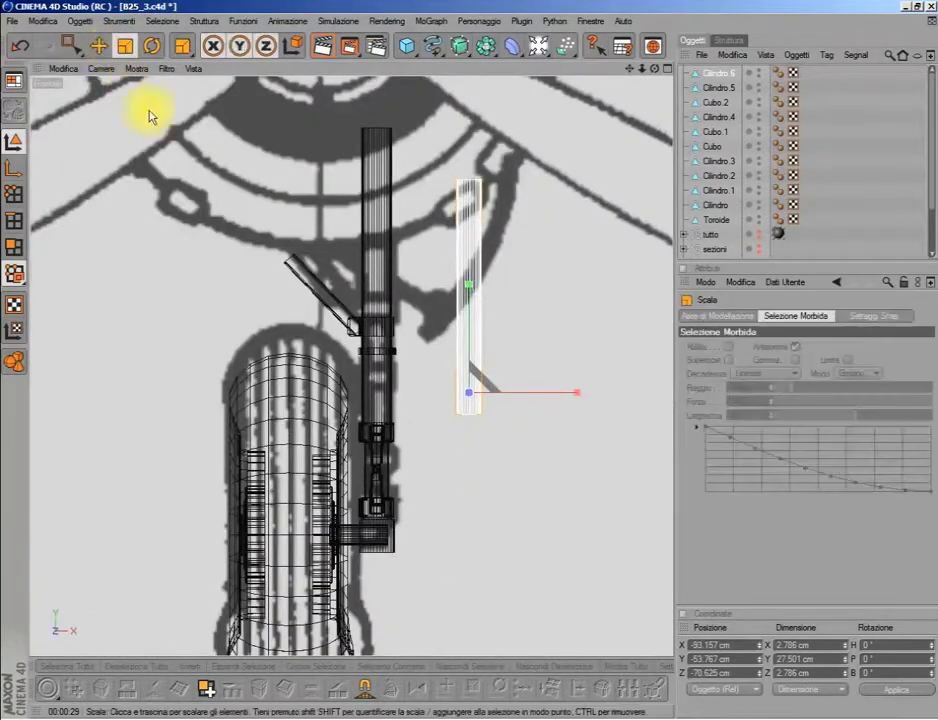
pyautogui.moveTo(148, 107); pyautogui.dragTo(110, 88)
# - Move the thin pin onto the gear leg and along Z to sit beside it
pyautogui.middleClick(473, 226)
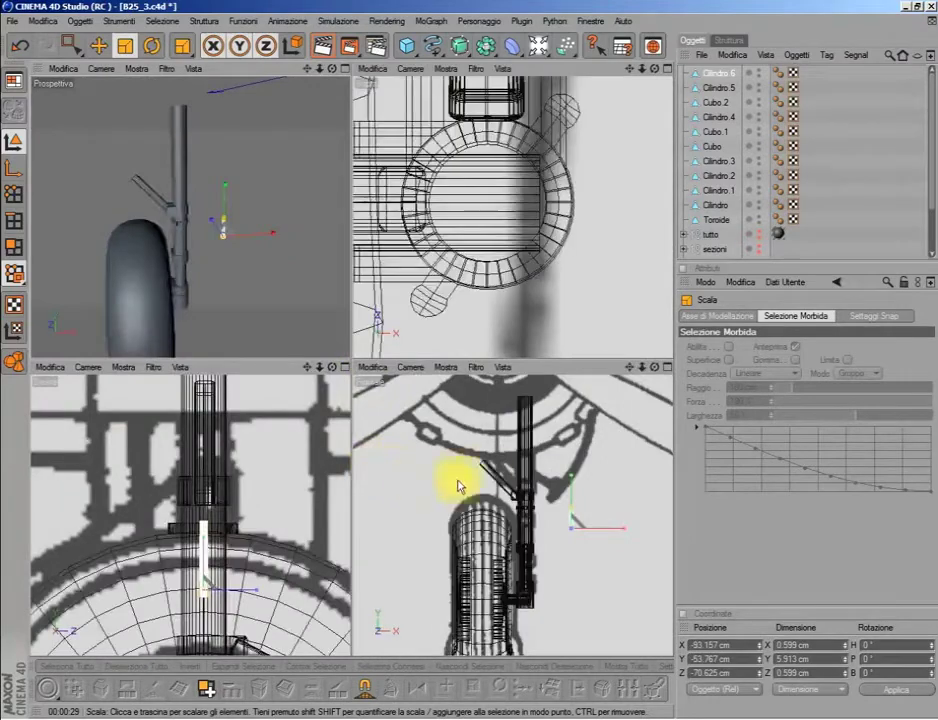
pyautogui.middleClick(460, 485)
pyautogui.scroll(2, 548, 446)
pyautogui.click(98, 45)
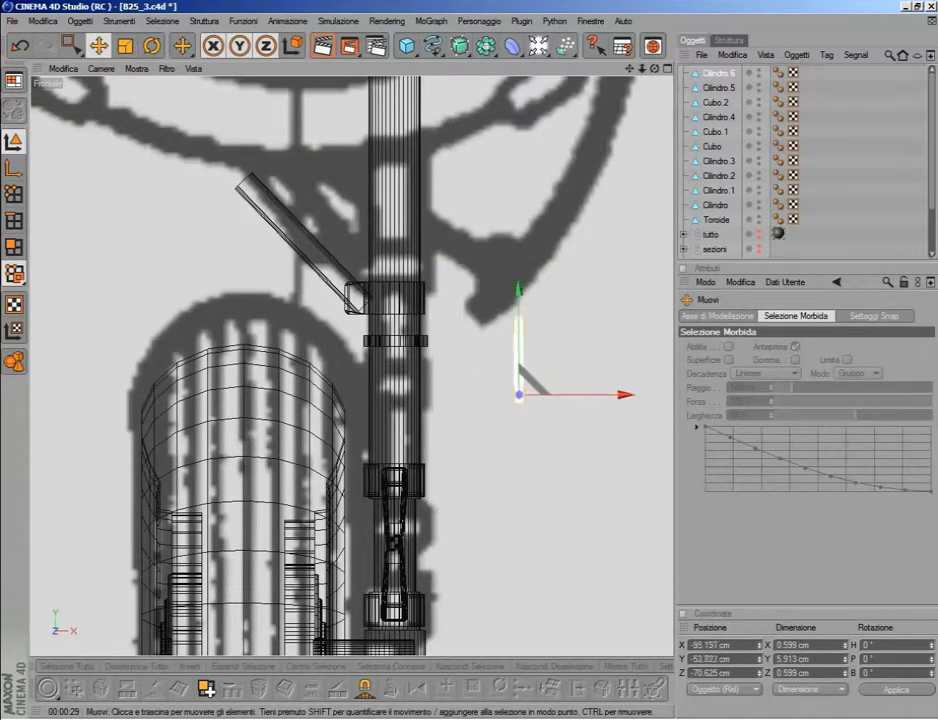
pyautogui.moveTo(668, 398); pyautogui.dragTo(534, 360)
pyautogui.scroll(4, 534, 360)
pyautogui.scroll(2, 502, 318)
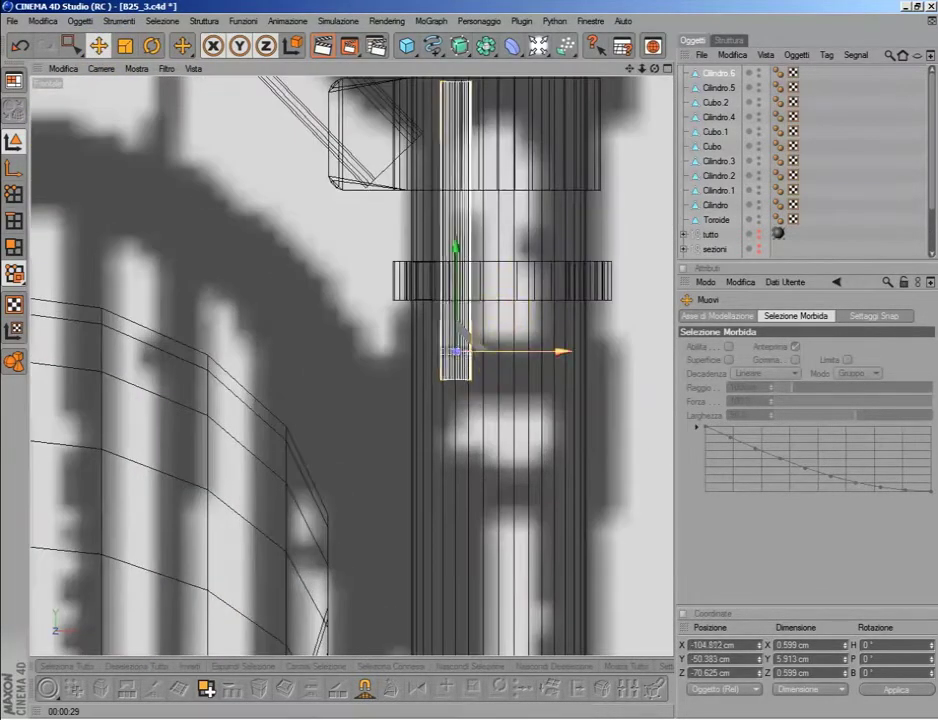
pyautogui.moveTo(468, 351); pyautogui.dragTo(438, 345)
pyautogui.middleClick(440, 340)
pyautogui.middleClick(480, 318)
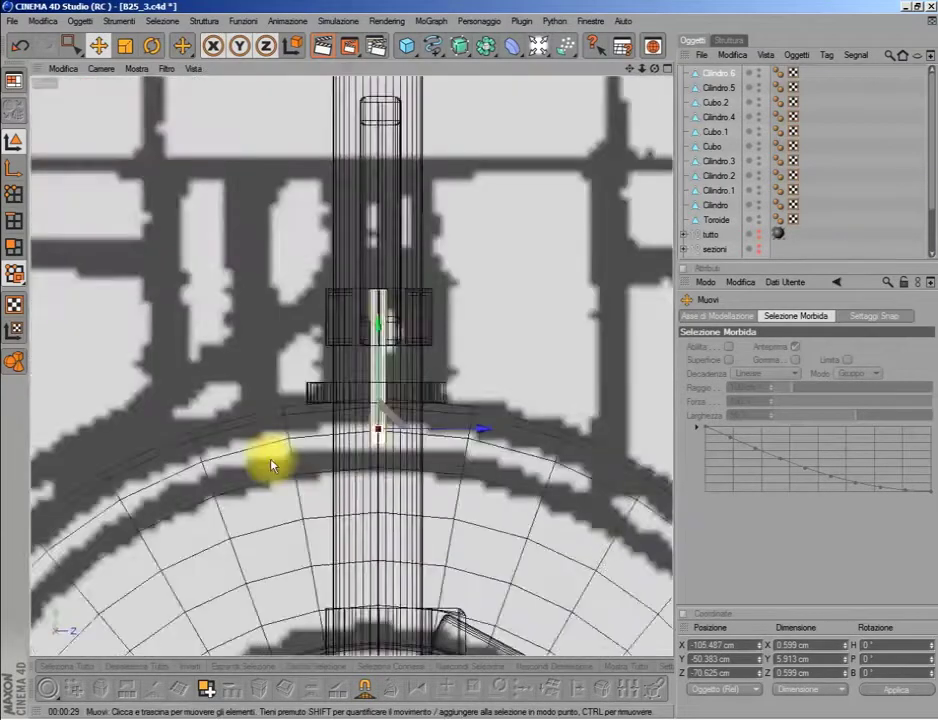
pyautogui.middleClick(272, 462)
pyautogui.middleClick(272, 462)
pyautogui.moveTo(454, 458); pyautogui.dragTo(353, 472)
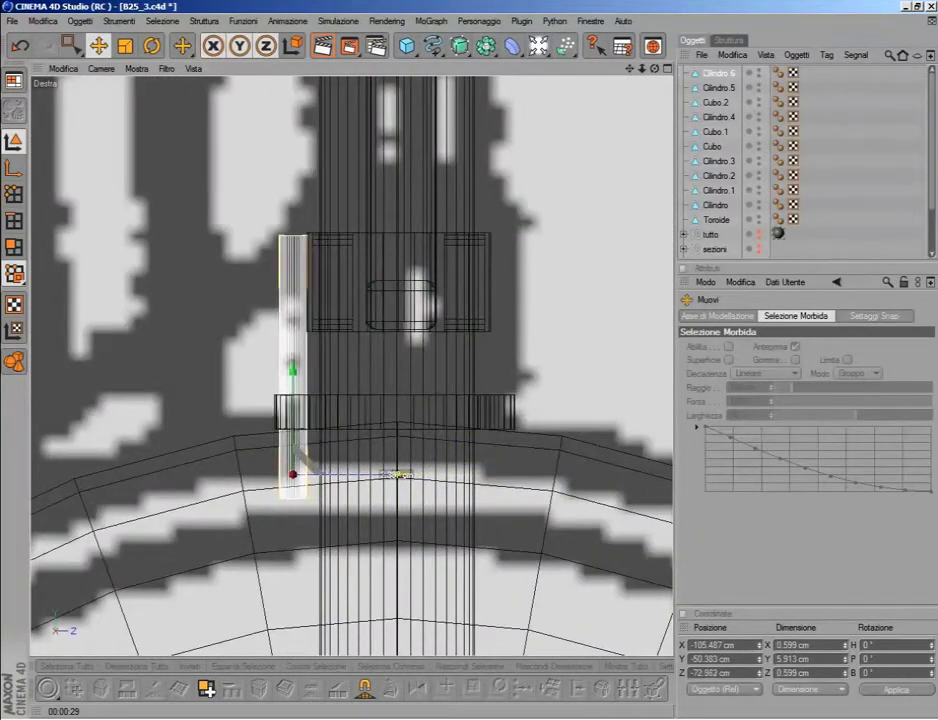
# - Shrink the pin further and nudge it into place next to the collar
pyautogui.click(125, 45)
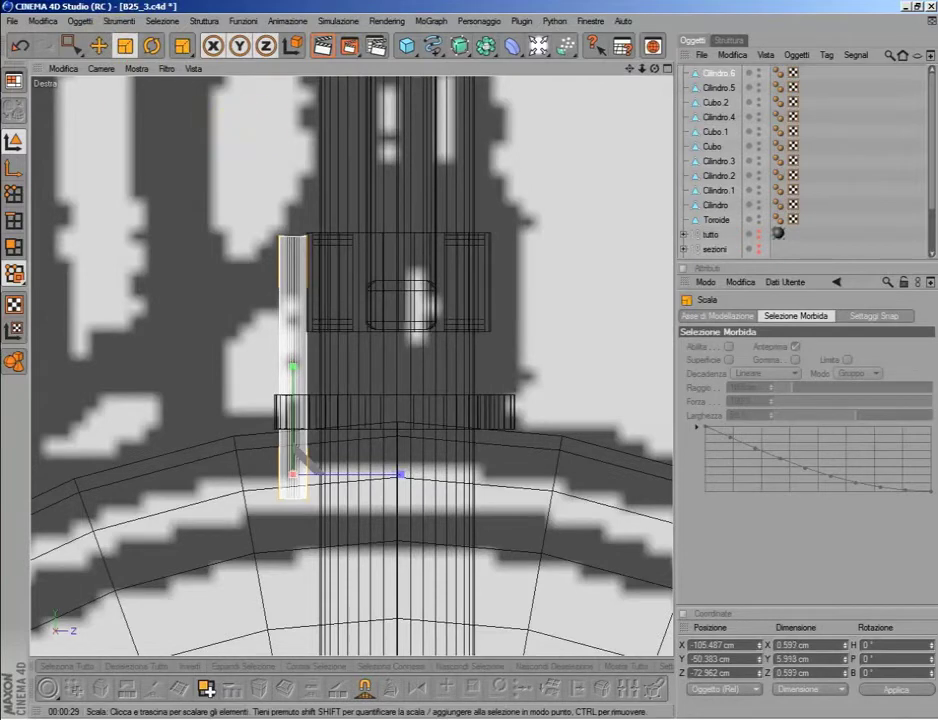
pyautogui.moveTo(215, 200); pyautogui.dragTo(215, 360)
pyautogui.middleClick(225, 160)
pyautogui.middleClick(225, 160)
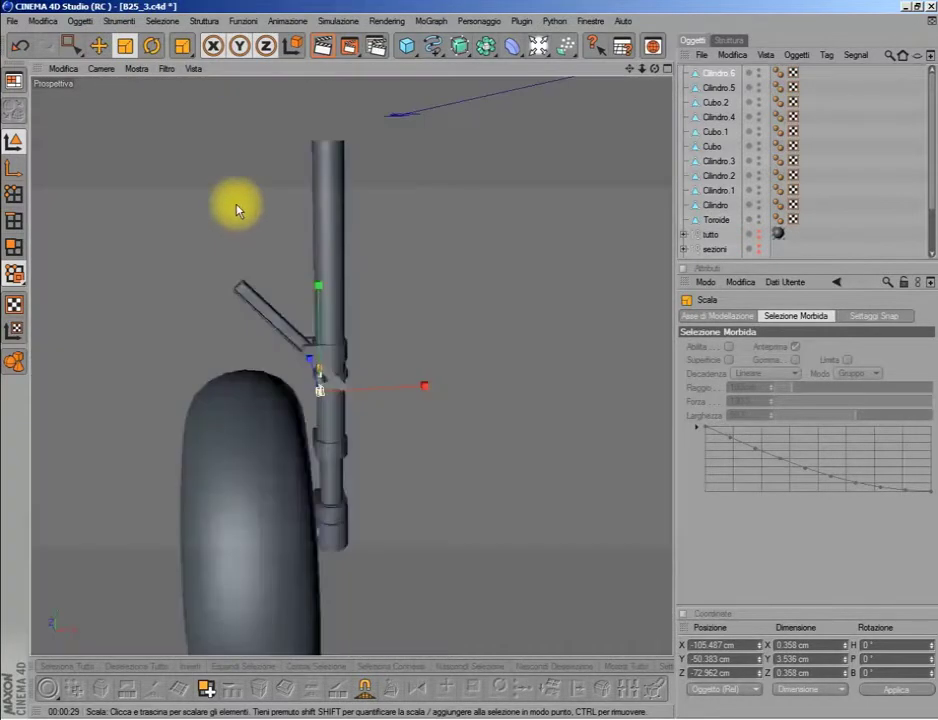
pyautogui.scroll(5, 237, 205)
pyautogui.moveTo(629, 68)
pyautogui.mouseDown()
pyautogui.moveTo(629, 110)
pyautogui.moveTo(458, 98)
pyautogui.mouseUp()
pyautogui.click(98, 45)
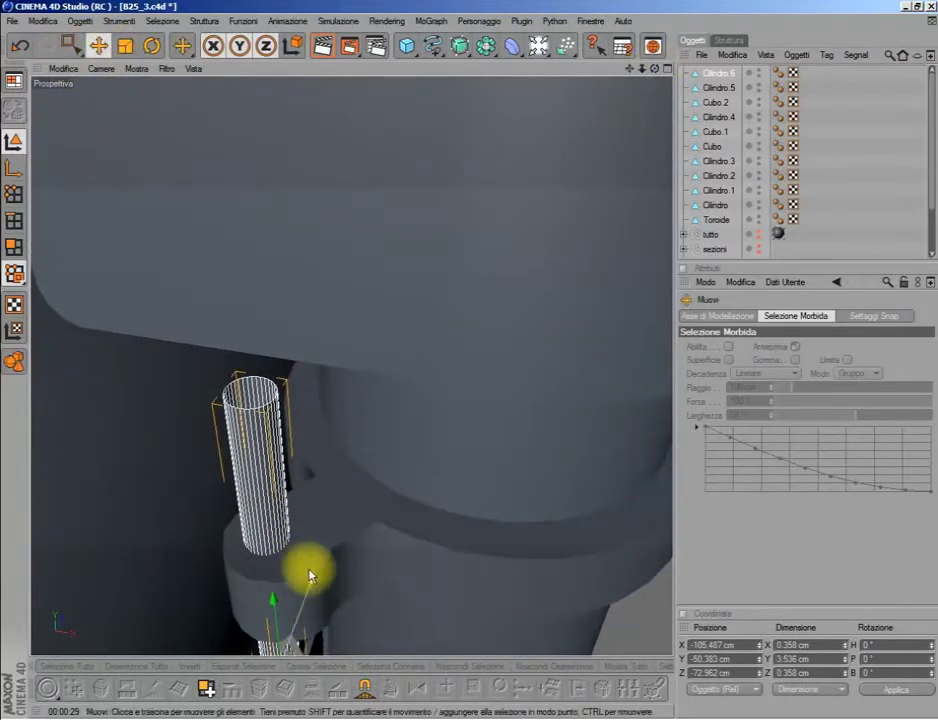
pyautogui.moveTo(310, 577); pyautogui.dragTo(308, 408)
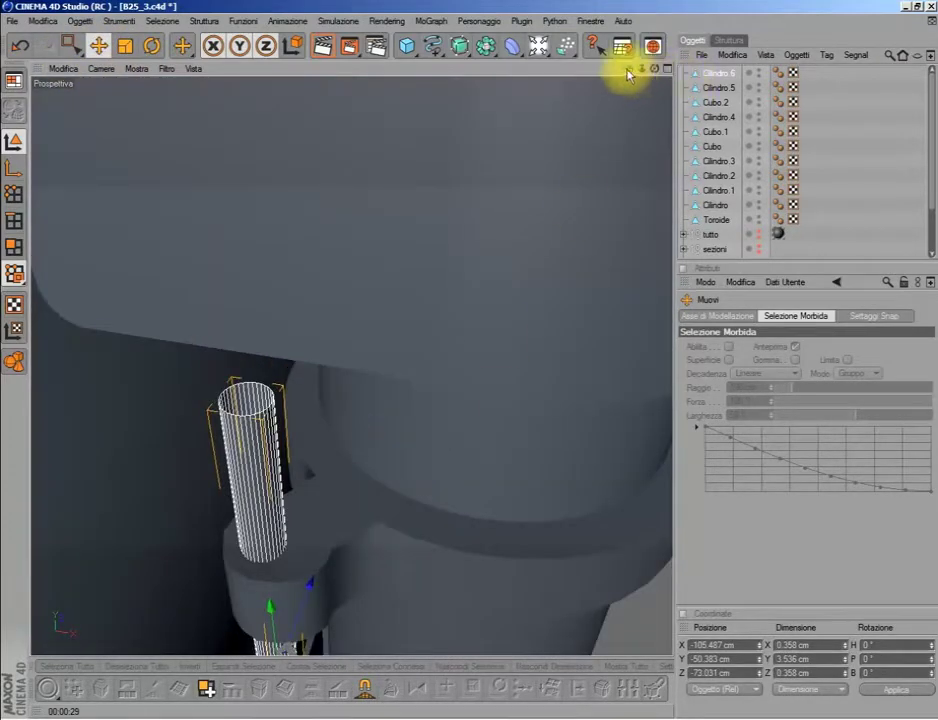
pyautogui.moveTo(629, 72); pyautogui.dragTo(503, 278)
pyautogui.moveTo(366, 550); pyautogui.dragTo(428, 402)
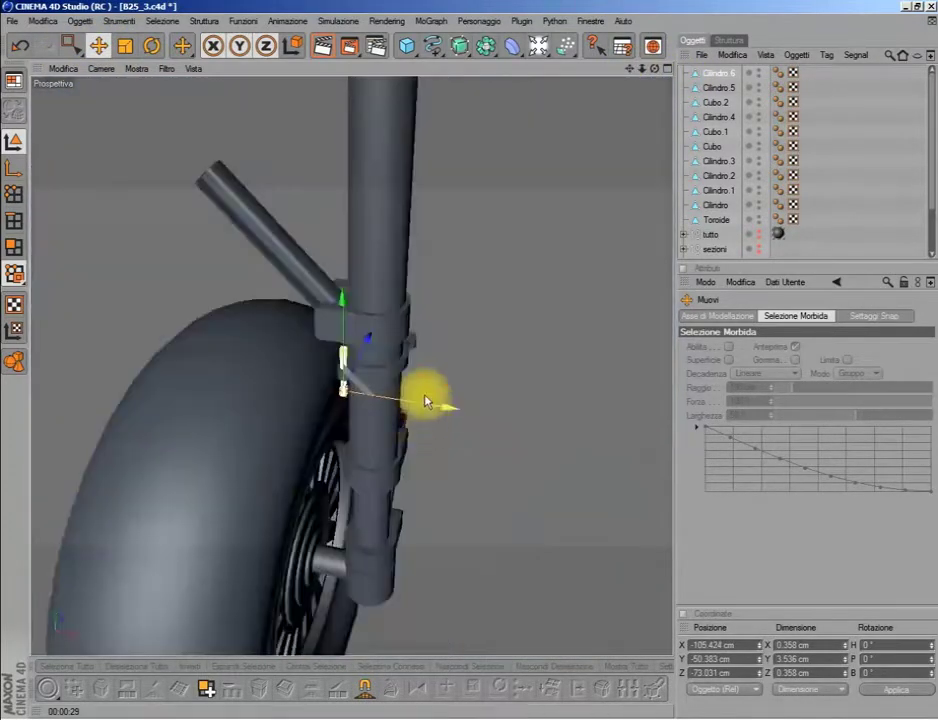
# - Select the rod's end points and stretch it down to the fork, ending at Y -13.499 cm
pyautogui.click(69, 45)
pyautogui.click(48, 88)
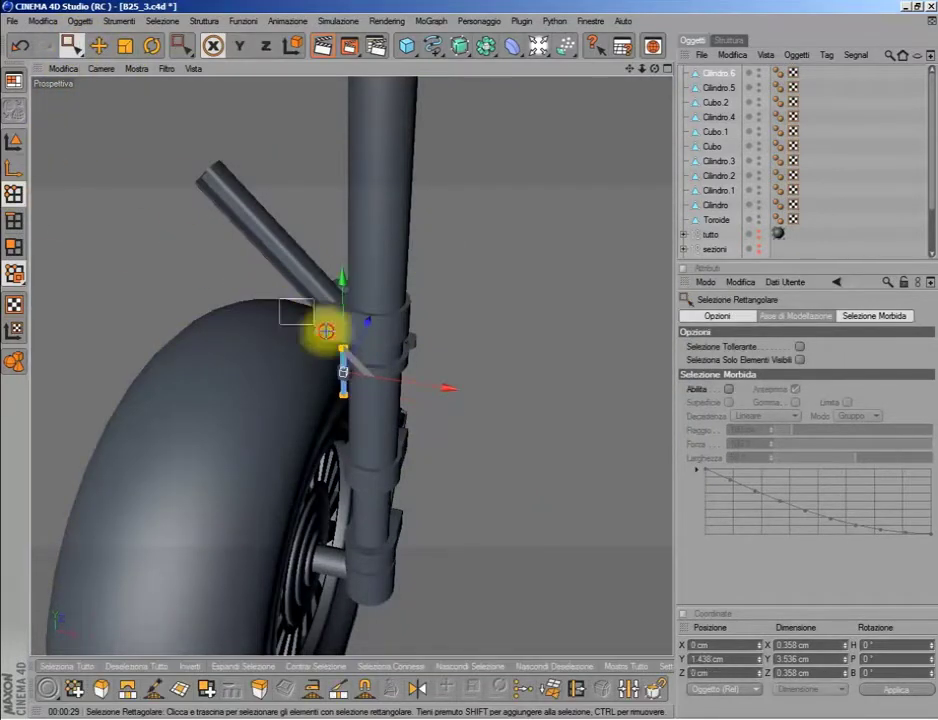
pyautogui.moveTo(326, 331)
pyautogui.mouseDown()
pyautogui.moveTo(377, 318)
pyautogui.moveTo(343, 341)
pyautogui.mouseUp()
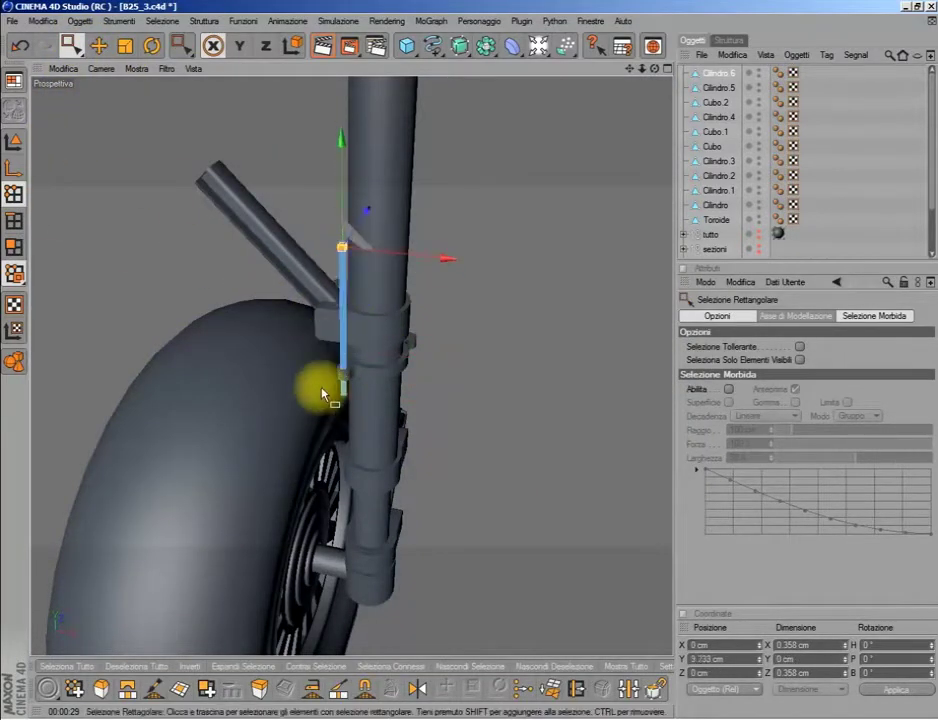
pyautogui.moveTo(323, 394); pyautogui.dragTo(352, 373)
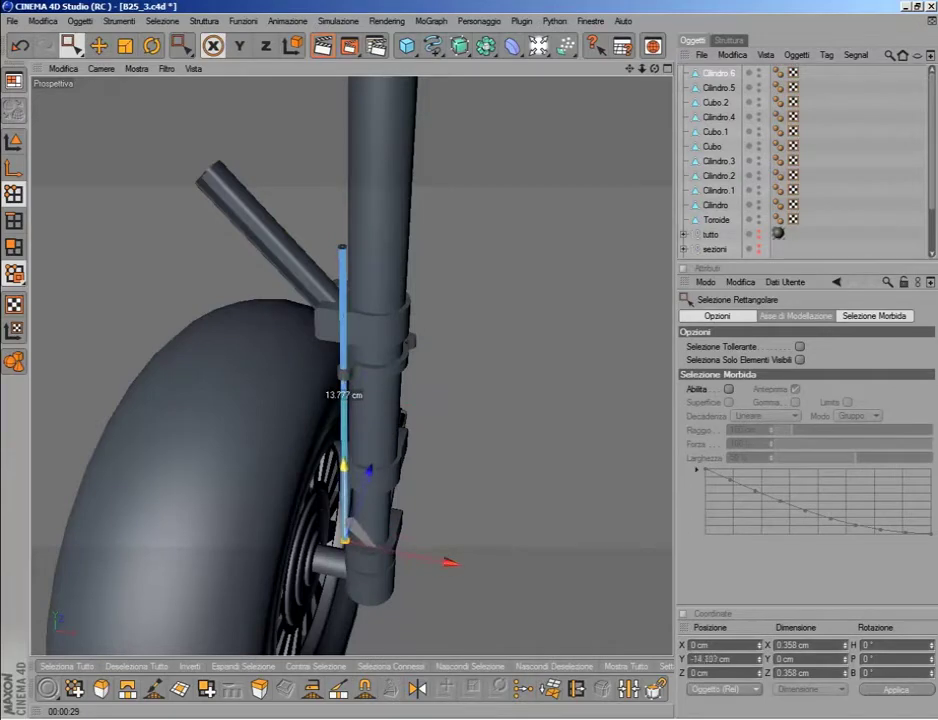
pyautogui.click(700, 73)
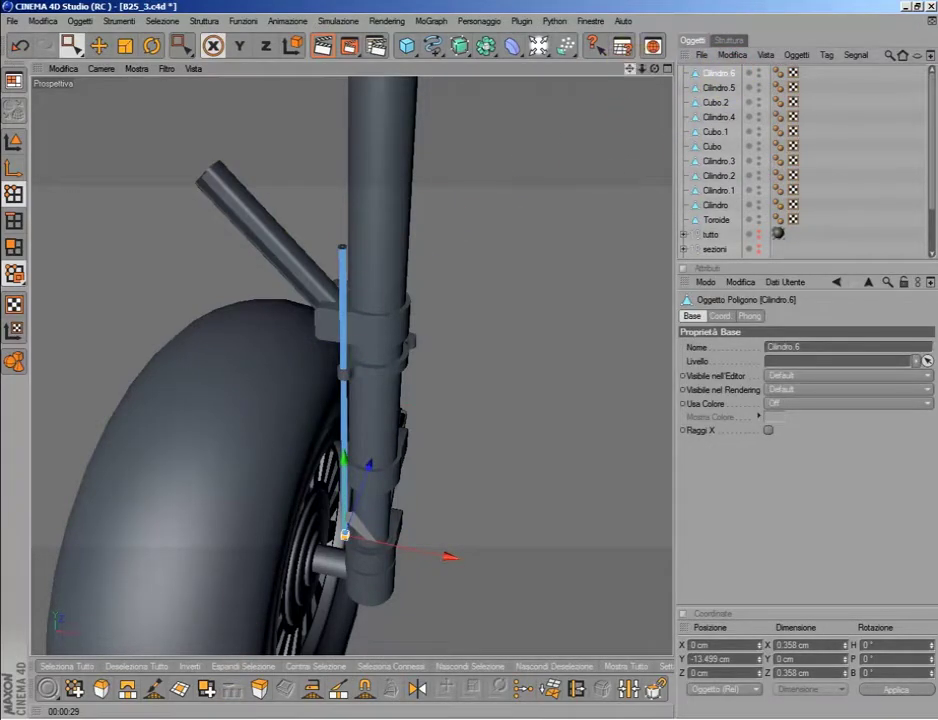
pyautogui.scroll(5, 350, 360)
pyautogui.scroll(5, 350, 360)
pyautogui.scroll(-2, 247, 362)
# - Cut a loop near the rod top and loop-select the top polygons, undoing a trial extrusion
pyautogui.click(180, 687)
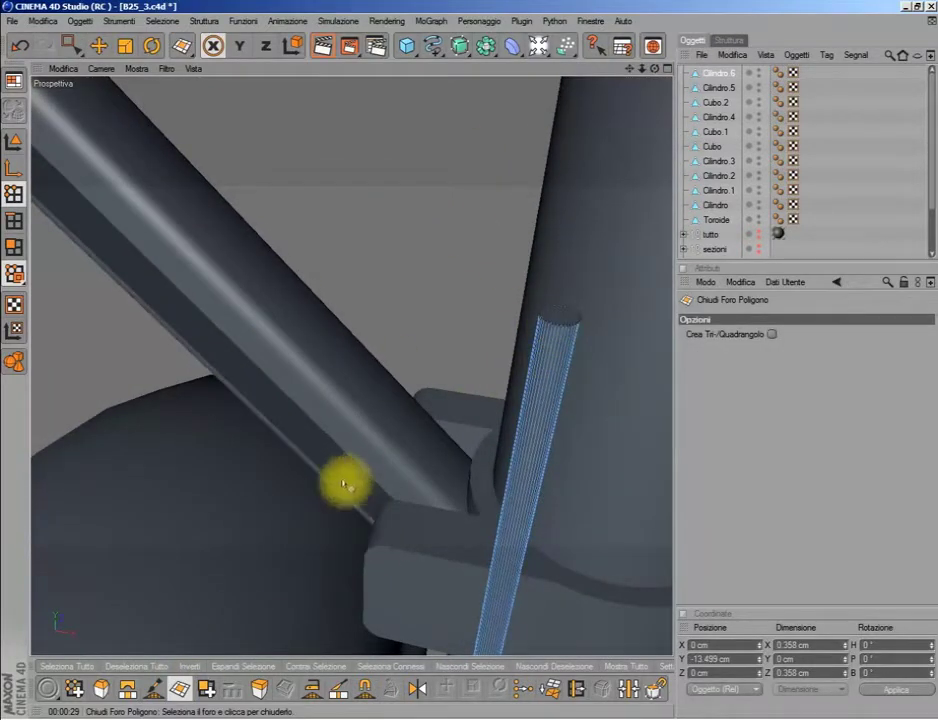
pyautogui.click(338, 687)
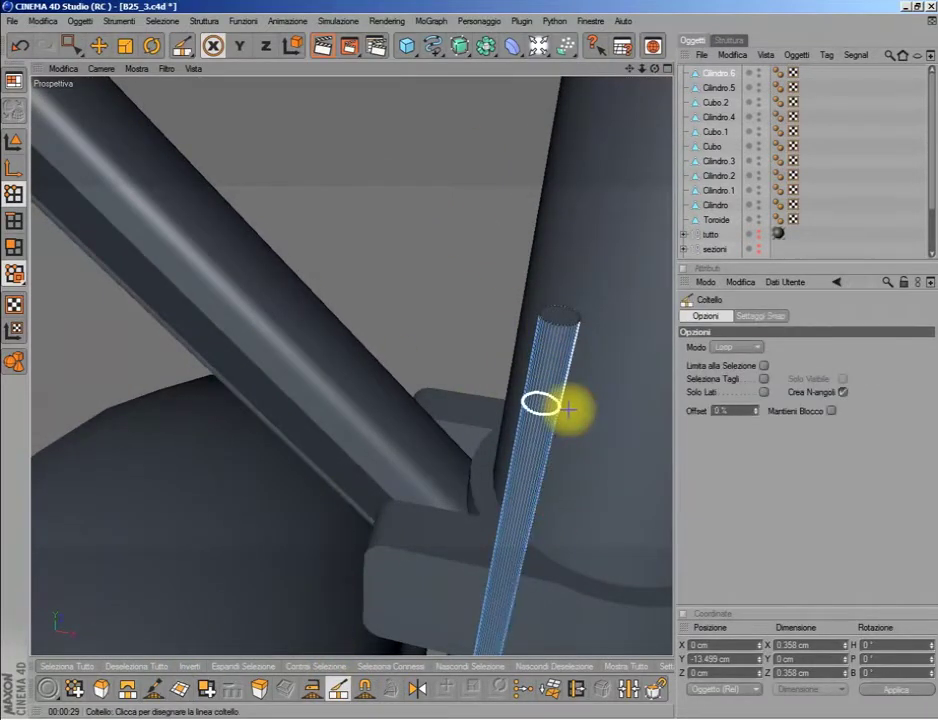
pyautogui.click(125, 45)
pyautogui.click(160, 21)
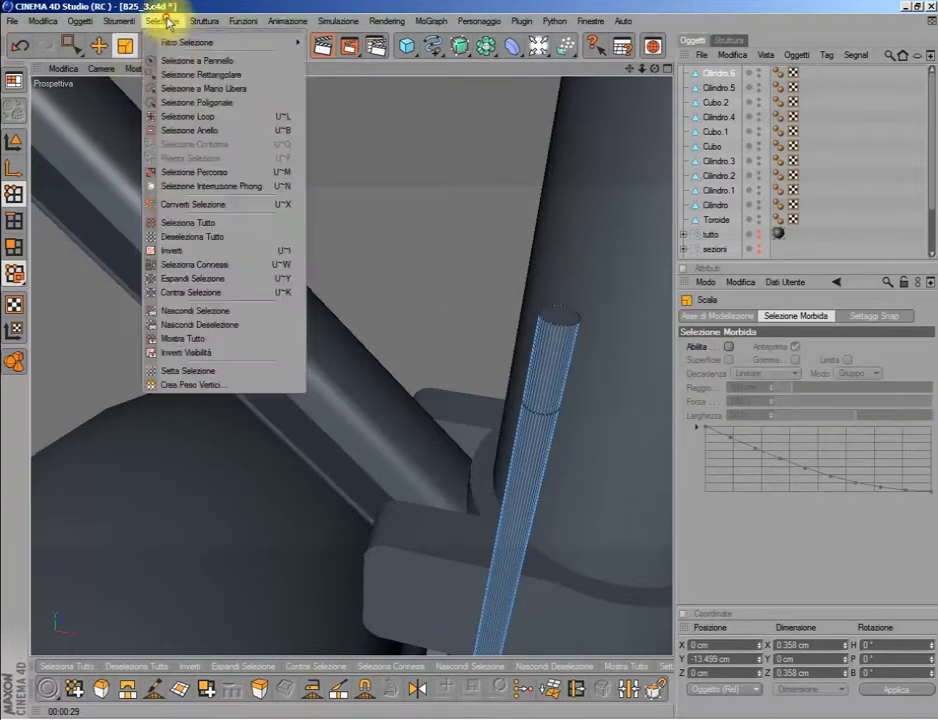
pyautogui.click(188, 116)
pyautogui.click(507, 402)
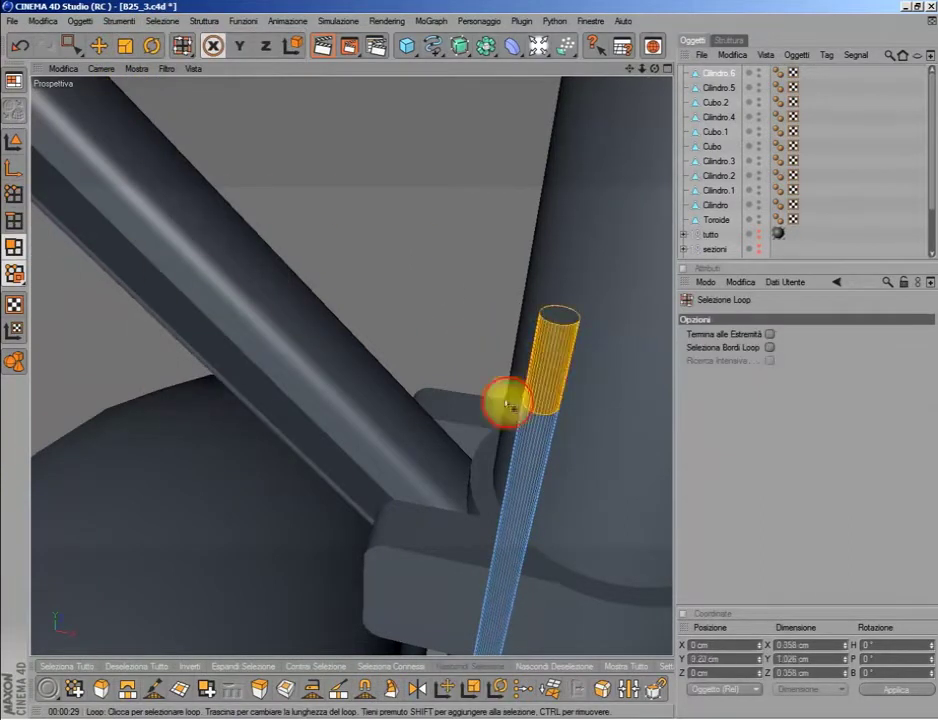
pyautogui.click(258, 688)
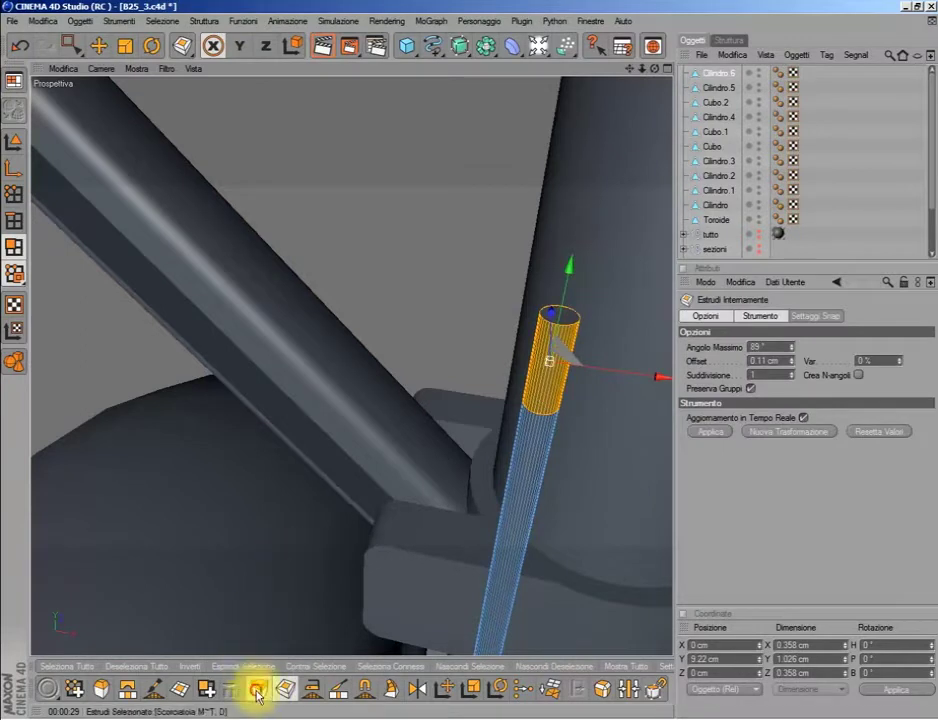
pyautogui.click(258, 692)
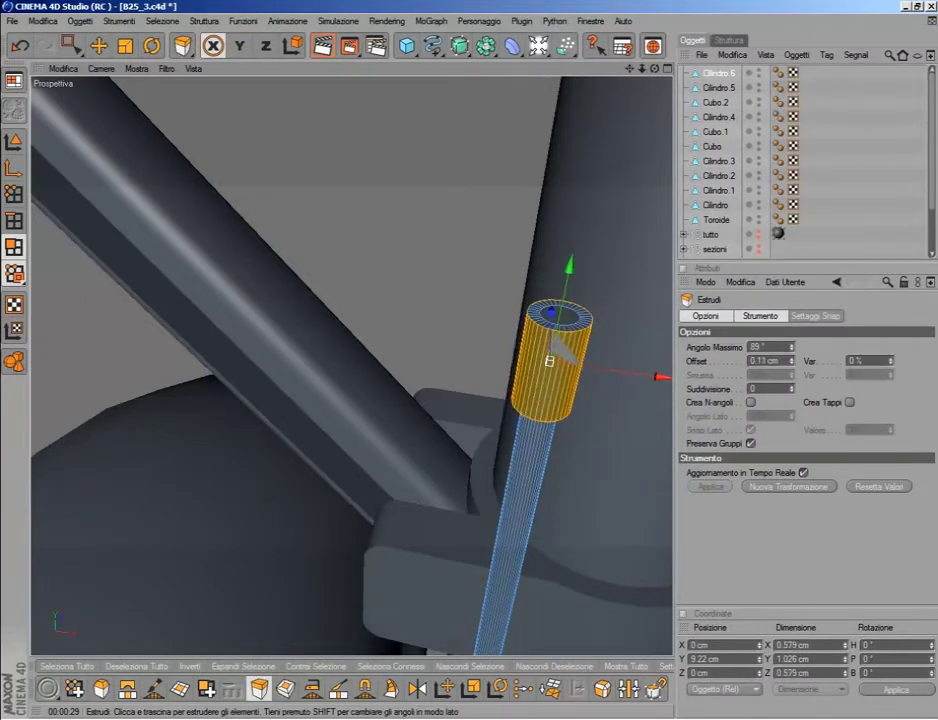
pyautogui.click(19, 45)
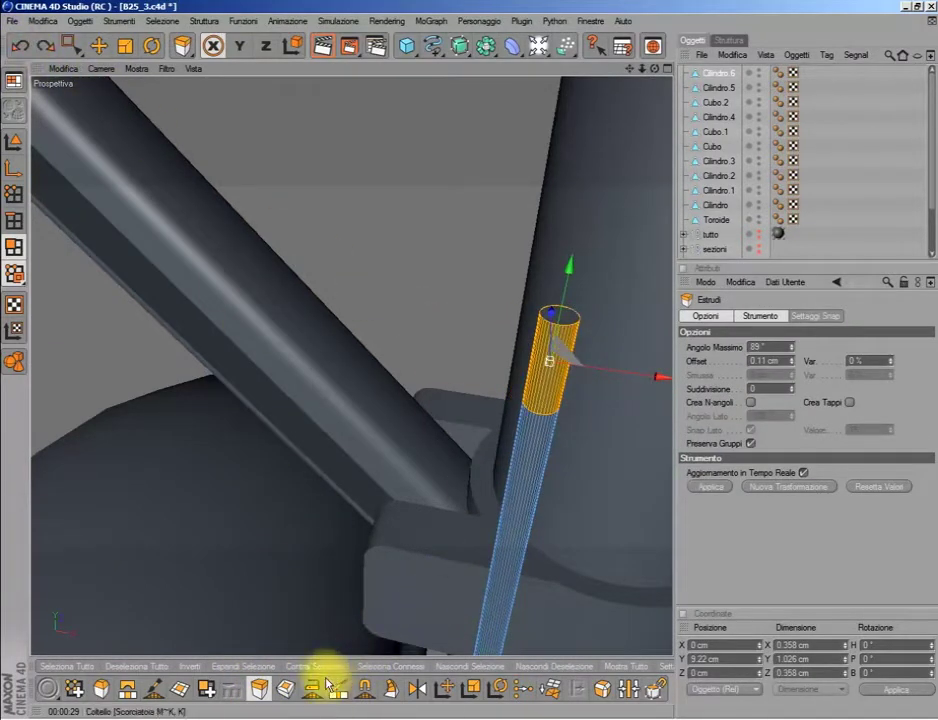
# - Scale the top loop into a wider head and select the band below for a -0.04 cm extrude
pyautogui.click(338, 690)
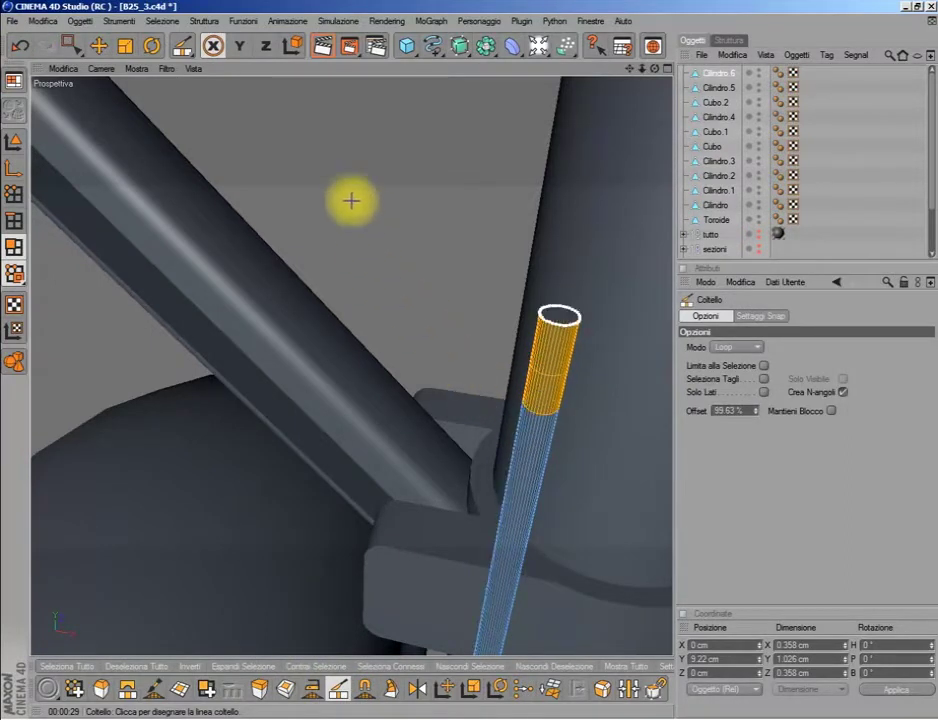
pyautogui.moveTo(182, 45)
pyautogui.mouseDown()
pyautogui.moveTo(226, 90)
pyautogui.moveTo(232, 139)
pyautogui.mouseUp()
pyautogui.click(124, 45)
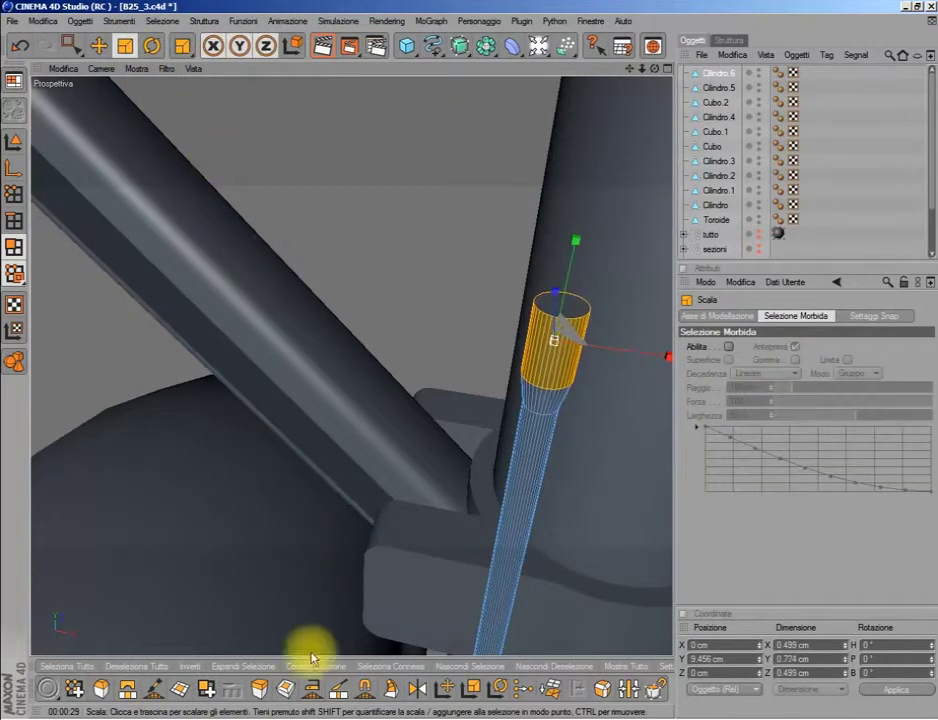
pyautogui.click(338, 689)
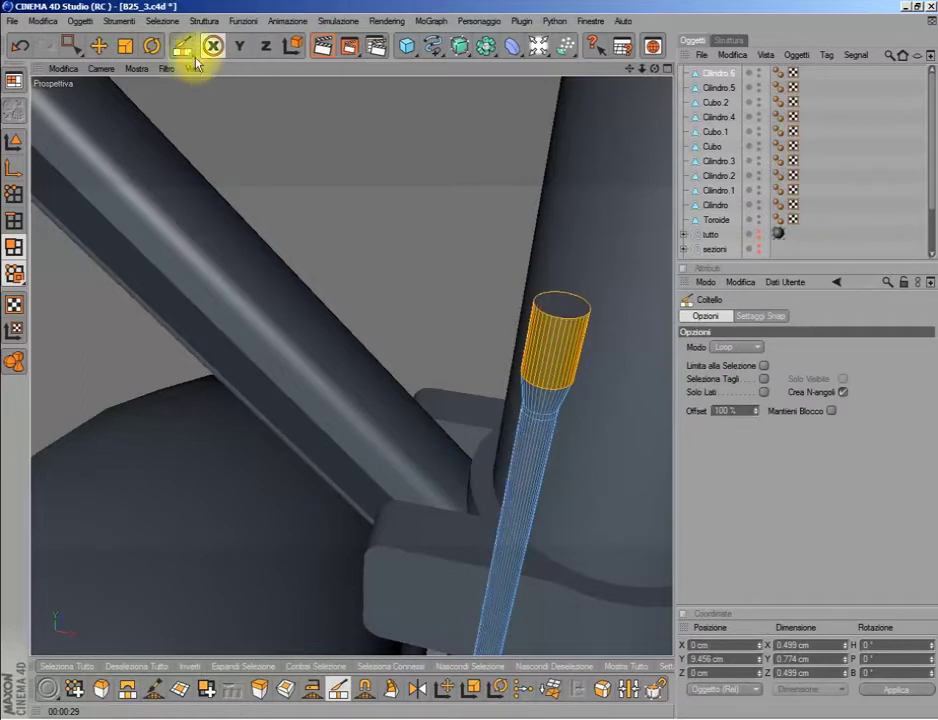
pyautogui.moveTo(182, 45); pyautogui.dragTo(200, 108)
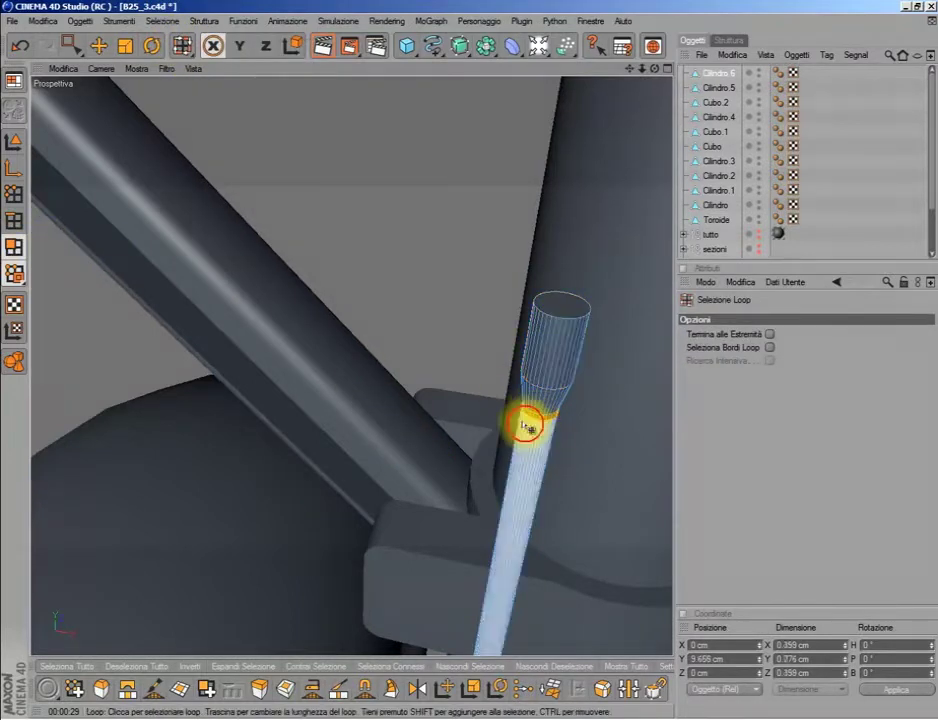
pyautogui.click(525, 412)
pyautogui.click(259, 689)
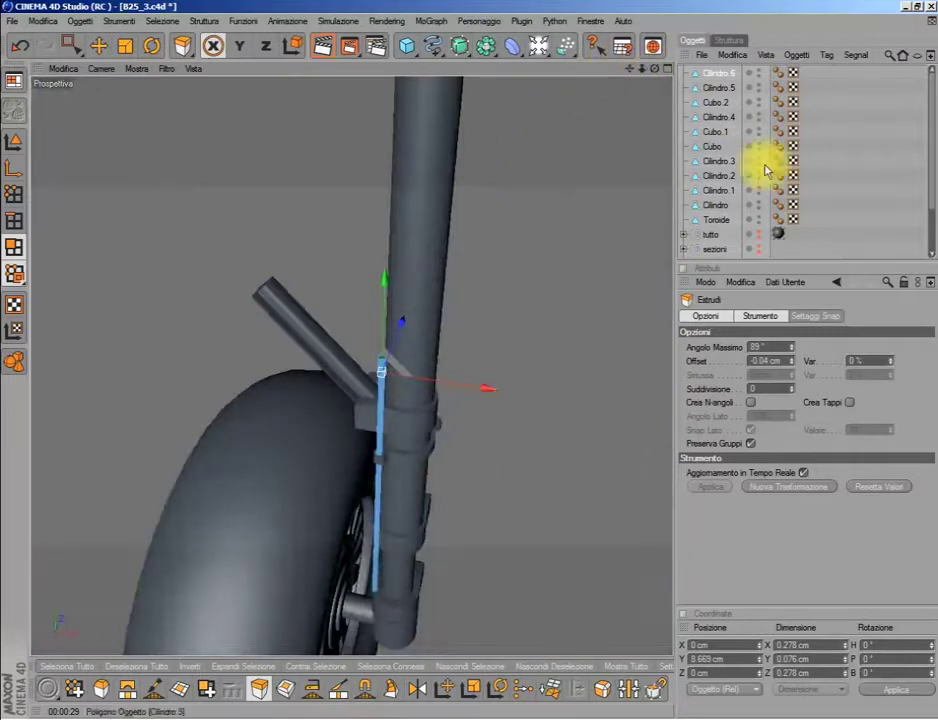
# - Select the rod and move it 3.392 cm along X in the front view
pyautogui.click(758, 232)
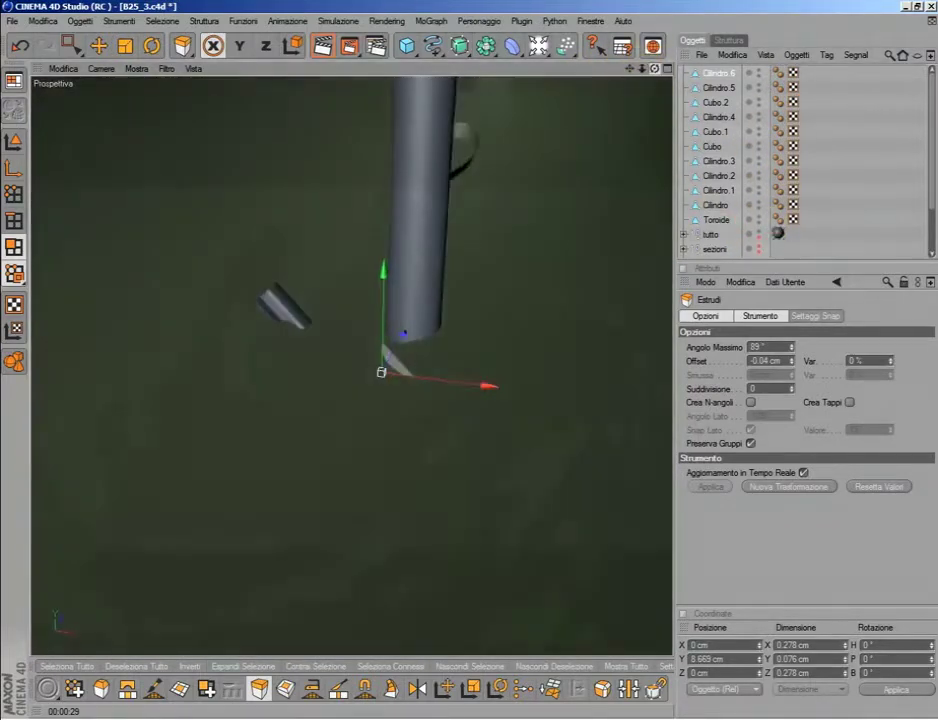
pyautogui.click(706, 76)
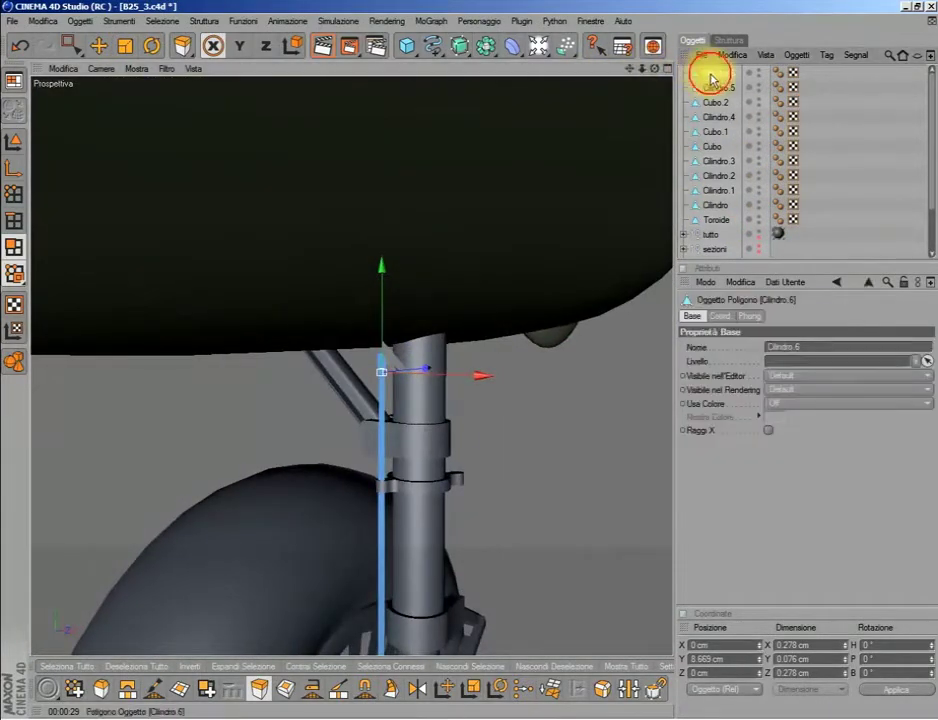
pyautogui.click(14, 142)
pyautogui.click(98, 45)
pyautogui.middleClick(511, 466)
pyautogui.middleClick(492, 515)
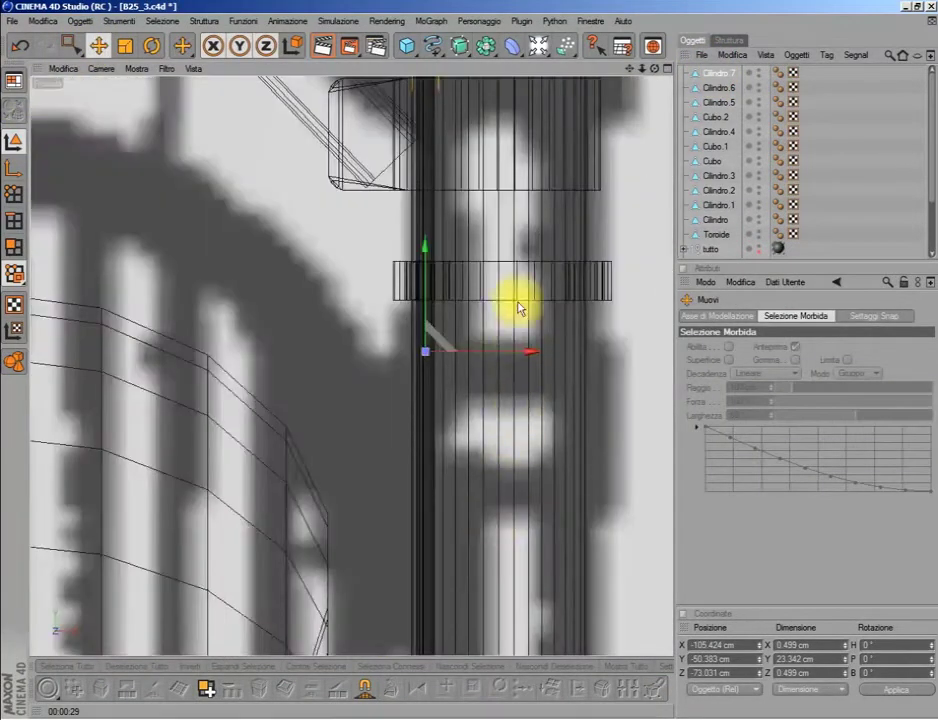
pyautogui.scroll(-2, 519, 304)
pyautogui.moveTo(494, 365); pyautogui.dragTo(592, 365)
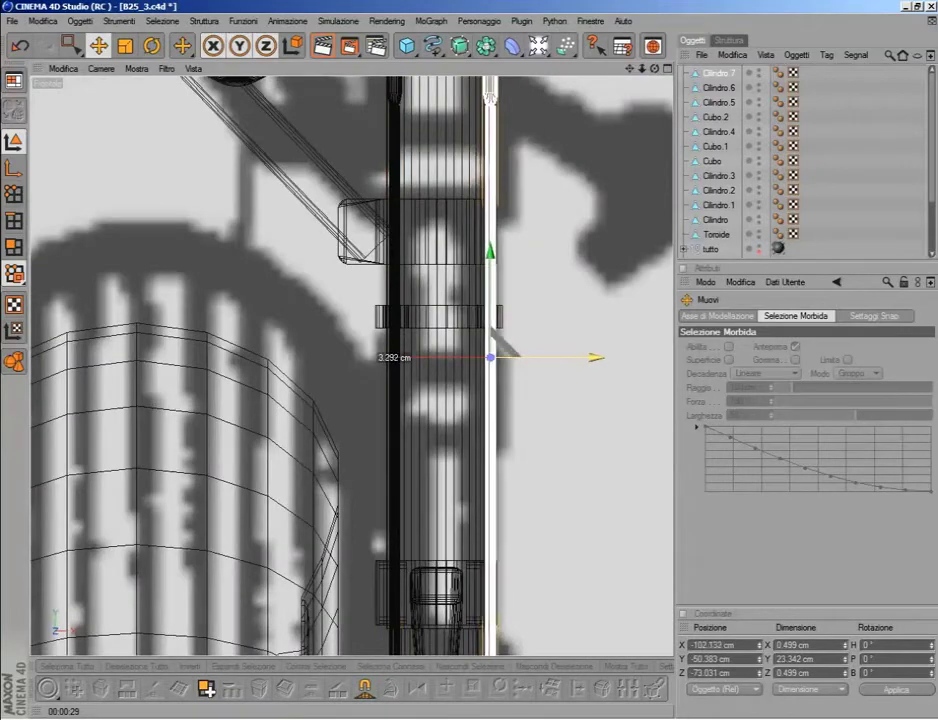
# - Move the rod along Z toward -68.34 cm in the side view and inspect it beside the strut
pyautogui.middleClick(494, 360)
pyautogui.middleClick(289, 450)
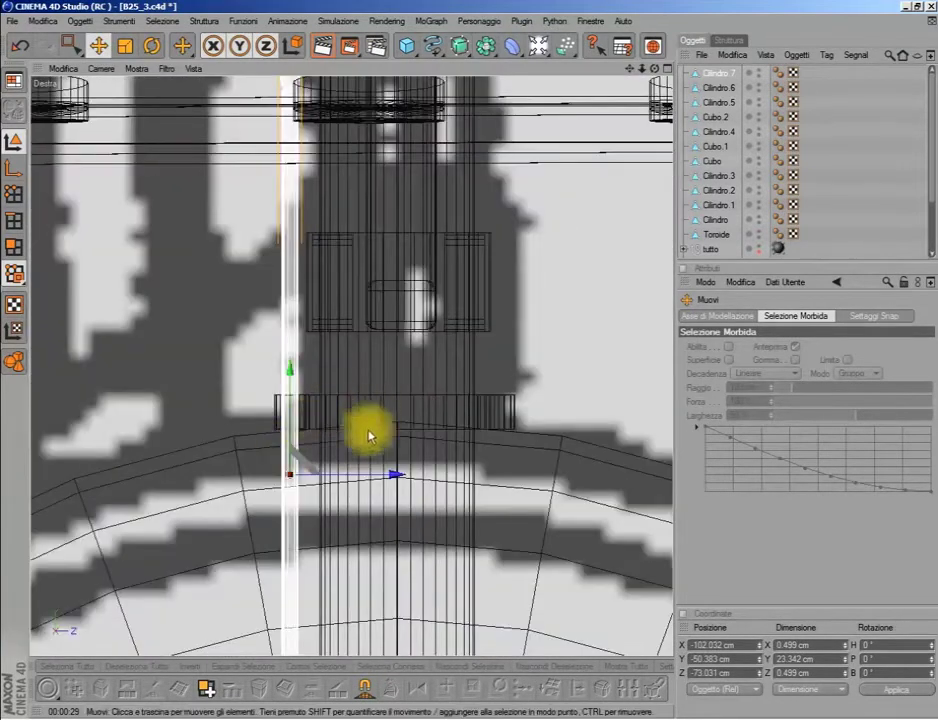
pyautogui.moveTo(370, 472); pyautogui.dragTo(577, 474)
pyautogui.middleClick(414, 440)
pyautogui.middleClick(295, 329)
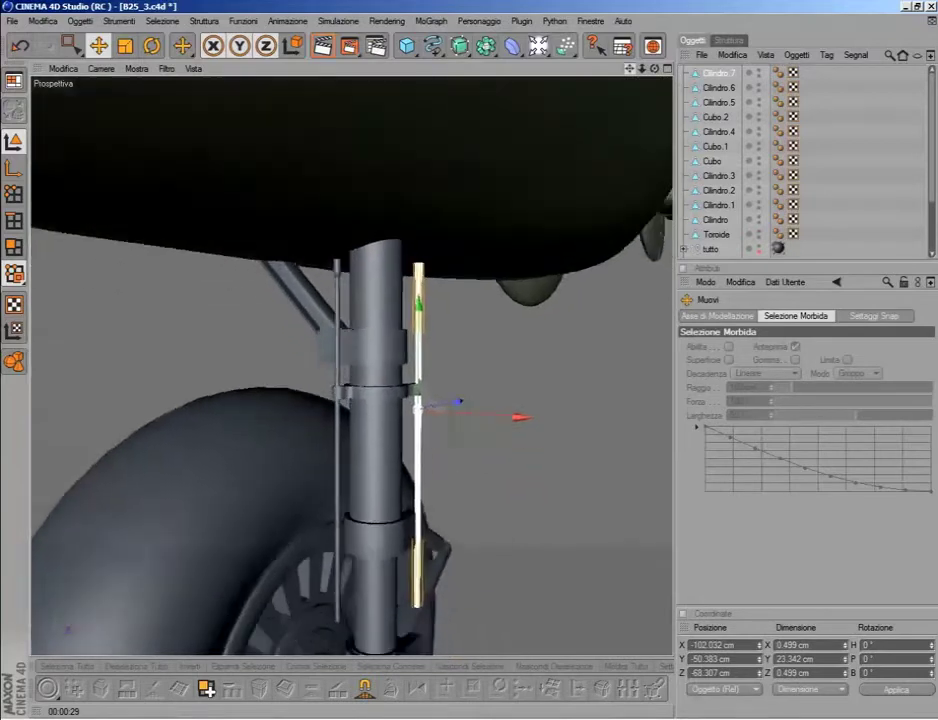
pyautogui.moveTo(636, 68)
pyautogui.mouseDown()
pyautogui.moveTo(660, 68)
pyautogui.moveTo(610, 80)
pyautogui.moveTo(530, 402)
pyautogui.mouseUp()
pyautogui.moveTo(469, 509)
pyautogui.mouseDown()
pyautogui.moveTo(460, 455)
pyautogui.moveTo(437, 488)
pyautogui.mouseUp()
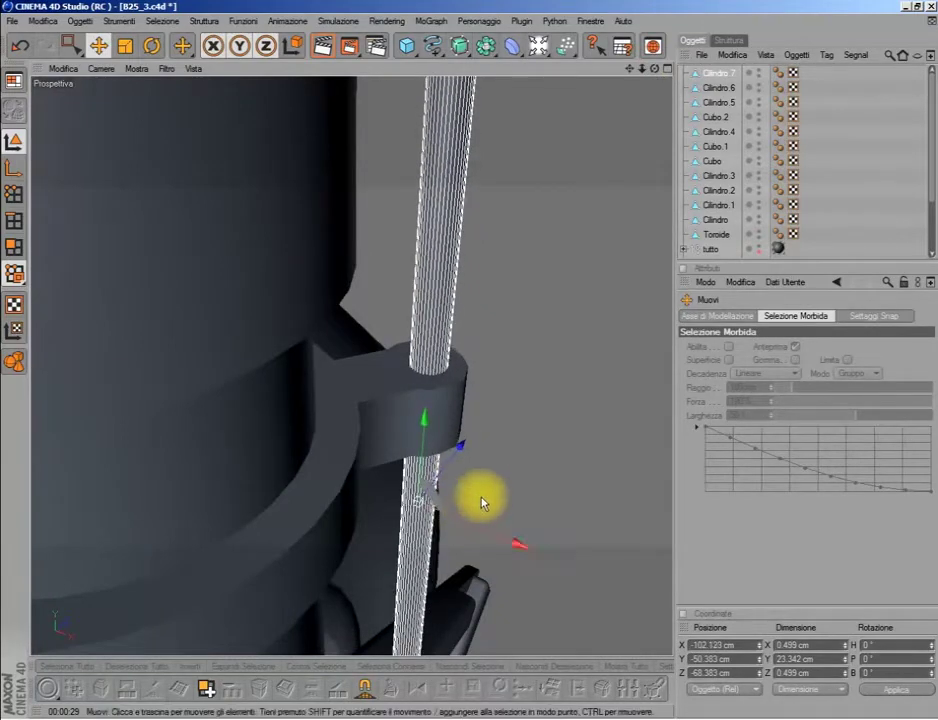
pyautogui.scroll(-5, 505, 402)
pyautogui.moveTo(654, 68); pyautogui.dragTo(620, 120)
pyautogui.scroll(-5, 548, 215)
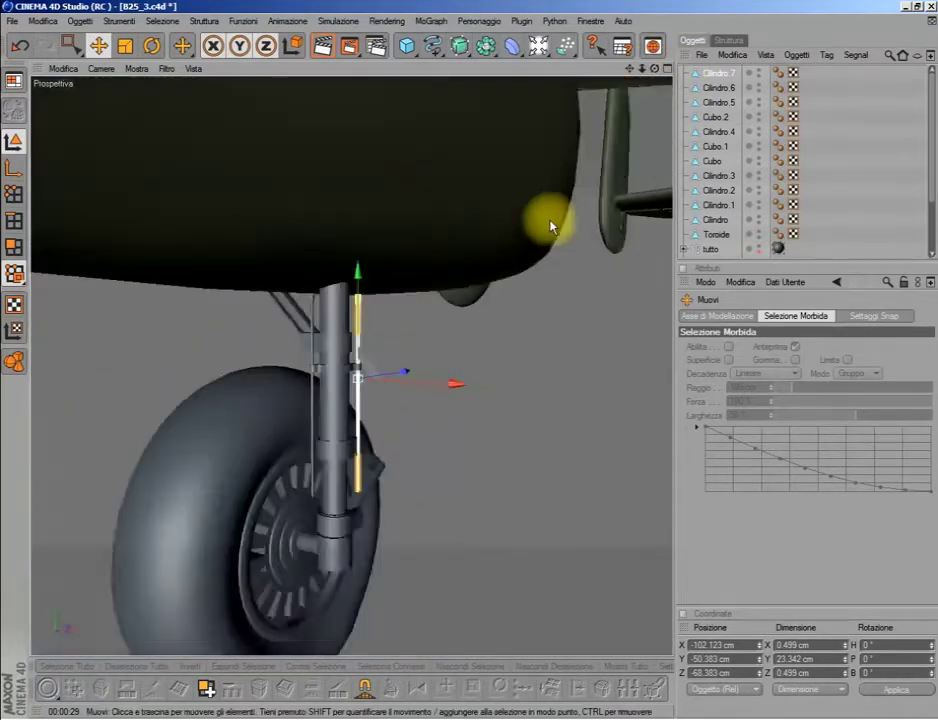
pyautogui.moveTo(654, 68)
pyautogui.mouseDown()
pyautogui.moveTo(640, 100)
pyautogui.moveTo(684, 80)
pyautogui.mouseUp()
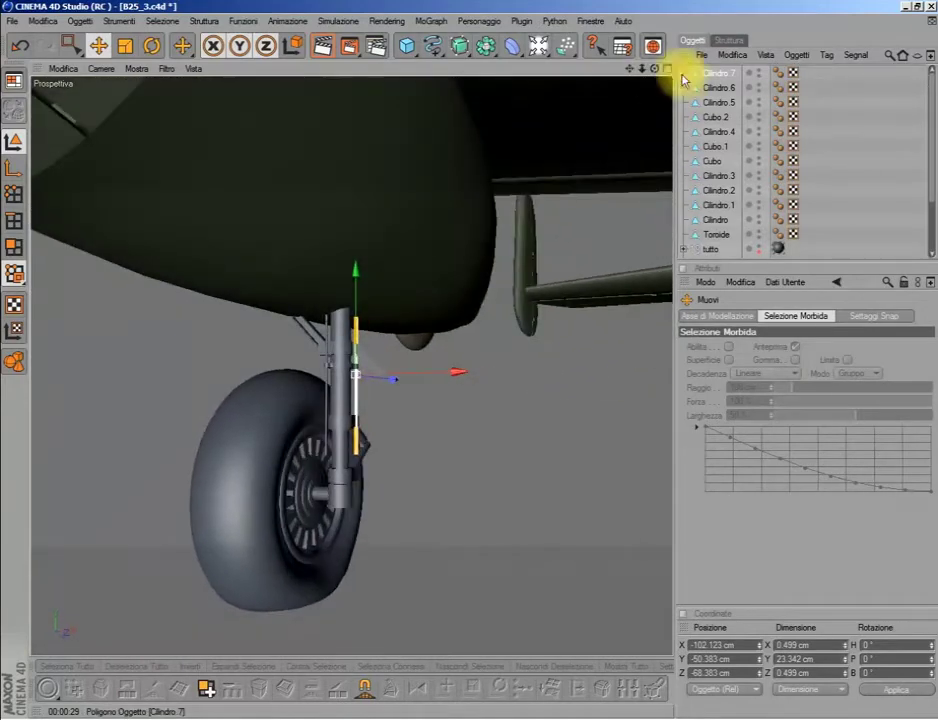
# - Group the parts from the first rod down to Toroide under a null named 'carrello dietro', then expand 'tutto'
pyautogui.click(710, 75)
pyautogui.keyDown('shift'); pyautogui.click(712, 234); pyautogui.keyUp('shift')
pyautogui.rightClick(712, 234)
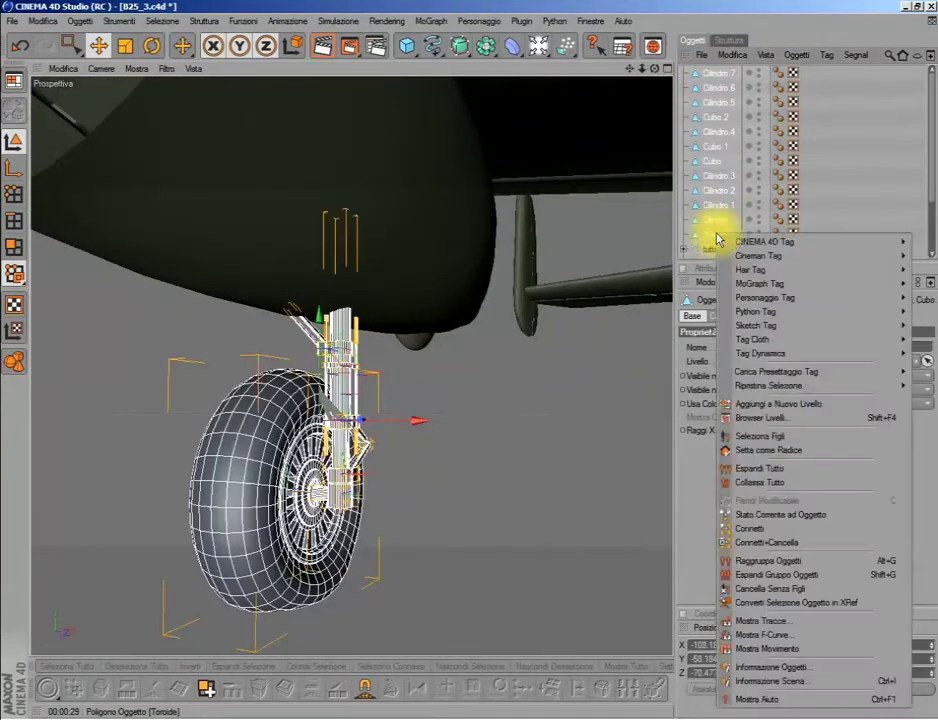
pyautogui.click(770, 560)
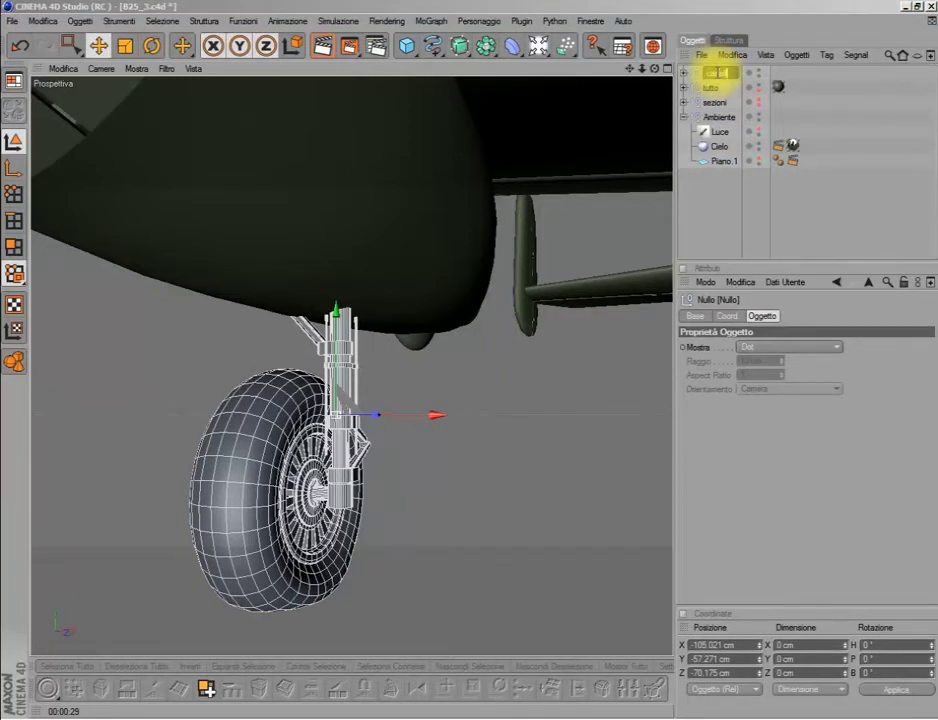
pyautogui.press('Return')
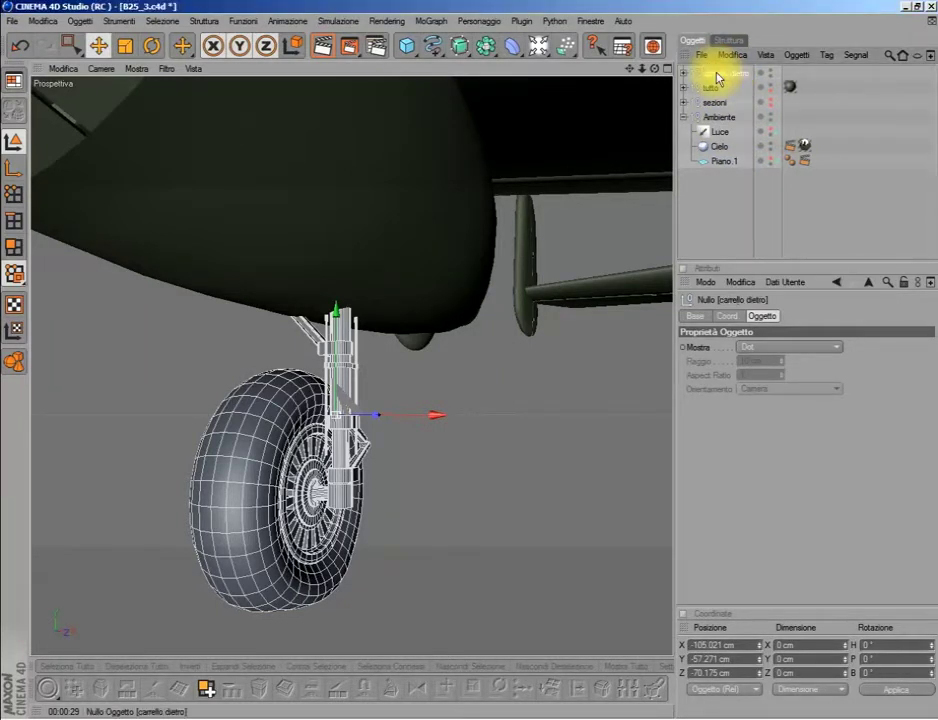
pyautogui.click(683, 88)
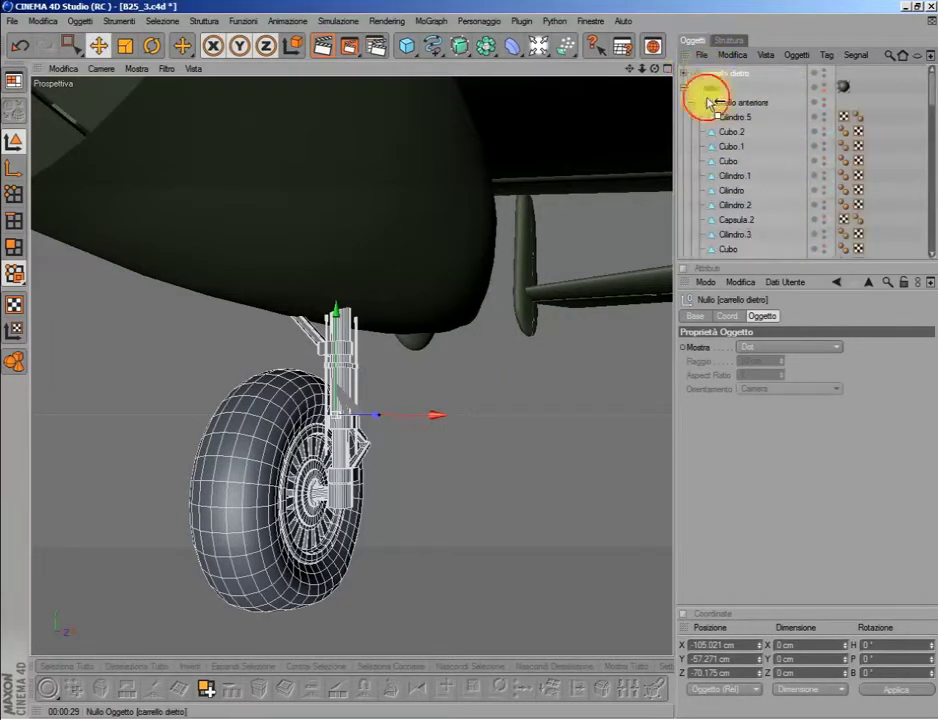
# - Place carrello dietro inside a new Simmetria object, then expand it and select the Toroide tyre
pyautogui.moveTo(729, 257)
pyautogui.mouseDown()
pyautogui.moveTo(735, 241)
pyautogui.moveTo(739, 264)
pyautogui.moveTo(732, 206)
pyautogui.mouseUp()
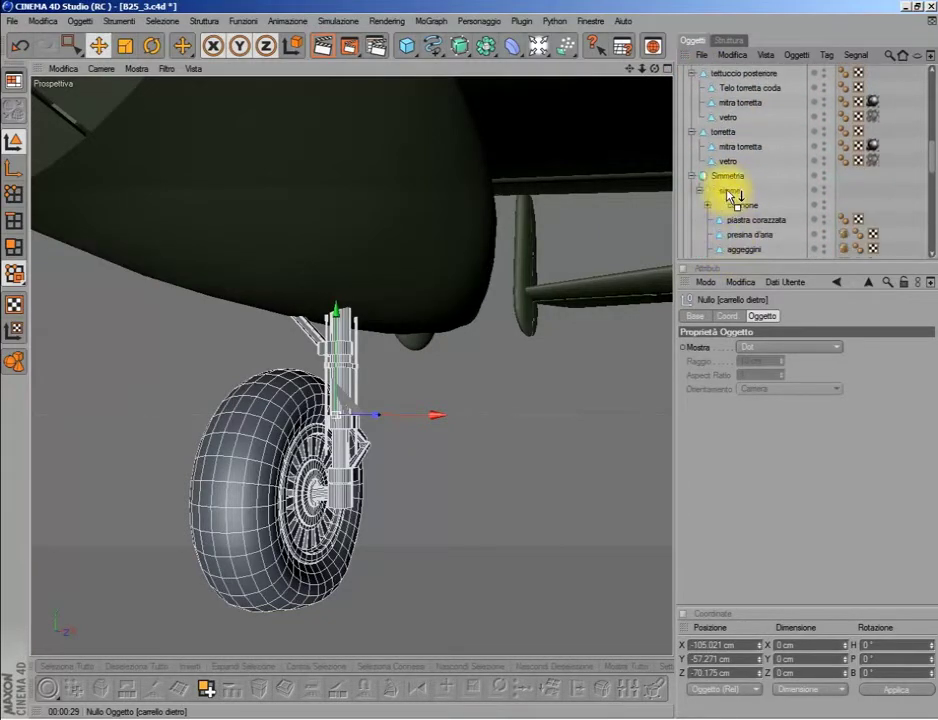
pyautogui.scroll(-5, 612, 211)
pyautogui.moveTo(611, 205)
pyautogui.keyDown('alt'); pyautogui.mouseDown()
pyautogui.moveTo(632, 151)
pyautogui.moveTo(590, 150)
pyautogui.mouseUp(); pyautogui.keyUp('alt')
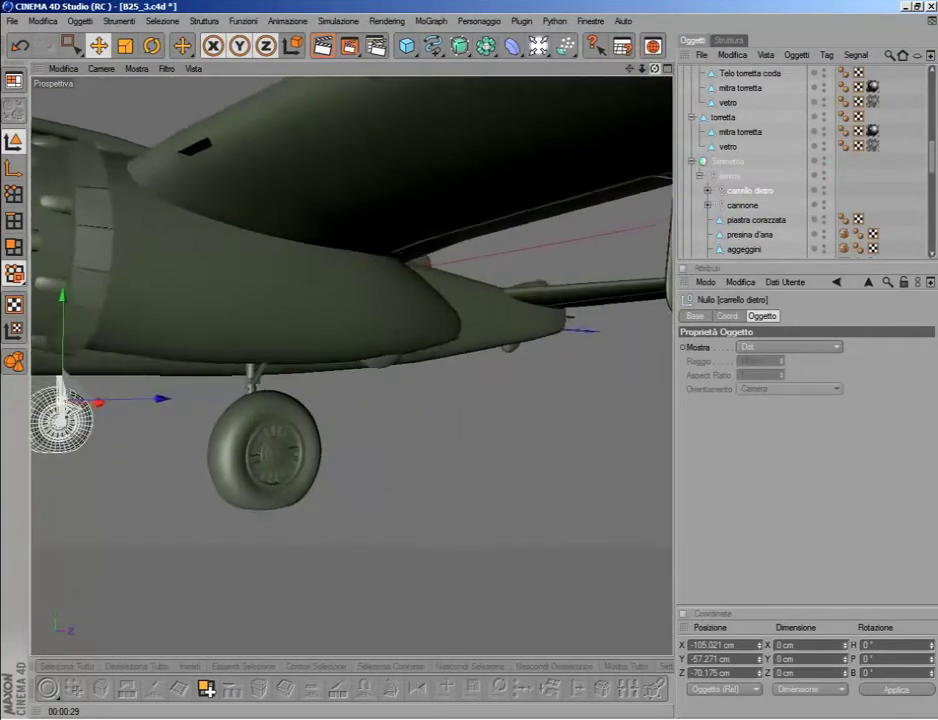
pyautogui.moveTo(654, 68); pyautogui.dragTo(628, 73)
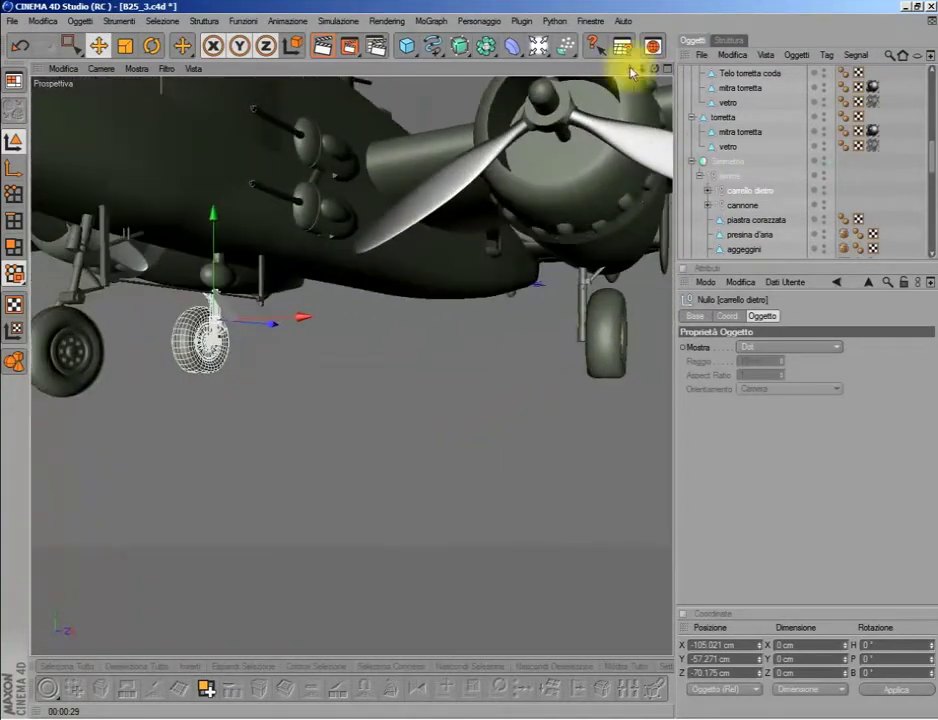
pyautogui.scroll(3, 728, 105)
pyautogui.scroll(6, 722, 77)
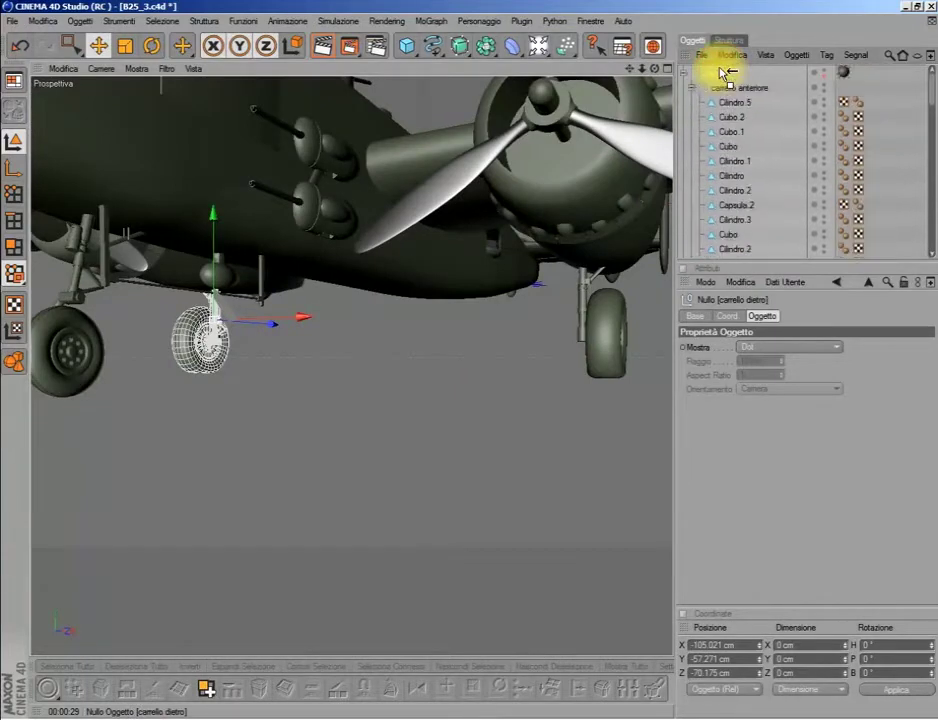
pyautogui.click(484, 45)
pyautogui.keyDown('alt'); pyautogui.click(639, 84); pyautogui.keyUp('alt')
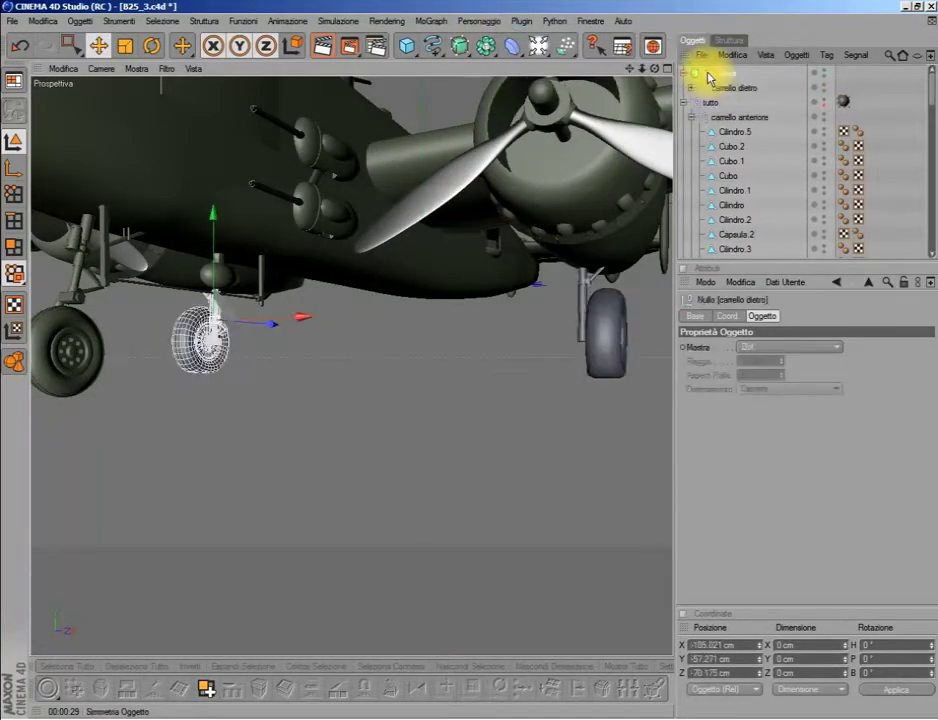
pyautogui.click(687, 75)
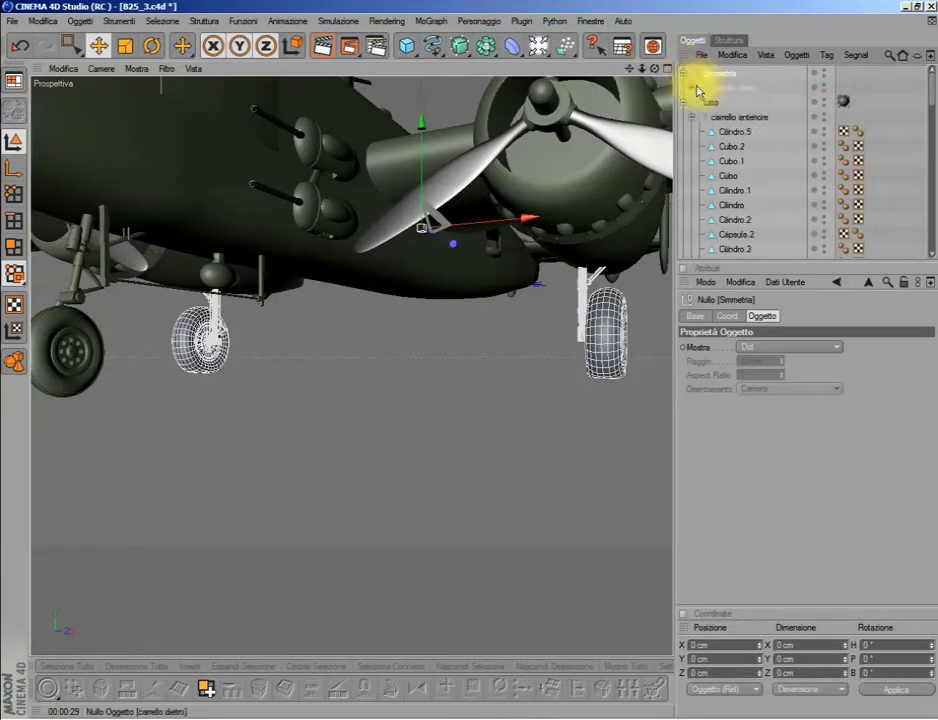
pyautogui.moveTo(697, 90); pyautogui.dragTo(720, 100)
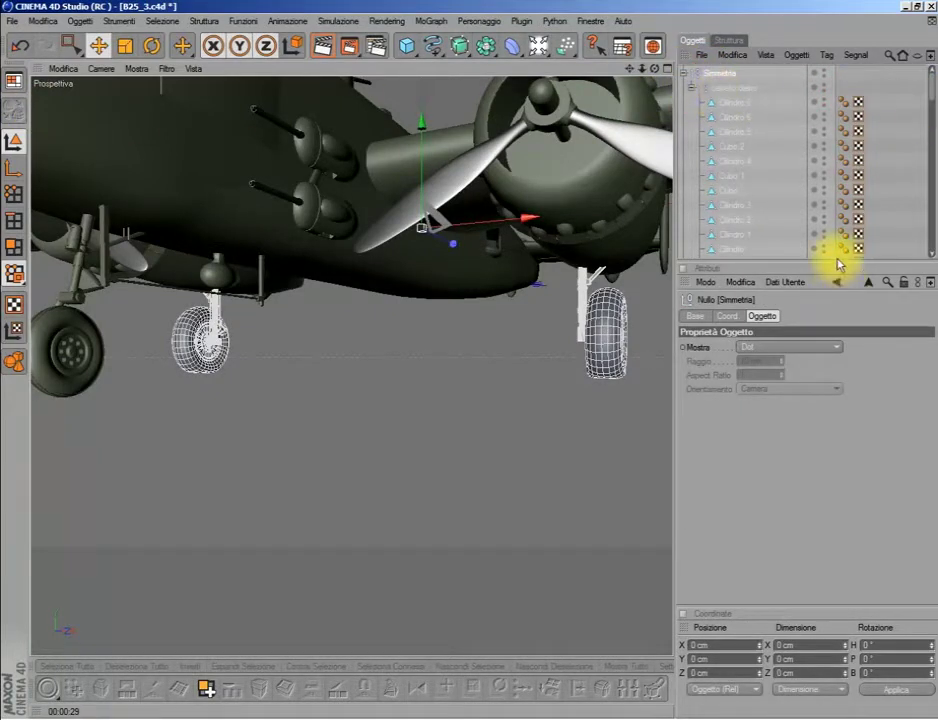
pyautogui.moveTo(838, 265); pyautogui.dragTo(838, 325)
pyautogui.click(735, 264)
# - Box-select the rear gear parts, then pick Toroide with the Object Axis tool and edit its X position
pyautogui.click(70, 44)
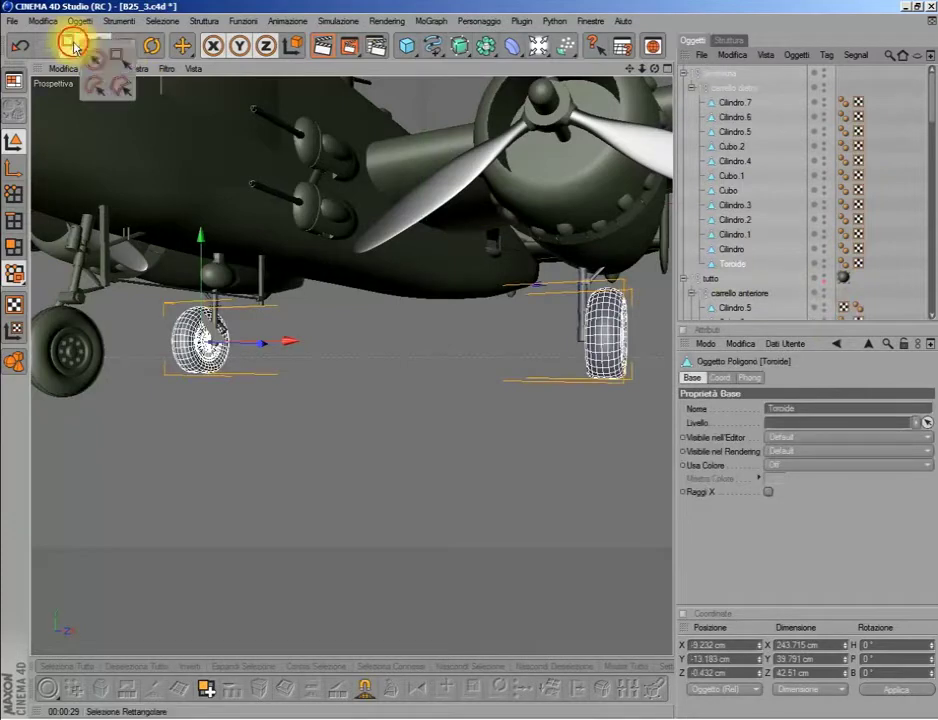
pyautogui.click(14, 194)
pyautogui.moveTo(124, 205); pyautogui.dragTo(341, 444)
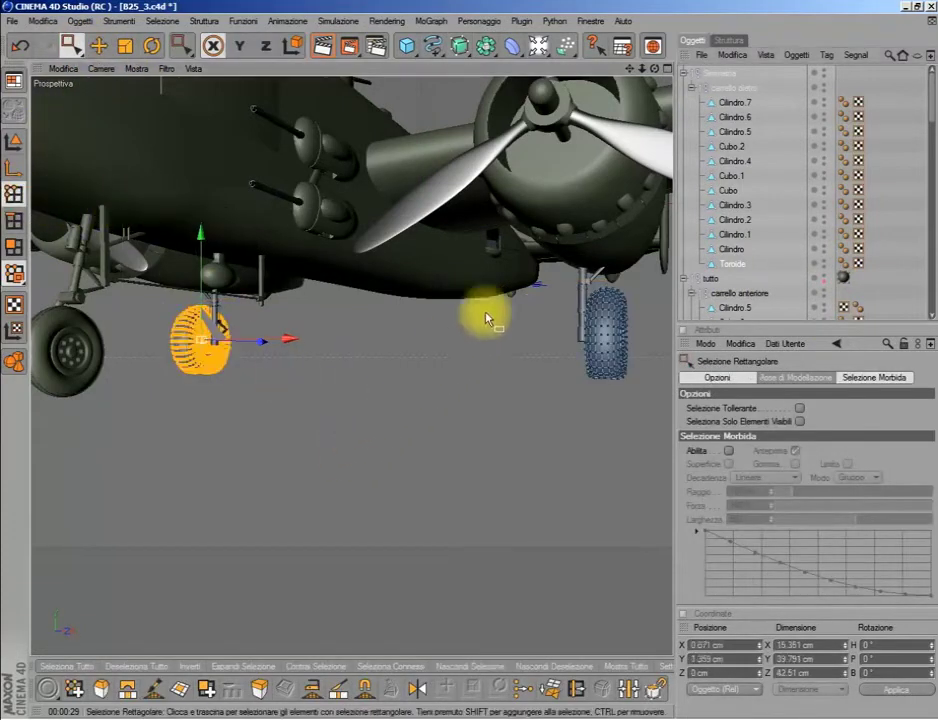
pyautogui.keyDown('shift'); pyautogui.click(730, 234); pyautogui.keyUp('shift')
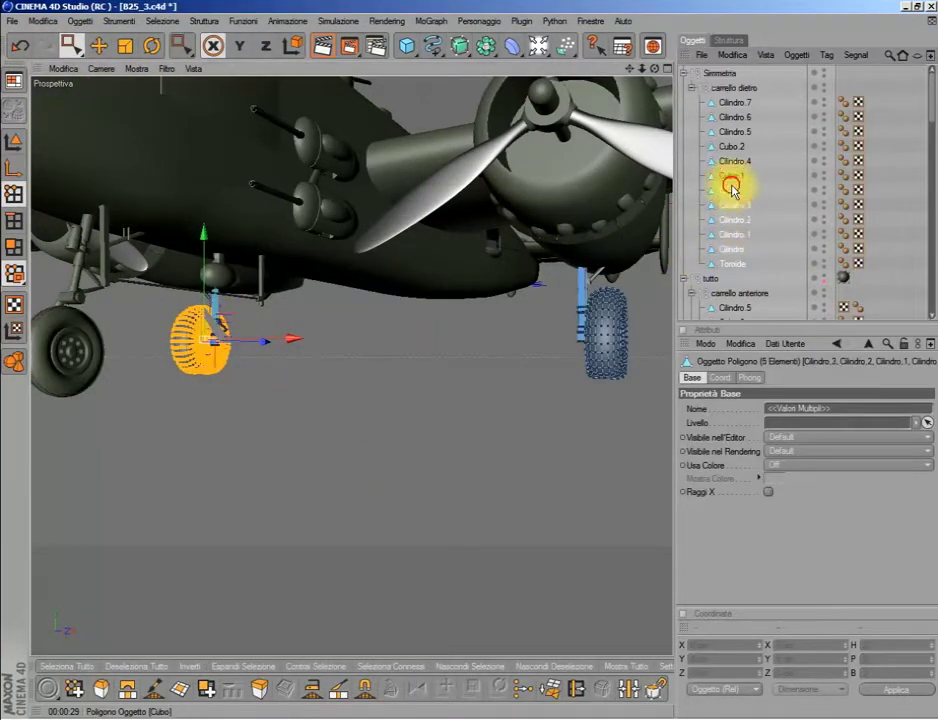
pyautogui.moveTo(105, 146); pyautogui.dragTo(356, 444)
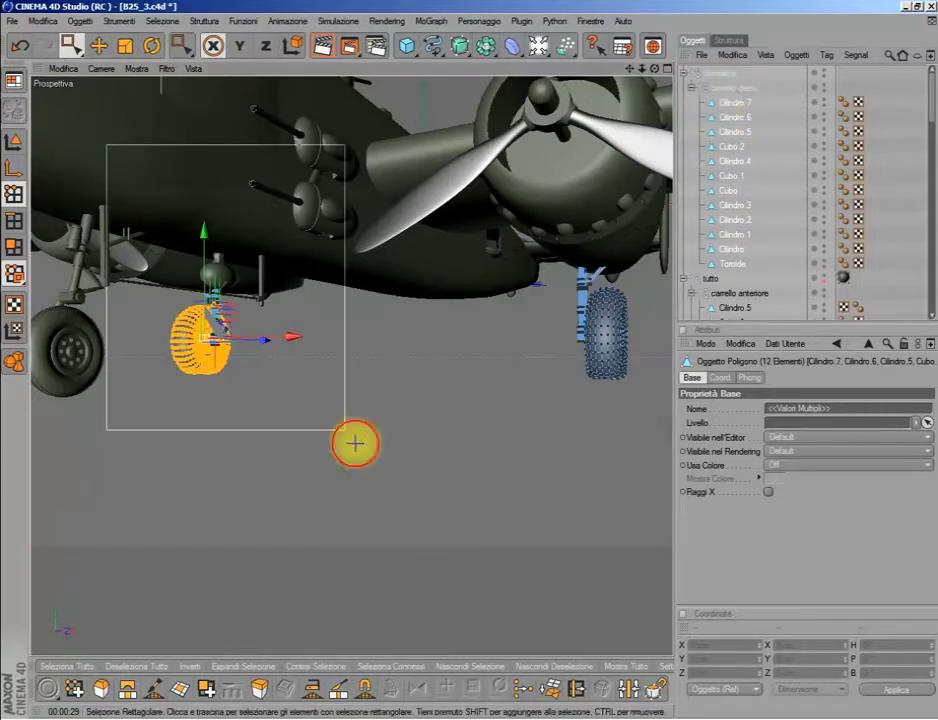
pyautogui.click(733, 103)
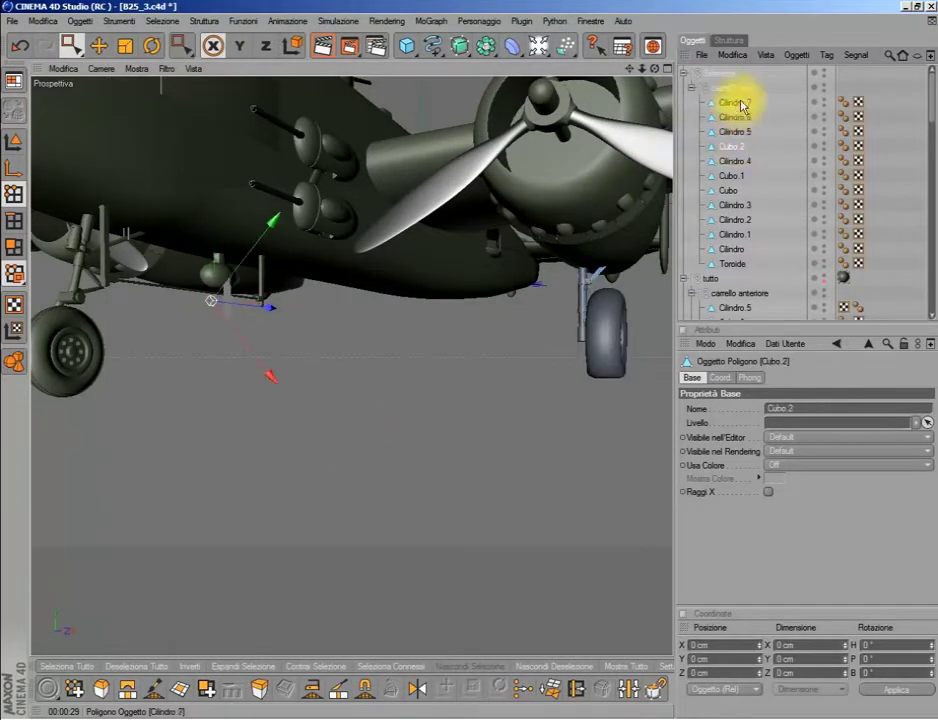
pyautogui.click(741, 104)
pyautogui.click(14, 168)
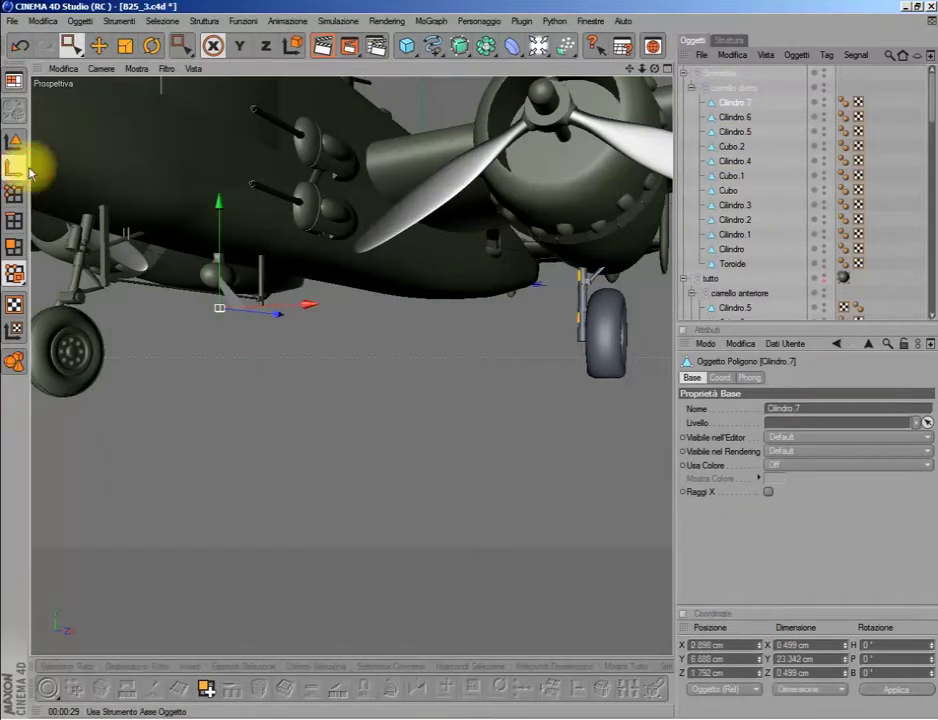
pyautogui.click(738, 265)
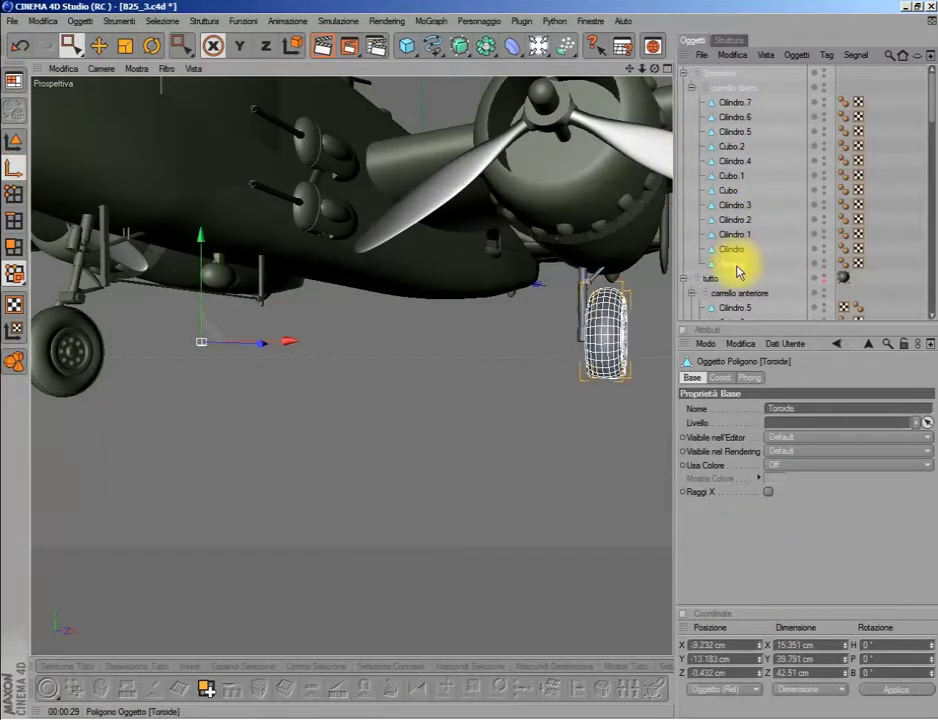
pyautogui.click(676, 645)
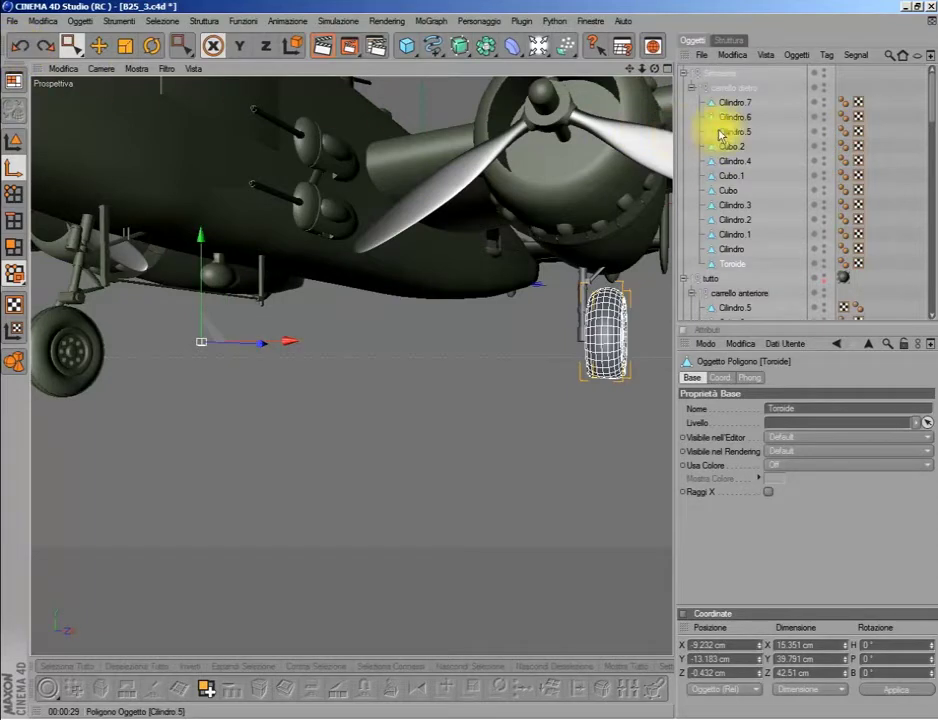
# - Select Cilindro.7 through Toroide and delete the Simmetria wrapper, keeping the gear parts
pyautogui.moveTo(763, 272)
pyautogui.mouseDown()
pyautogui.moveTo(676, 112)
pyautogui.moveTo(727, 107)
pyautogui.moveTo(715, 69)
pyautogui.mouseUp()
pyautogui.click(718, 249)
pyautogui.press('Delete')
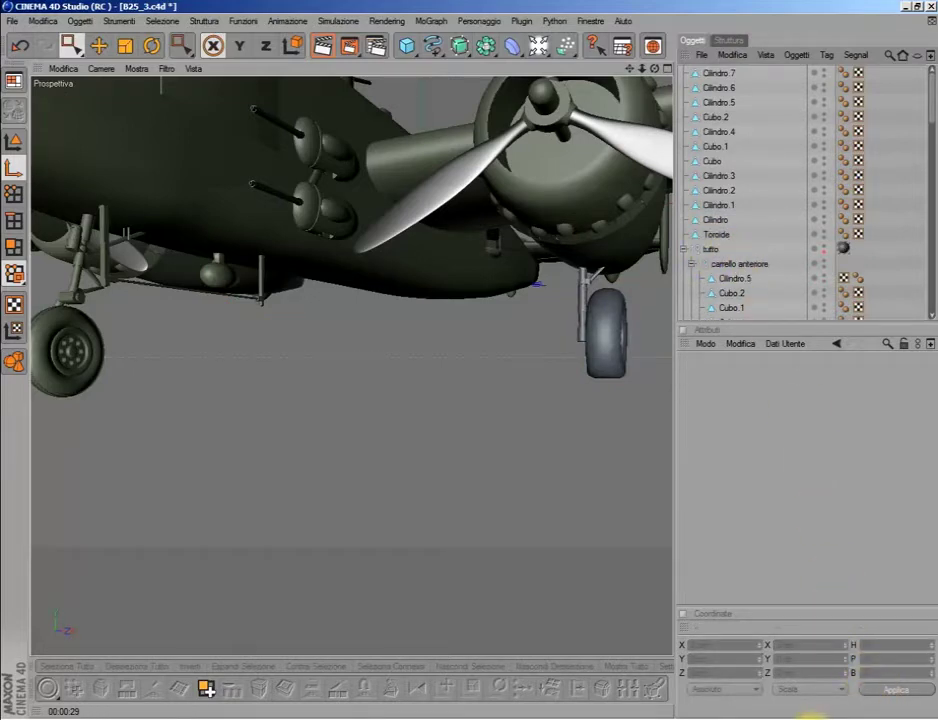
pyautogui.moveTo(740, 73); pyautogui.dragTo(718, 243)
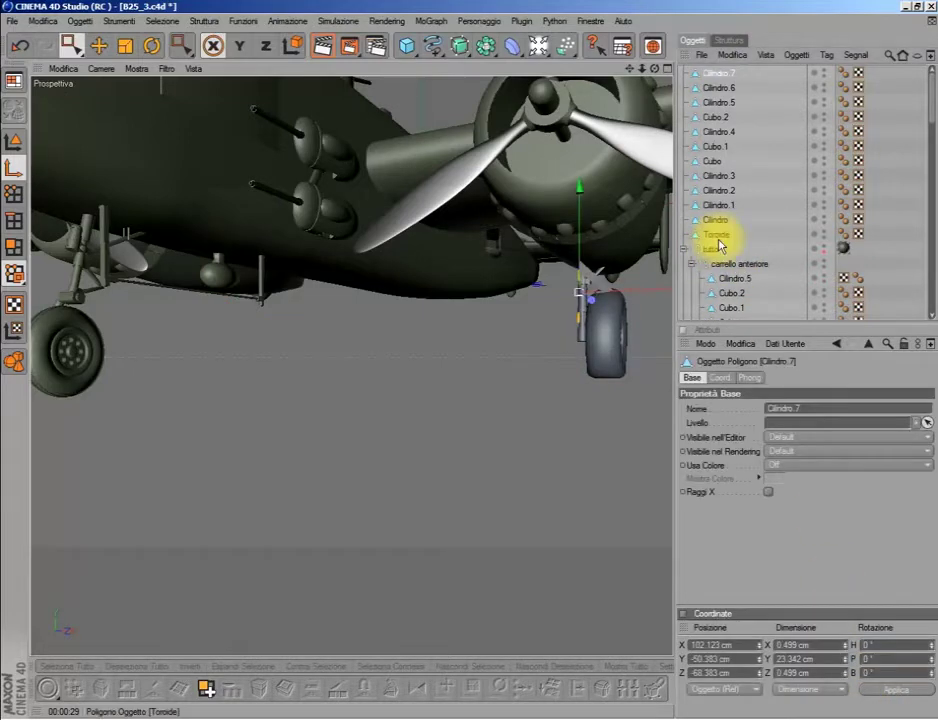
# - Group the selected rear gear parts under a new null named 'carrello dietro'
pyautogui.click(730, 55)
pyautogui.click(778, 398)
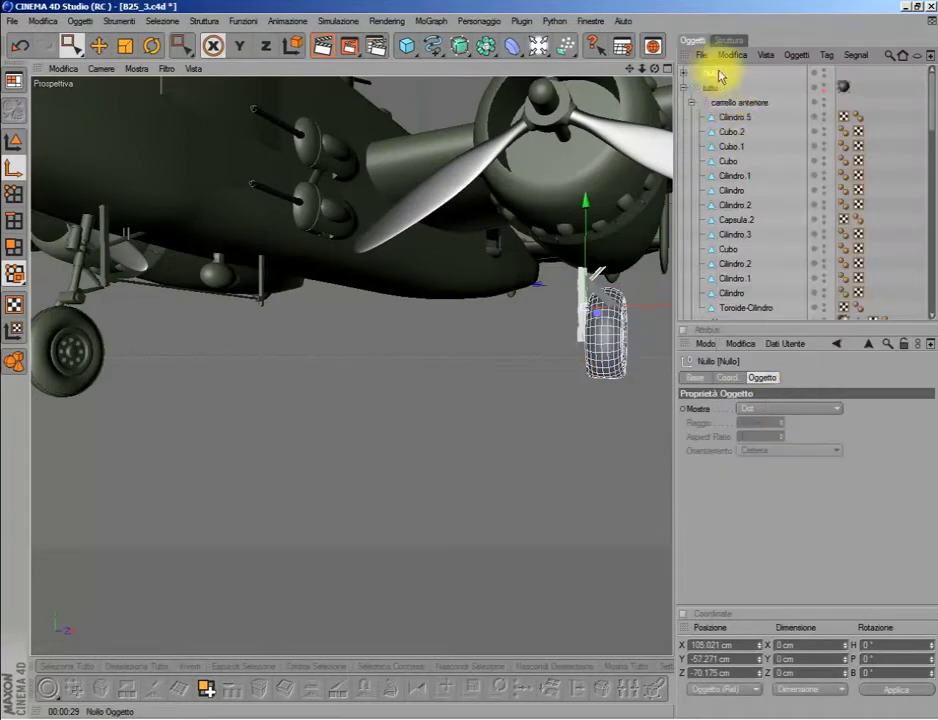
pyautogui.doubleClick(715, 74)
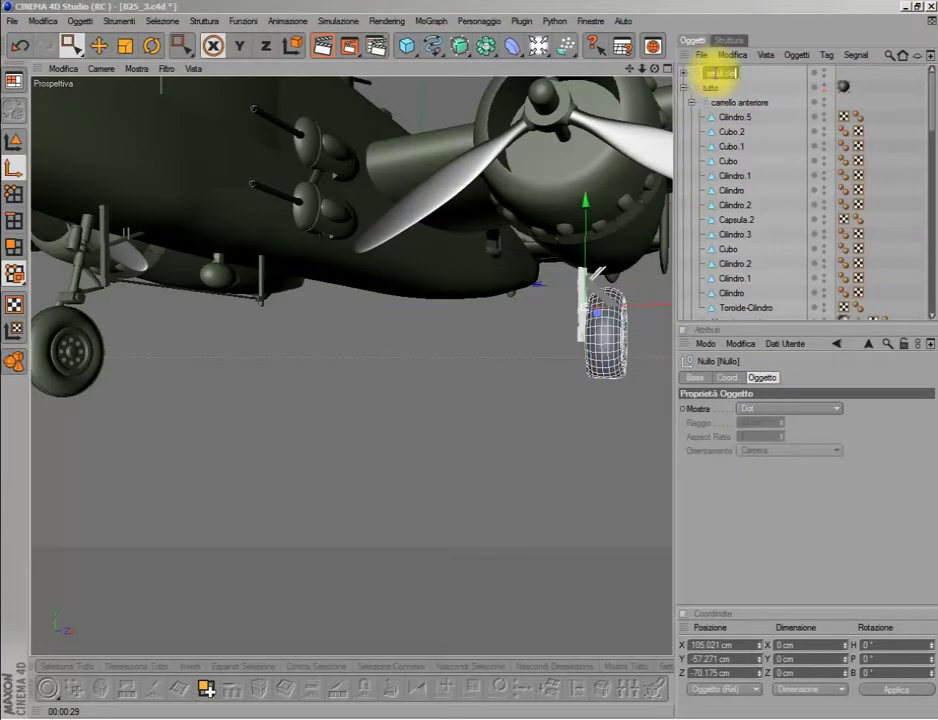
pyautogui.press('Return')
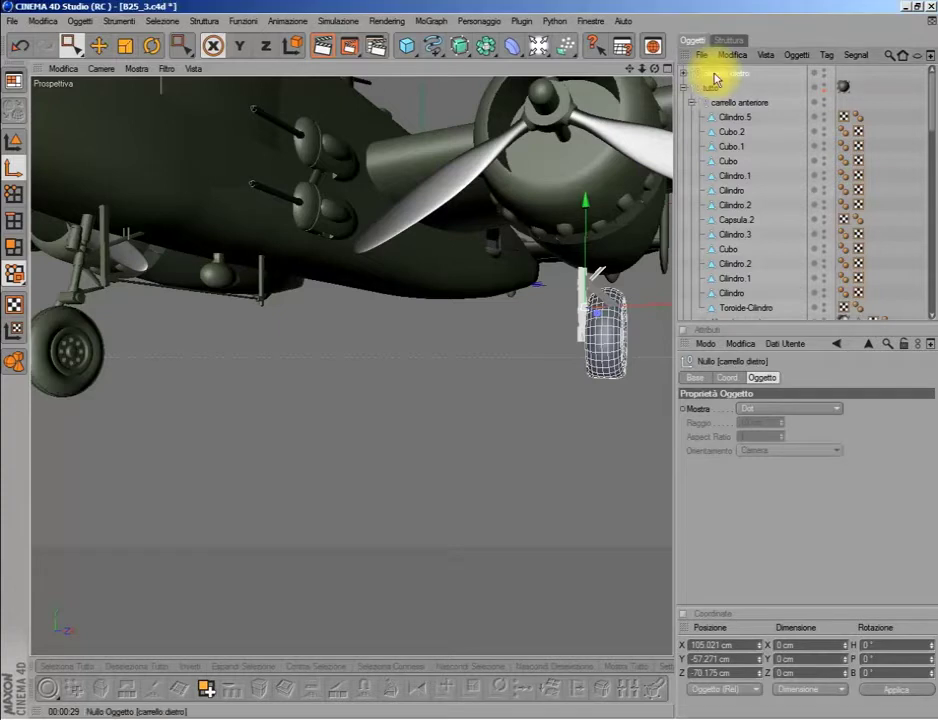
# - Move 'carrello dietro' into the simme group under Simmetria so the rear gear is mirrored
pyautogui.click(692, 102)
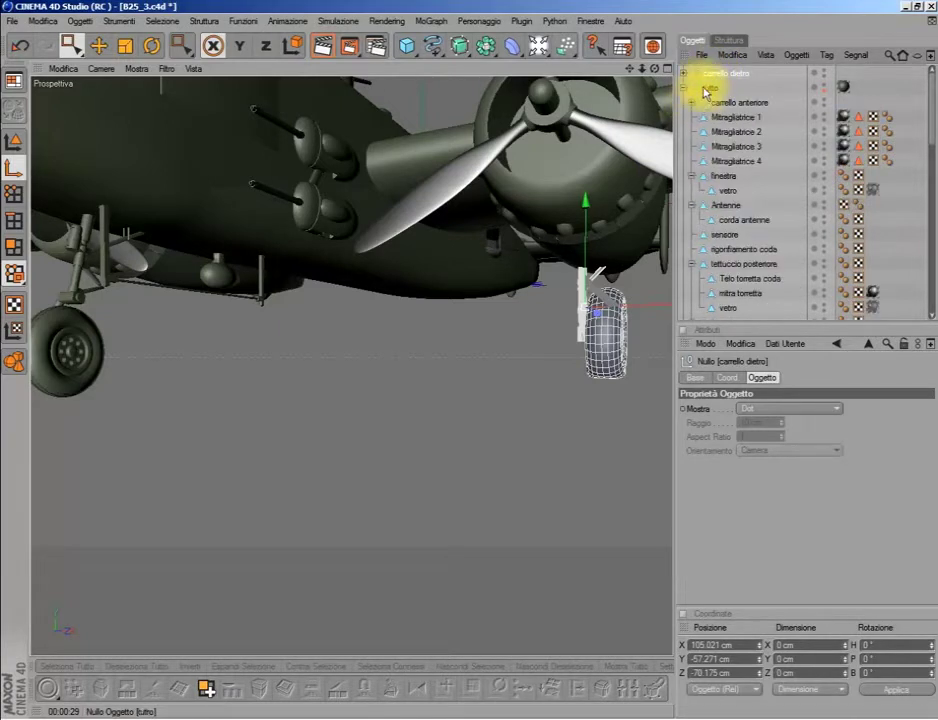
pyautogui.click(691, 176)
pyautogui.click(691, 190)
pyautogui.click(691, 234)
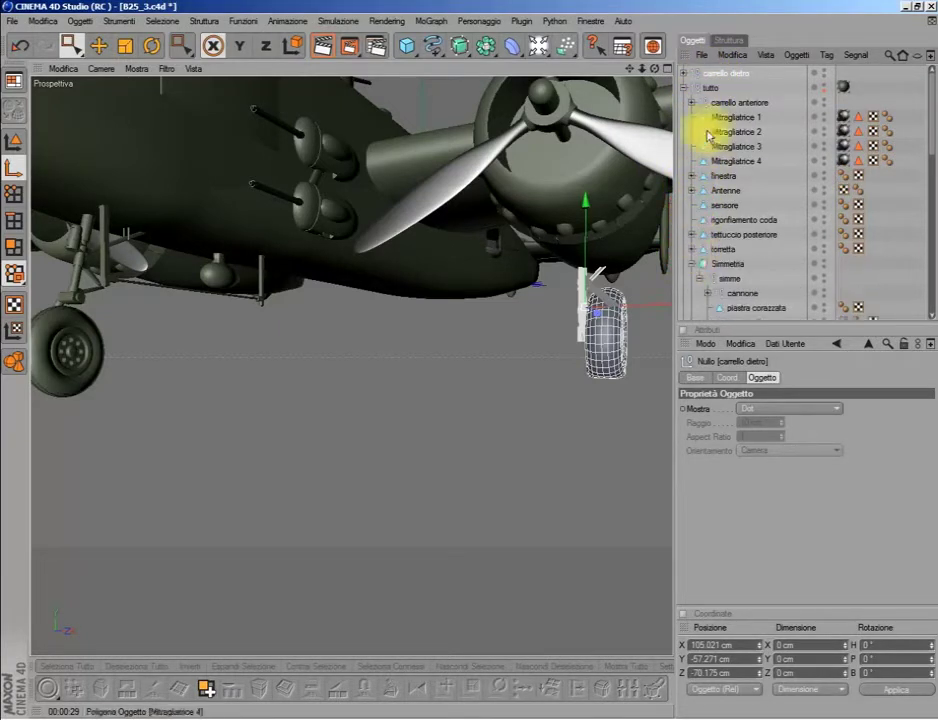
pyautogui.click(716, 74)
pyautogui.moveTo(736, 280); pyautogui.dragTo(735, 283)
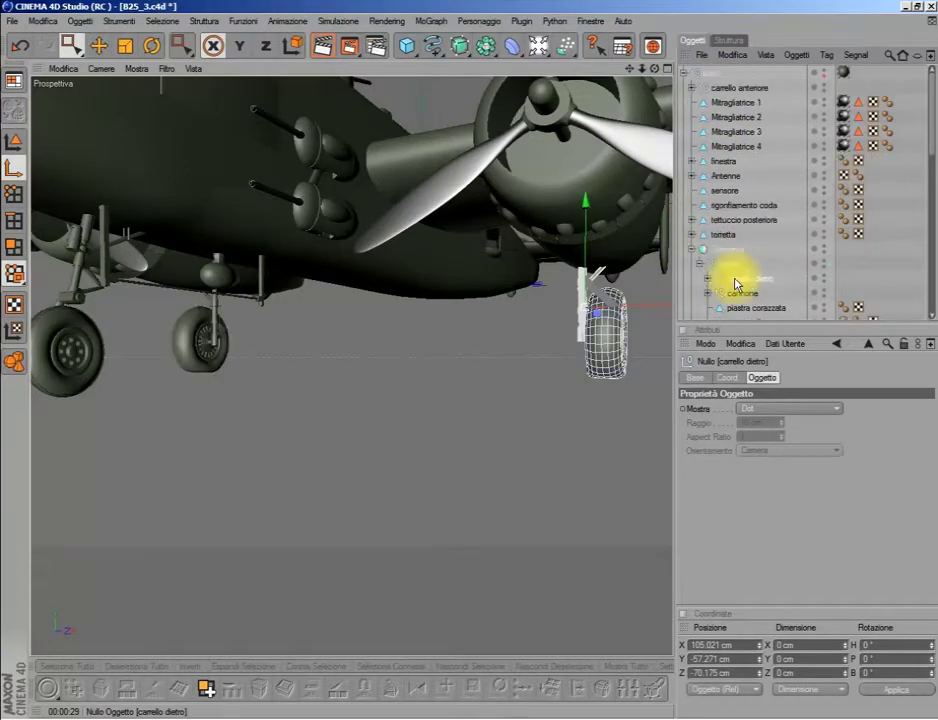
pyautogui.moveTo(643, 157)
pyautogui.keyDown('alt'); pyautogui.mouseDown()
pyautogui.moveTo(655, 73)
pyautogui.moveTo(600, 80)
pyautogui.mouseUp(); pyautogui.keyUp('alt')
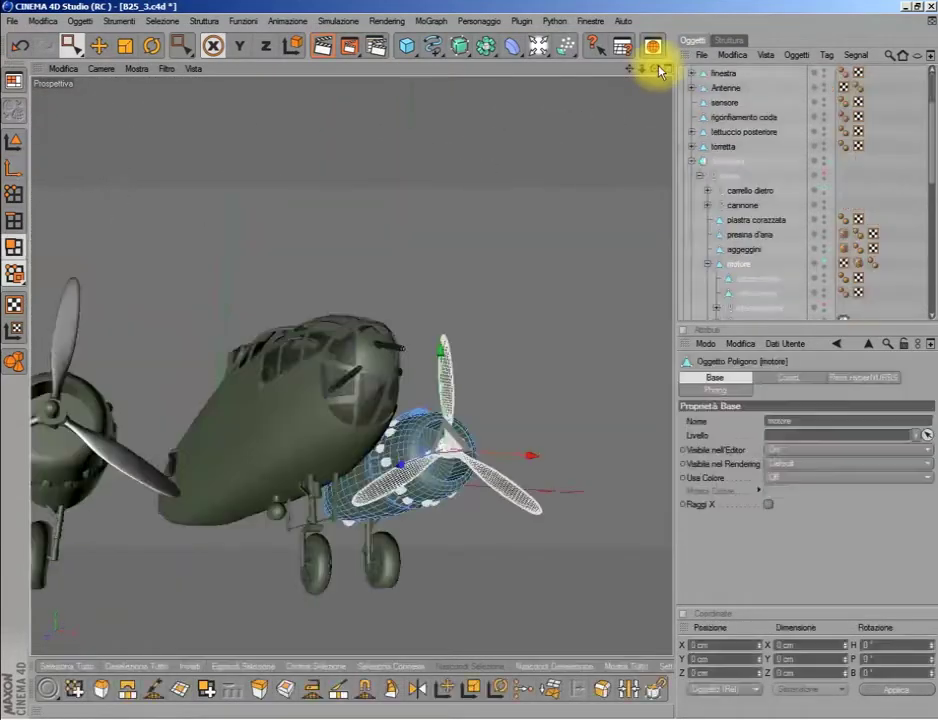
# - Select the fuselage with Live Selection and view its underside from below
pyautogui.click(72, 45)
pyautogui.click(13, 141)
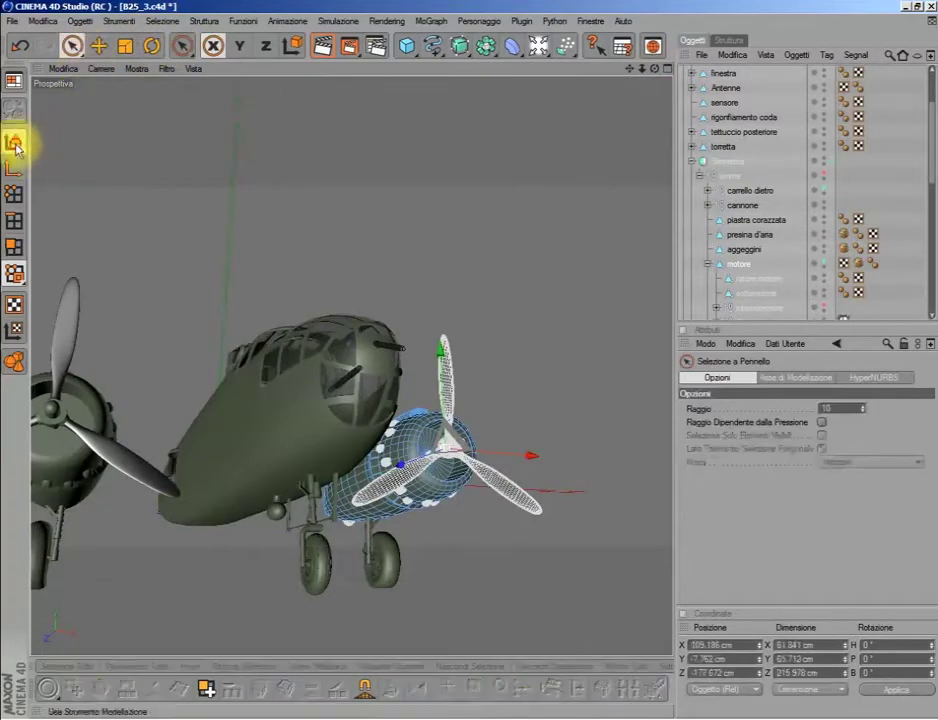
pyautogui.click(272, 425)
pyautogui.moveTo(653, 69); pyautogui.dragTo(33, 225)
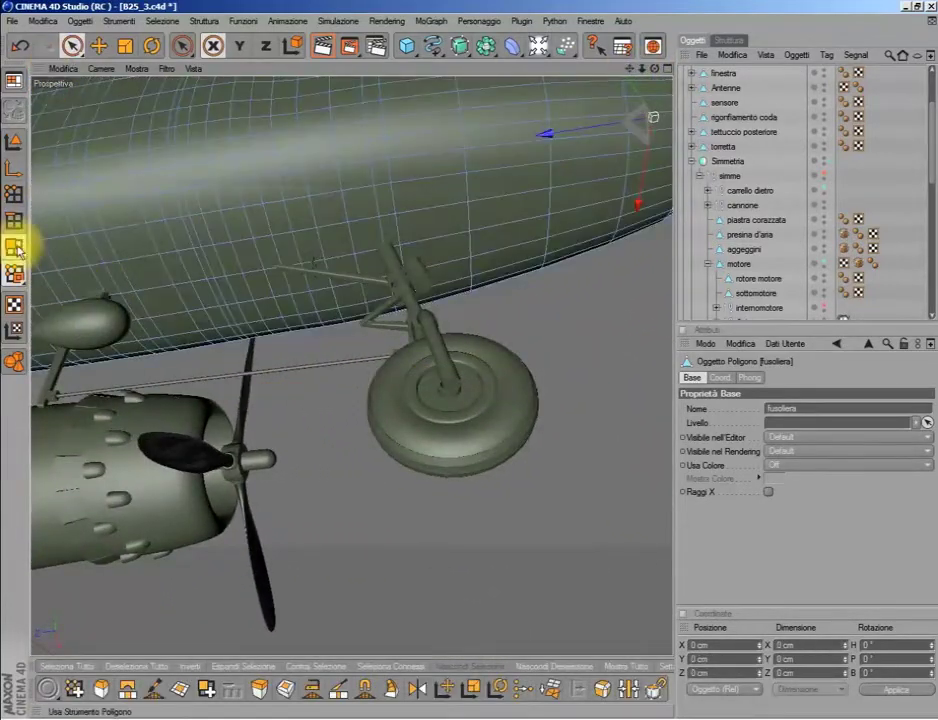
# - In polygon mode, paint-select the fuselage polygons above the rear wheel for the door
pyautogui.click(13, 247)
pyautogui.moveTo(430, 228)
pyautogui.mouseDown()
pyautogui.moveTo(471, 212)
pyautogui.moveTo(421, 219)
pyautogui.mouseUp()
pyautogui.hotkey('ctrl', 'z')
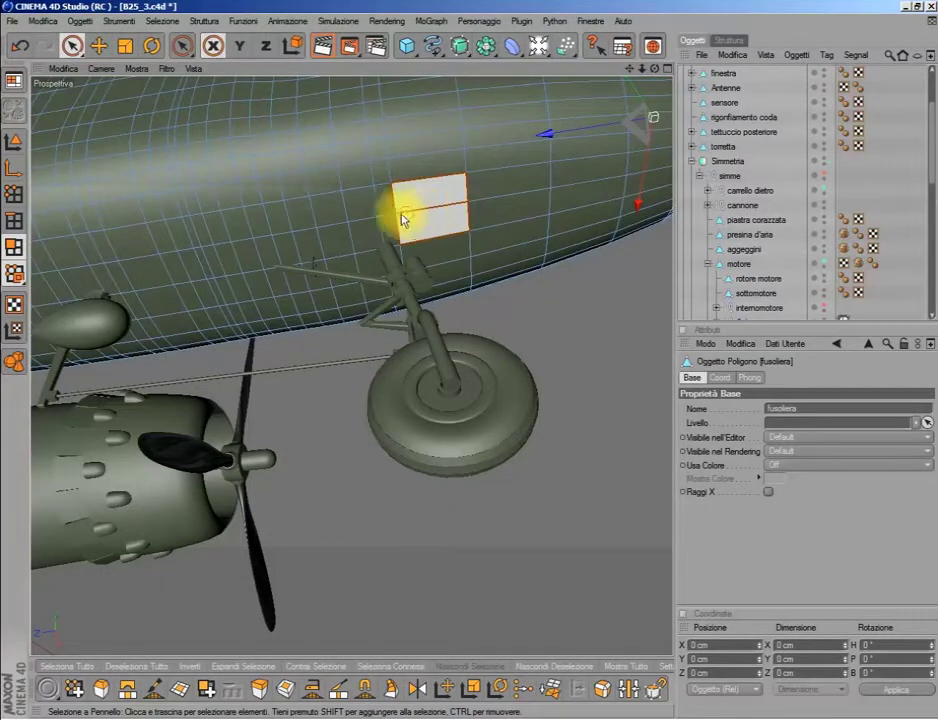
pyautogui.moveTo(262, 237)
pyautogui.mouseDown()
pyautogui.moveTo(165, 257)
pyautogui.moveTo(312, 273)
pyautogui.mouseUp()
pyautogui.moveTo(425, 257); pyautogui.dragTo(430, 250)
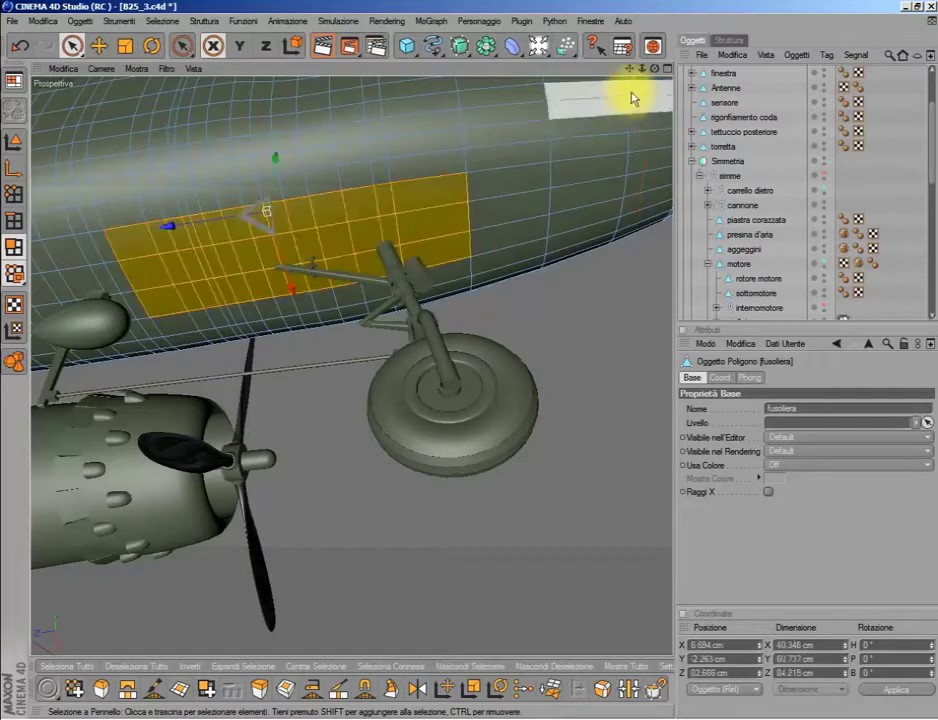
pyautogui.moveTo(652, 78)
pyautogui.mouseDown()
pyautogui.moveTo(610, 180)
pyautogui.moveTo(600, 120)
pyautogui.mouseUp()
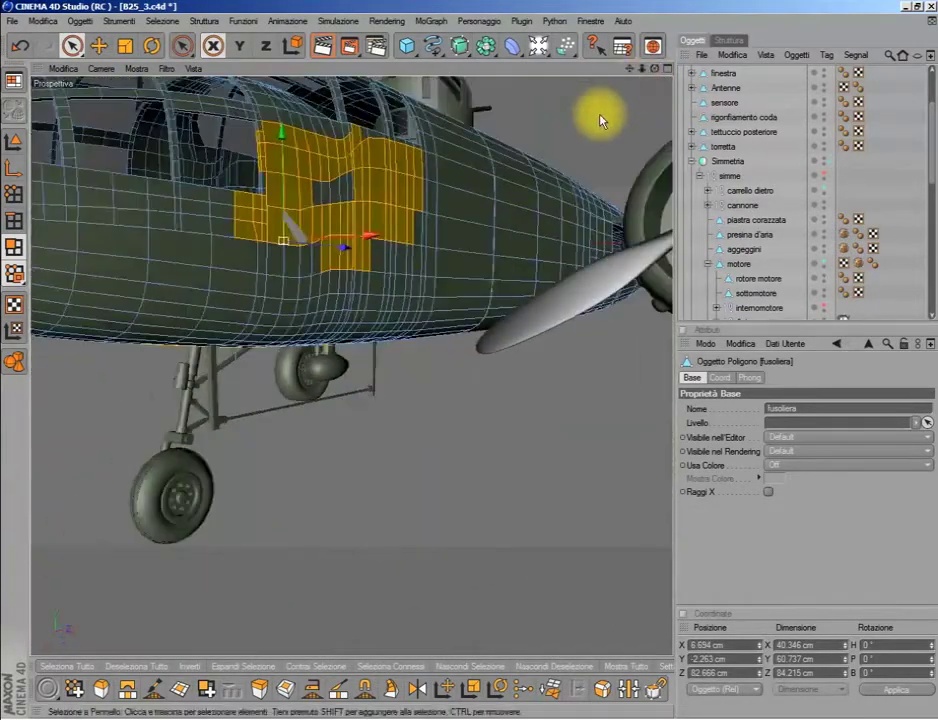
pyautogui.moveTo(72, 50); pyautogui.dragTo(120, 72)
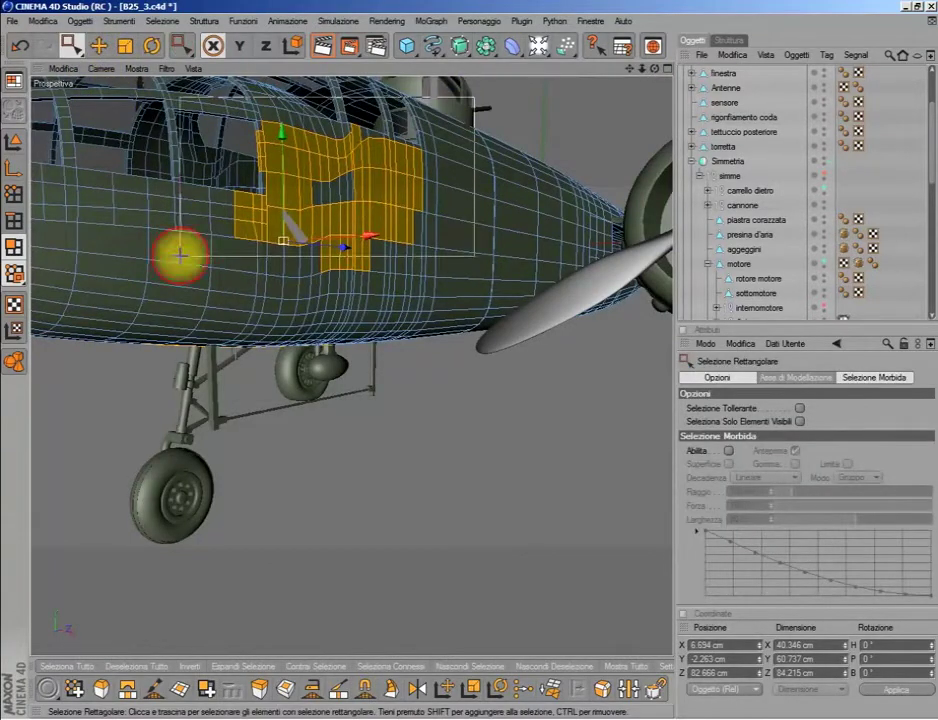
# - Refine the door-area selection with a box selection and inspect the patch from below
pyautogui.moveTo(180, 255); pyautogui.dragTo(195, 288)
pyautogui.keyDown('alt'); pyautogui.moveTo(605, 88); pyautogui.dragTo(490, 60); pyautogui.keyUp('alt')
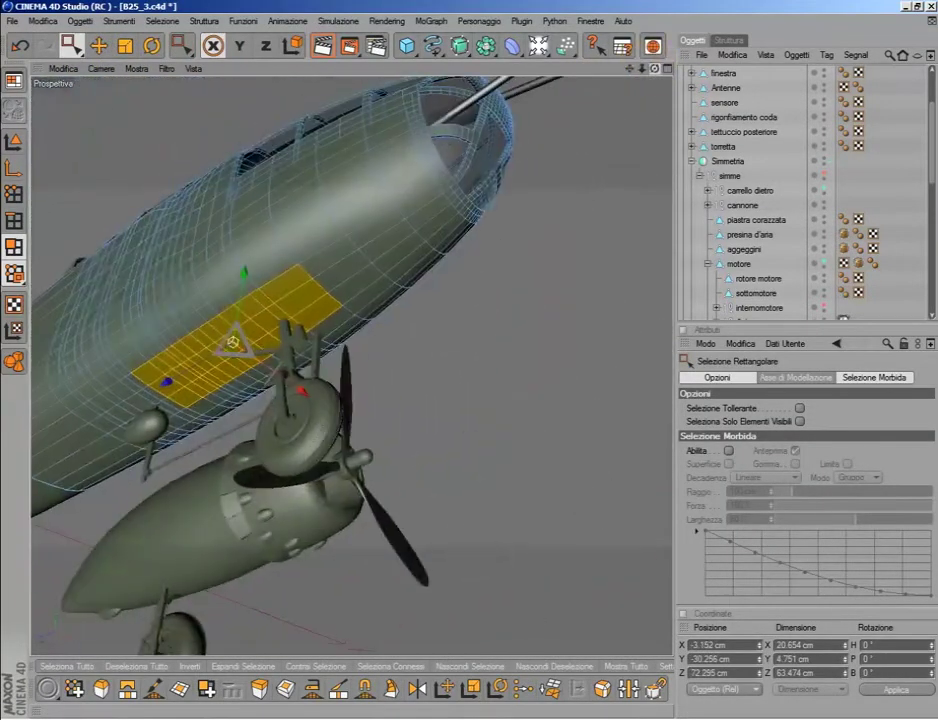
pyautogui.click(62, 47)
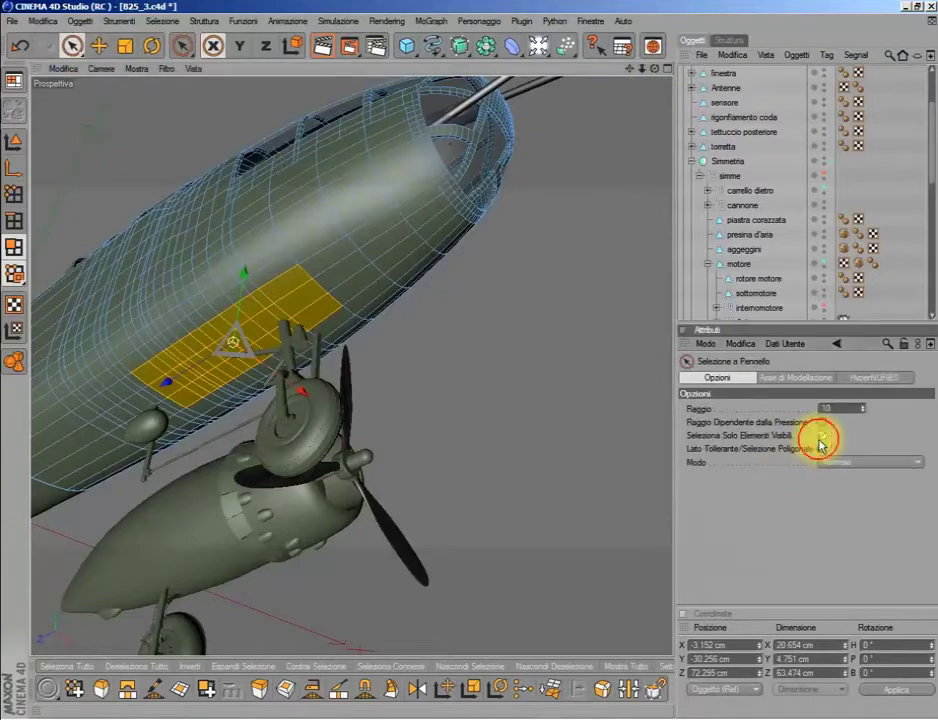
pyautogui.moveTo(655, 70)
pyautogui.mouseDown()
pyautogui.moveTo(620, 90)
pyautogui.moveTo(648, 70)
pyautogui.mouseUp()
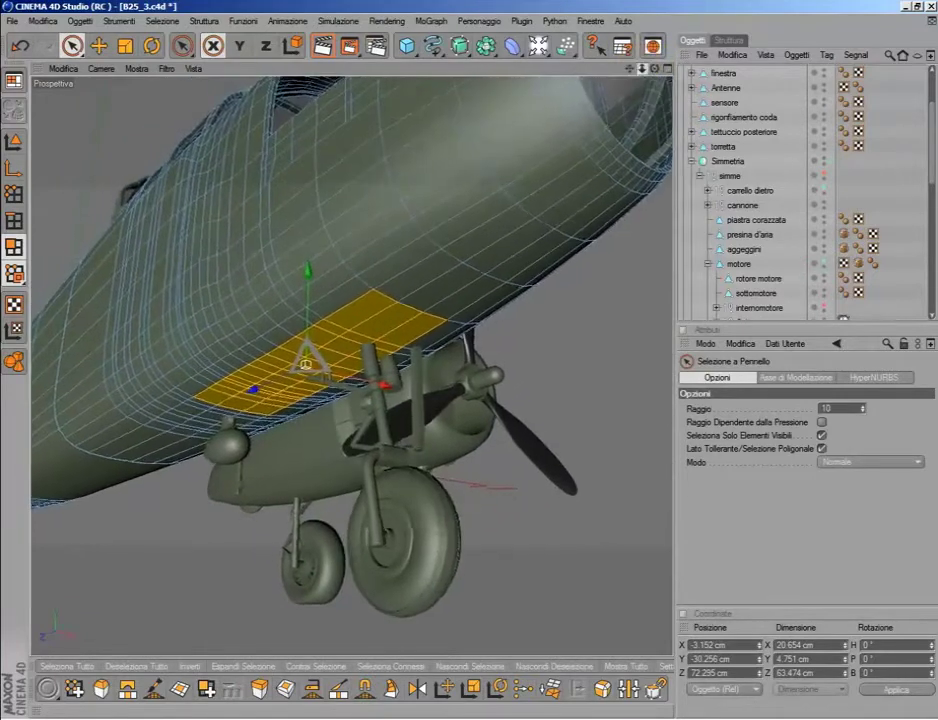
pyautogui.scroll(-3, 715, 168)
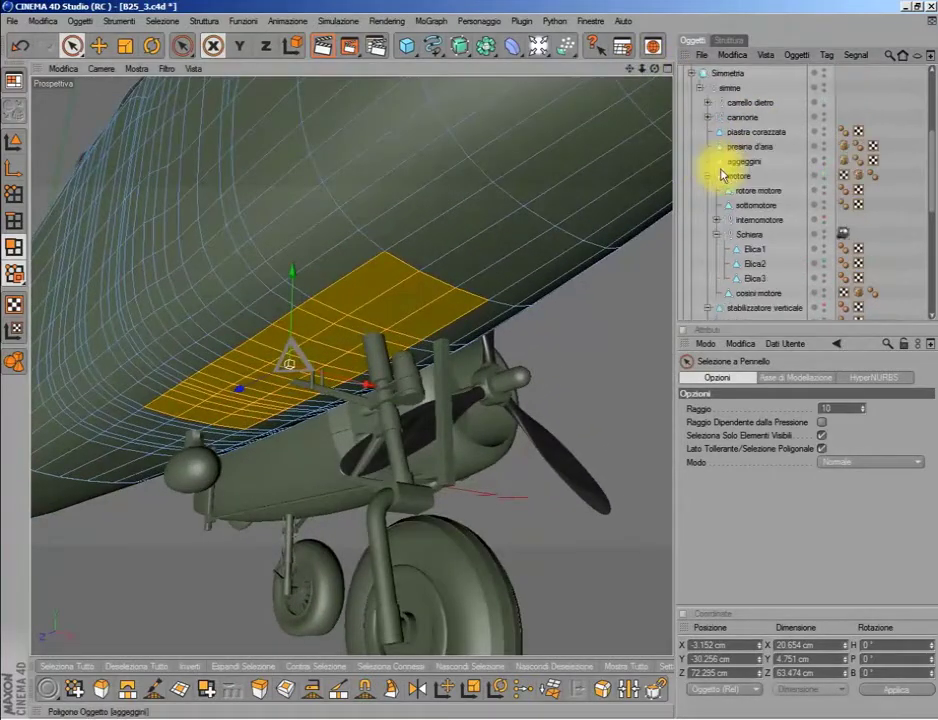
pyautogui.scroll(-4, 721, 171)
pyautogui.scroll(-3, 740, 180)
# - Copy and paste fusoliera as fusoliera.1, hide the copy, and undo an accidental delete
pyautogui.click(726, 241)
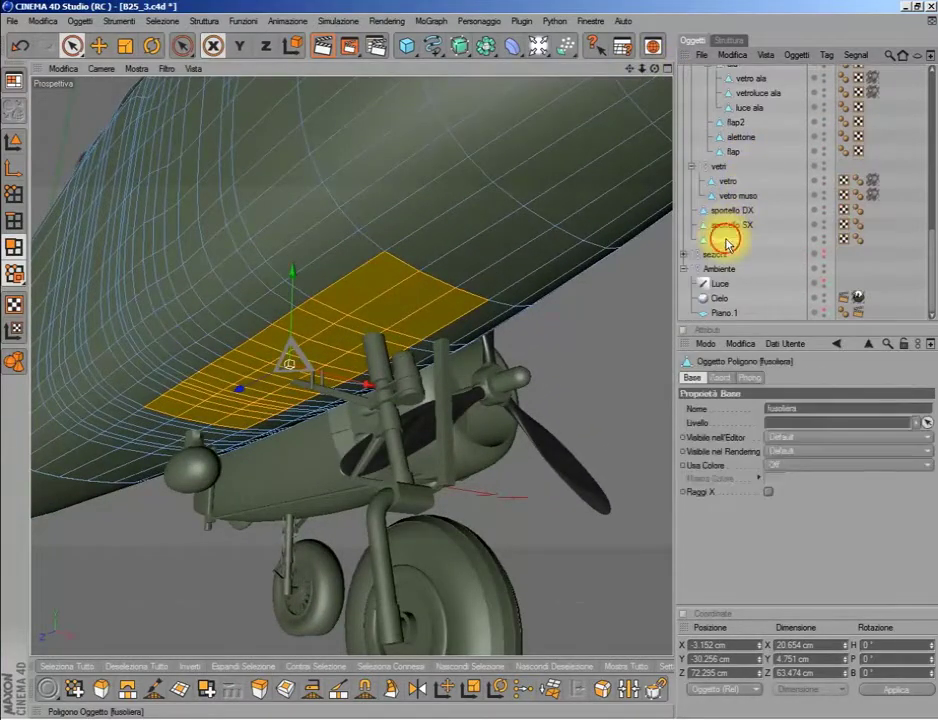
pyautogui.press('u')
pyautogui.press('p')
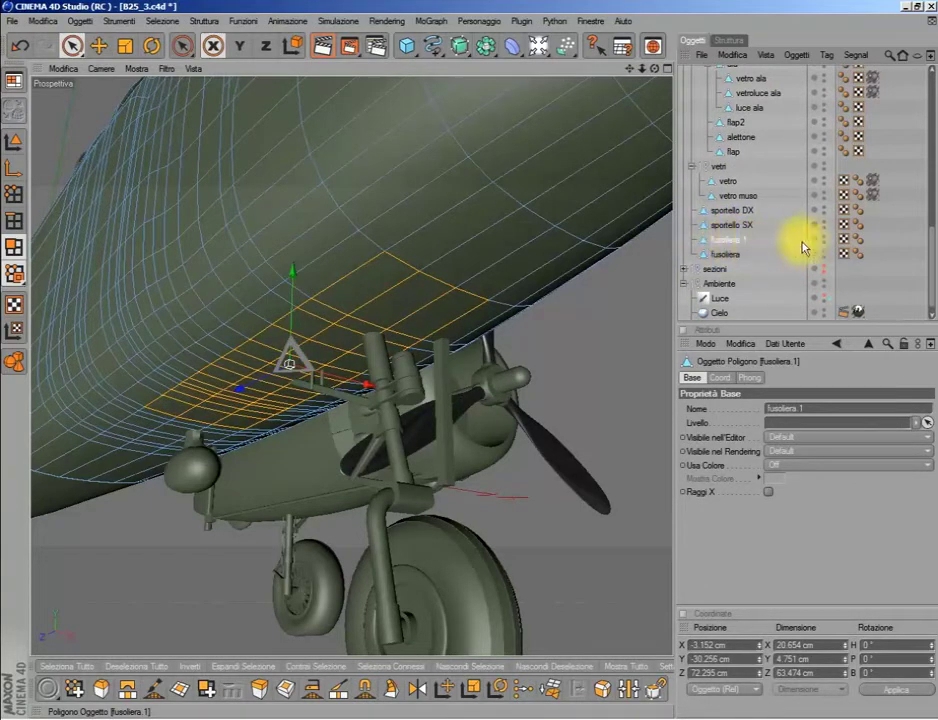
pyautogui.click(822, 241)
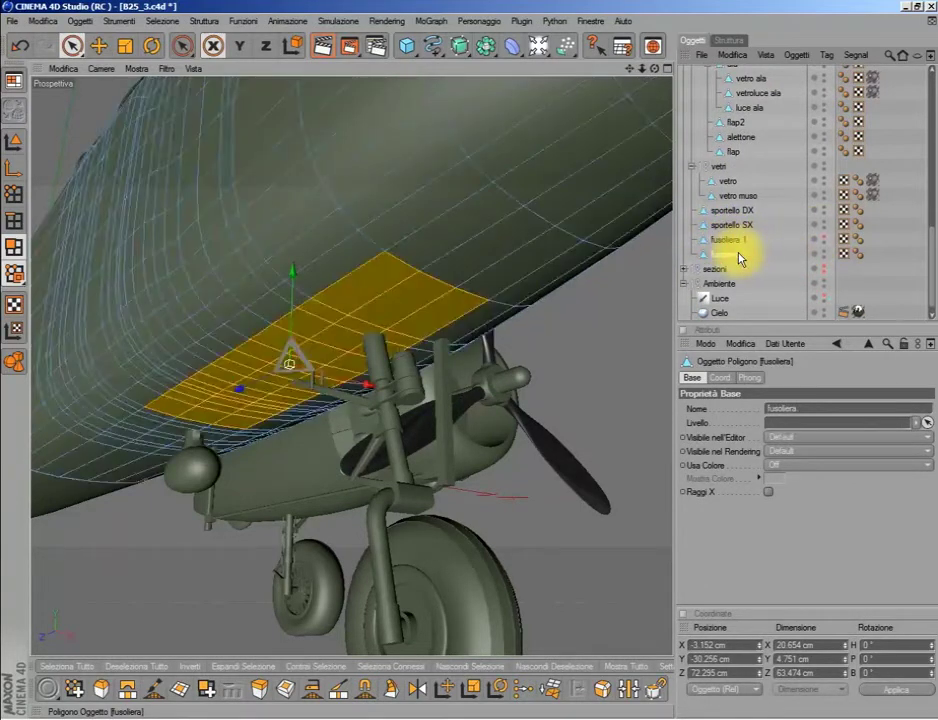
pyautogui.press('Delete')
pyautogui.hotkey('ctrl', 'z')
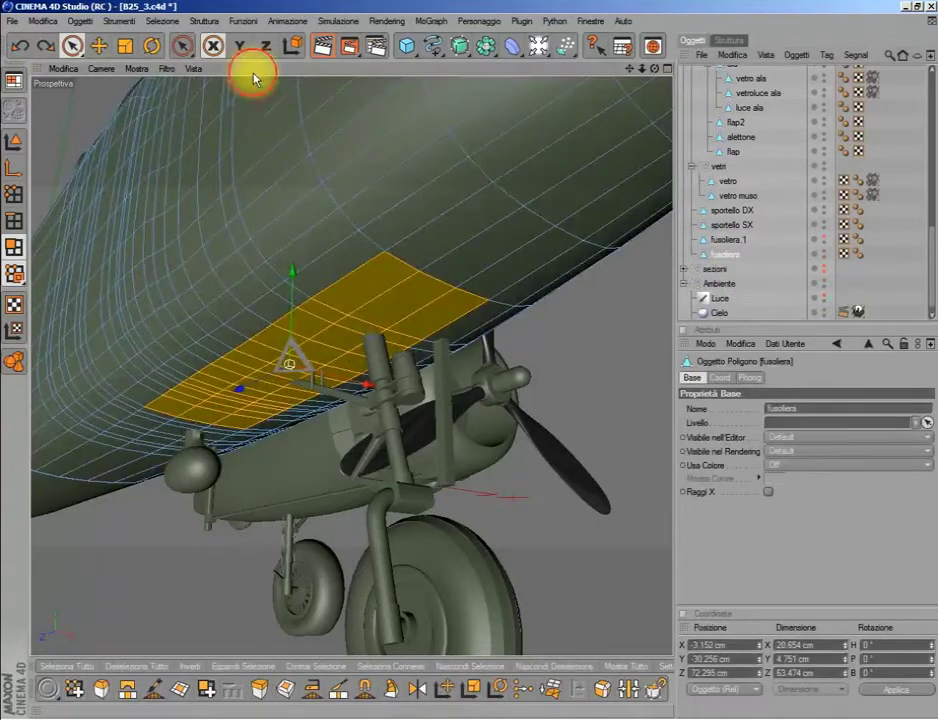
# - Box-select the fuselage points and run Optimize to weld overlapping points
pyautogui.click(72, 46)
pyautogui.click(118, 55)
pyautogui.moveTo(80, 122); pyautogui.dragTo(580, 565)
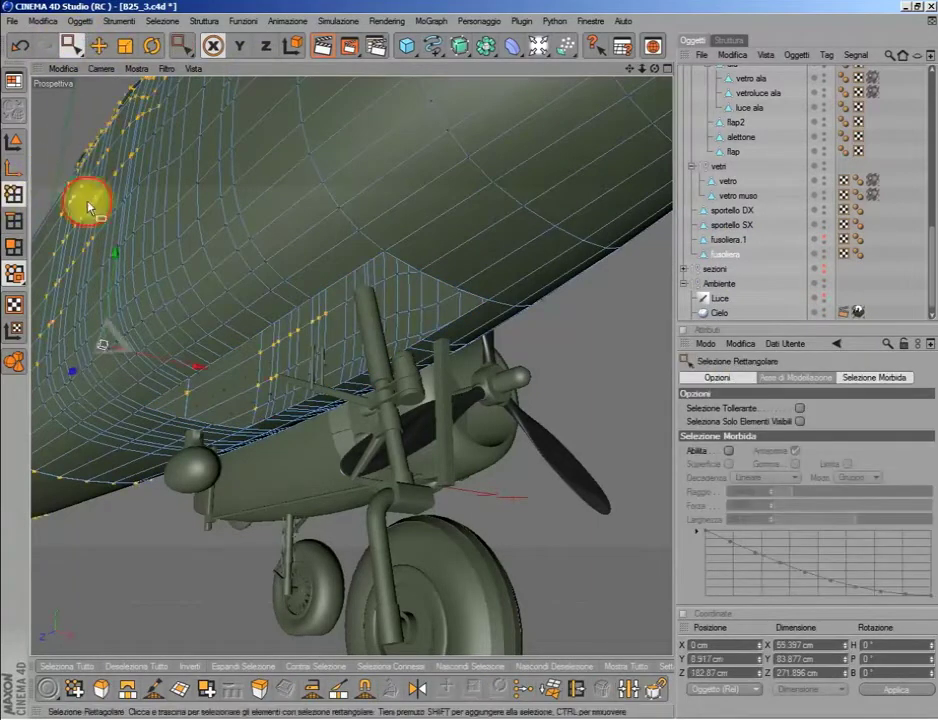
pyautogui.rightClick(650, 565)
pyautogui.click(645, 694)
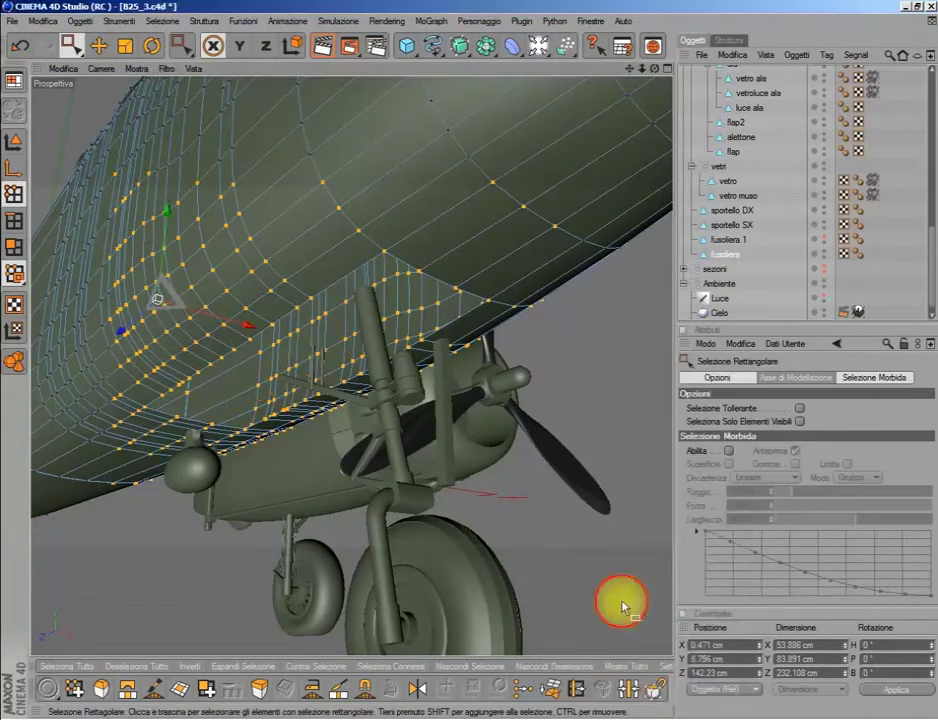
pyautogui.click(624, 374)
pyautogui.keyDown('alt'); pyautogui.moveTo(637, 112); pyautogui.dragTo(666, 82); pyautogui.keyUp('alt')
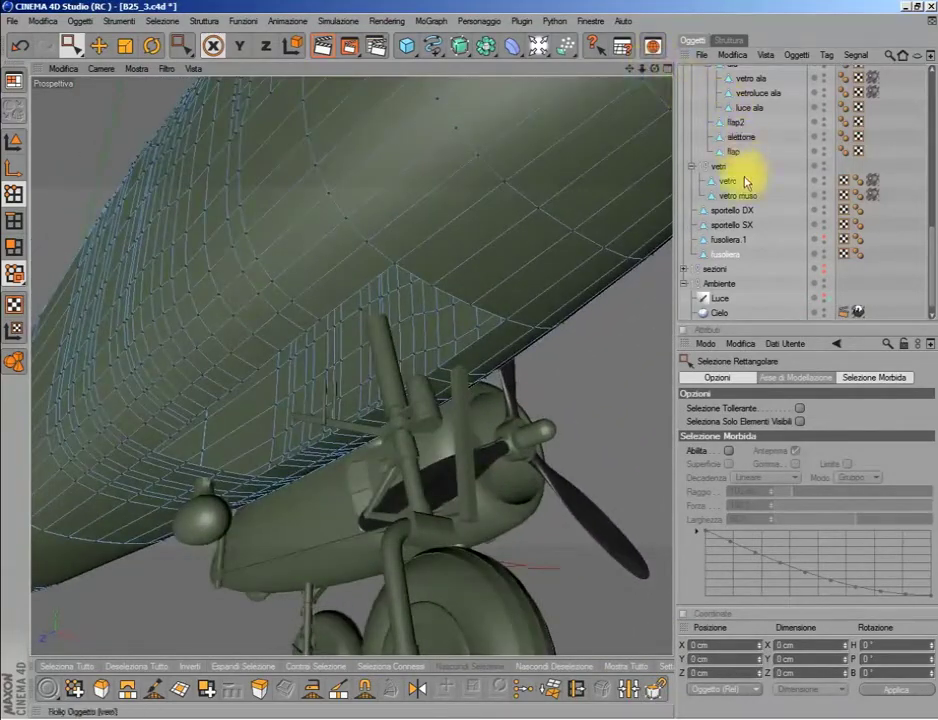
# - Rename fusoliera.1 to 'sportello carrello' and make it visible in the viewport
pyautogui.click(755, 239)
pyautogui.doubleClick(730, 240)
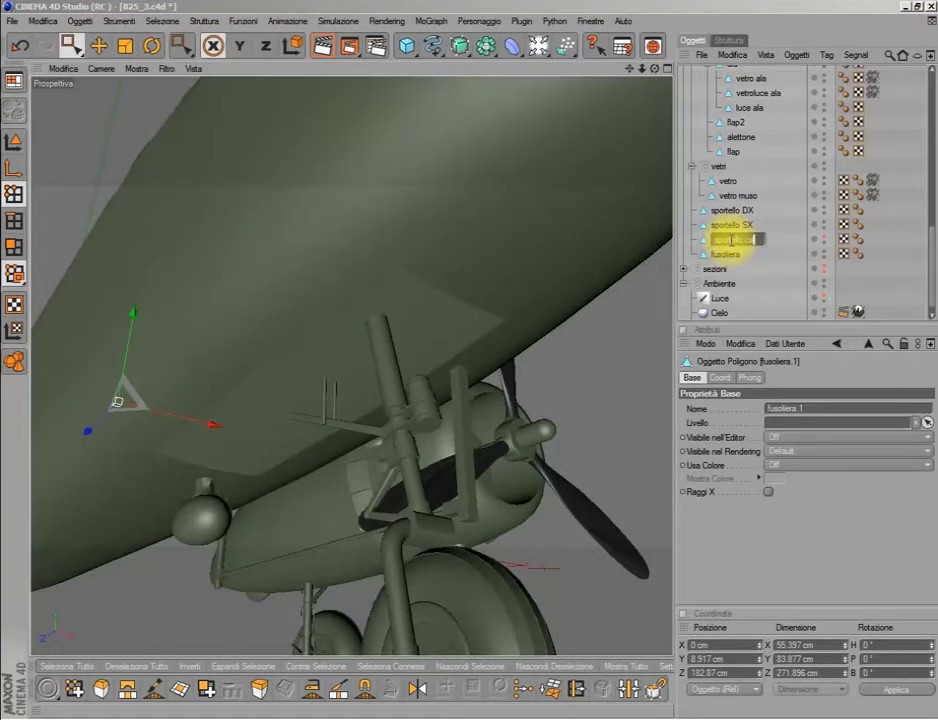
pyautogui.press('Return')
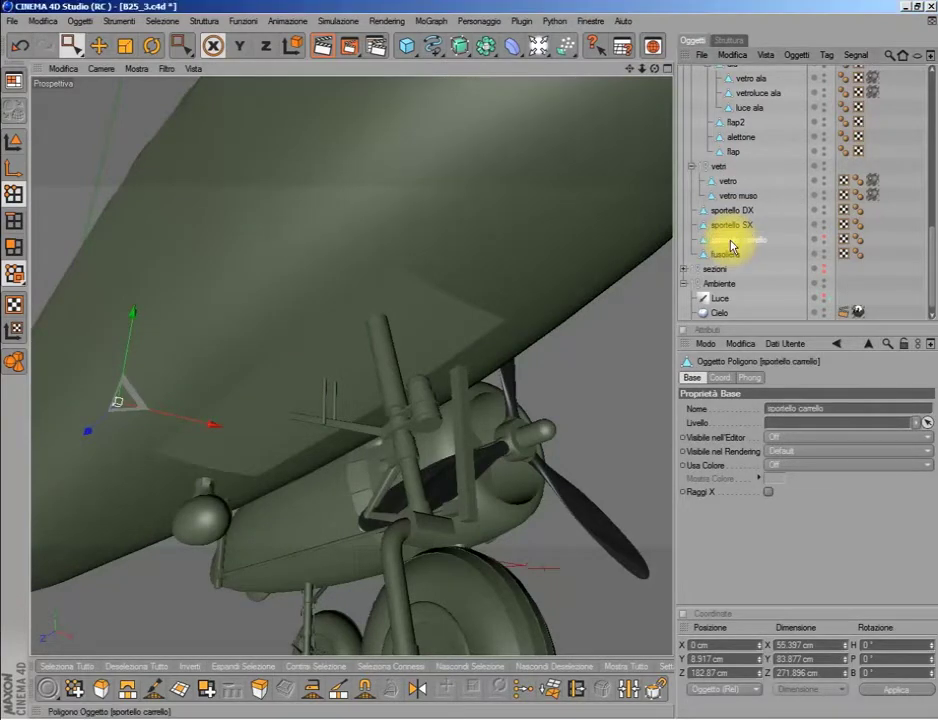
pyautogui.click(818, 237)
pyautogui.click(817, 240)
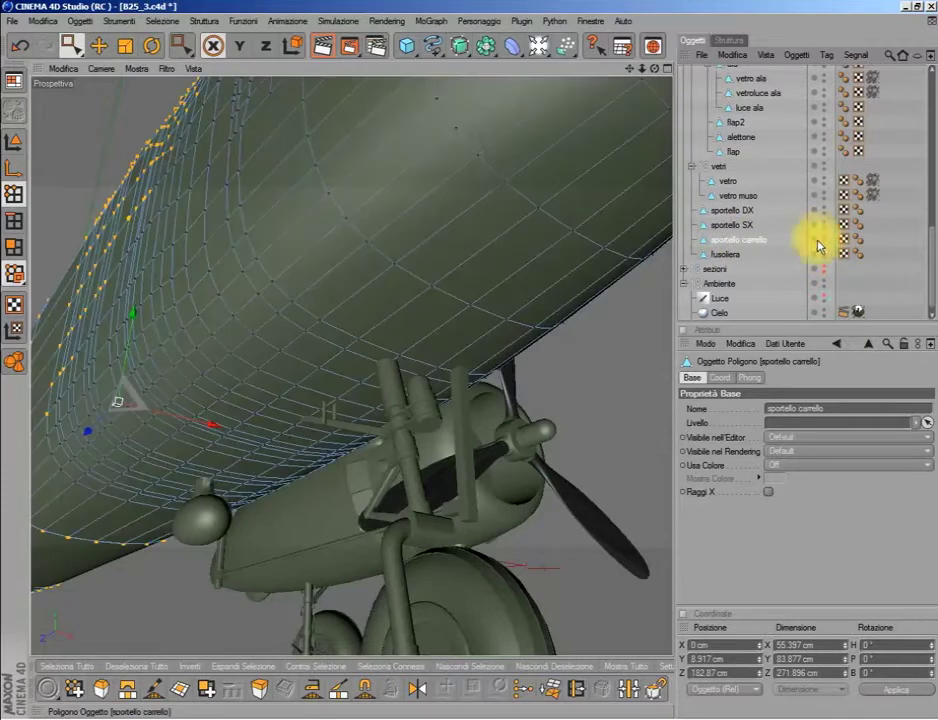
# - In polygon mode, invert the selection to the rest of the fuselage
pyautogui.click(14, 193)
pyautogui.click(162, 21)
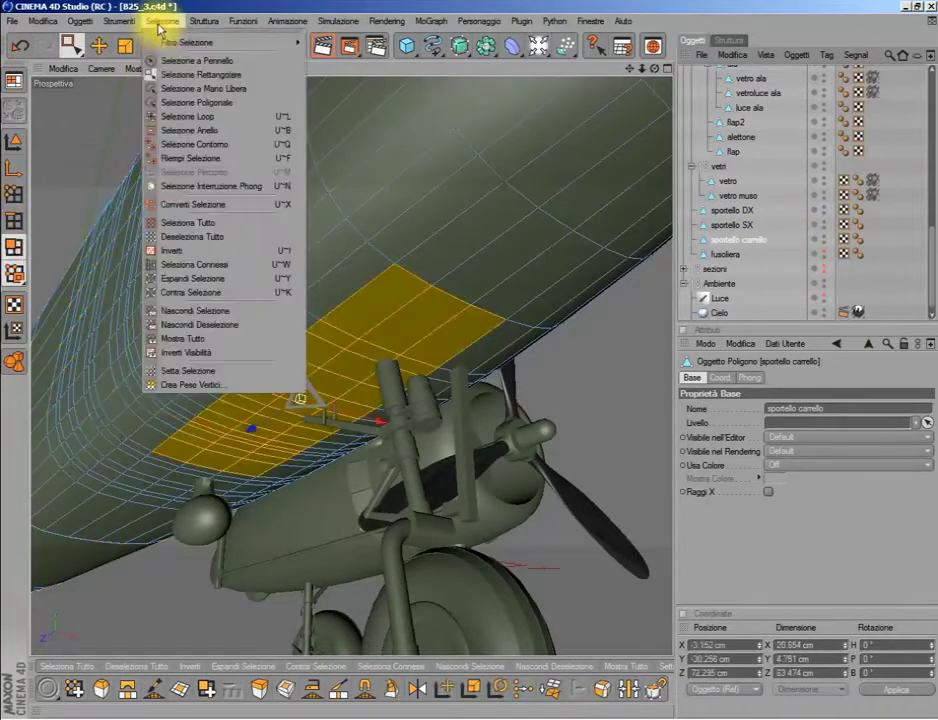
pyautogui.click(190, 250)
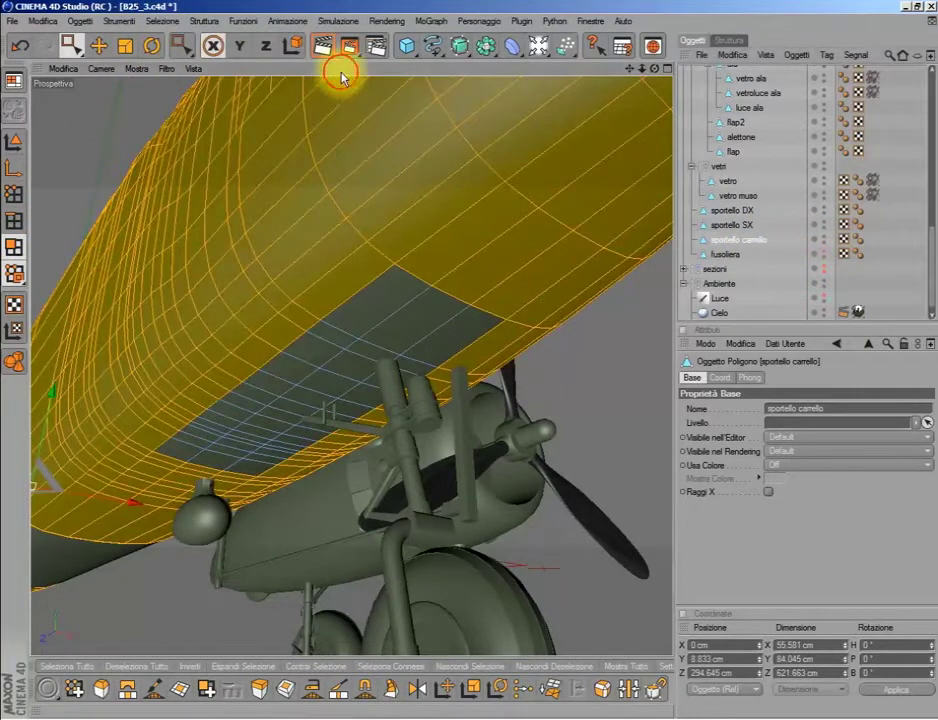
# - Select all points of sportello carrello and apply Optimize to them
pyautogui.click(15, 186)
pyautogui.scroll(-5, 157, 215)
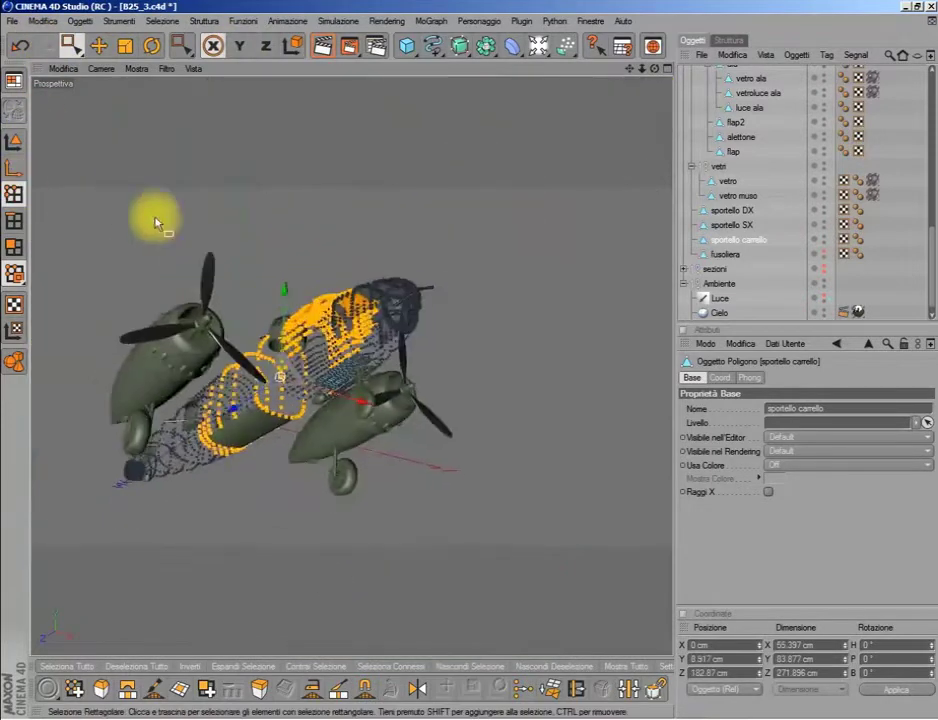
pyautogui.moveTo(54, 157); pyautogui.dragTo(507, 547)
pyautogui.rightClick(523, 350)
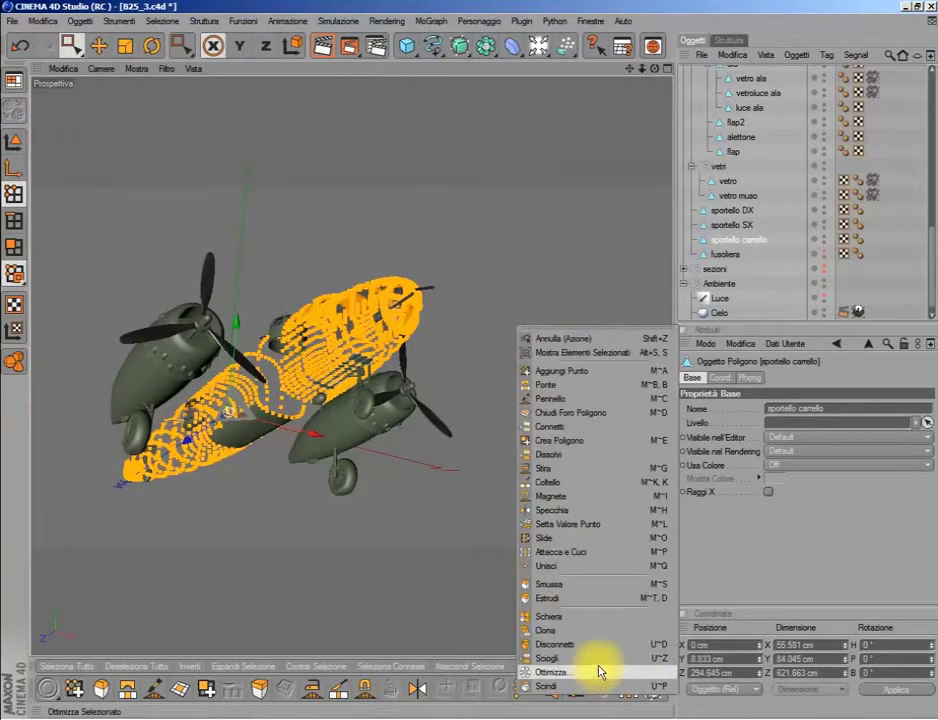
pyautogui.click(600, 672)
pyautogui.click(564, 689)
pyautogui.click(533, 355)
pyautogui.scroll(3, 540, 372)
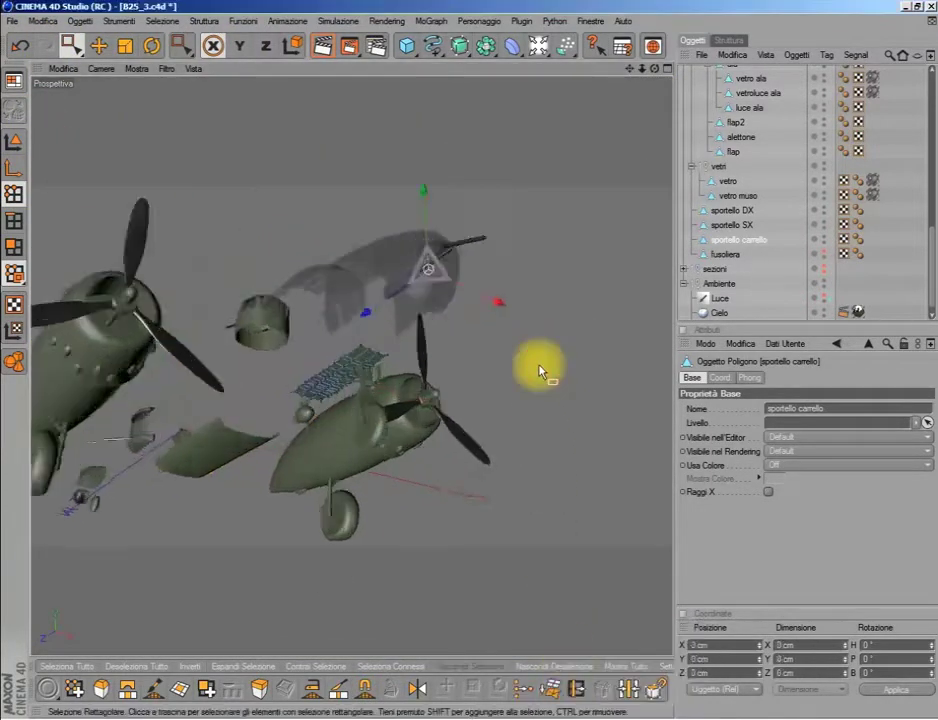
pyautogui.scroll(5, 540, 372)
pyautogui.click(70, 45)
# - Maximize the Top view and zoom and pan over the nose and turret
pyautogui.middleClick(307, 289)
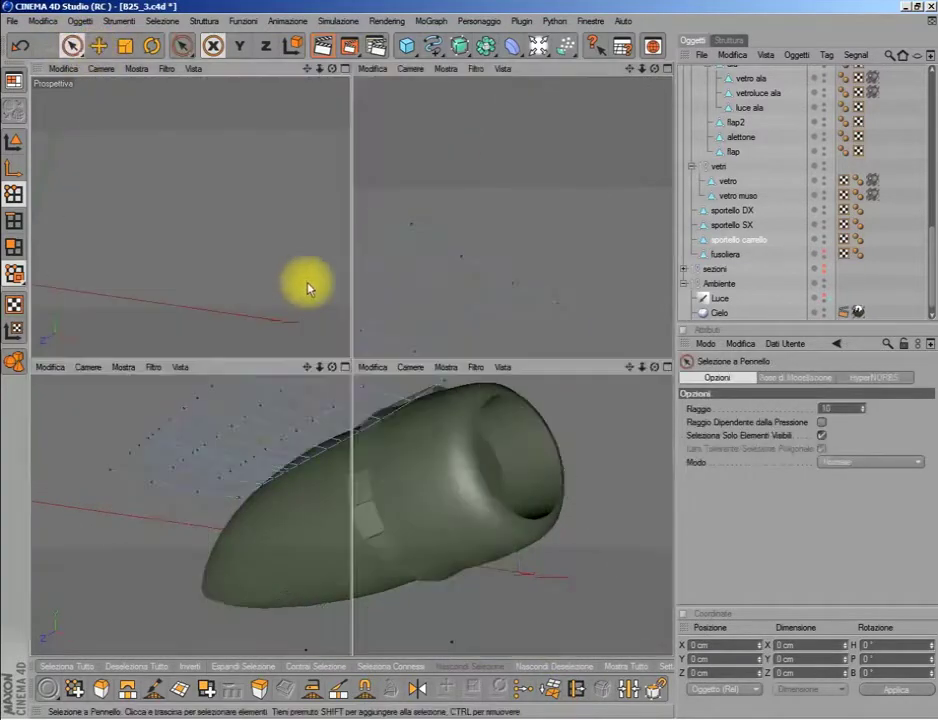
pyautogui.middleClick(307, 289)
pyautogui.click(110, 68)
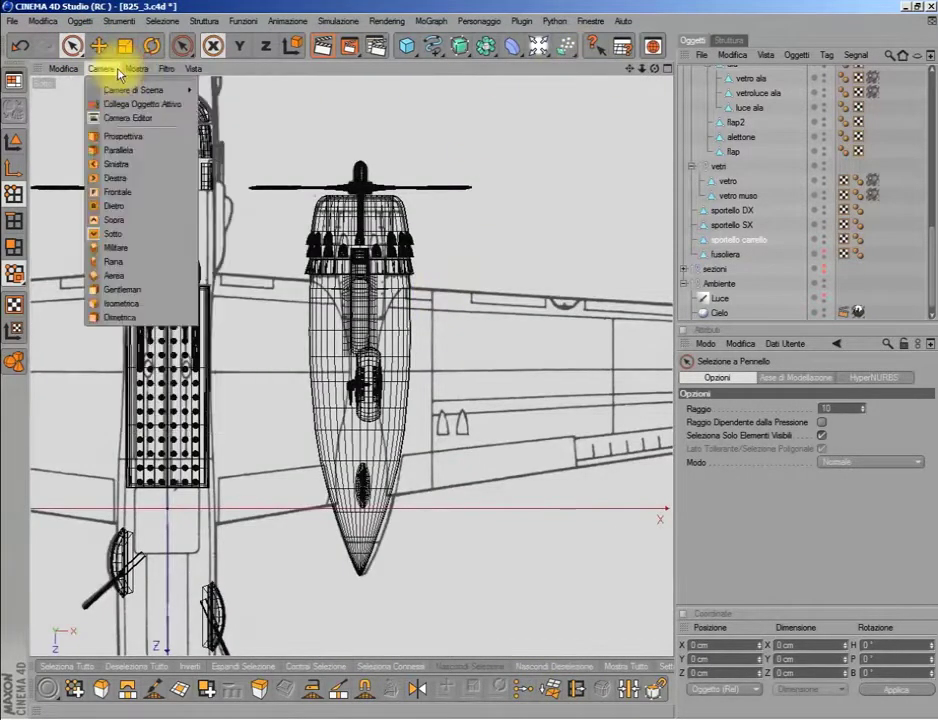
pyautogui.click(142, 217)
pyautogui.scroll(2, 530, 253)
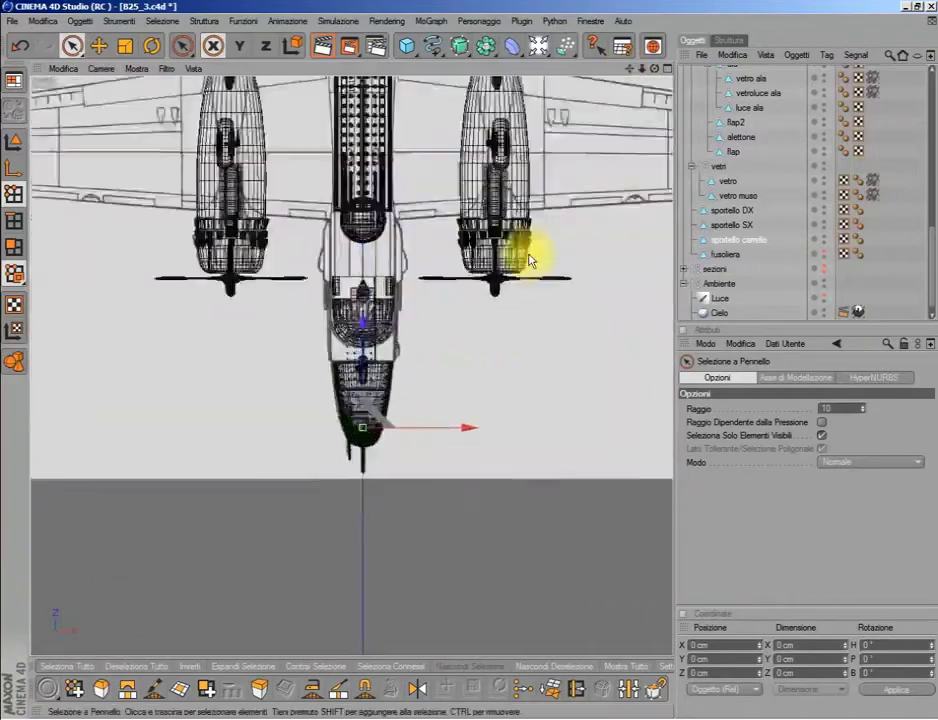
pyautogui.scroll(3, 530, 257)
pyautogui.scroll(-1, 536, 257)
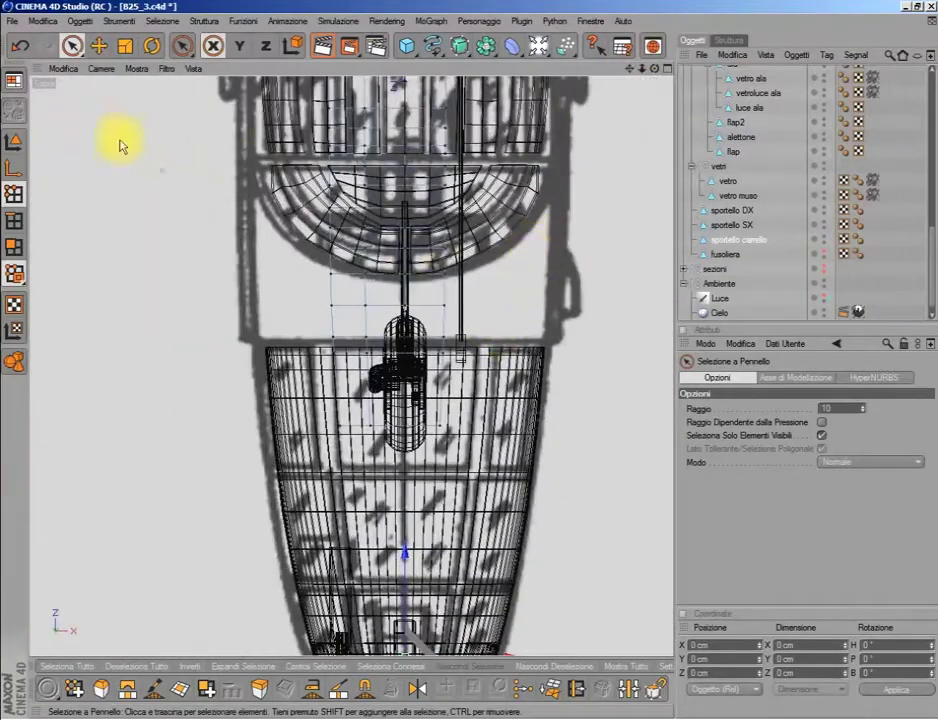
pyautogui.click(98, 46)
pyautogui.scroll(-5, 331, 278)
pyautogui.scroll(-1, 357, 287)
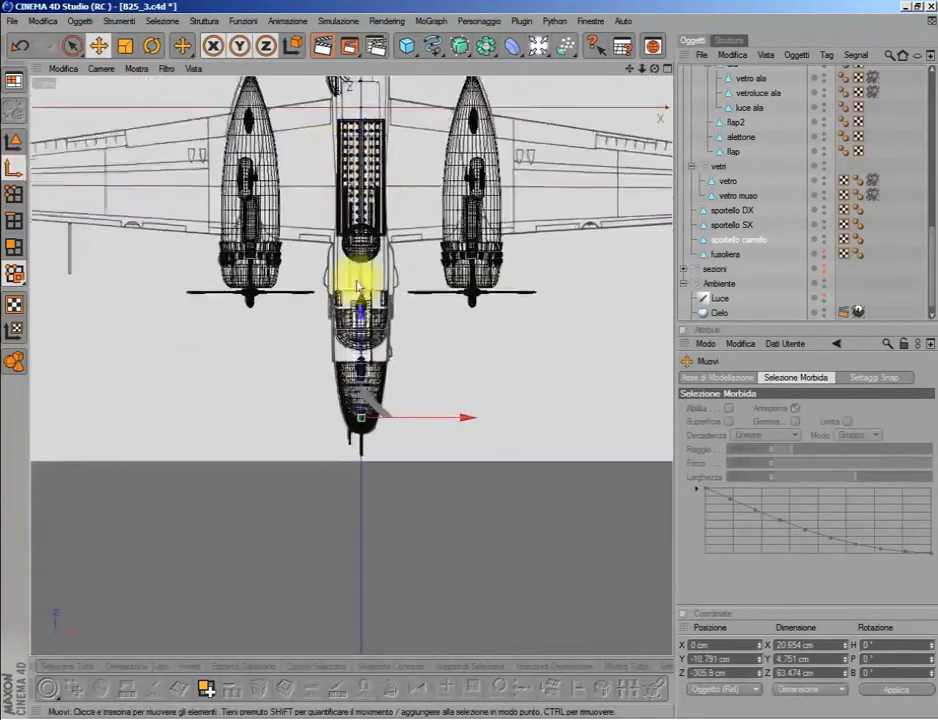
pyautogui.scroll(4, 358, 287)
pyautogui.scroll(2, 380, 420)
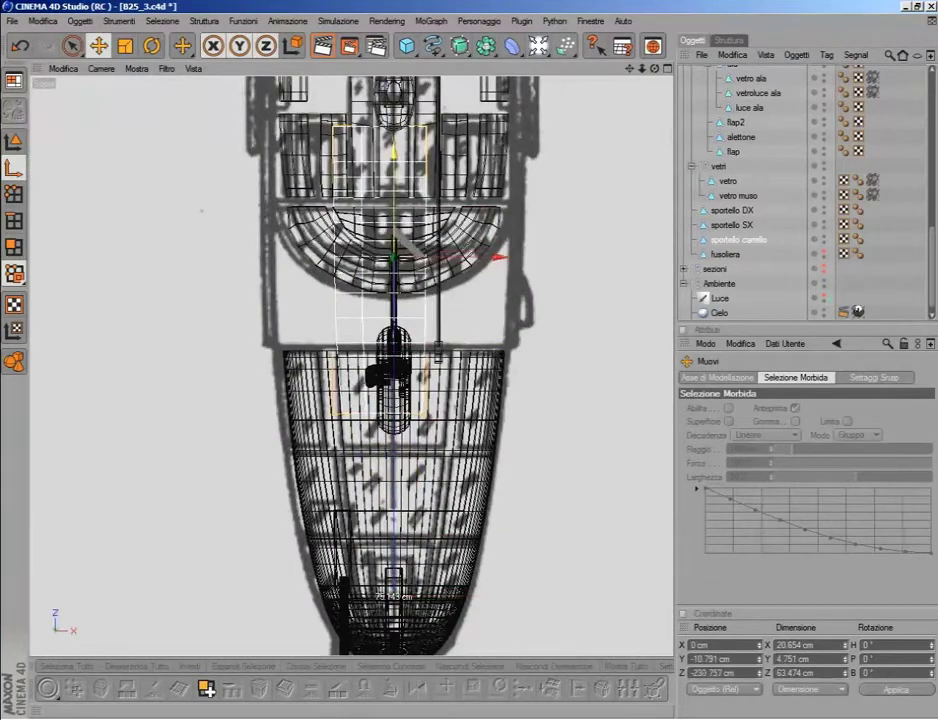
pyautogui.scroll(2, 408, 408)
pyautogui.moveTo(629, 70)
pyautogui.mouseDown()
pyautogui.moveTo(449, 362)
pyautogui.moveTo(344, 380)
pyautogui.mouseUp()
pyautogui.scroll(2, 449, 362)
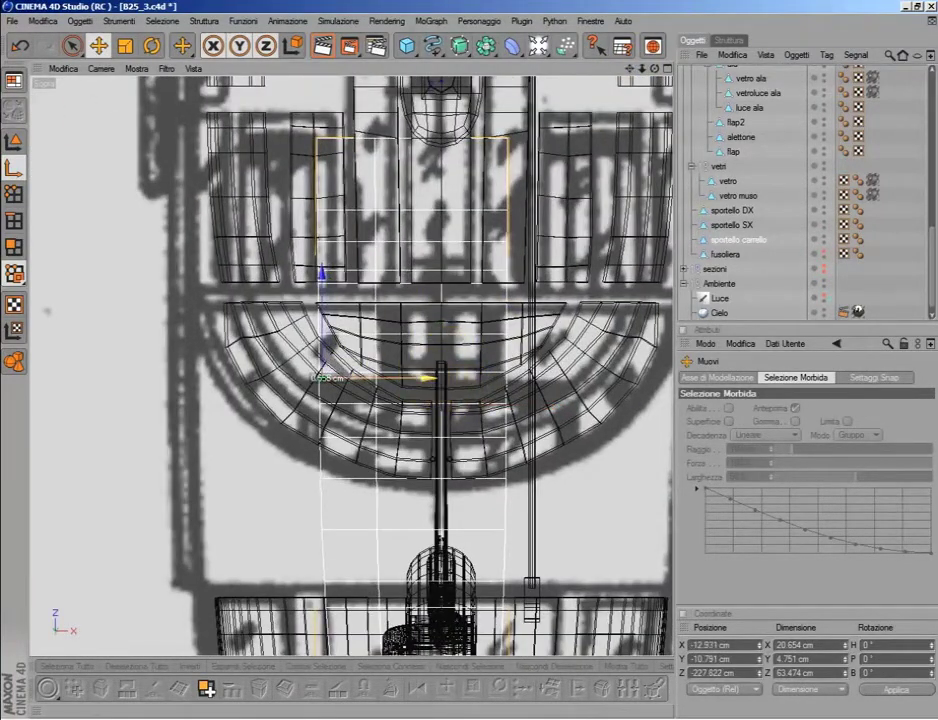
# - Maximize the Front view and zoom in on the aircraft nose
pyautogui.middleClick(421, 372)
pyautogui.middleClick(478, 437)
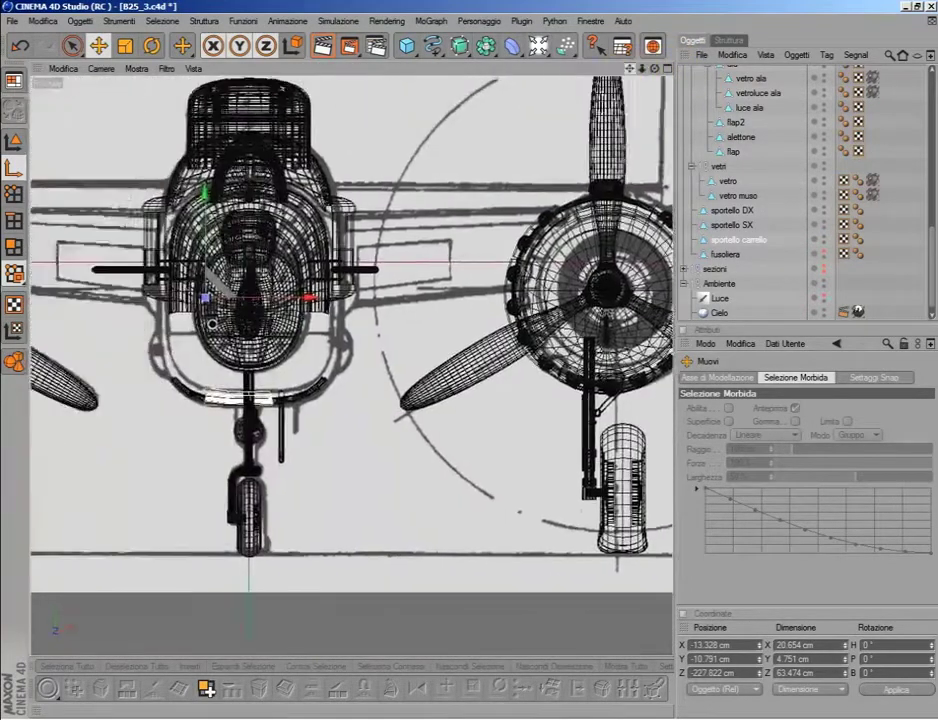
pyautogui.moveTo(650, 70); pyautogui.dragTo(335, 175)
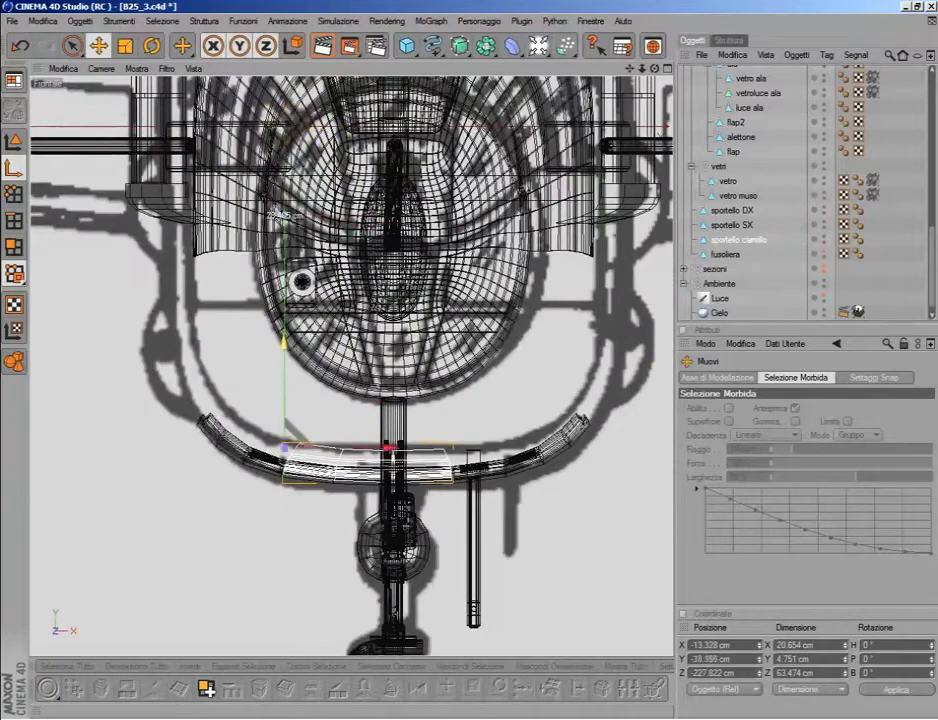
# - Maximize the Perspective view and orbit beneath the door panel near the landing gear
pyautogui.middleClick(275, 135)
pyautogui.middleClick(272, 163)
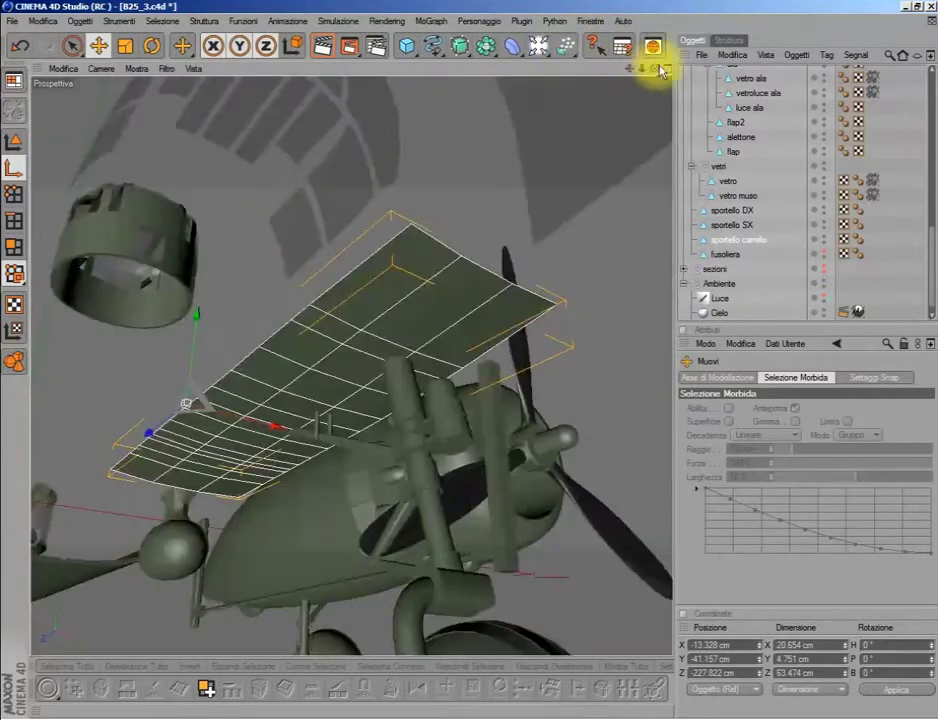
pyautogui.moveTo(660, 70); pyautogui.dragTo(174, 274)
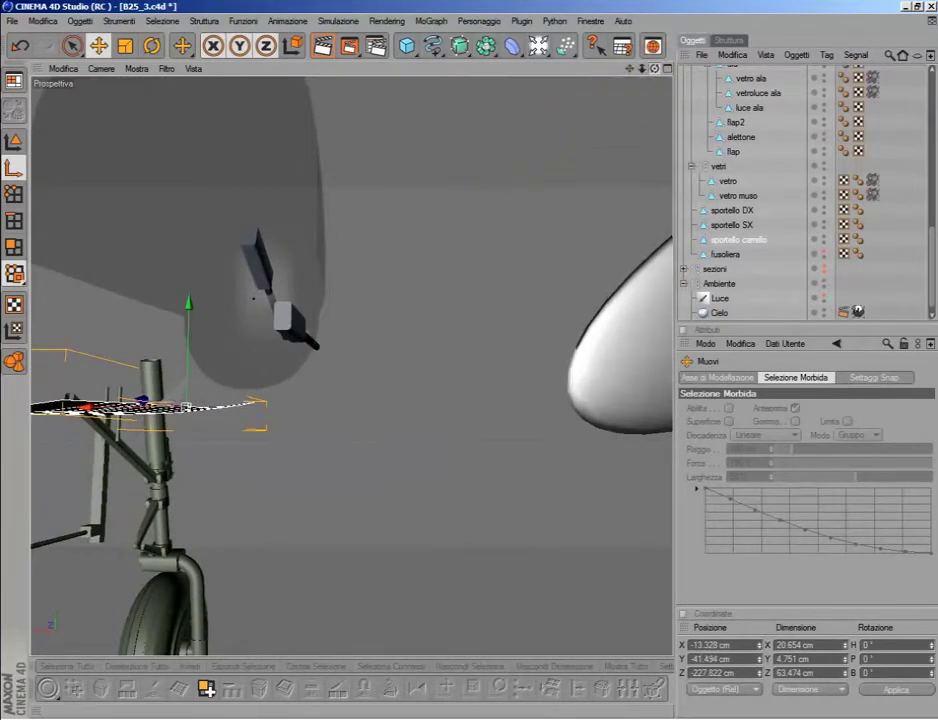
pyautogui.moveTo(654, 68); pyautogui.dragTo(450, 150)
# - Rectangle-select all door panel polygons and extrude them to give thickness
pyautogui.click(95, 55)
pyautogui.click(14, 246)
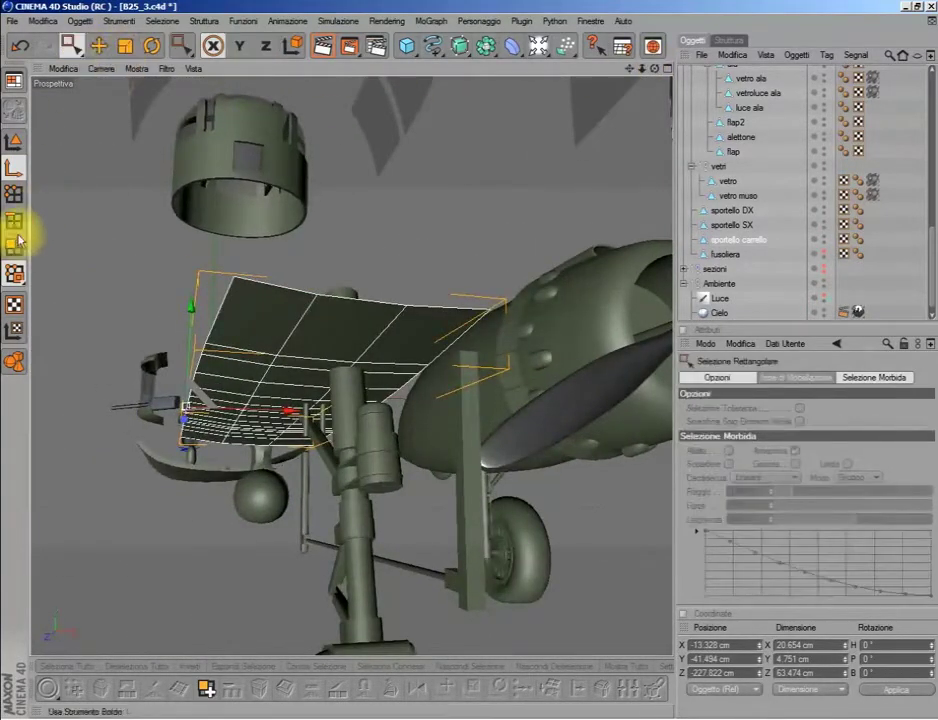
pyautogui.moveTo(109, 279); pyautogui.dragTo(373, 431)
pyautogui.click(257, 689)
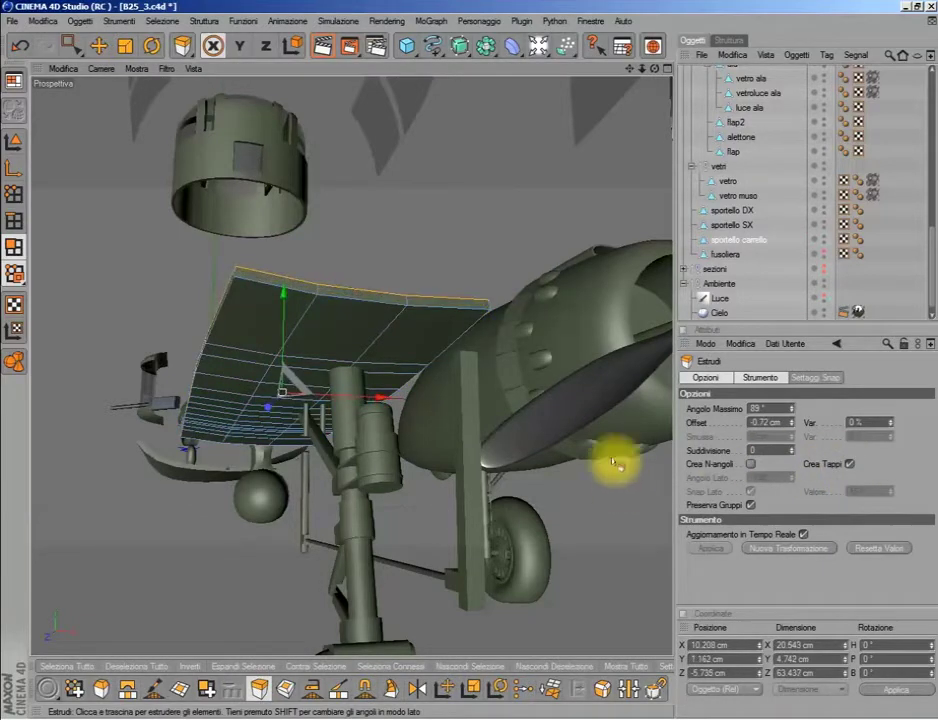
# - Reselect the door polygons and flip their normals with Inverti Normali
pyautogui.click(70, 44)
pyautogui.moveTo(100, 118); pyautogui.dragTo(490, 430)
pyautogui.rightClick(541, 455)
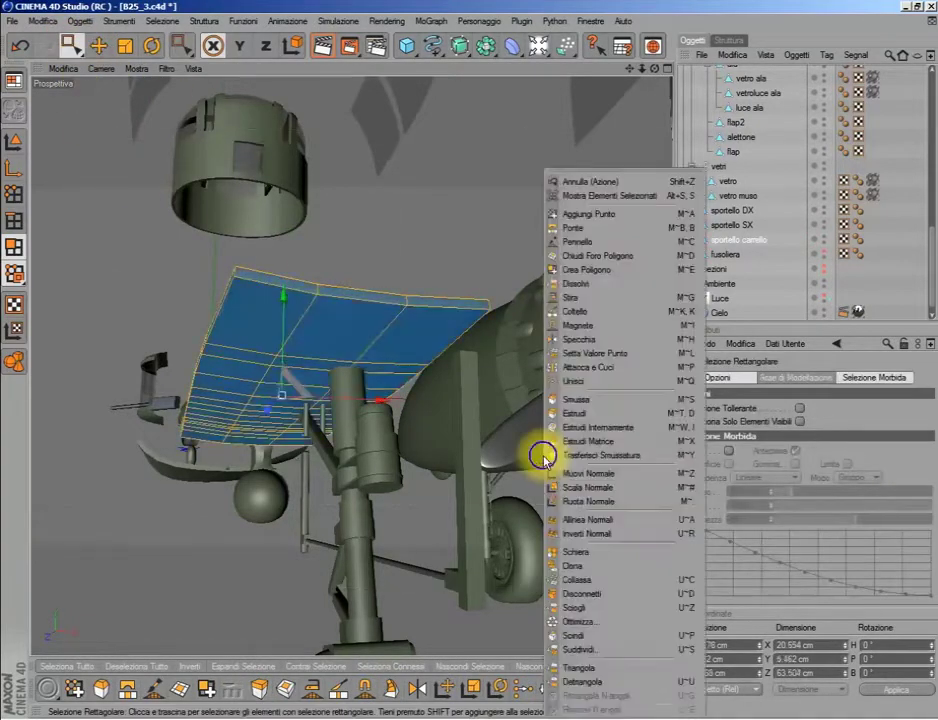
pyautogui.click(610, 534)
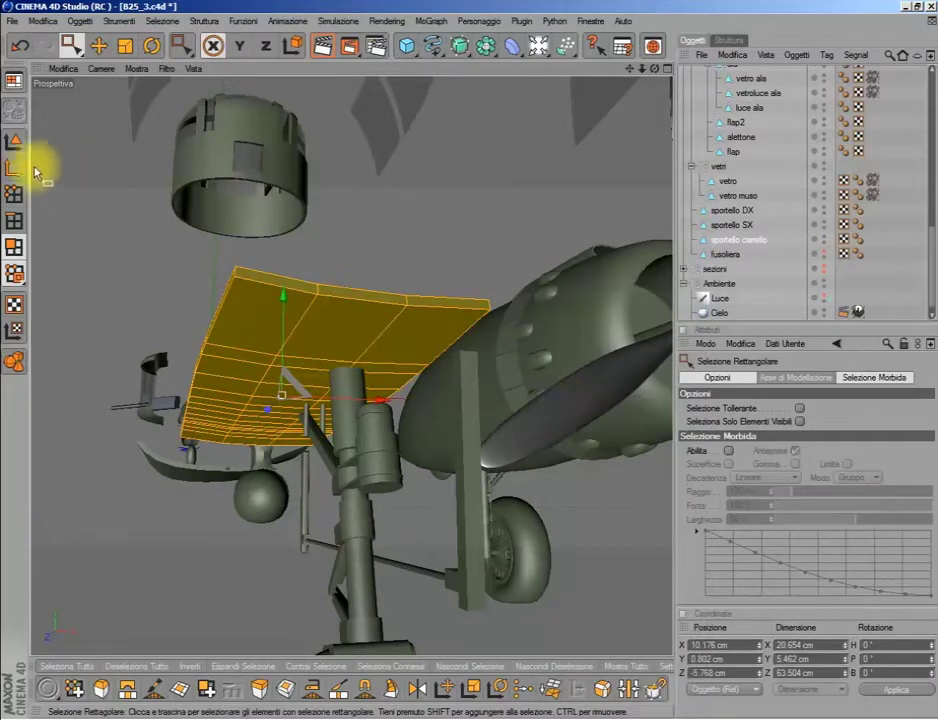
# - In Model mode with Rotate active, toggle the scene light and unhide the fuselage
pyautogui.click(14, 141)
pyautogui.click(152, 45)
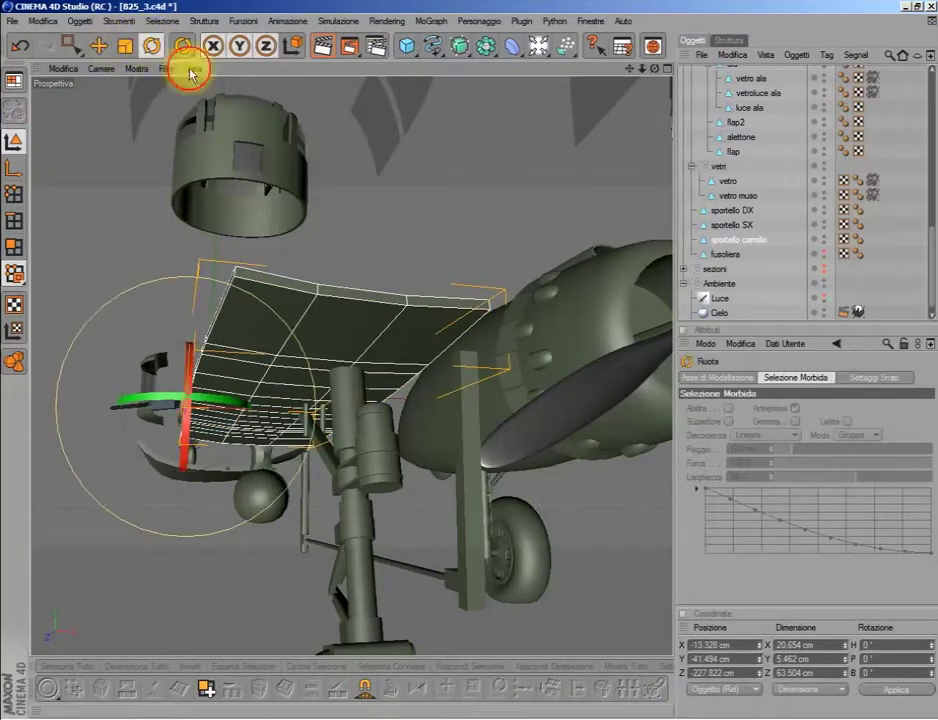
pyautogui.click(826, 297)
pyautogui.click(826, 297)
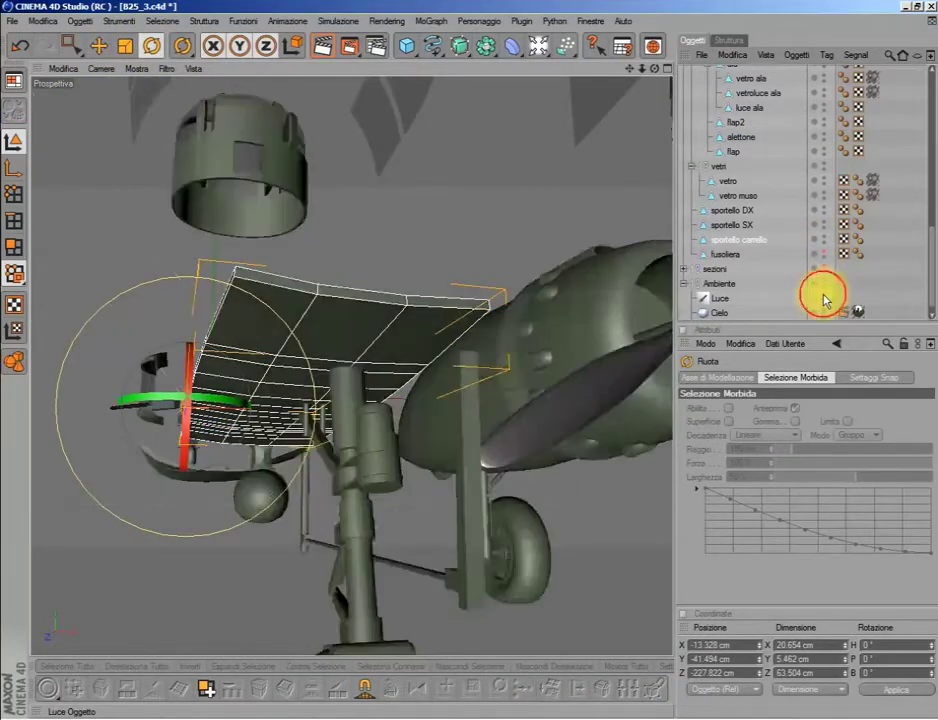
pyautogui.click(824, 298)
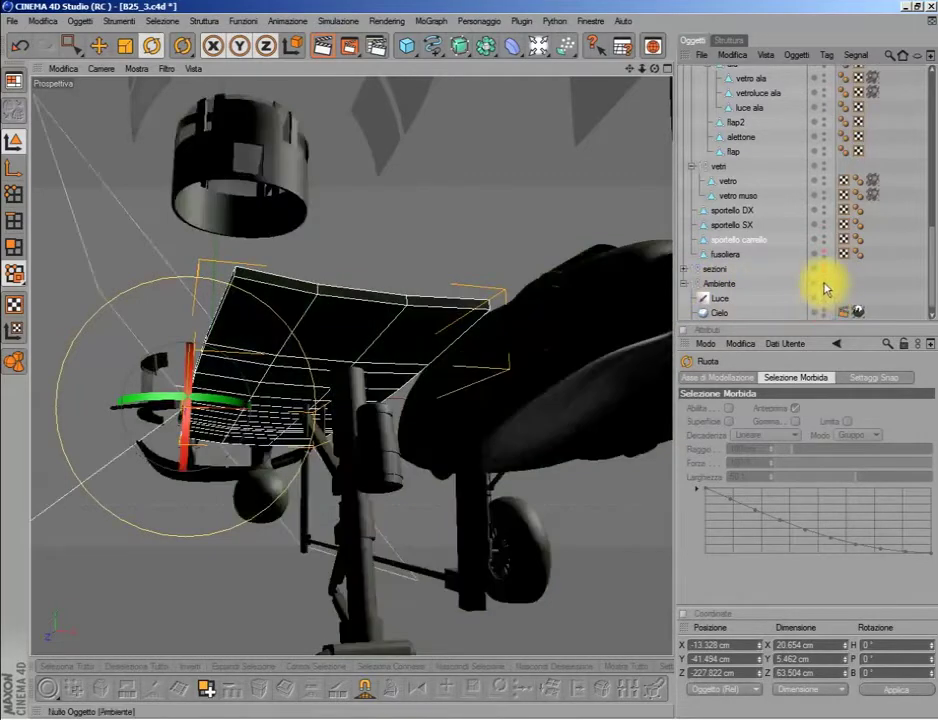
pyautogui.click(819, 288)
pyautogui.click(685, 284)
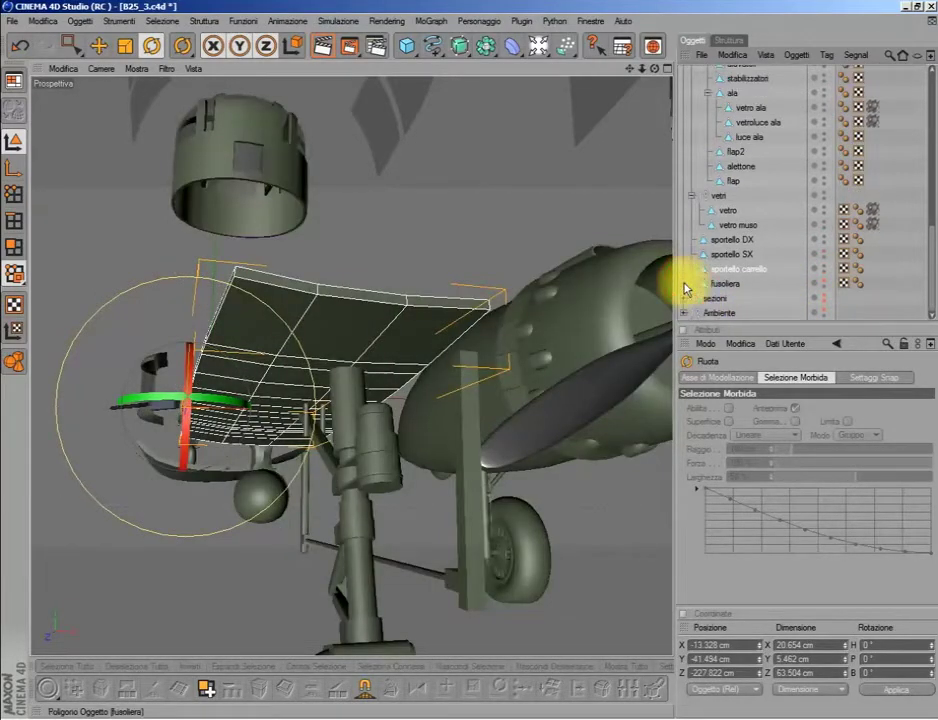
pyautogui.click(824, 284)
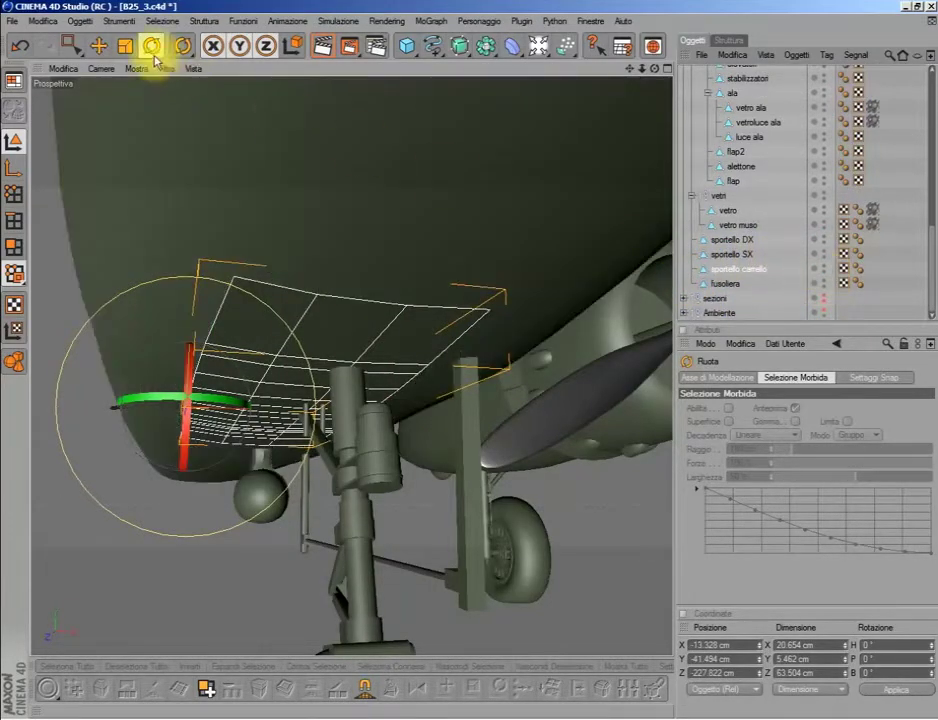
# - Rotate the door panel 90° on its bank axis so it stands open beneath the fuselage
pyautogui.moveTo(655, 68); pyautogui.dragTo(655, 68)
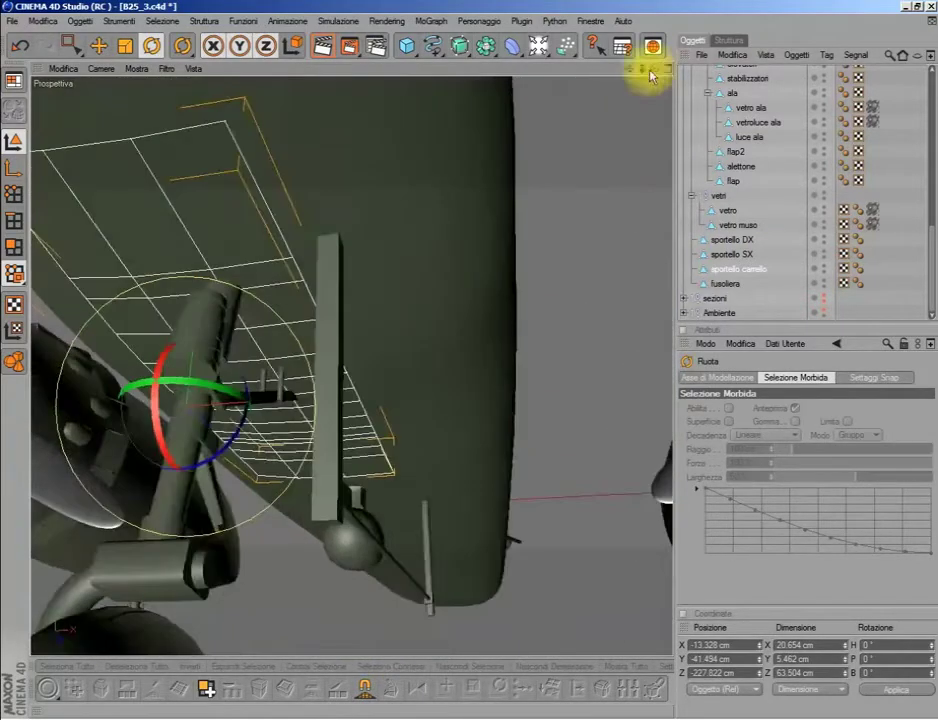
pyautogui.moveTo(247, 440)
pyautogui.keyDown('alt'); pyautogui.mouseDown()
pyautogui.moveTo(238, 450)
pyautogui.moveTo(220, 440)
pyautogui.moveTo(168, 544)
pyautogui.moveTo(115, 586)
pyautogui.moveTo(68, 605)
pyautogui.moveTo(199, 429)
pyautogui.moveTo(224, 419)
pyautogui.mouseUp(); pyautogui.keyUp('alt')
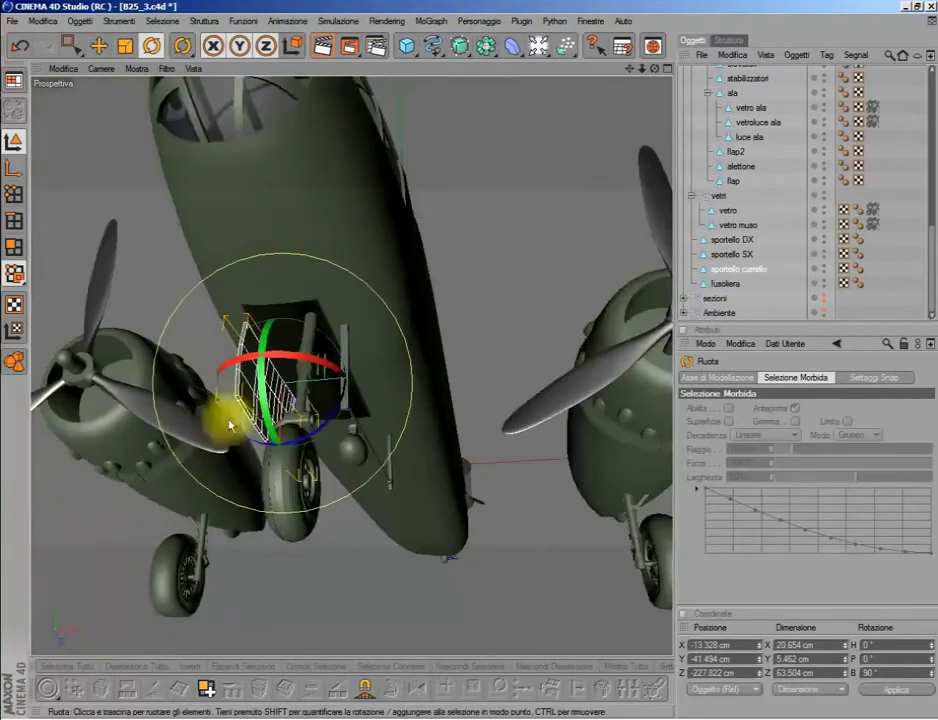
pyautogui.moveTo(655, 68); pyautogui.dragTo(657, 146)
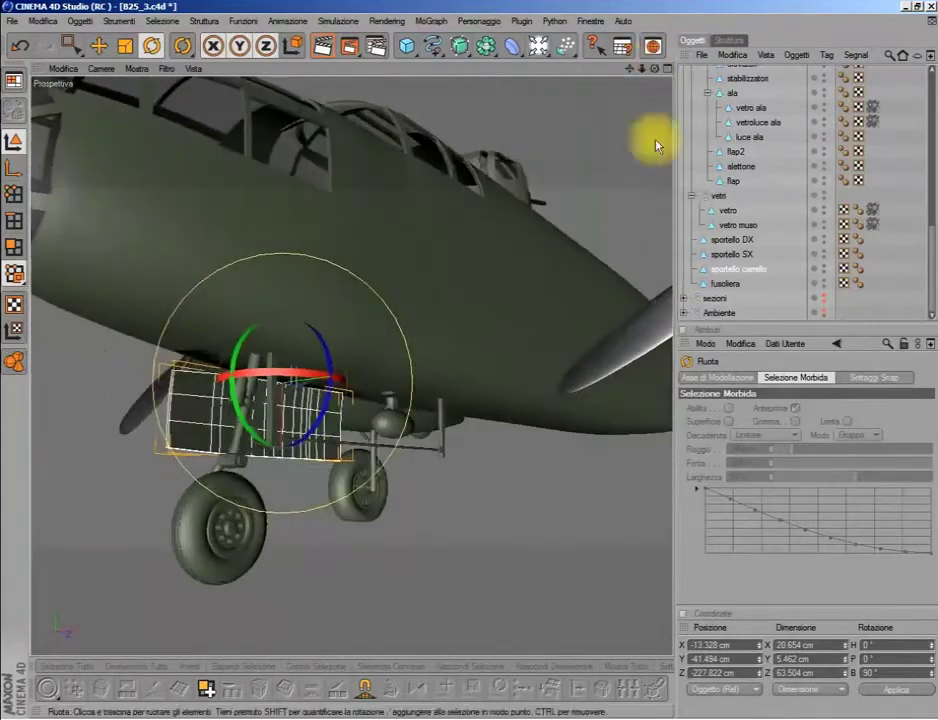
pyautogui.moveTo(655, 68); pyautogui.dragTo(655, 70)
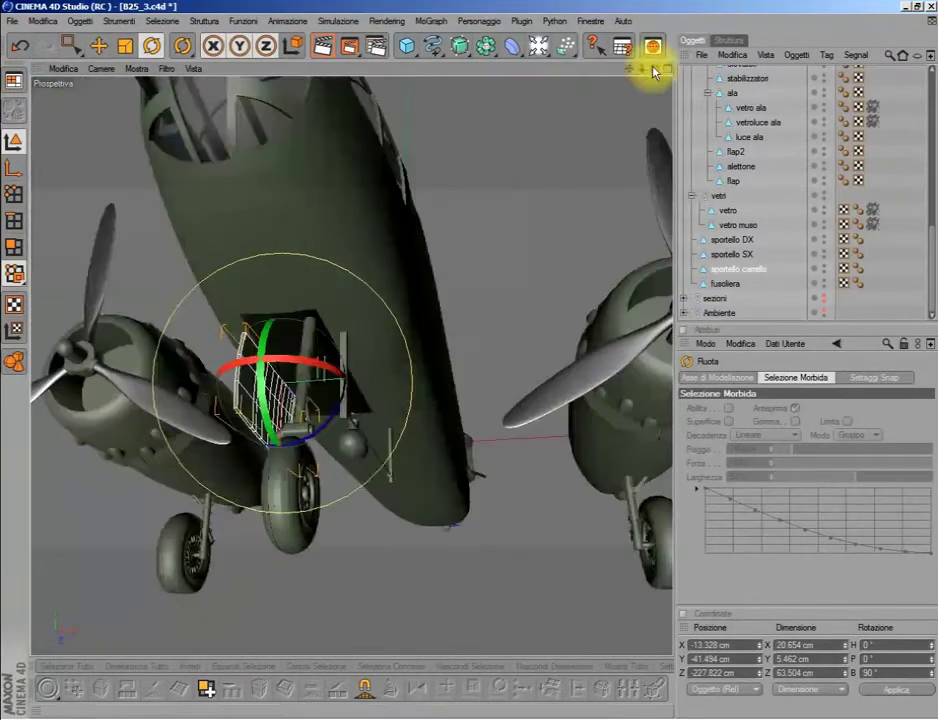
pyautogui.click(823, 266)
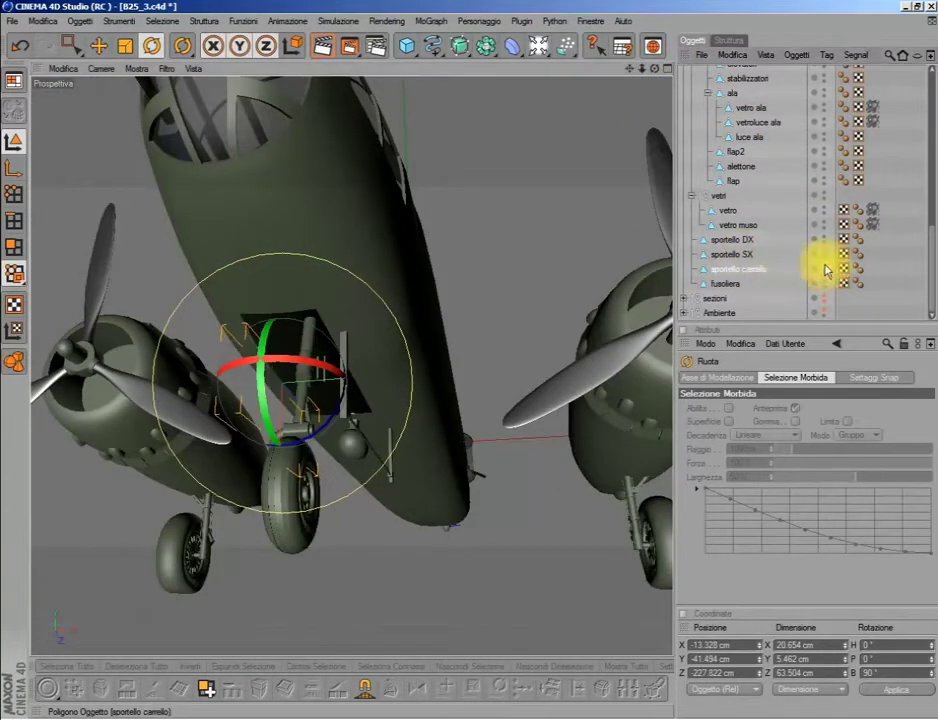
# - Select fusoliera in edge mode and try Selezione Loop on the underside opening
pyautogui.click(823, 281)
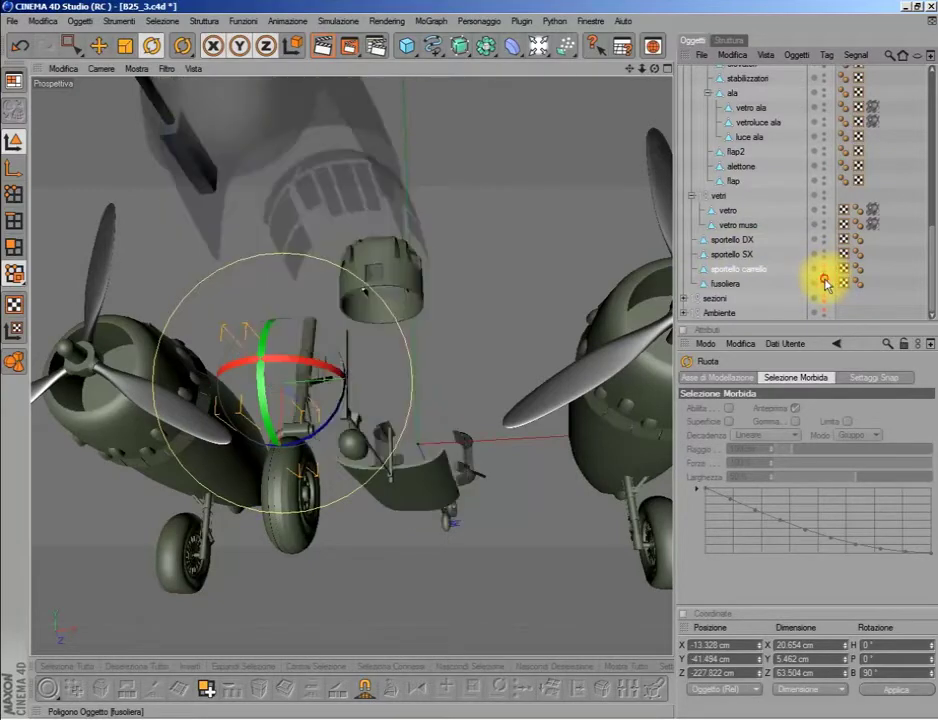
pyautogui.click(823, 281)
pyautogui.click(725, 283)
pyautogui.scroll(3, 486, 304)
pyautogui.scroll(3, 480, 295)
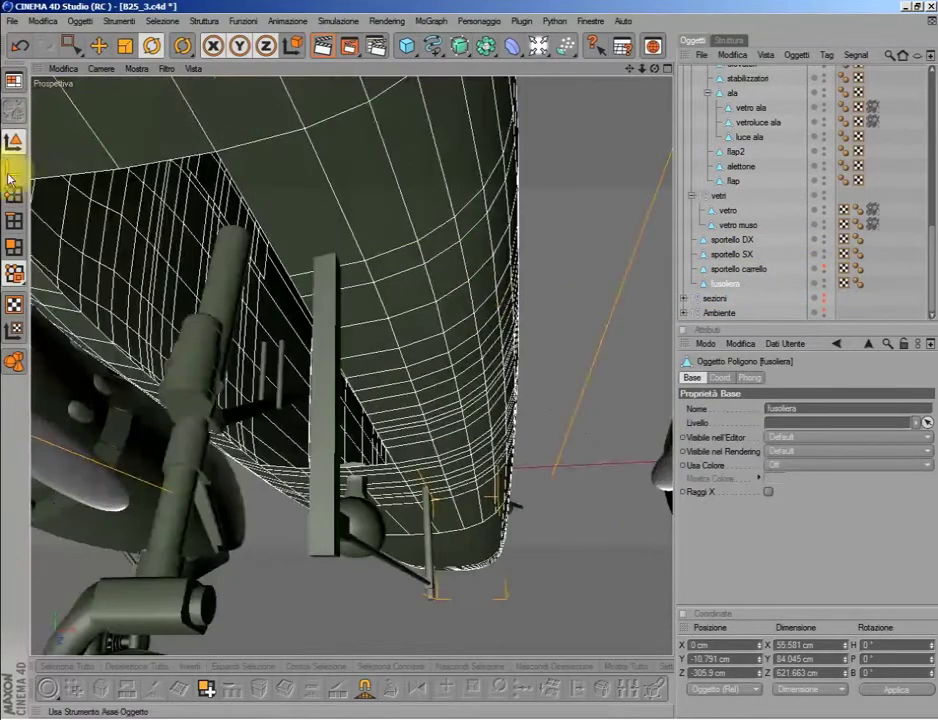
pyautogui.click(14, 141)
pyautogui.click(162, 21)
pyautogui.click(193, 122)
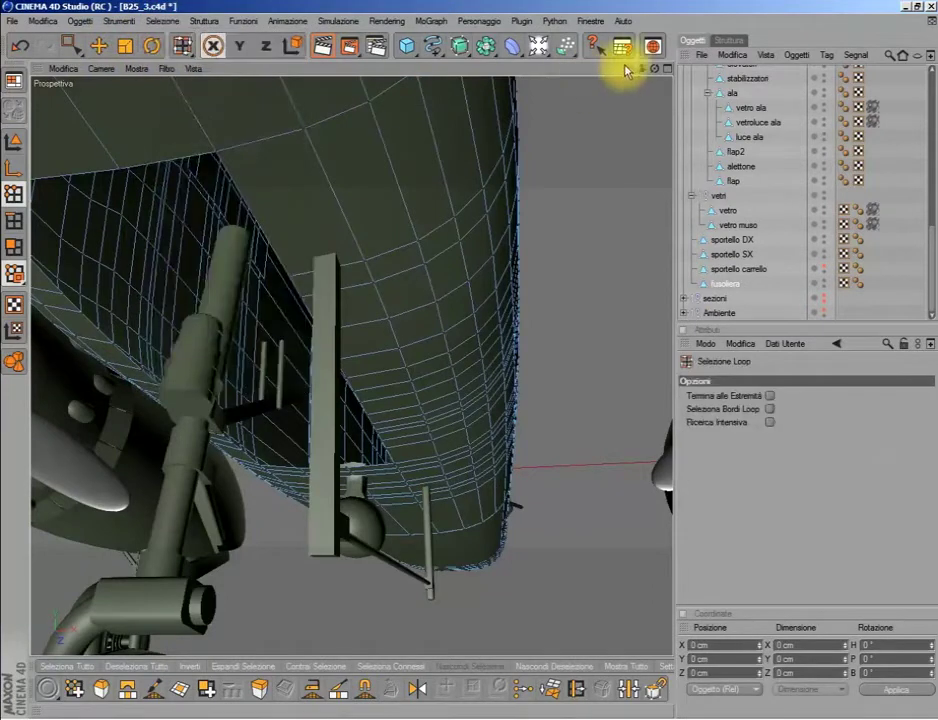
pyautogui.moveTo(628, 69); pyautogui.dragTo(383, 163)
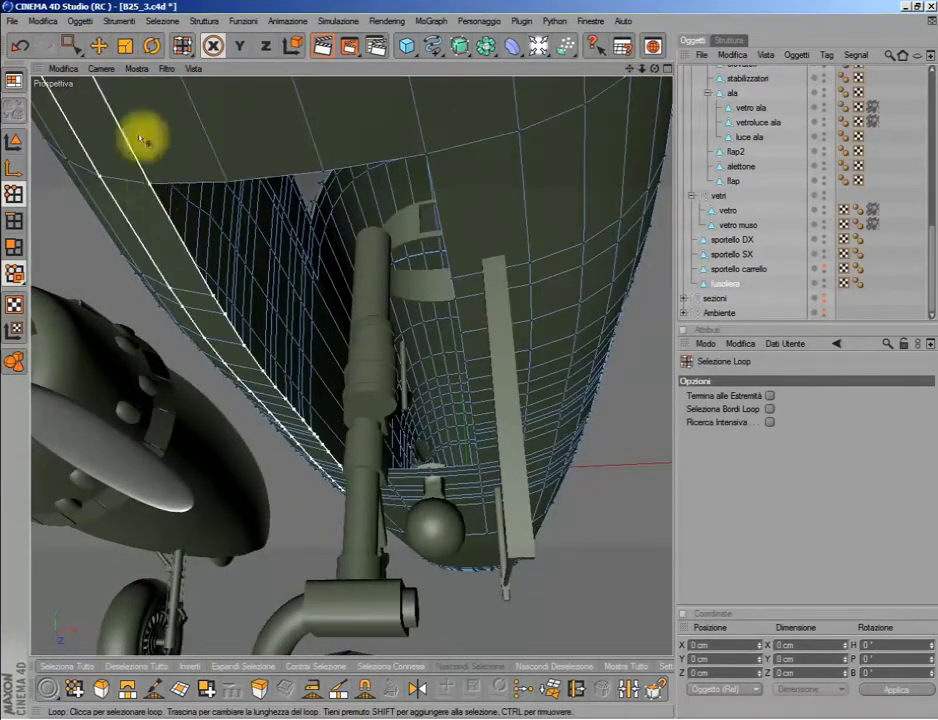
# - With the brush selection, pick a point on the edge of the gear opening
pyautogui.click(71, 45)
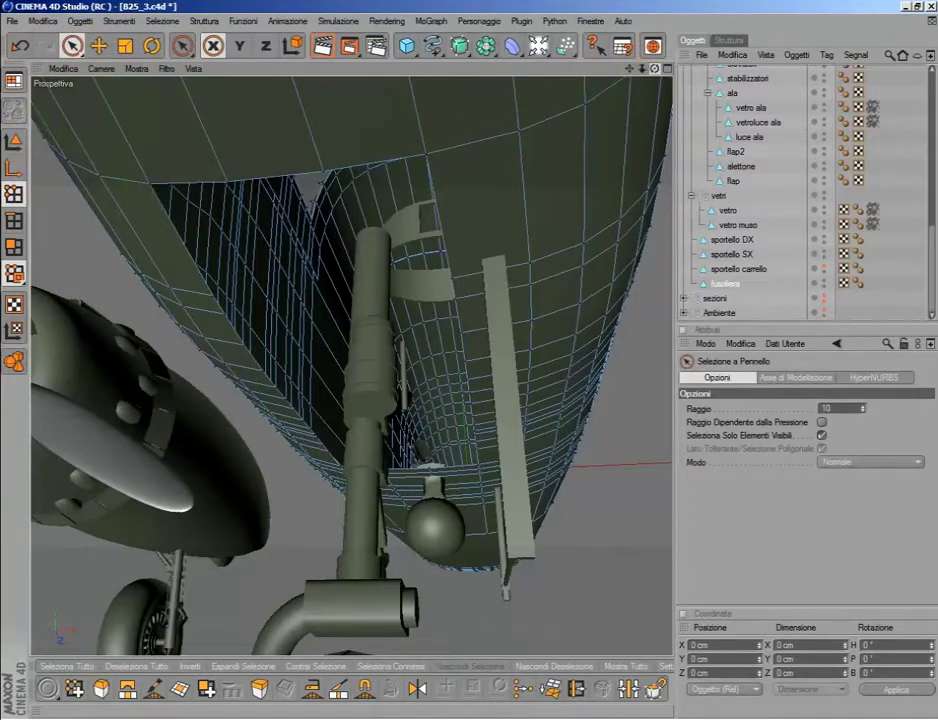
pyautogui.moveTo(630, 68)
pyautogui.mouseDown()
pyautogui.moveTo(646, 133)
pyautogui.moveTo(357, 141)
pyautogui.mouseUp()
pyautogui.click(205, 155)
pyautogui.moveTo(652, 70); pyautogui.dragTo(310, 108)
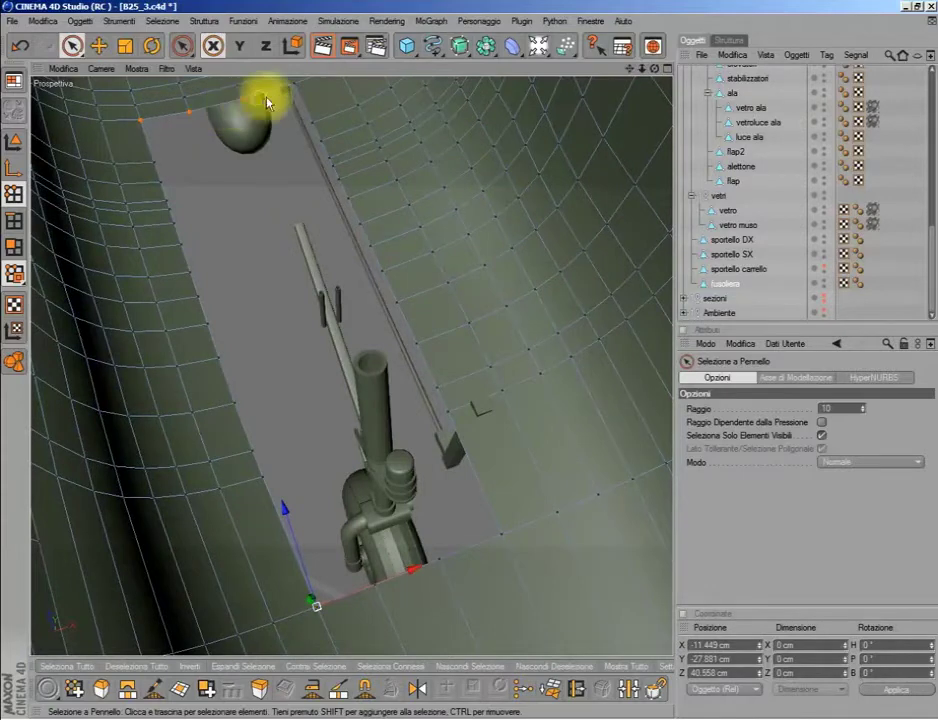
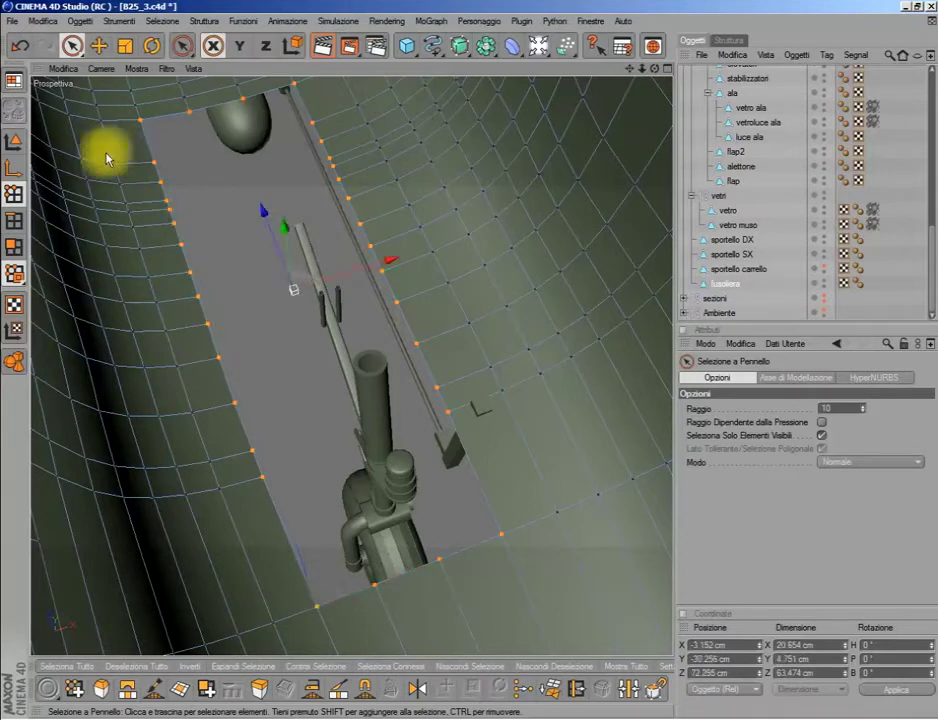
# - Paint-select the rectangular patch of fuselage faces over the landing gear, trimming the extra rows
pyautogui.click(182, 45)
pyautogui.click(232, 84)
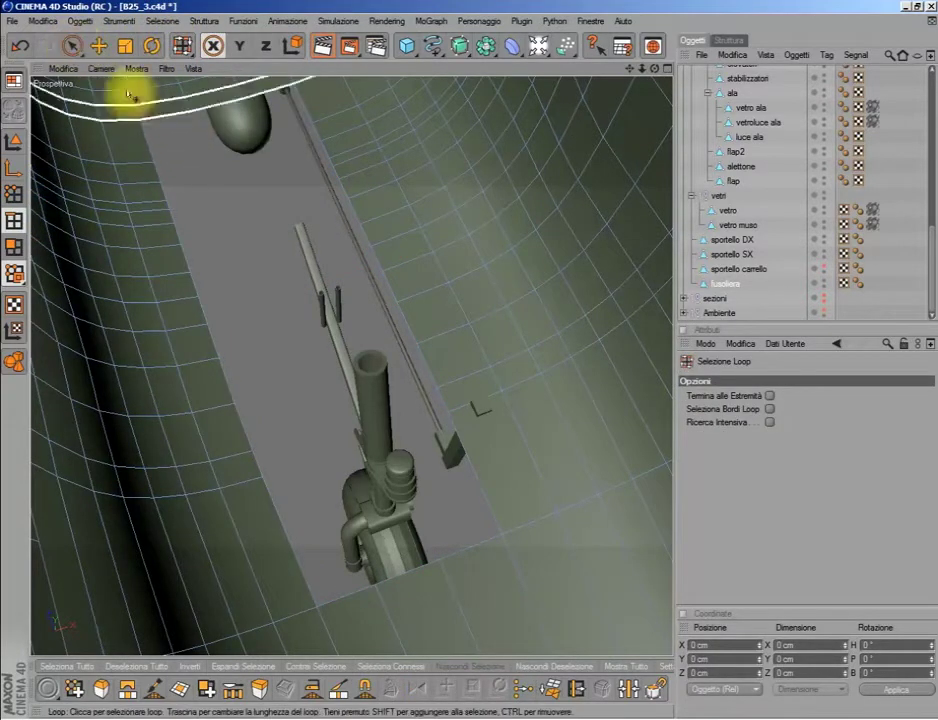
pyautogui.click(72, 45)
pyautogui.click(76, 47)
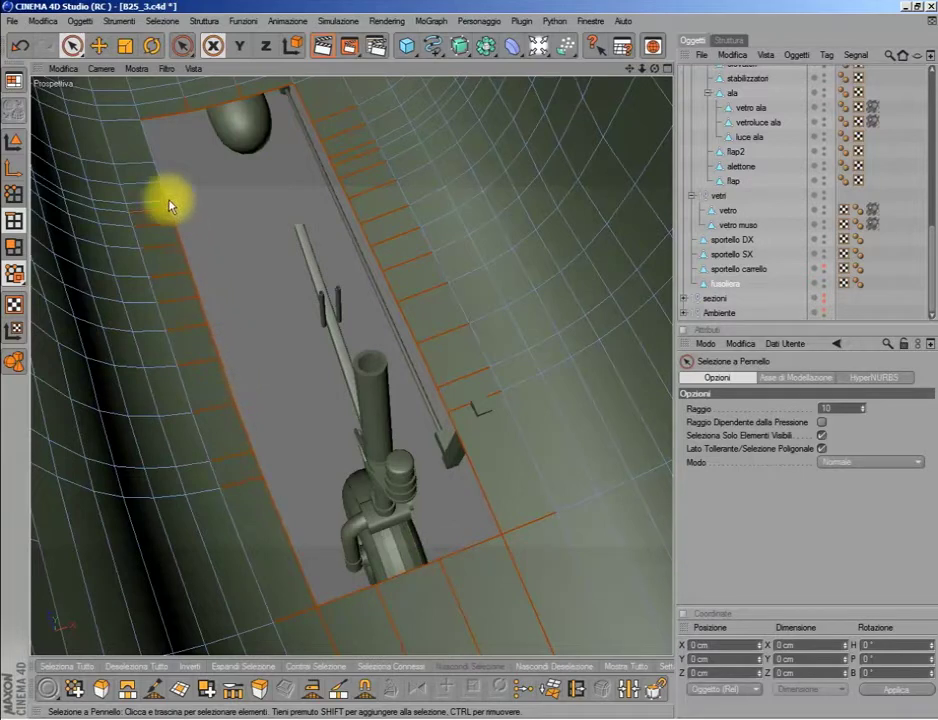
pyautogui.moveTo(141, 135); pyautogui.dragTo(128, 185)
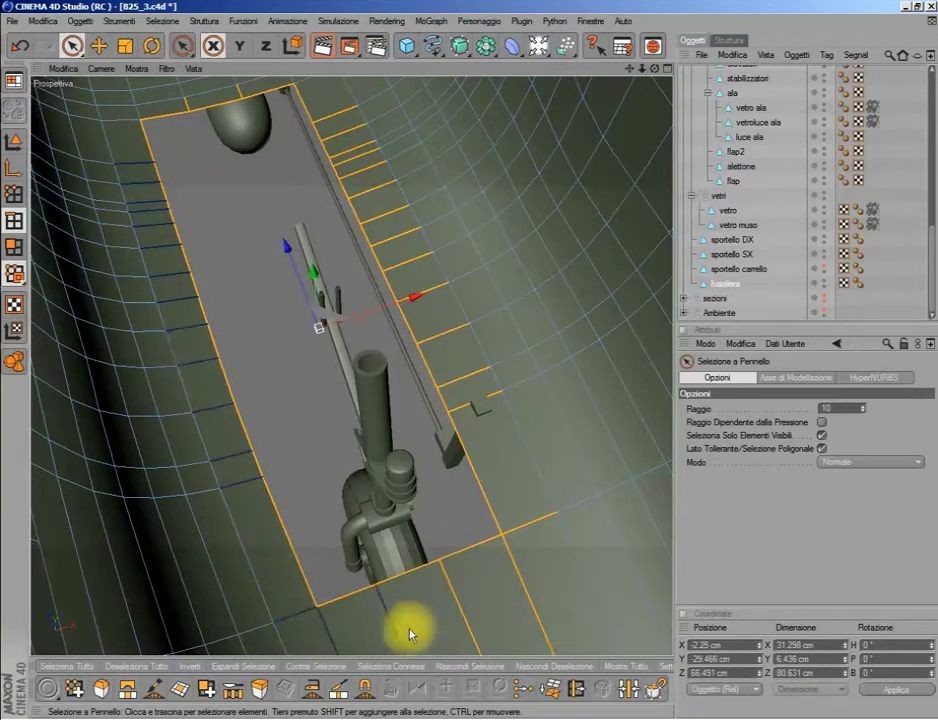
pyautogui.keyDown('ctrl'); pyautogui.moveTo(396, 203); pyautogui.dragTo(341, 80); pyautogui.keyUp('ctrl')
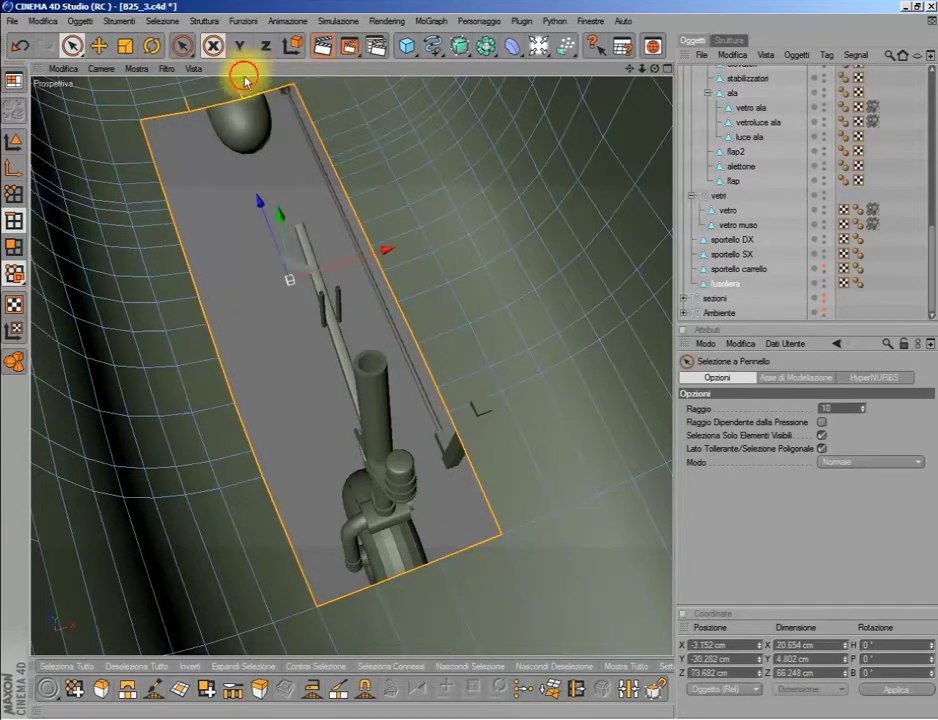
# - Extrude the patch and push its end face into the fuselage, slightly rescaled, to form a well
pyautogui.click(259, 688)
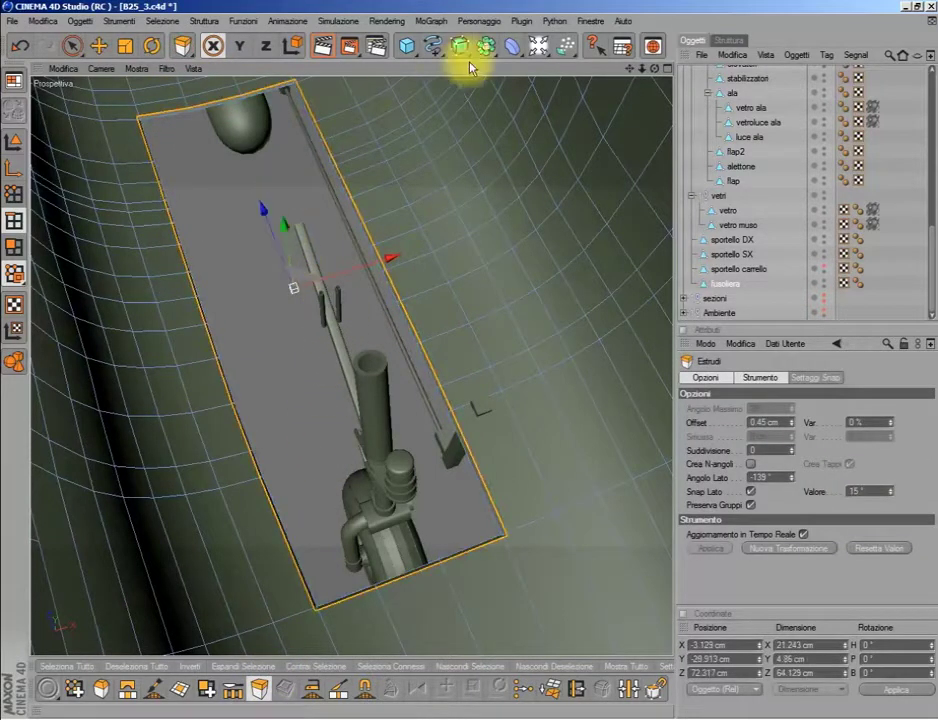
pyautogui.click(71, 45)
pyautogui.moveTo(284, 223); pyautogui.dragTo(188, 138)
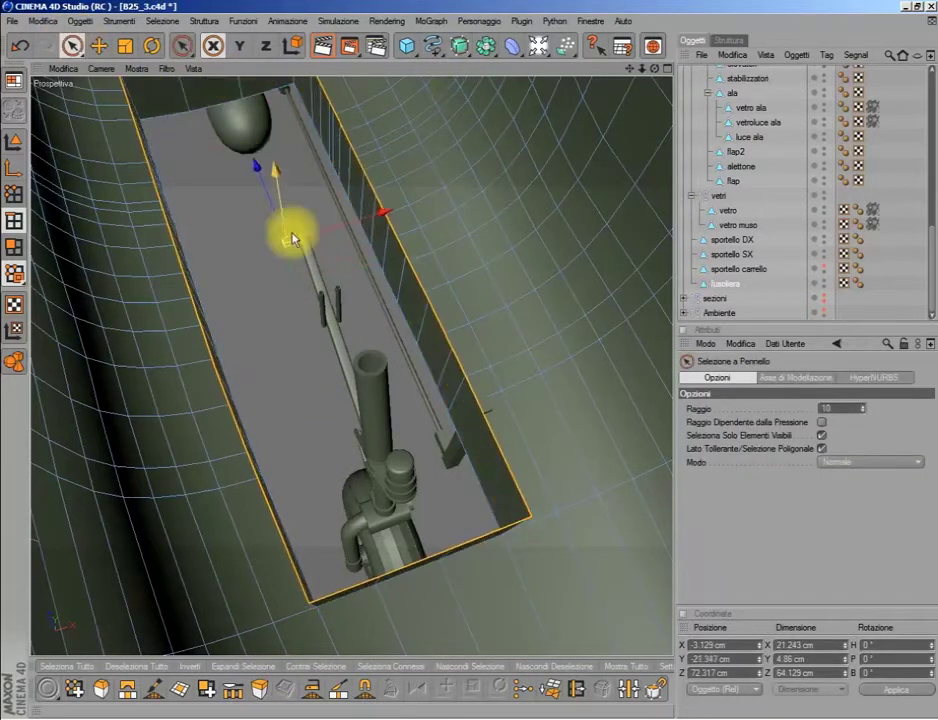
pyautogui.moveTo(655, 68)
pyautogui.mouseDown()
pyautogui.moveTo(640, 95)
pyautogui.moveTo(655, 40)
pyautogui.mouseUp()
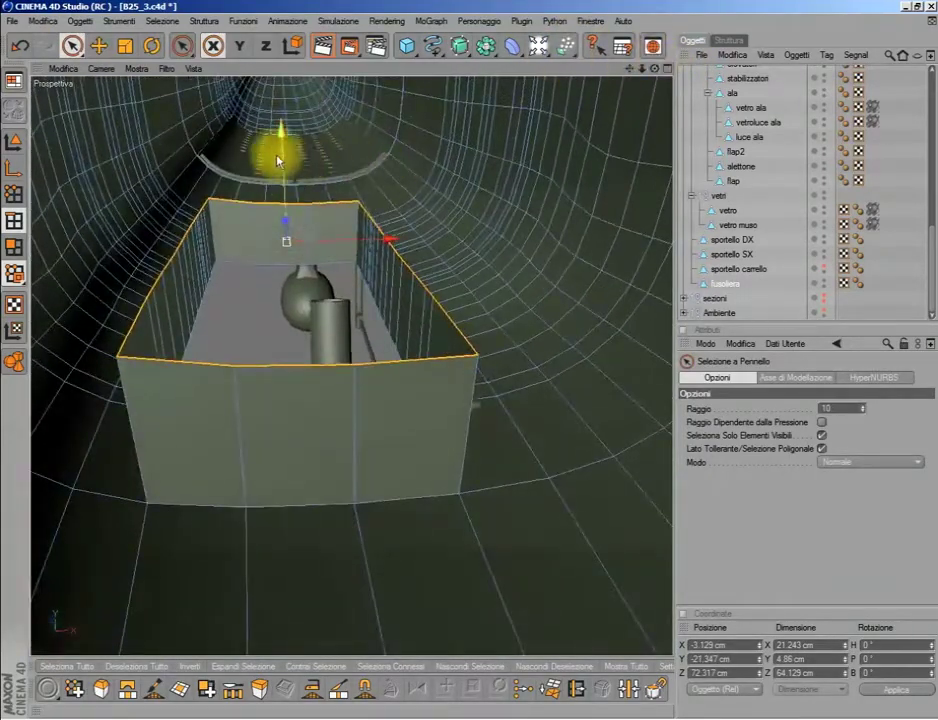
pyautogui.moveTo(278, 160); pyautogui.dragTo(280, 62)
pyautogui.click(125, 45)
pyautogui.moveTo(360, 157); pyautogui.dragTo(368, 159)
# - Cap the open end of the gear well with Close Polygon Hole
pyautogui.click(180, 688)
pyautogui.click(262, 205)
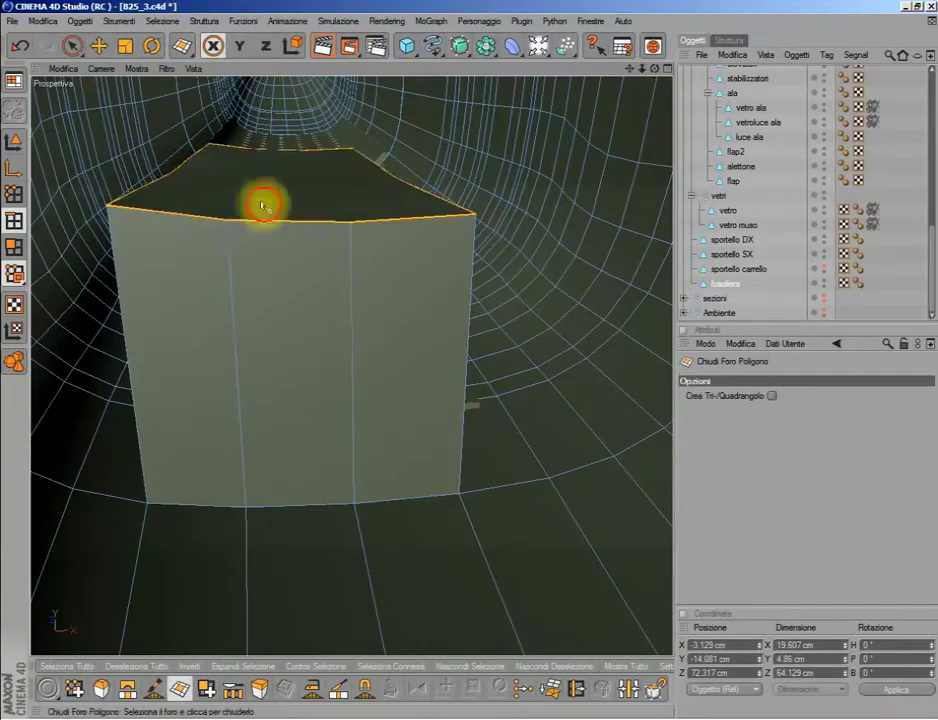
pyautogui.moveTo(641, 68); pyautogui.dragTo(615, 122)
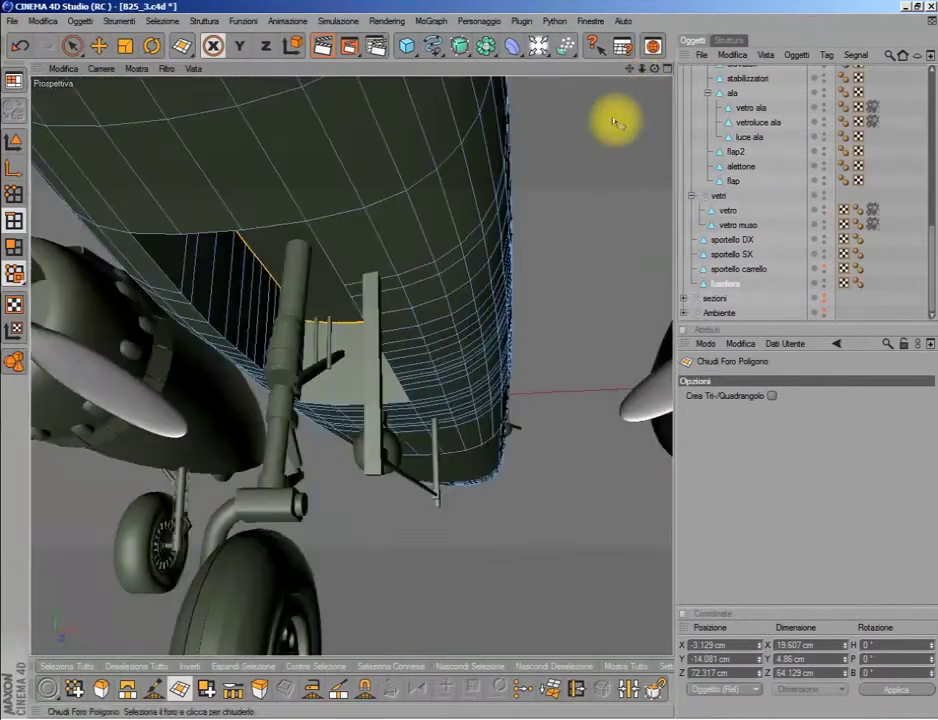
# - Select the top points of the landing-gear strut cylinder
pyautogui.moveTo(632, 78); pyautogui.dragTo(178, 38)
pyautogui.click(72, 45)
pyautogui.click(14, 140)
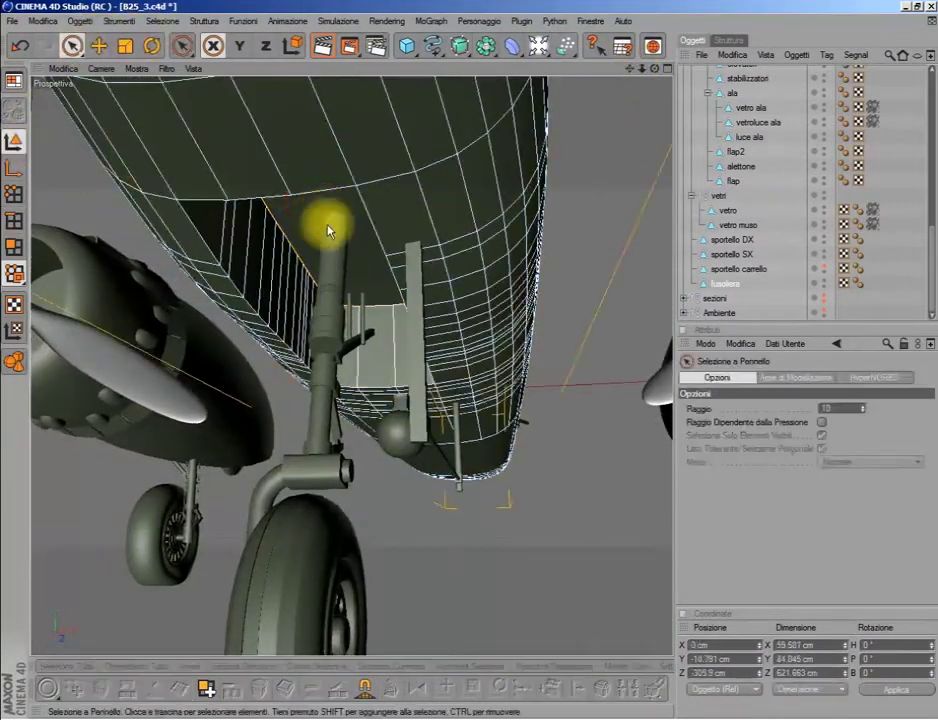
pyautogui.click(329, 218)
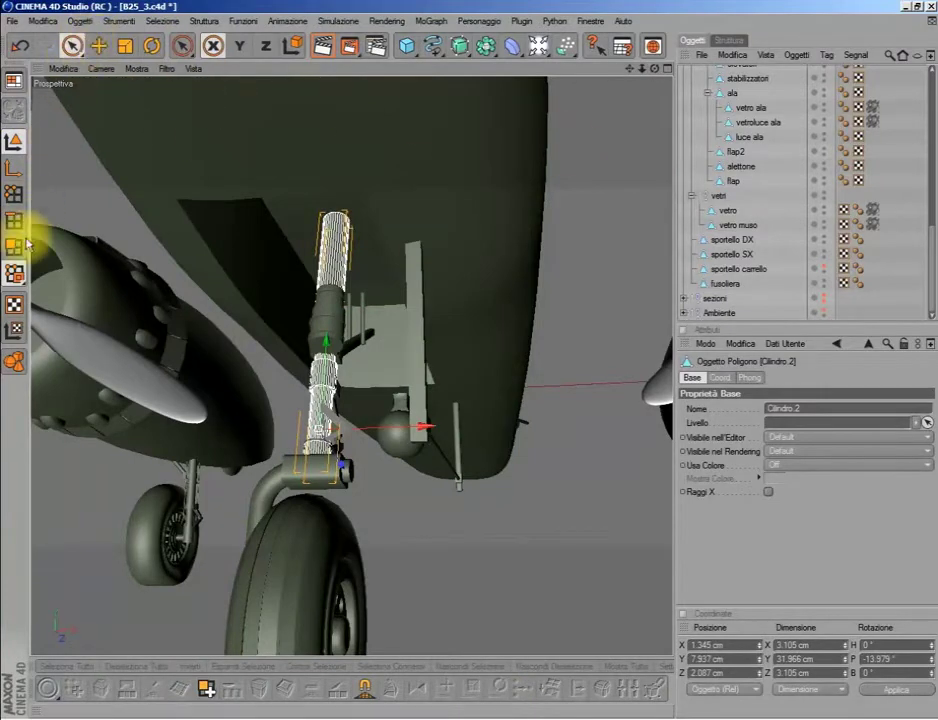
pyautogui.click(14, 193)
pyautogui.click(93, 52)
pyautogui.moveTo(237, 142); pyautogui.dragTo(373, 216)
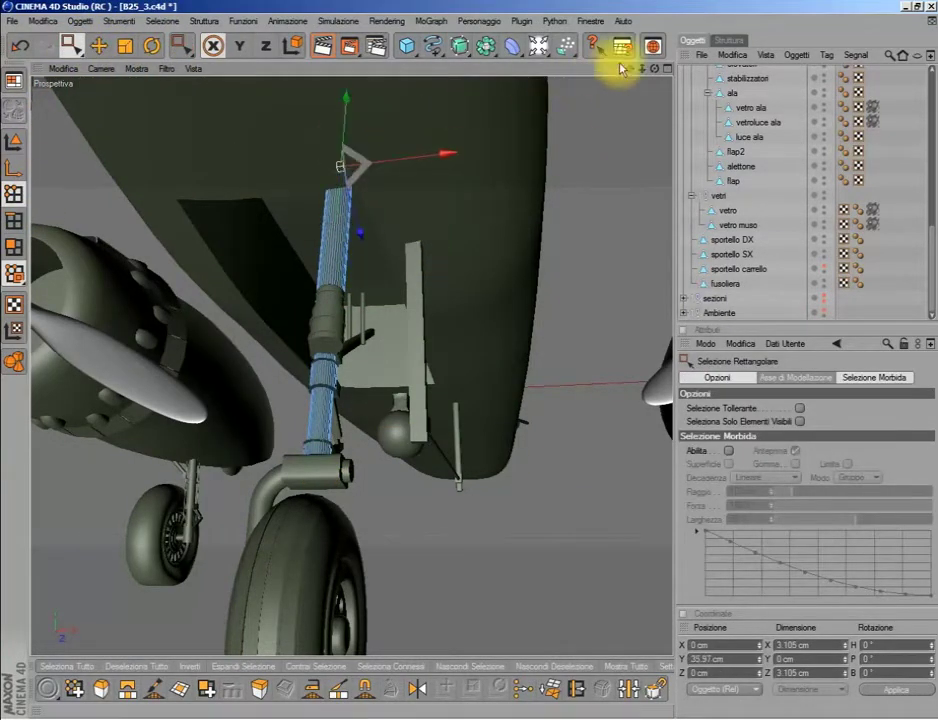
pyautogui.moveTo(625, 68); pyautogui.dragTo(340, 166)
pyautogui.click(68, 52)
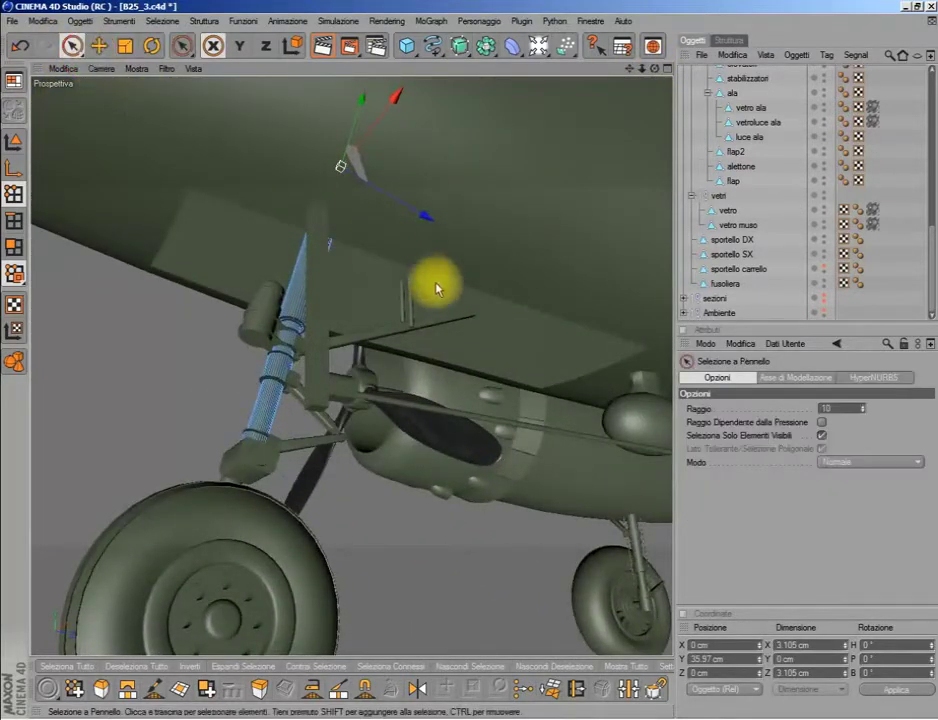
# - Select Cilindro.5 and raise its selected points
pyautogui.click(13, 141)
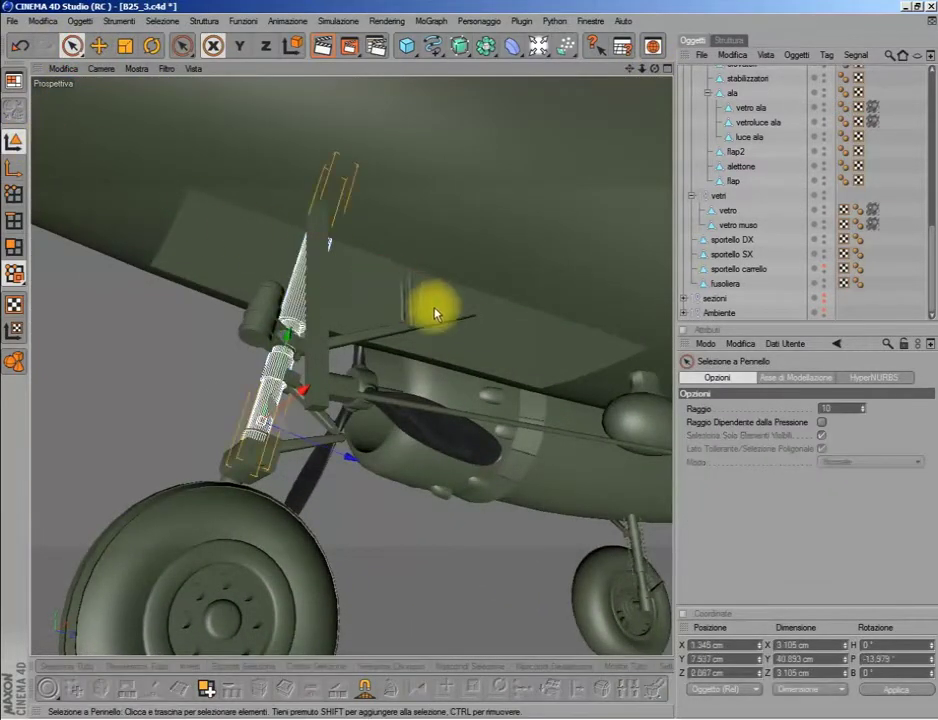
pyautogui.click(408, 293)
pyautogui.click(13, 193)
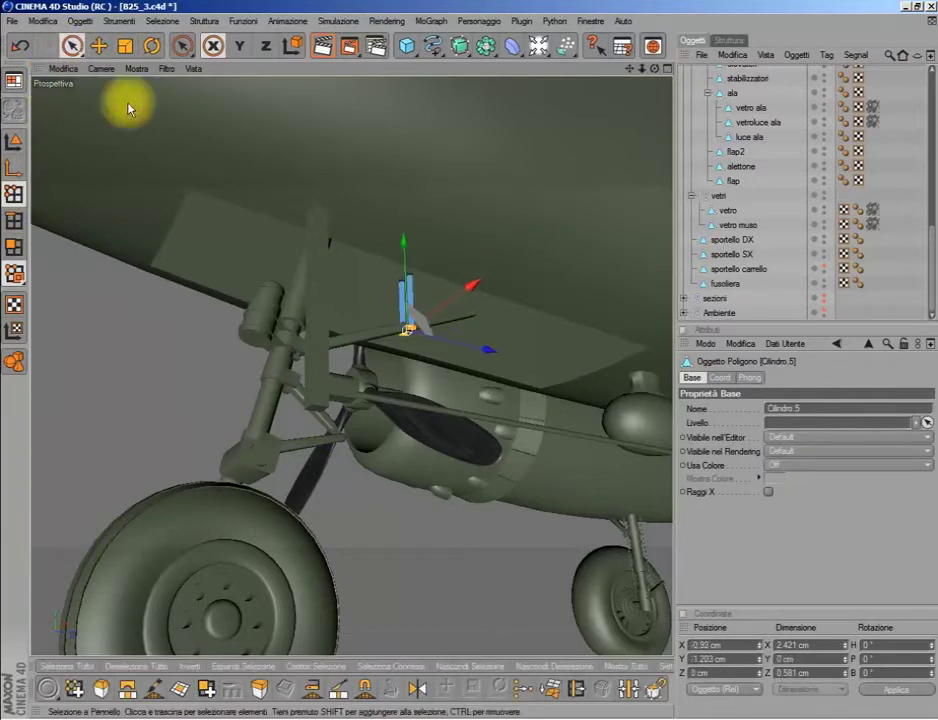
pyautogui.click(70, 45)
pyautogui.moveTo(402, 260); pyautogui.dragTo(402, 238)
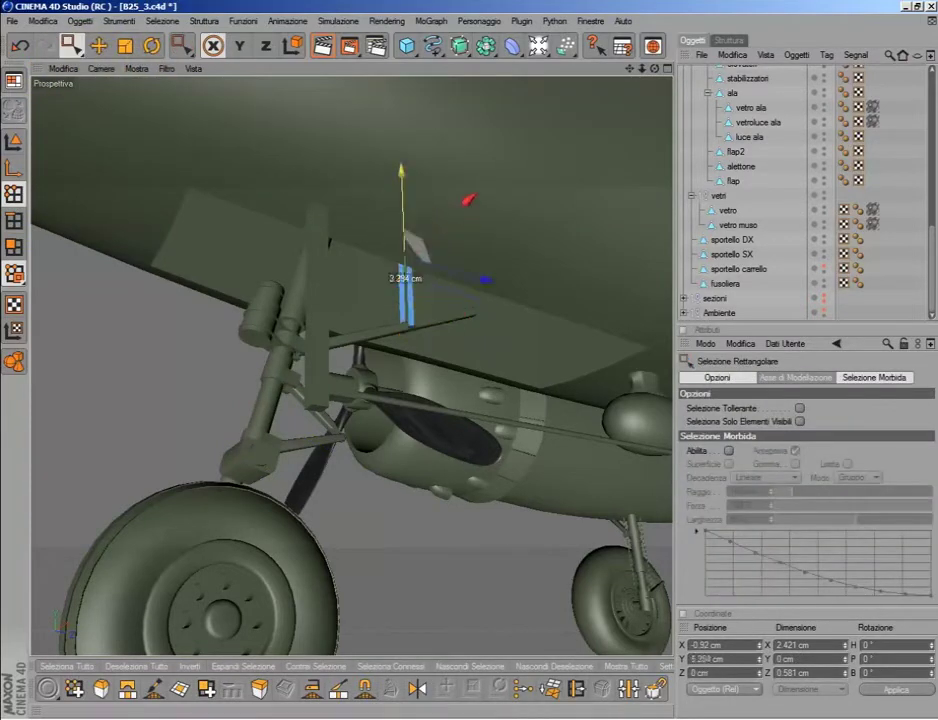
pyautogui.click(69, 63)
pyautogui.click(13, 141)
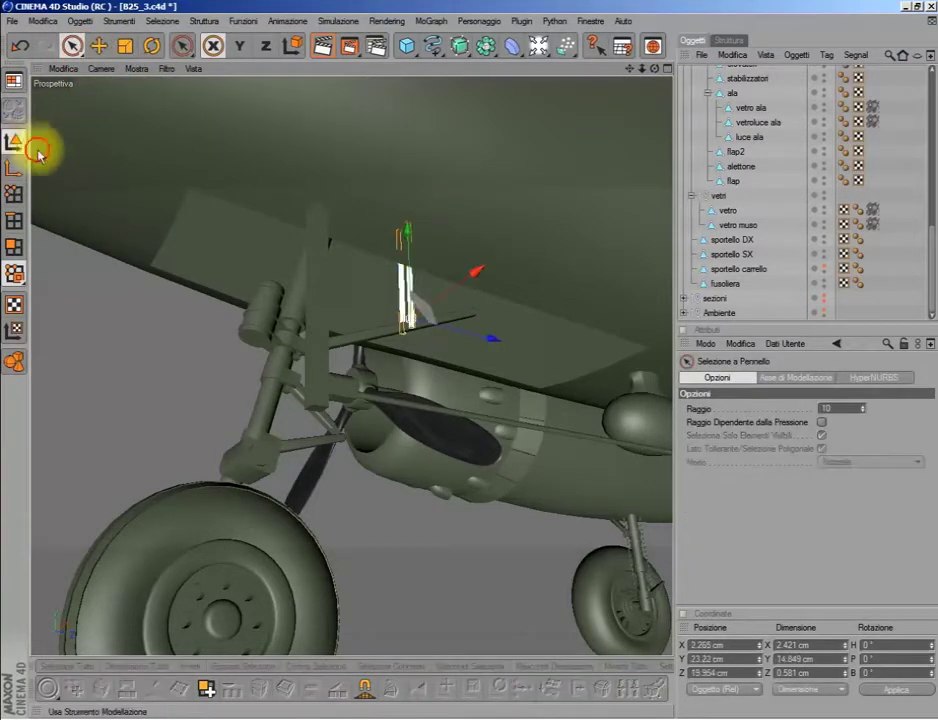
# - Stretch Cilindro.5's end into a long brace rod toward the strut and unhide sportello carrello
pyautogui.click(70, 45)
pyautogui.click(94, 88)
pyautogui.click(13, 193)
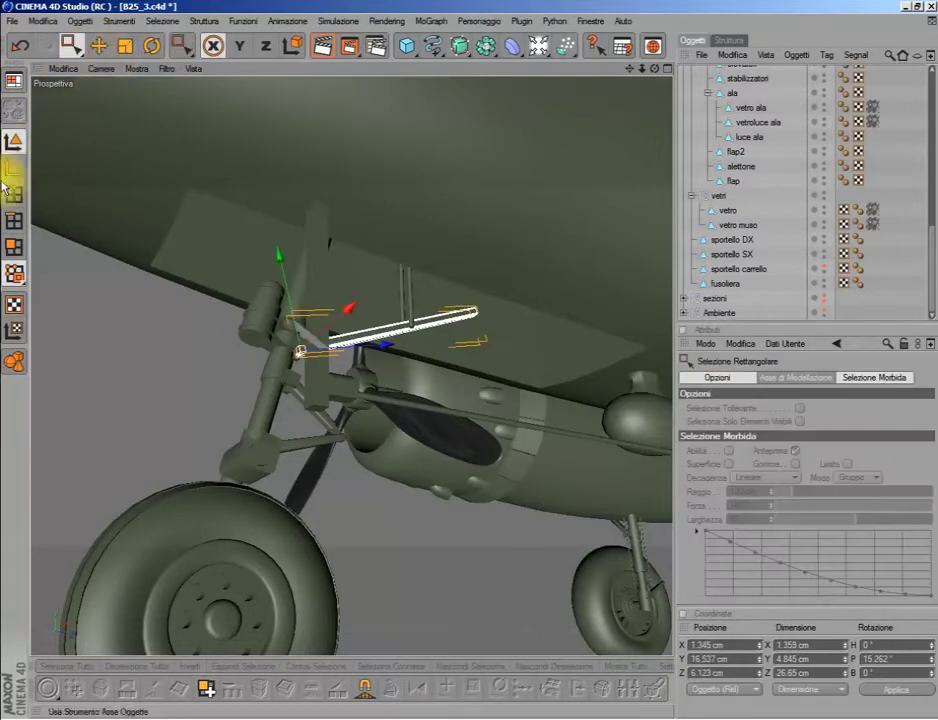
pyautogui.moveTo(530, 311); pyautogui.dragTo(537, 314)
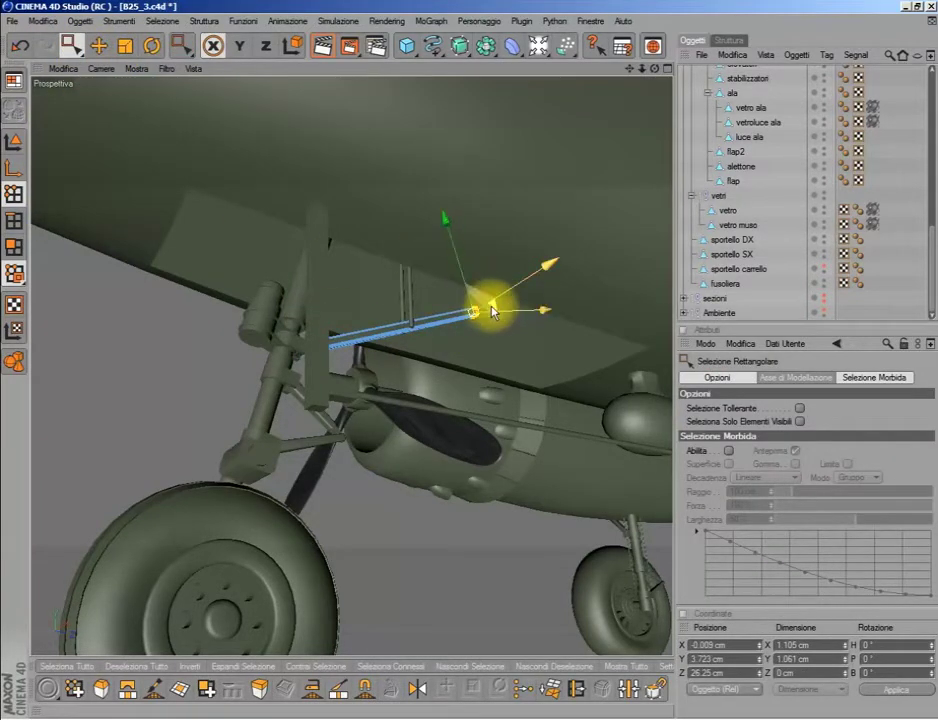
pyautogui.moveTo(537, 312)
pyautogui.mouseDown()
pyautogui.moveTo(489, 292)
pyautogui.moveTo(579, 243)
pyautogui.mouseUp()
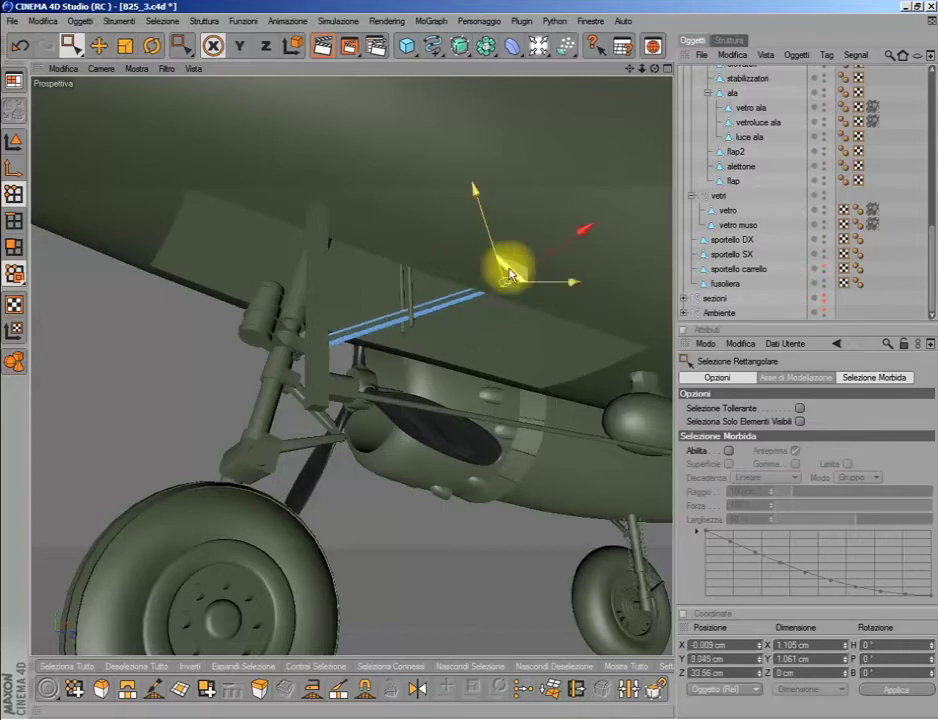
pyautogui.moveTo(648, 77); pyautogui.dragTo(560, 218)
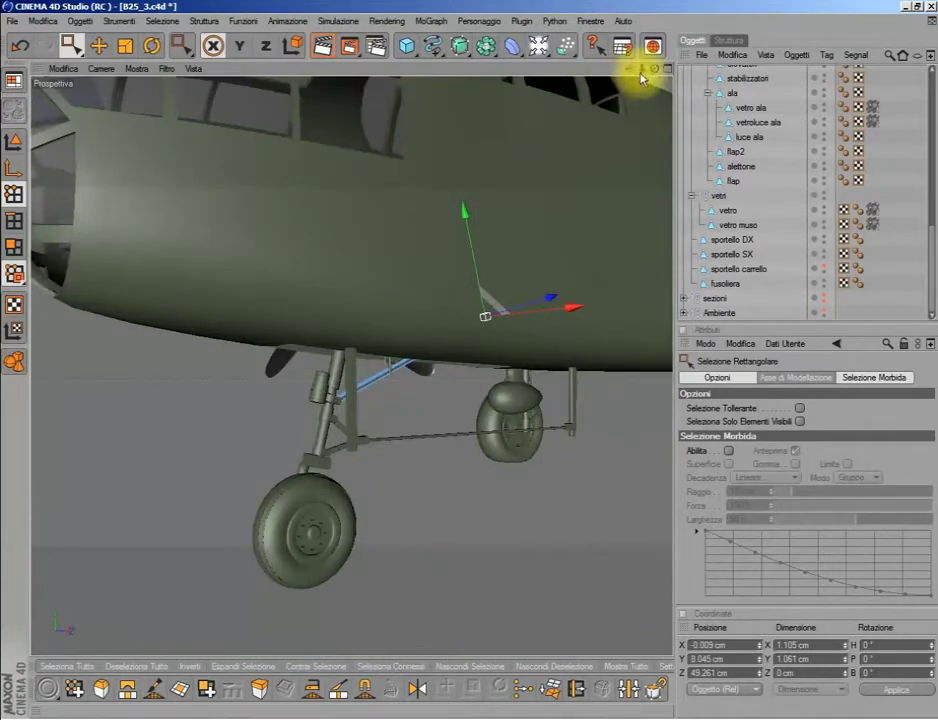
pyautogui.click(823, 268)
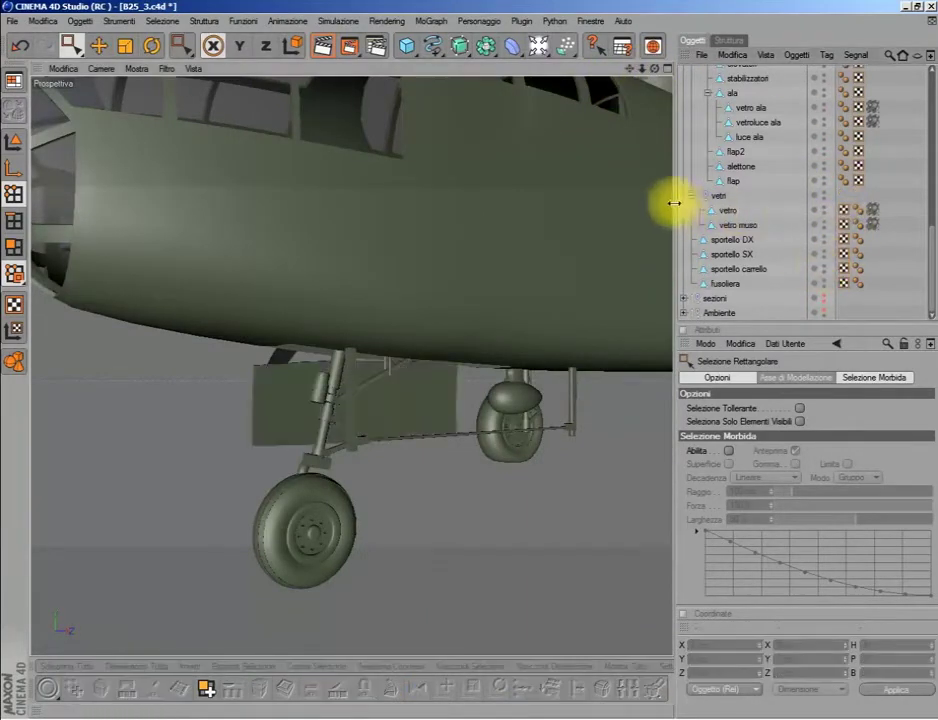
# - Tilt the sportello carrello gear door to a pitch of -3.55°
pyautogui.moveTo(655, 68); pyautogui.dragTo(698, 243)
pyautogui.click(735, 268)
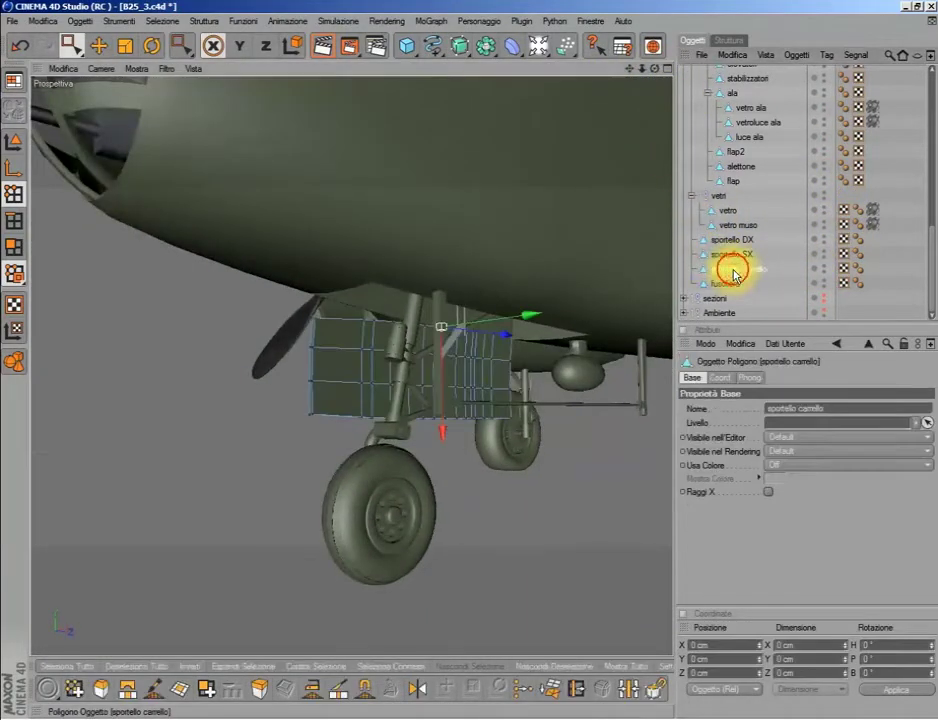
pyautogui.click(151, 45)
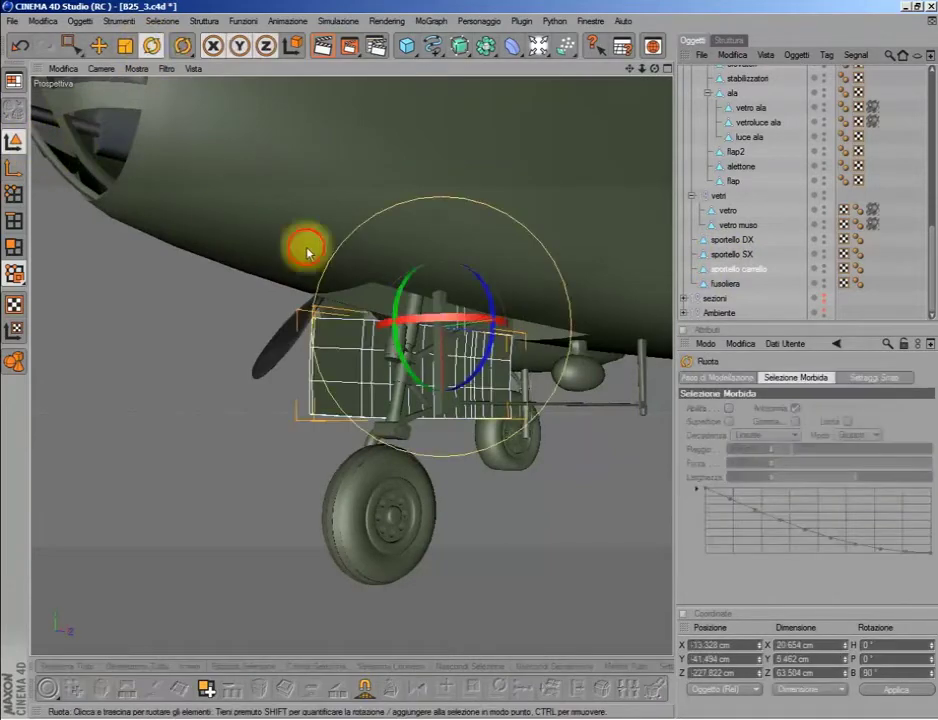
pyautogui.moveTo(419, 389); pyautogui.dragTo(418, 390)
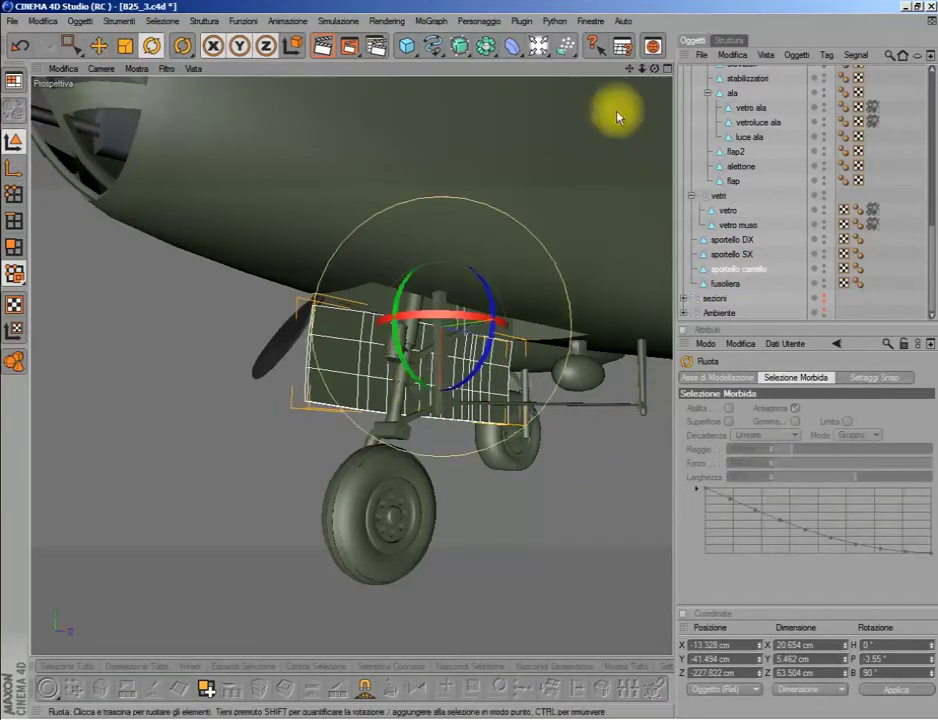
# - Orbit around the nose landing gear to a side-on view, then switch to the Top wireframe viewport
pyautogui.moveTo(655, 68); pyautogui.dragTo(690, 160)
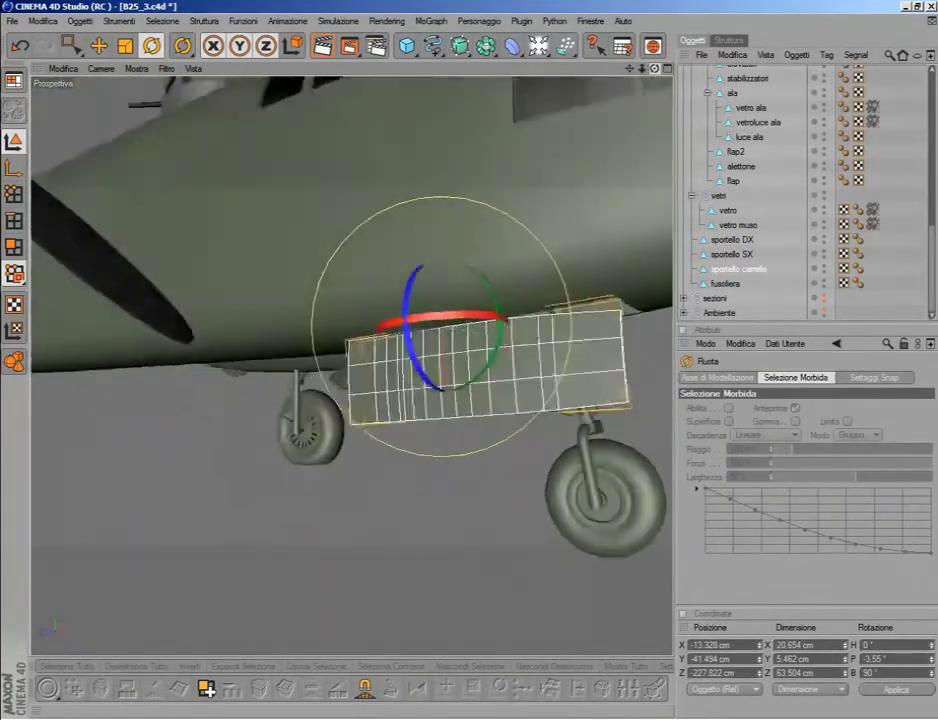
pyautogui.moveTo(655, 68); pyautogui.dragTo(586, 150)
pyautogui.moveTo(655, 68); pyautogui.dragTo(628, 119)
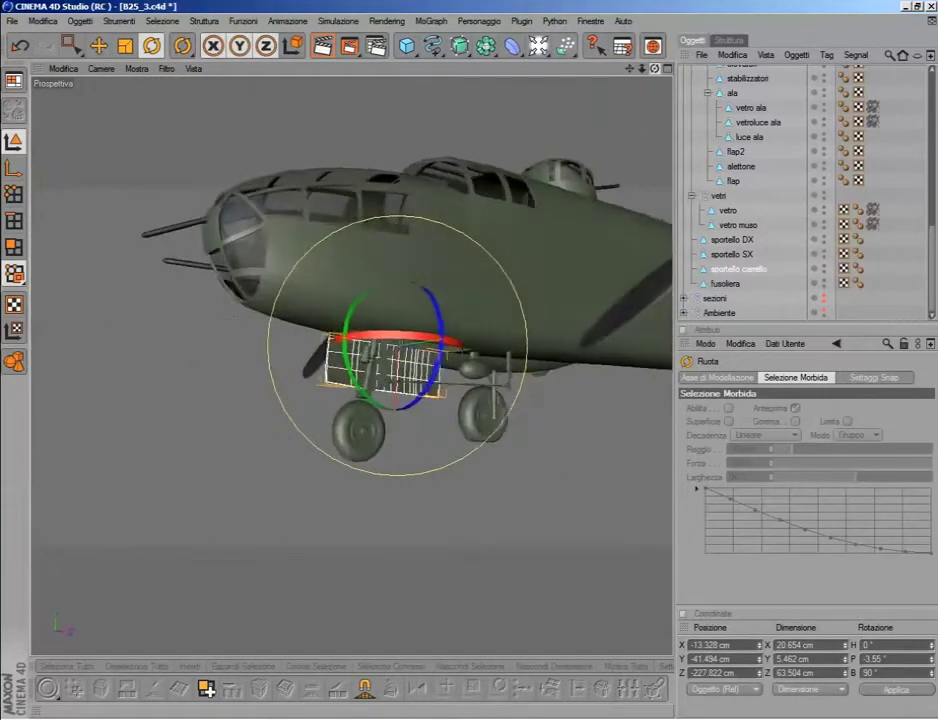
pyautogui.moveTo(628, 69); pyautogui.dragTo(628, 128)
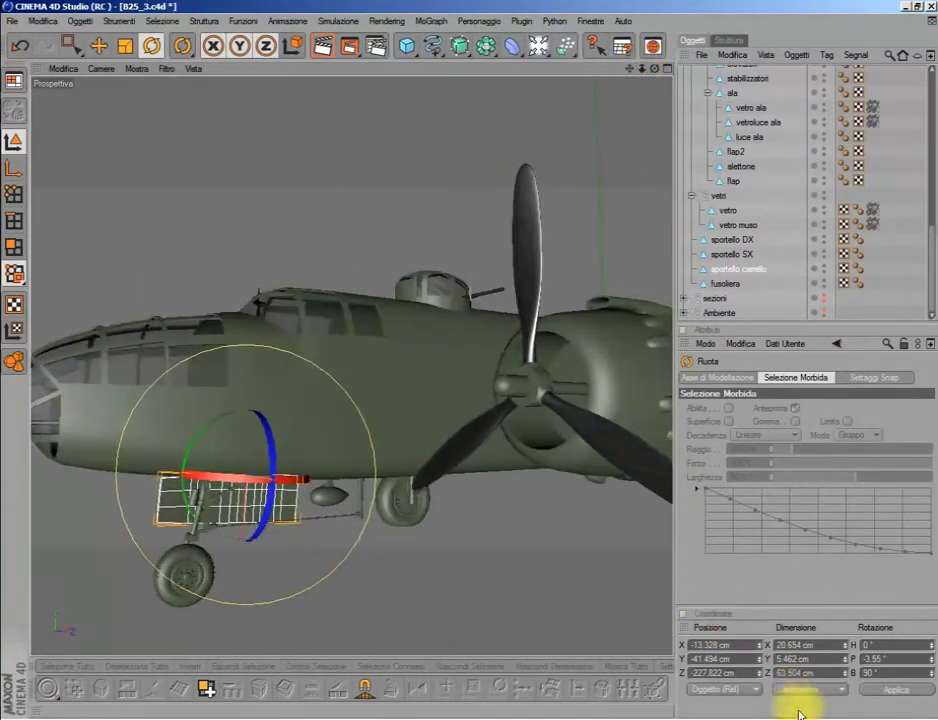
pyautogui.click(796, 712)
pyautogui.click(796, 690)
pyautogui.click(660, 650)
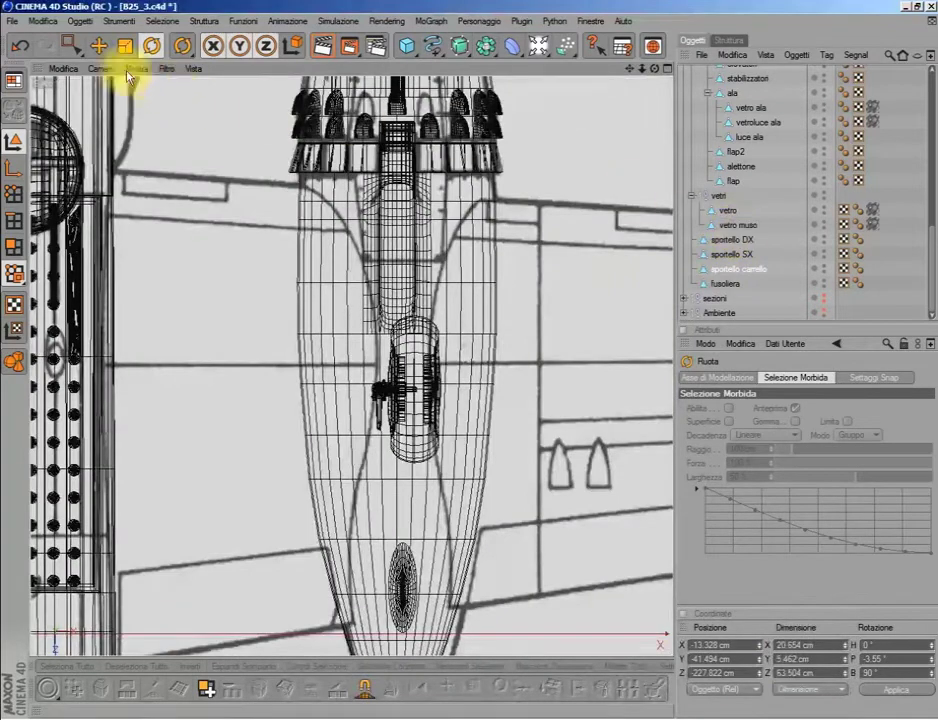
# - Select motore and paint-select the polygons under the nacelle around the wheel
pyautogui.click(72, 45)
pyautogui.click(349, 262)
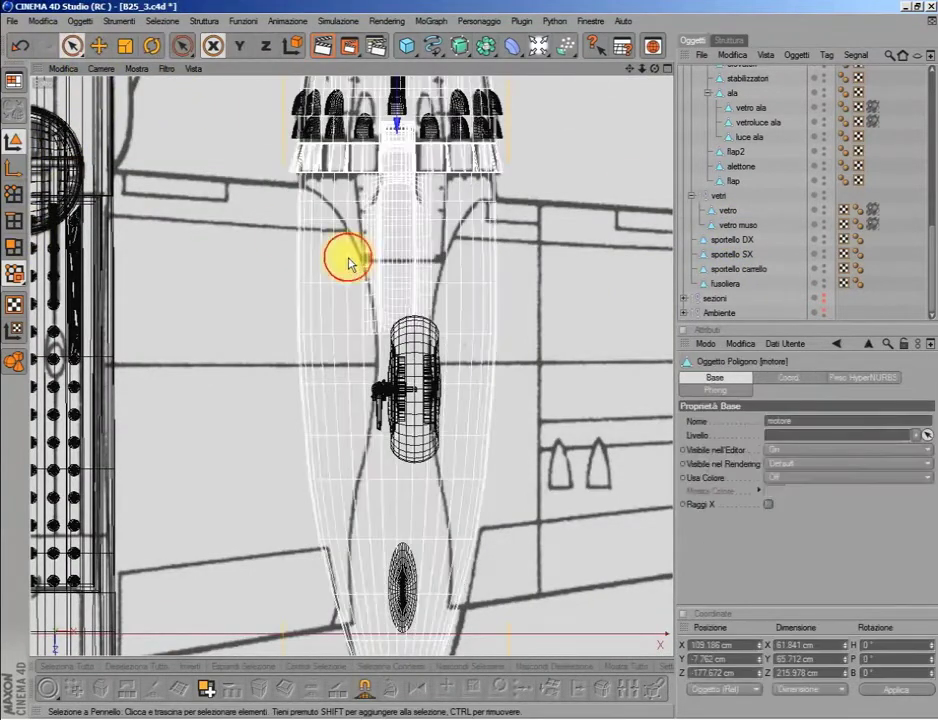
pyautogui.scroll(5, 724, 186)
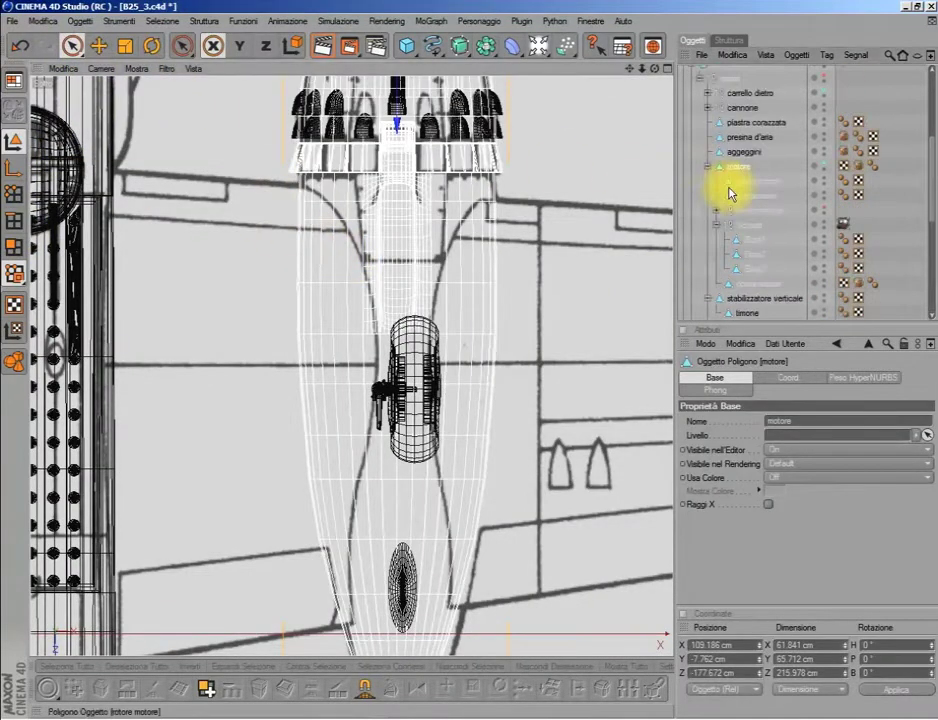
pyautogui.click(14, 247)
pyautogui.click(72, 45)
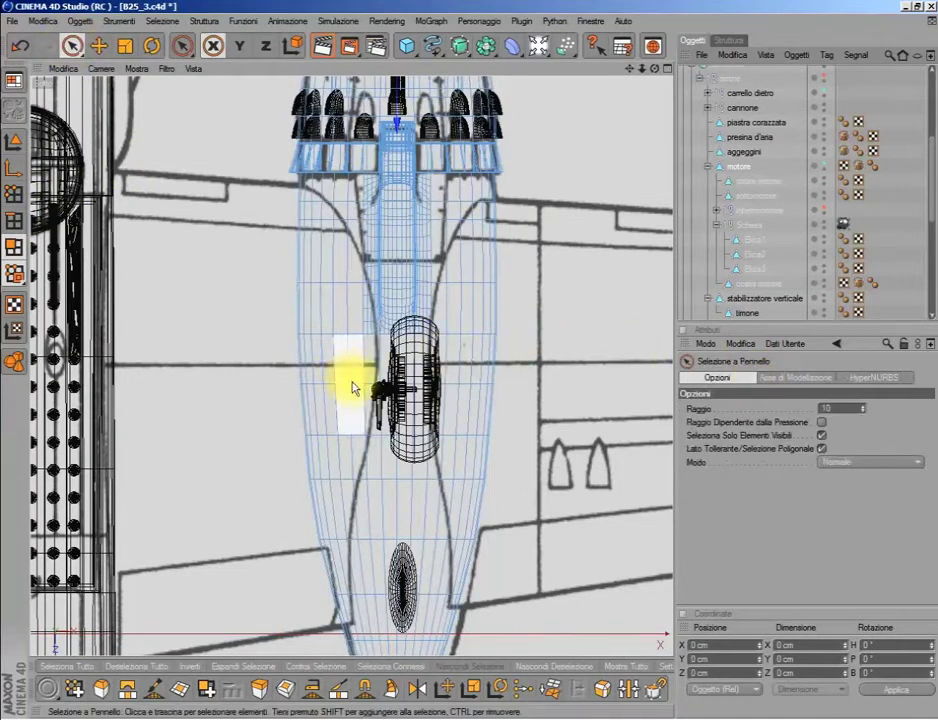
pyautogui.click(339, 689)
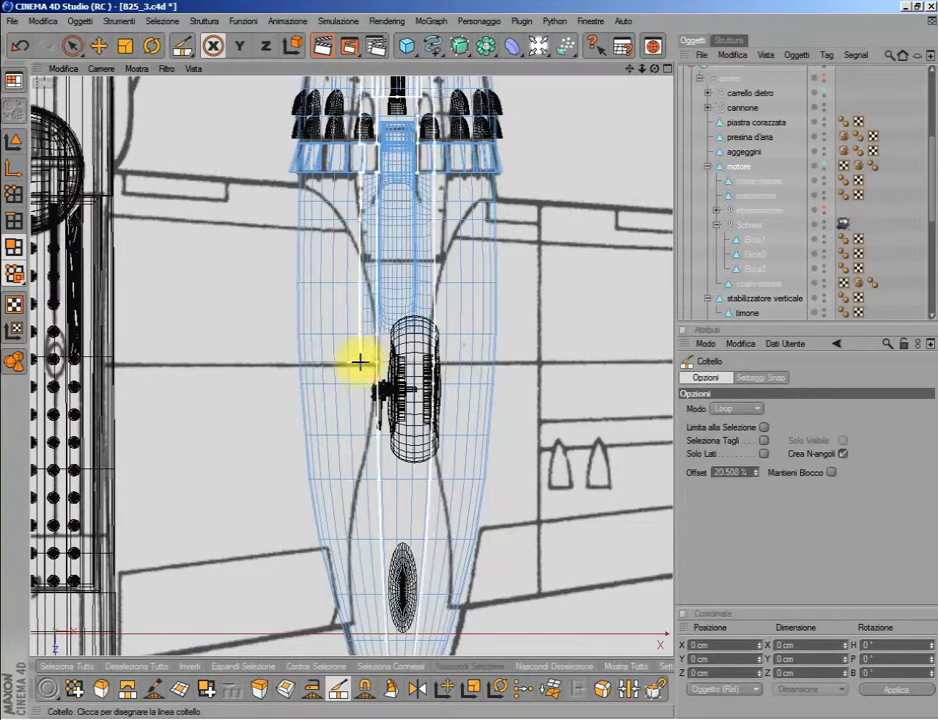
pyautogui.click(72, 45)
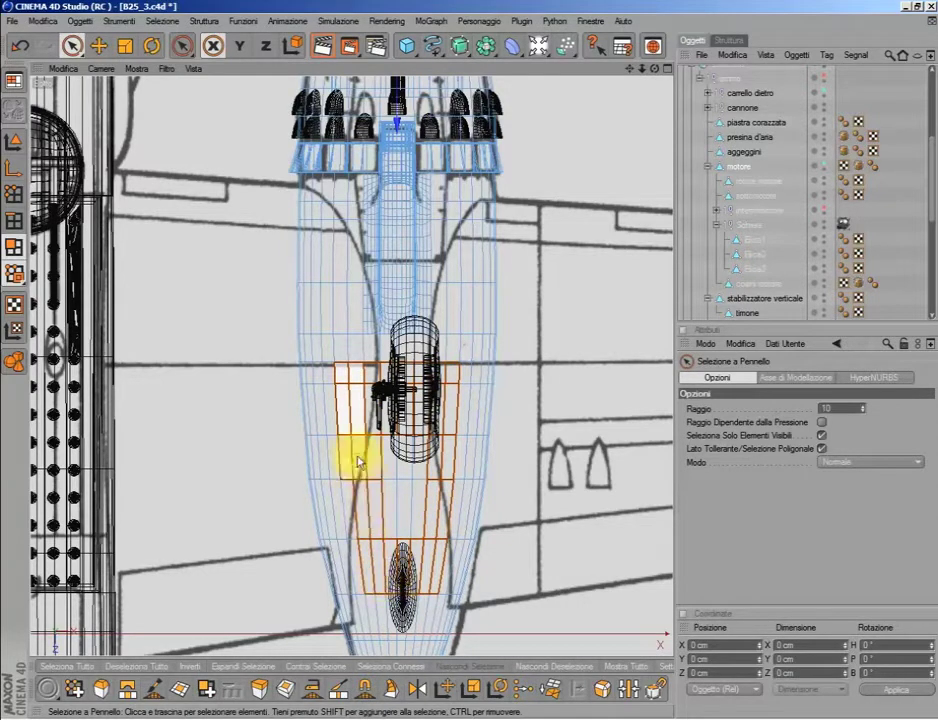
pyautogui.moveTo(393, 490); pyautogui.dragTo(413, 506)
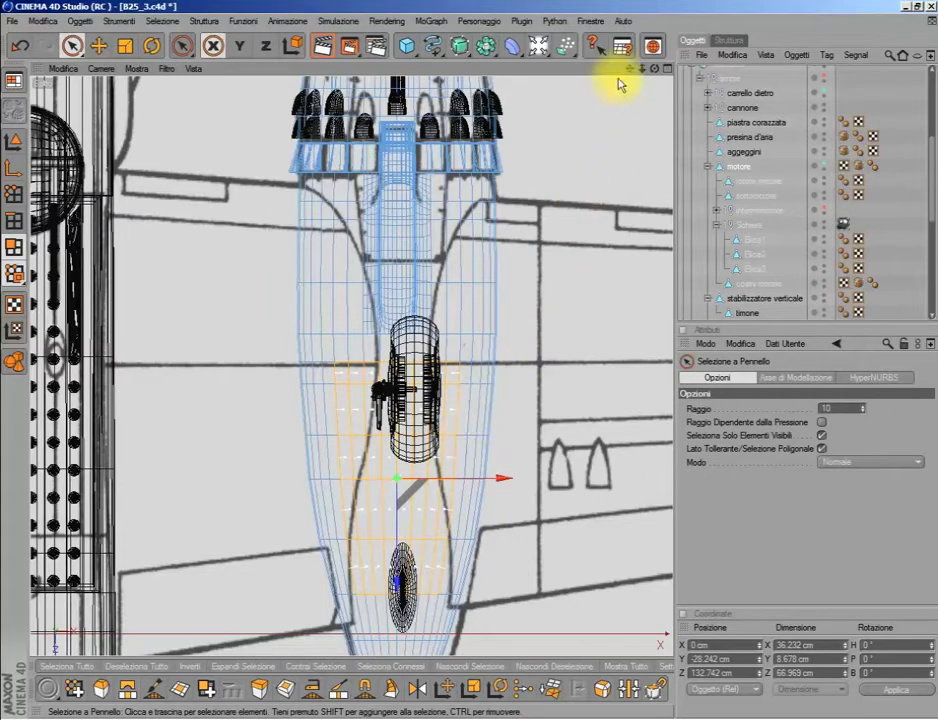
# - Delete the engine parts from rotore motore to cosini motore and toggle motore's editor visibility
pyautogui.moveTo(630, 68); pyautogui.dragTo(626, 40)
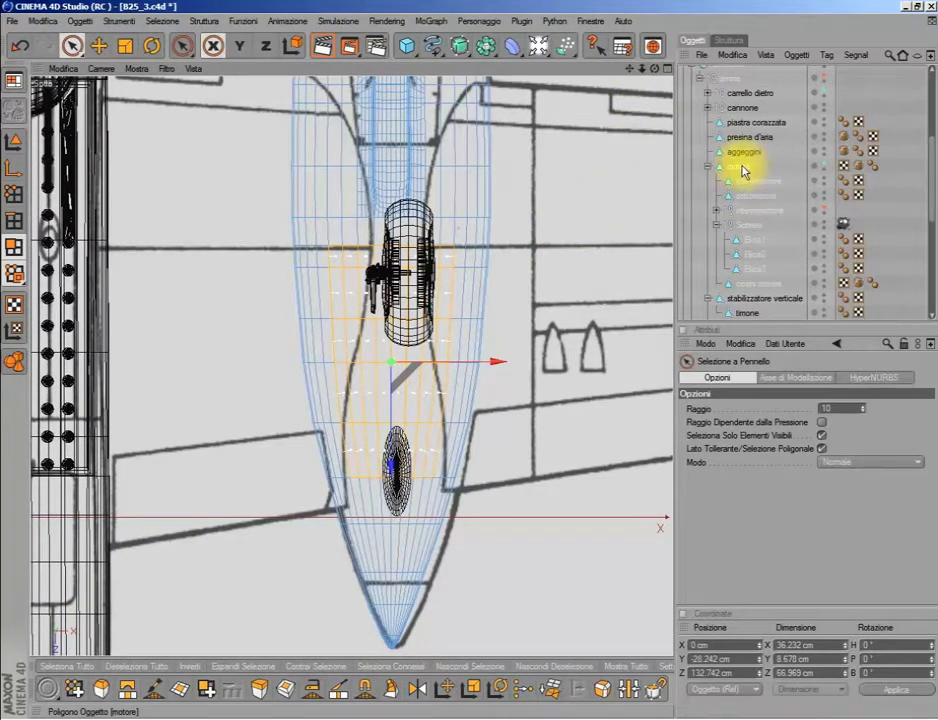
pyautogui.moveTo(744, 171); pyautogui.dragTo(738, 73)
pyautogui.click(741, 90)
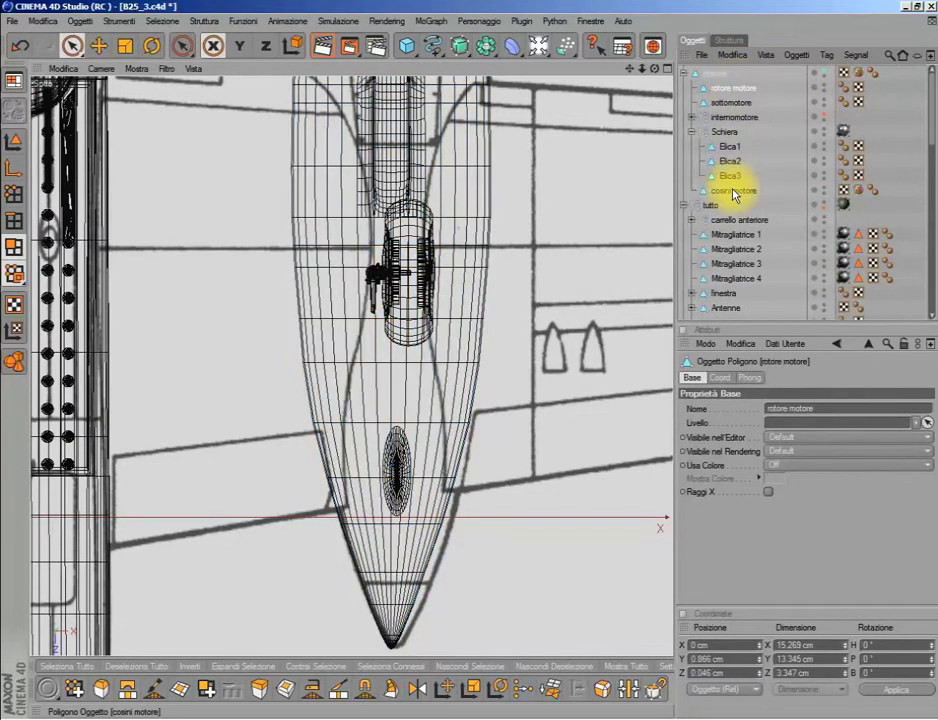
pyautogui.keyDown('shift'); pyautogui.click(734, 191); pyautogui.keyUp('shift')
pyautogui.press('Delete')
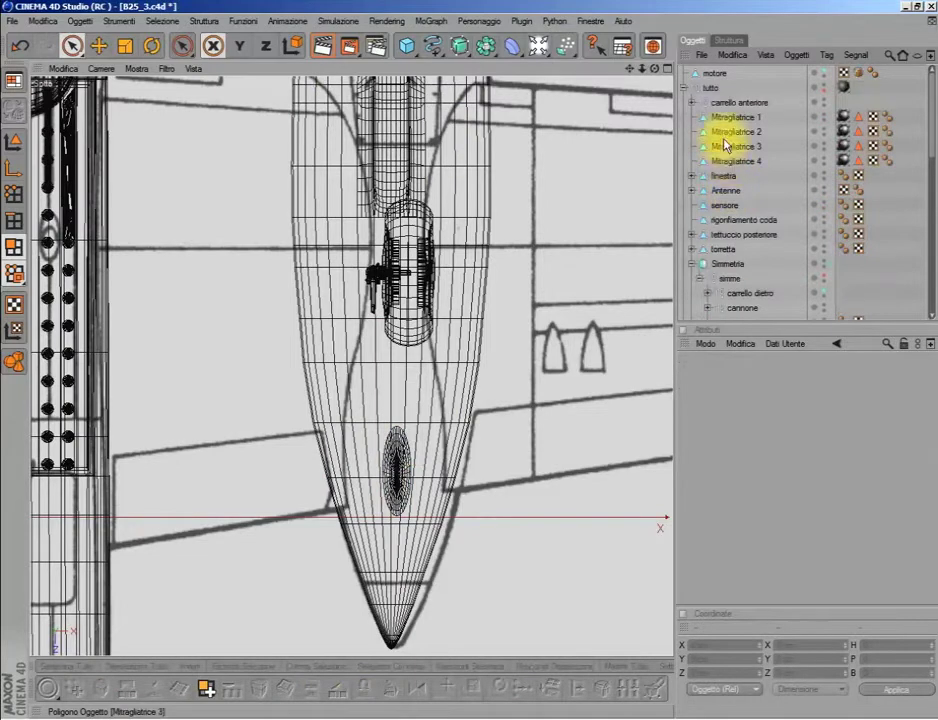
pyautogui.click(715, 74)
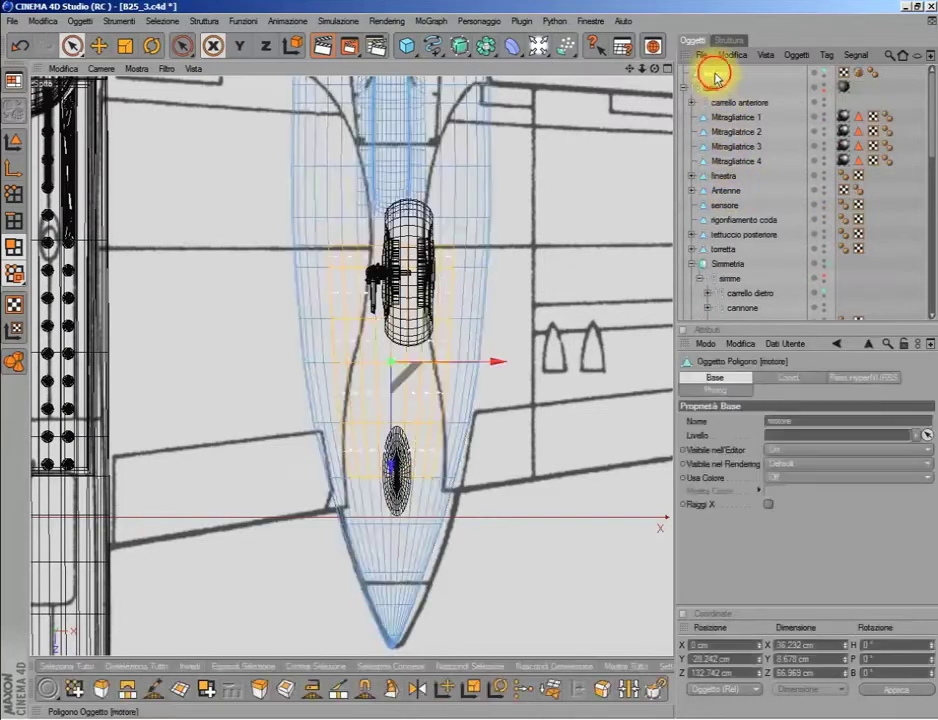
pyautogui.click(823, 72)
pyautogui.click(823, 73)
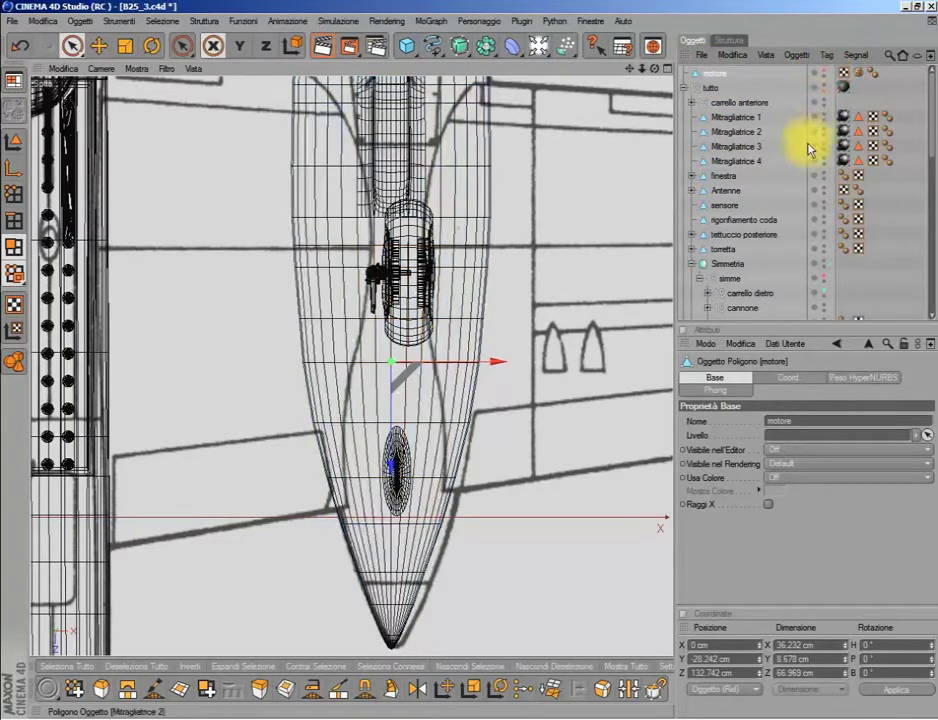
pyautogui.scroll(-5, 808, 152)
pyautogui.click(740, 188)
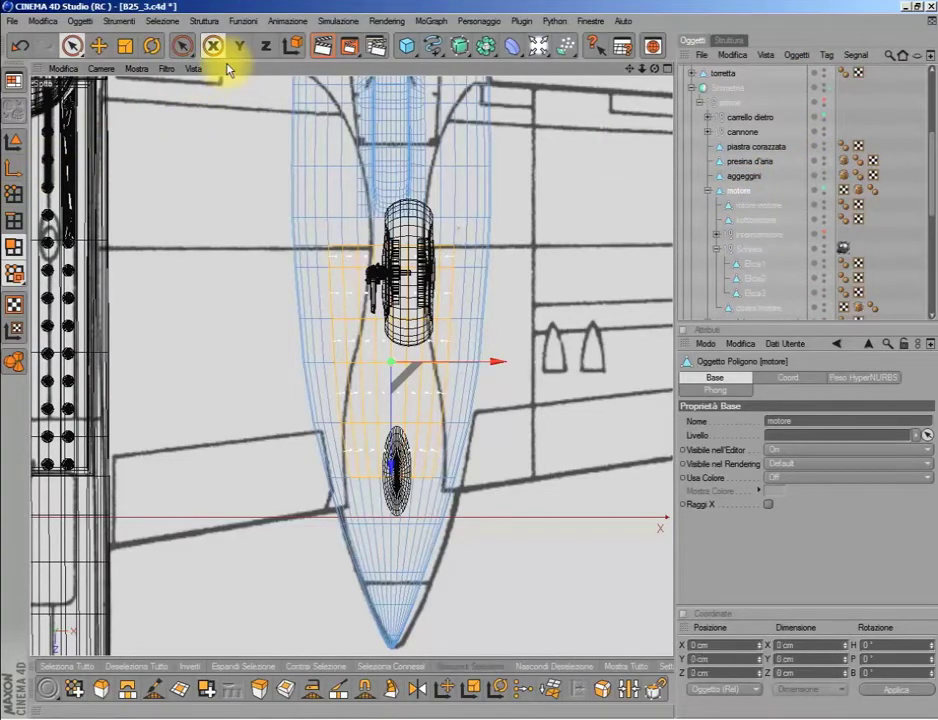
# - Maximize the Perspective view, zoom in on the nacelle, and enter Point mode
pyautogui.middleClick(235, 140)
pyautogui.middleClick(247, 209)
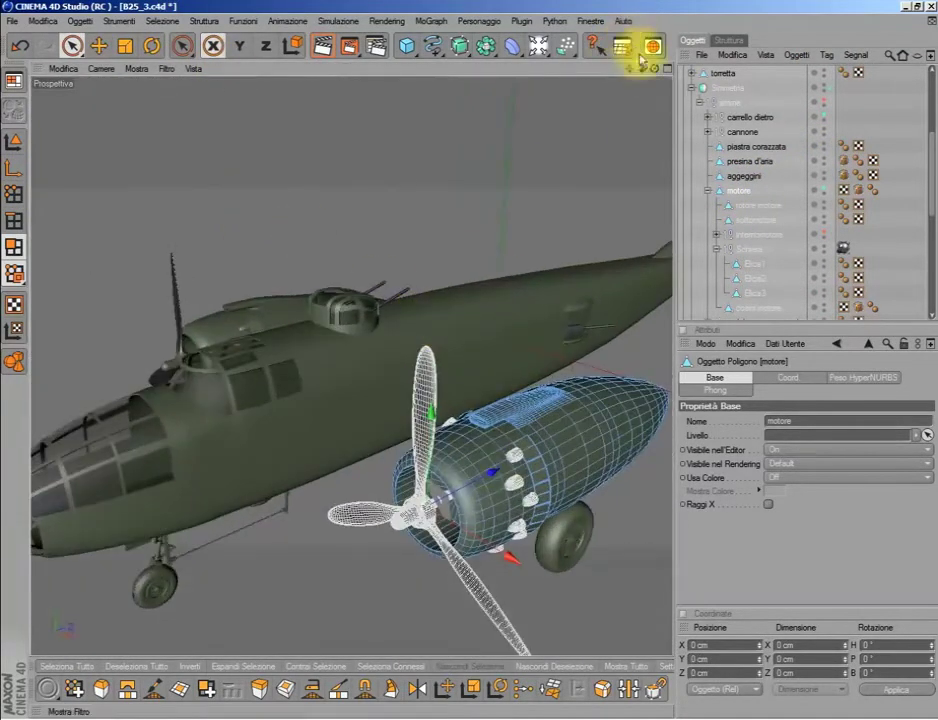
pyautogui.moveTo(654, 69); pyautogui.dragTo(600, 110)
pyautogui.moveTo(641, 69); pyautogui.dragTo(600, 110)
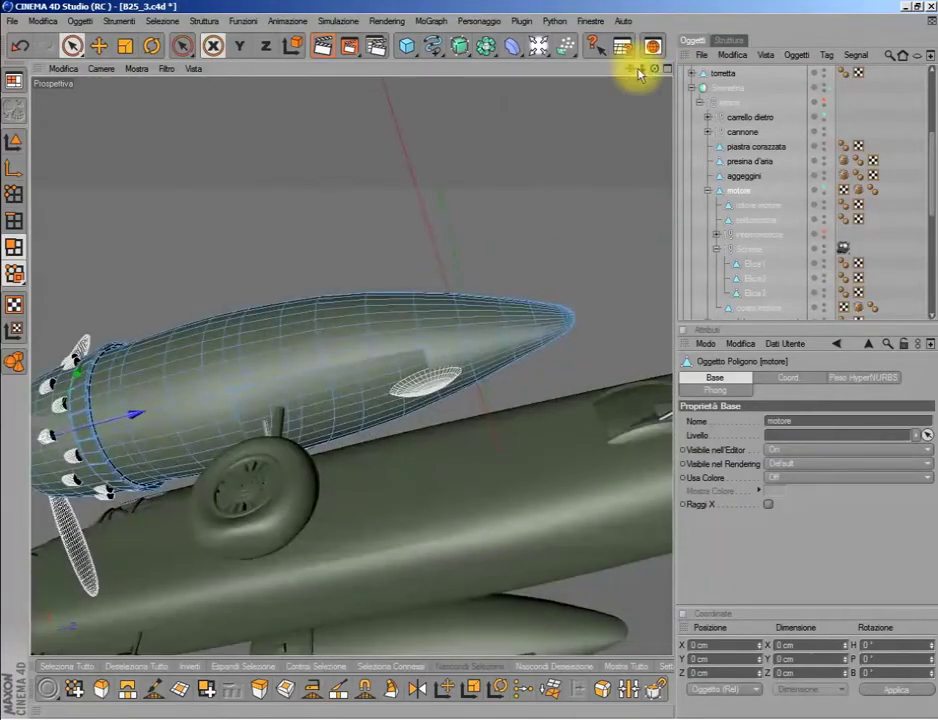
pyautogui.moveTo(654, 69)
pyautogui.mouseDown()
pyautogui.moveTo(620, 100)
pyautogui.moveTo(650, 50)
pyautogui.mouseUp()
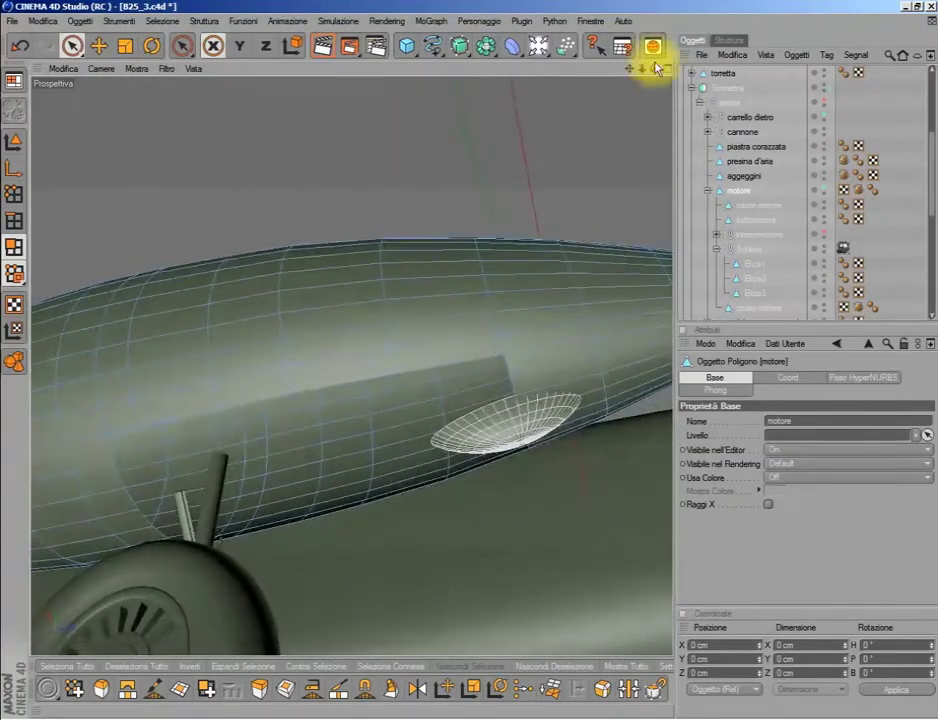
pyautogui.click(72, 45)
pyautogui.click(14, 141)
# - Select all the nacelle's points and run Optimize to merge them
pyautogui.moveTo(70, 160); pyautogui.dragTo(670, 622)
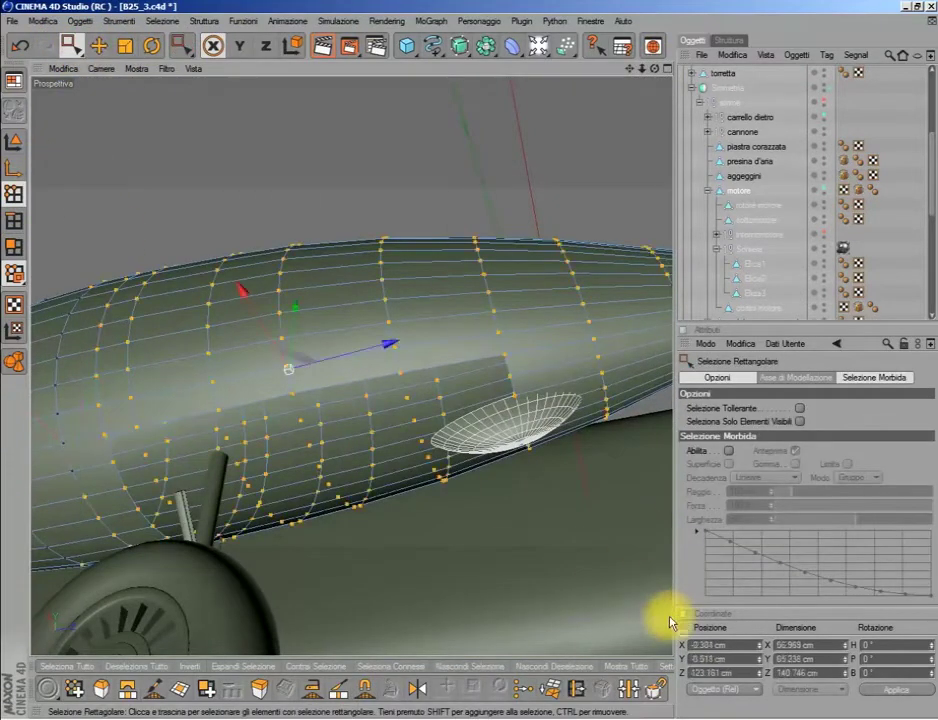
pyautogui.rightClick(391, 163)
pyautogui.click(470, 505)
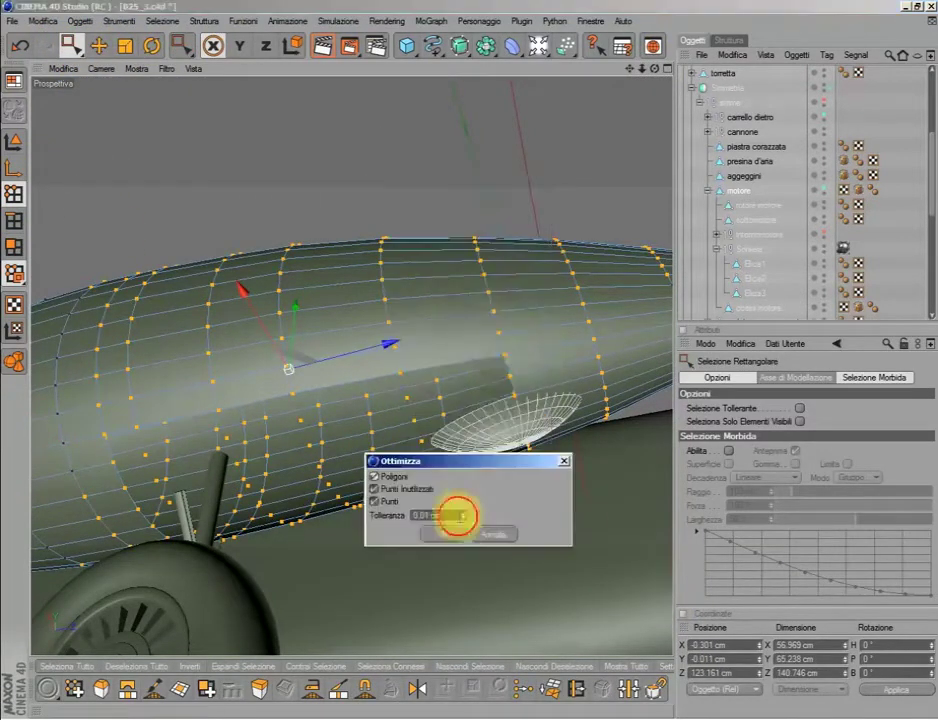
pyautogui.click(458, 516)
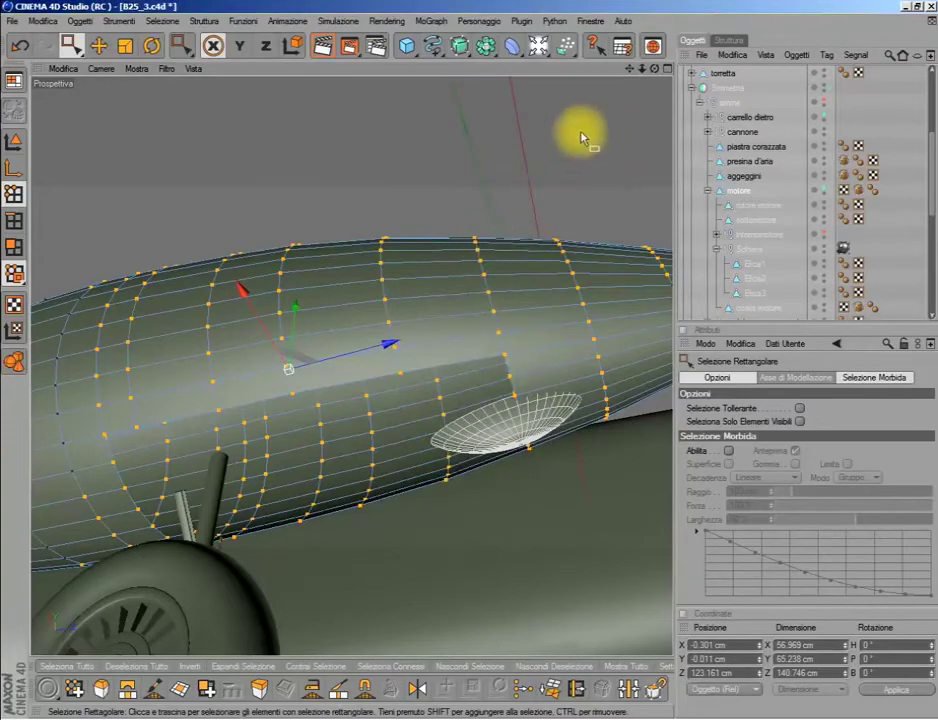
# - From beneath the nacelle, paint-select the fan-shaped polygons around the gear strut
pyautogui.moveTo(643, 67); pyautogui.dragTo(560, 150)
pyautogui.moveTo(643, 68); pyautogui.dragTo(624, 73)
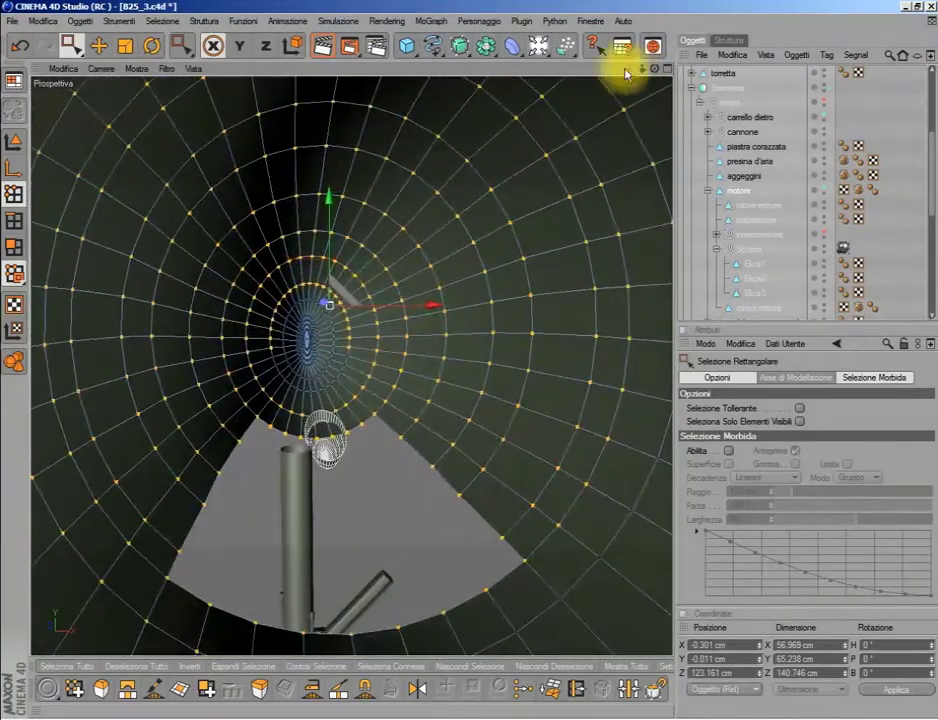
pyautogui.click(71, 45)
pyautogui.click(14, 222)
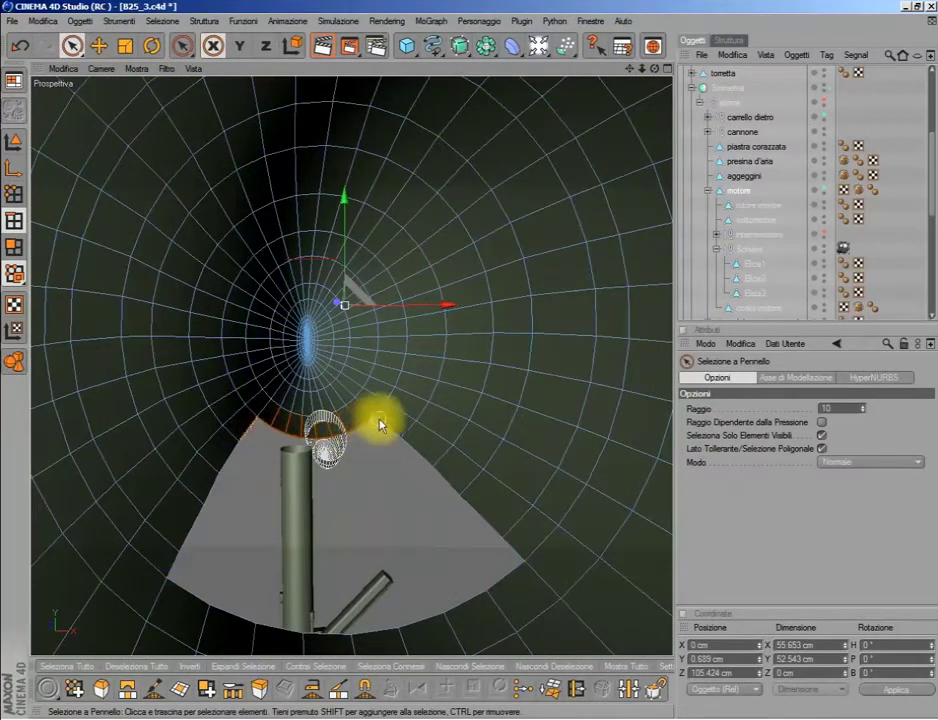
pyautogui.moveTo(380, 425); pyautogui.dragTo(473, 512)
pyautogui.moveTo(417, 630); pyautogui.dragTo(266, 628)
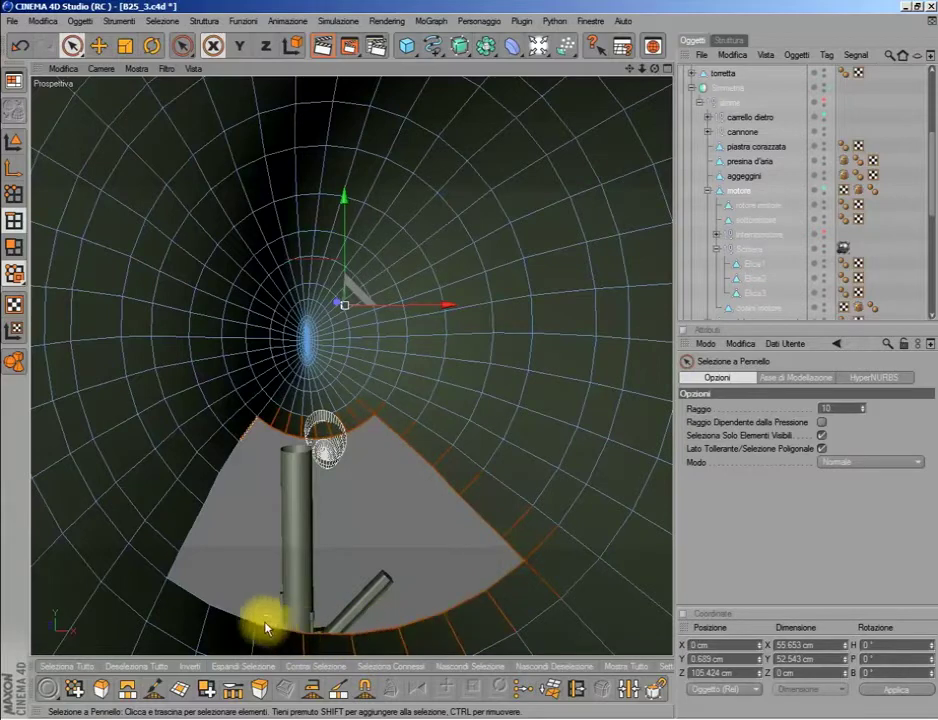
pyautogui.moveTo(228, 475)
pyautogui.mouseDown()
pyautogui.moveTo(234, 419)
pyautogui.moveTo(138, 565)
pyautogui.moveTo(334, 680)
pyautogui.moveTo(285, 657)
pyautogui.moveTo(544, 593)
pyautogui.moveTo(452, 456)
pyautogui.moveTo(360, 392)
pyautogui.moveTo(245, 408)
pyautogui.moveTo(253, 433)
pyautogui.mouseUp()
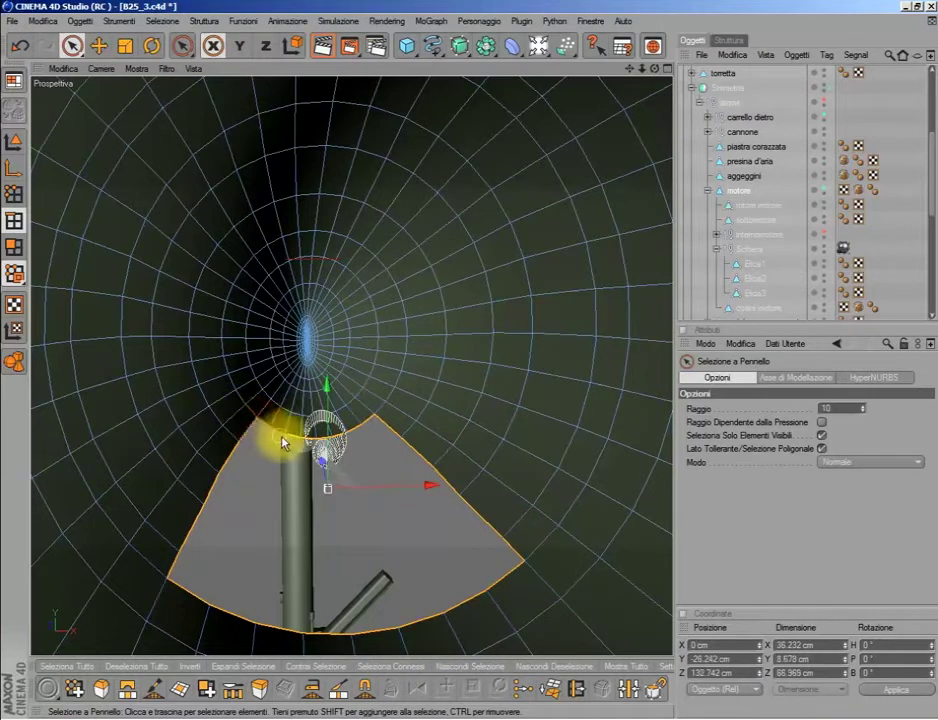
# - Extrude the fan-shaped panel into tall curved walls
pyautogui.click(259, 688)
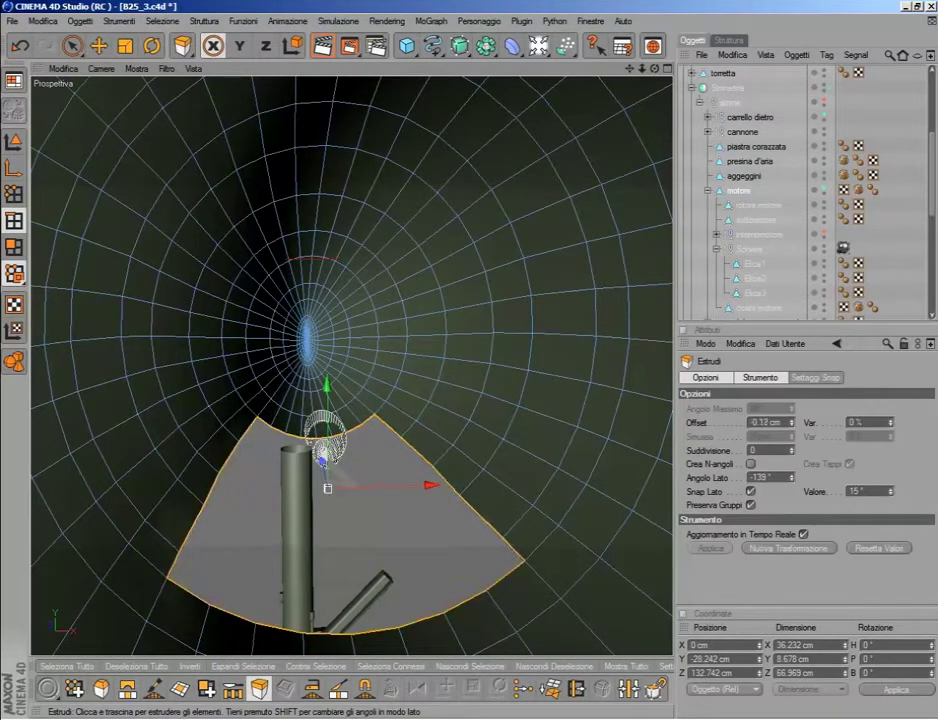
pyautogui.click(333, 392)
pyautogui.moveTo(333, 392); pyautogui.dragTo(325, 387)
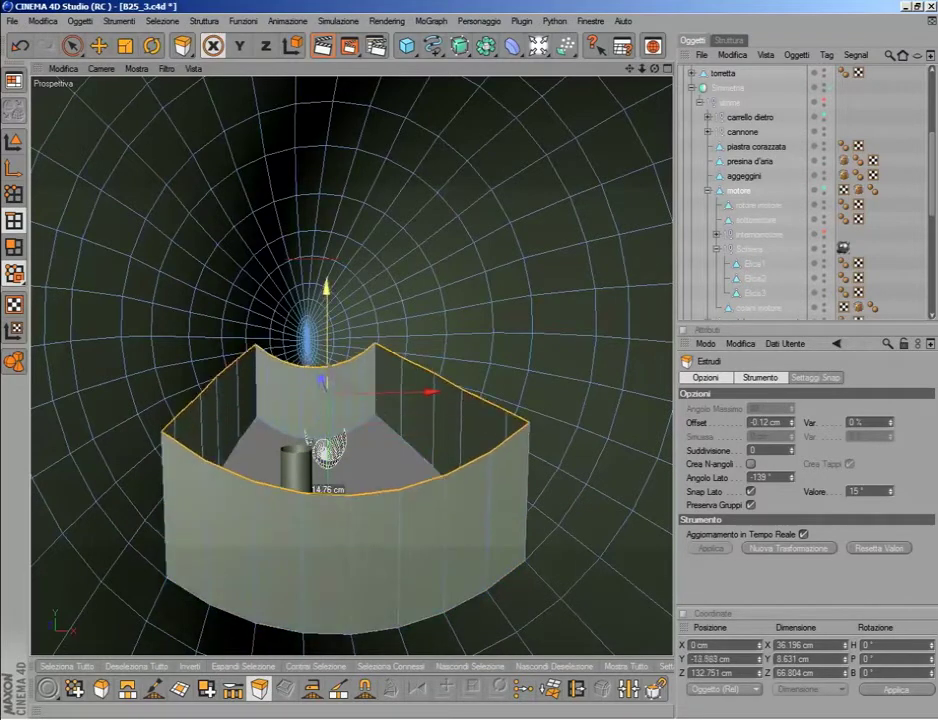
# - Paint-select the points along the wall's top rim in Point mode
pyautogui.click(72, 45)
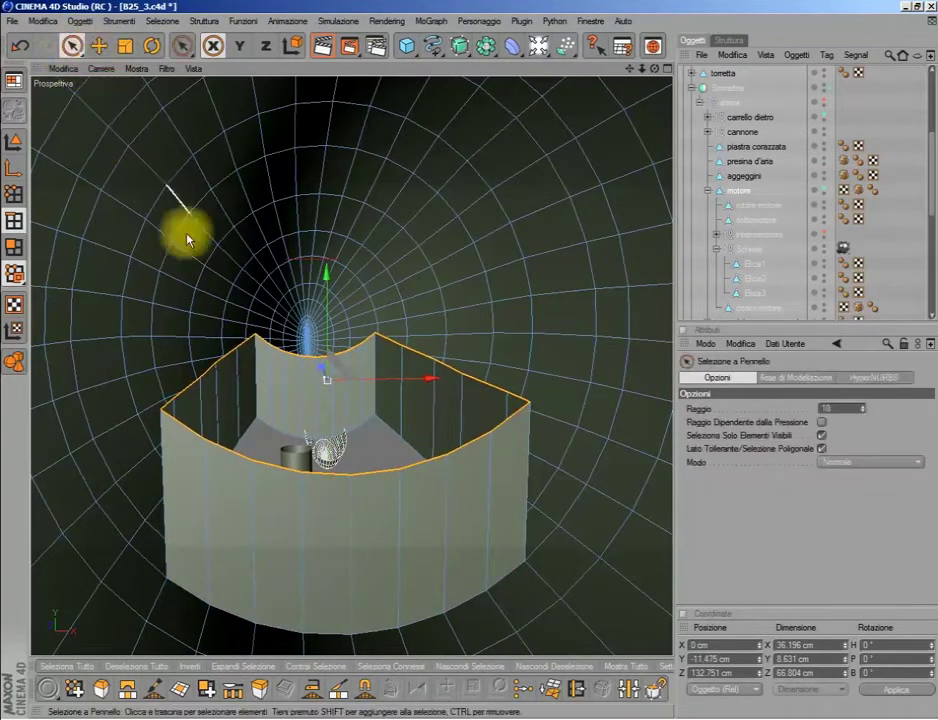
pyautogui.click(14, 140)
pyautogui.click(163, 410)
pyautogui.doubleClick(712, 658)
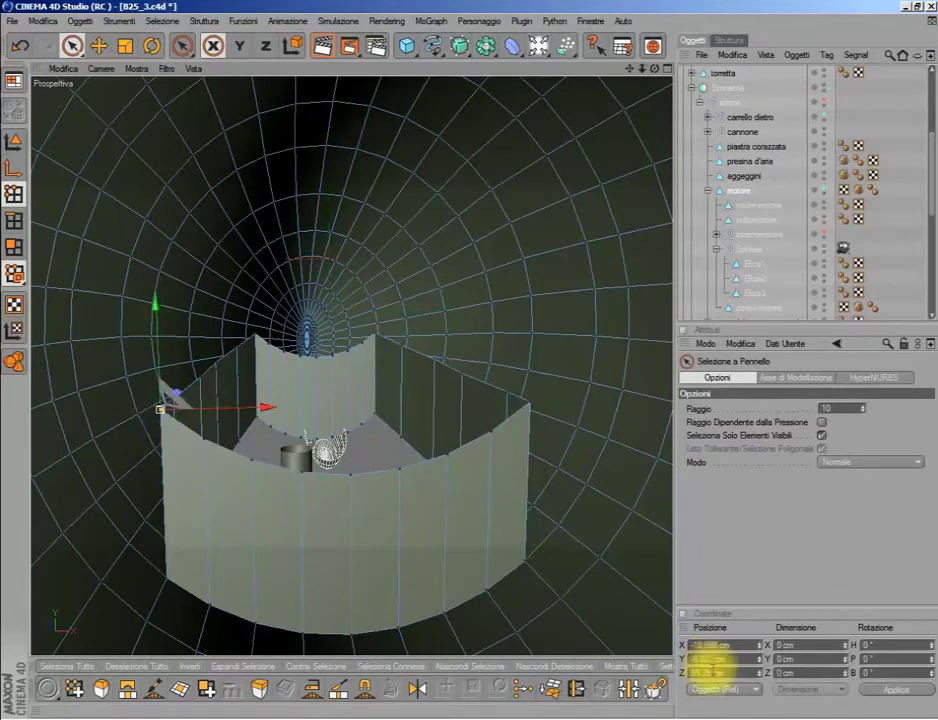
pyautogui.click(198, 448)
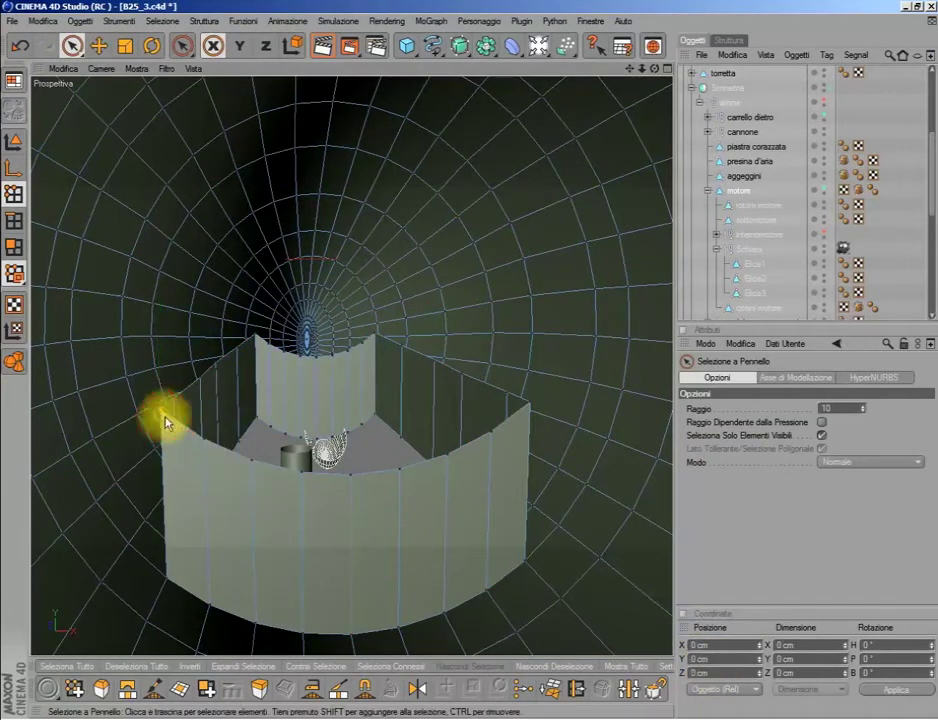
pyautogui.moveTo(305, 485); pyautogui.dragTo(430, 466)
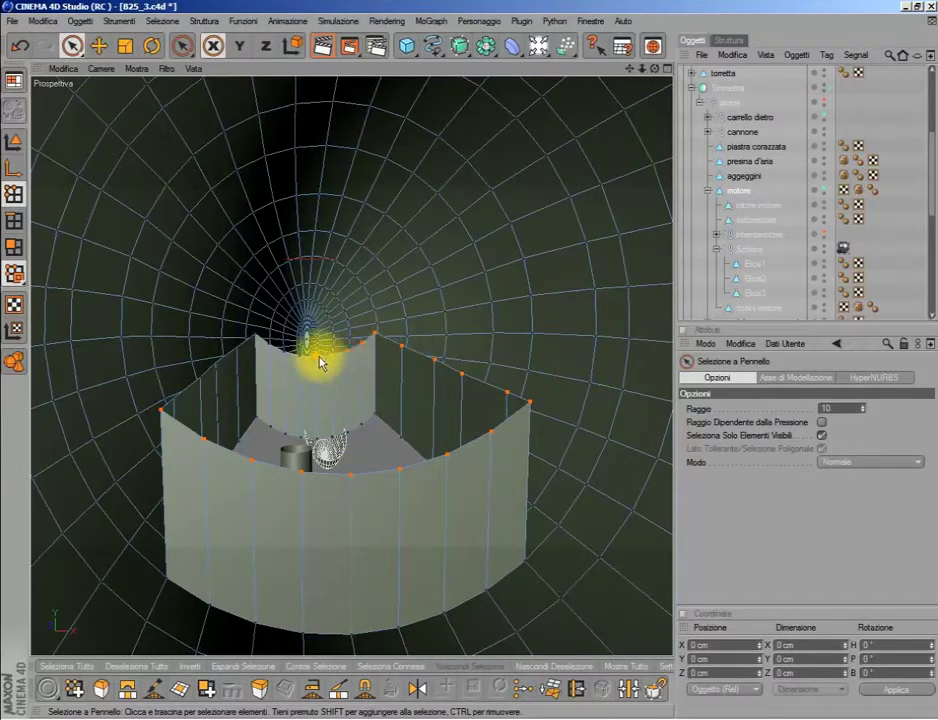
pyautogui.moveTo(226, 358); pyautogui.dragTo(153, 419)
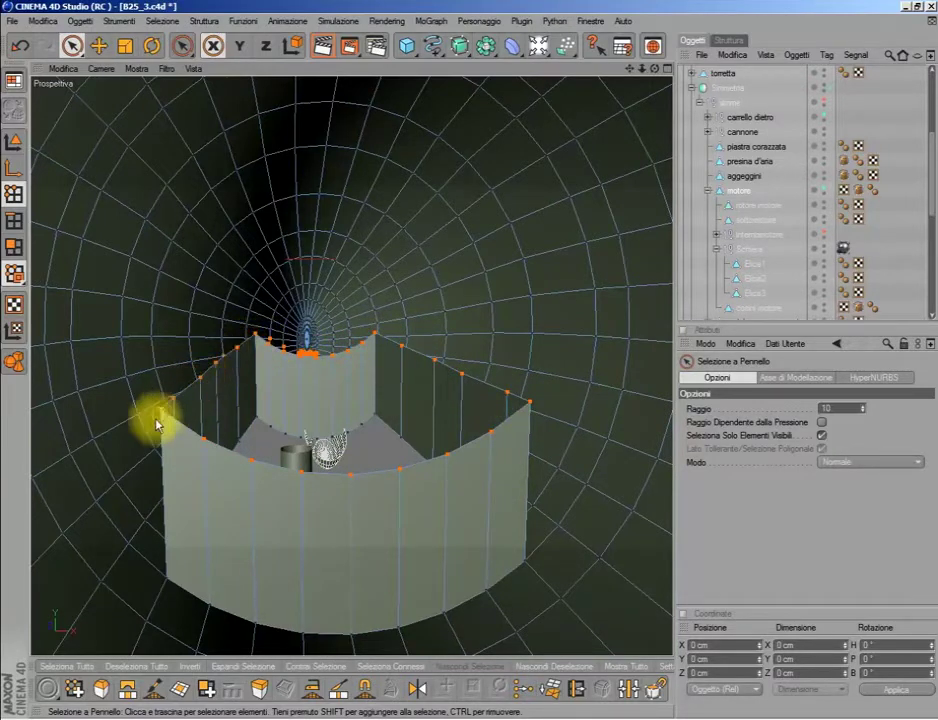
# - Deselect the middle rim points with a box selection
pyautogui.moveTo(629, 68); pyautogui.dragTo(590, 130)
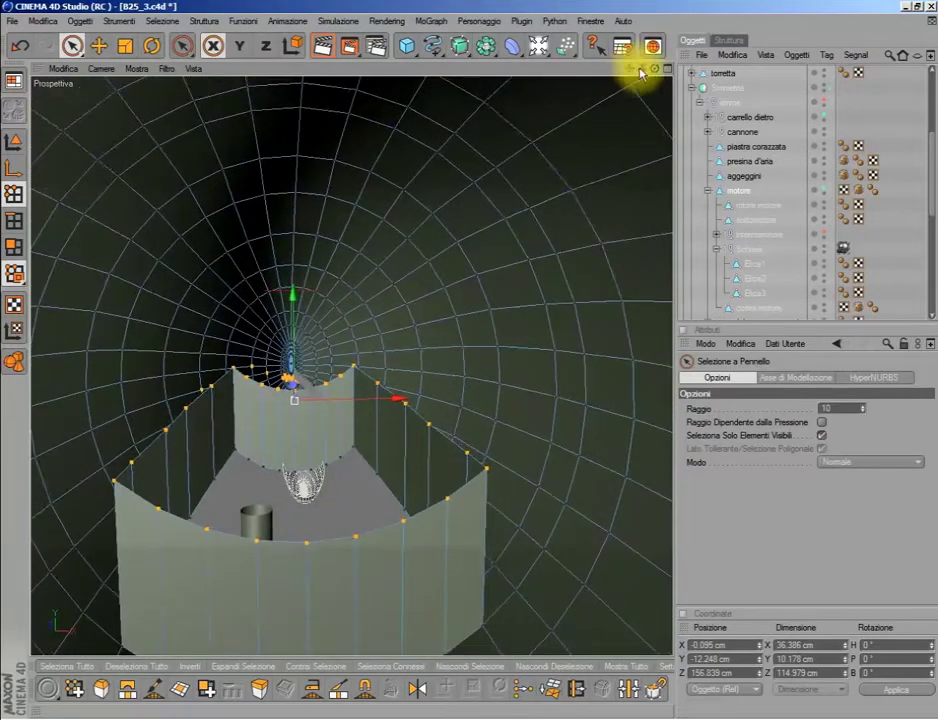
pyautogui.moveTo(640, 72)
pyautogui.mouseDown()
pyautogui.moveTo(665, 95)
pyautogui.moveTo(593, 69)
pyautogui.mouseUp()
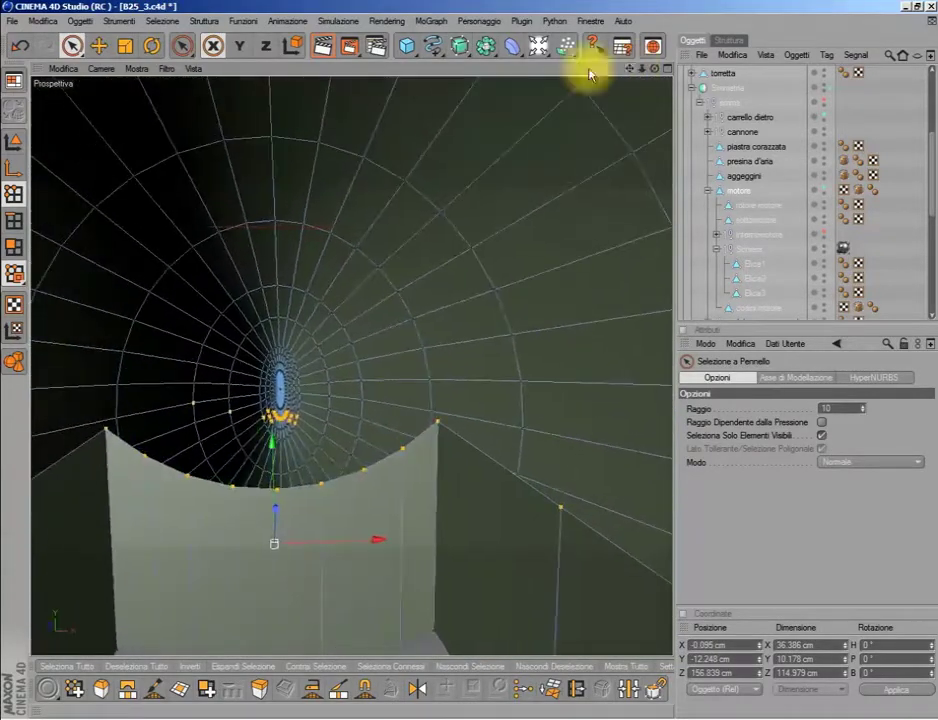
pyautogui.click(71, 45)
pyautogui.moveTo(237, 350); pyautogui.dragTo(170, 412)
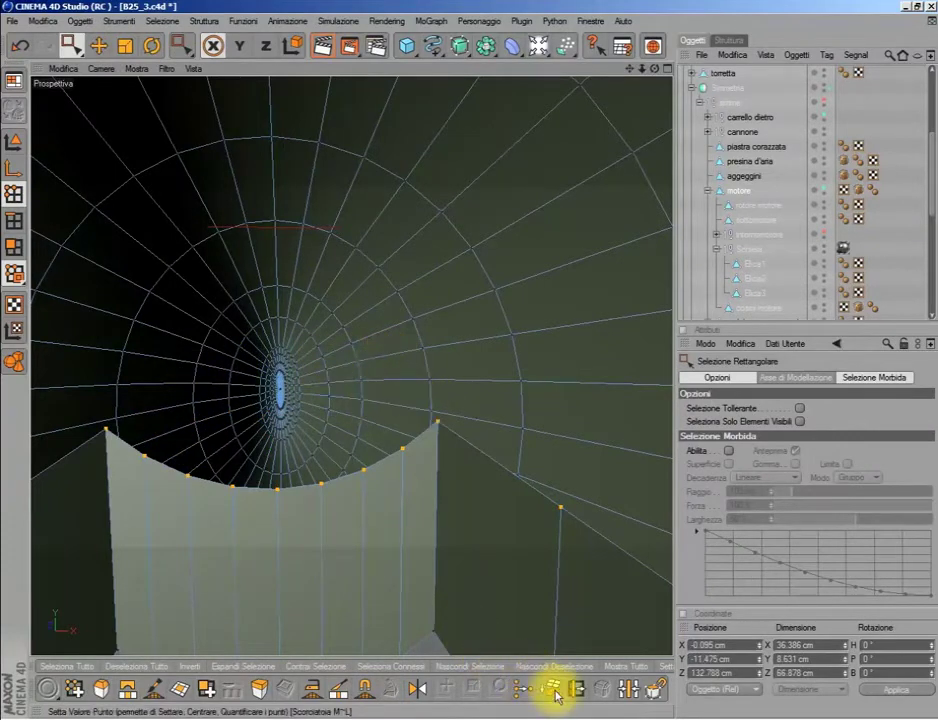
# - Set the selected rim points' Y to -8.803 cm with Set Point Value
pyautogui.click(550, 688)
pyautogui.doubleClick(836, 436)
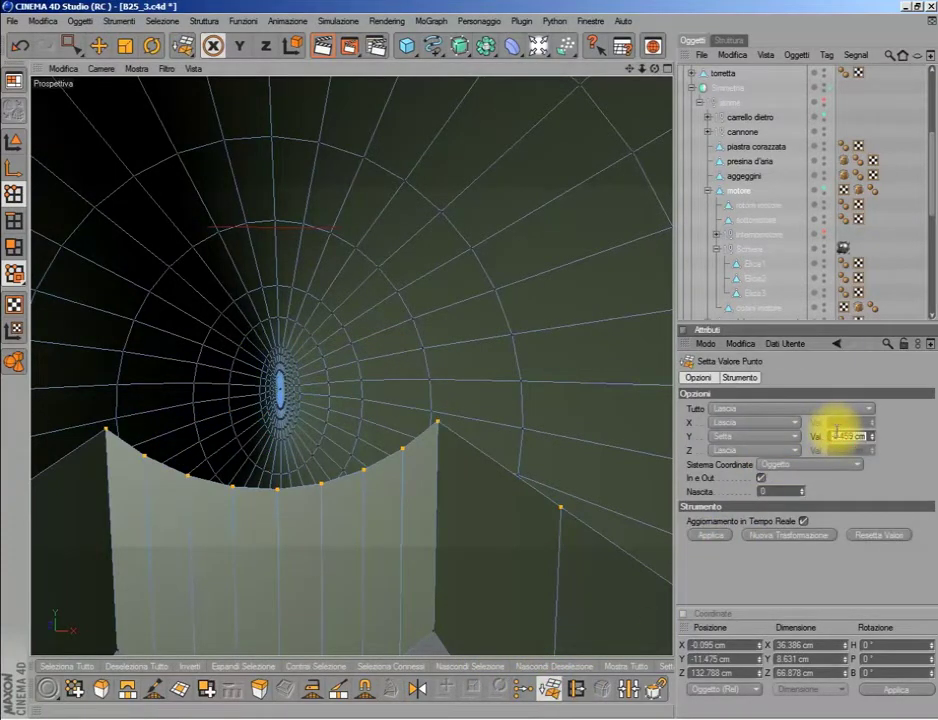
pyautogui.click(710, 535)
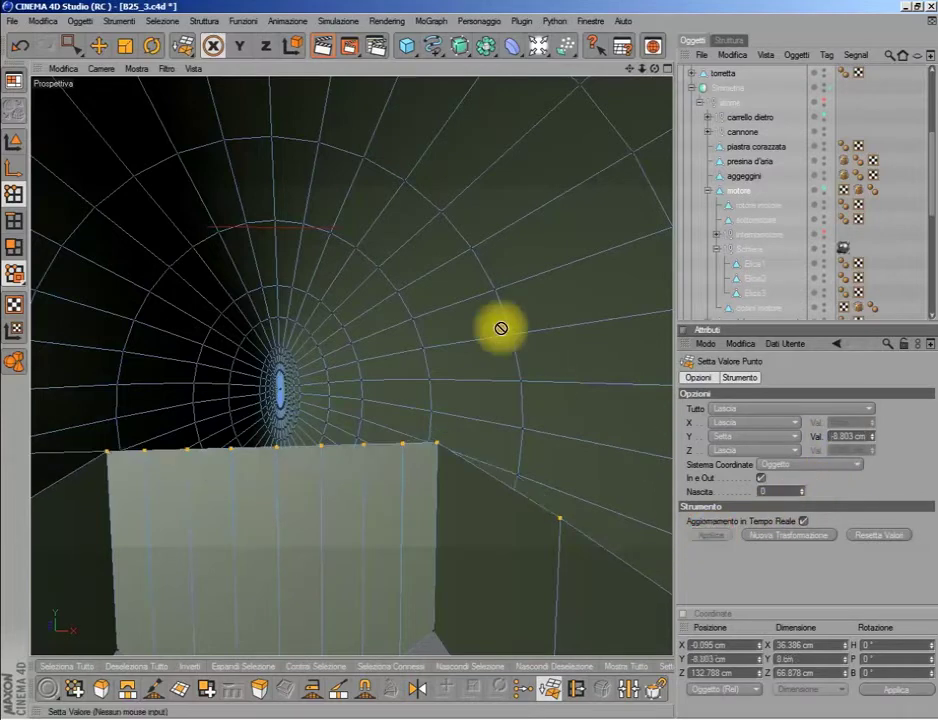
pyautogui.scroll(-3, 500, 327)
pyautogui.moveTo(620, 69); pyautogui.dragTo(388, 93)
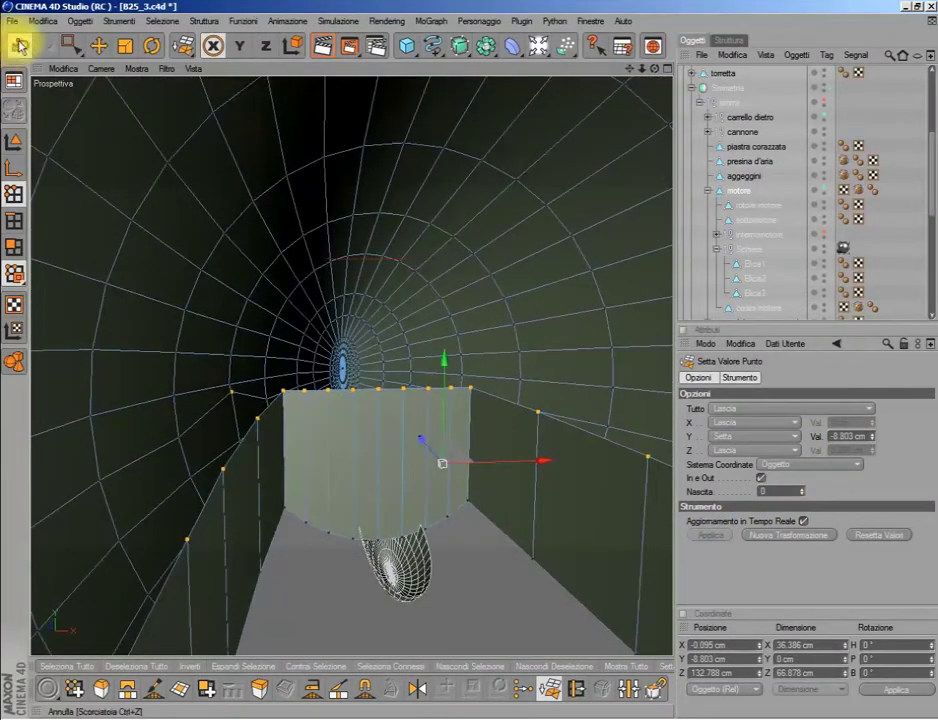
# - Reapply the -8.803 cm rim height, then begin capping the wall-top opening with Close Polygon Hole
pyautogui.moveTo(71, 45); pyautogui.dragTo(96, 82)
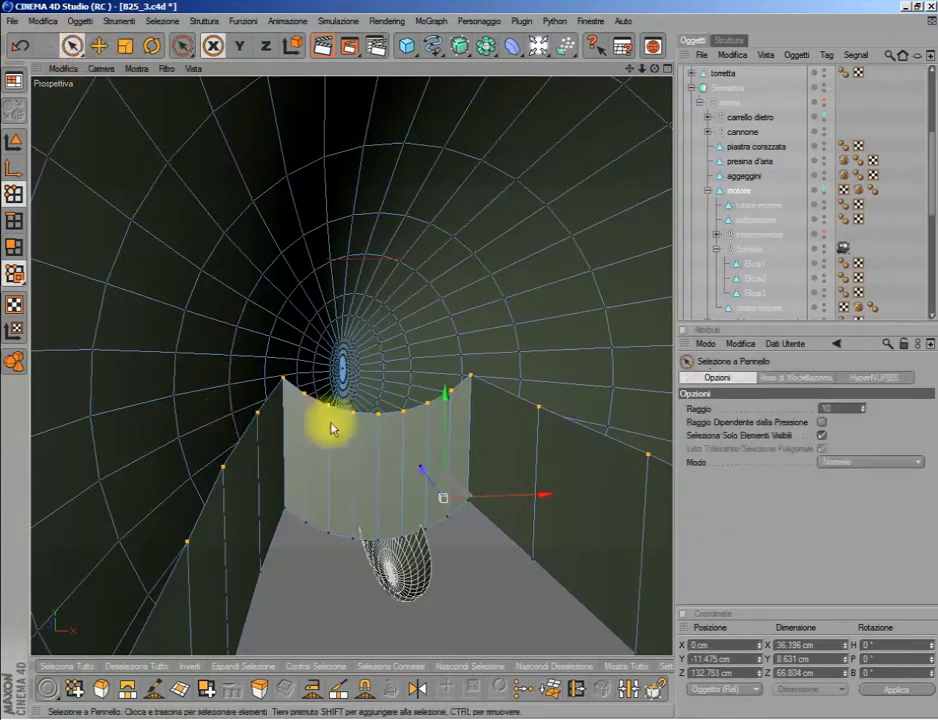
pyautogui.click(553, 690)
pyautogui.click(712, 535)
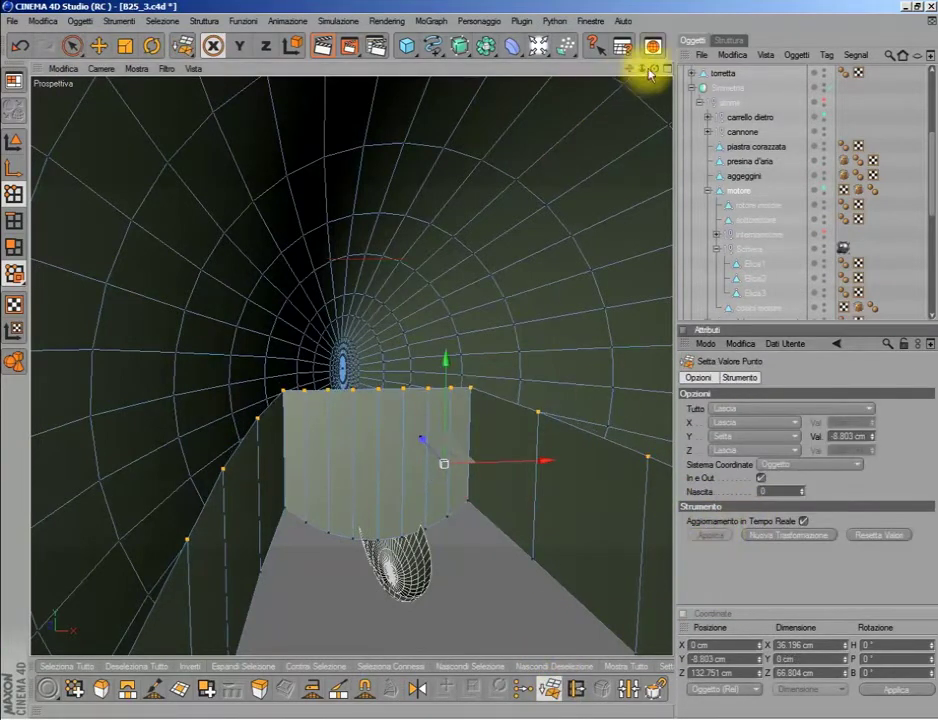
pyautogui.moveTo(650, 75)
pyautogui.mouseDown()
pyautogui.moveTo(628, 63)
pyautogui.moveTo(575, 160)
pyautogui.mouseUp()
pyautogui.click(179, 688)
pyautogui.click(280, 484)
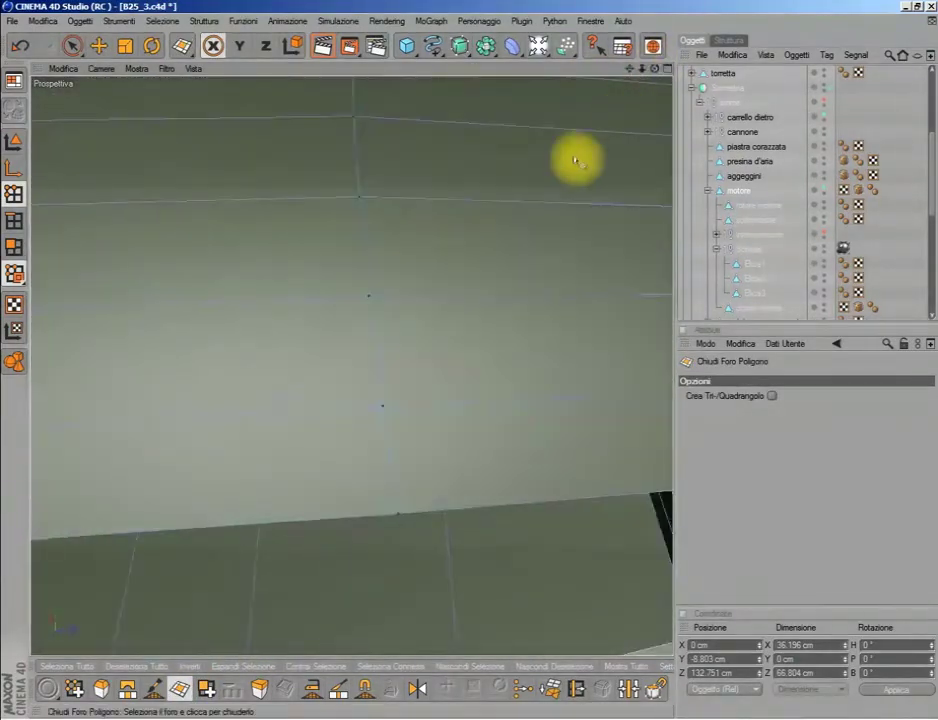
# - Undo back to the earlier view and make motore visible in the editor
pyautogui.hotkey('ctrl', 'shift', 'z')
pyautogui.hotkey('ctrl', 'shift', 'z')
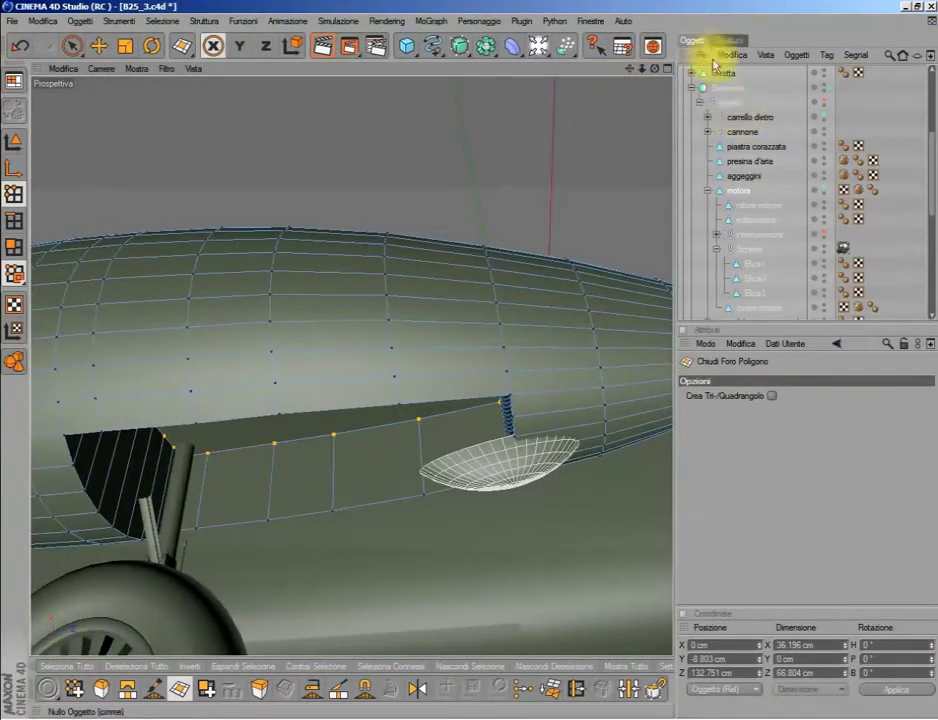
pyautogui.scroll(4, 717, 80)
pyautogui.click(716, 78)
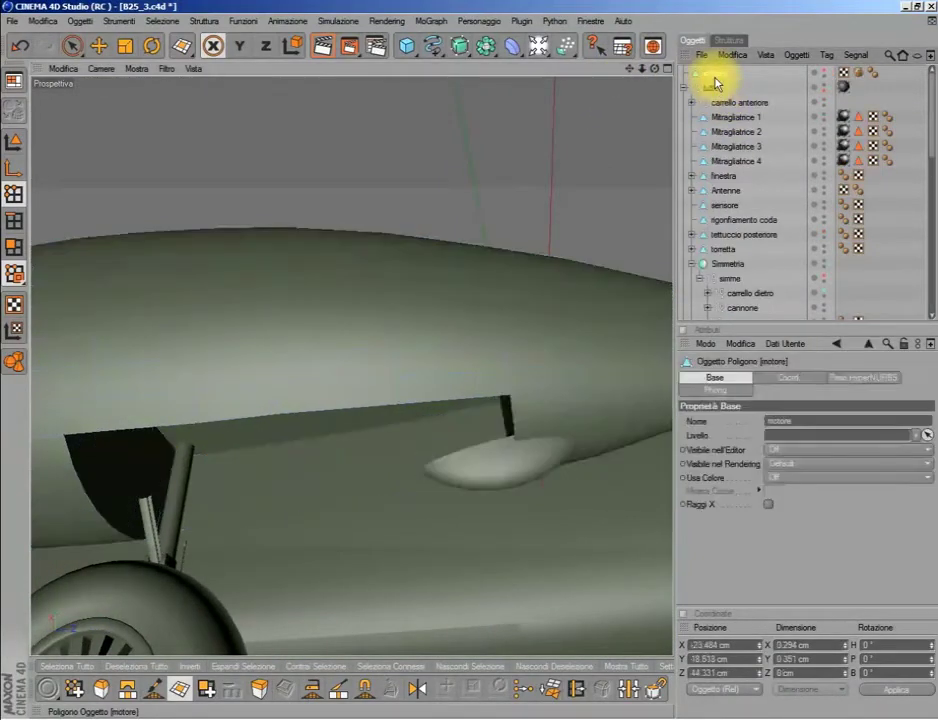
pyautogui.click(822, 73)
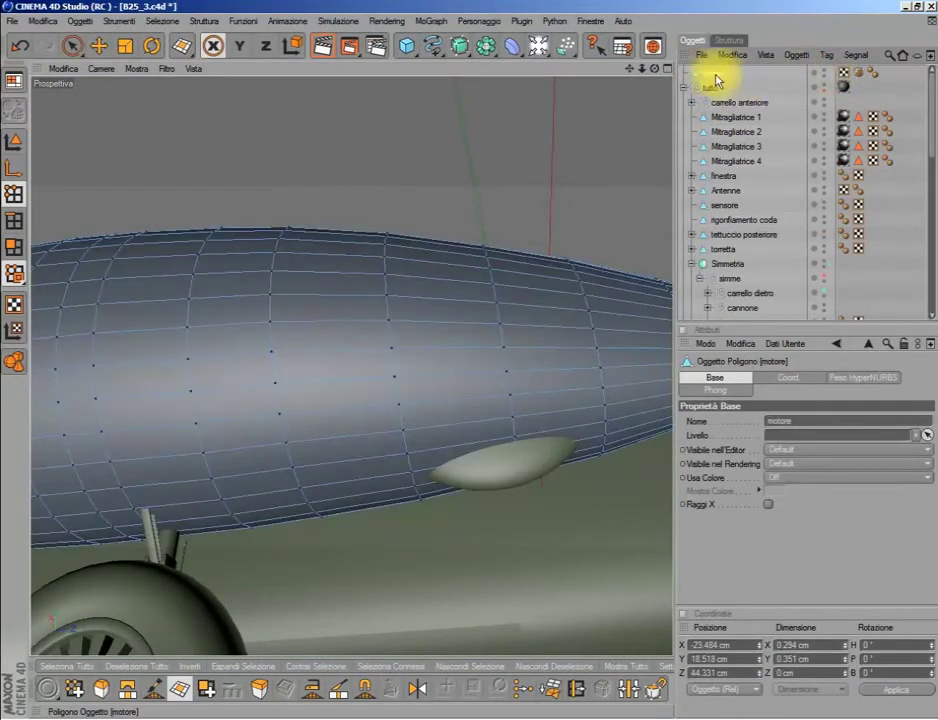
# - Invert motore's polygon selection and delete everything except the patch beside the gear well
pyautogui.click(14, 246)
pyautogui.click(213, 48)
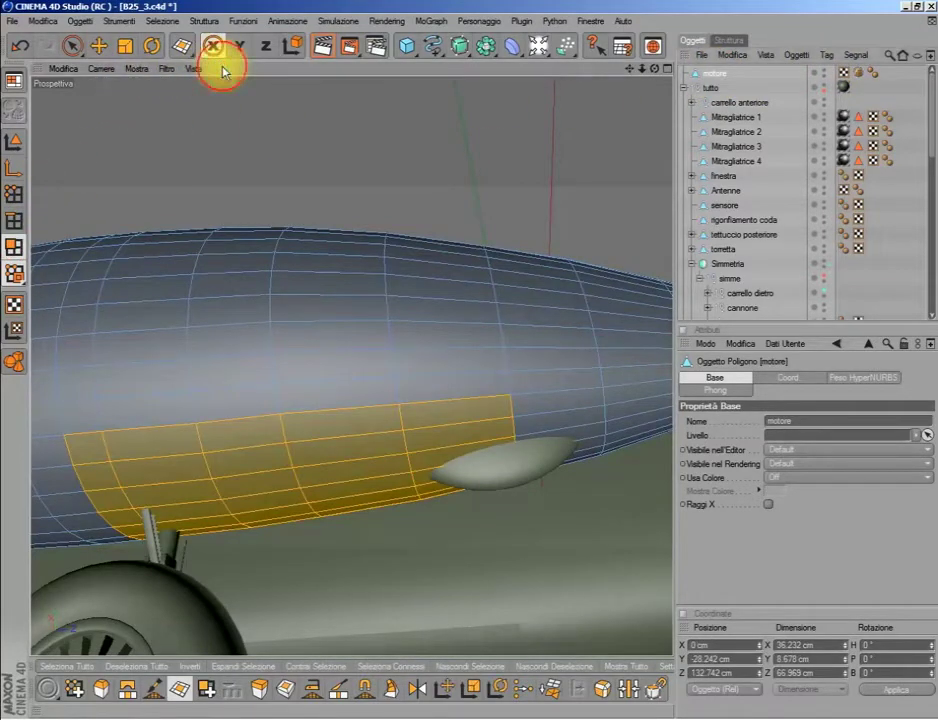
pyautogui.click(162, 20)
pyautogui.click(192, 250)
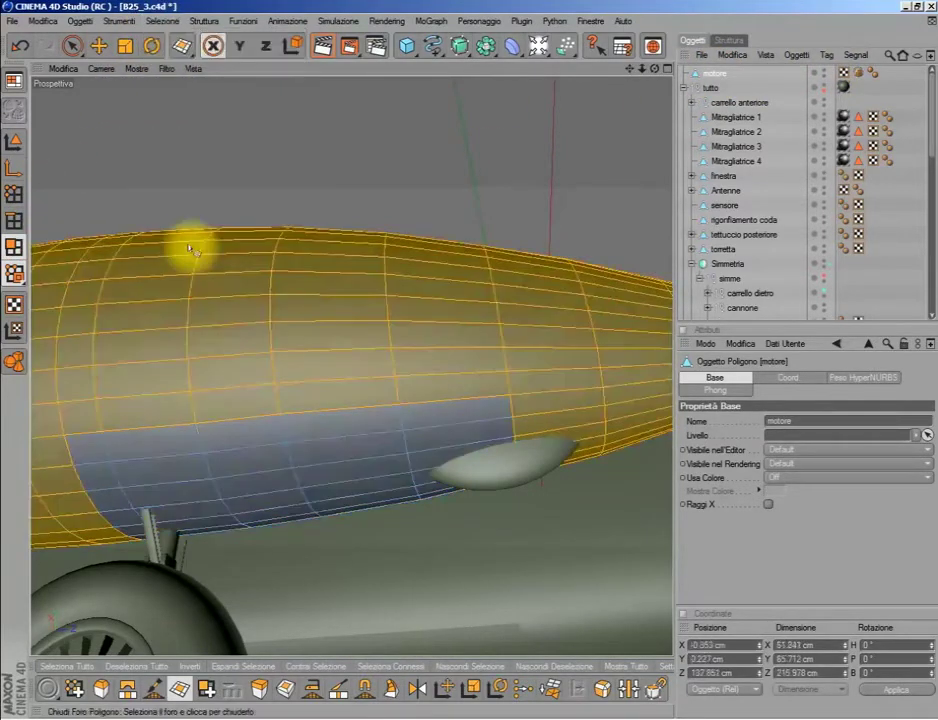
pyautogui.press('Delete')
pyautogui.scroll(-5, 150, 150)
# - Select all the nacelle points and optimise them to merge the overlapping points
pyautogui.moveTo(71, 45); pyautogui.dragTo(112, 45)
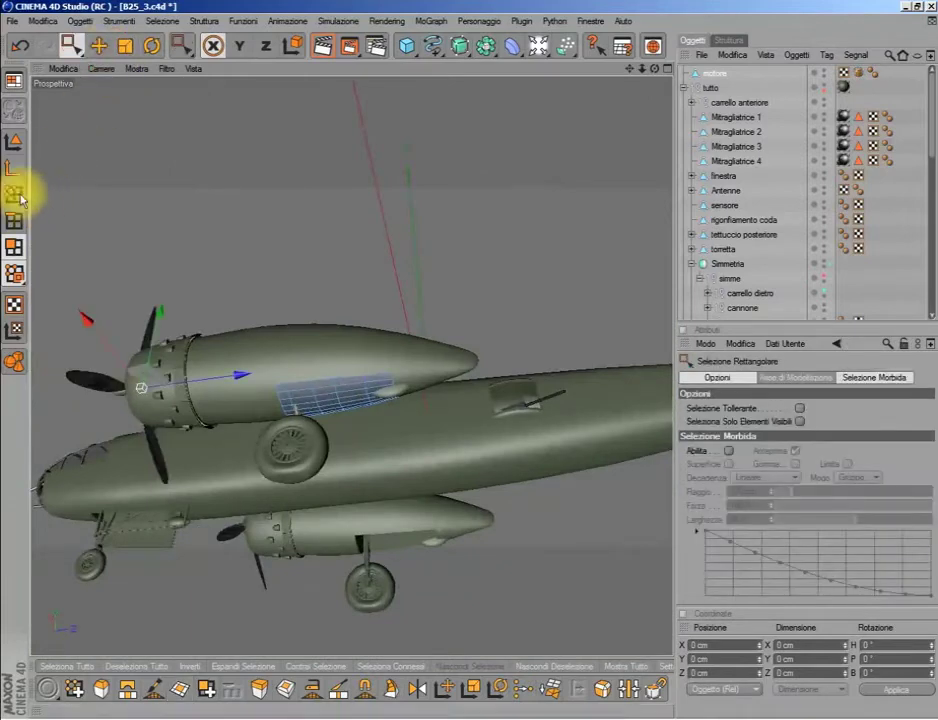
pyautogui.click(14, 194)
pyautogui.moveTo(57, 184)
pyautogui.mouseDown()
pyautogui.moveTo(398, 394)
pyautogui.moveTo(470, 410)
pyautogui.mouseUp()
pyautogui.rightClick(420, 199)
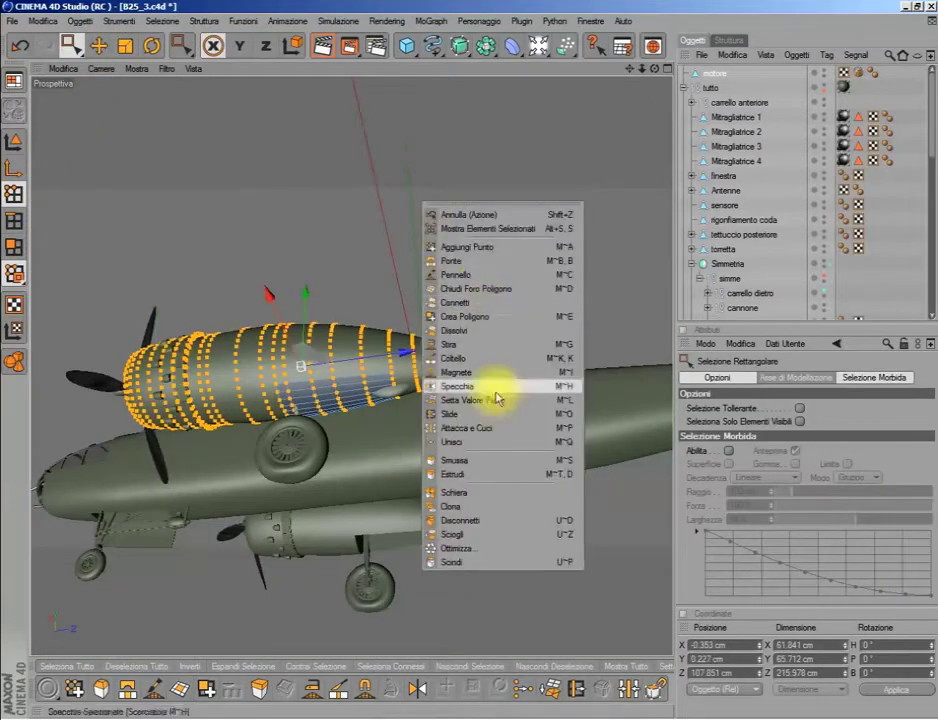
pyautogui.click(496, 548)
pyautogui.click(471, 586)
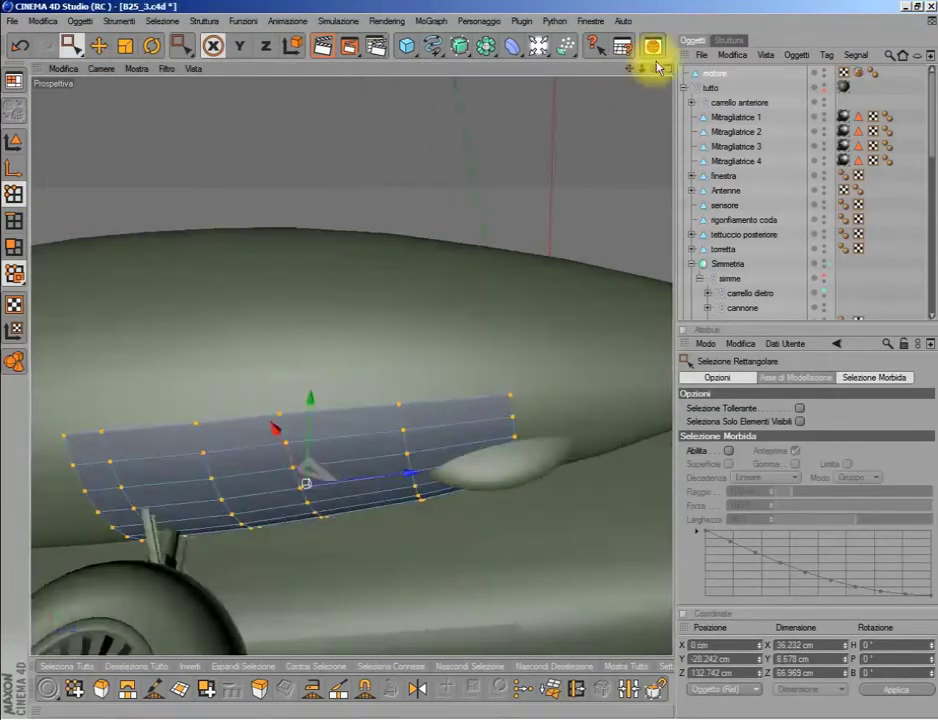
# - Paint-select a strip of polygons on the patch and split it off with Disconnetti
pyautogui.moveTo(655, 68); pyautogui.dragTo(600, 90)
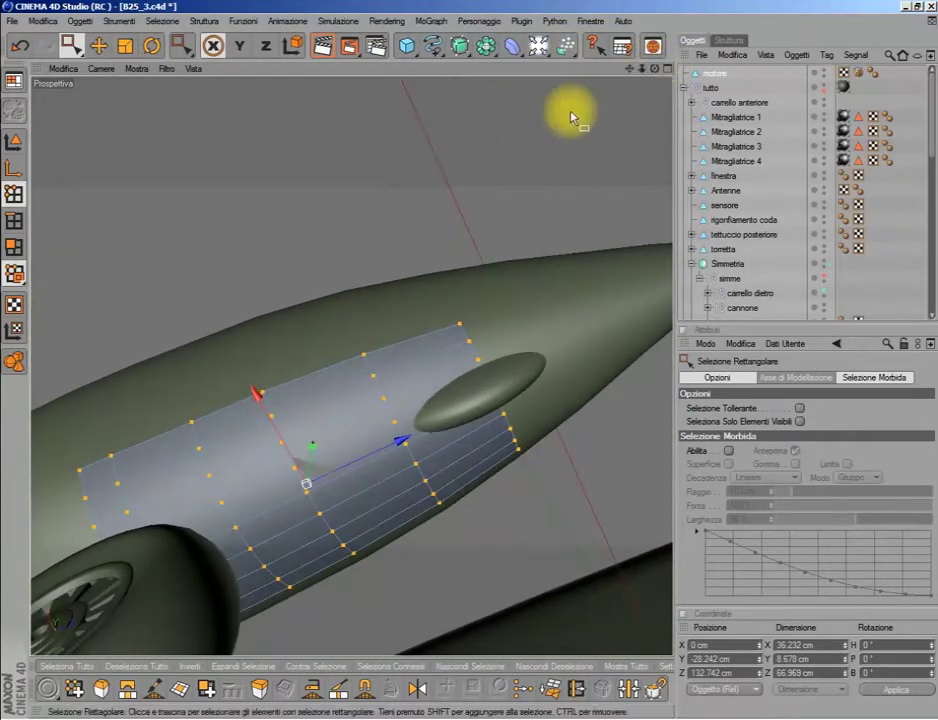
pyautogui.moveTo(72, 44); pyautogui.dragTo(103, 68)
pyautogui.click(14, 246)
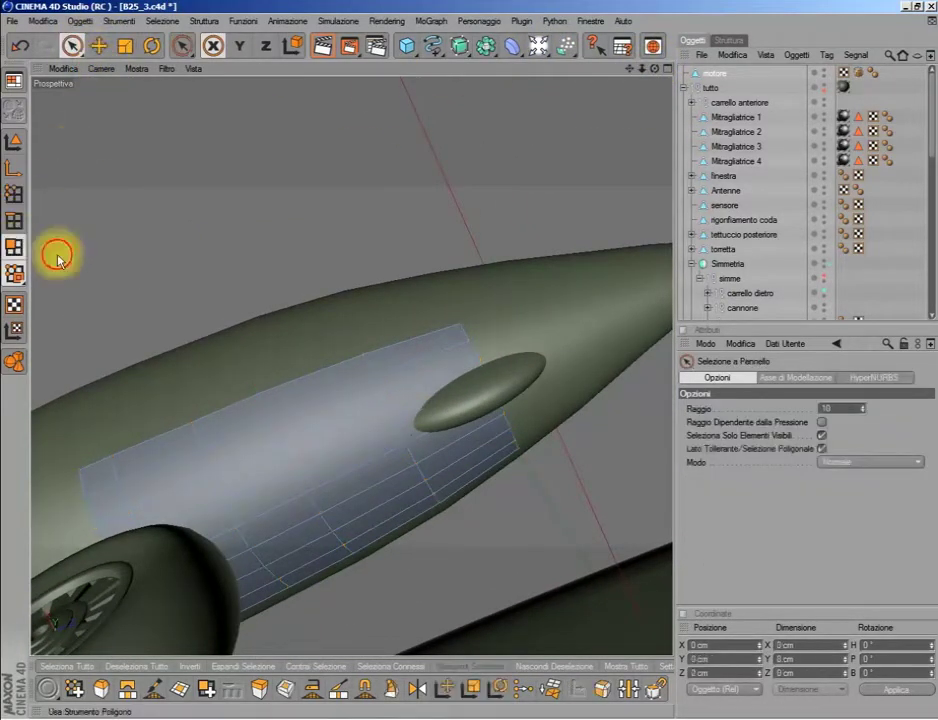
pyautogui.moveTo(245, 395); pyautogui.dragTo(340, 560)
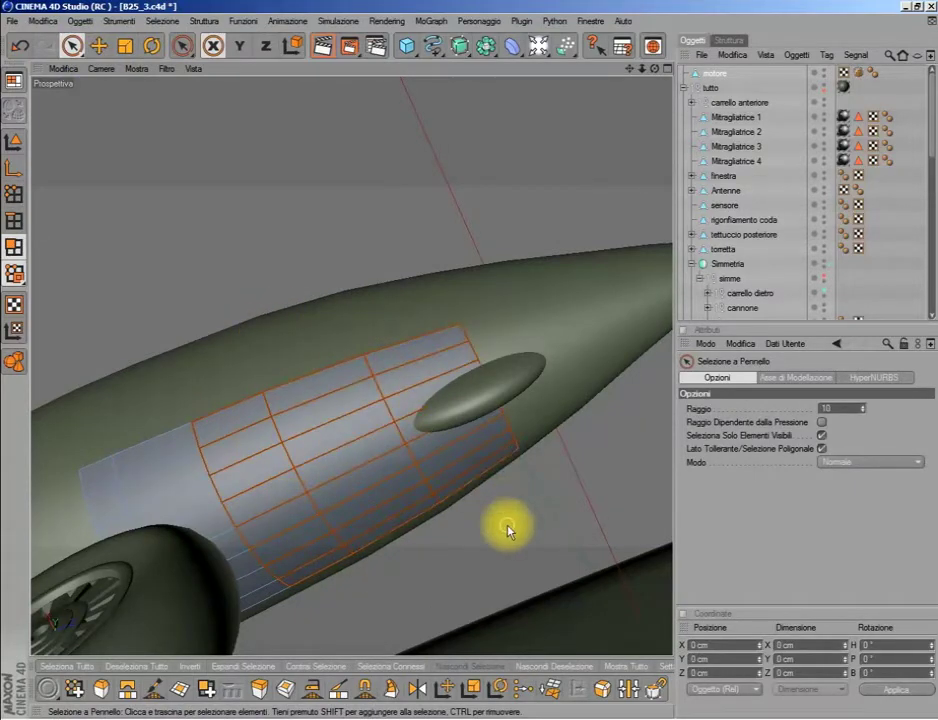
pyautogui.moveTo(480, 495); pyautogui.dragTo(509, 530)
pyautogui.rightClick(446, 205)
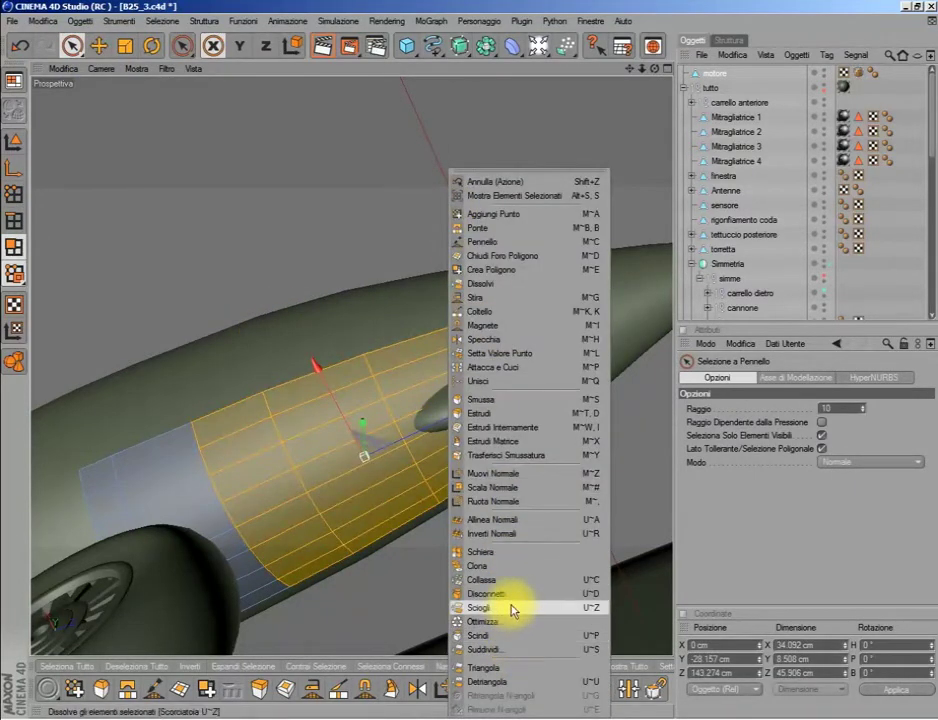
pyautogui.click(512, 594)
pyautogui.click(498, 618)
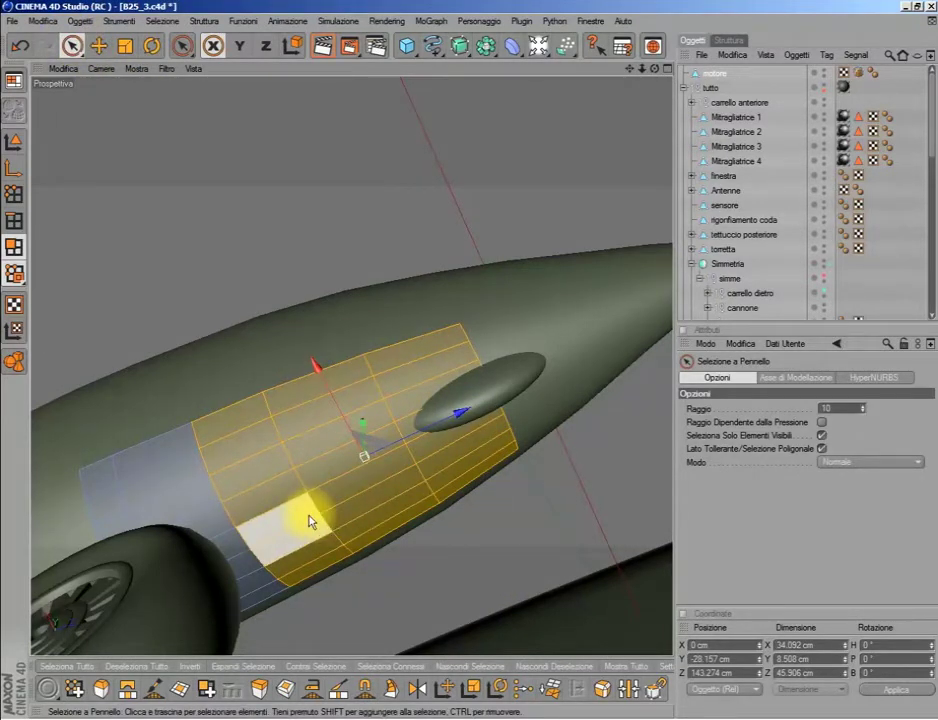
# - Paint-select the upper fuselage strip below the bulge and detach it from the mesh
pyautogui.moveTo(310, 521); pyautogui.dragTo(462, 452)
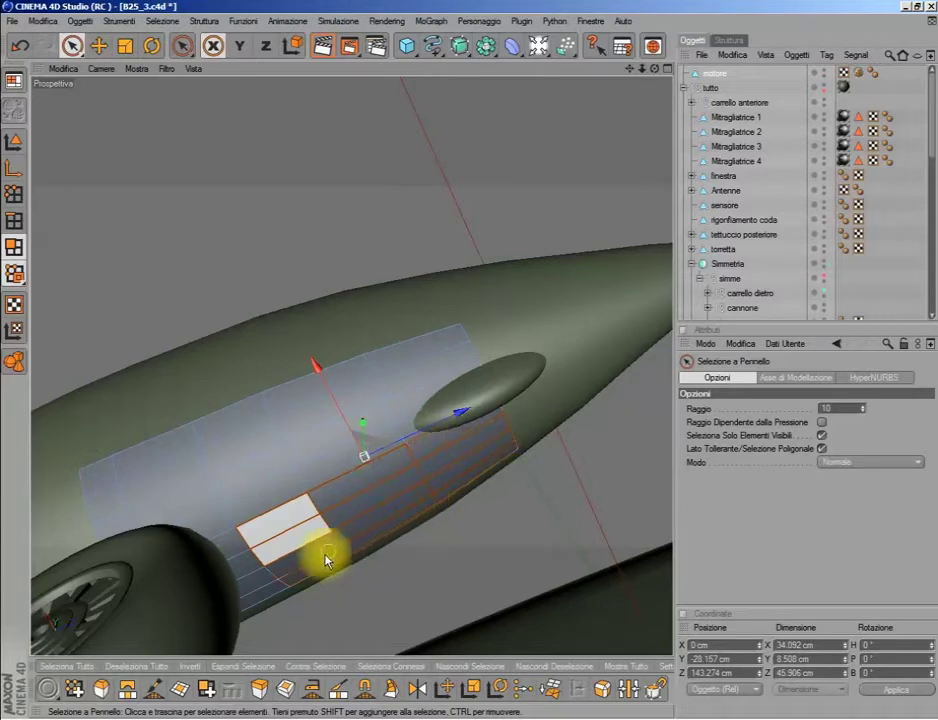
pyautogui.moveTo(326, 560); pyautogui.dragTo(310, 547)
pyautogui.moveTo(379, 237); pyautogui.dragTo(405, 598, button='right')
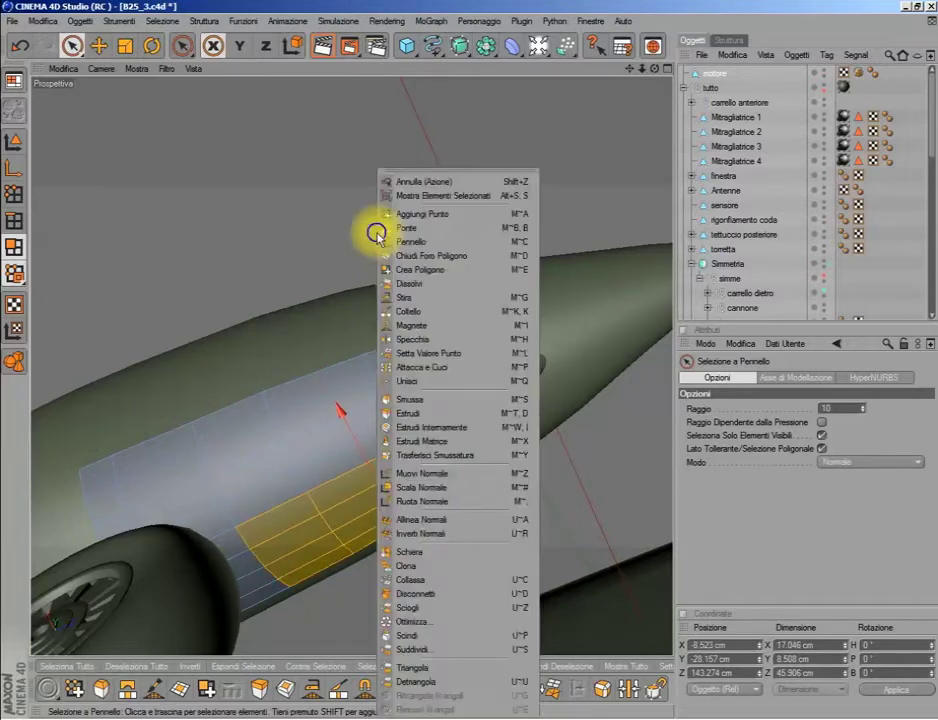
pyautogui.click(410, 594)
pyautogui.click(410, 614)
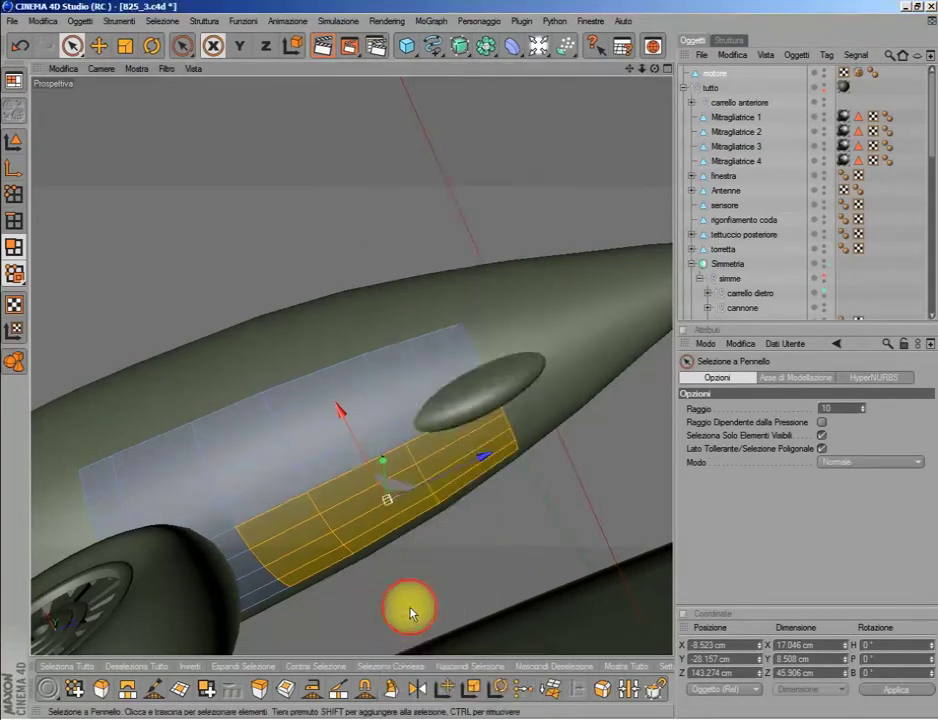
pyautogui.click(124, 45)
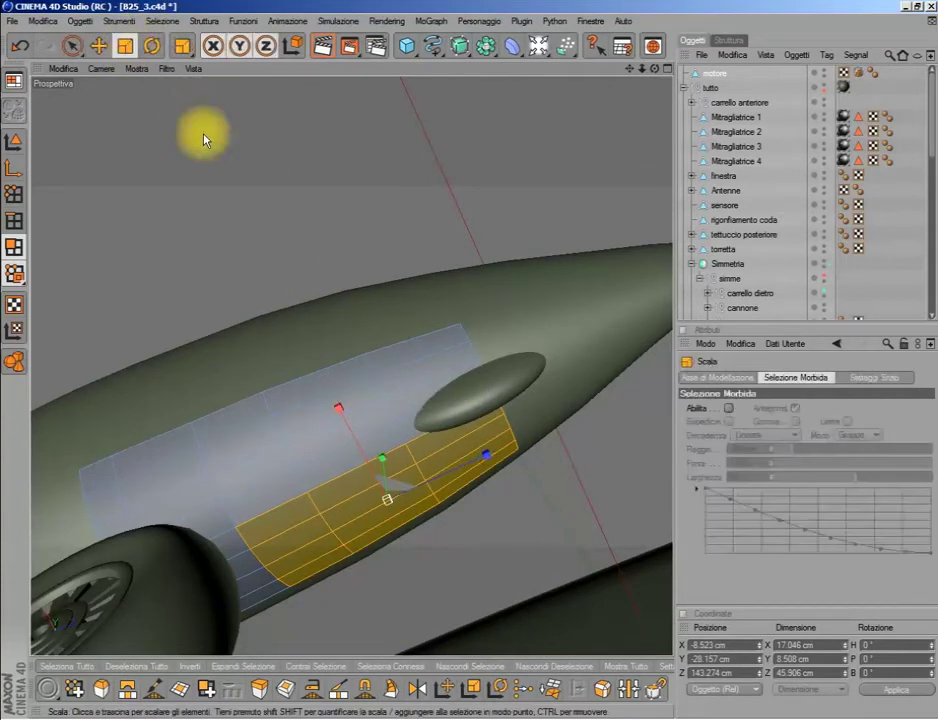
pyautogui.click(71, 45)
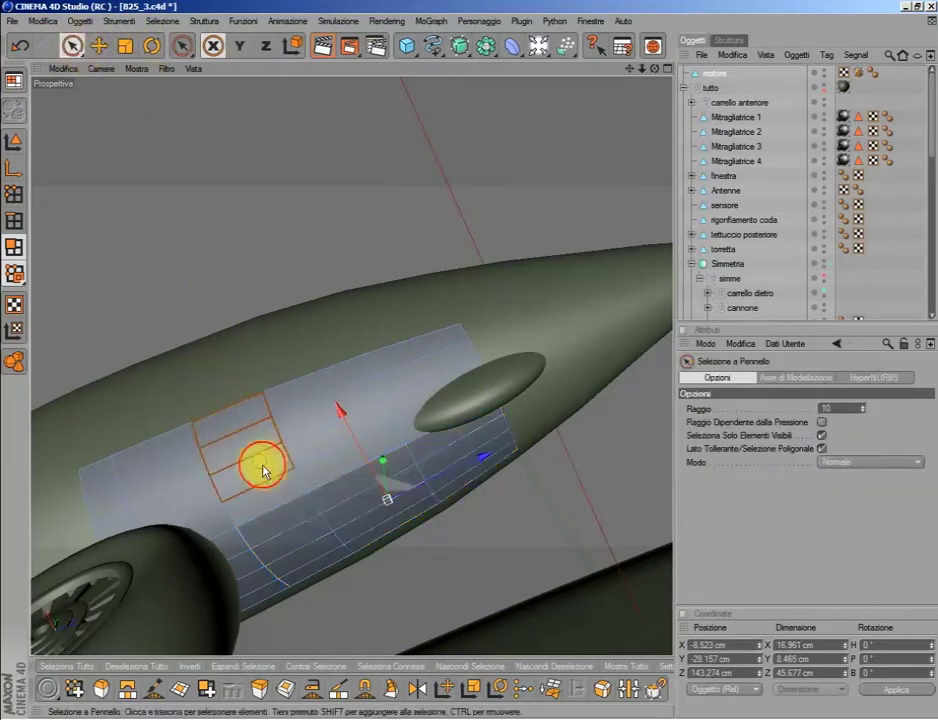
pyautogui.press('t')
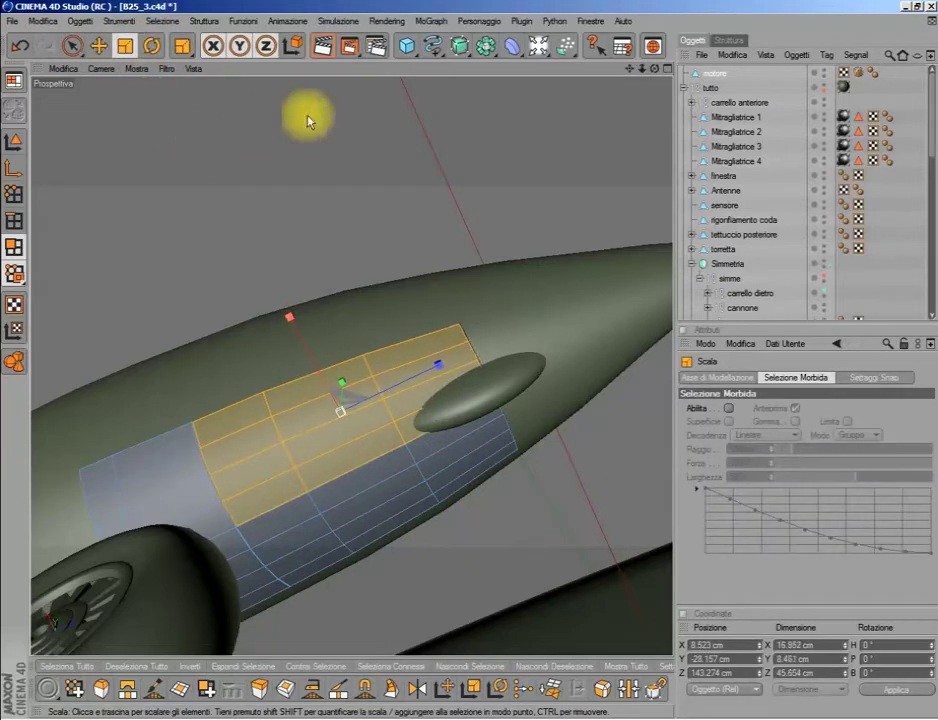
pyautogui.moveTo(655, 68); pyautogui.dragTo(560, 110)
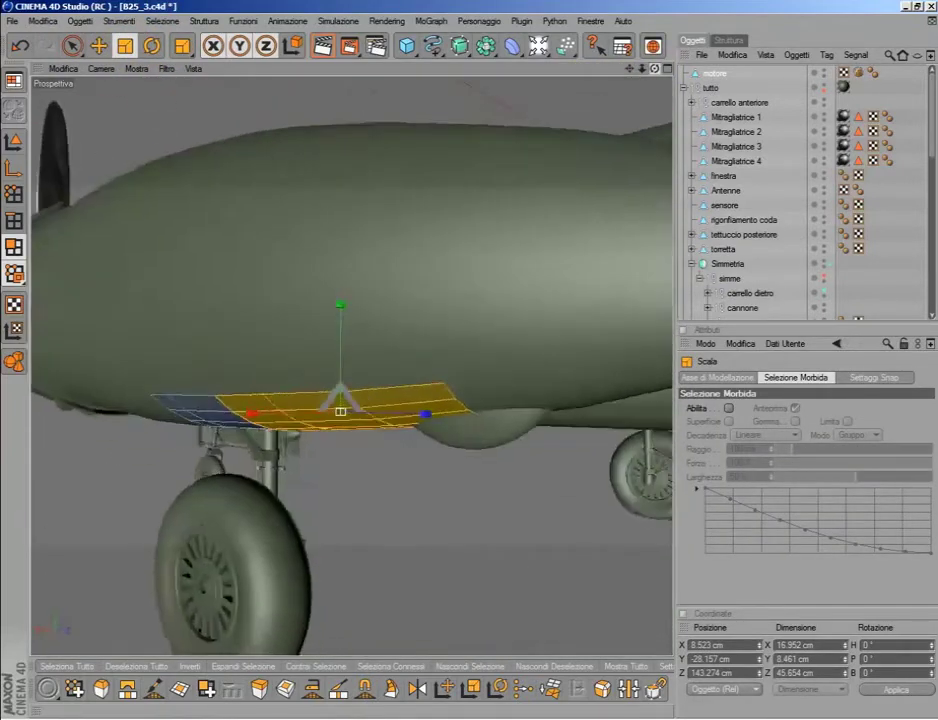
pyautogui.moveTo(642, 68); pyautogui.dragTo(634, 62)
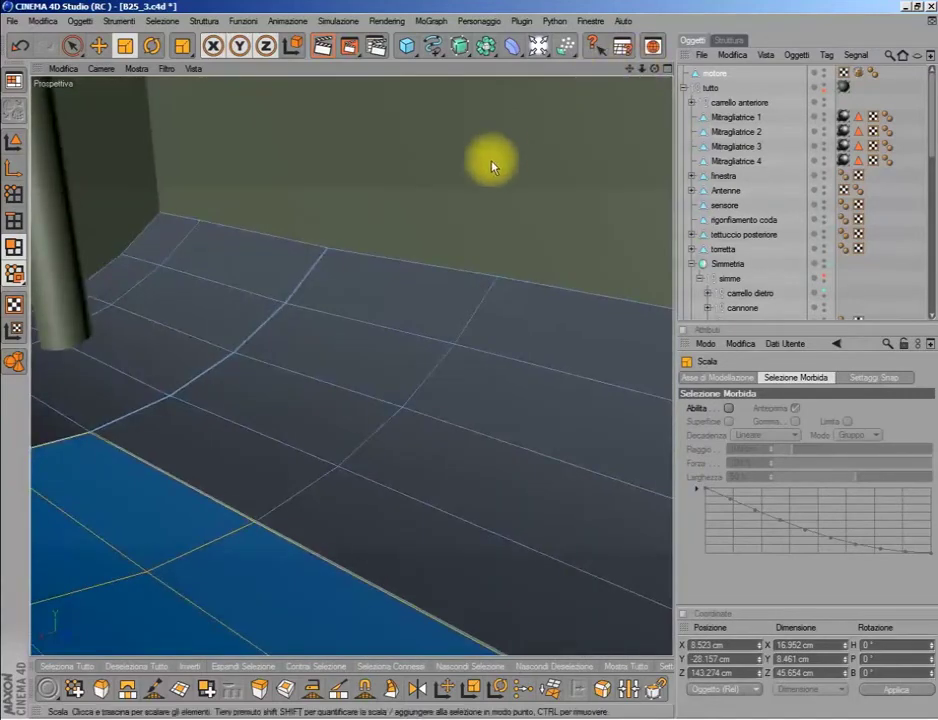
# - Try a trial extrusion on the selected polygons, then undo it
pyautogui.click(259, 688)
pyautogui.moveTo(345, 492); pyautogui.dragTo(456, 188)
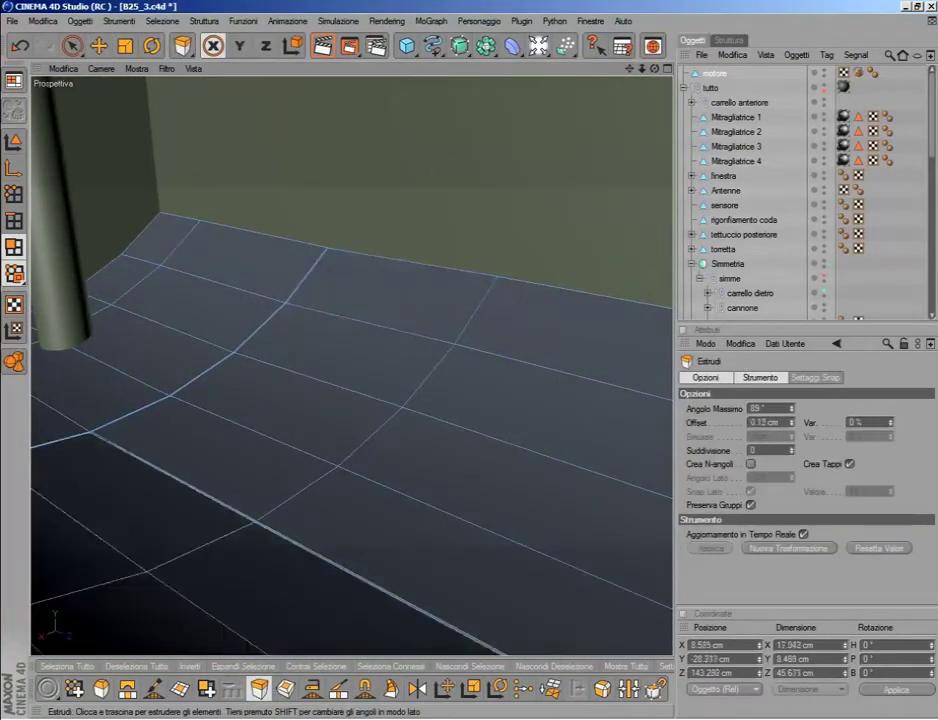
pyautogui.click(19, 46)
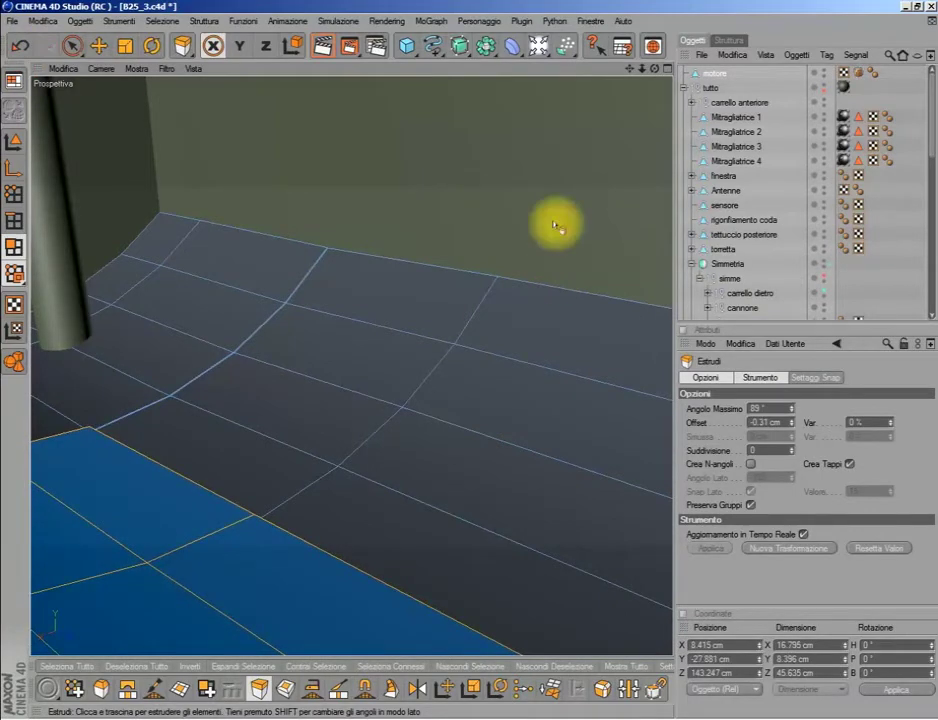
# - Paint-select the polygon block under the fuselage nose and orbit underneath it
pyautogui.click(72, 46)
pyautogui.moveTo(260, 366); pyautogui.dragTo(382, 315)
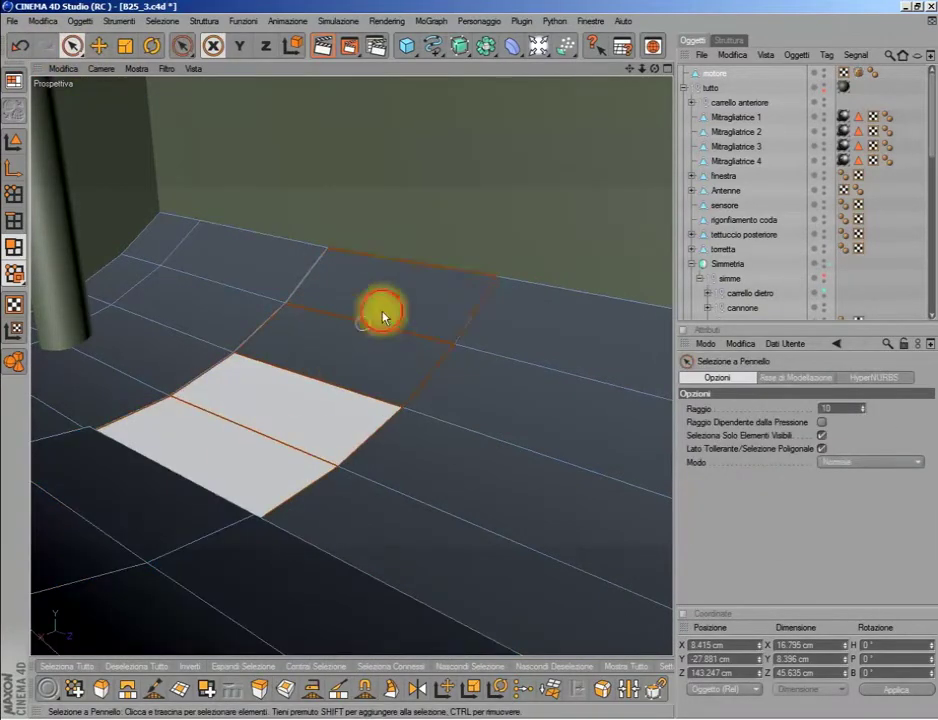
pyautogui.hotkey('ctrl', 'z')
pyautogui.moveTo(607, 84)
pyautogui.keyDown('alt'); pyautogui.mouseDown()
pyautogui.moveTo(517, 157)
pyautogui.moveTo(490, 248)
pyautogui.moveTo(568, 148)
pyautogui.moveTo(366, 167)
pyautogui.moveTo(220, 273)
pyautogui.mouseUp(); pyautogui.keyUp('alt')
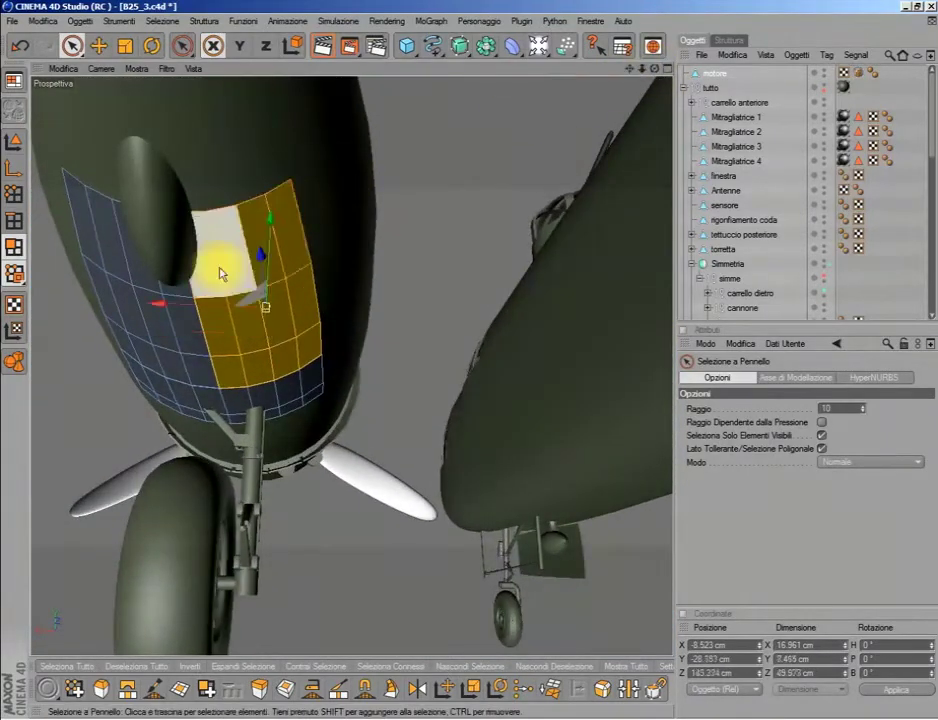
# - Extrude the marked patch inward with a -0.31 cm offset to form the gear well
pyautogui.click(258, 688)
pyautogui.click(712, 548)
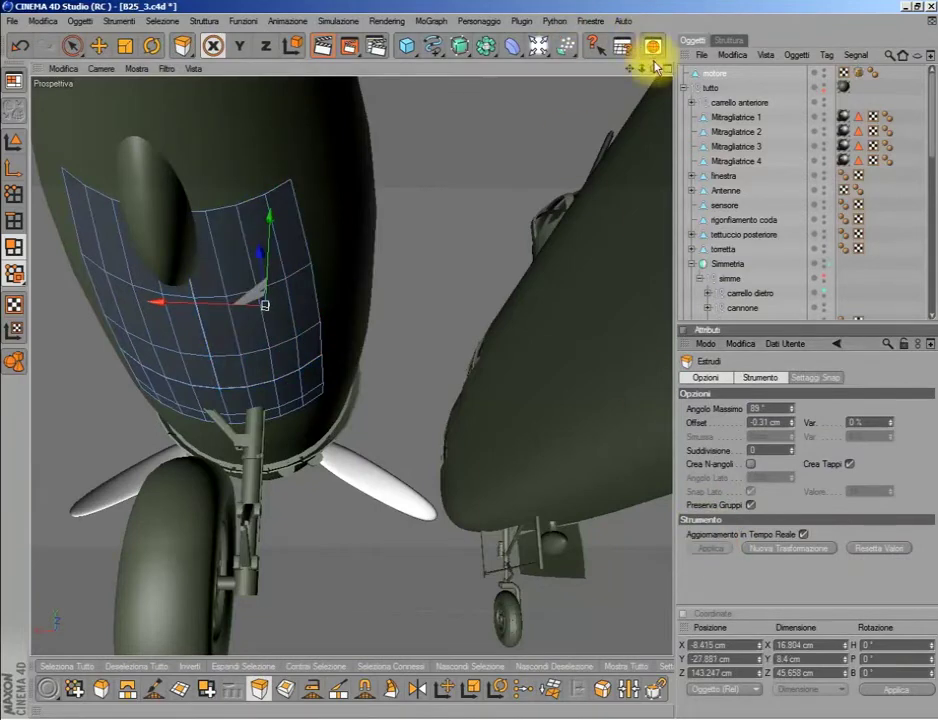
pyautogui.moveTo(655, 68); pyautogui.dragTo(690, 90)
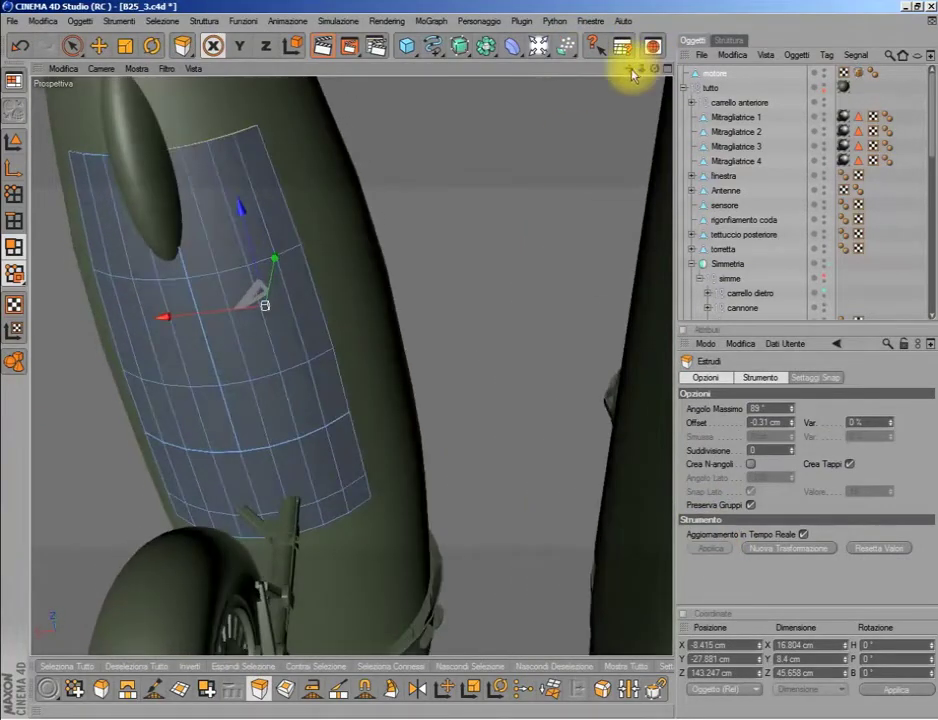
pyautogui.moveTo(632, 70); pyautogui.dragTo(600, 45)
pyautogui.moveTo(647, 73); pyautogui.dragTo(680, 73)
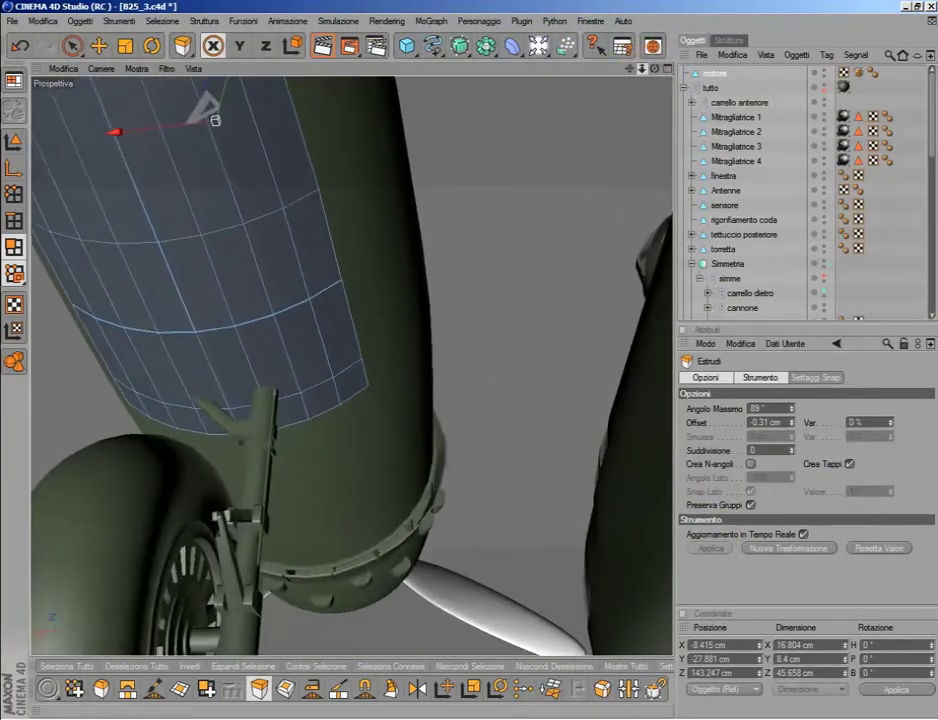
# - Paint-select the lower door-panel polygons beside the gear strut and detach them with Disconnetti
pyautogui.click(72, 45)
pyautogui.click(262, 341)
pyautogui.click(335, 340)
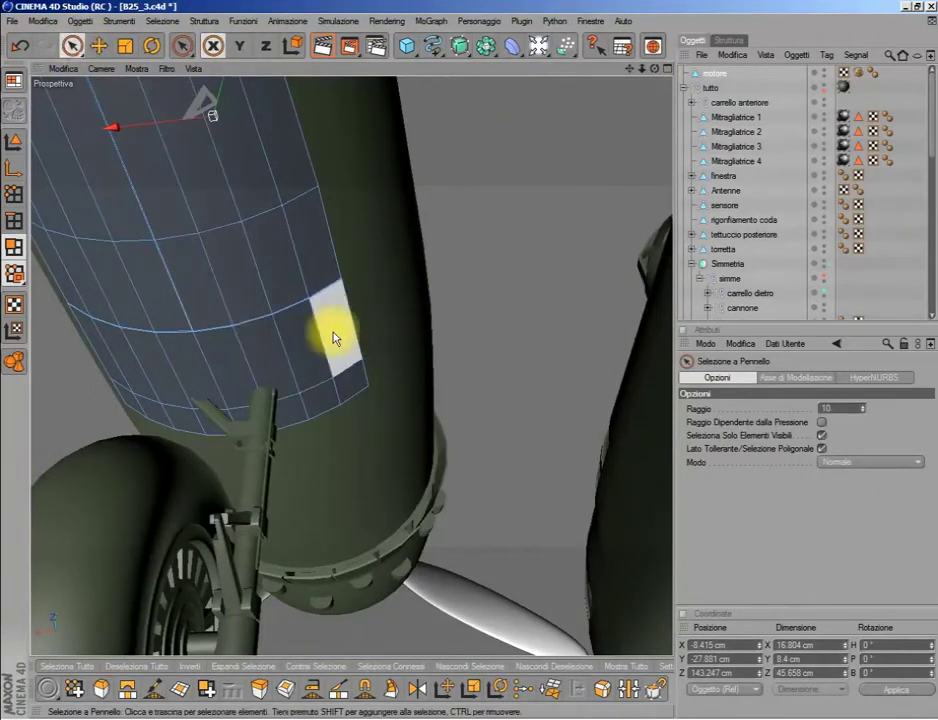
pyautogui.moveTo(335, 340); pyautogui.dragTo(315, 393)
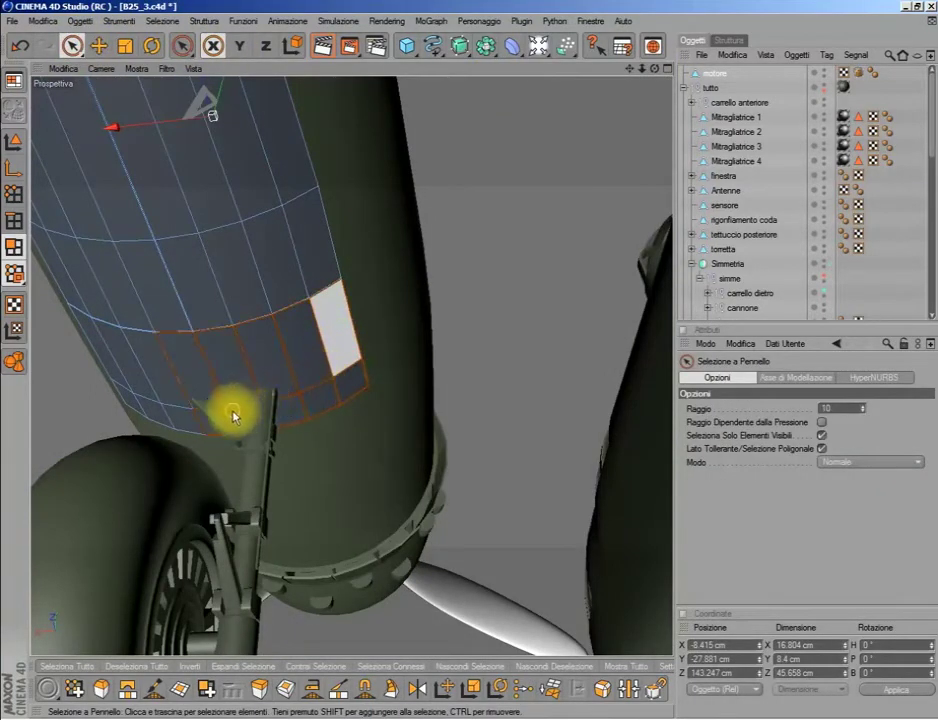
pyautogui.moveTo(227, 416); pyautogui.dragTo(345, 388)
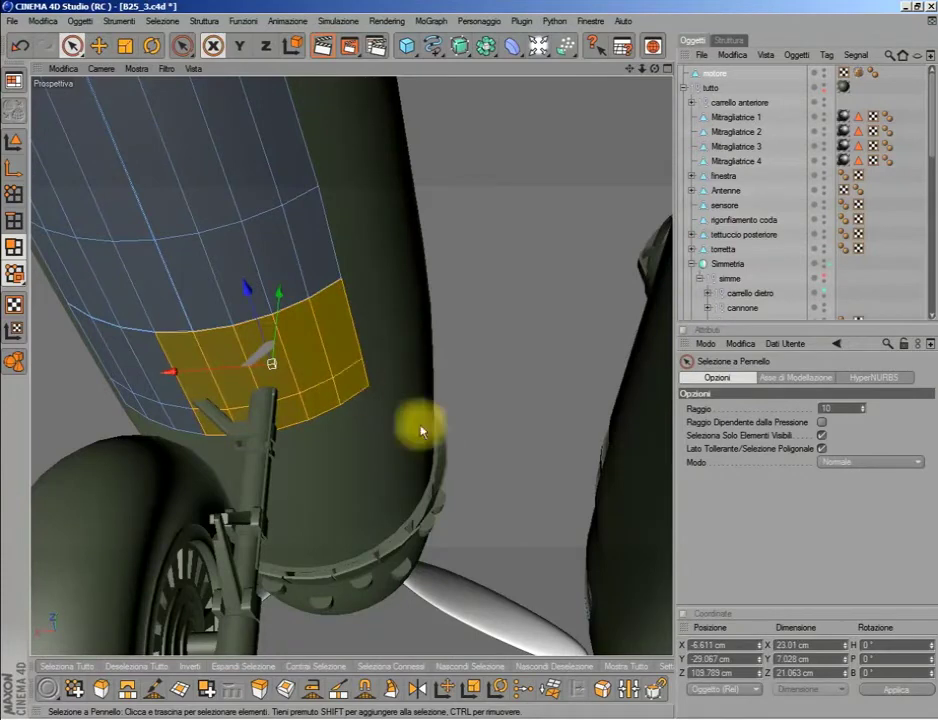
pyautogui.rightClick(538, 392)
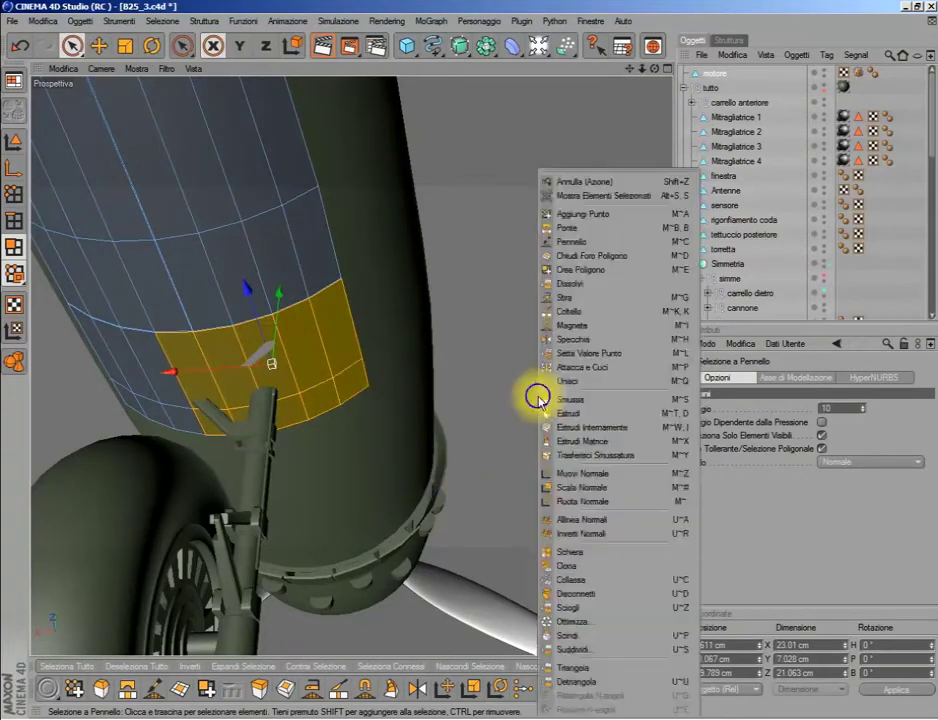
pyautogui.click(601, 619)
pyautogui.click(586, 616)
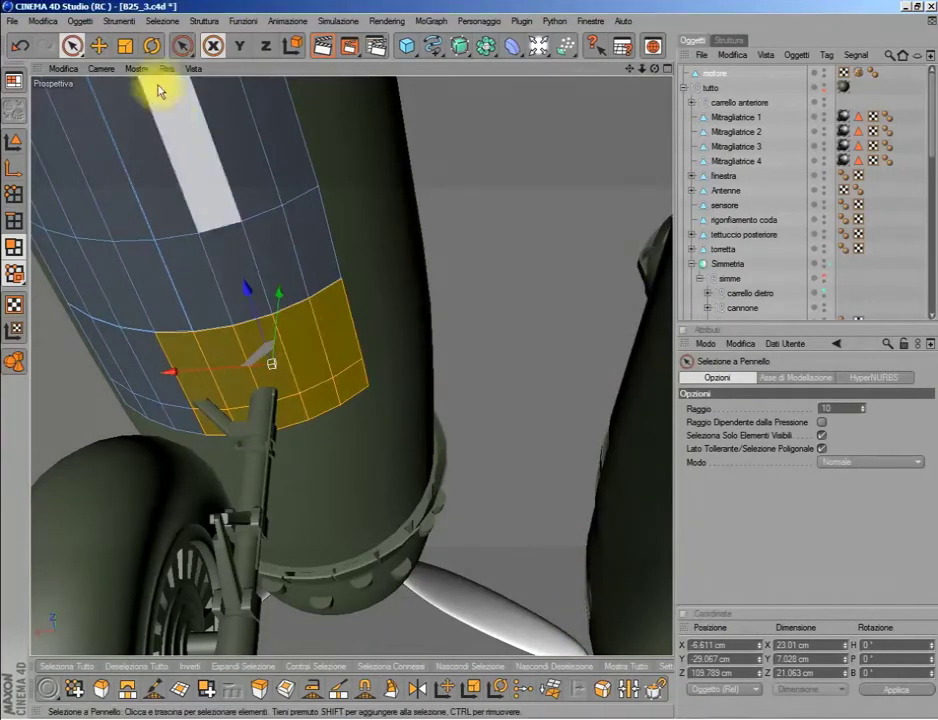
# - Rotate the detached door panel about 75° so it swings open upright
pyautogui.click(151, 45)
pyautogui.moveTo(318, 402)
pyautogui.mouseDown()
pyautogui.moveTo(339, 341)
pyautogui.moveTo(335, 314)
pyautogui.moveTo(345, 328)
pyautogui.mouseUp()
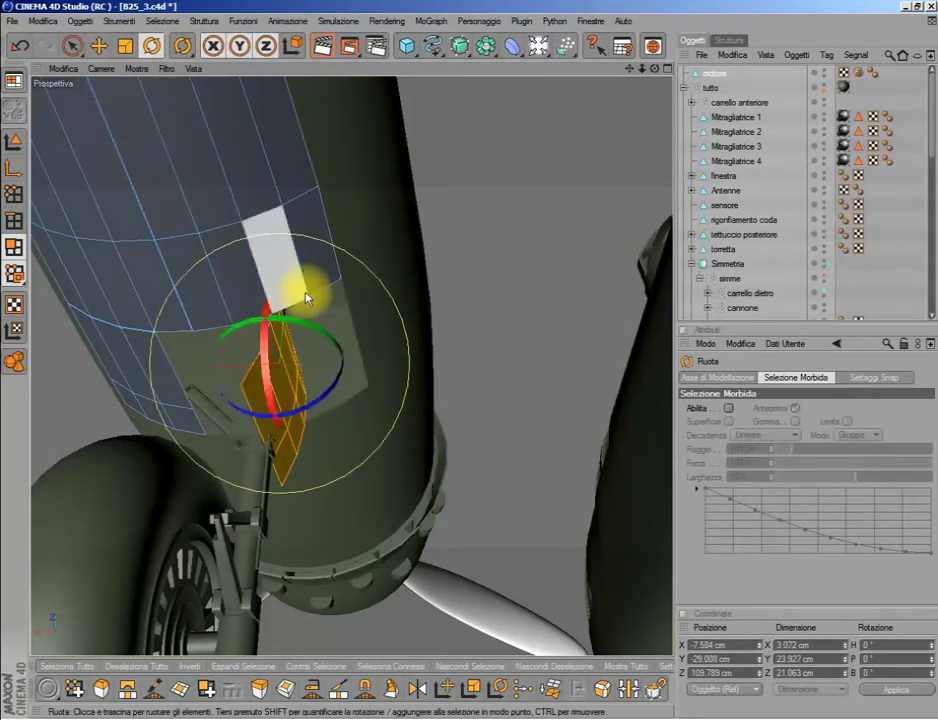
pyautogui.middleClick(575, 300)
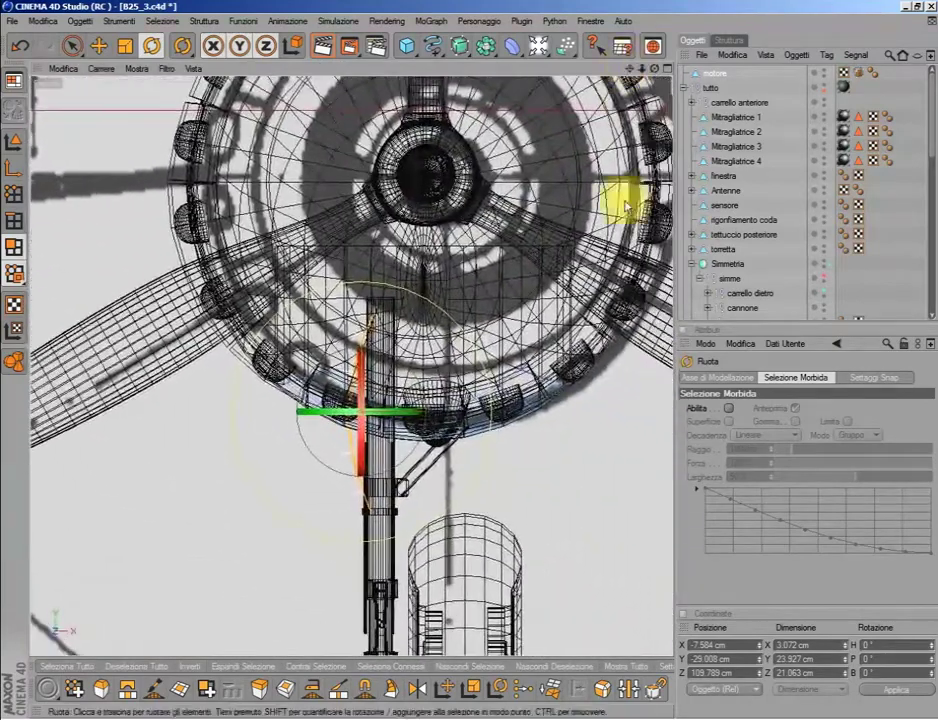
pyautogui.keyDown('alt'); pyautogui.moveTo(622, 199); pyautogui.dragTo(565, 282, button='right'); pyautogui.keyUp('alt')
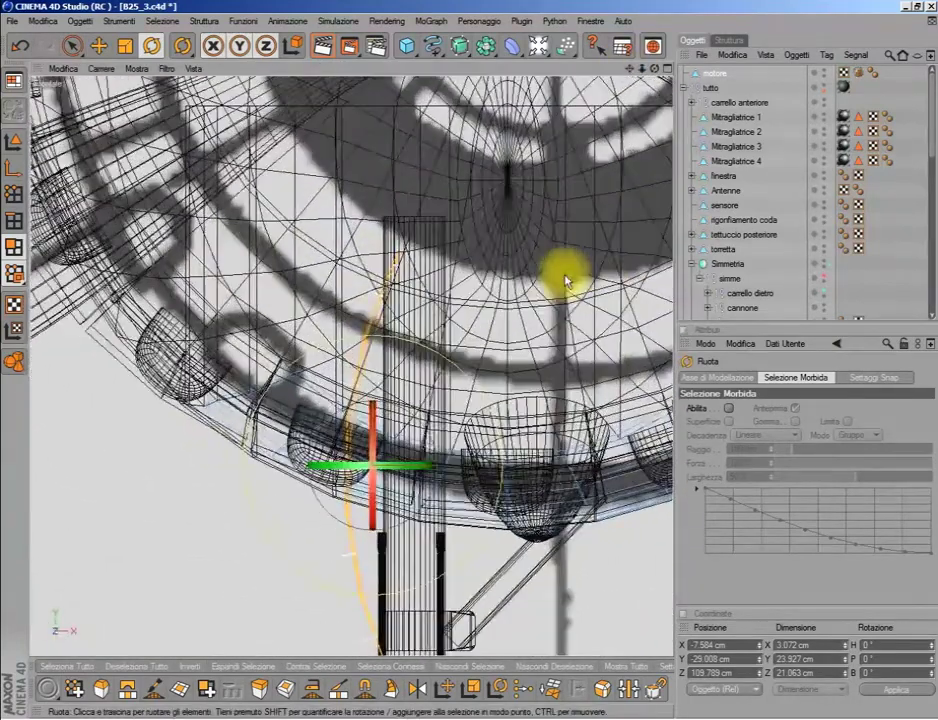
pyautogui.middleClick(563, 283)
pyautogui.middleClick(262, 257)
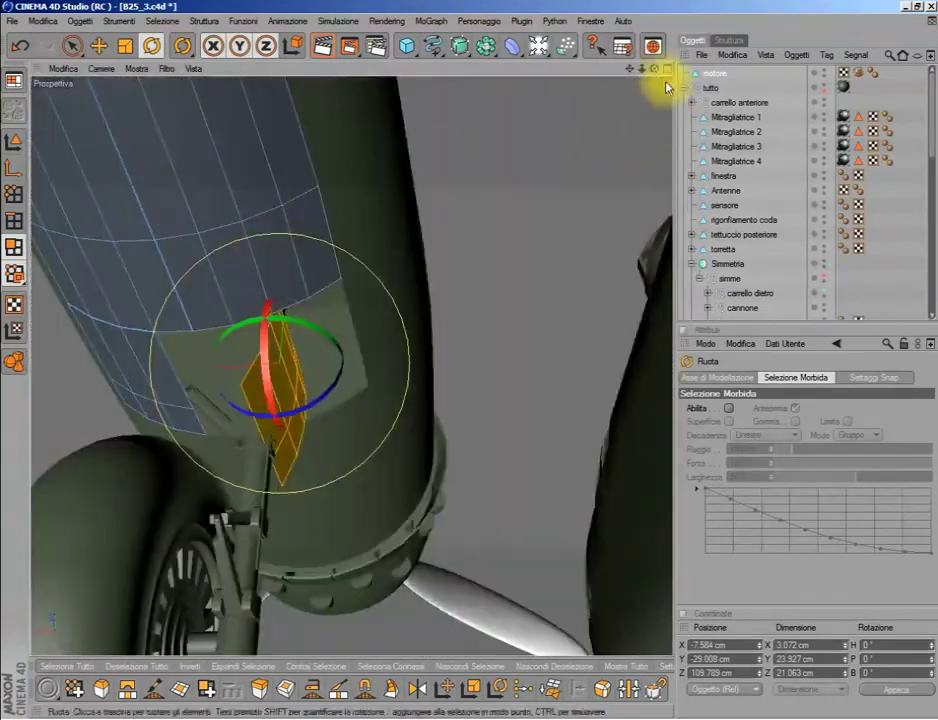
pyautogui.scroll(2, 660, 82)
# - Move and slightly tilt the door panel so it sits against the gear strut
pyautogui.click(98, 45)
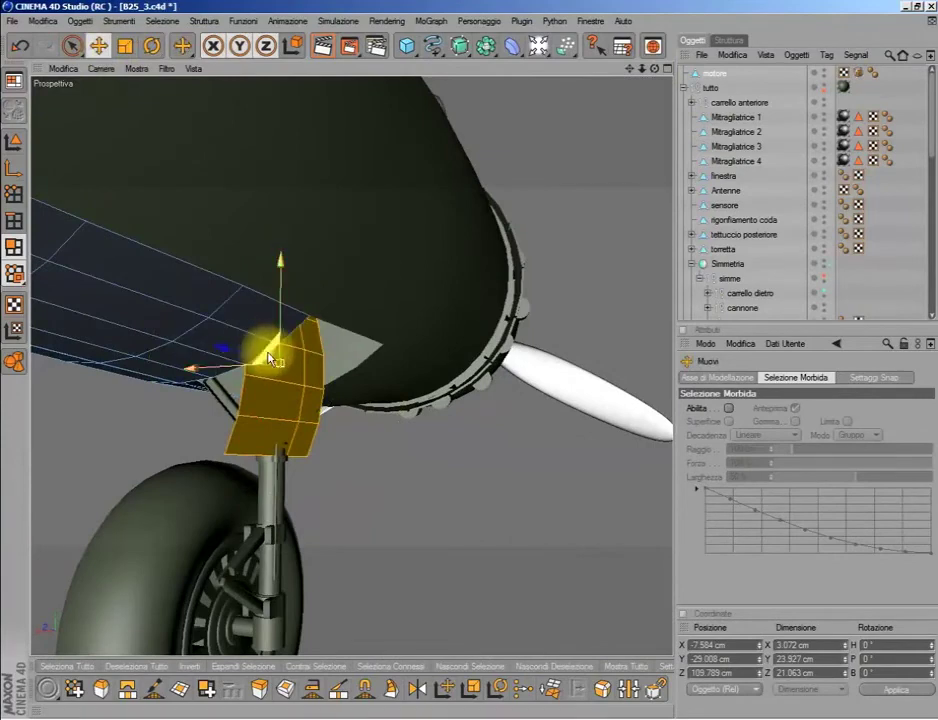
pyautogui.moveTo(273, 357)
pyautogui.mouseDown()
pyautogui.moveTo(352, 404)
pyautogui.moveTo(266, 345)
pyautogui.mouseUp()
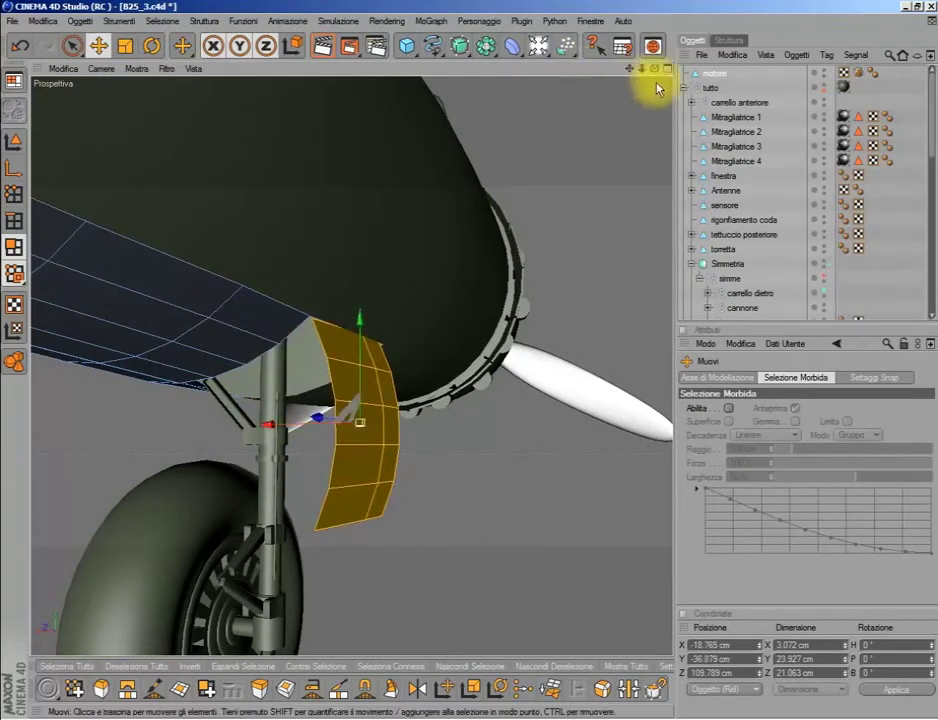
pyautogui.moveTo(654, 68)
pyautogui.mouseDown()
pyautogui.moveTo(648, 75)
pyautogui.moveTo(655, 70)
pyautogui.mouseUp()
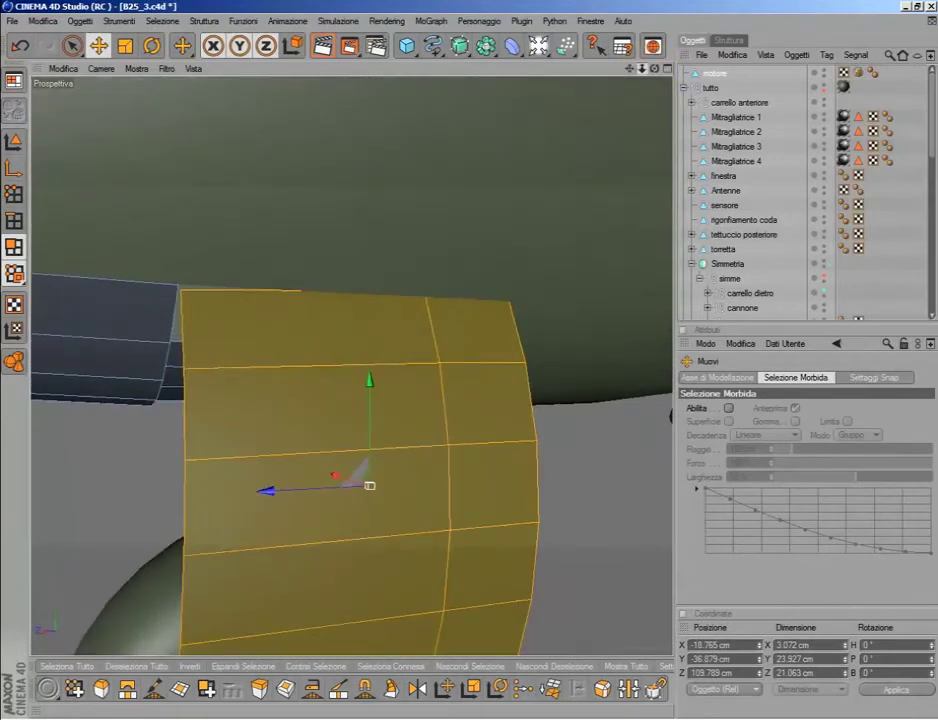
pyautogui.click(152, 47)
pyautogui.moveTo(293, 481); pyautogui.dragTo(310, 473)
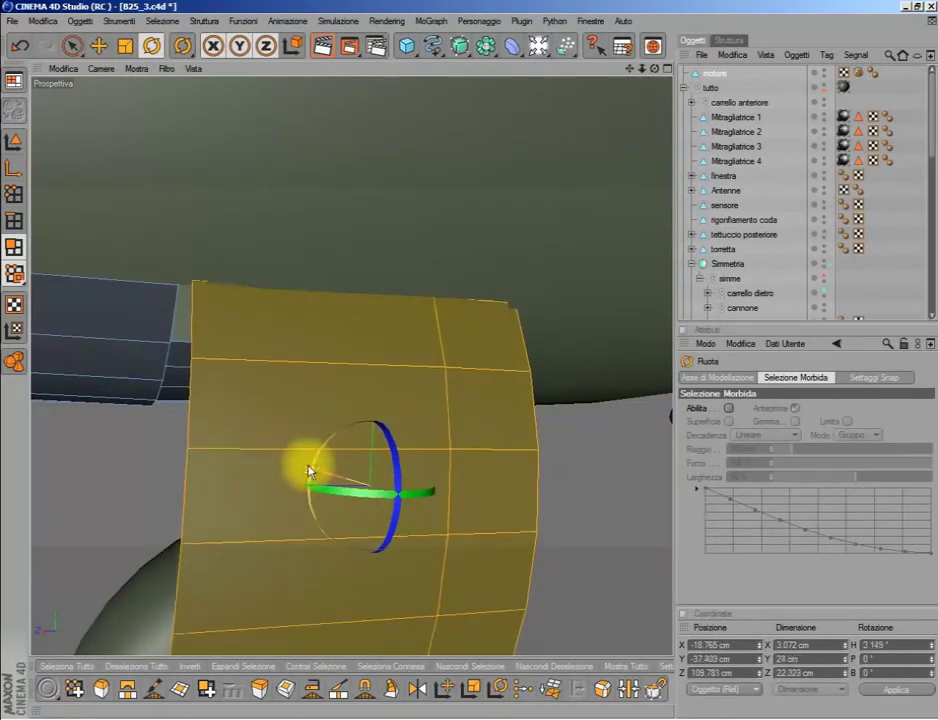
pyautogui.click(98, 45)
pyautogui.moveTo(370, 493); pyautogui.dragTo(355, 492)
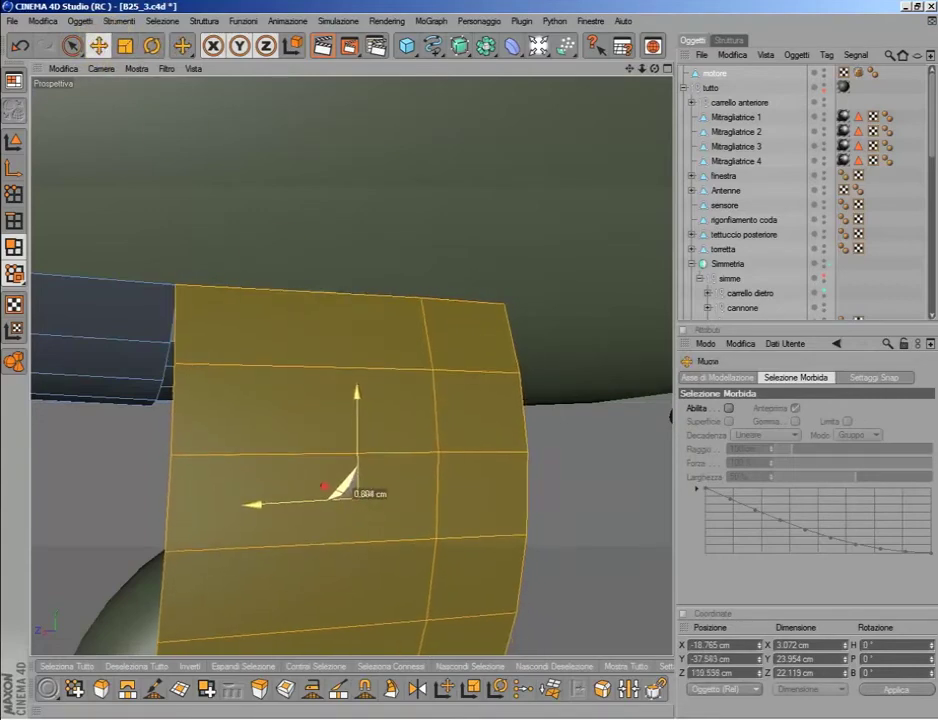
# - Extrude the door panel with a -0.31 cm offset to give it thickness
pyautogui.moveTo(643, 88)
pyautogui.mouseDown()
pyautogui.moveTo(639, 69)
pyautogui.moveTo(655, 76)
pyautogui.mouseUp()
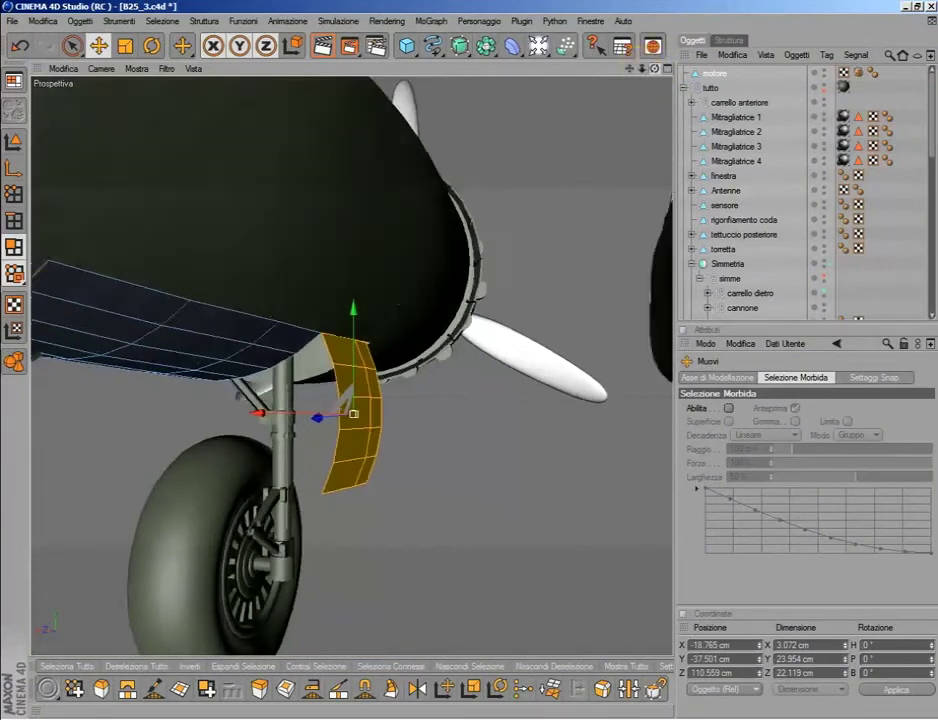
pyautogui.click(262, 690)
pyautogui.click(705, 548)
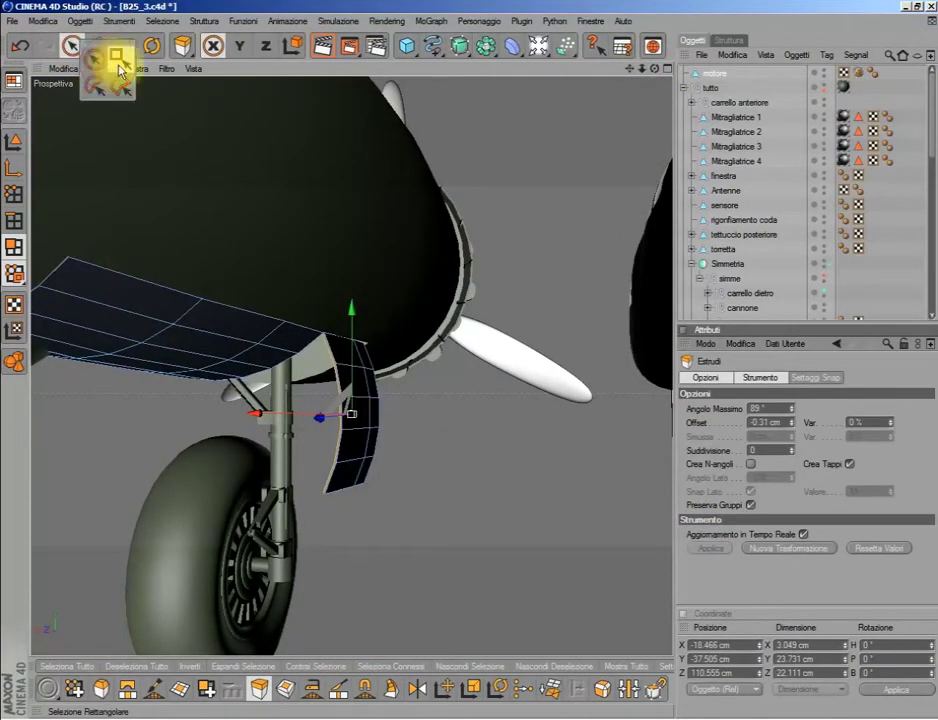
# - Paint-select a small patch of lower fuselage polygons under the nose and extrude it
pyautogui.click(118, 66)
pyautogui.moveTo(450, 328)
pyautogui.keyDown('alt'); pyautogui.mouseDown()
pyautogui.moveTo(283, 460)
pyautogui.moveTo(628, 119)
pyautogui.mouseUp(); pyautogui.keyUp('alt')
pyautogui.moveTo(642, 68); pyautogui.dragTo(639, 69)
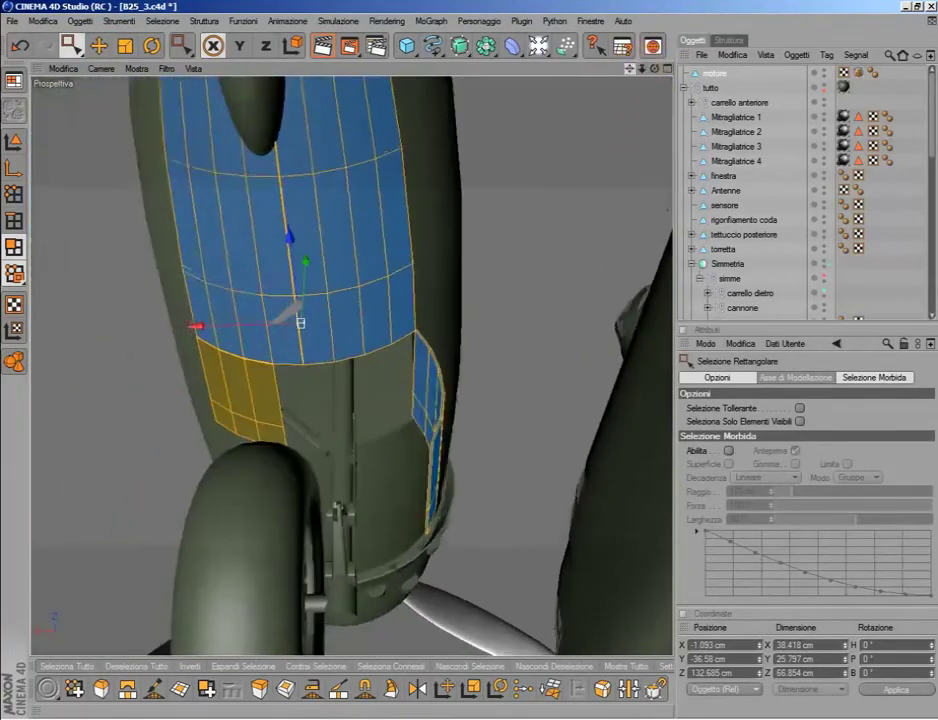
pyautogui.click(71, 44)
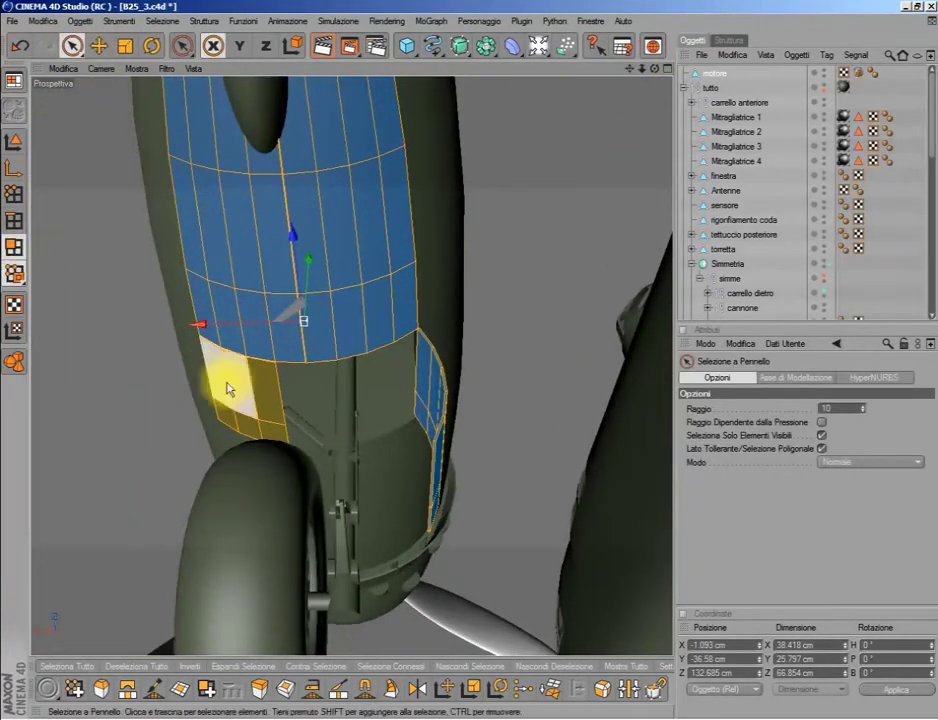
pyautogui.moveTo(228, 388); pyautogui.dragTo(344, 425)
pyautogui.click(259, 689)
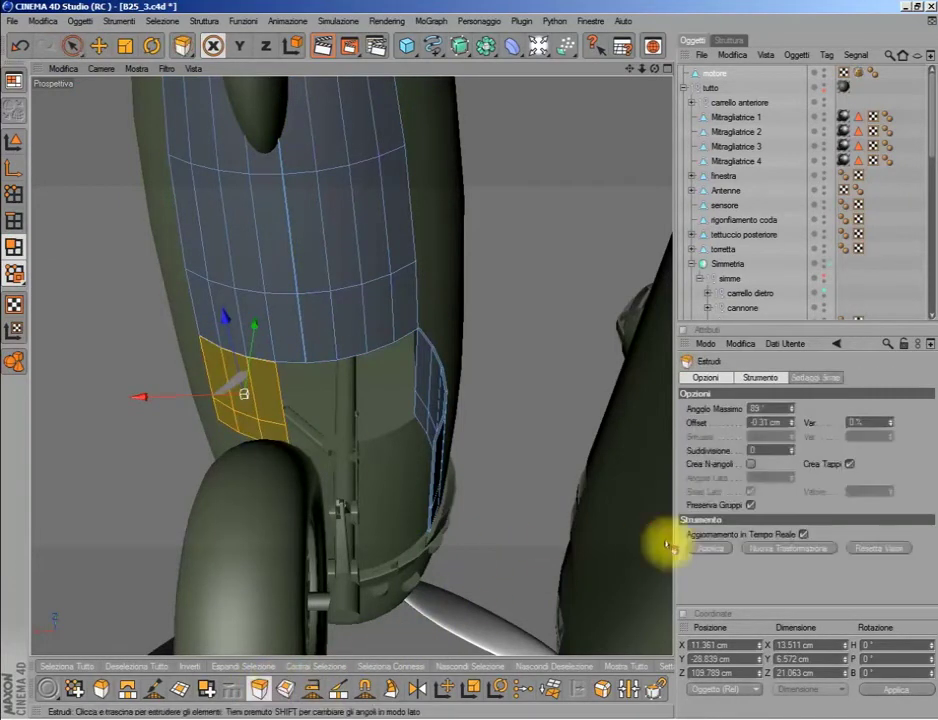
pyautogui.click(697, 548)
pyautogui.scroll(-3, 440, 307)
# - Box-select all the panel polygons and duplicate them with Clona
pyautogui.click(85, 50)
pyautogui.click(118, 56)
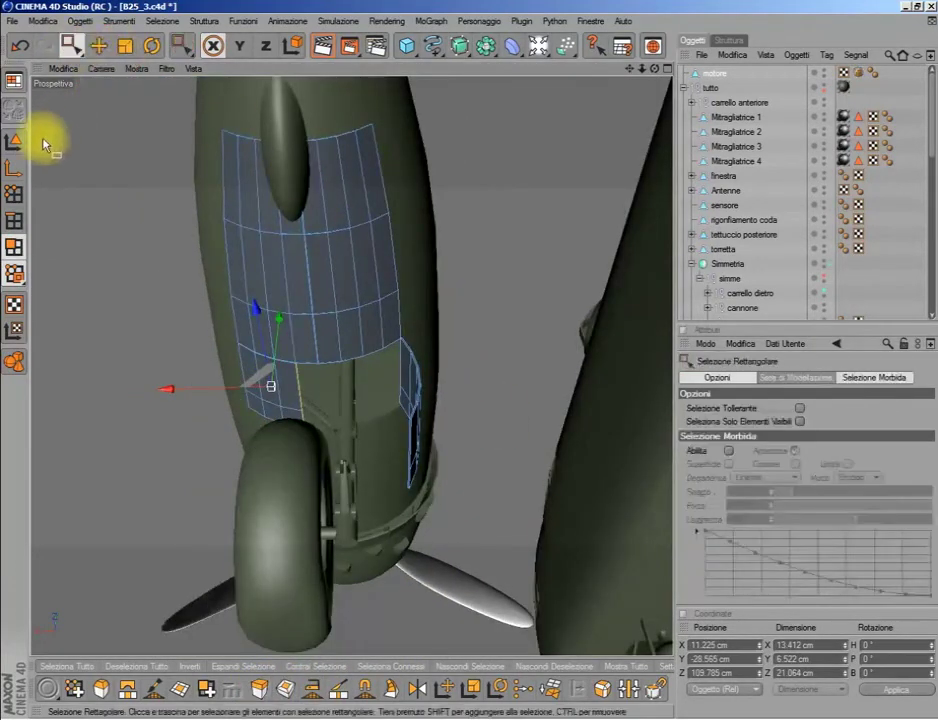
pyautogui.moveTo(100, 100); pyautogui.dragTo(513, 582)
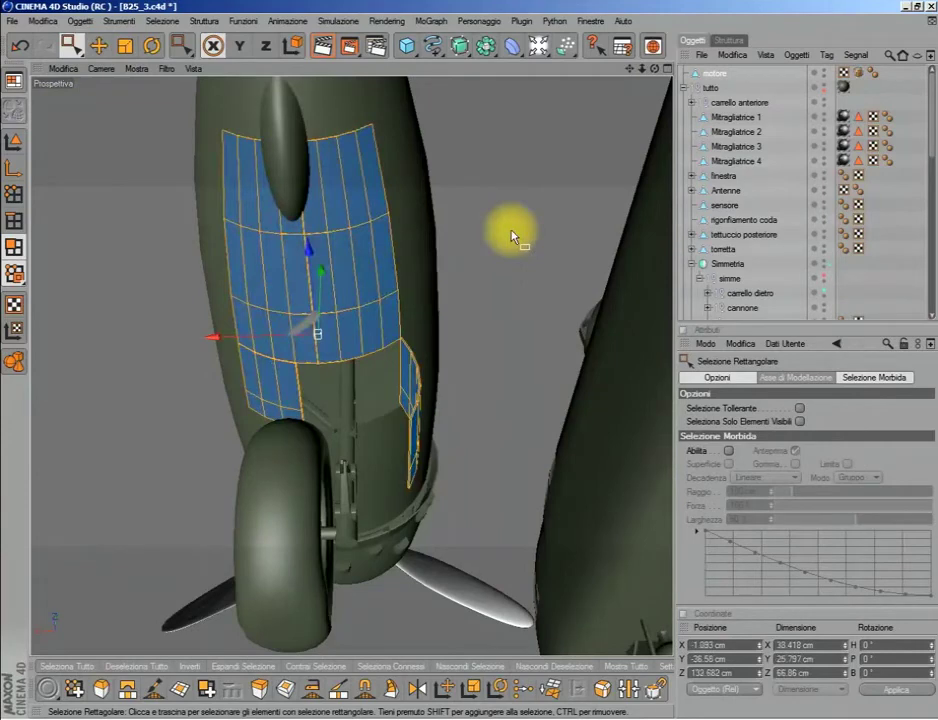
pyautogui.rightClick(511, 236)
pyautogui.click(586, 561)
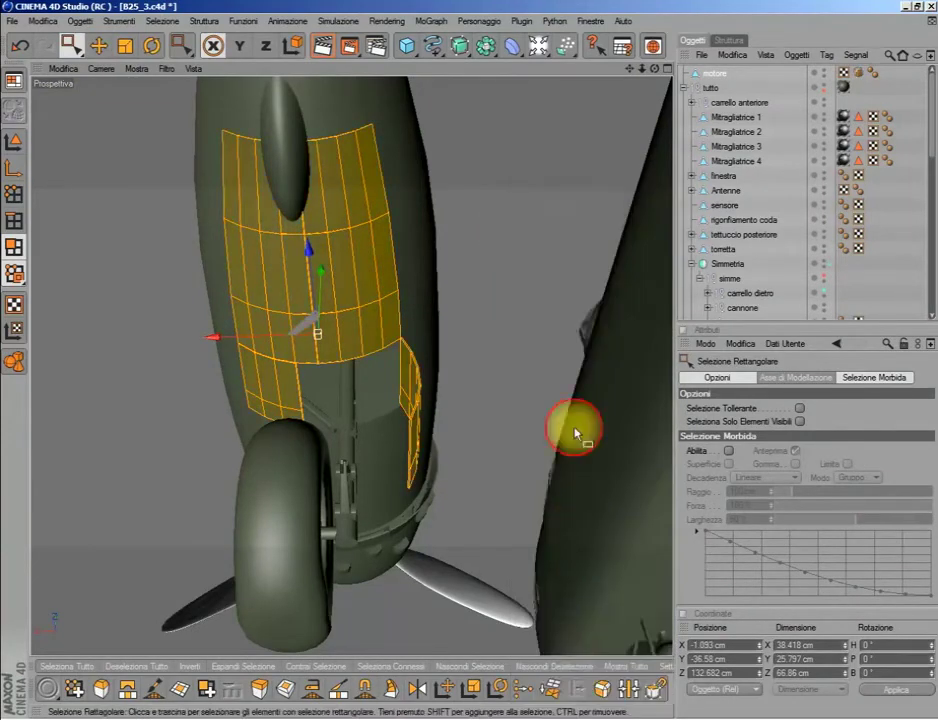
pyautogui.moveTo(651, 72); pyautogui.dragTo(470, 50)
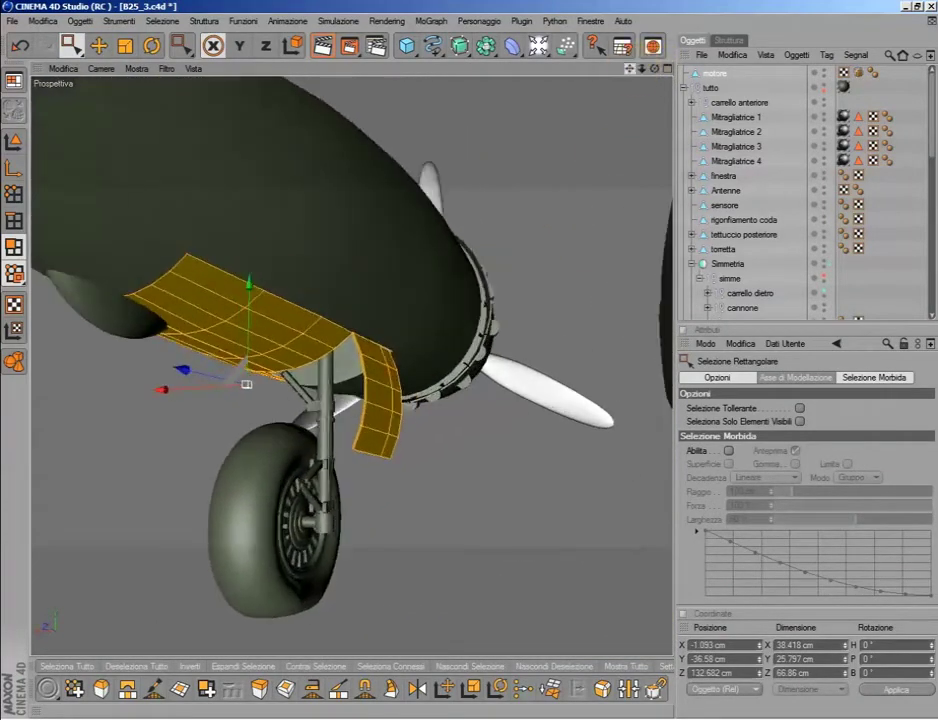
pyautogui.moveTo(643, 73); pyautogui.dragTo(639, 69)
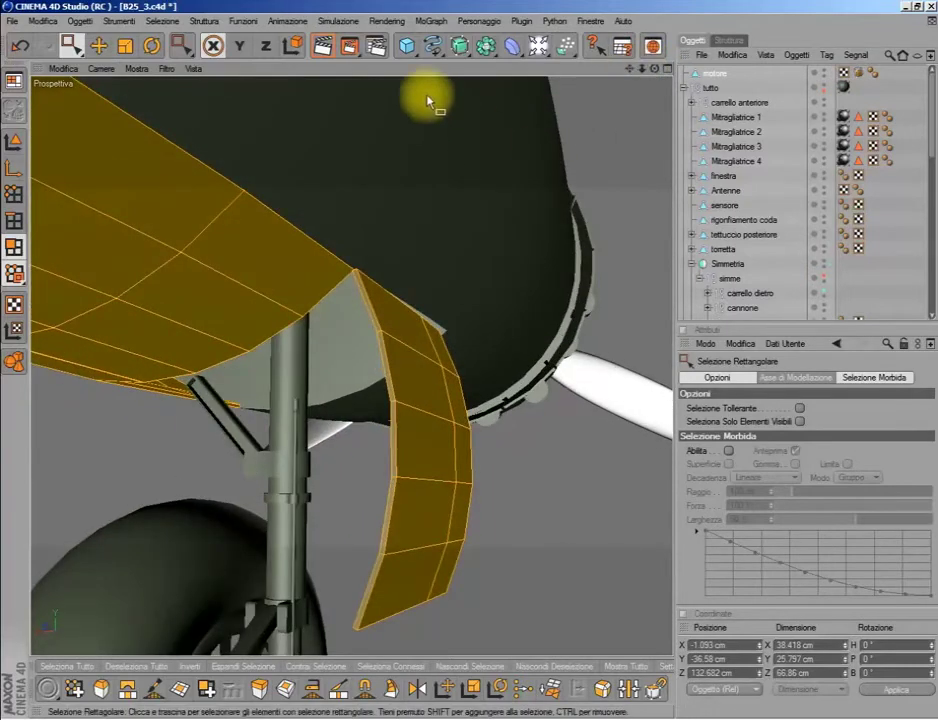
pyautogui.click(408, 47)
# - Add a Cylinder and switch the enlarged viewport to the Camere > Dietro back view
pyautogui.click(665, 64)
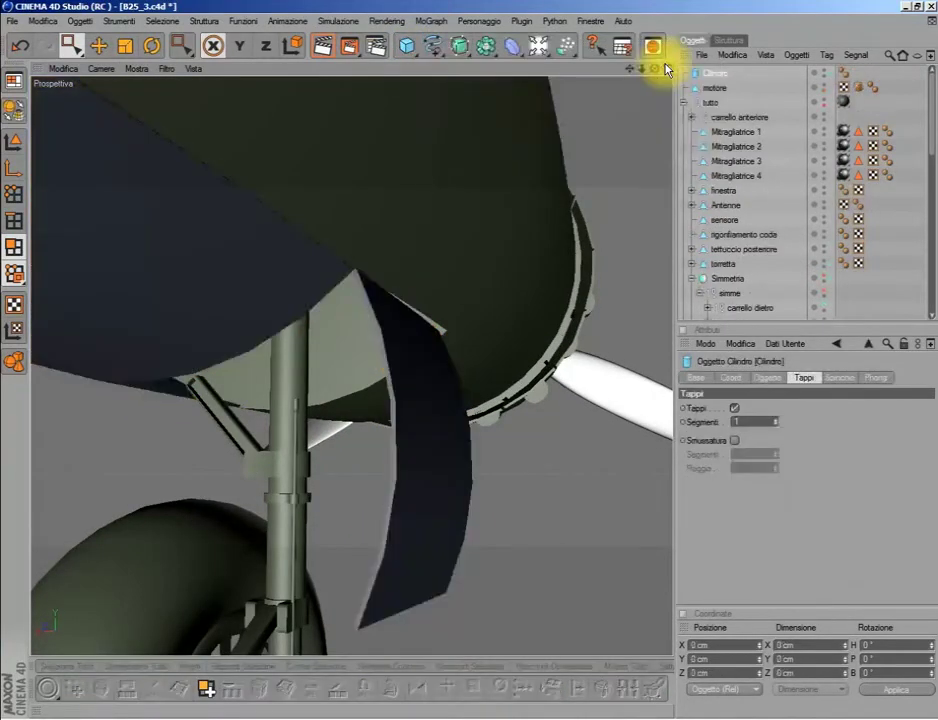
pyautogui.click(665, 68)
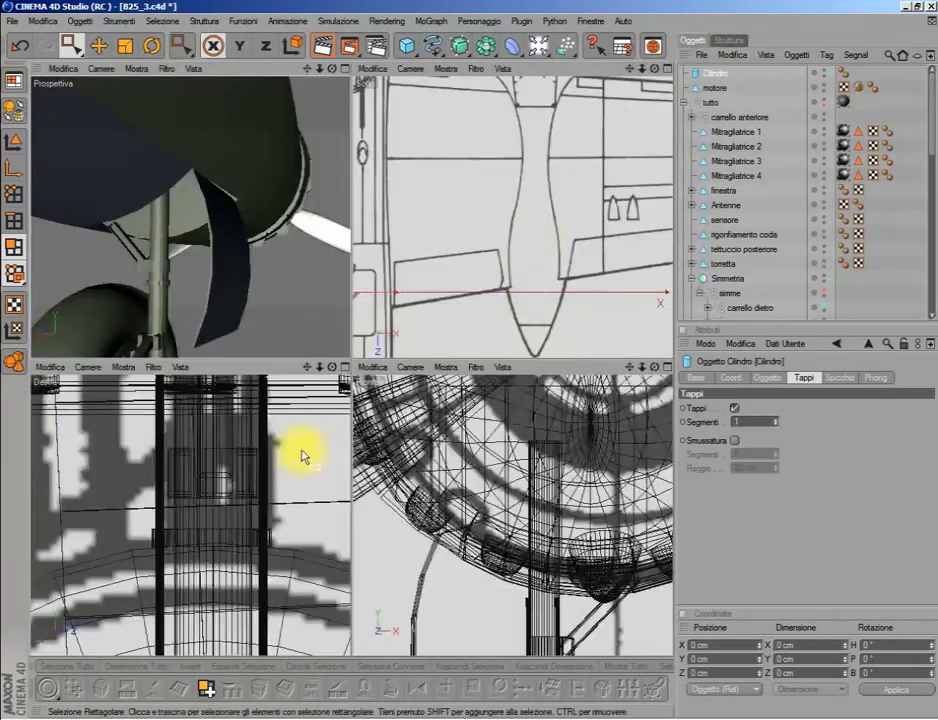
pyautogui.middleClick(421, 458)
pyautogui.click(100, 68)
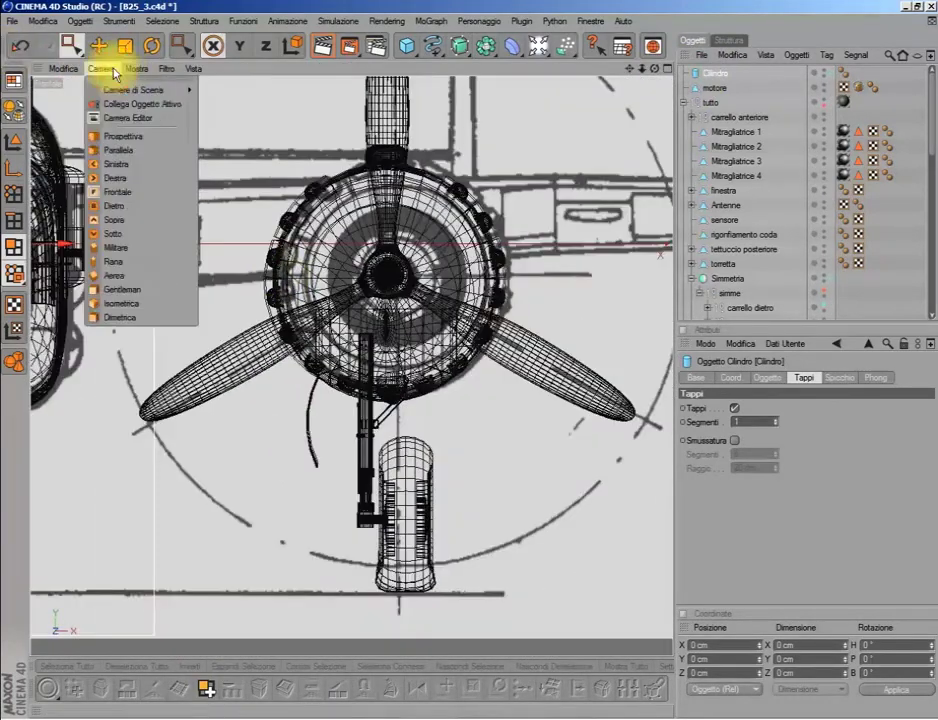
pyautogui.click(125, 213)
# - Select the cylinder in object mode and zoom in on the nose gear strut
pyautogui.click(125, 45)
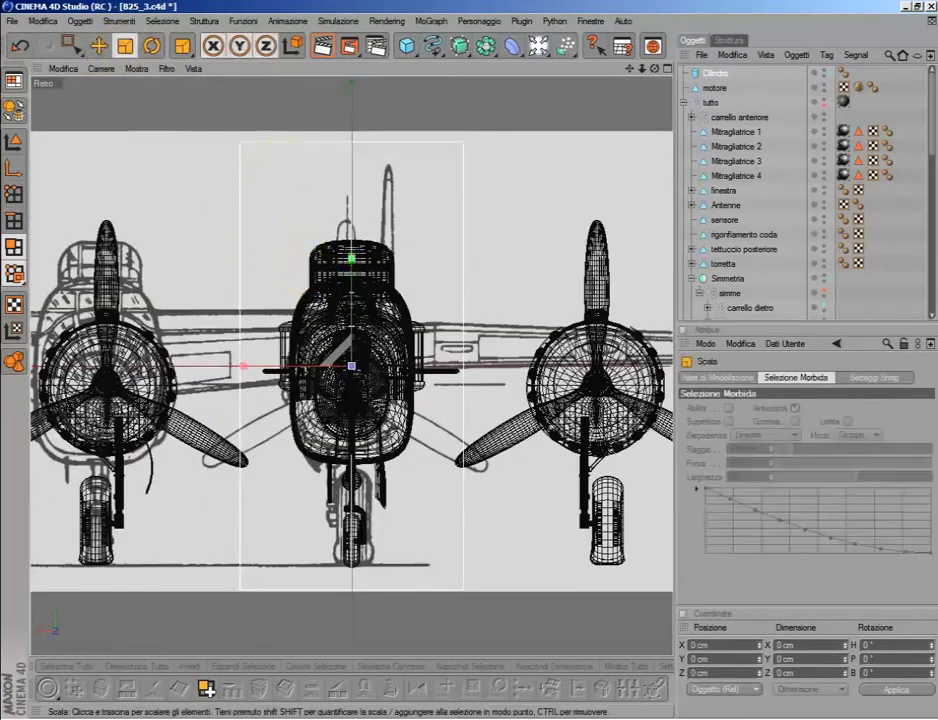
pyautogui.click(98, 45)
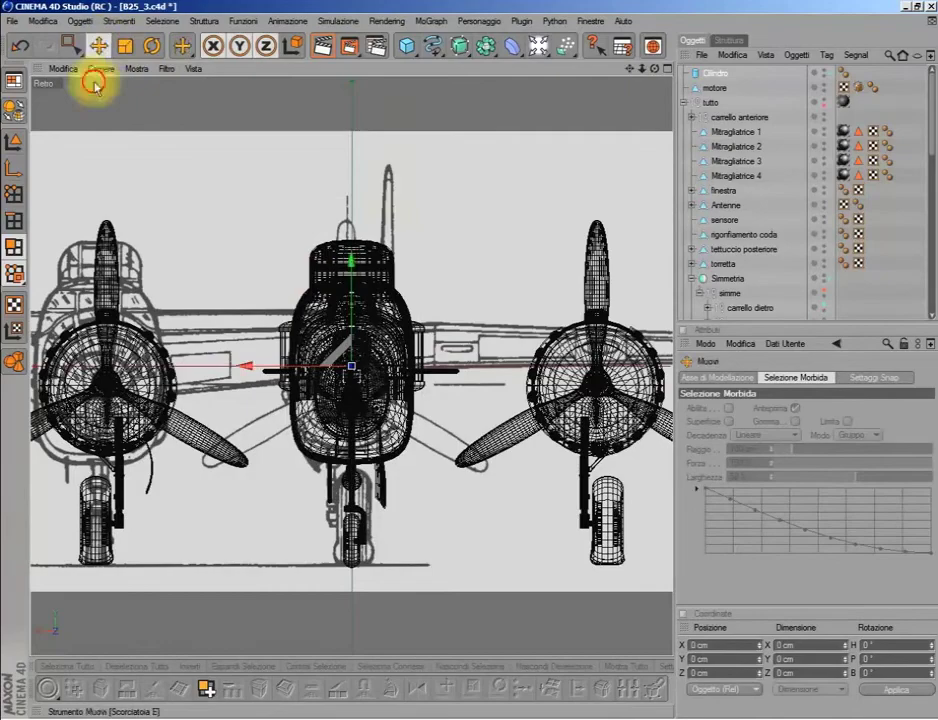
pyautogui.click(14, 140)
pyautogui.click(110, 310)
pyautogui.scroll(3, 385, 208)
pyautogui.keyDown('alt'); pyautogui.moveTo(190, 200); pyautogui.dragTo(456, 199, button='middle'); pyautogui.keyUp('alt')
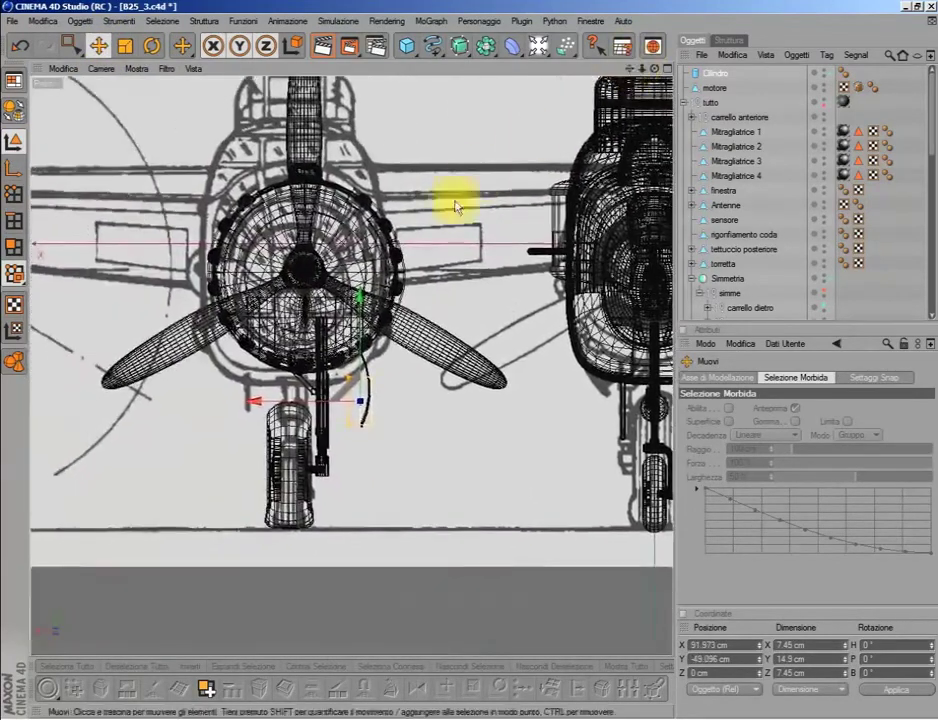
pyautogui.keyDown('alt'); pyautogui.moveTo(456, 199); pyautogui.dragTo(283, 182, button='right'); pyautogui.keyUp('alt')
# - Shrink the cylinder to 0.404 cm radius and 1.617 cm height, then make it editable
pyautogui.click(134, 50)
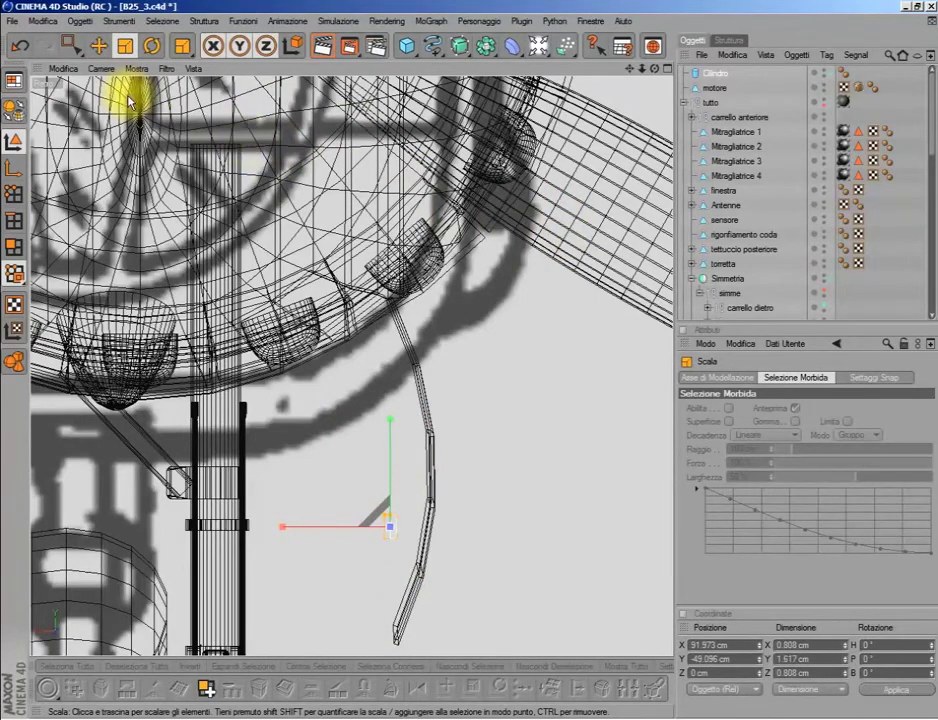
pyautogui.click(705, 75)
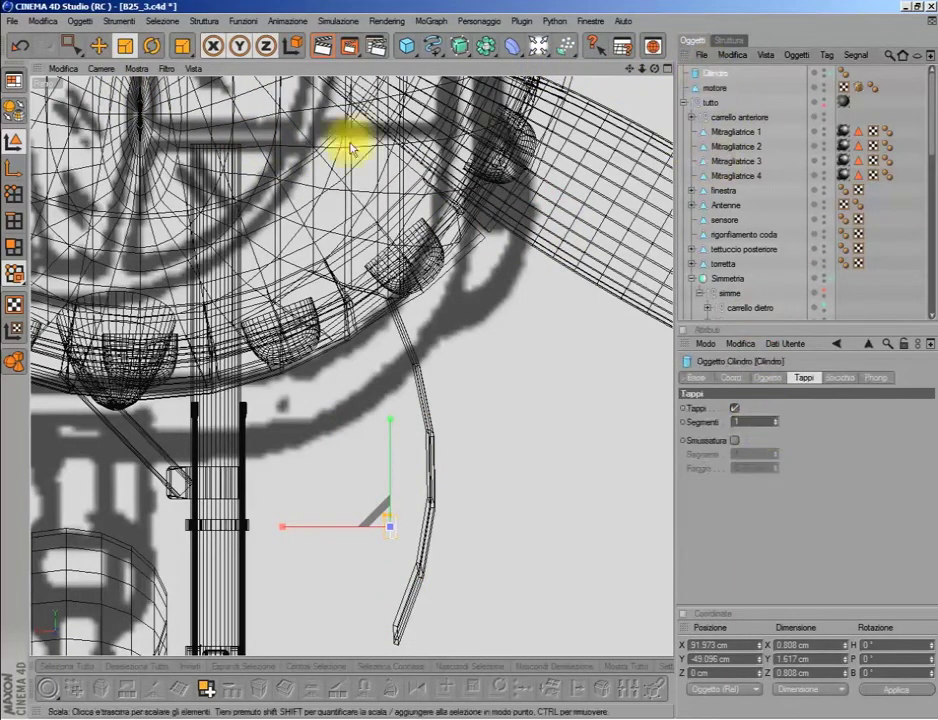
pyautogui.click(770, 377)
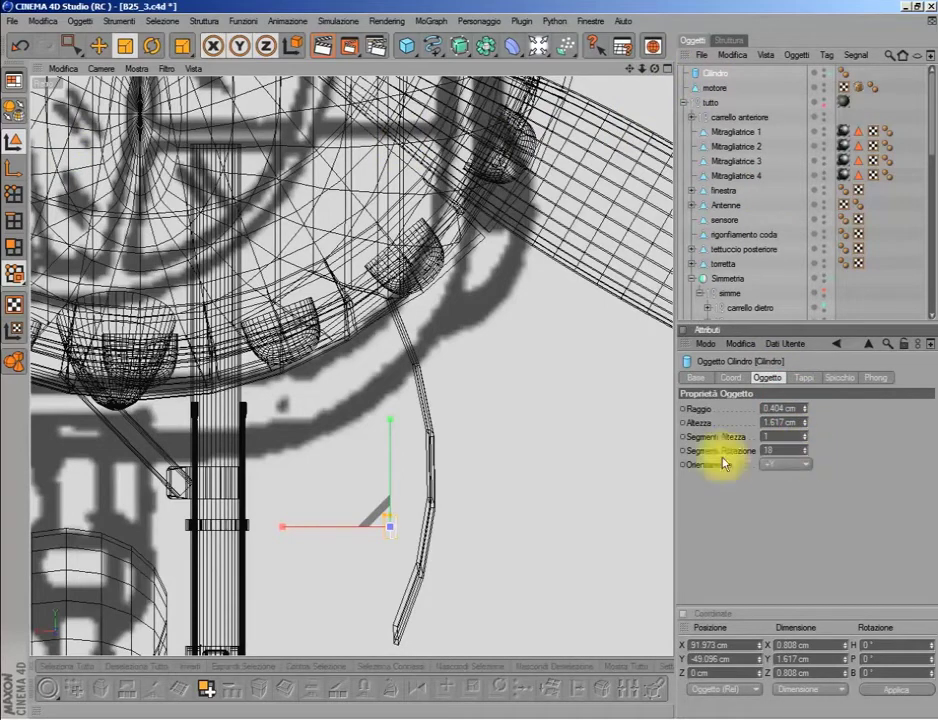
pyautogui.click(14, 108)
# - Tilt the cylinder about 34° and select the points at each end of the rod
pyautogui.click(151, 45)
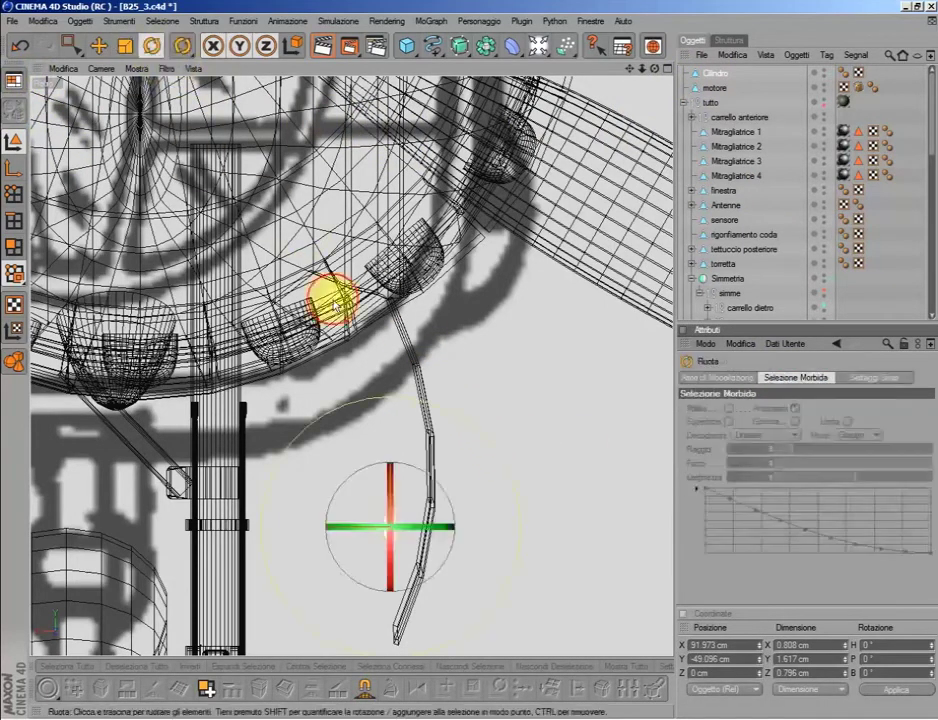
pyautogui.moveTo(325, 297); pyautogui.dragTo(226, 284)
pyautogui.keyDown('alt'); pyautogui.moveTo(487, 120); pyautogui.dragTo(545, 62, button='middle'); pyautogui.keyUp('alt')
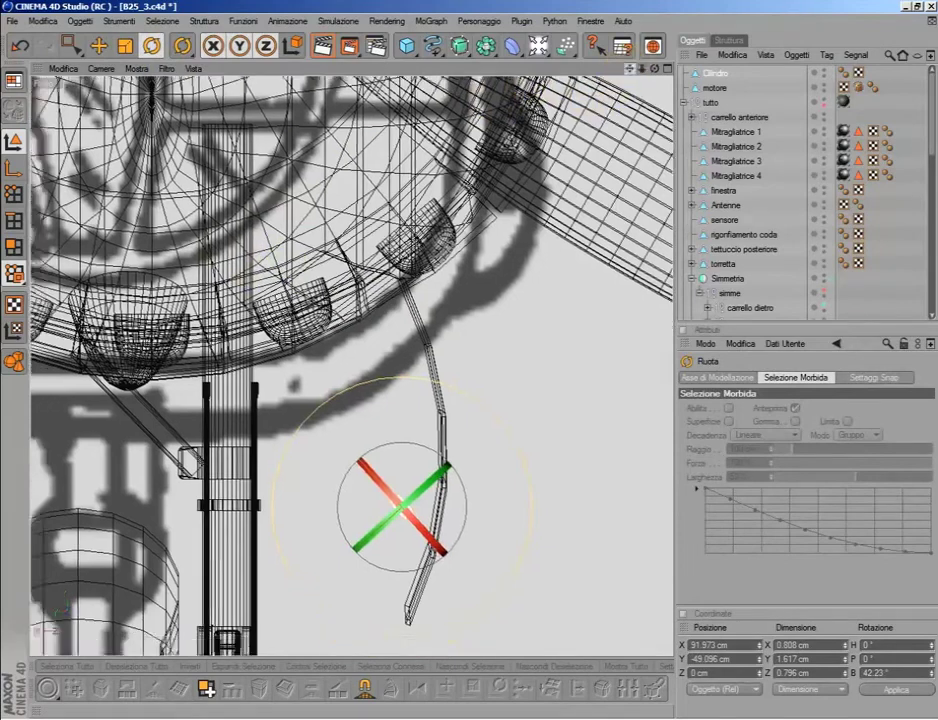
pyautogui.click(70, 45)
pyautogui.click(14, 191)
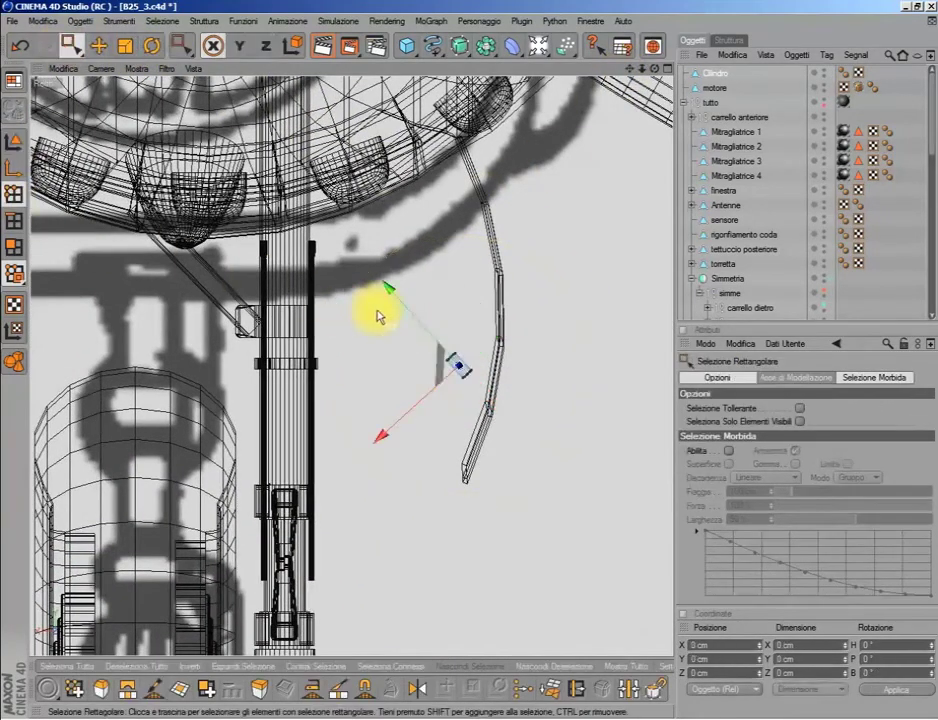
pyautogui.moveTo(456, 359); pyautogui.dragTo(457, 367)
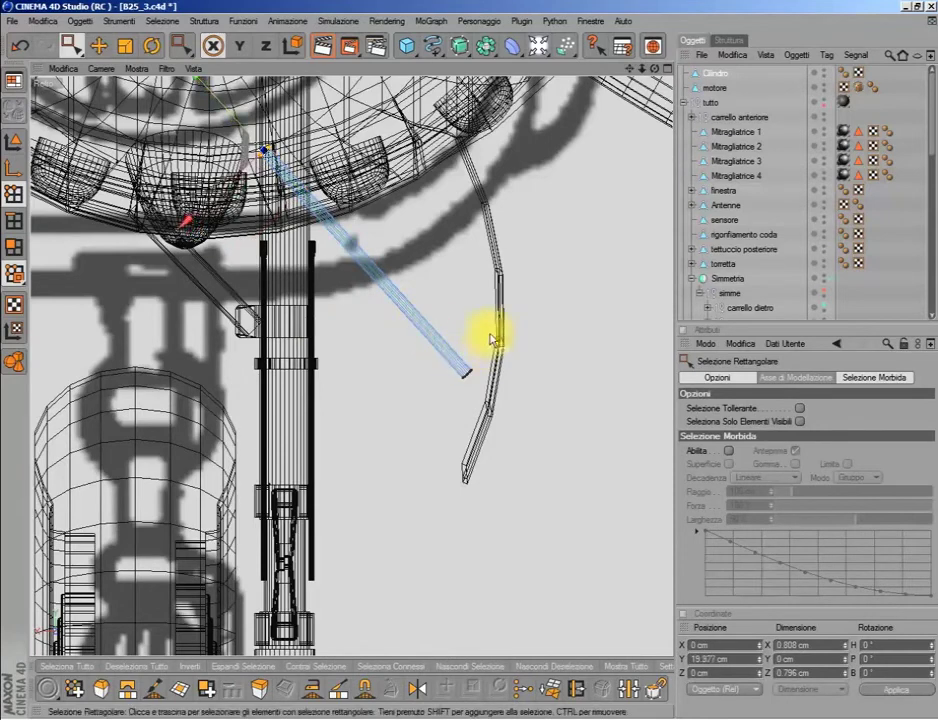
pyautogui.click(125, 45)
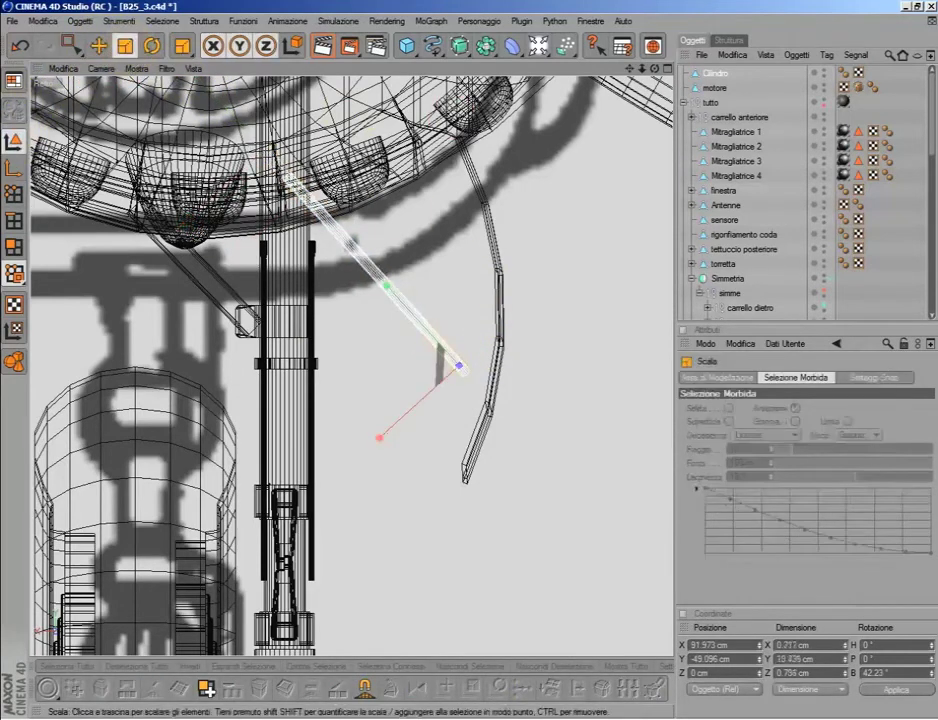
pyautogui.click(70, 45)
pyautogui.moveTo(140, 125); pyautogui.dragTo(237, 142)
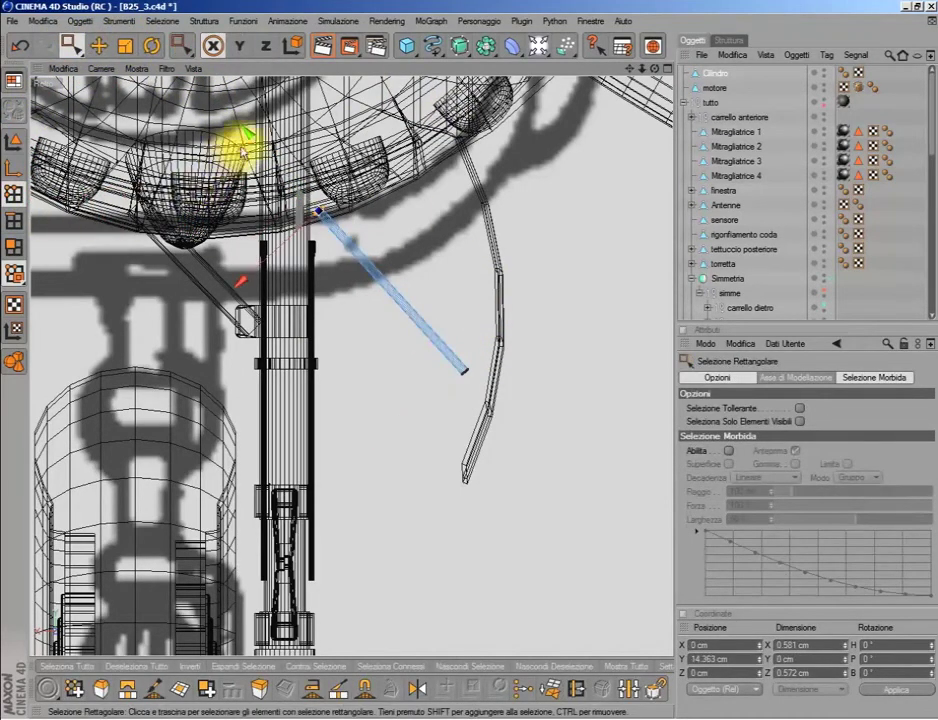
# - Rotate the brace rod to about 47° and lower it toward the gear door
pyautogui.click(20, 88)
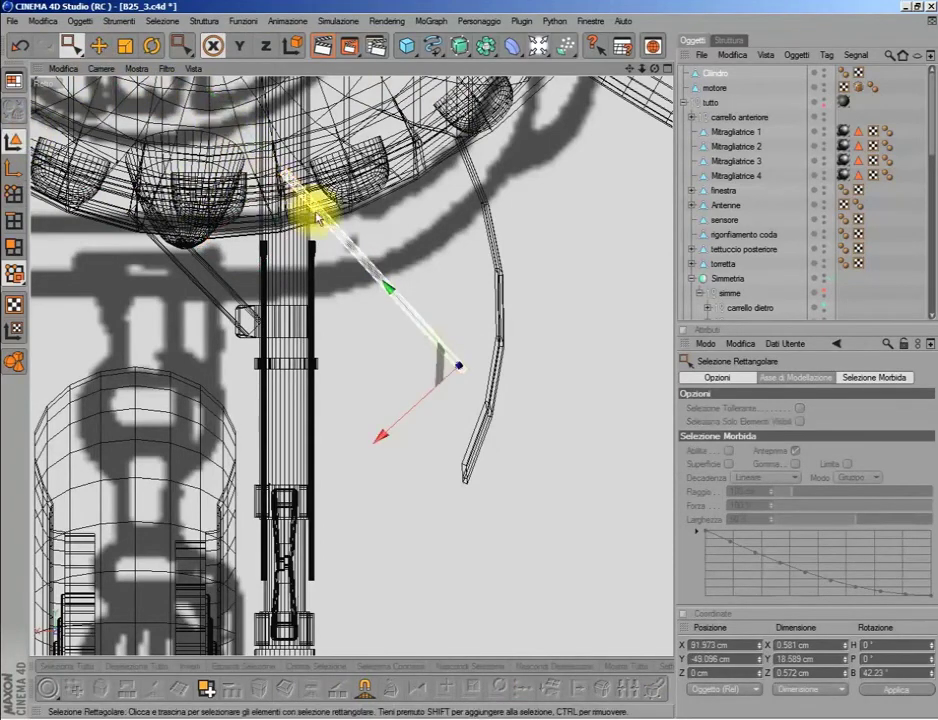
pyautogui.click(152, 45)
pyautogui.moveTo(464, 117); pyautogui.dragTo(445, 128)
pyautogui.click(127, 42)
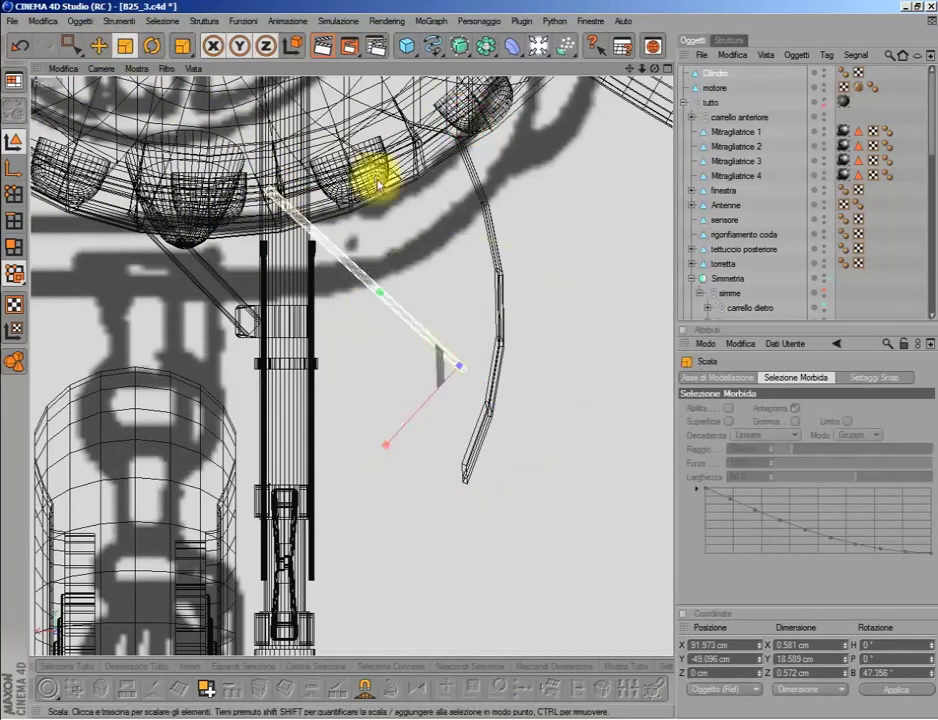
pyautogui.click(98, 45)
pyautogui.moveTo(330, 310); pyautogui.dragTo(335, 387)
pyautogui.middleClick(296, 260)
# - Tilt the brace rod slightly to about 43° in the perspective view
pyautogui.middleClick(341, 464)
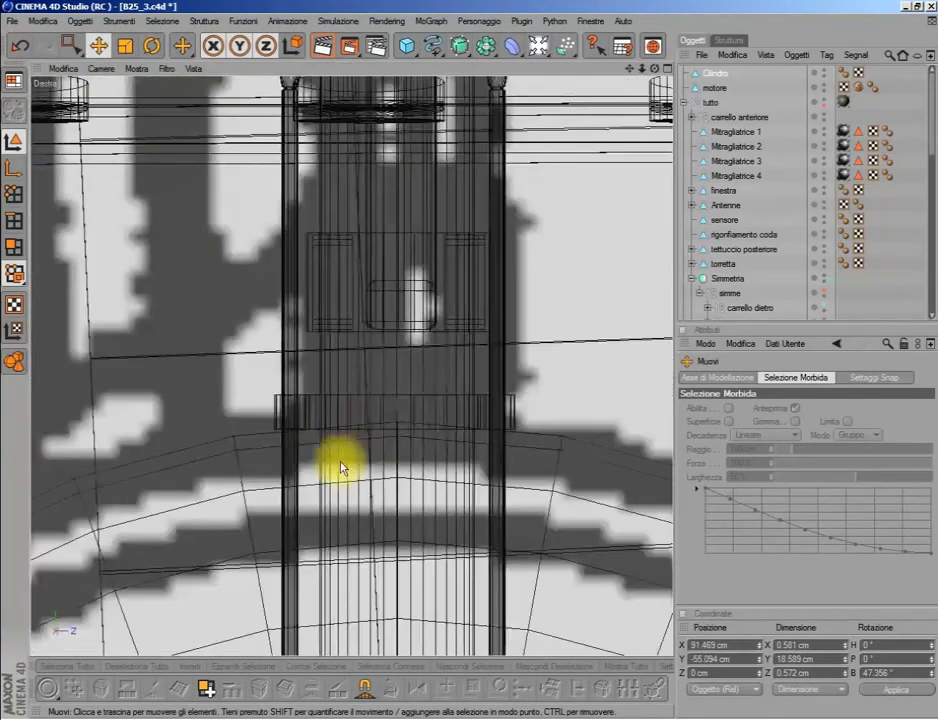
pyautogui.scroll(-3, 400, 400)
pyautogui.scroll(-3, 471, 331)
pyautogui.scroll(-2, 365, 320)
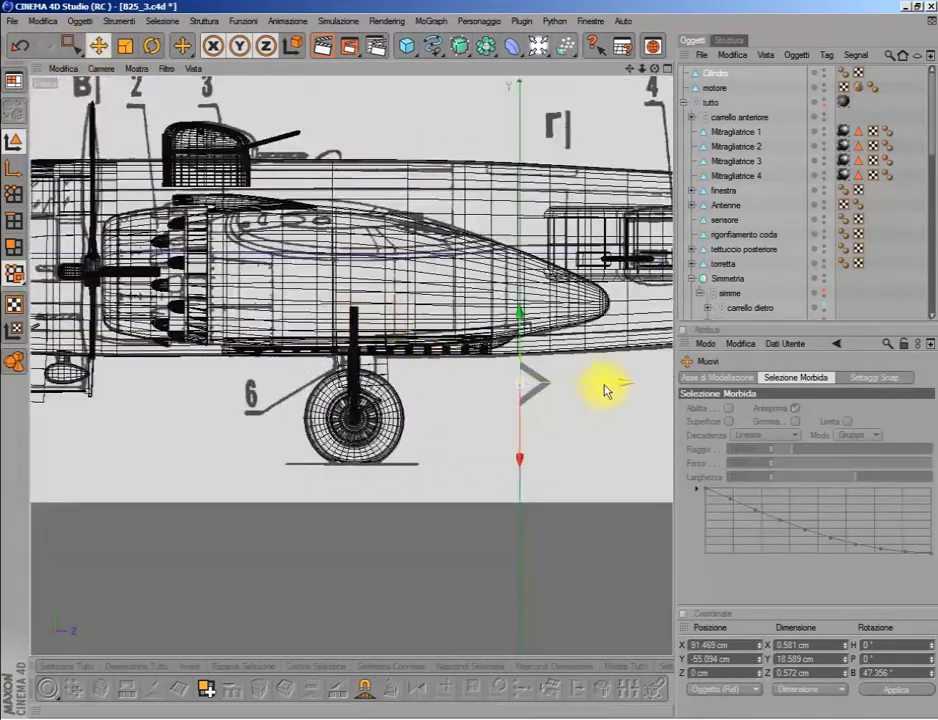
pyautogui.middleClick(570, 372)
pyautogui.middleClick(340, 285)
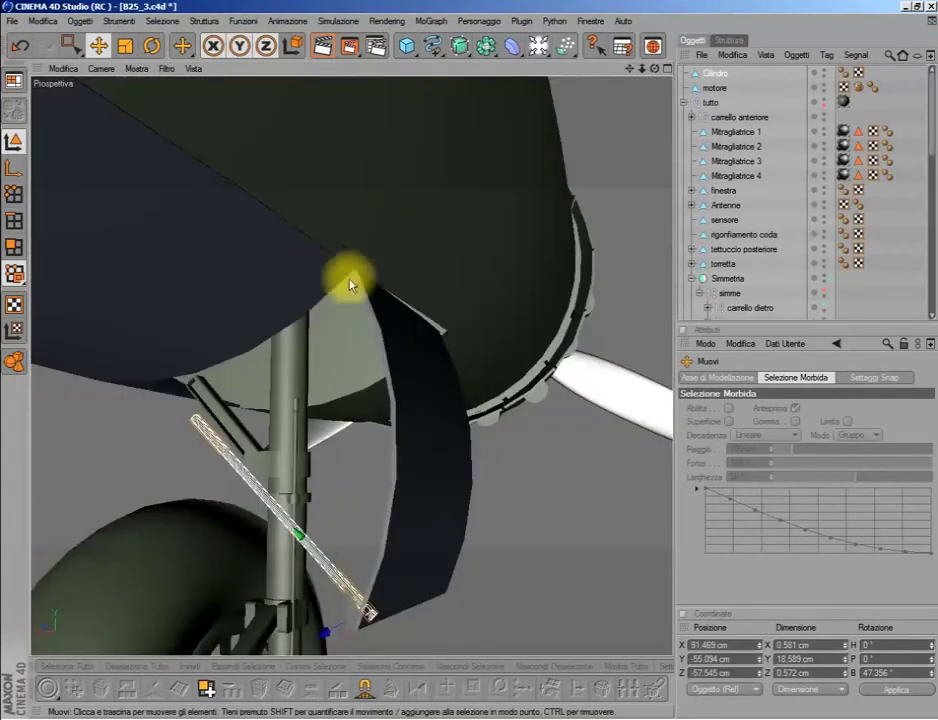
pyautogui.moveTo(637, 65); pyautogui.dragTo(184, 87)
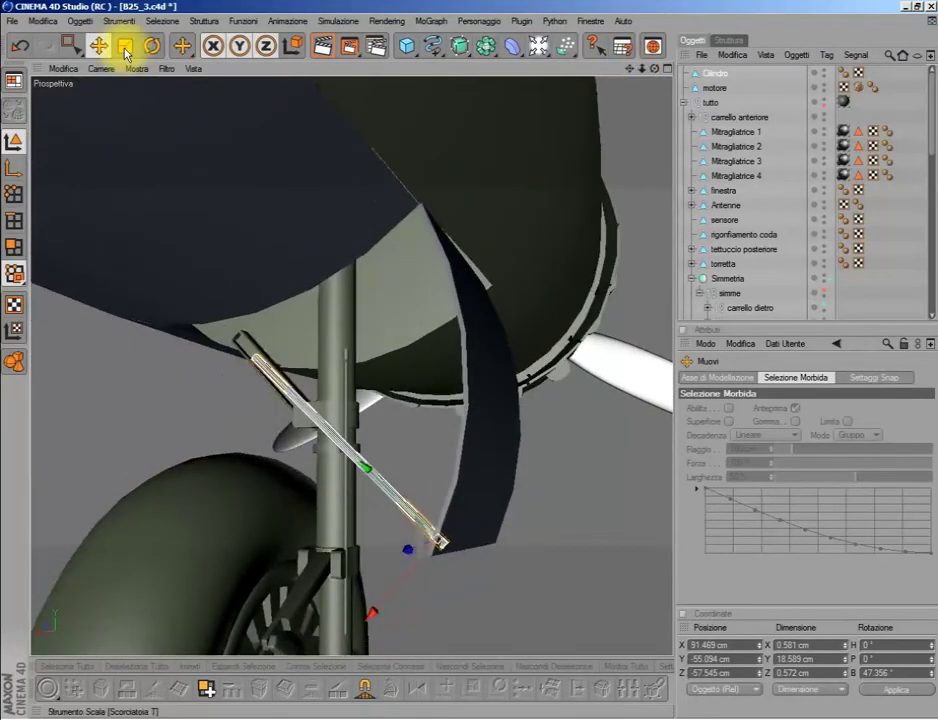
pyautogui.click(151, 45)
pyautogui.moveTo(445, 483); pyautogui.dragTo(450, 481)
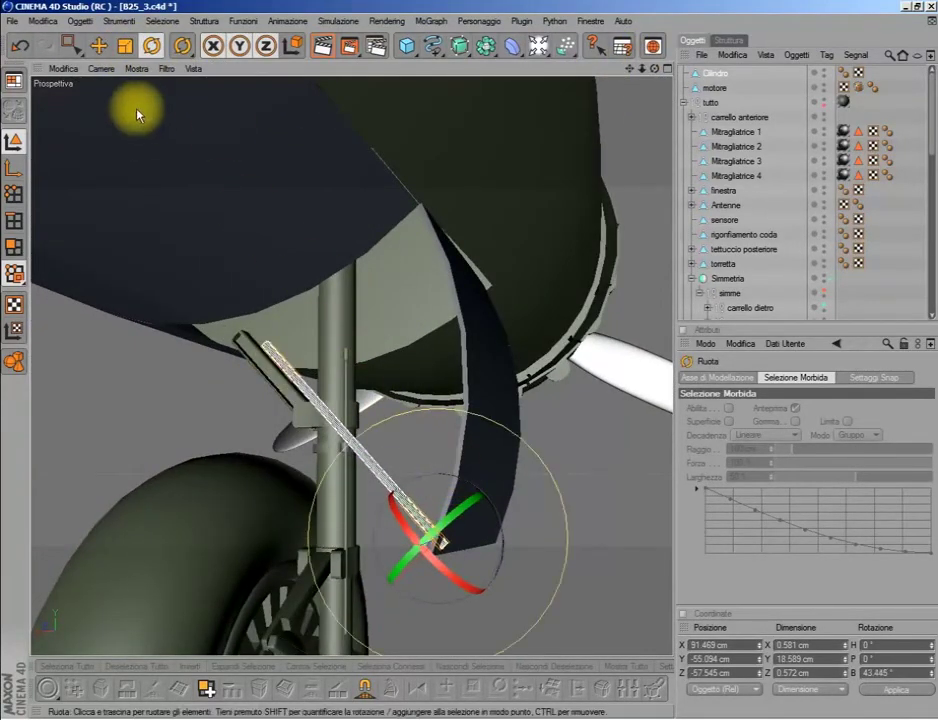
# - Shift the rod's axis 2.56 cm along it and rotate it about 34° toward the door
pyautogui.click(69, 45)
pyautogui.click(20, 175)
pyautogui.moveTo(157, 262); pyautogui.dragTo(186, 257)
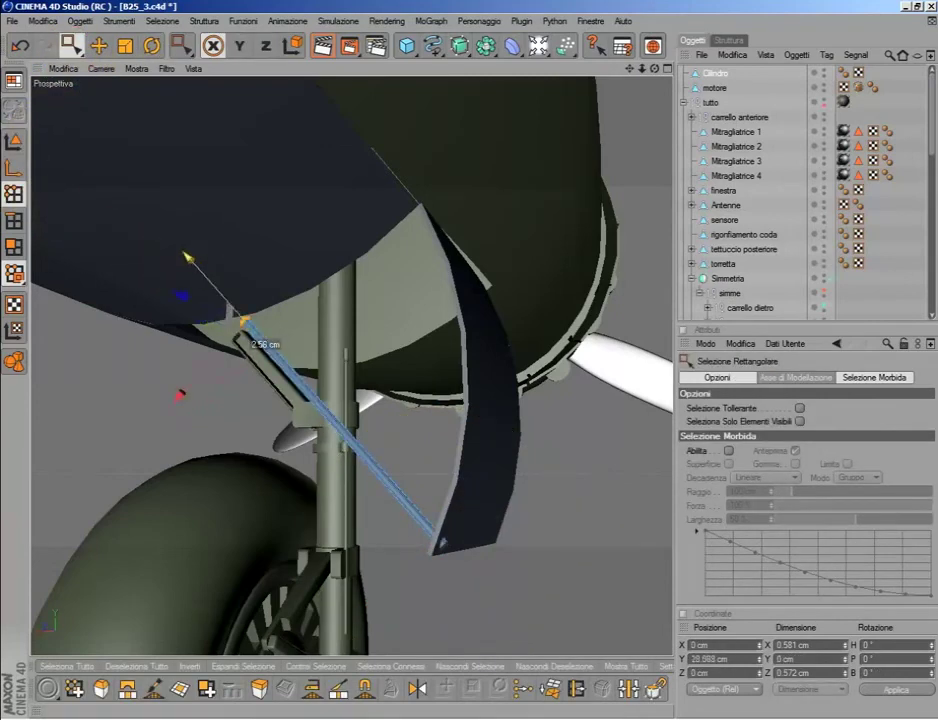
pyautogui.scroll(-2, 318, 234)
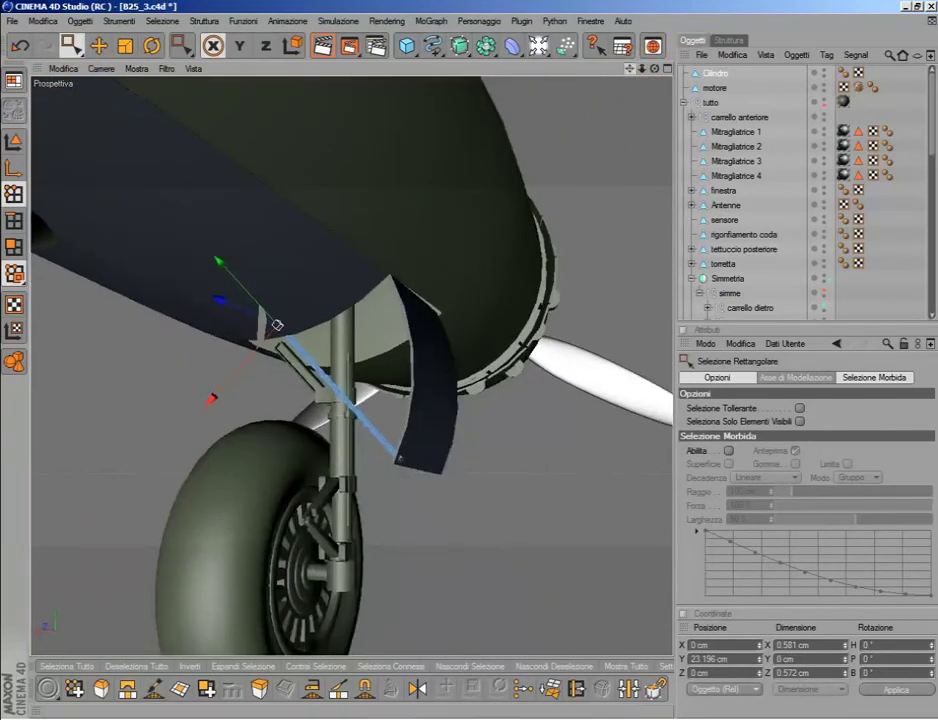
pyautogui.scroll(2, 586, 138)
pyautogui.moveTo(642, 68); pyautogui.dragTo(455, 360)
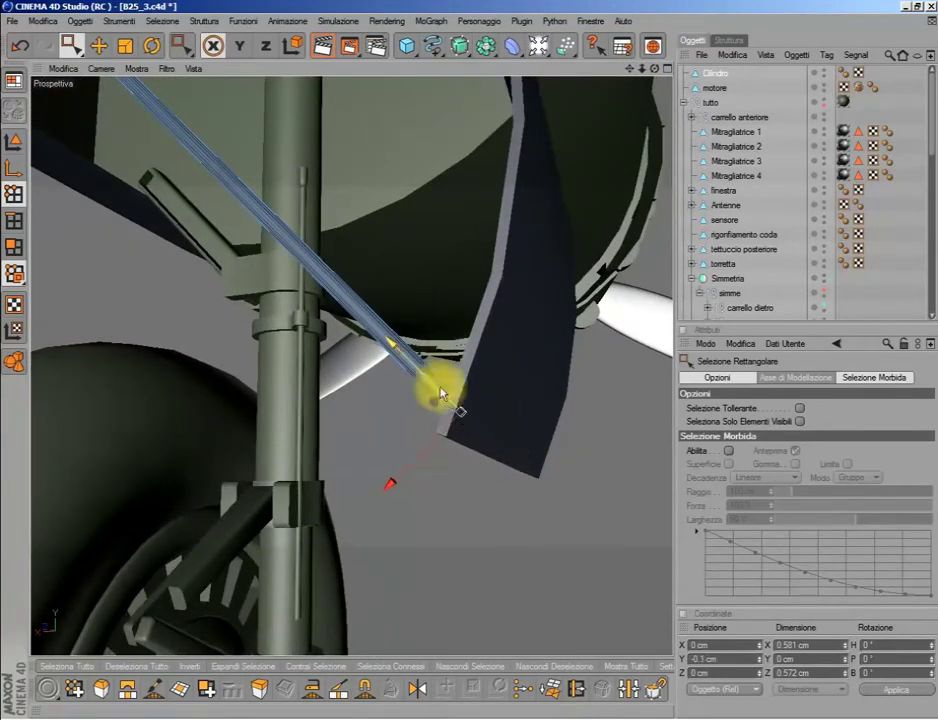
pyautogui.moveTo(655, 69); pyautogui.dragTo(300, 65)
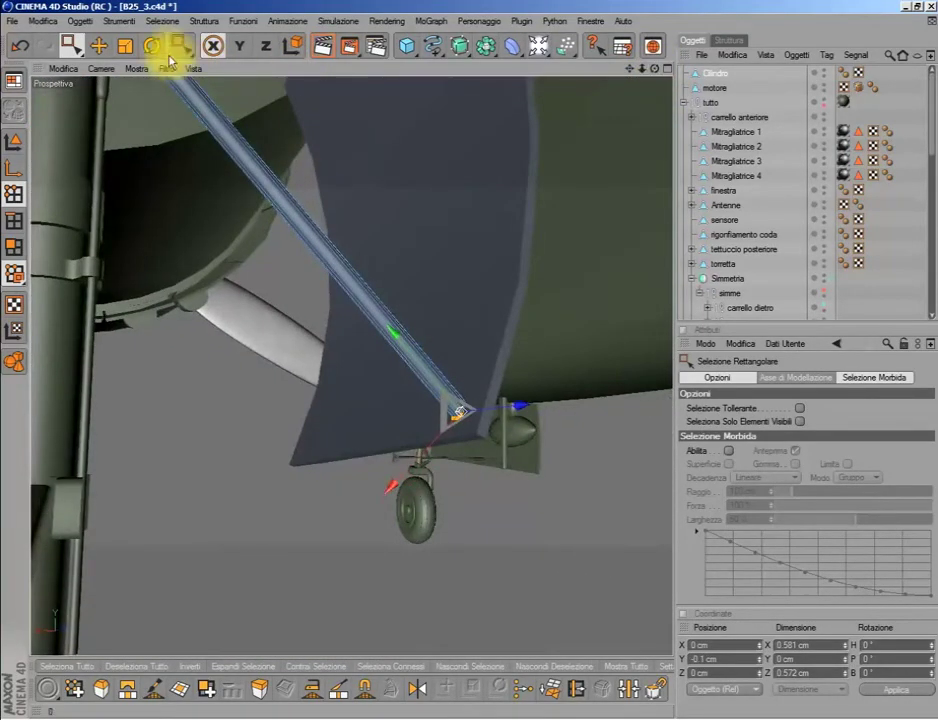
pyautogui.click(154, 47)
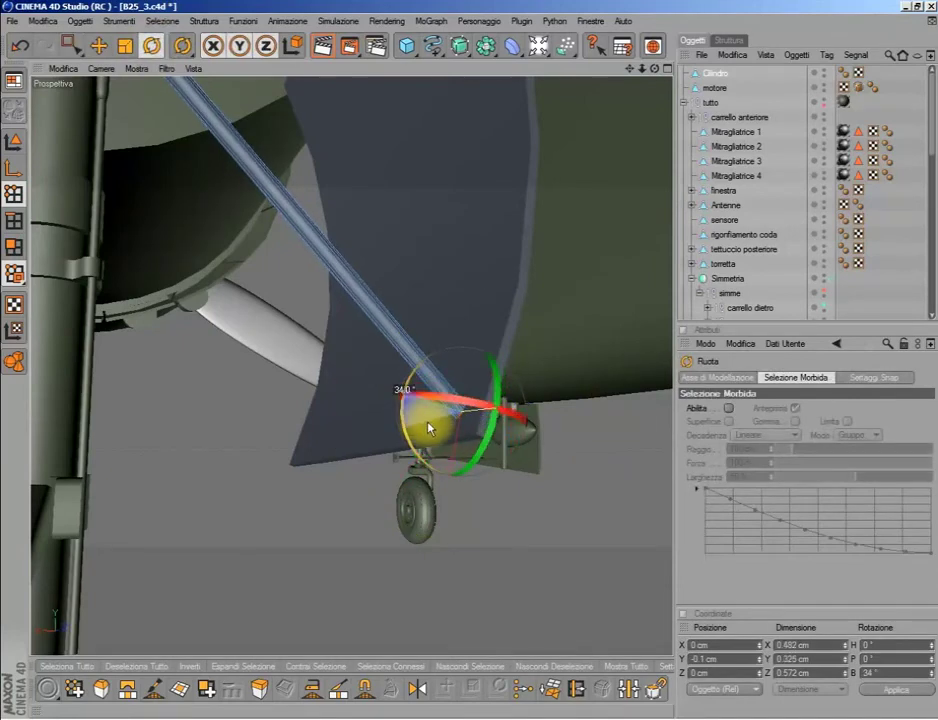
pyautogui.moveTo(428, 428); pyautogui.dragTo(287, 241)
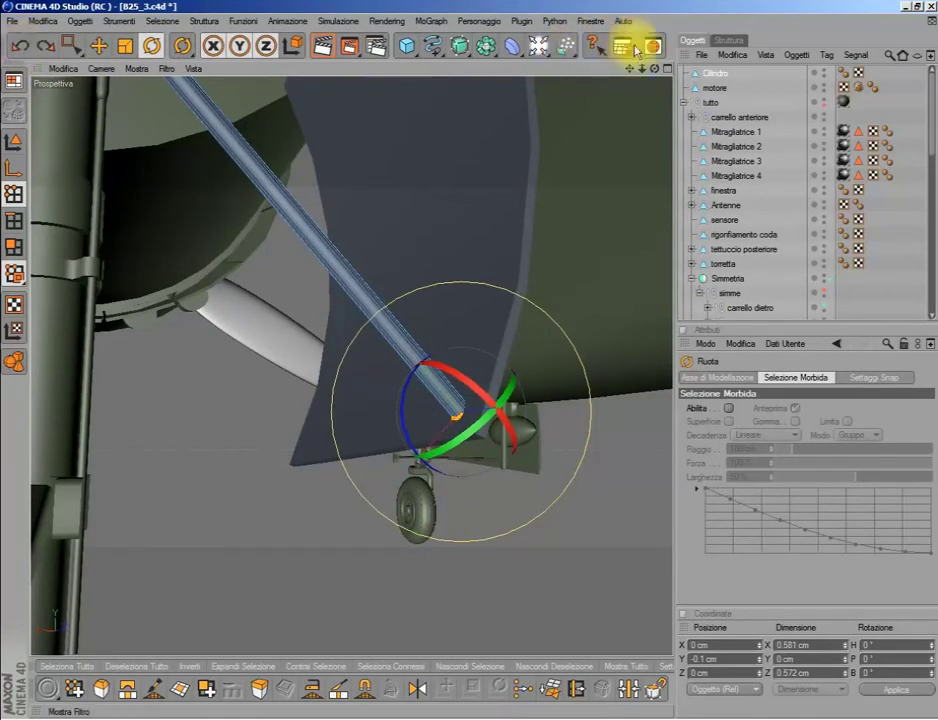
pyautogui.click(98, 46)
pyautogui.moveTo(434, 377)
pyautogui.keyDown('alt'); pyautogui.mouseDown()
pyautogui.moveTo(648, 69)
pyautogui.moveTo(617, 140)
pyautogui.mouseUp(); pyautogui.keyUp('alt')
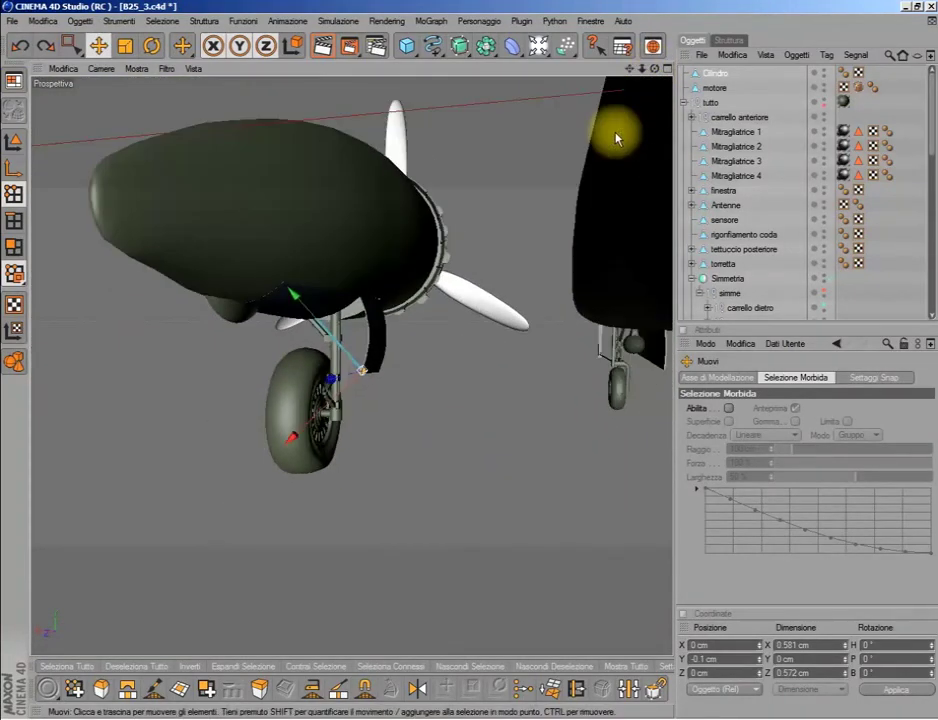
# - Make the simme half visible, toggle the motore nacelle off and on, and orbit around the bomber
pyautogui.click(823, 292)
pyautogui.scroll(-5, 825, 310)
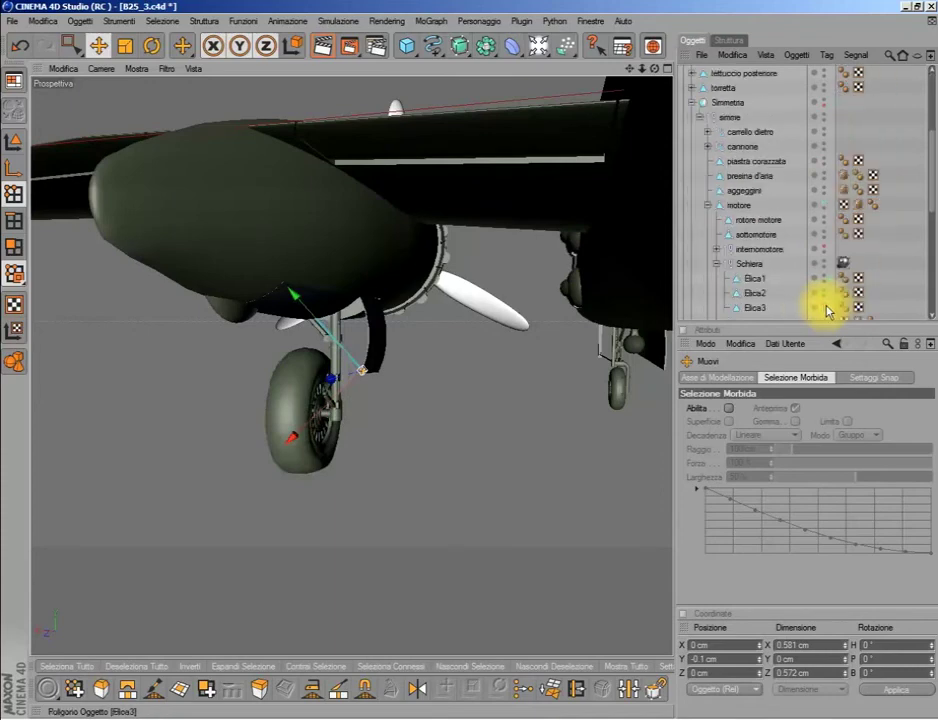
pyautogui.click(826, 205)
pyautogui.click(826, 205)
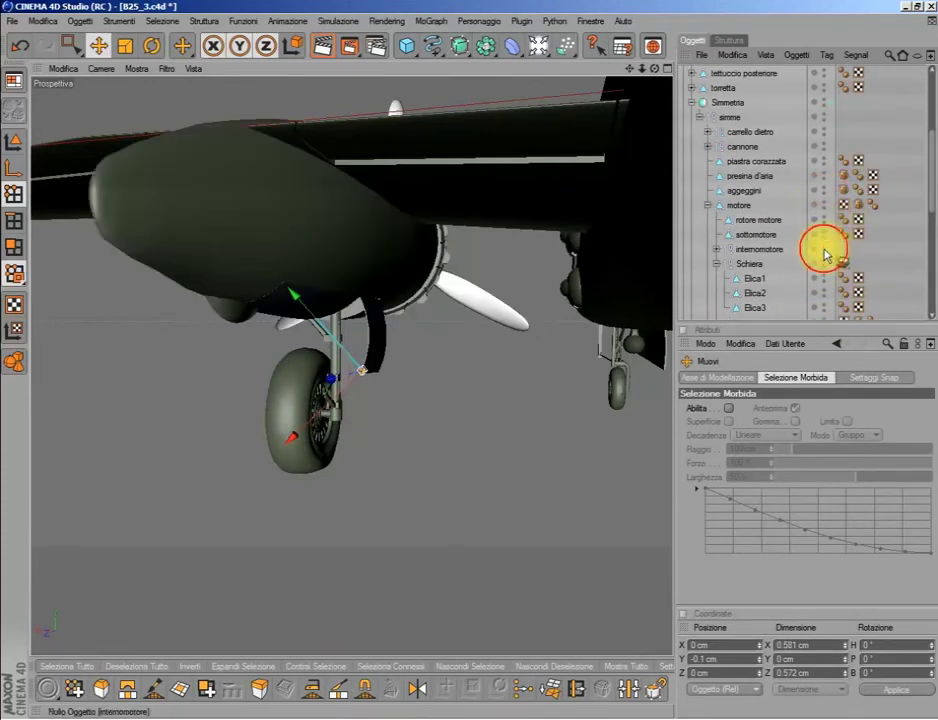
pyautogui.scroll(-5, 826, 258)
pyautogui.scroll(4, 826, 258)
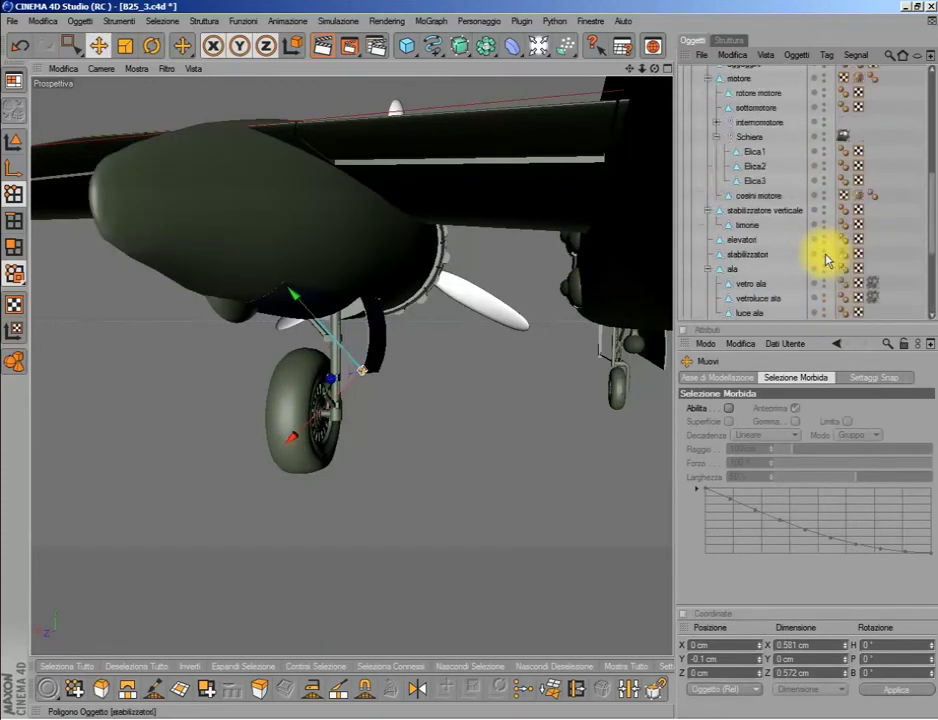
pyautogui.scroll(8, 826, 258)
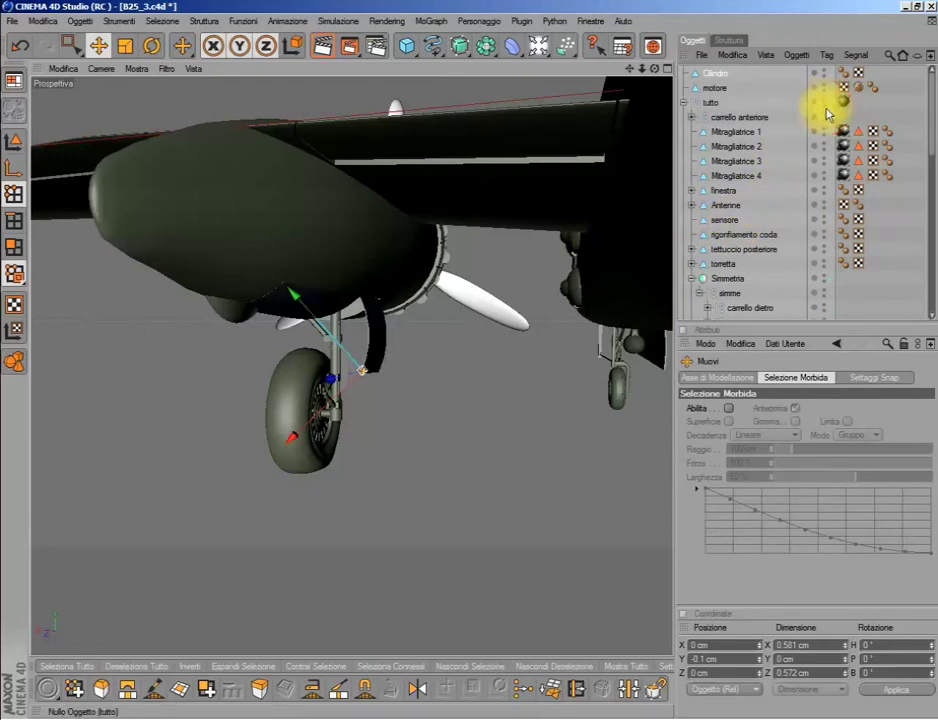
pyautogui.moveTo(655, 68); pyautogui.dragTo(600, 120)
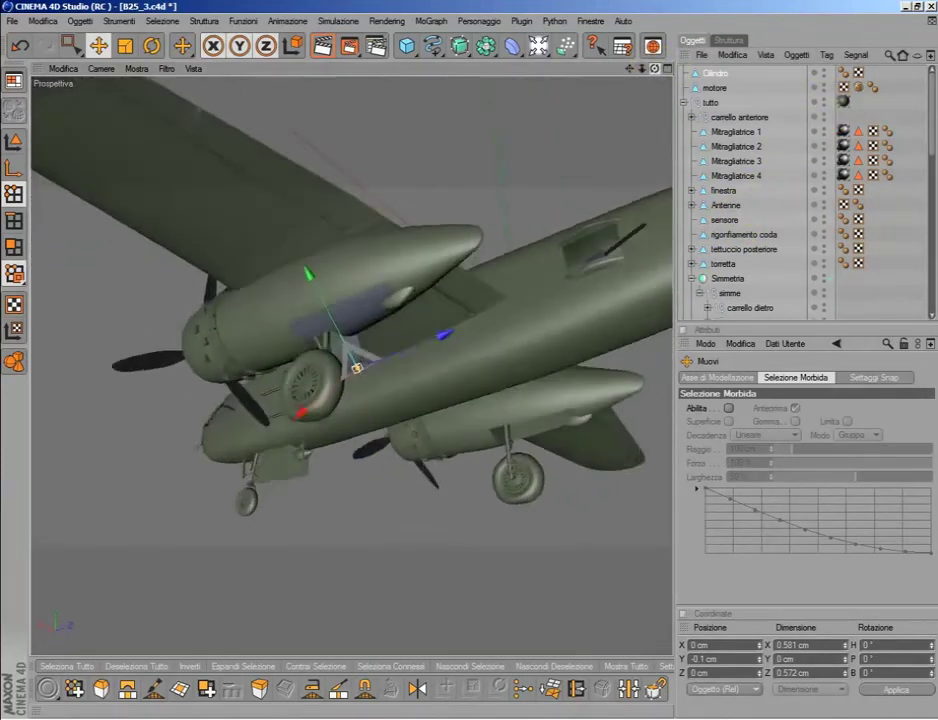
pyautogui.moveTo(655, 68); pyautogui.dragTo(728, 100)
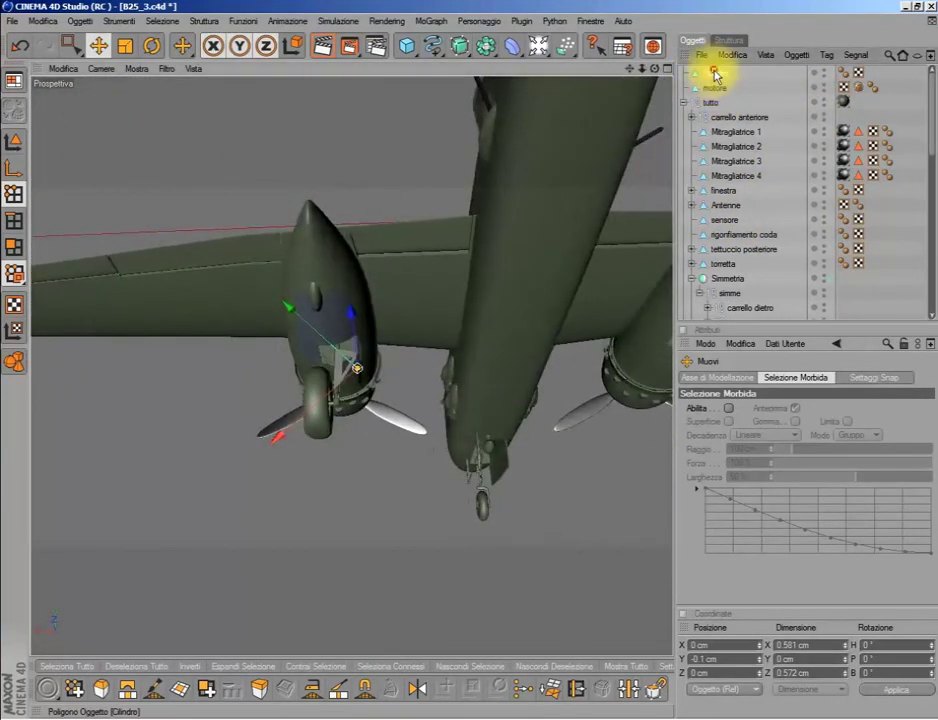
# - Rename motore to 'sportello motore' and nest it, with its Cilindro rod, under simme
pyautogui.click(716, 73)
pyautogui.click(718, 73)
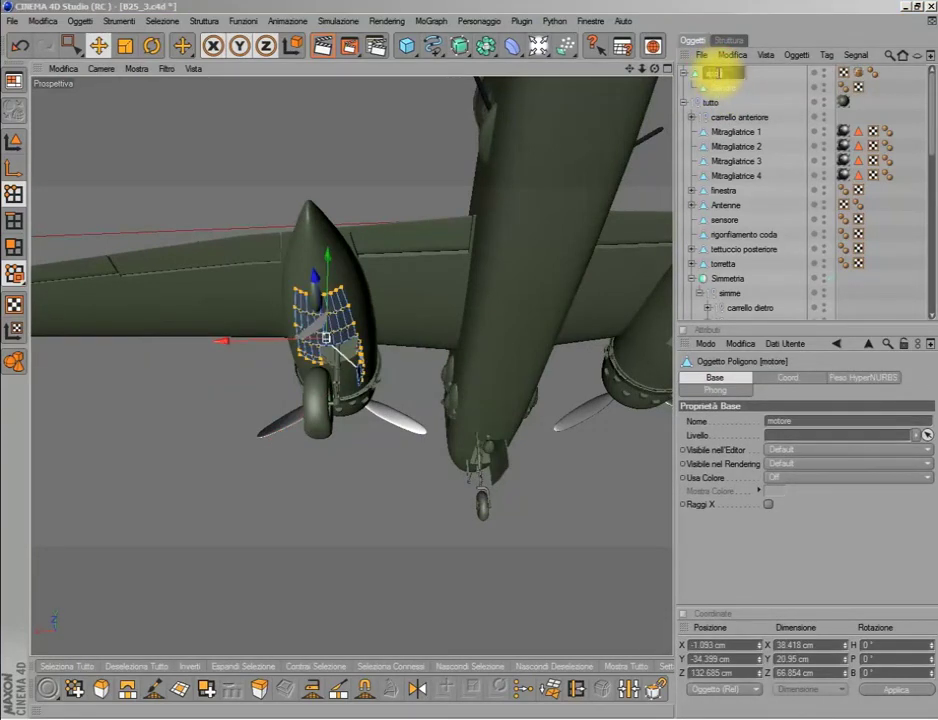
pyautogui.write('sportello')
pyautogui.press('Return')
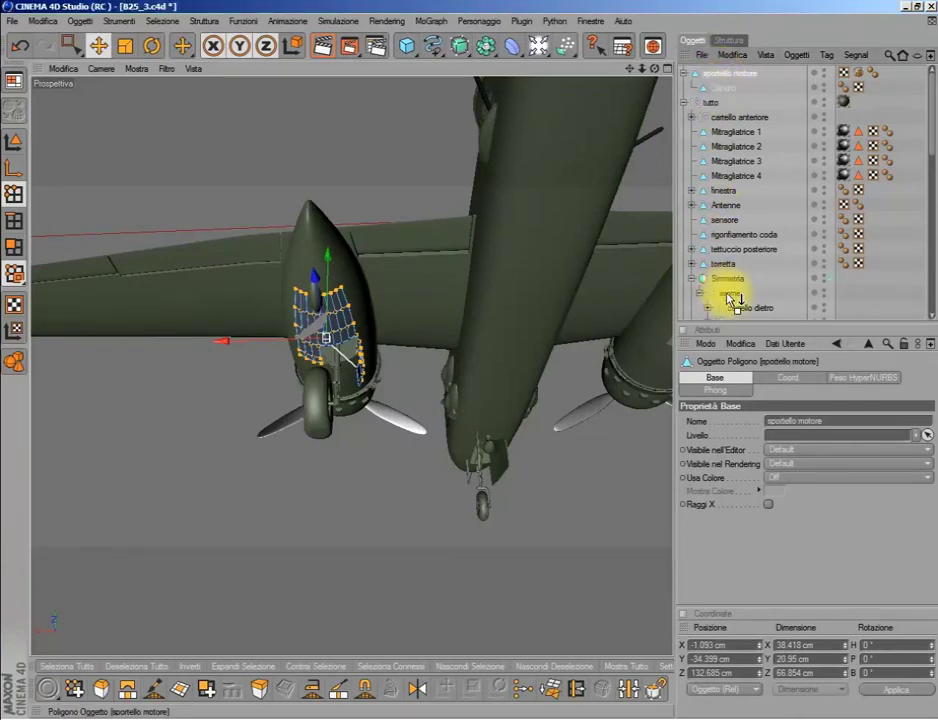
pyautogui.moveTo(730, 297); pyautogui.dragTo(731, 300)
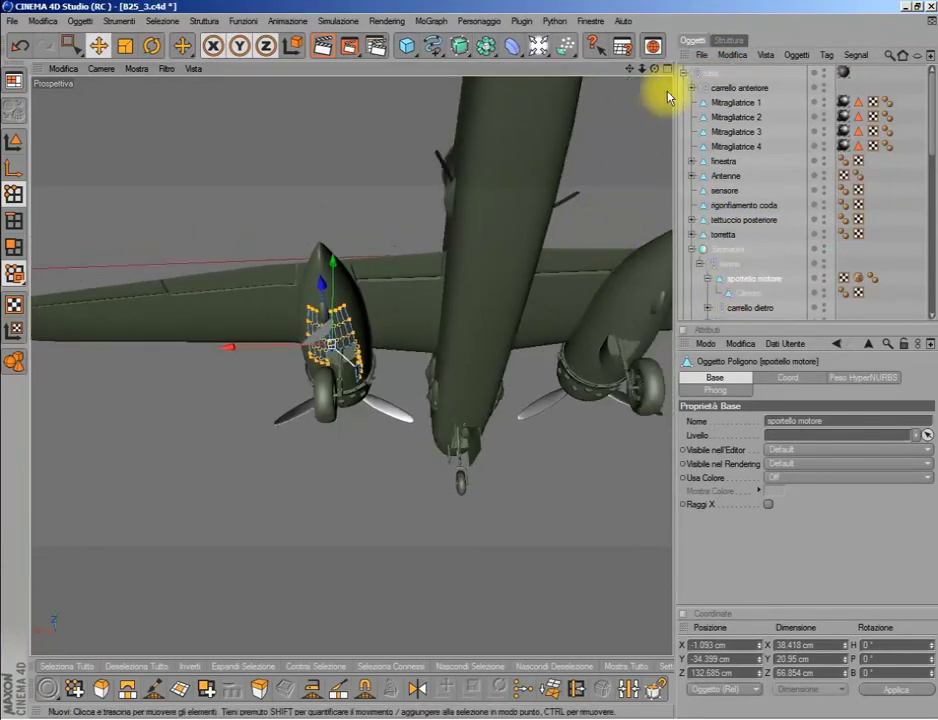
pyautogui.moveTo(654, 68); pyautogui.dragTo(600, 150)
pyautogui.moveTo(654, 68)
pyautogui.mouseDown()
pyautogui.moveTo(628, 68)
pyautogui.moveTo(623, 100)
pyautogui.moveTo(629, 68)
pyautogui.mouseUp()
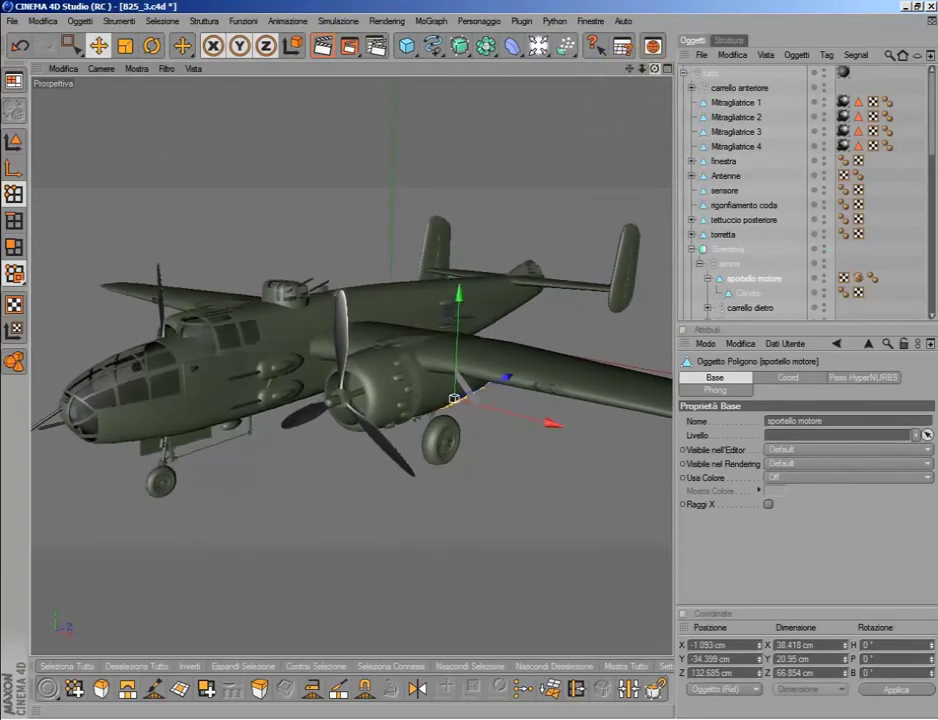
# - Save the scene as B25_3.c4d and render the viewport to show the shaded bomber
pyautogui.click(14, 20)
pyautogui.click(70, 136)
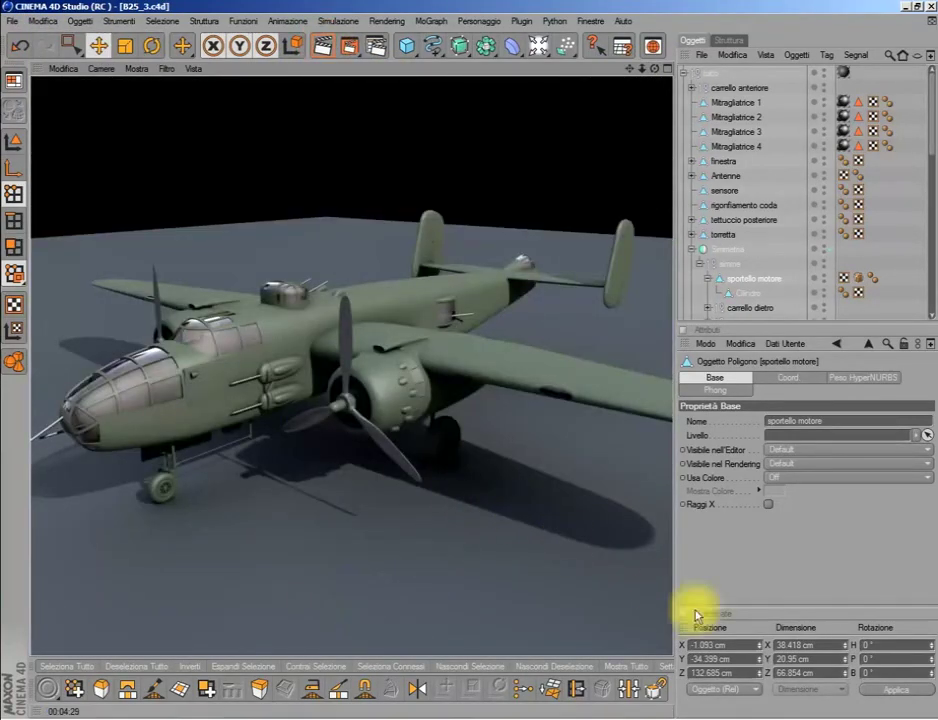
pyautogui.click(795, 717)
pyautogui.click(790, 678)
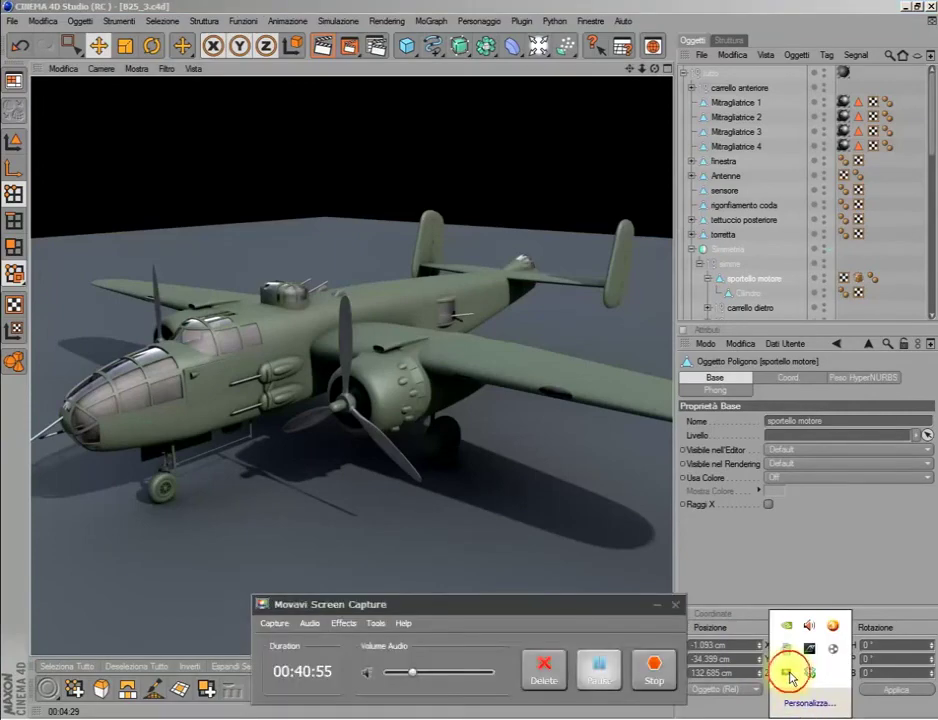